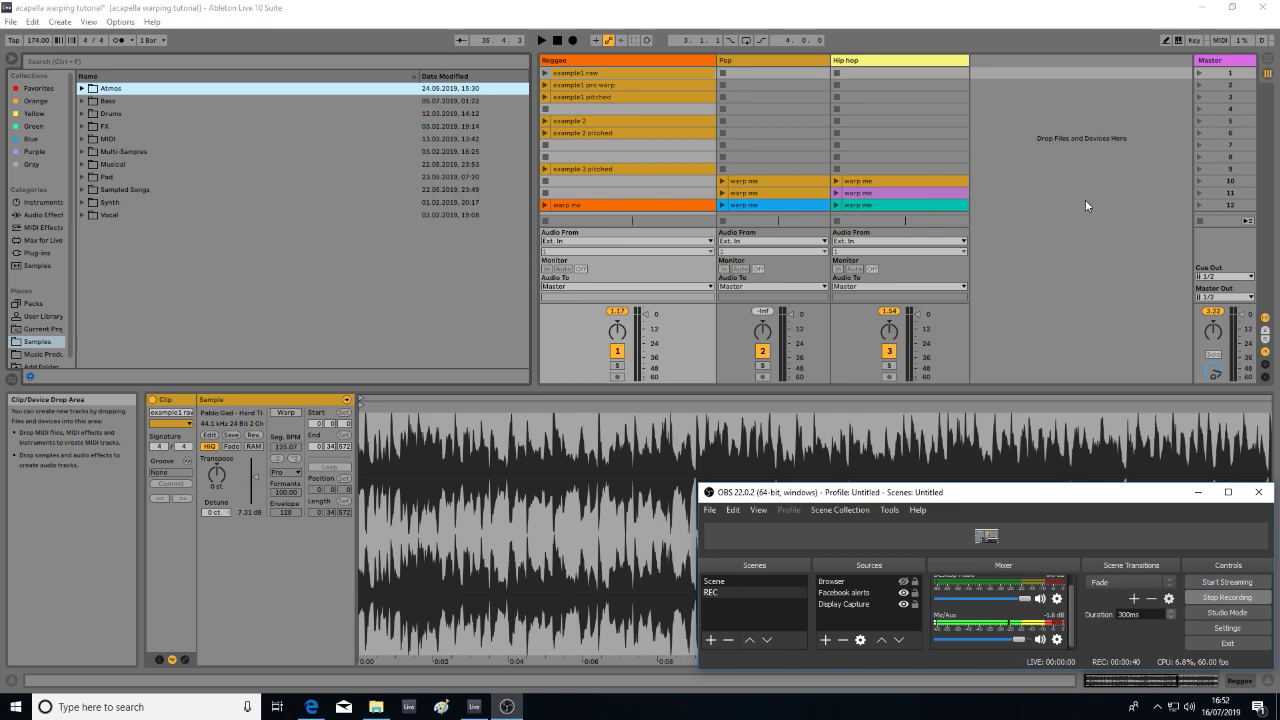
# - Open the example1 raw clip from the Reggae track and play part of its unwarped acapella
pyautogui.click(1035, 168)
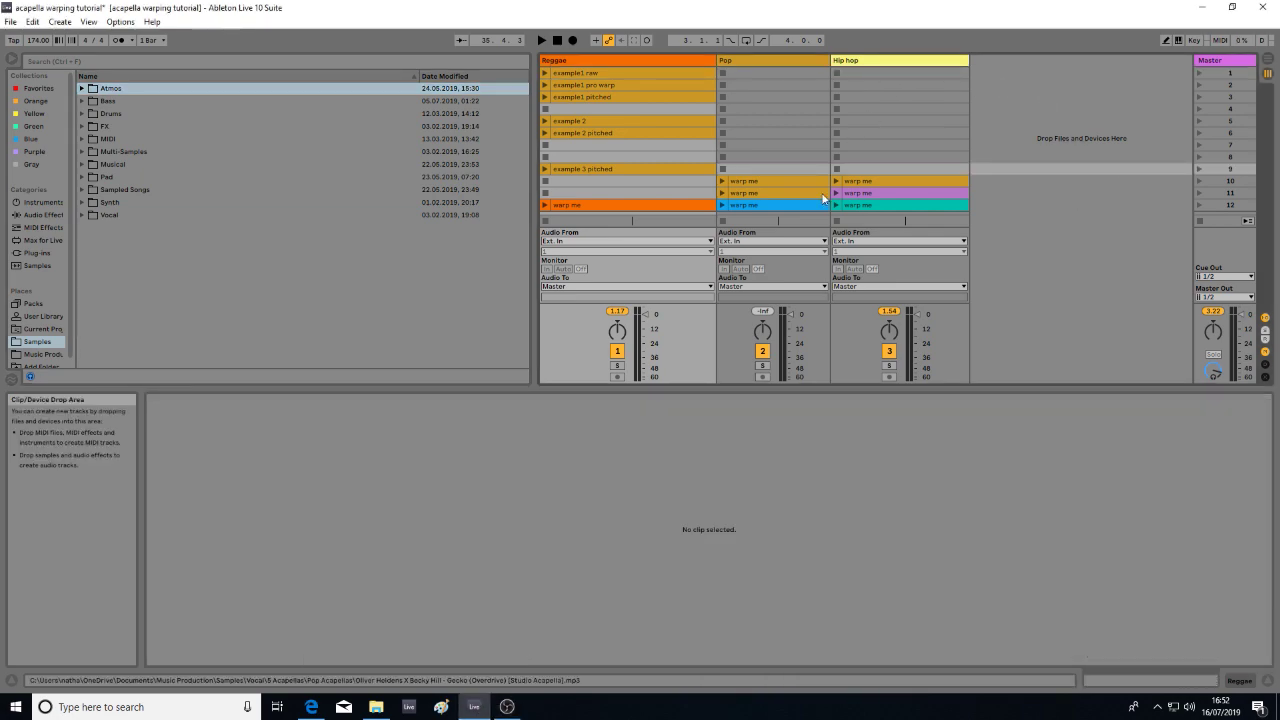
pyautogui.click(641, 77)
pyautogui.moveTo(461, 468); pyautogui.dragTo(435, 427)
pyautogui.click(559, 431)
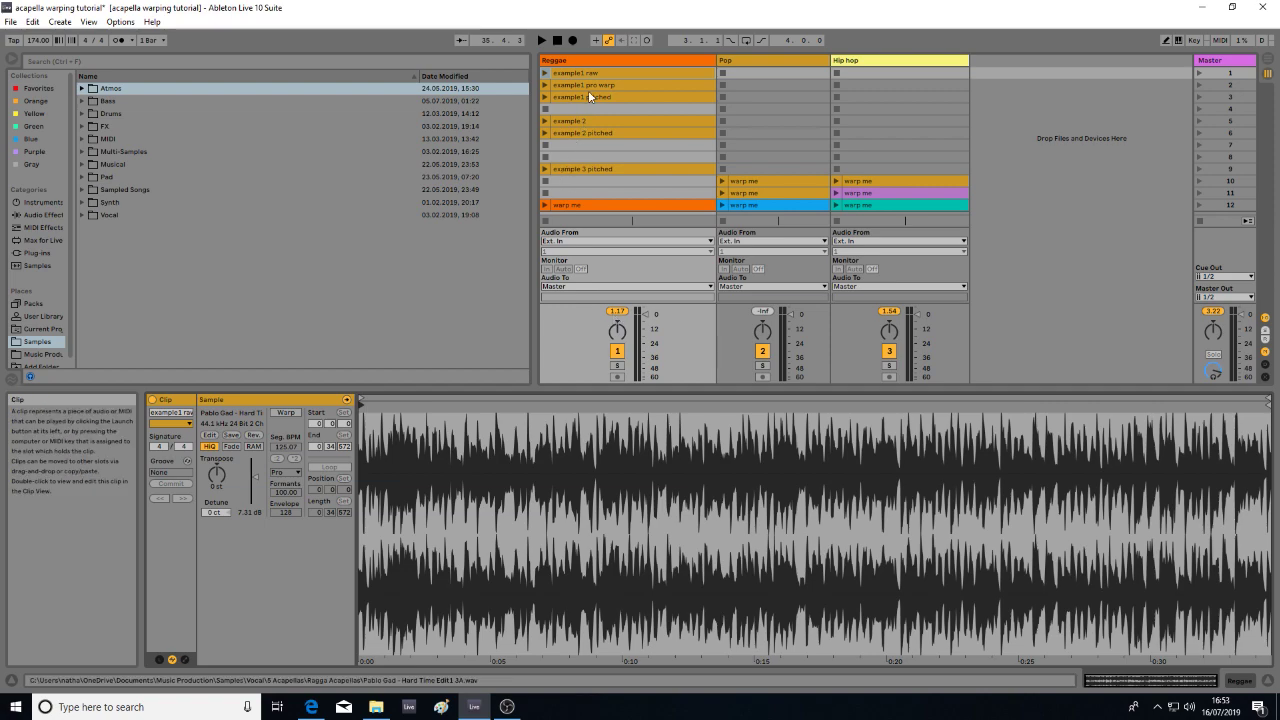
pyautogui.click(545, 454)
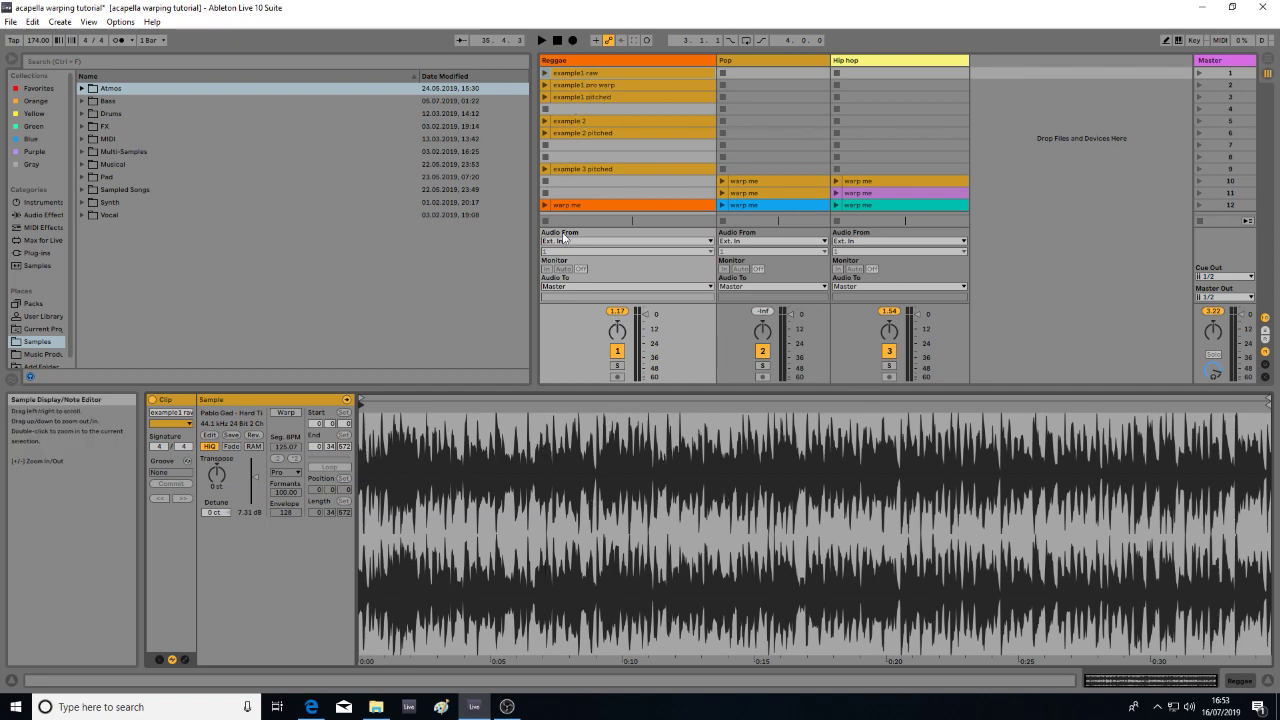
pyautogui.click(545, 73)
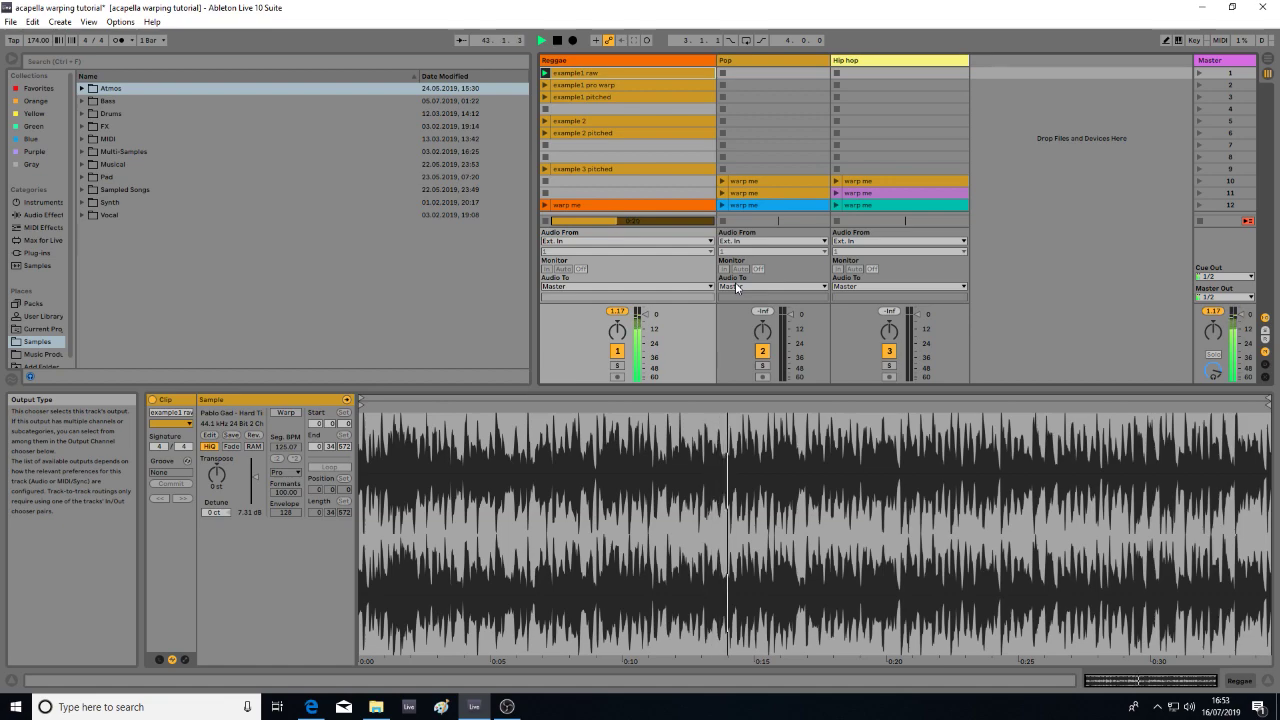
pyautogui.click(559, 40)
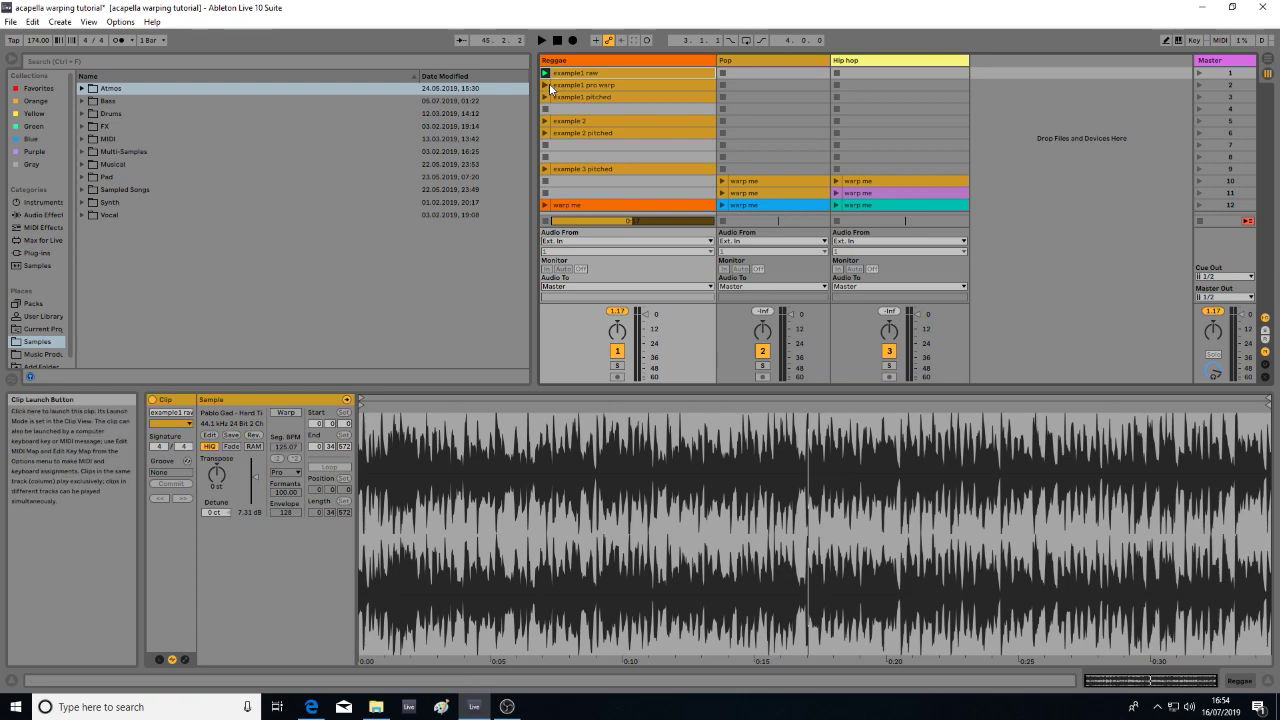
# - Play the example1 pro warp clip and the example1 pitched clip on the Reggae track to compare them
pyautogui.click(549, 83)
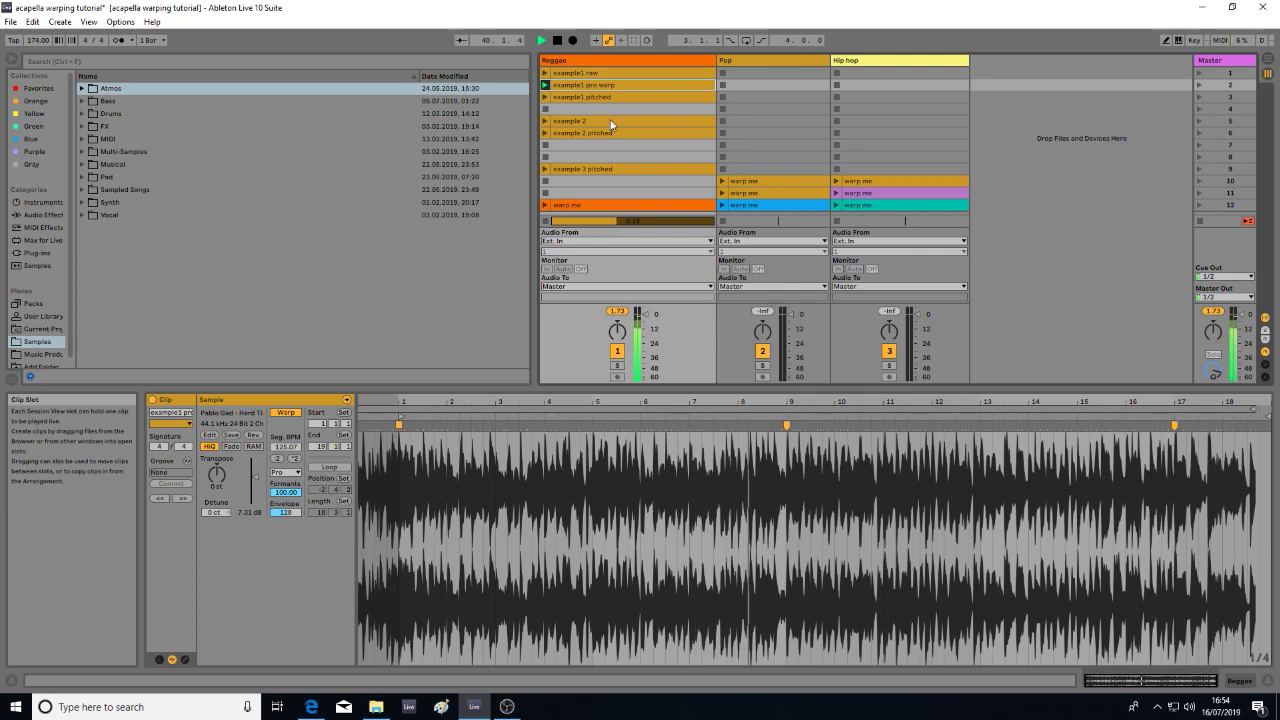
pyautogui.press('space')
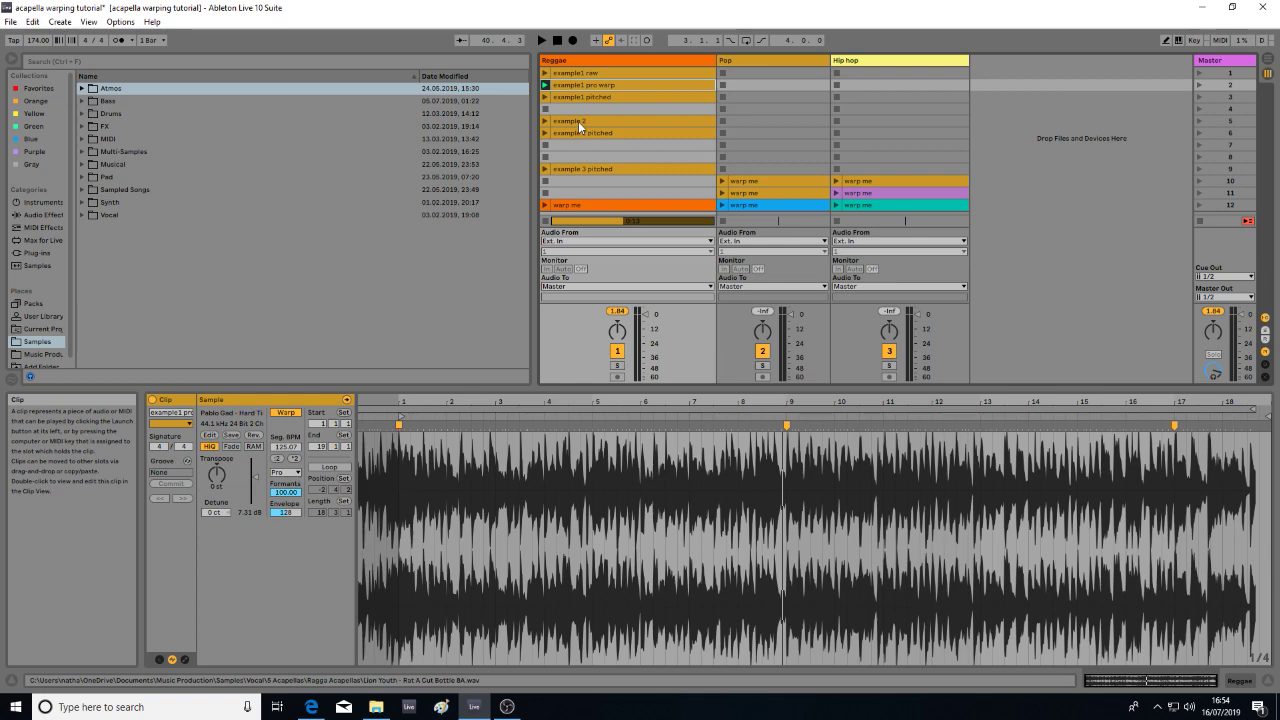
pyautogui.click(545, 95)
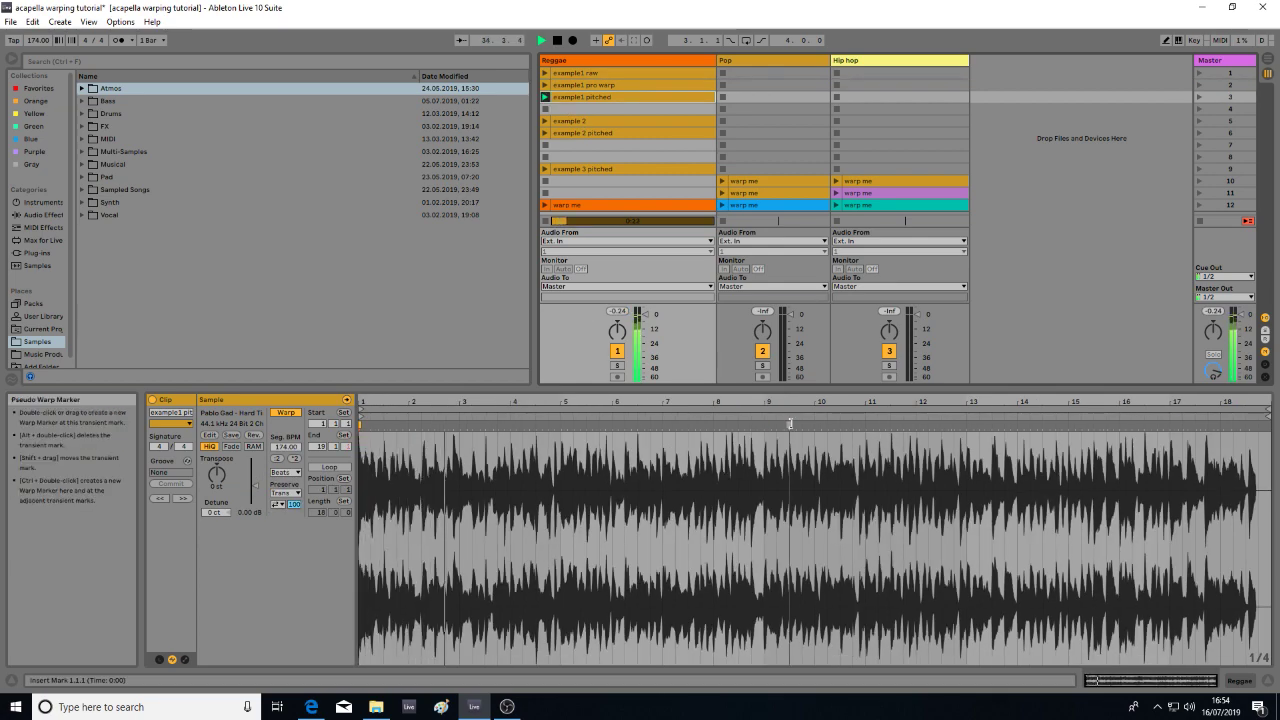
pyautogui.click(507, 706)
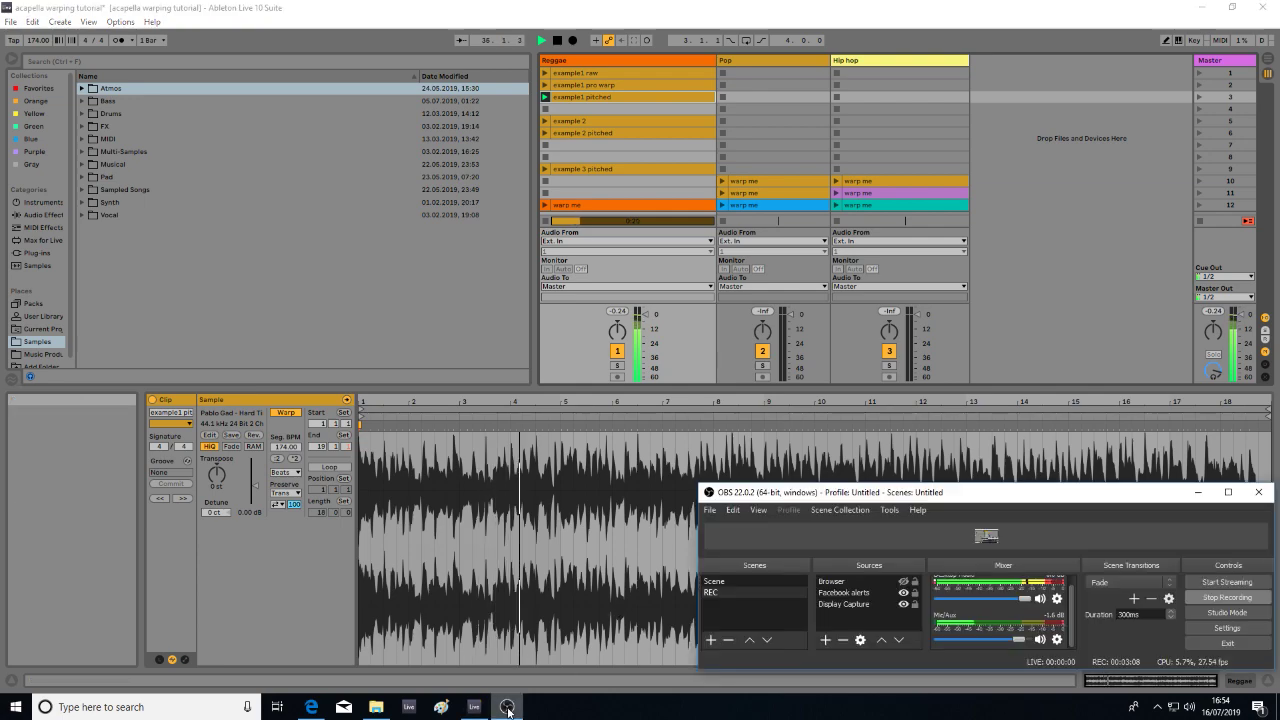
pyautogui.click(507, 706)
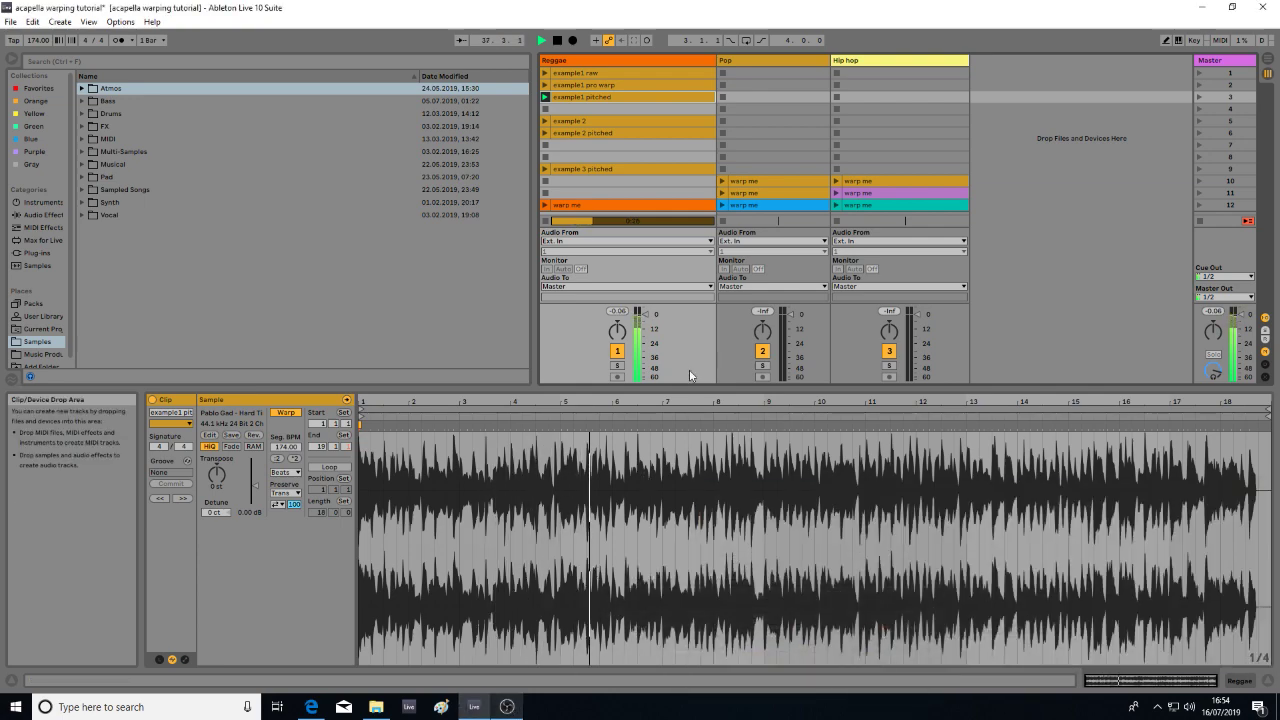
pyautogui.click(558, 41)
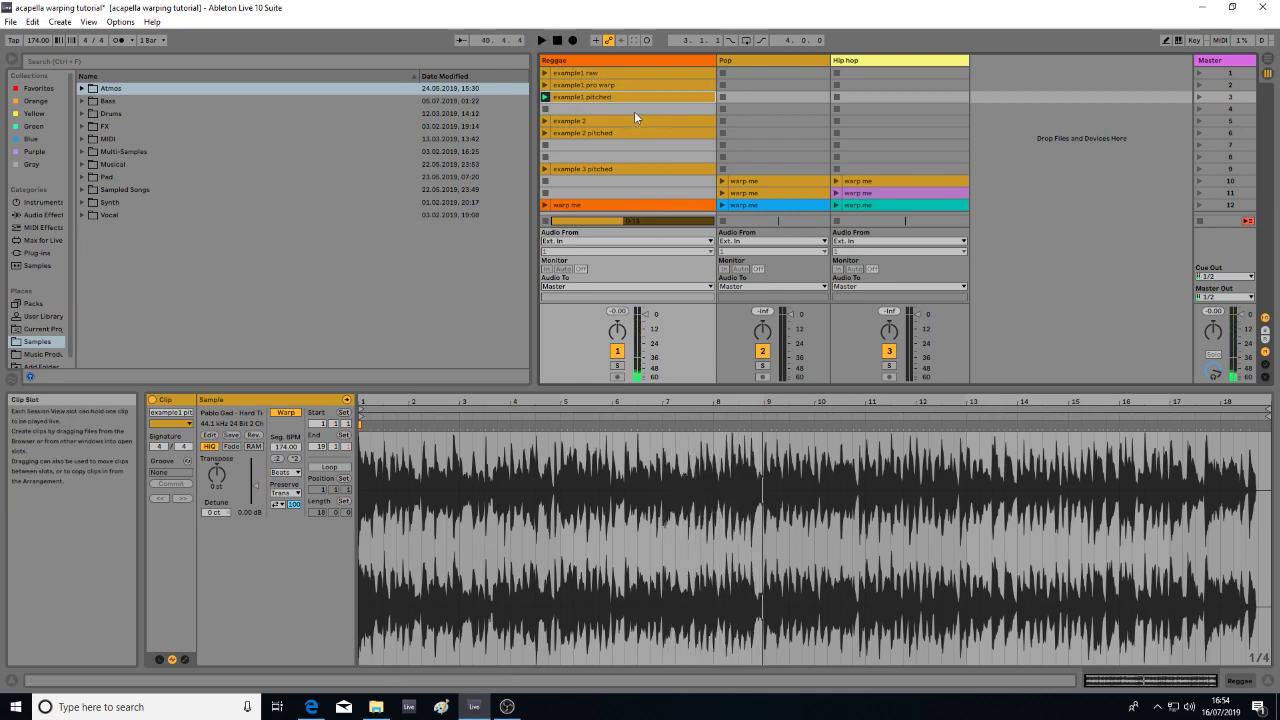
# - Audition the example 2, example 2 pitched and example 3 pitched clips on the Reggae track
pyautogui.click(634, 111)
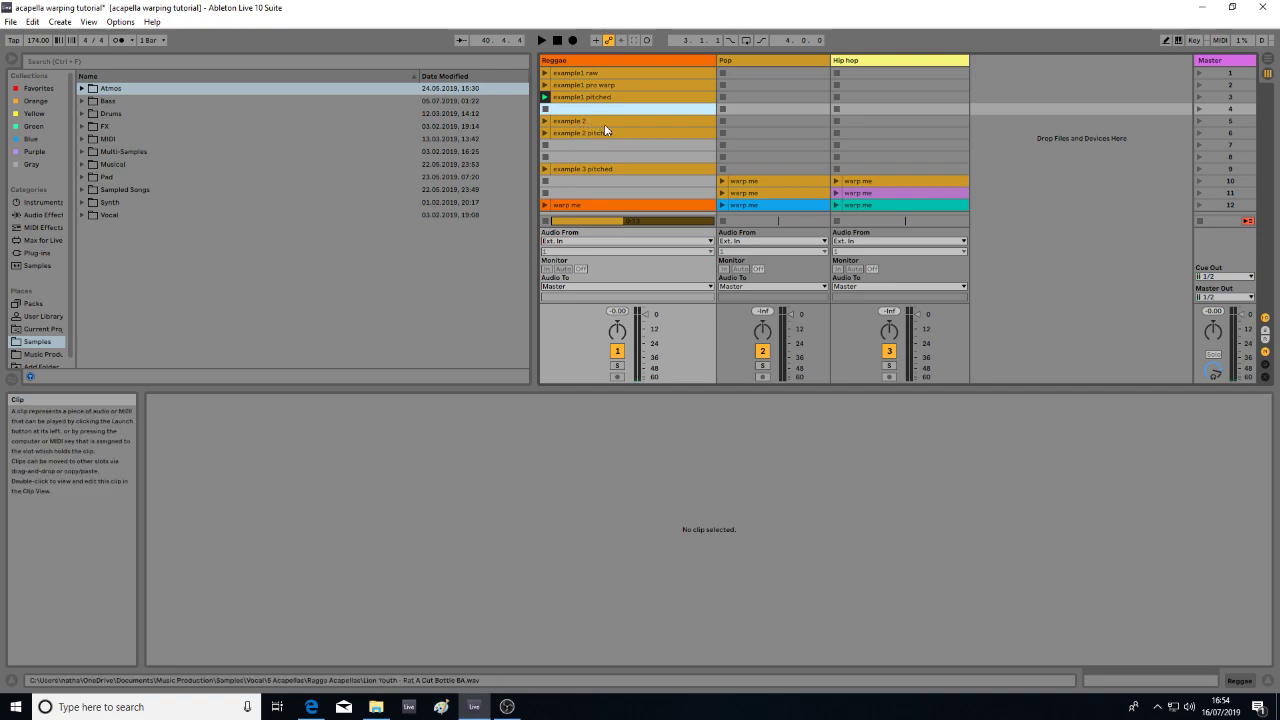
pyautogui.click(545, 121)
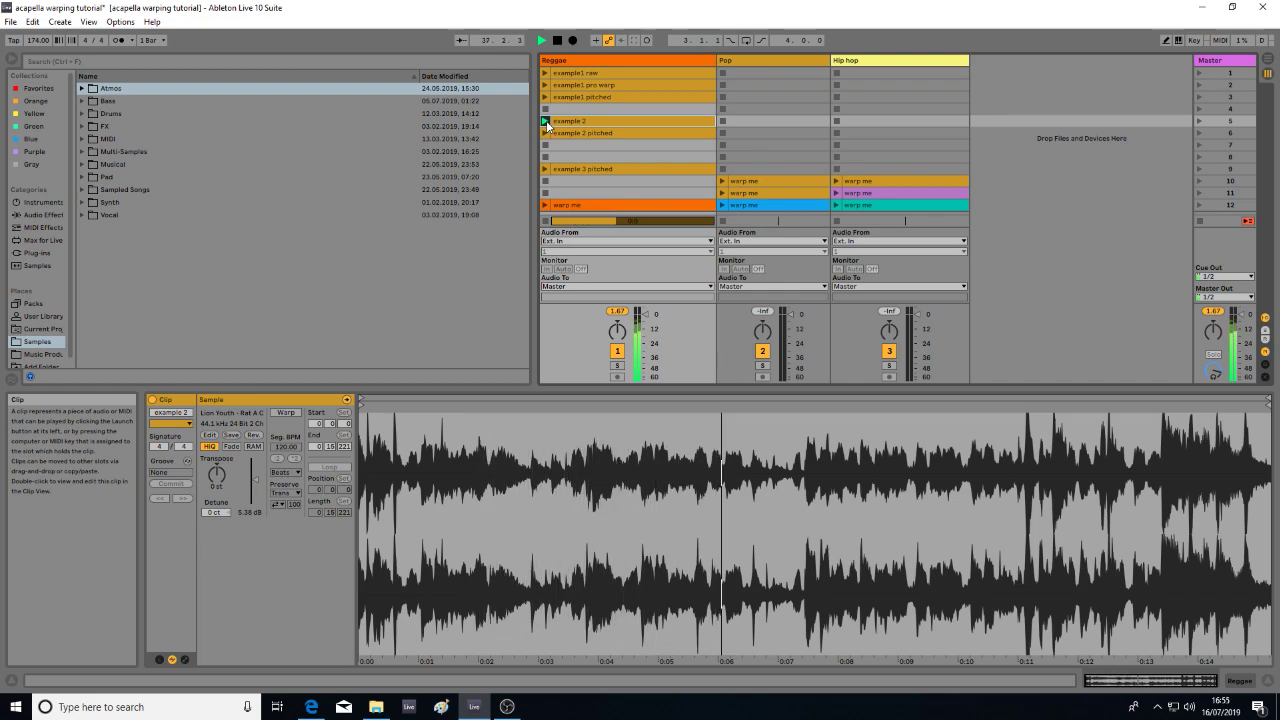
pyautogui.press('space')
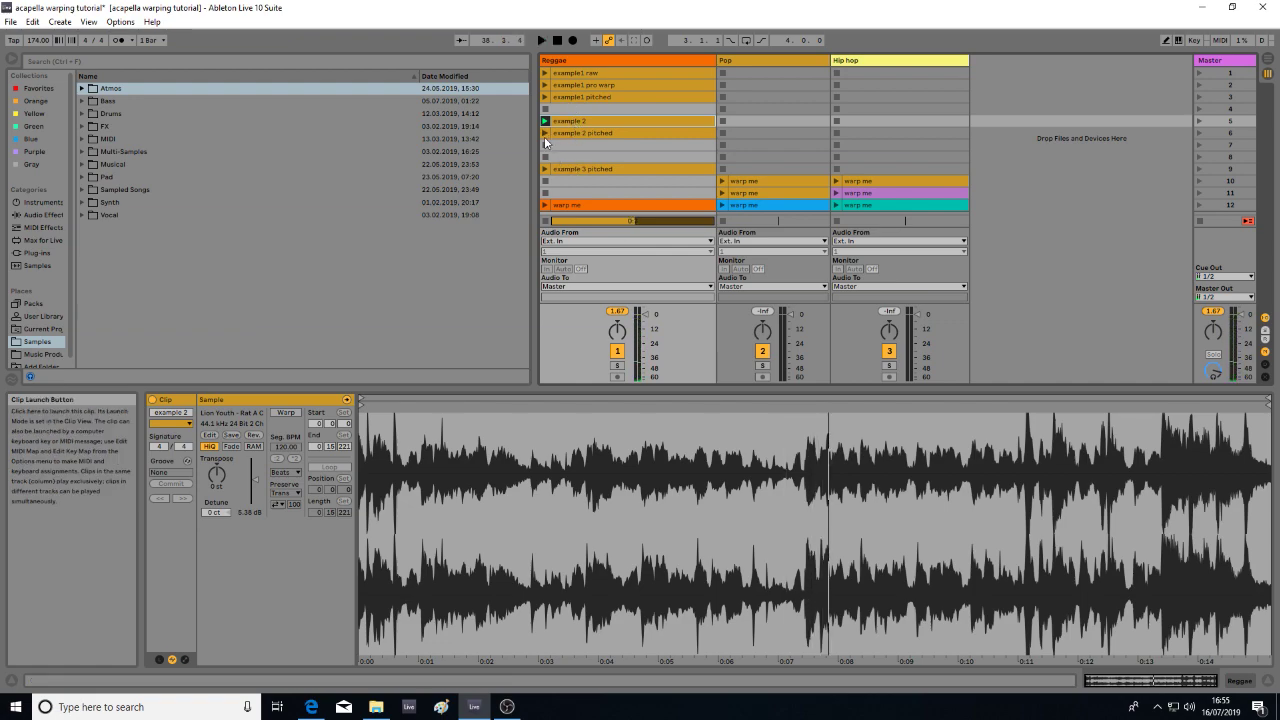
pyautogui.click(544, 134)
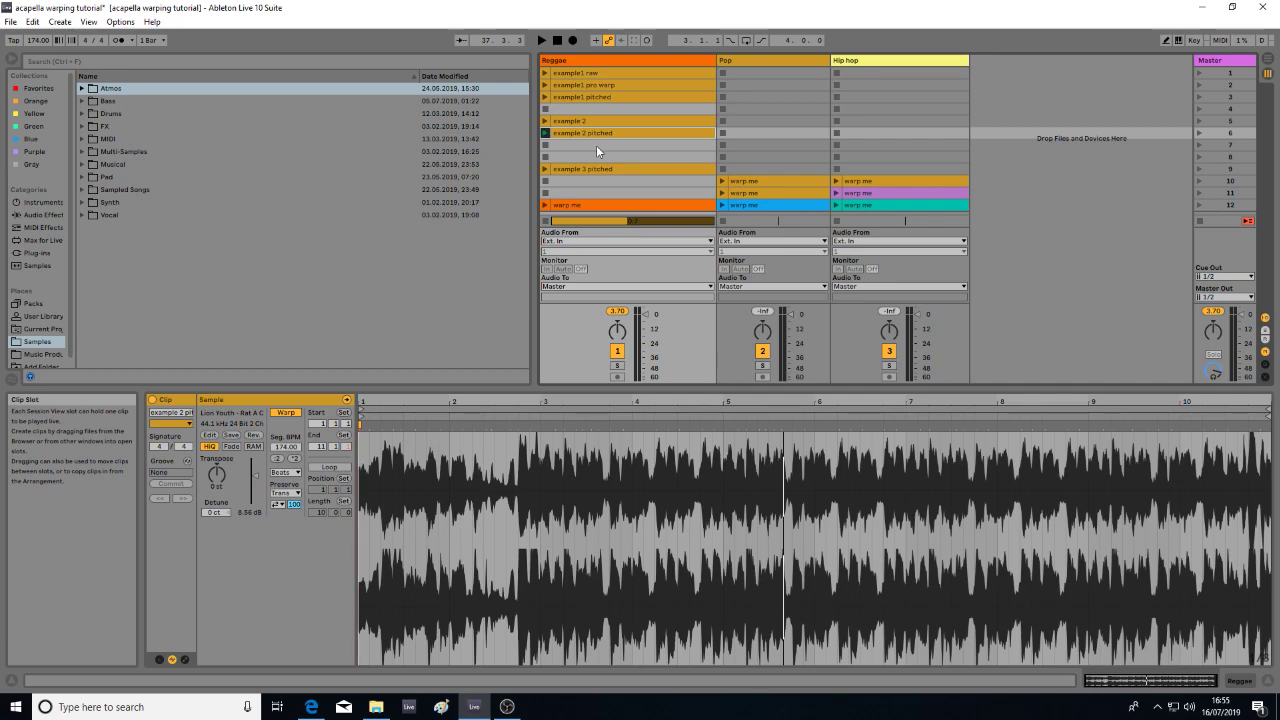
pyautogui.click(589, 158)
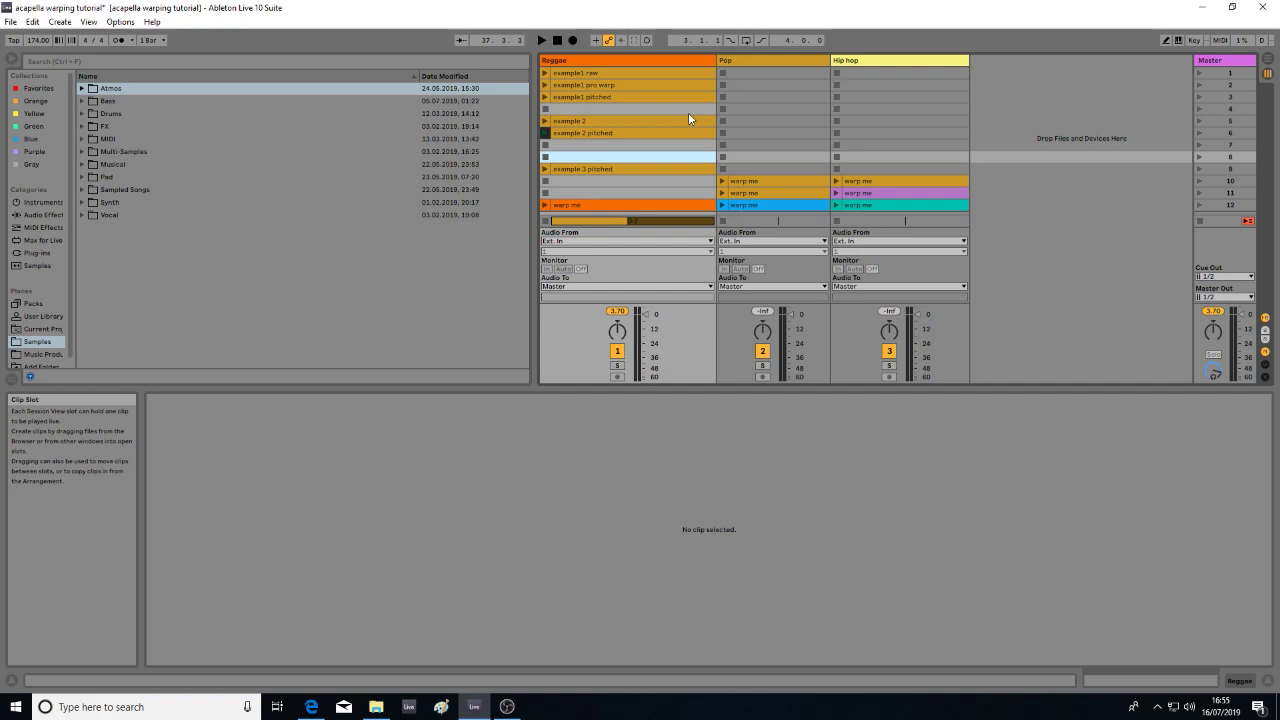
pyautogui.click(545, 169)
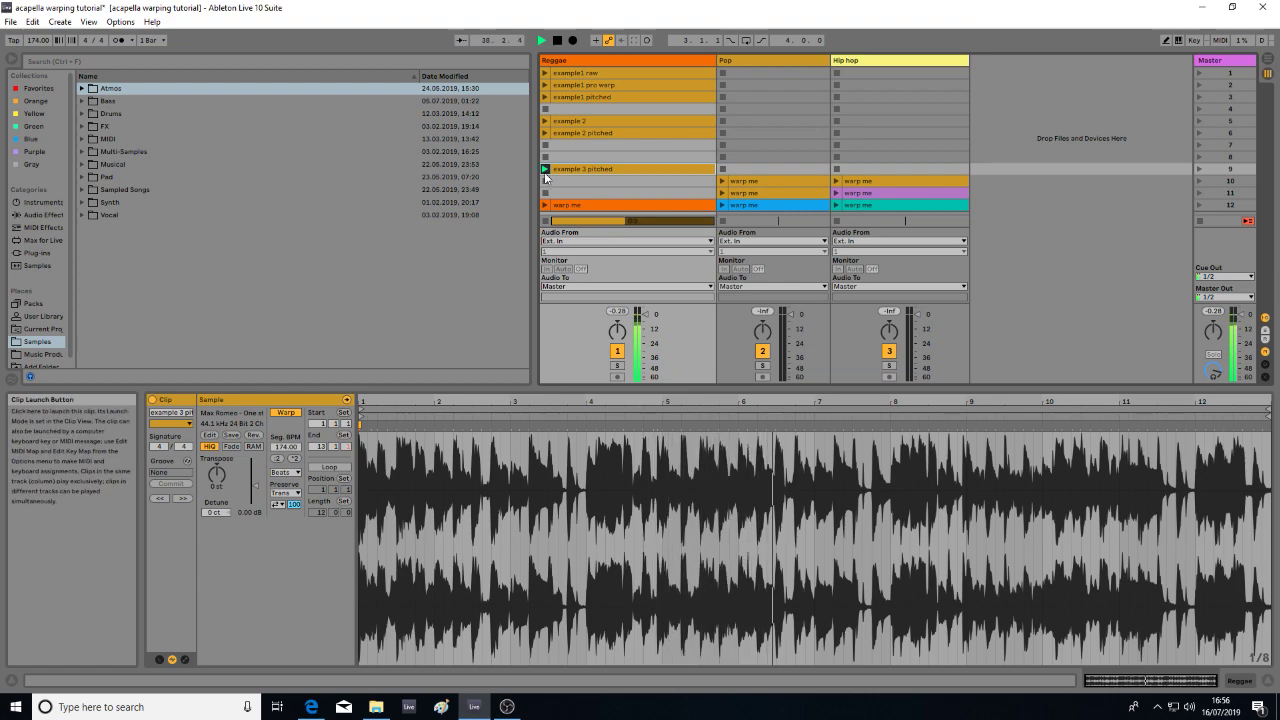
pyautogui.press('space')
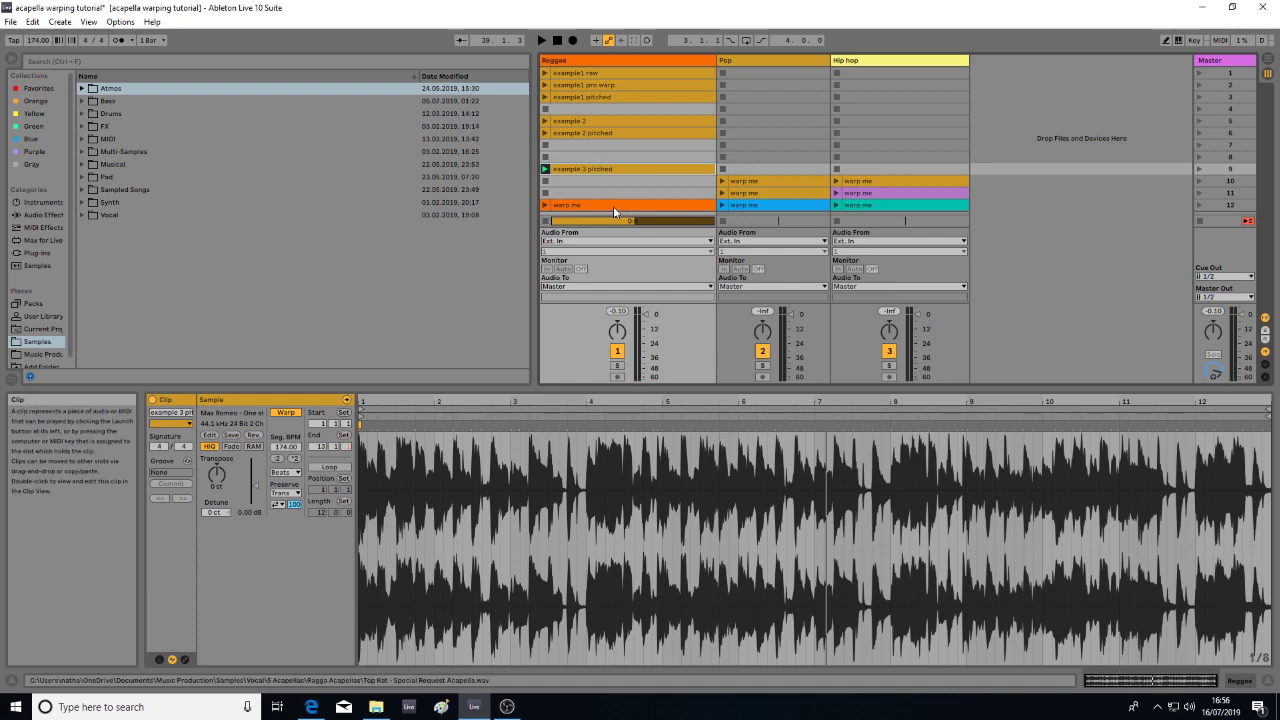
# - Move the Reggae track's warp me clip out of the Session View onto a new audio track in the Arrangement View
pyautogui.click(585, 206)
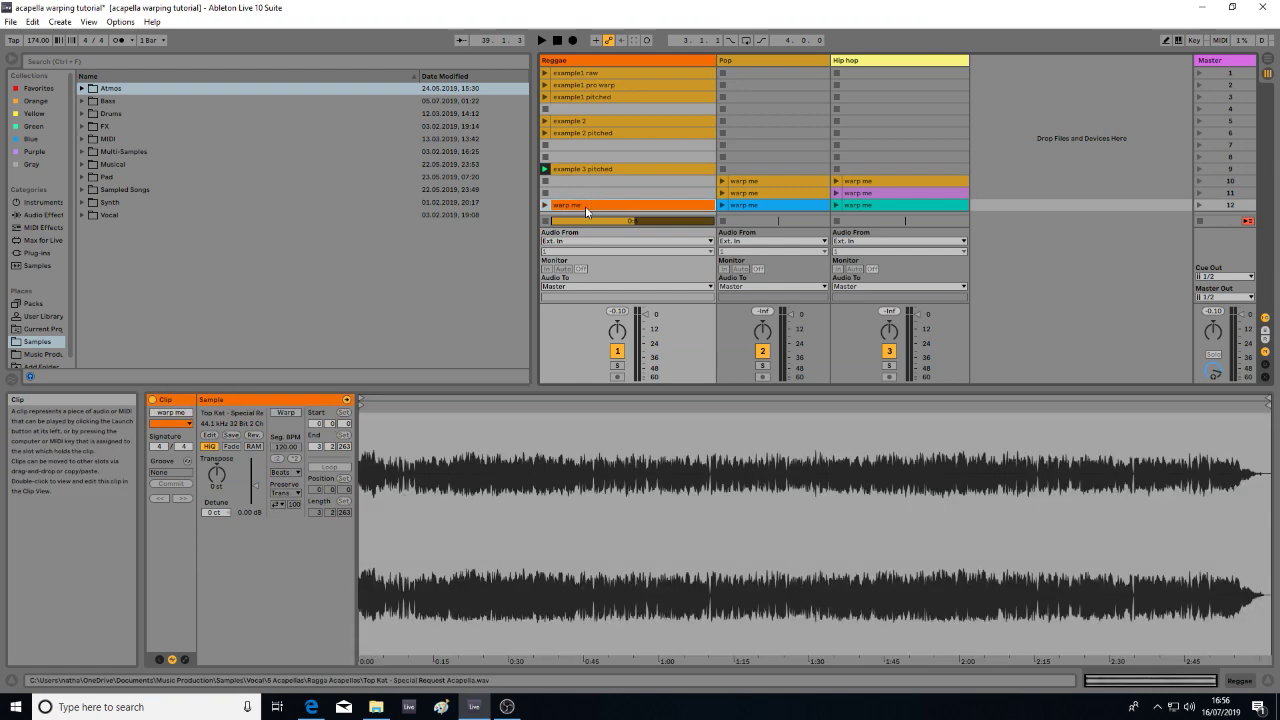
pyautogui.moveTo(565, 210); pyautogui.dragTo(1063, 281)
pyautogui.moveTo(1239, 69); pyautogui.dragTo(785, 303)
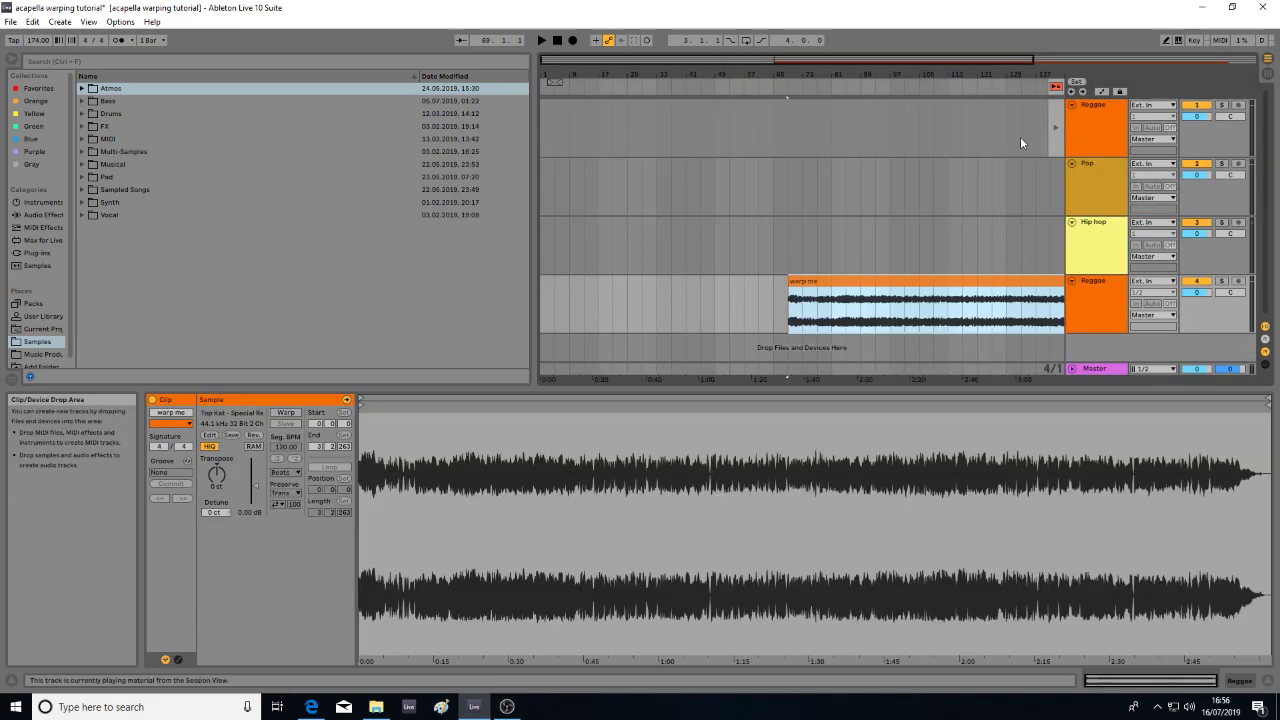
# - Fold the original Reggae, Pop and Hip hop tracks and move the warp me clip to the start of the arrangement at 1.1.1
pyautogui.click(1071, 107)
pyautogui.click(1071, 117)
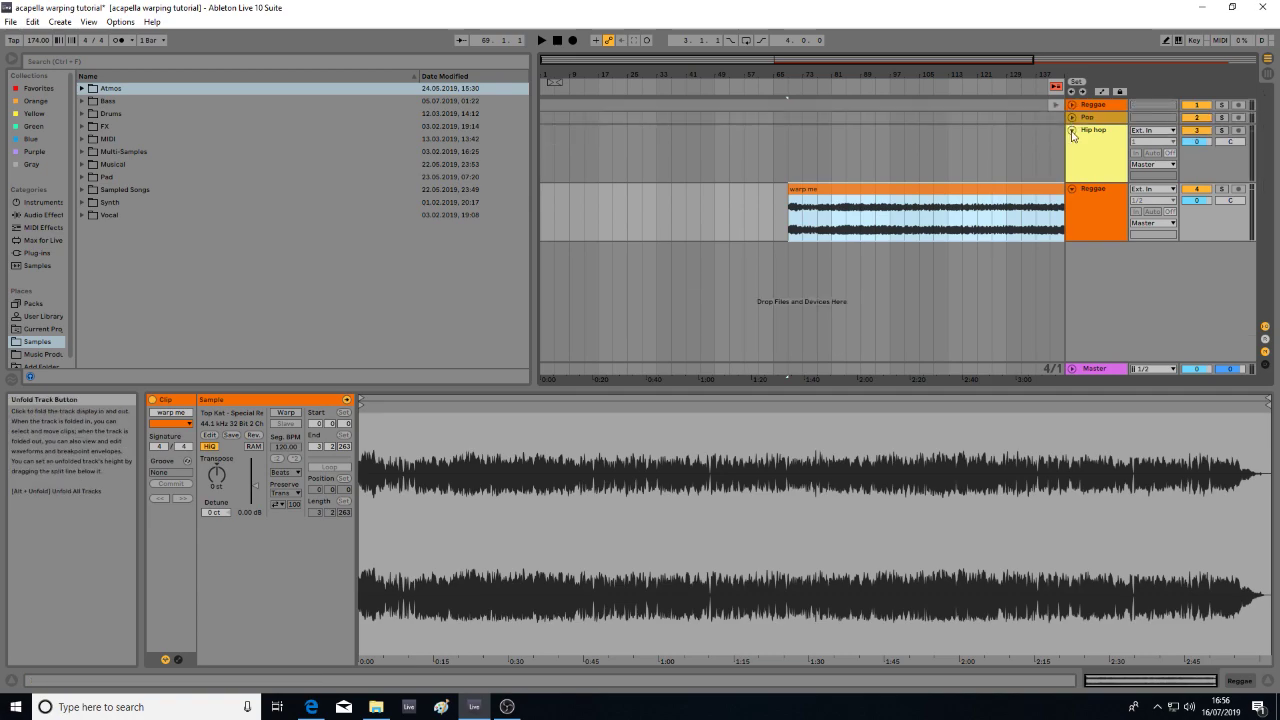
pyautogui.click(1071, 130)
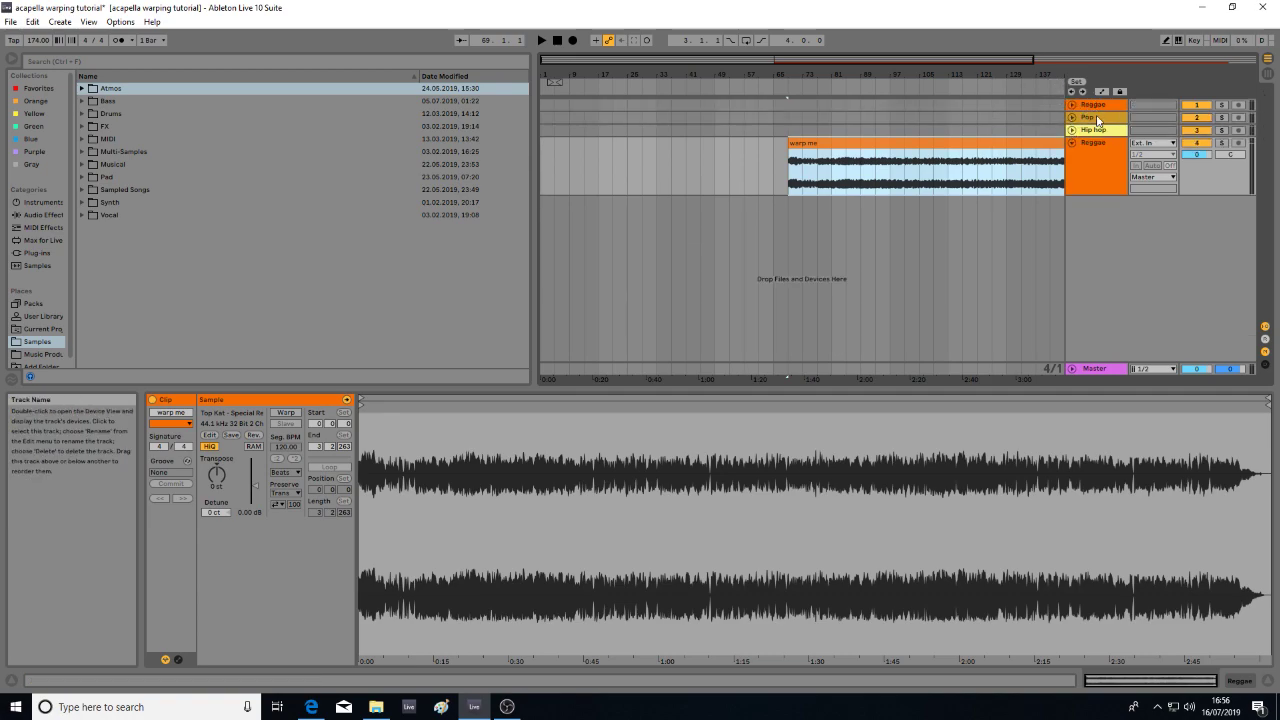
pyautogui.moveTo(980, 74); pyautogui.dragTo(844, 74)
pyautogui.moveTo(826, 145); pyautogui.dragTo(652, 150)
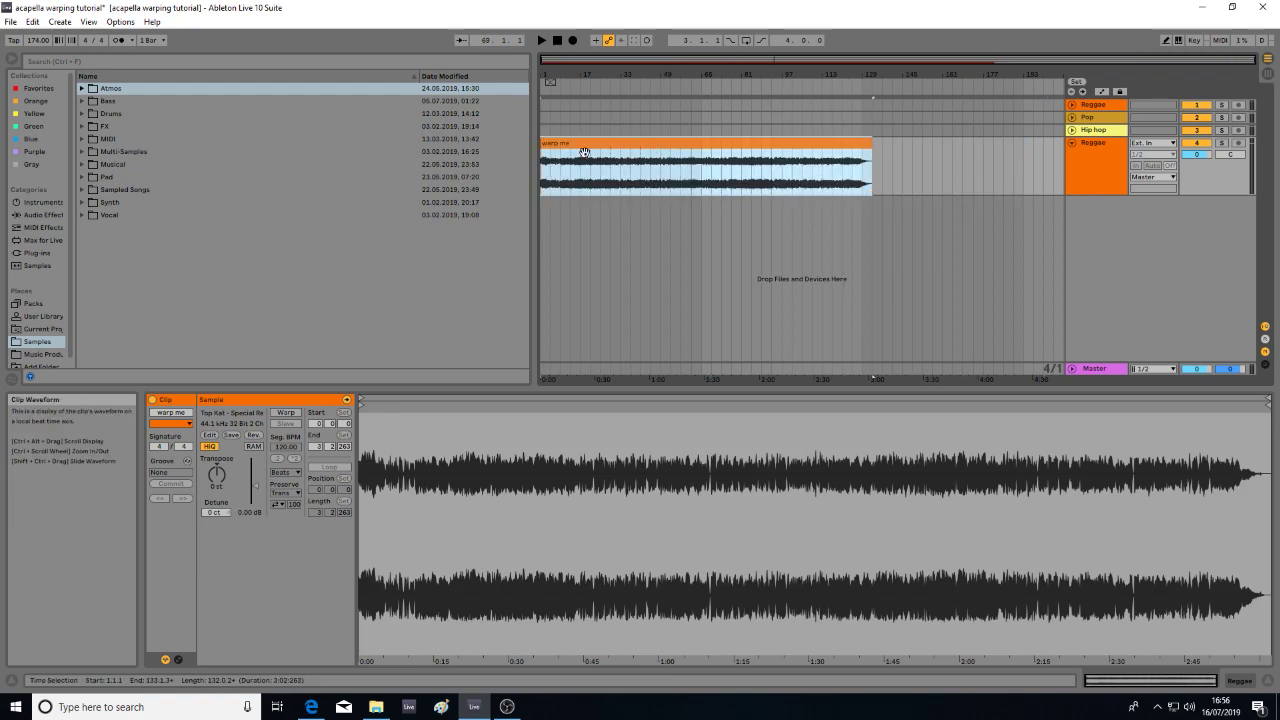
# - Play the warp me clip in the arrangement and raise its clip gain to 3.31 dB
pyautogui.moveTo(430, 445)
pyautogui.mouseDown()
pyautogui.moveTo(430, 490)
pyautogui.moveTo(430, 436)
pyautogui.mouseUp()
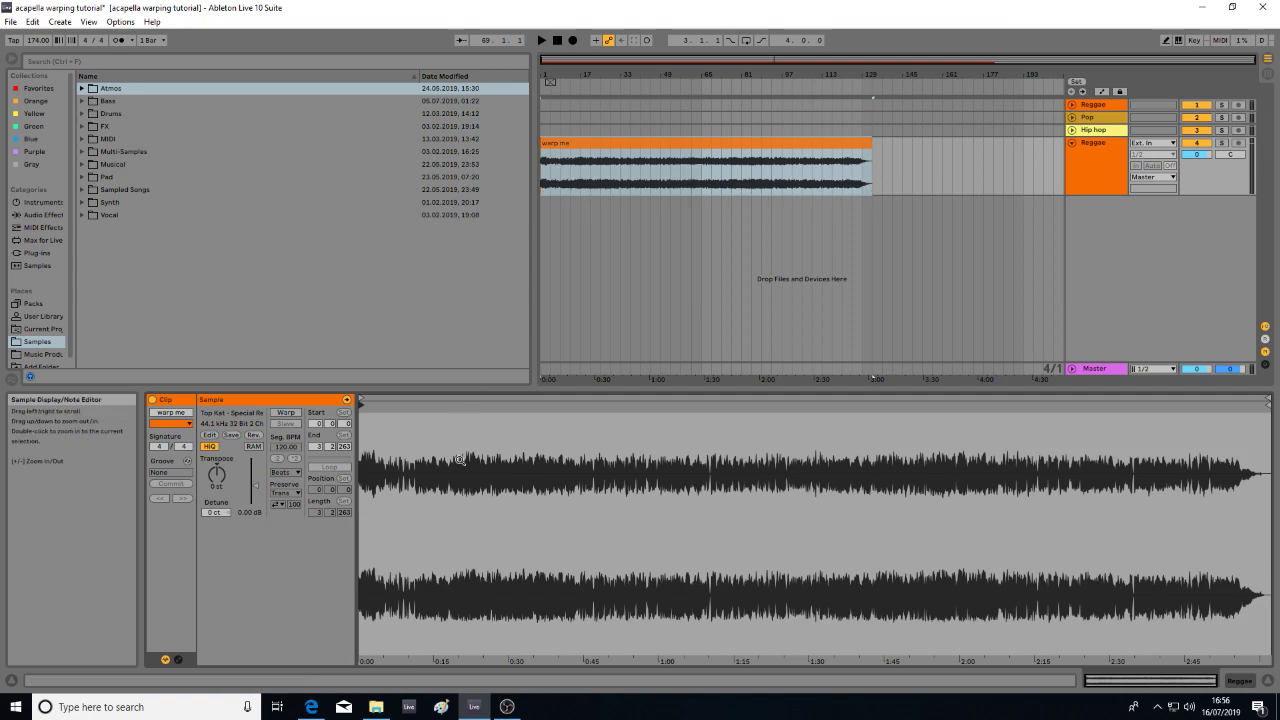
pyautogui.press('space')
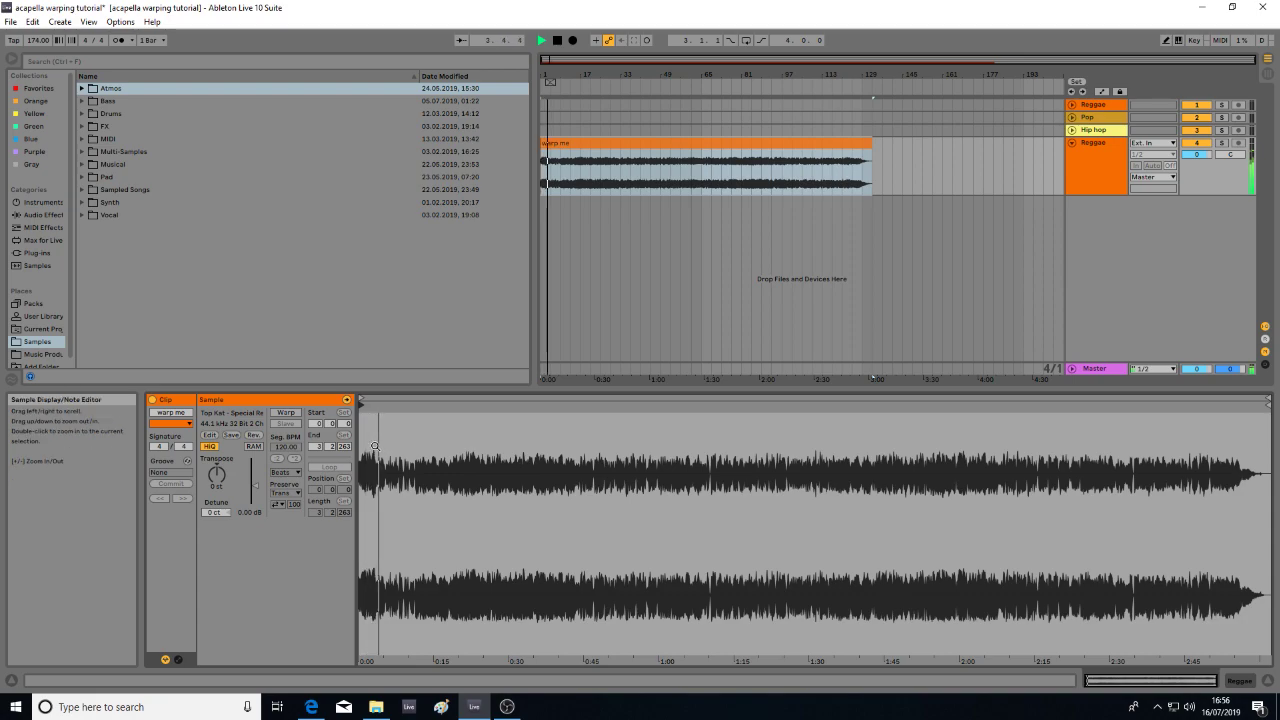
pyautogui.moveTo(370, 446); pyautogui.dragTo(370, 510)
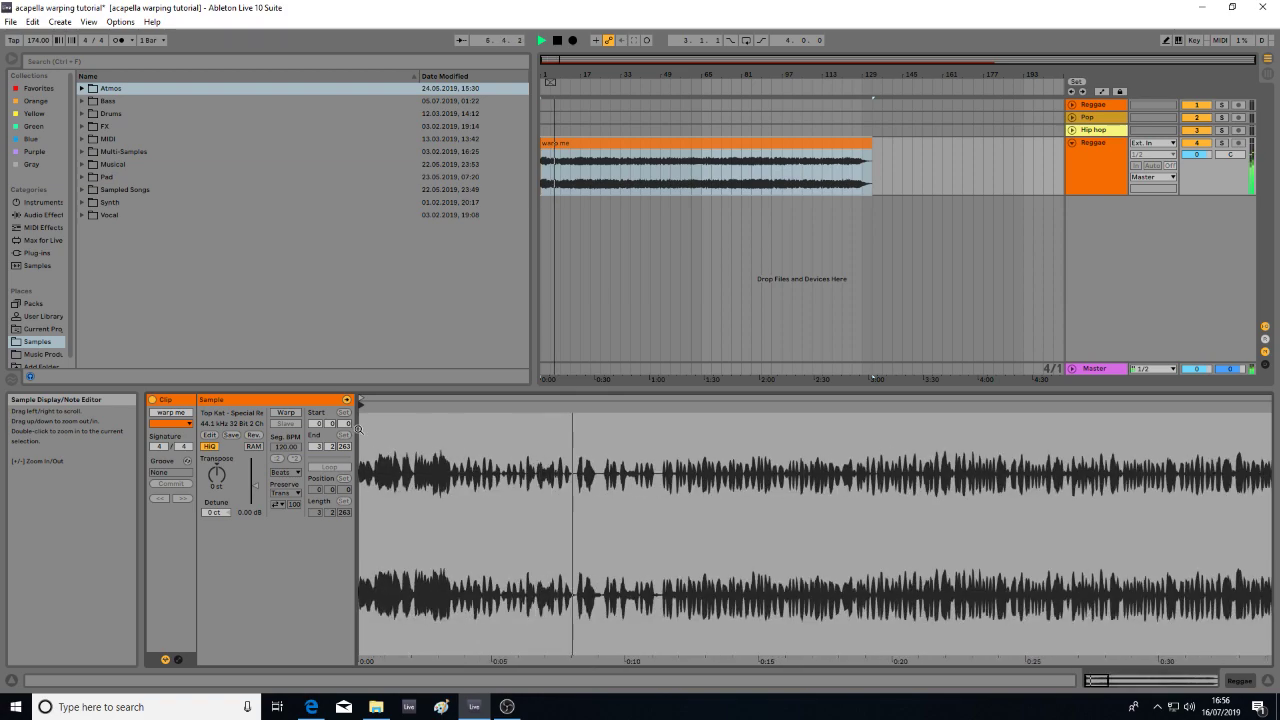
pyautogui.moveTo(370, 436); pyautogui.dragTo(366, 414)
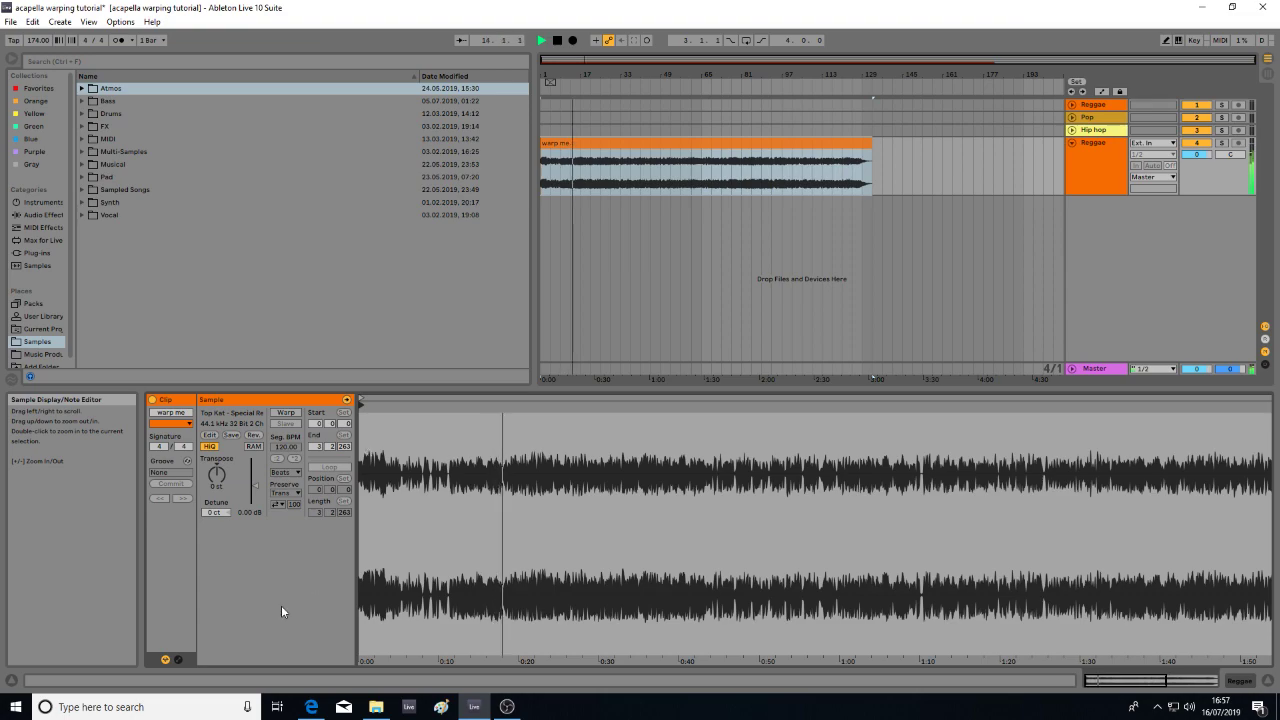
pyautogui.moveTo(255, 482); pyautogui.dragTo(255, 473)
pyautogui.press('space')
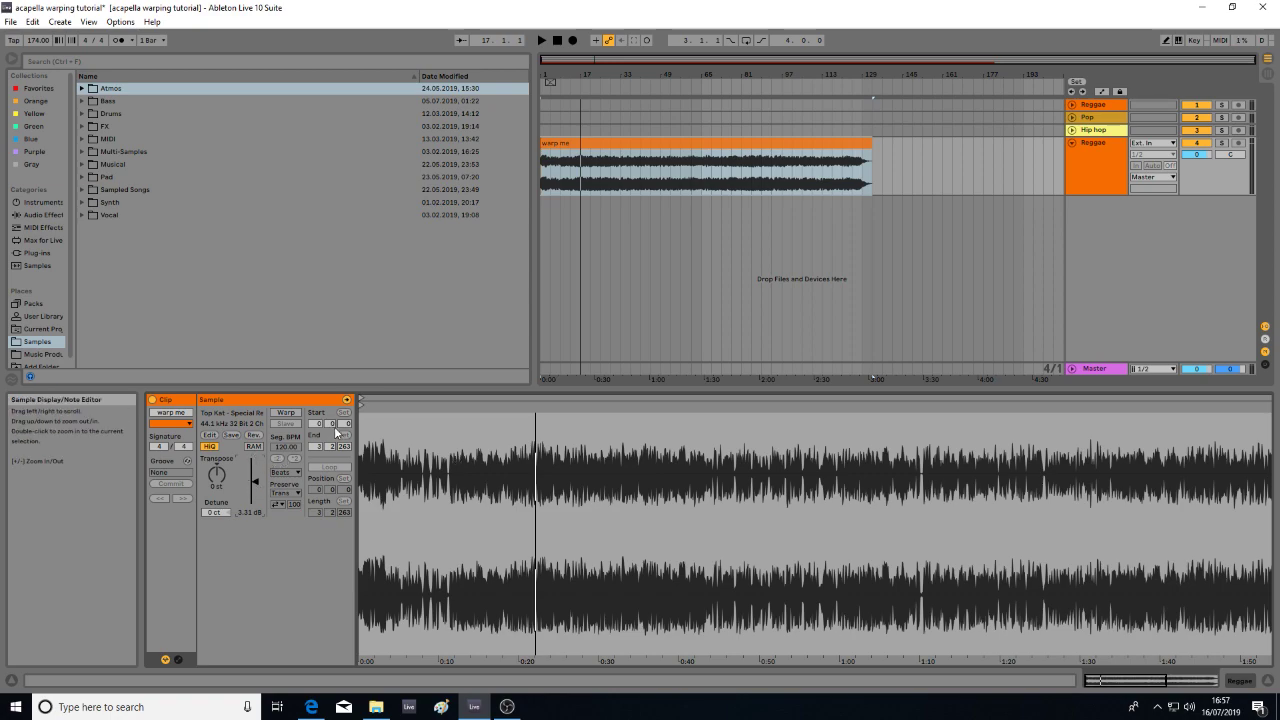
pyautogui.moveTo(366, 417); pyautogui.dragTo(366, 430)
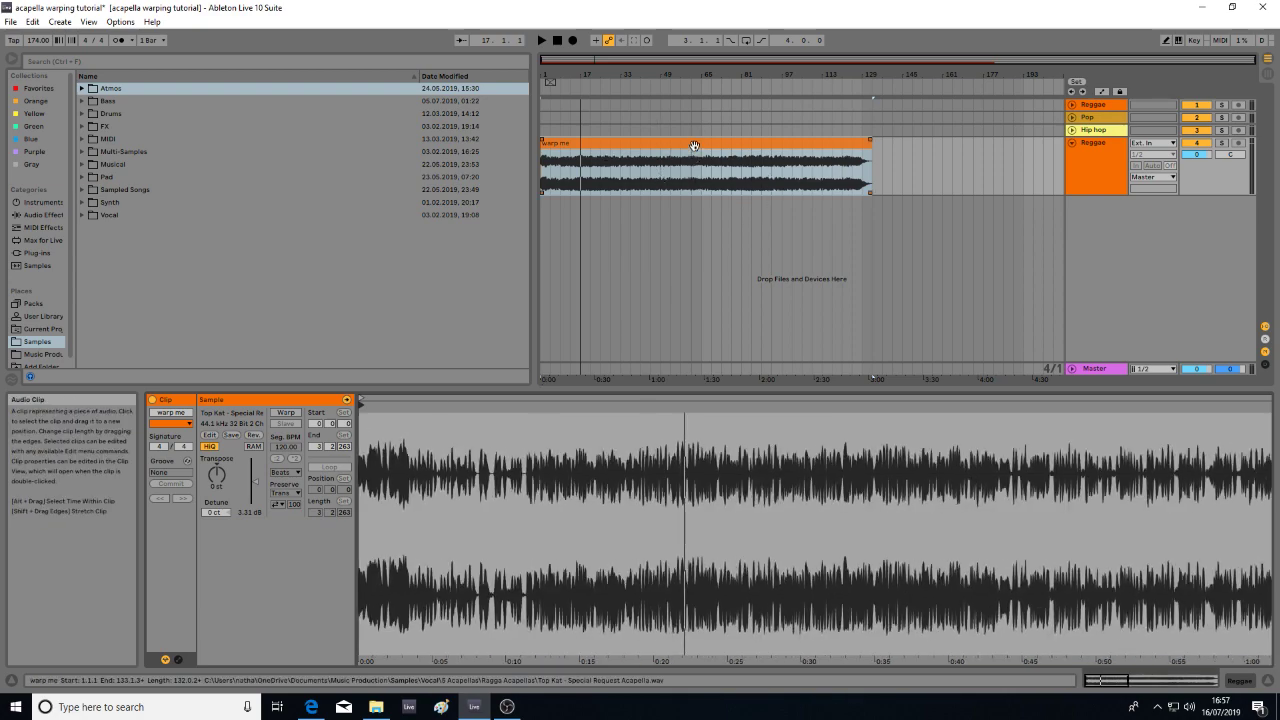
pyautogui.click(1266, 72)
pyautogui.click(1268, 61)
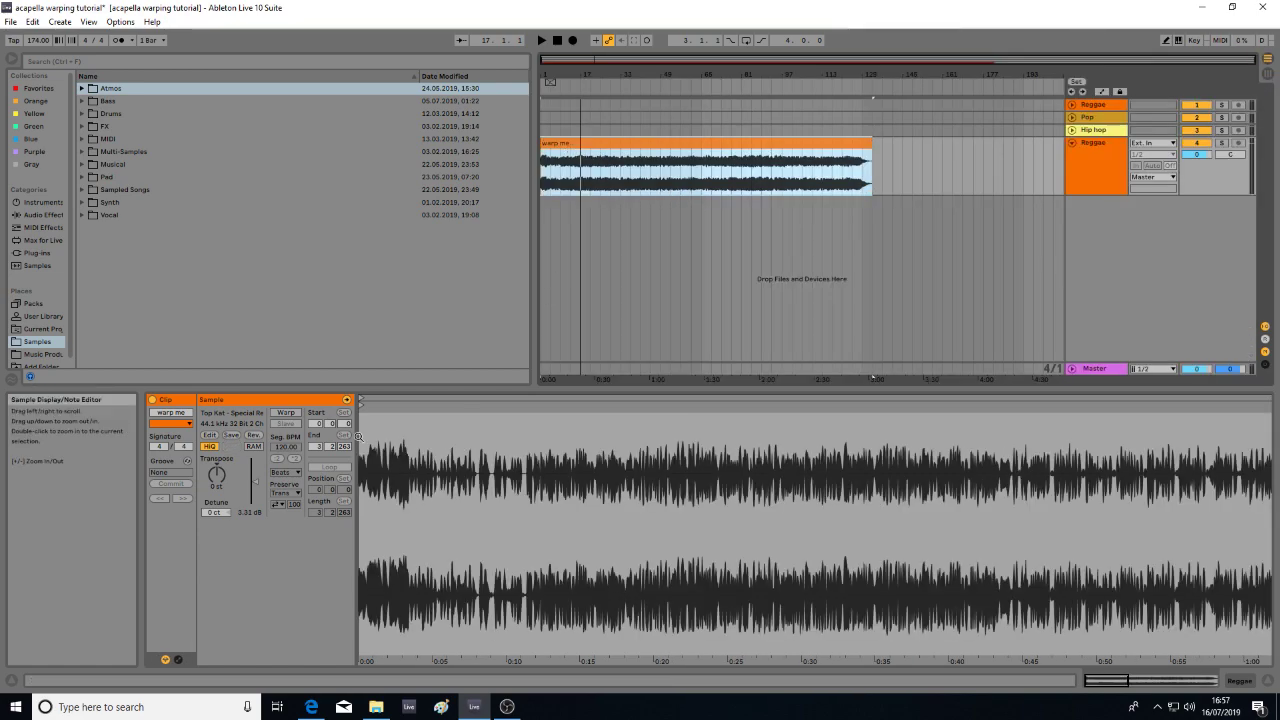
# - Replay the opening seconds of the warp me clip to examine where its first vocal phrase begins
pyautogui.moveTo(359, 438); pyautogui.dragTo(368, 400)
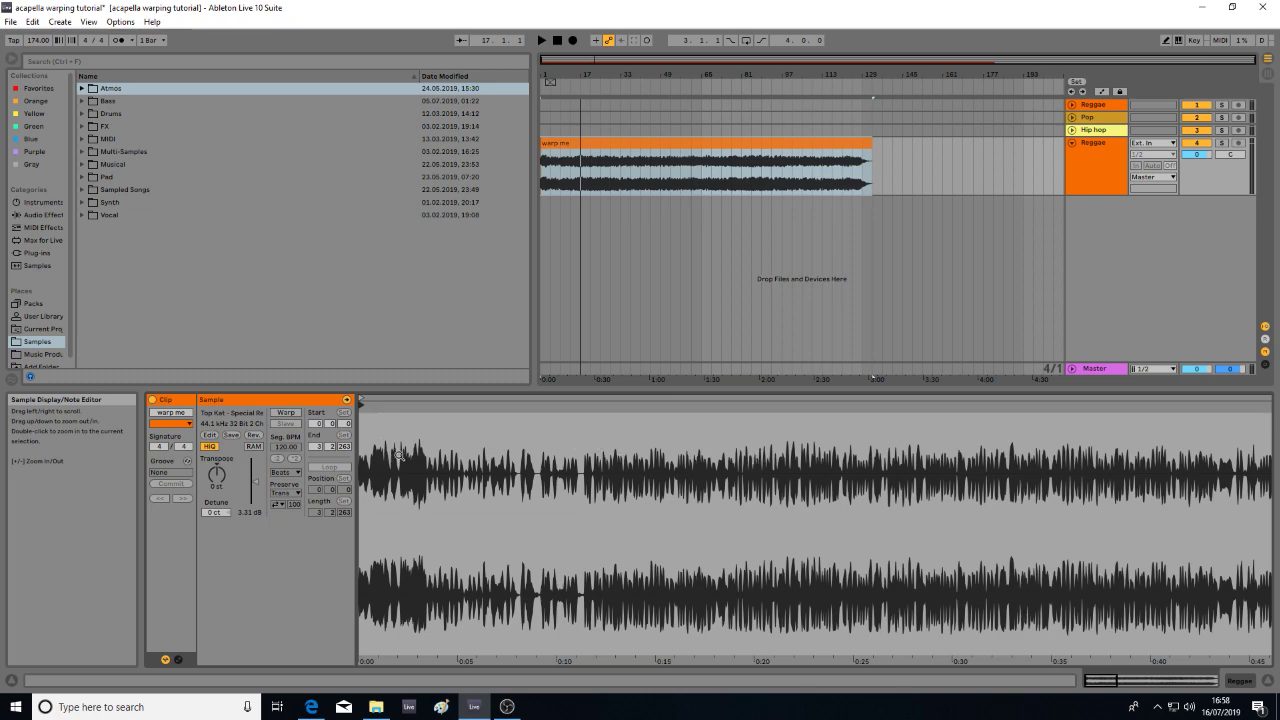
pyautogui.click(371, 402)
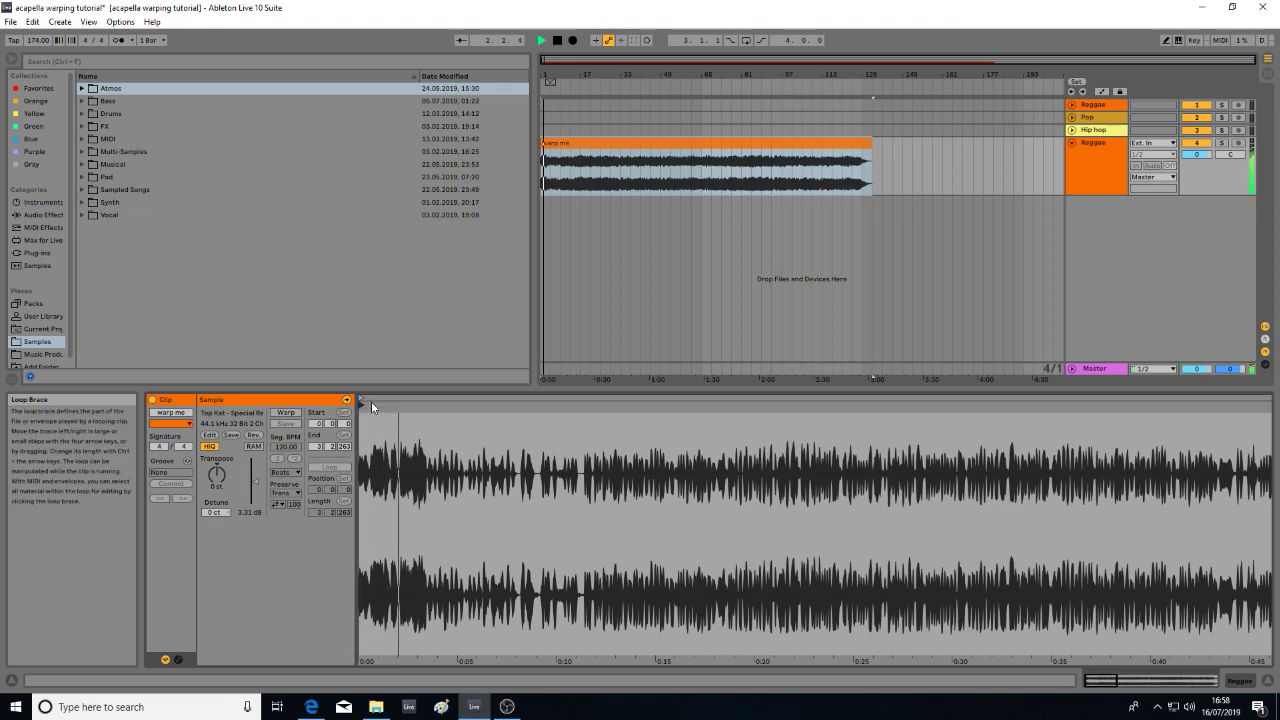
pyautogui.press('space')
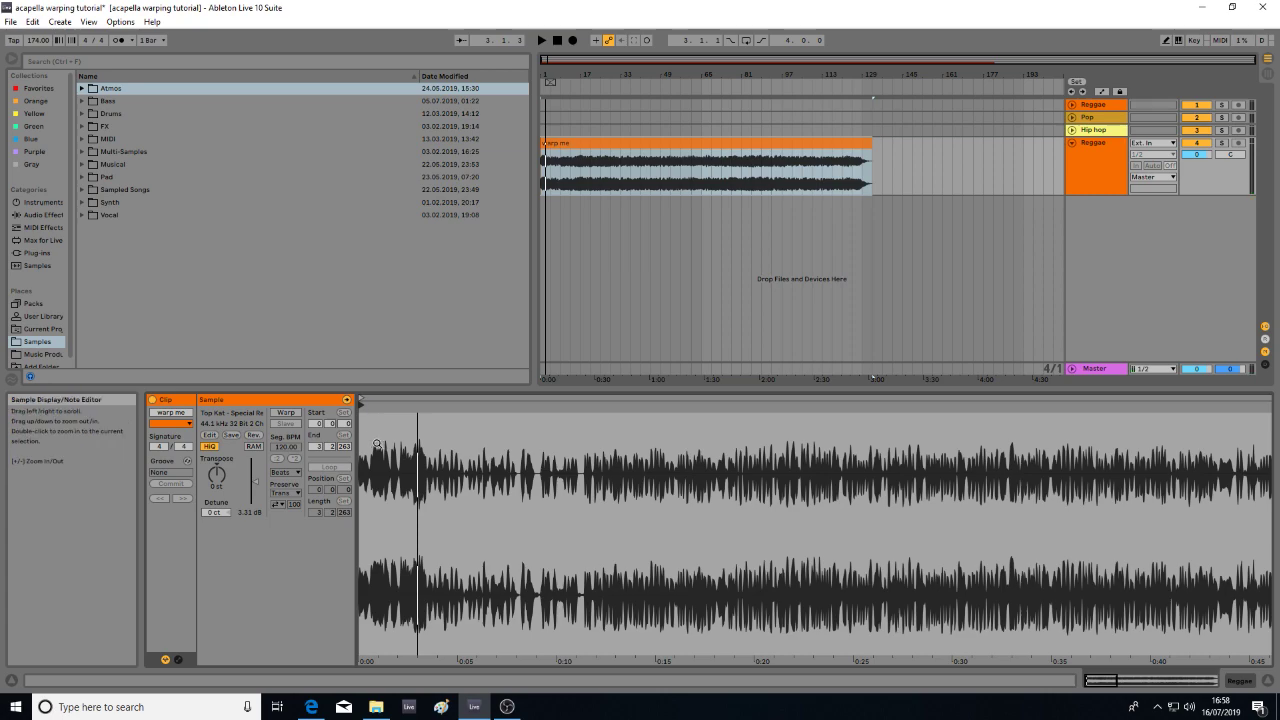
pyautogui.press('space')
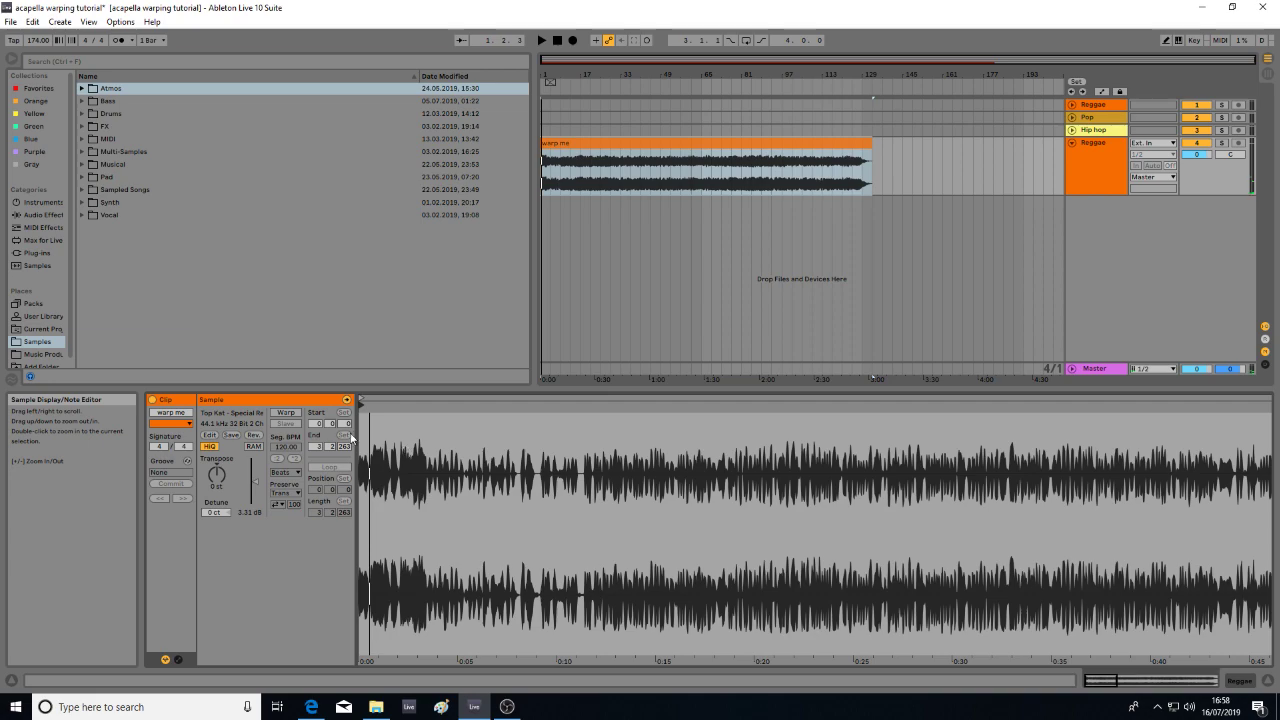
pyautogui.moveTo(363, 405)
pyautogui.mouseDown()
pyautogui.moveTo(358, 426)
pyautogui.moveTo(363, 408)
pyautogui.mouseUp()
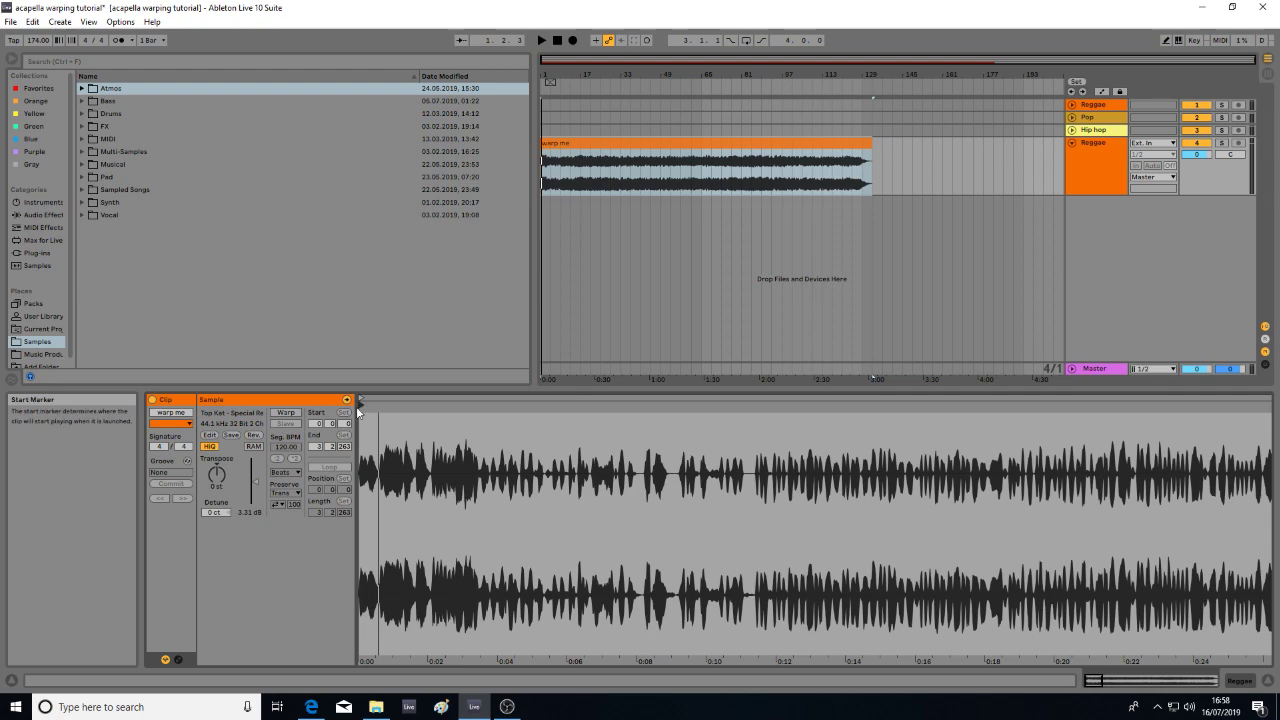
# - Move the warp me clip's start marker past the opening section to 0:11.421, auditioning it from the new start point
pyautogui.moveTo(361, 402); pyautogui.dragTo(634, 405)
pyautogui.press('space')
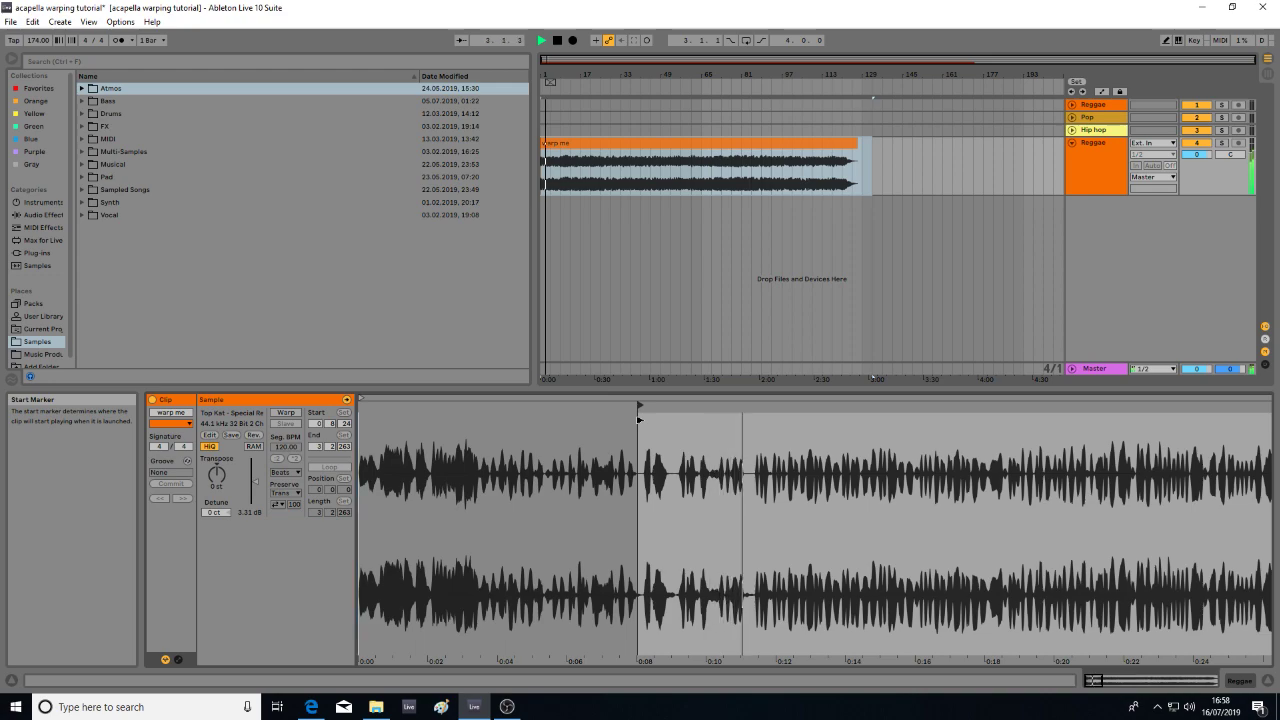
pyautogui.press('space')
pyautogui.moveTo(640, 414); pyautogui.dragTo(753, 440)
pyautogui.scroll(5, 753, 439)
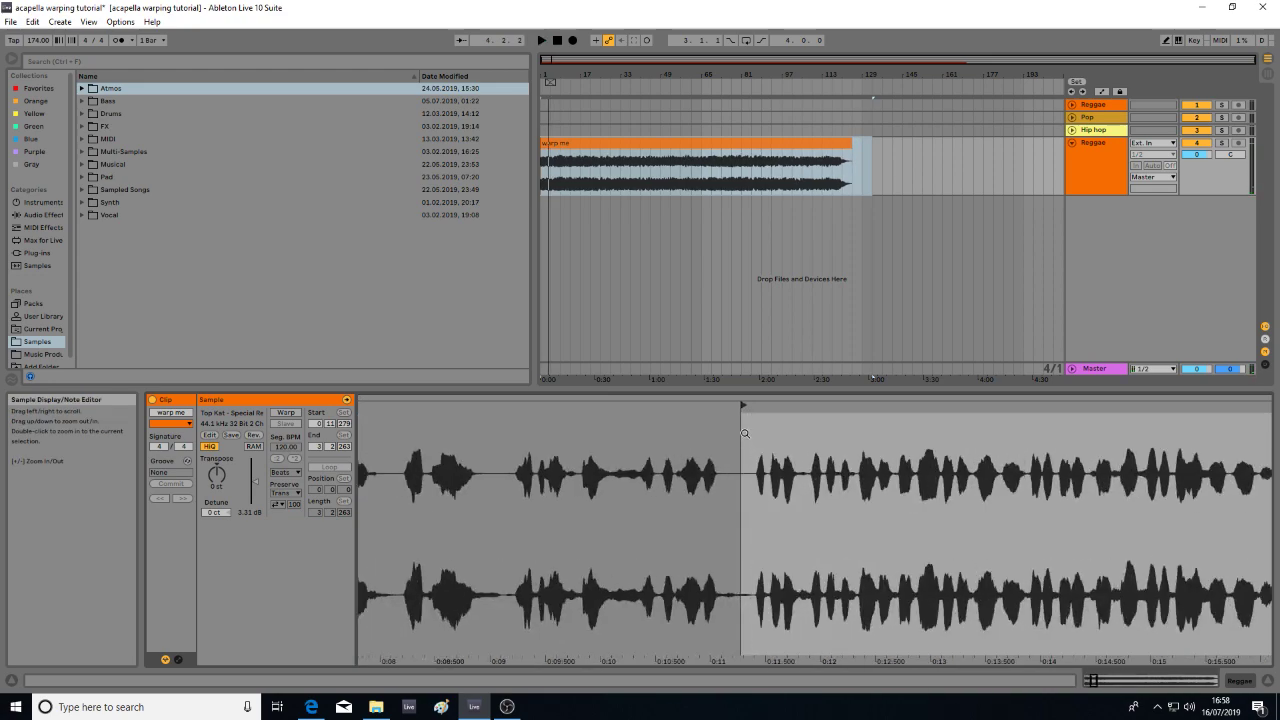
pyautogui.moveTo(748, 422)
pyautogui.mouseDown()
pyautogui.moveTo(740, 436)
pyautogui.moveTo(669, 413)
pyautogui.moveTo(697, 408)
pyautogui.mouseUp()
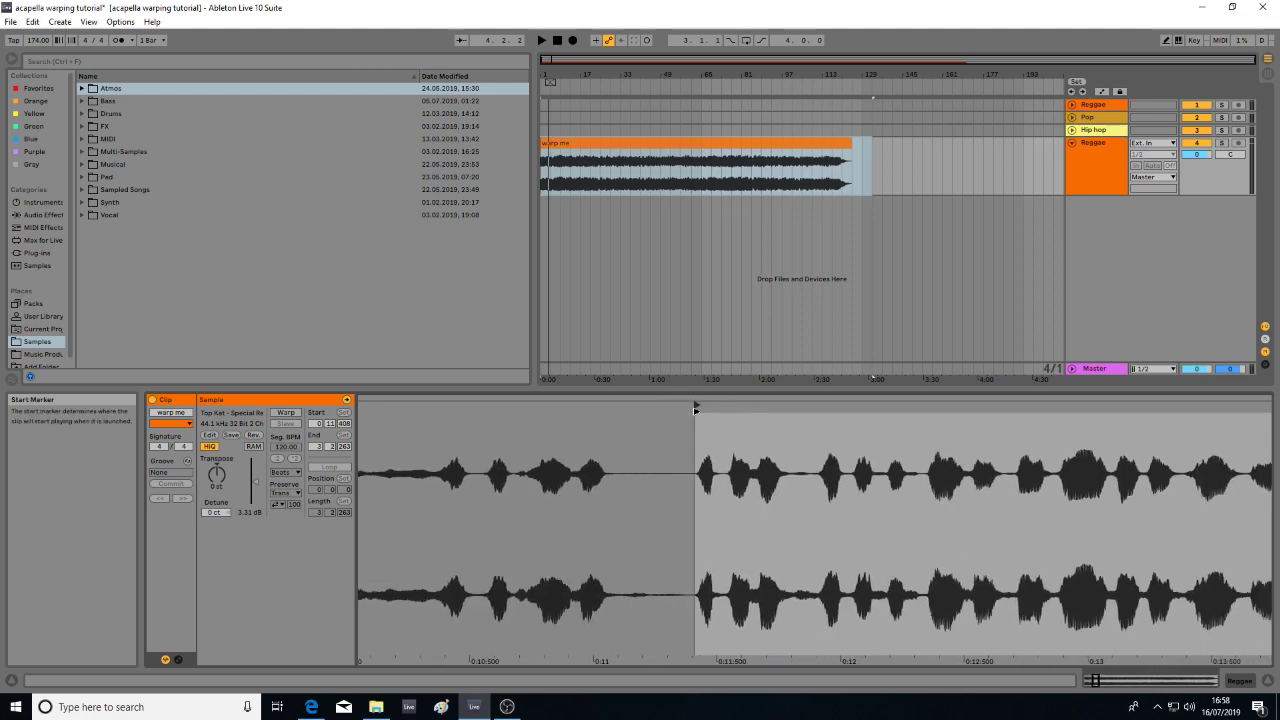
pyautogui.press('space')
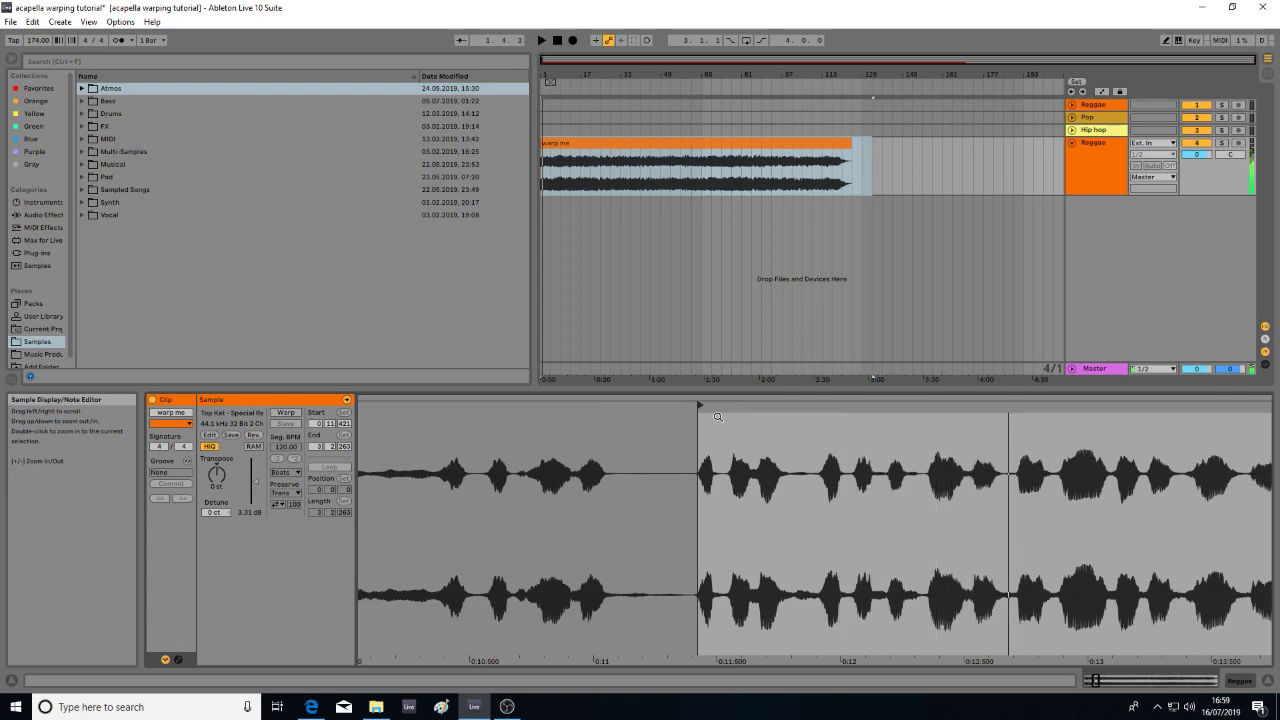
# - Replay the clip from its start marker several times to locate the first strong beat of the vocal phrase
pyautogui.moveTo(756, 468); pyautogui.dragTo(611, 470)
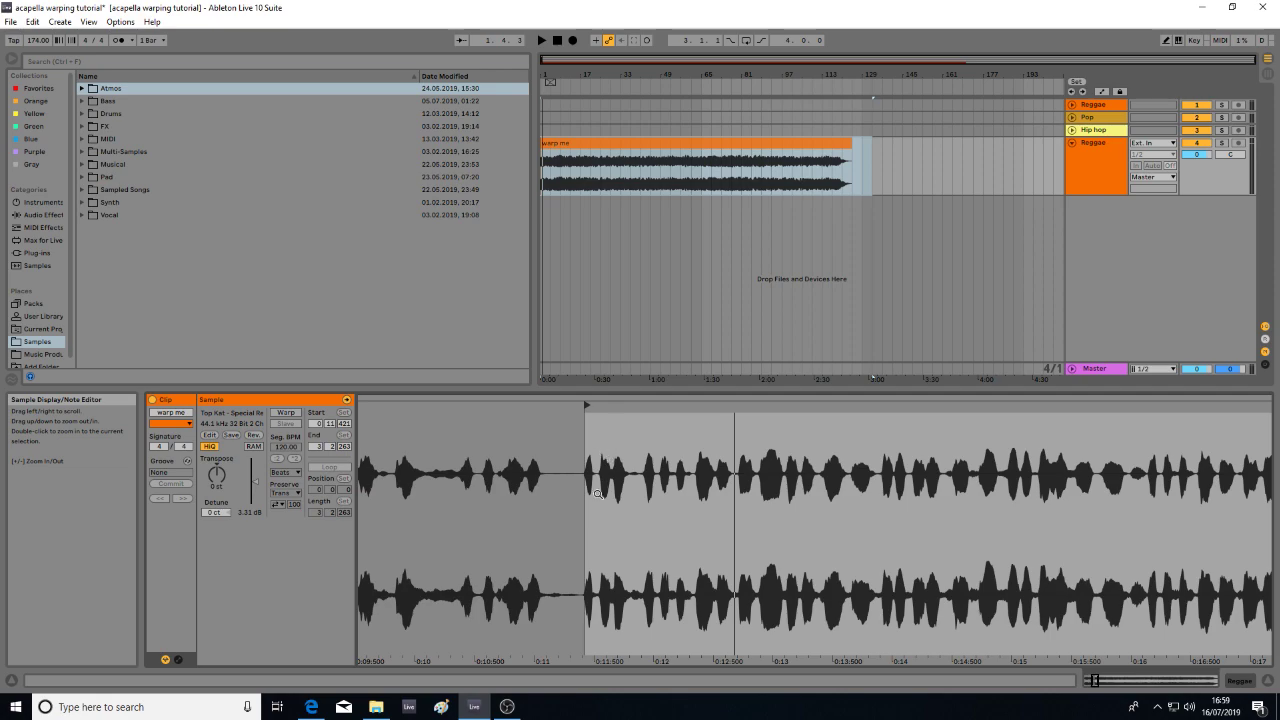
pyautogui.press('space')
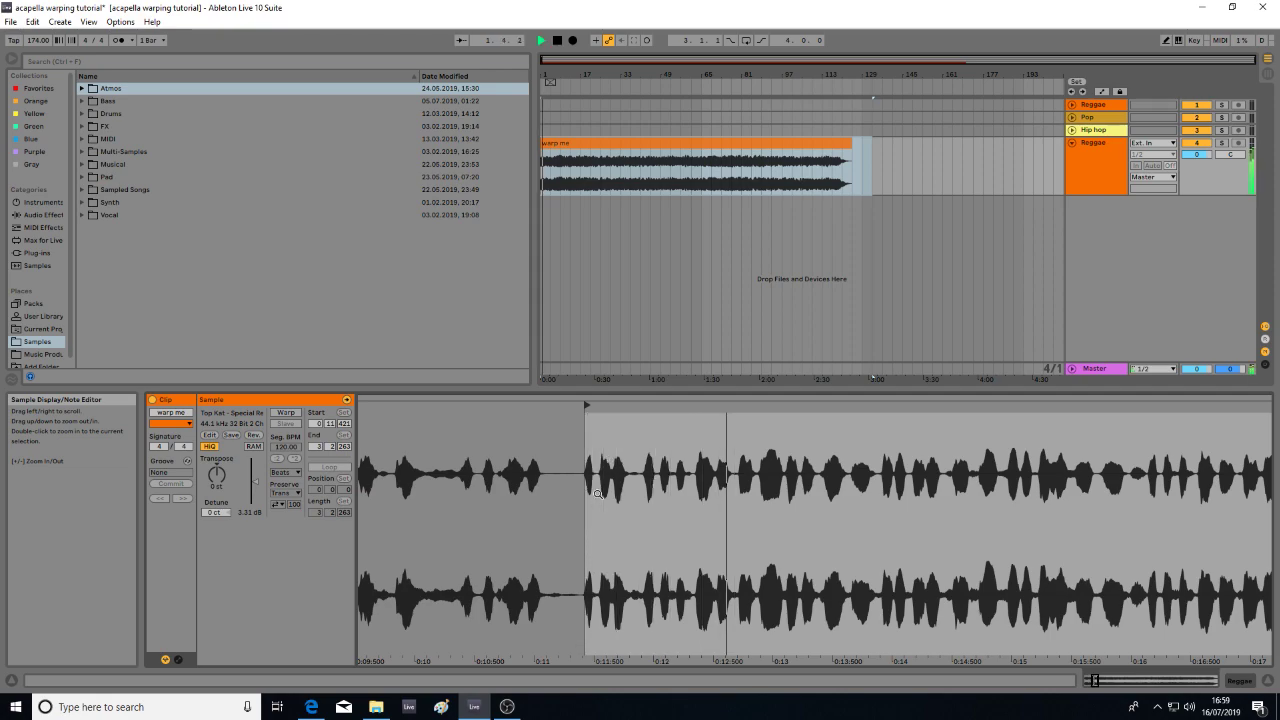
pyautogui.press('space')
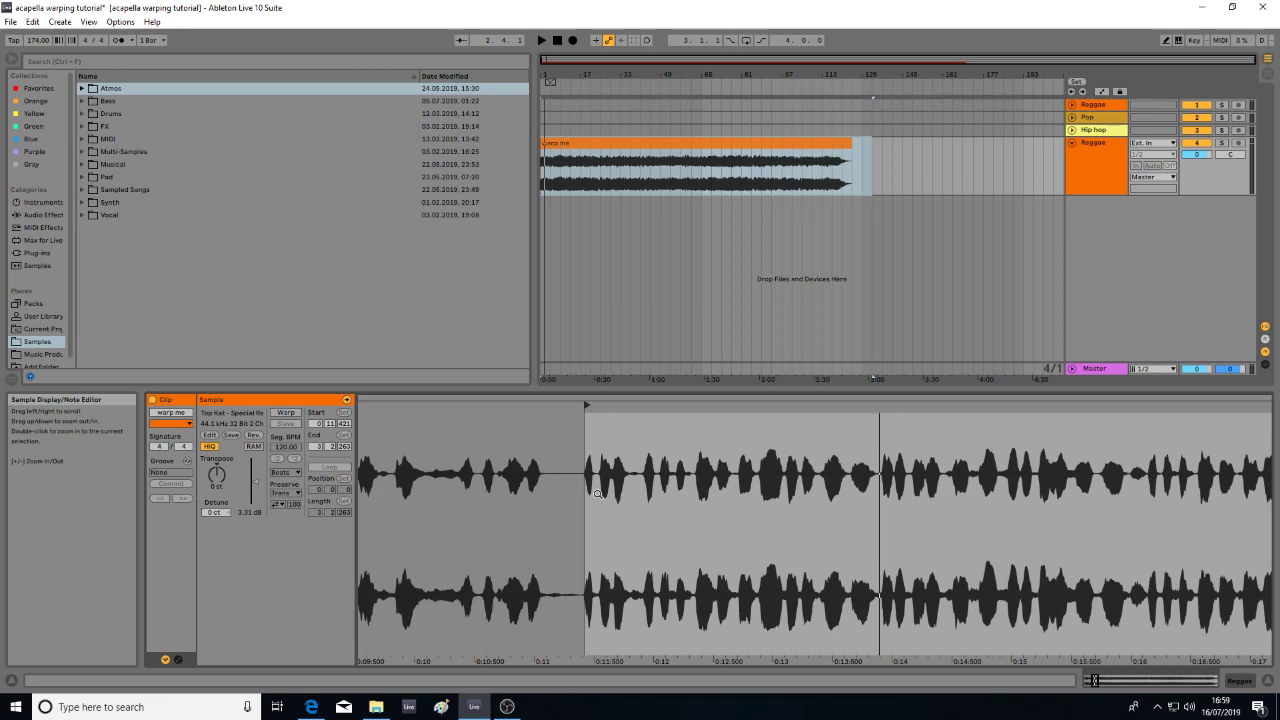
pyautogui.press('space')
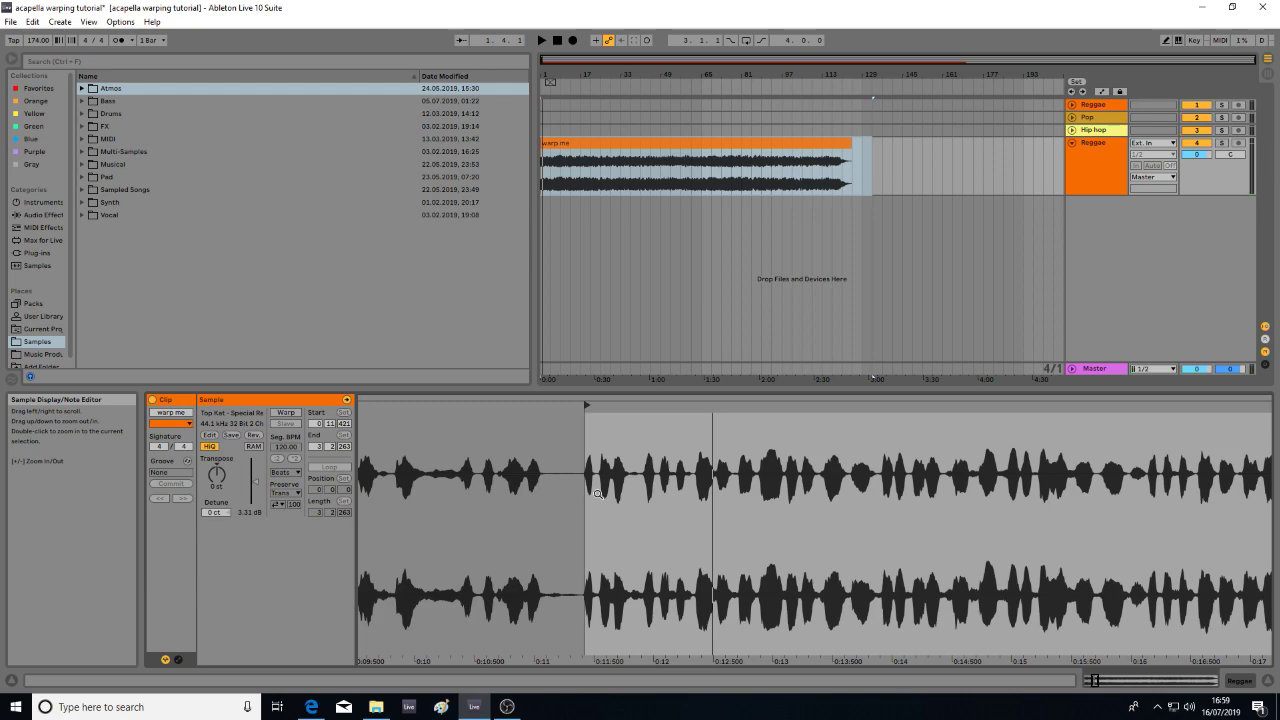
pyautogui.press('space')
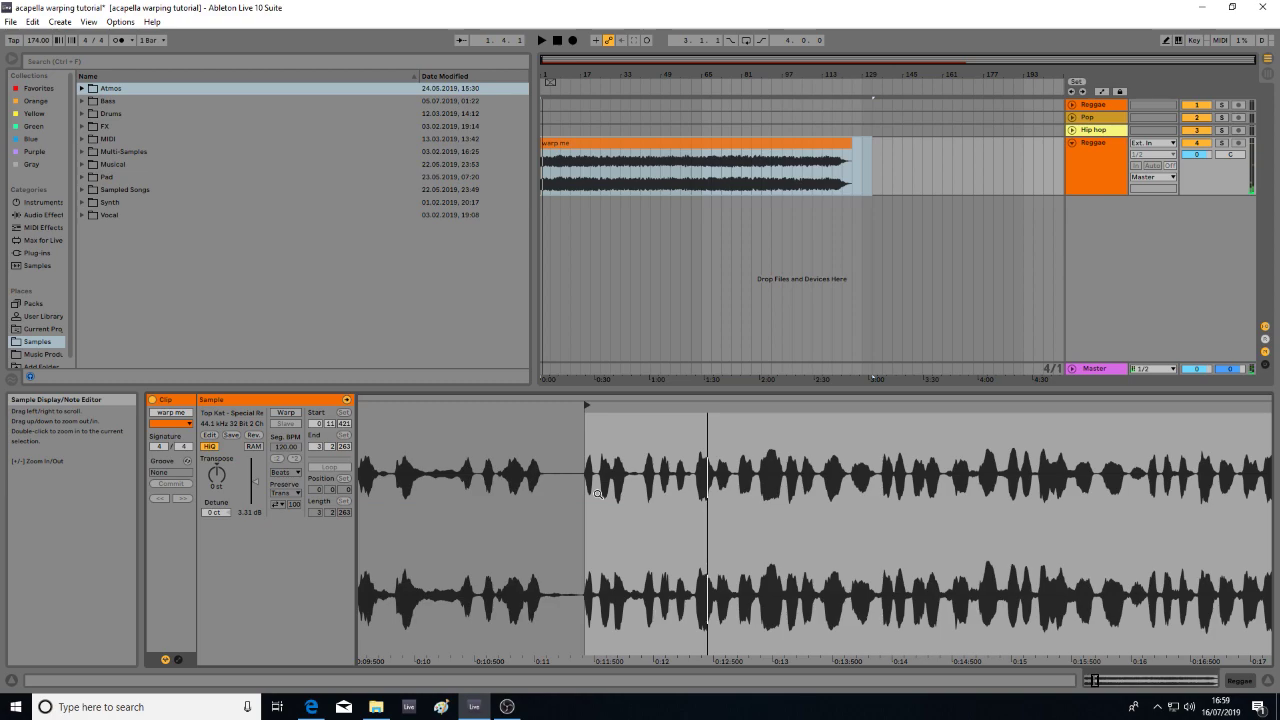
# - Move the start marker forward to the vocal transient at 0:12.353 and audition the clip from there
pyautogui.moveTo(610, 446); pyautogui.dragTo(610, 496)
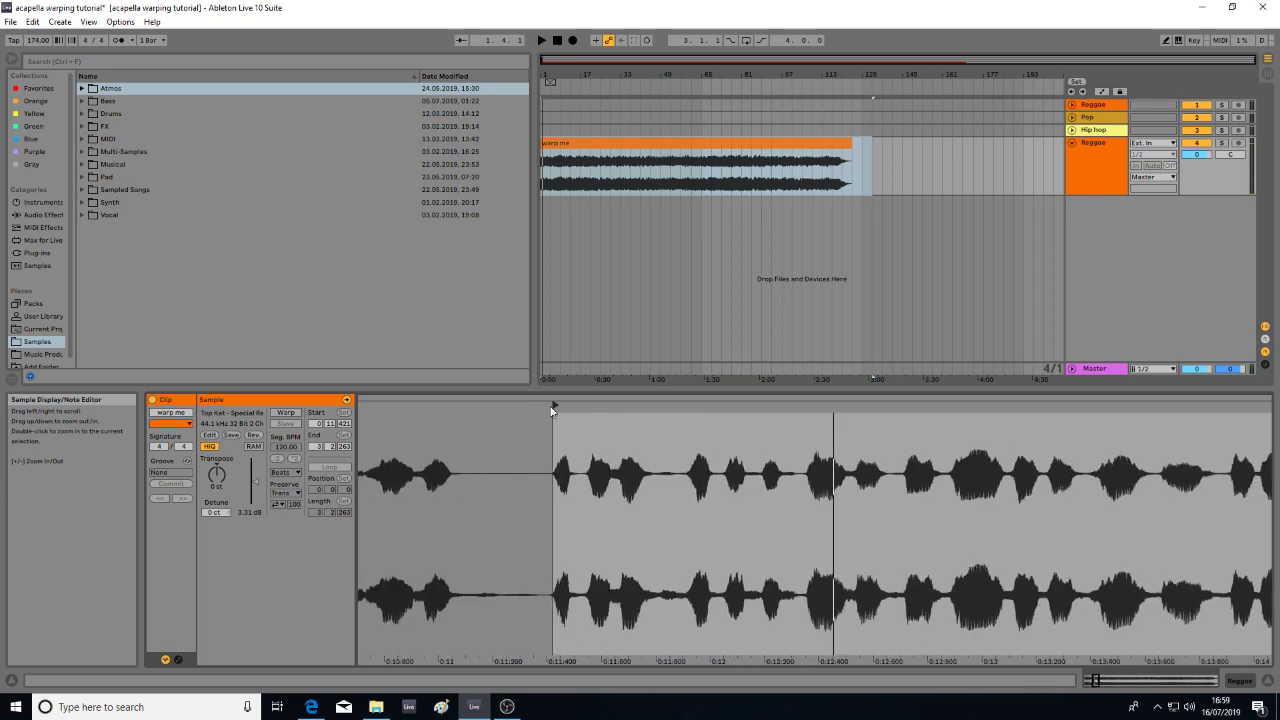
pyautogui.moveTo(558, 406)
pyautogui.mouseDown()
pyautogui.moveTo(755, 406)
pyautogui.moveTo(772, 425)
pyautogui.moveTo(807, 427)
pyautogui.mouseUp()
pyautogui.press('space')
pyautogui.press('space')
pyautogui.press('space')
pyautogui.moveTo(848, 457); pyautogui.dragTo(577, 435)
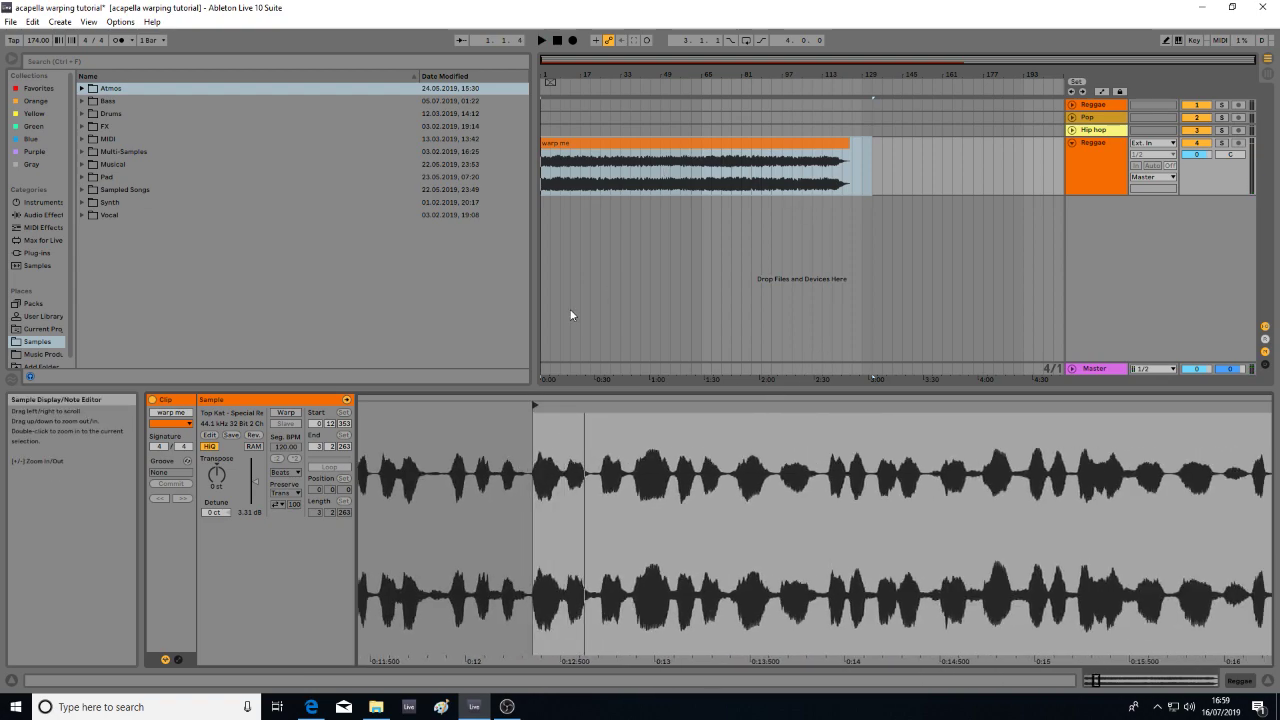
# - Fine-tune the start marker around the onset of that vocal transient by ear, placing it at 0:12.358
pyautogui.doubleClick(572, 161)
pyautogui.moveTo(417, 465)
pyautogui.mouseDown()
pyautogui.moveTo(634, 442)
pyautogui.moveTo(720, 408)
pyautogui.moveTo(651, 409)
pyautogui.moveTo(701, 410)
pyautogui.mouseUp()
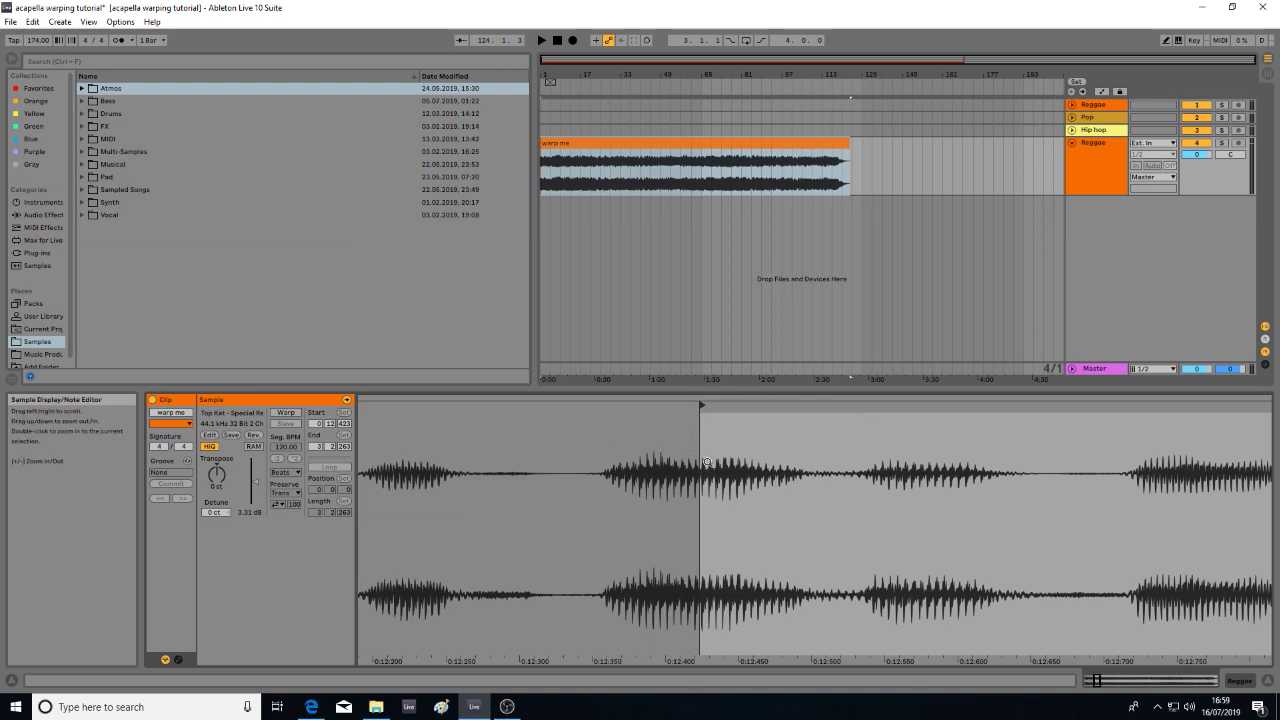
pyautogui.moveTo(703, 446)
pyautogui.mouseDown()
pyautogui.moveTo(597, 405)
pyautogui.moveTo(545, 405)
pyautogui.mouseUp()
pyautogui.press('space')
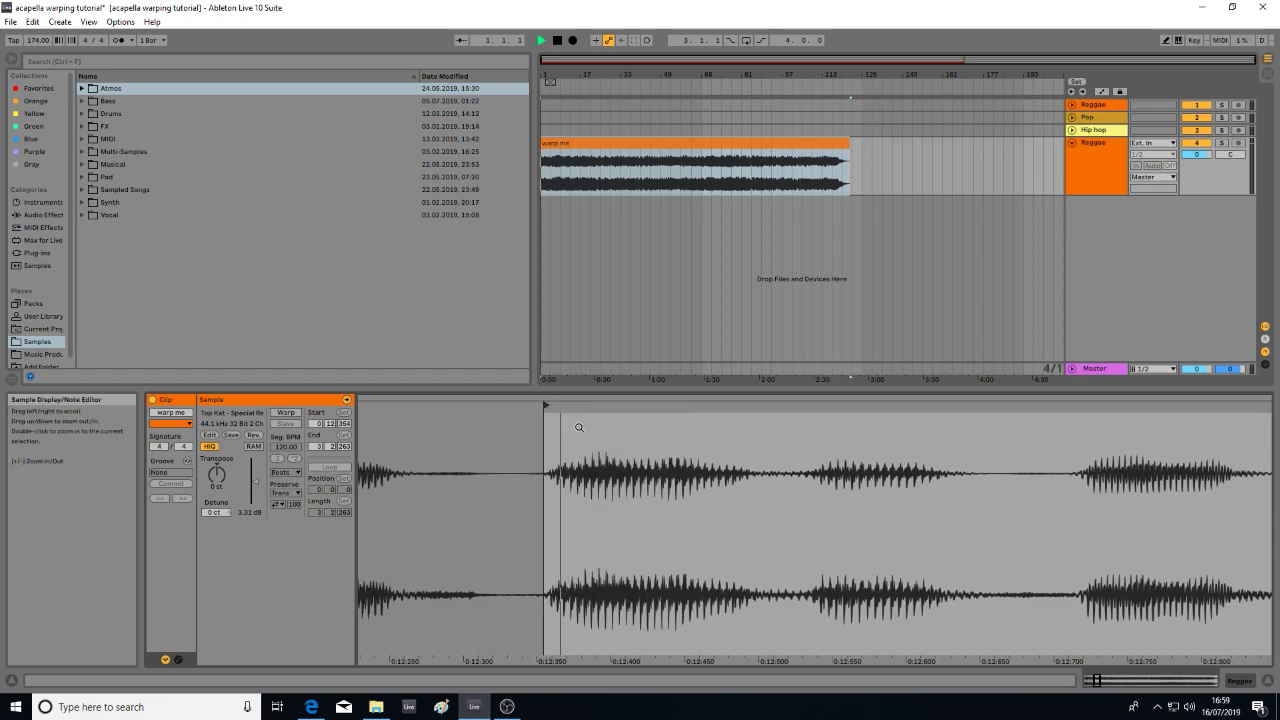
pyautogui.press('space')
pyautogui.moveTo(552, 406); pyautogui.dragTo(604, 406)
pyautogui.press('space')
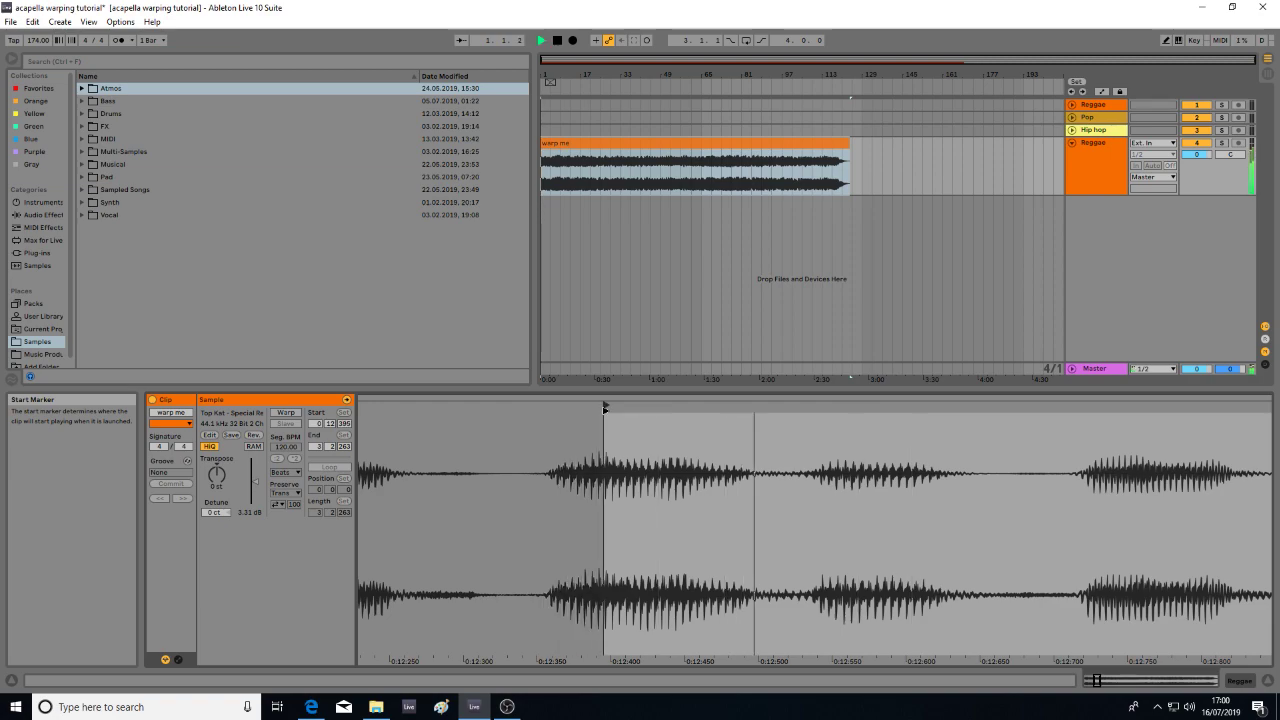
pyautogui.press('space')
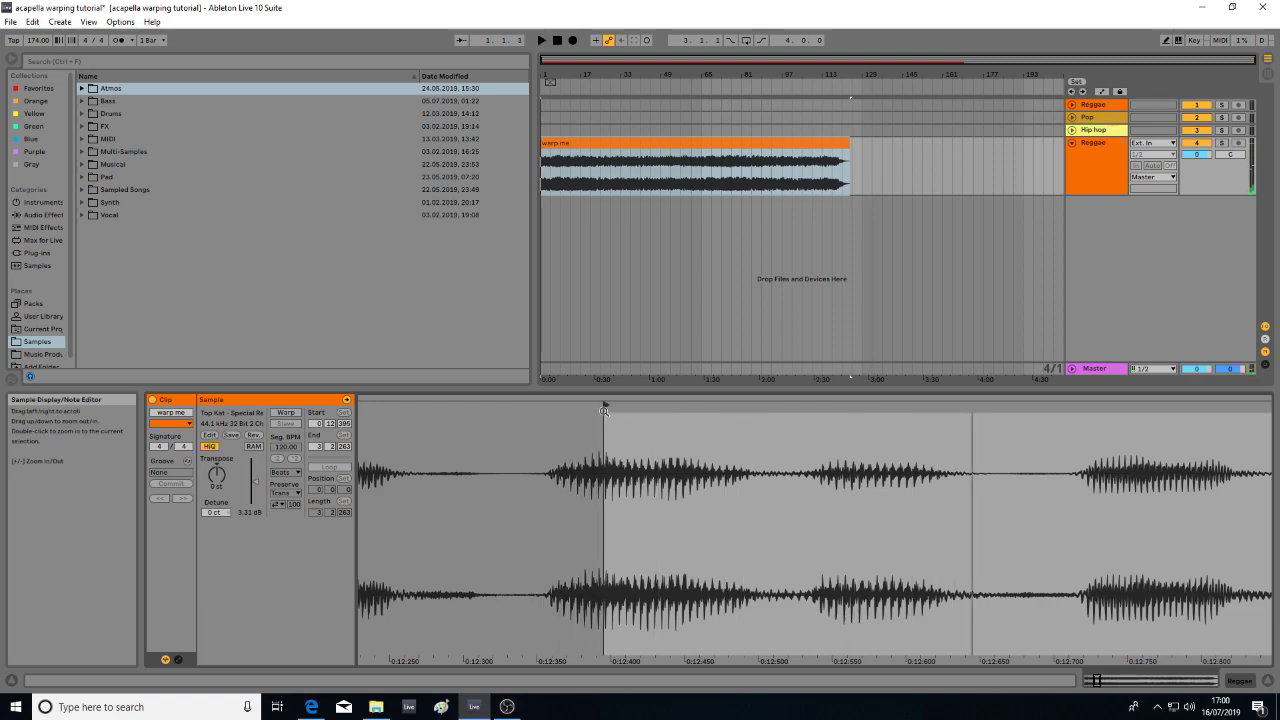
pyautogui.press('space')
pyautogui.moveTo(600, 404); pyautogui.dragTo(550, 402)
pyautogui.press('space')
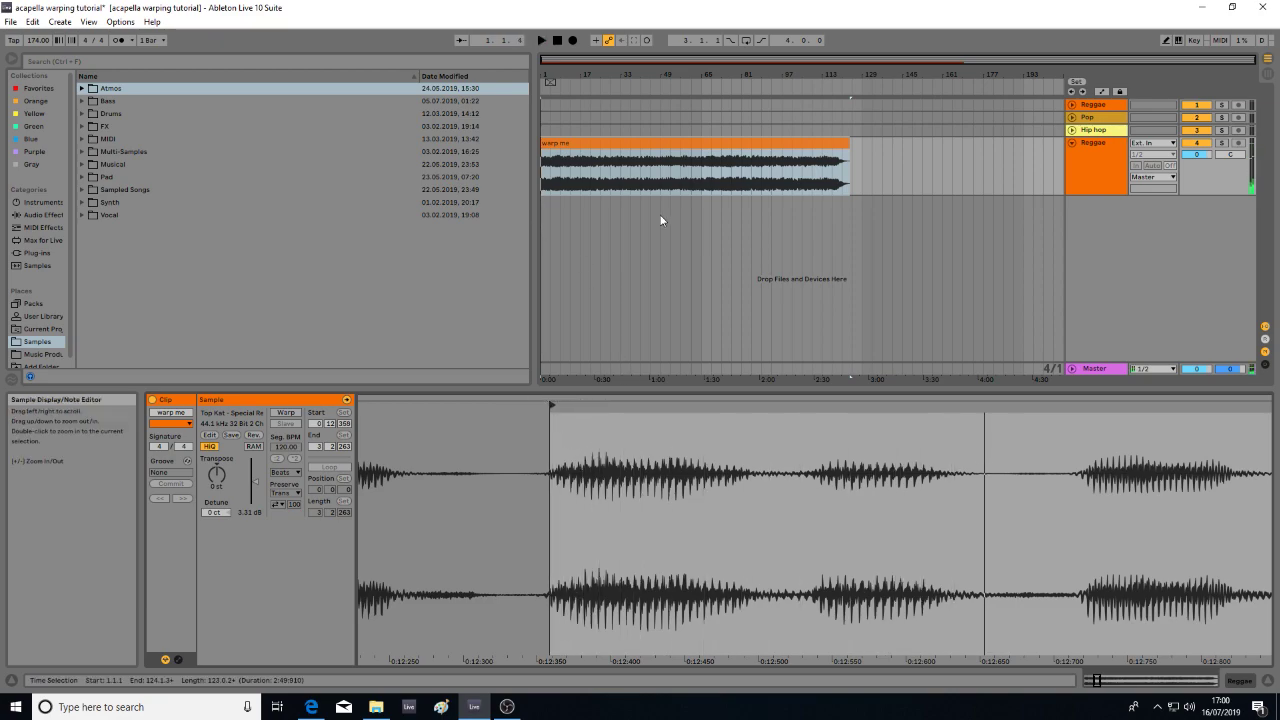
# - Turn on the metronome and play the beginning of the warp me clip against it
pyautogui.click(603, 151)
pyautogui.click(118, 40)
pyautogui.moveTo(552, 75); pyautogui.dragTo(552, 150)
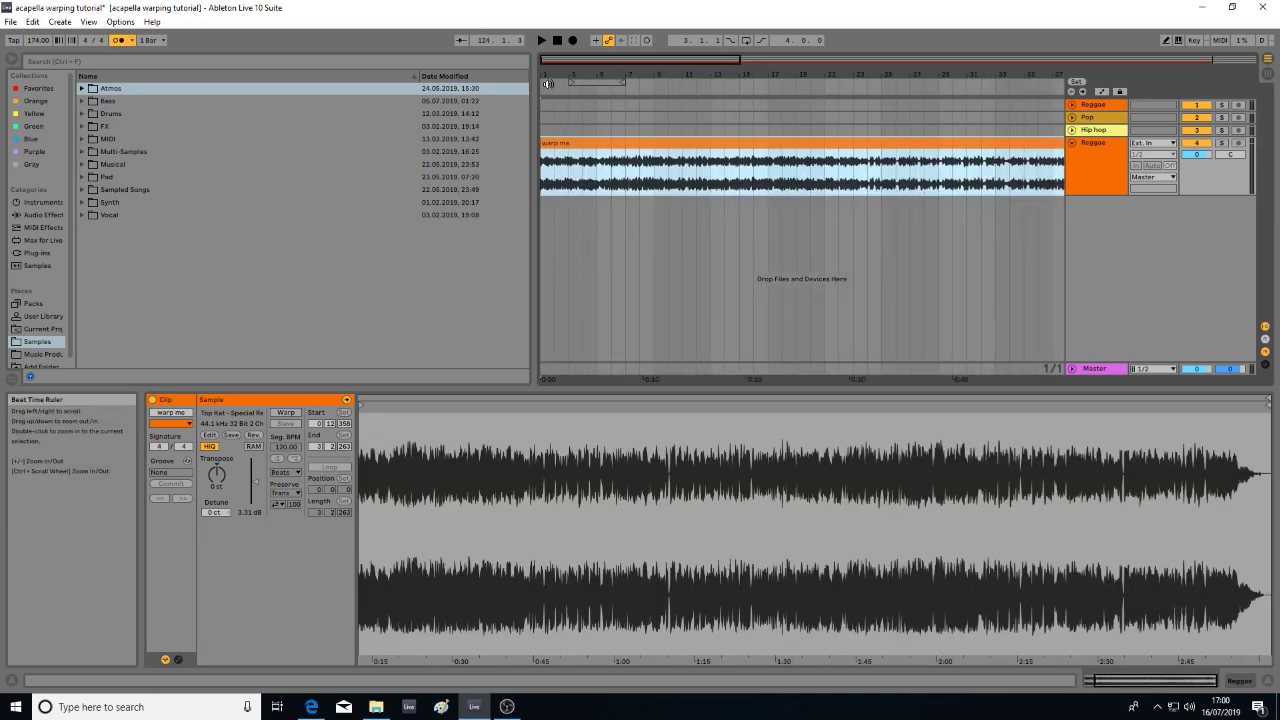
pyautogui.press('space')
pyautogui.press('space')
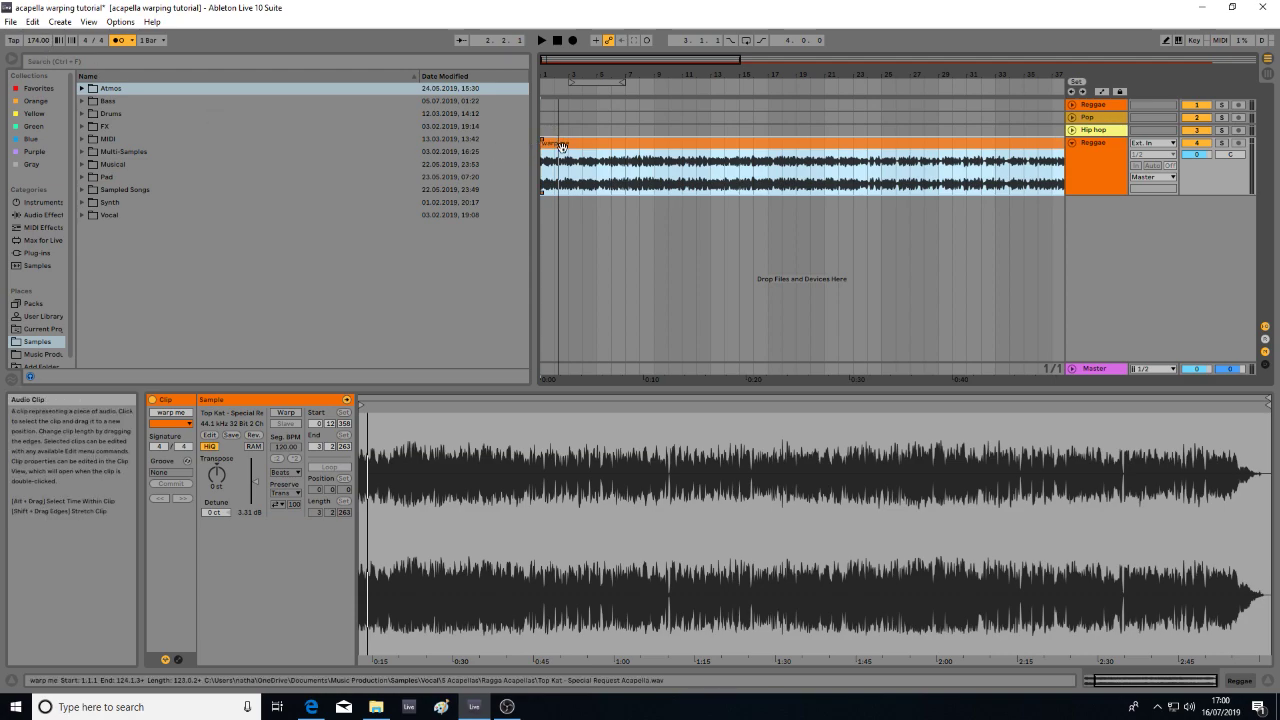
pyautogui.moveTo(544, 74); pyautogui.dragTo(544, 118)
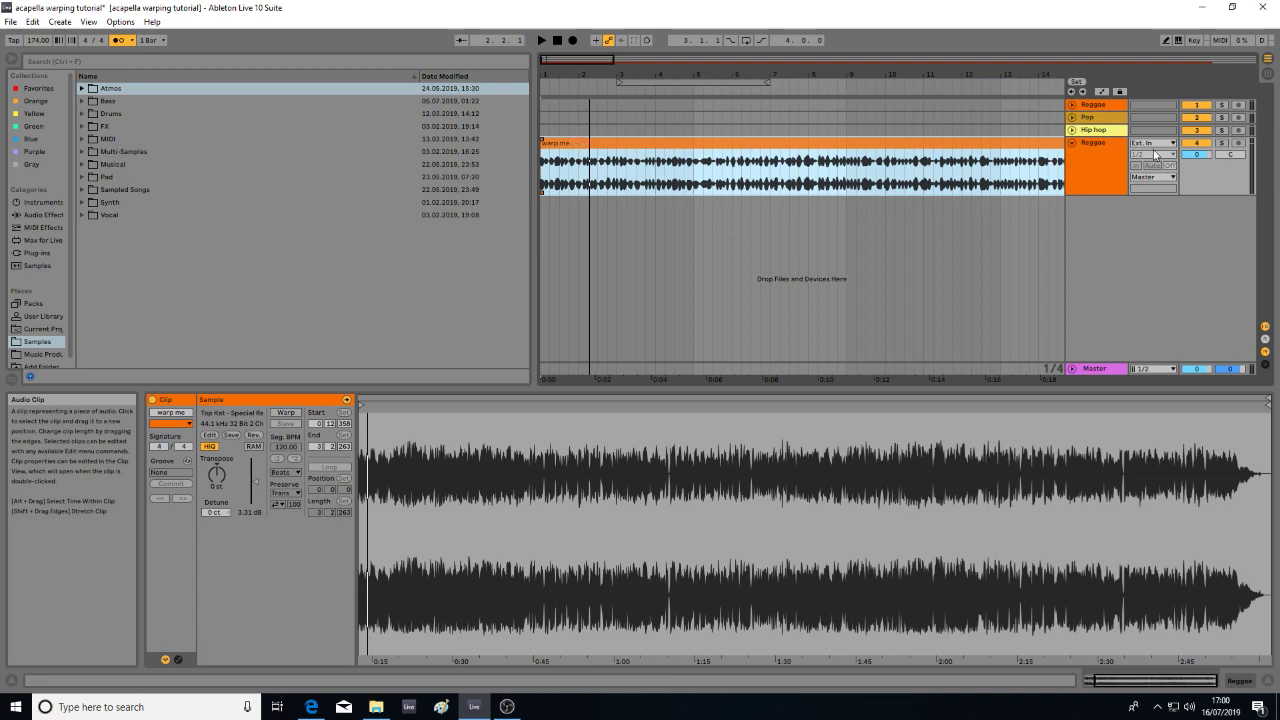
pyautogui.press('space')
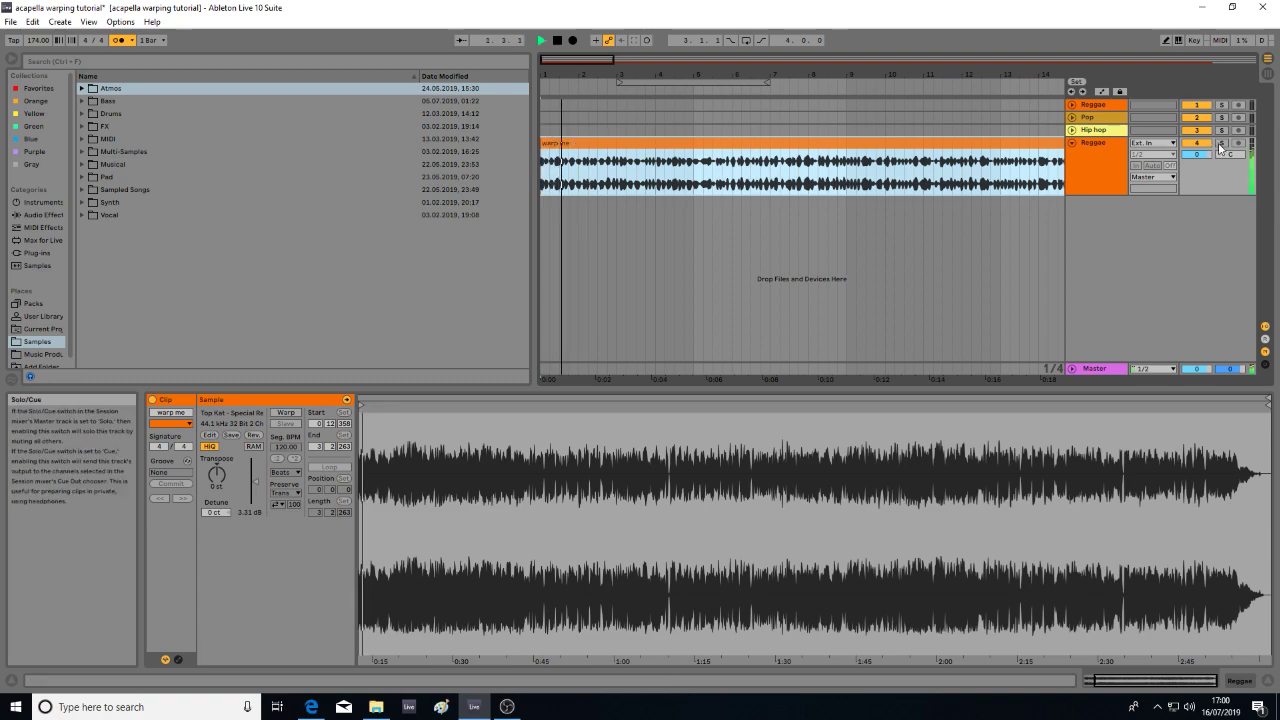
pyautogui.press('space')
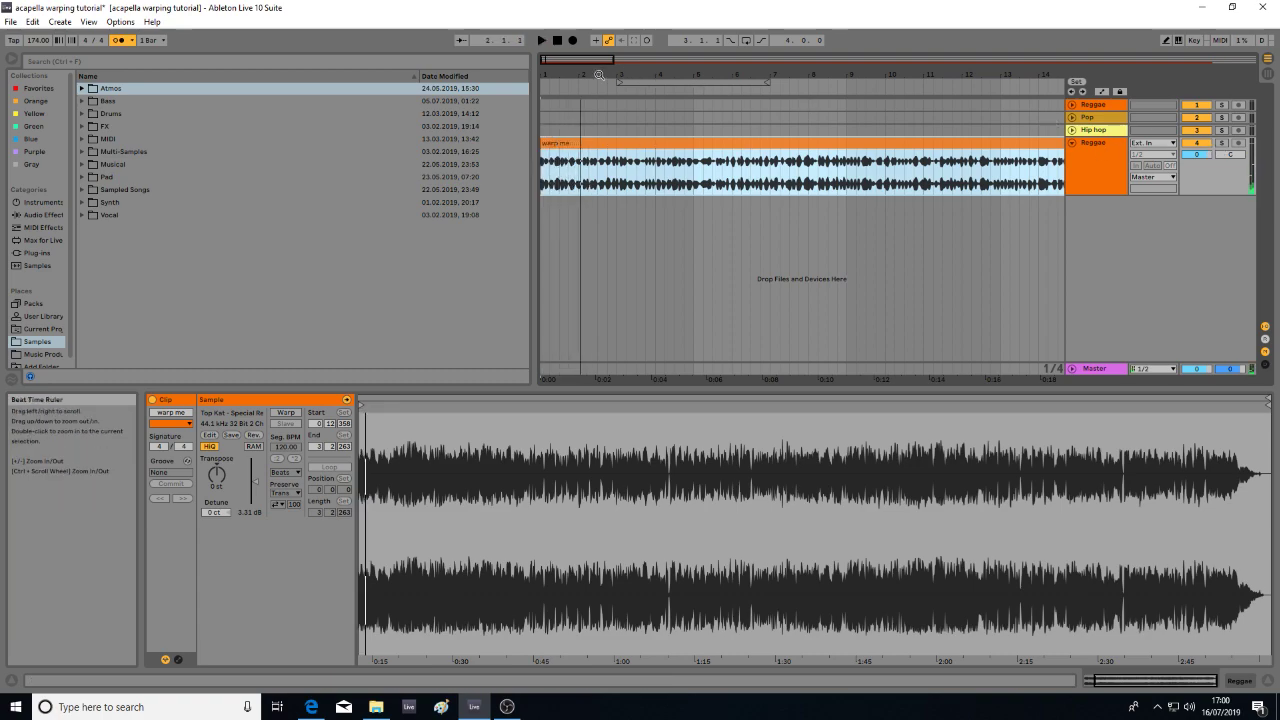
# - Replay the clip's opening bar and place the insert marker at 1.4.2 to compare the vocal with the beat grid
pyautogui.moveTo(548, 73); pyautogui.dragTo(546, 116)
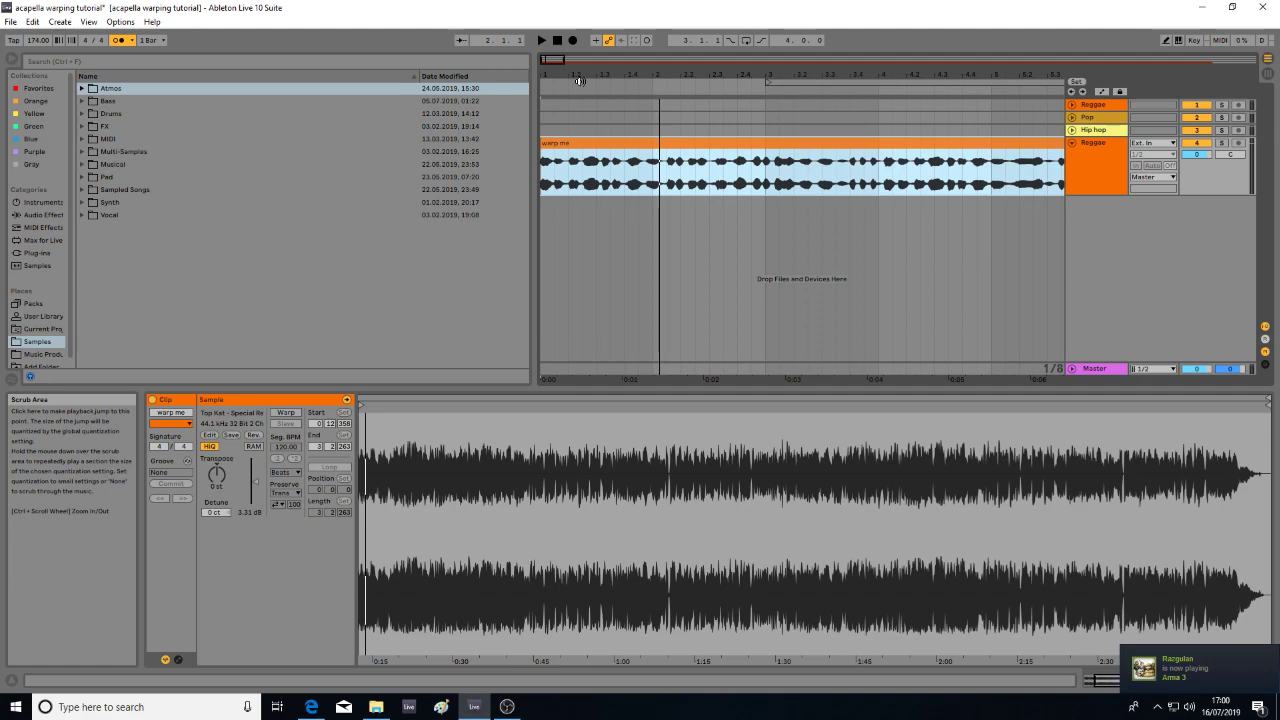
pyautogui.moveTo(561, 74); pyautogui.dragTo(561, 86)
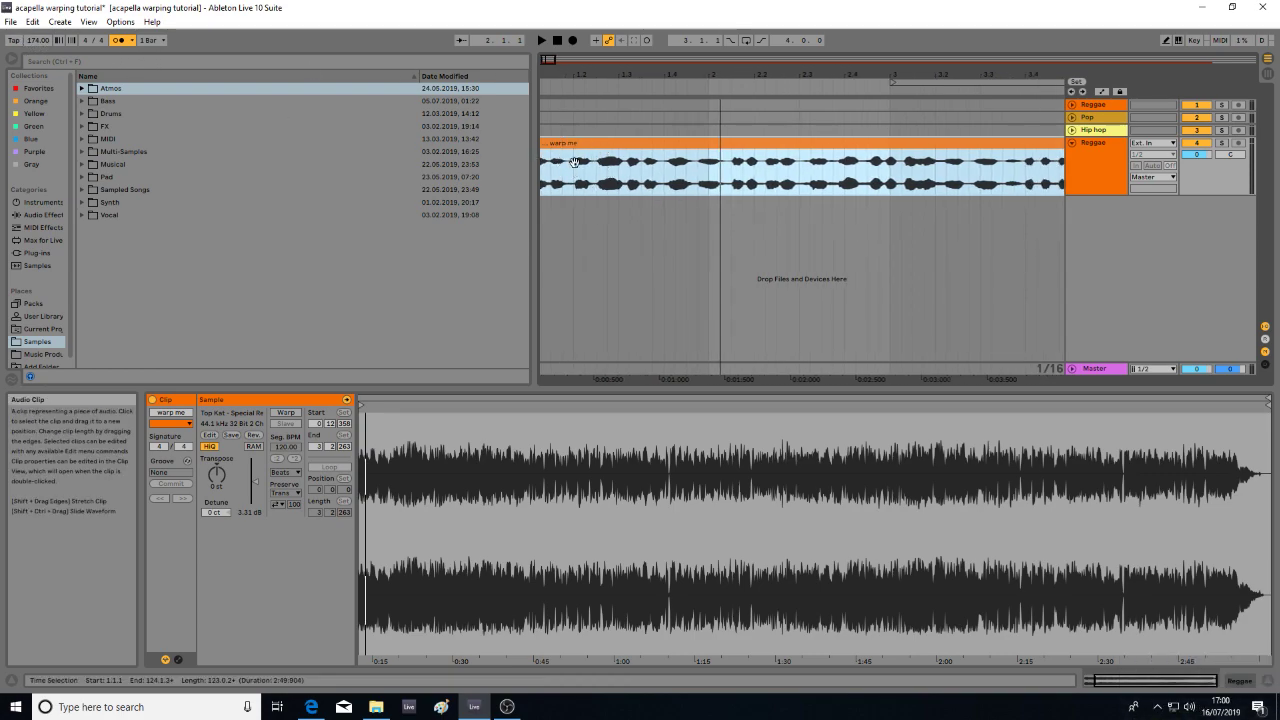
pyautogui.press('space')
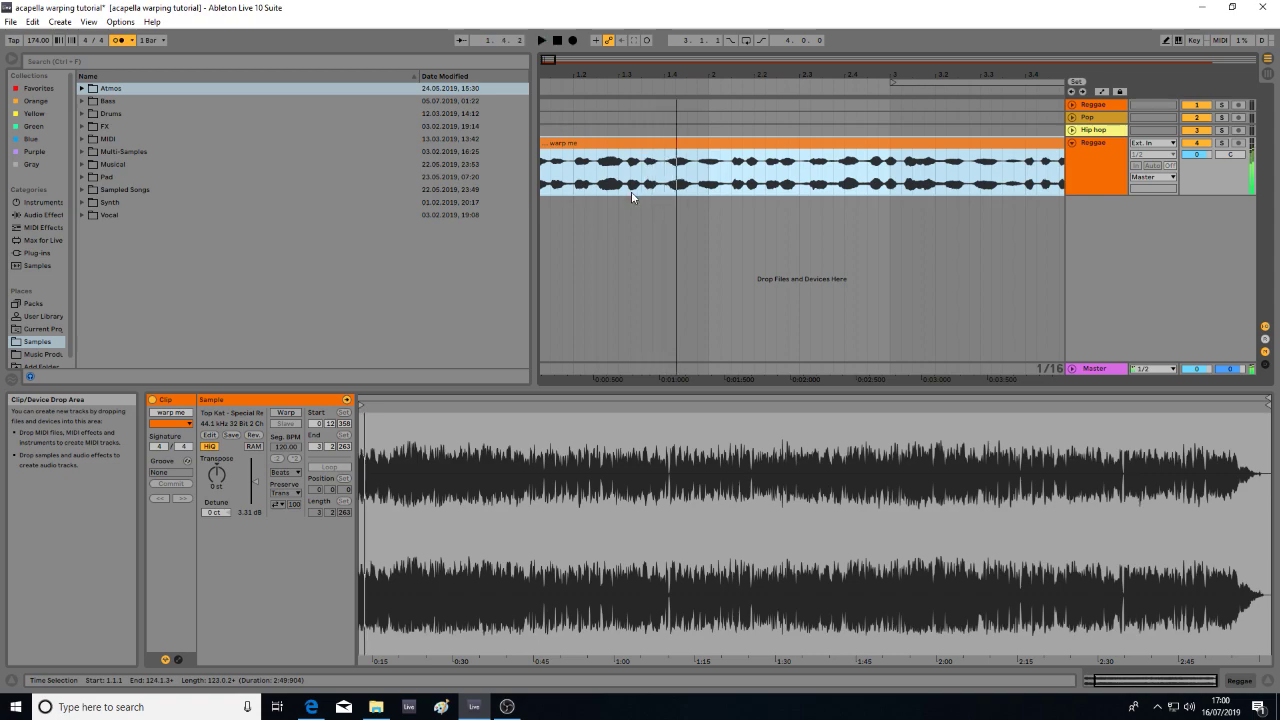
pyautogui.click(675, 178)
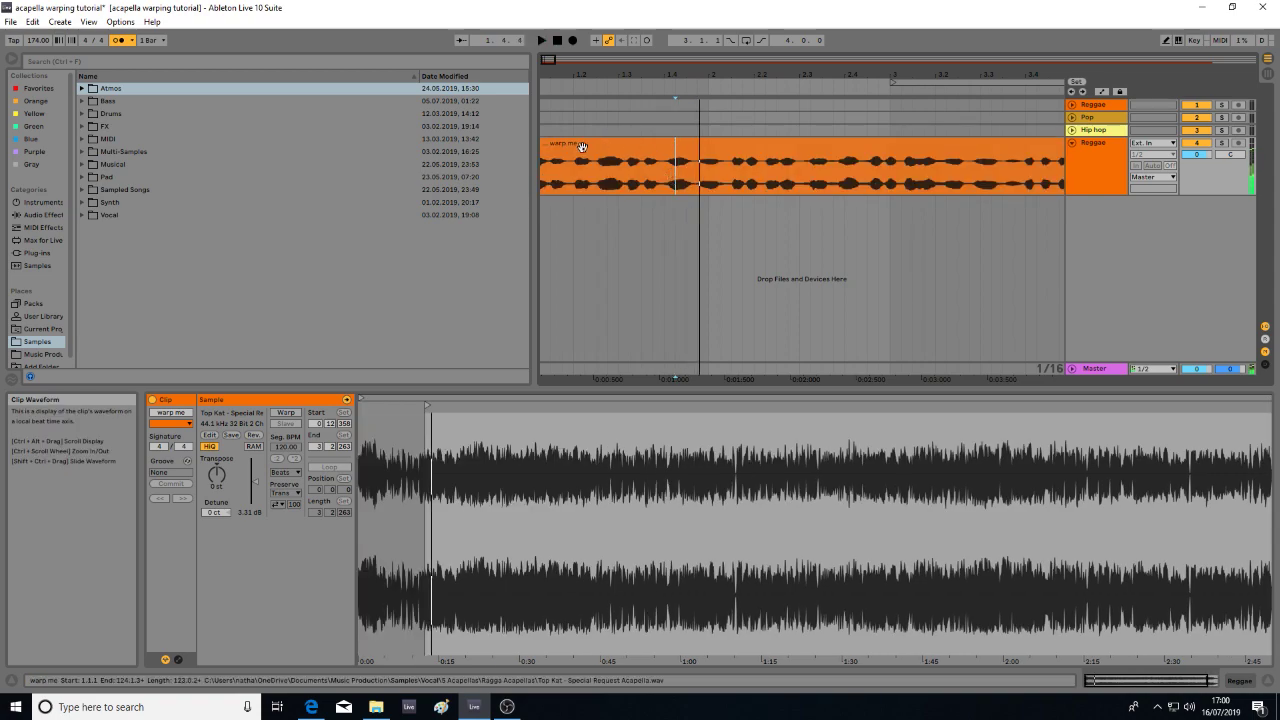
pyautogui.press('space')
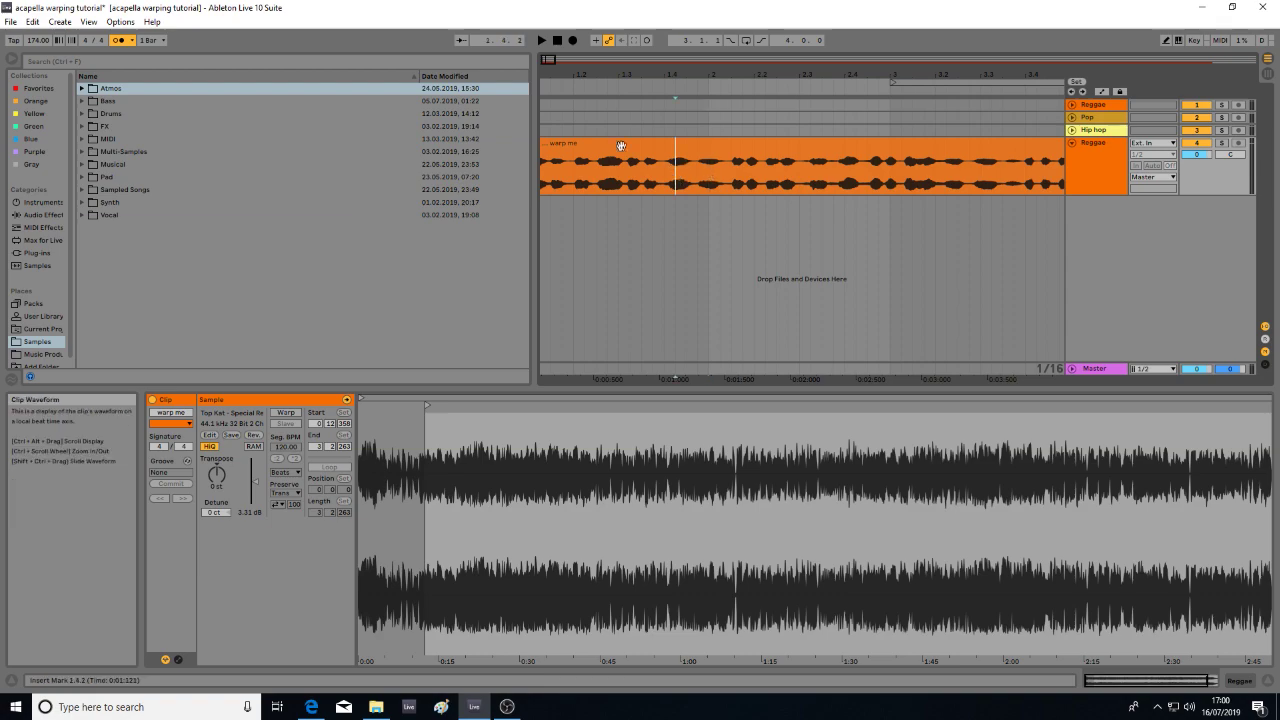
# - Try a project tempo of 222 BPM and play the unwarped clip against the metronome
pyautogui.click(41, 41)
pyautogui.moveTo(41, 41); pyautogui.dragTo(41, 8)
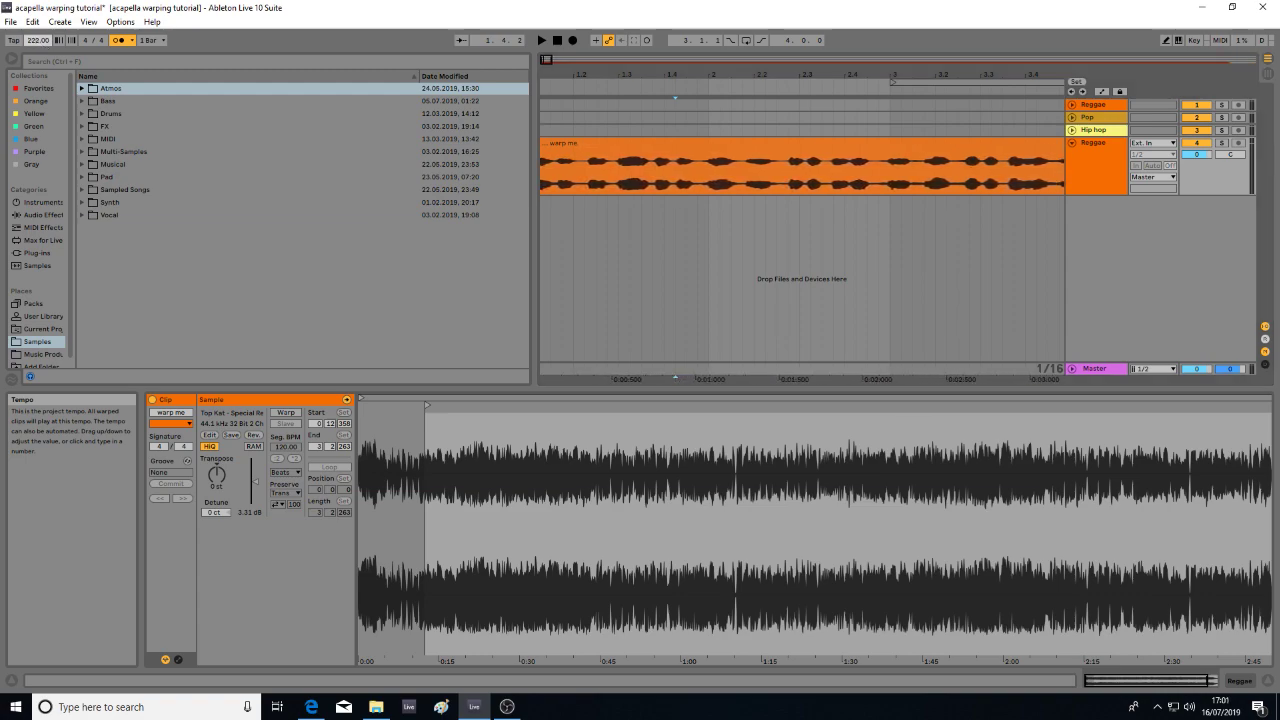
pyautogui.click(608, 143)
pyautogui.press('space')
pyautogui.press('space')
pyautogui.press('space')
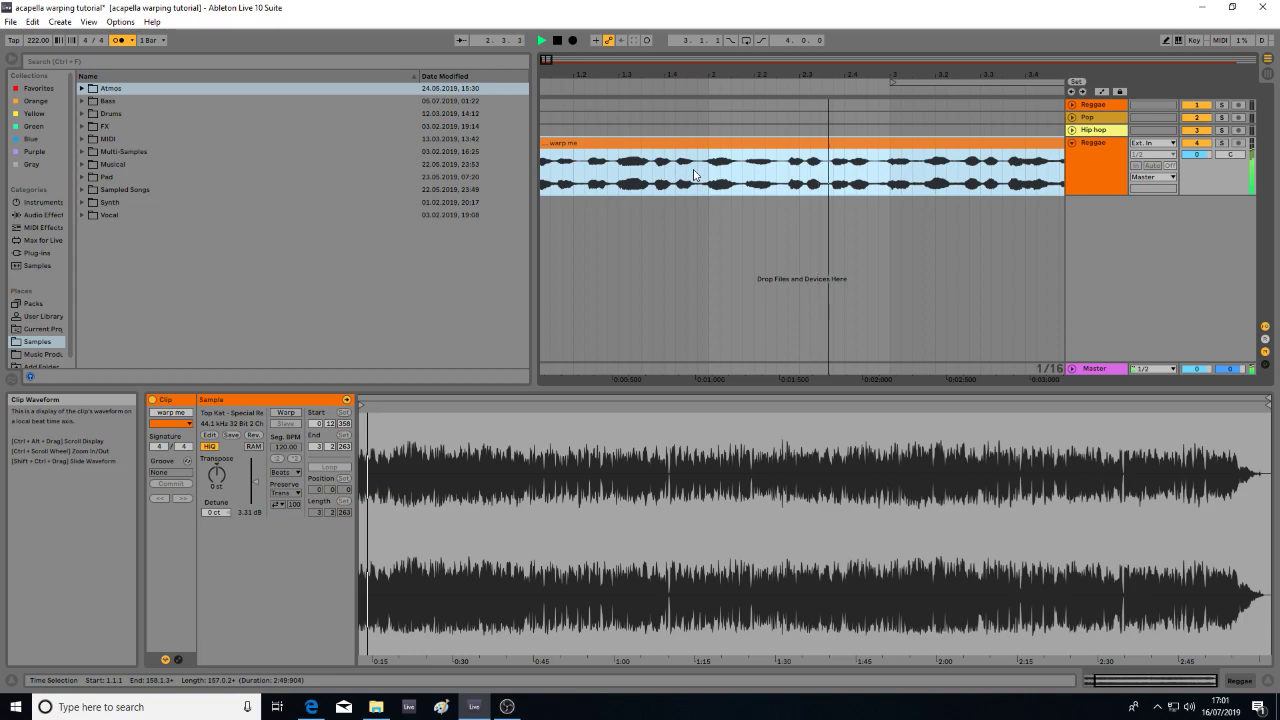
pyautogui.press('space')
# - Try a project tempo of 225 BPM with the clip playing, and undo the tempo changes
pyautogui.moveTo(938, 72); pyautogui.dragTo(742, 71)
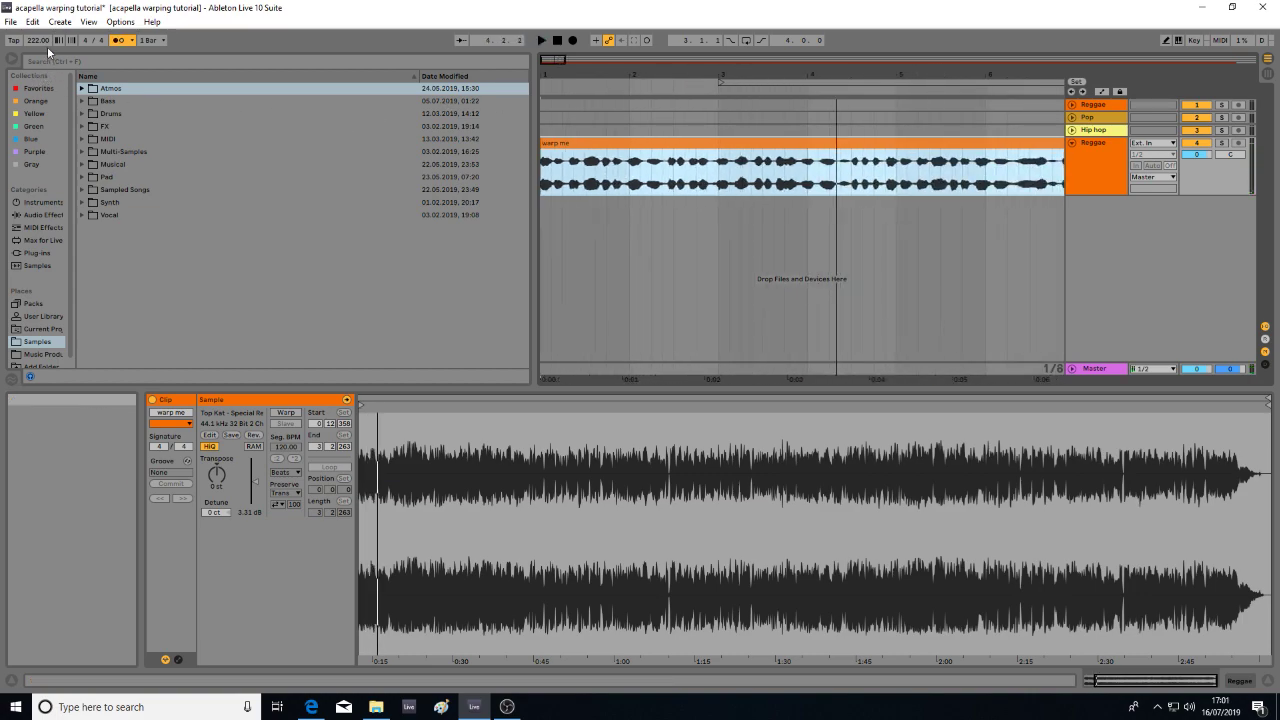
pyautogui.moveTo(32, 41); pyautogui.dragTo(32, 35)
pyautogui.press('space')
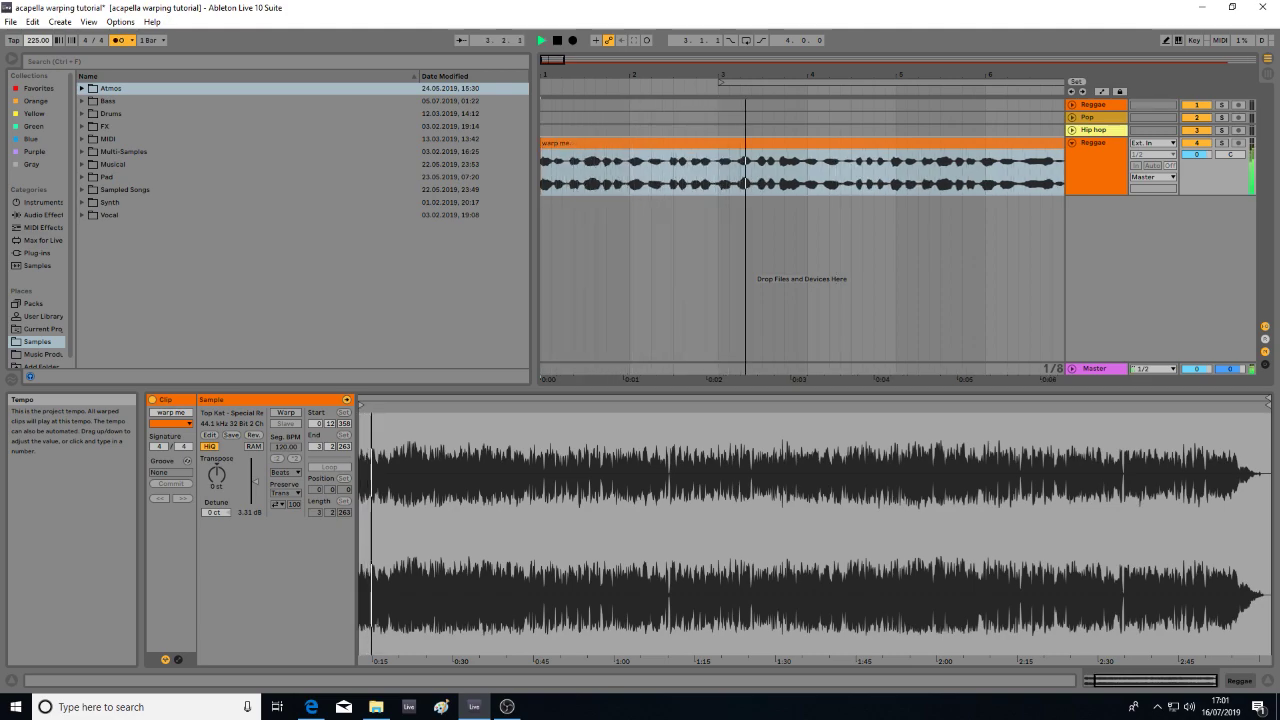
pyautogui.press('space')
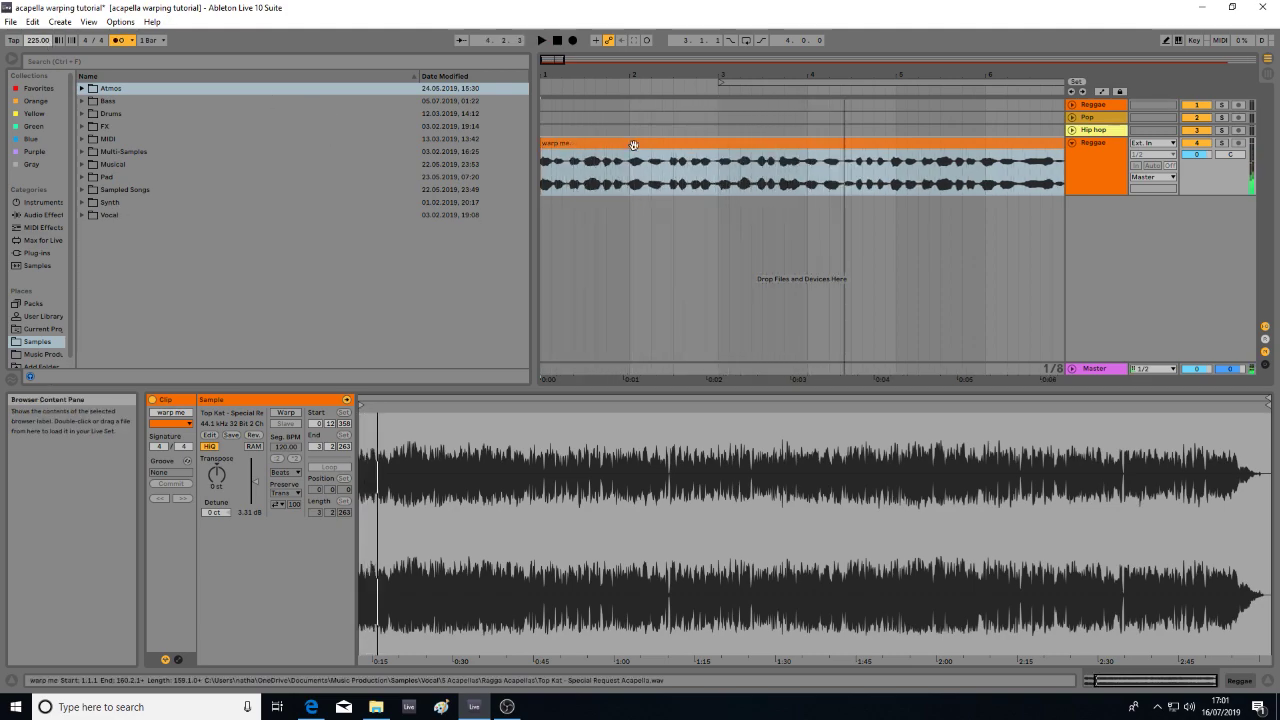
pyautogui.hotkey('ctrl', 'z')
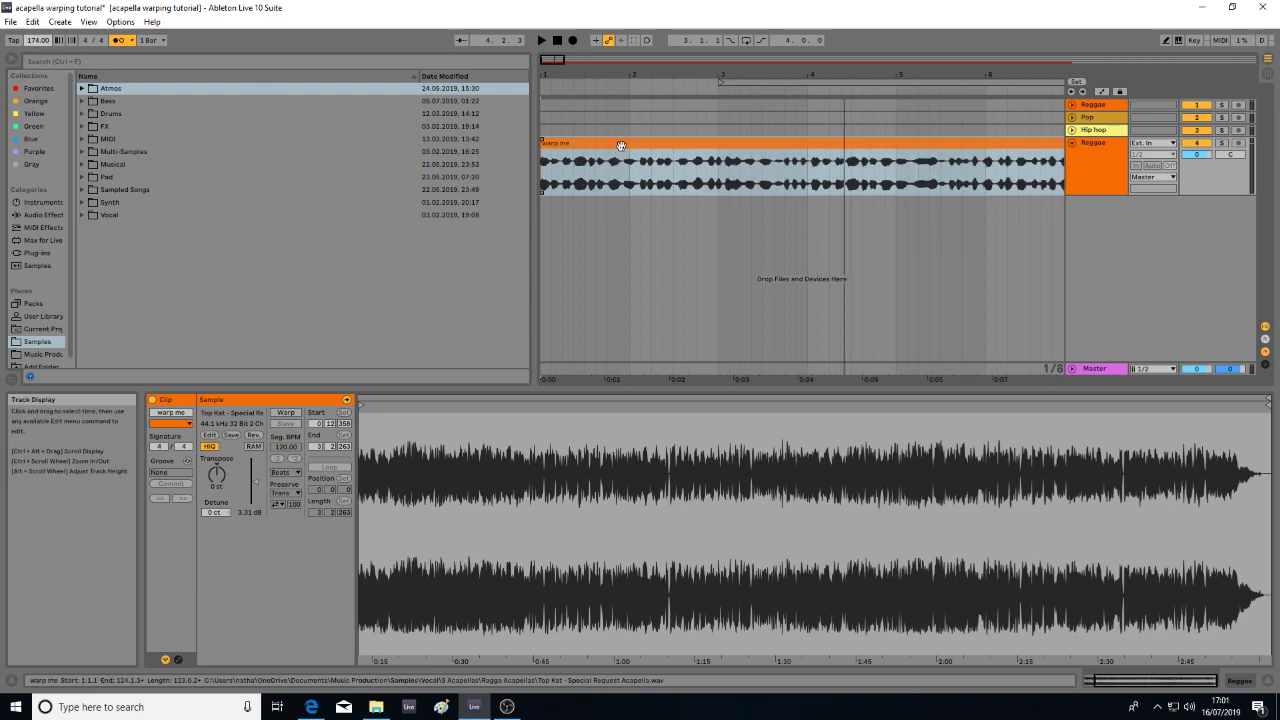
pyautogui.hotkey('ctrl', 'z')
# - Loop the start of the warp me clip from 1.1.1 and shorten the loop to one bar
pyautogui.moveTo(718, 184); pyautogui.dragTo(444, 178)
pyautogui.hotkey('ctrl', 'l')
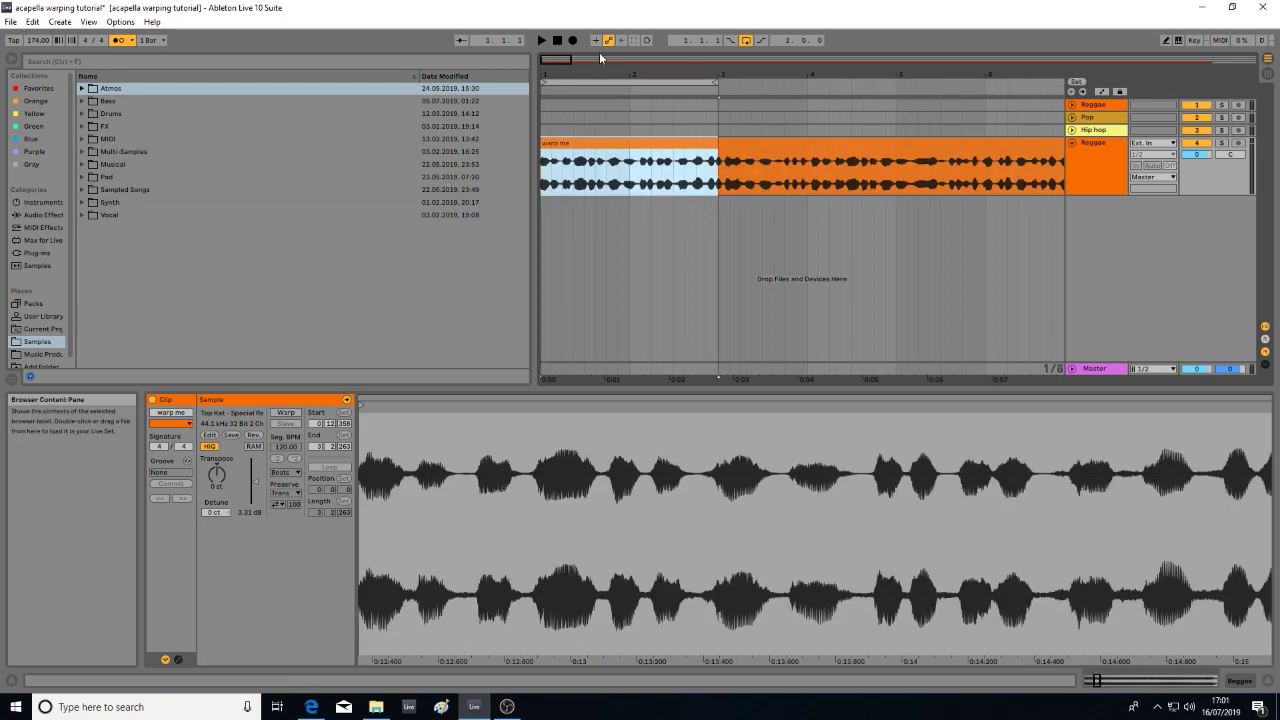
pyautogui.moveTo(715, 82); pyautogui.dragTo(628, 82)
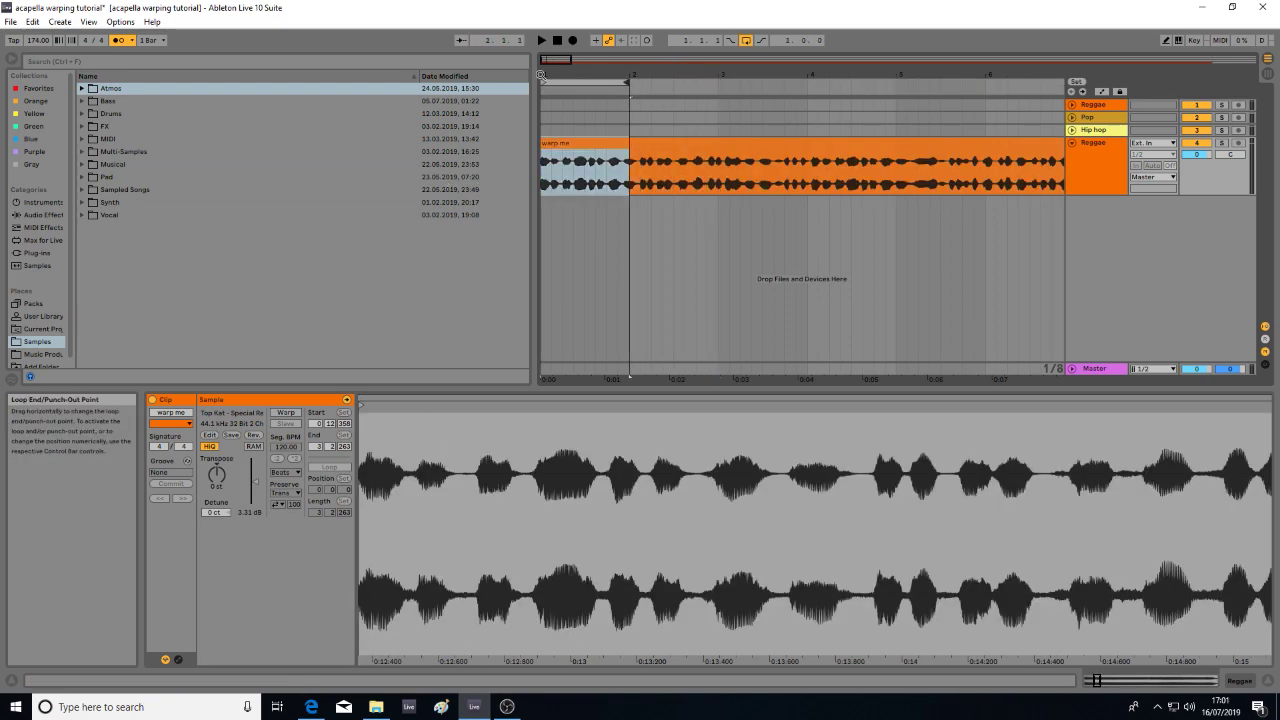
pyautogui.moveTo(542, 75); pyautogui.dragTo(542, 100)
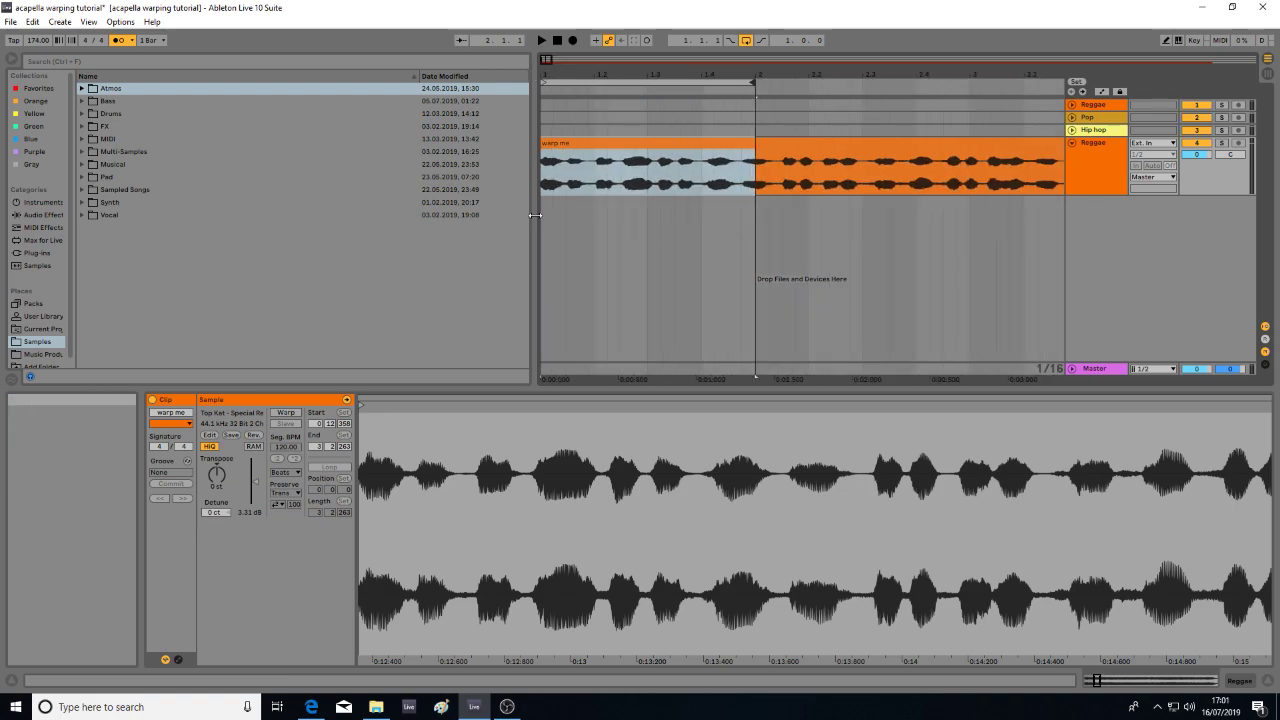
# - Play the looped clip, try a project tempo of 219 BPM, and extend the loop to two bars
pyautogui.press('space')
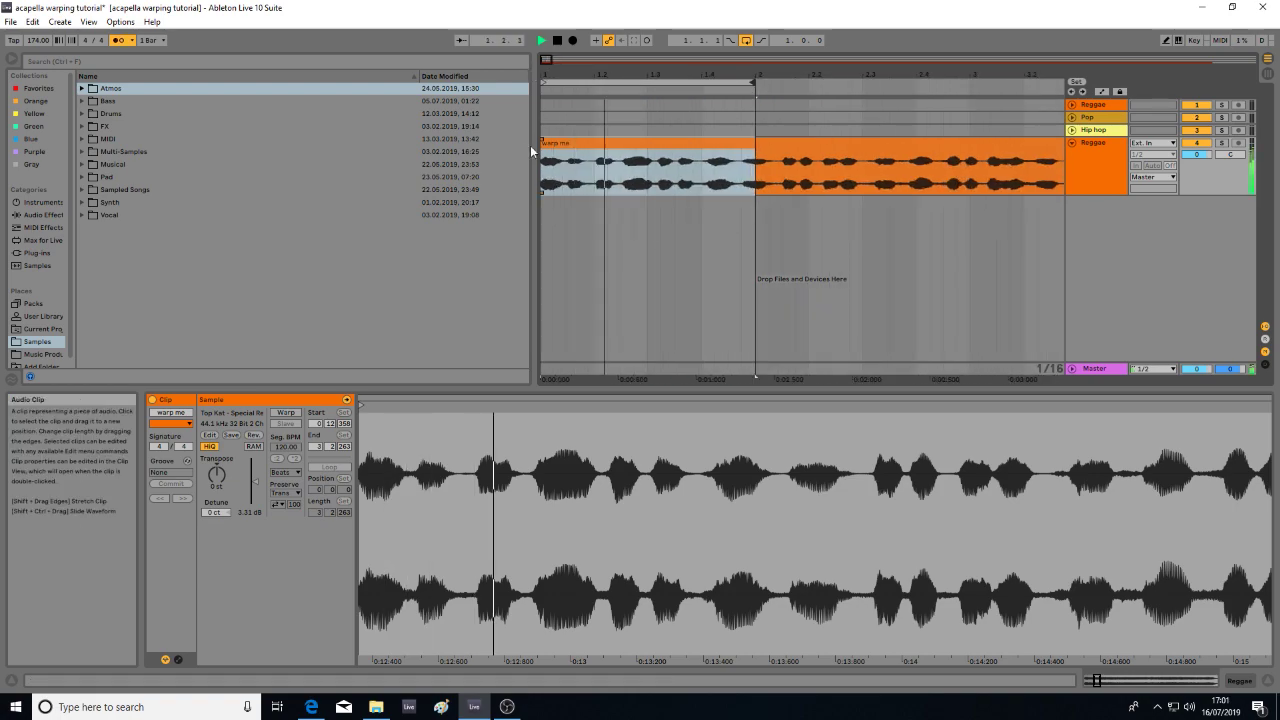
pyautogui.moveTo(37, 40); pyautogui.dragTo(37, 6)
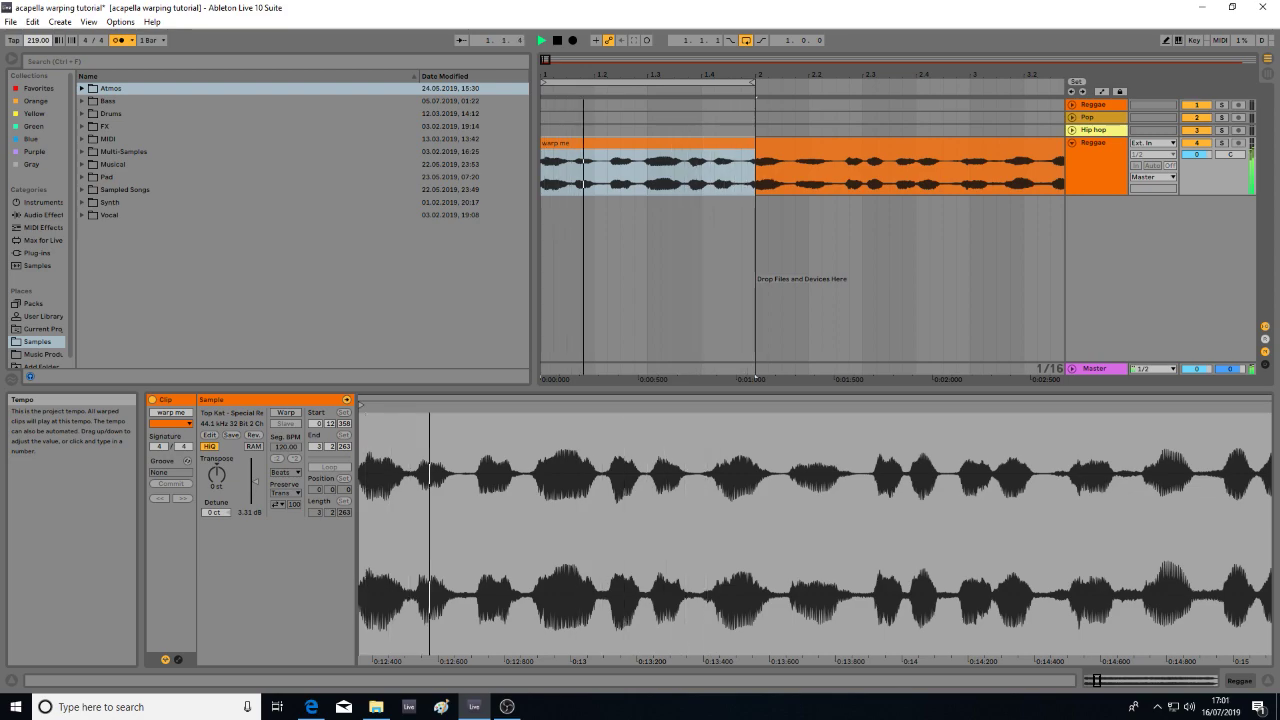
pyautogui.moveTo(763, 74)
pyautogui.mouseDown()
pyautogui.moveTo(700, 72)
pyautogui.moveTo(870, 84)
pyautogui.moveTo(862, 93)
pyautogui.mouseUp()
pyautogui.press('space')
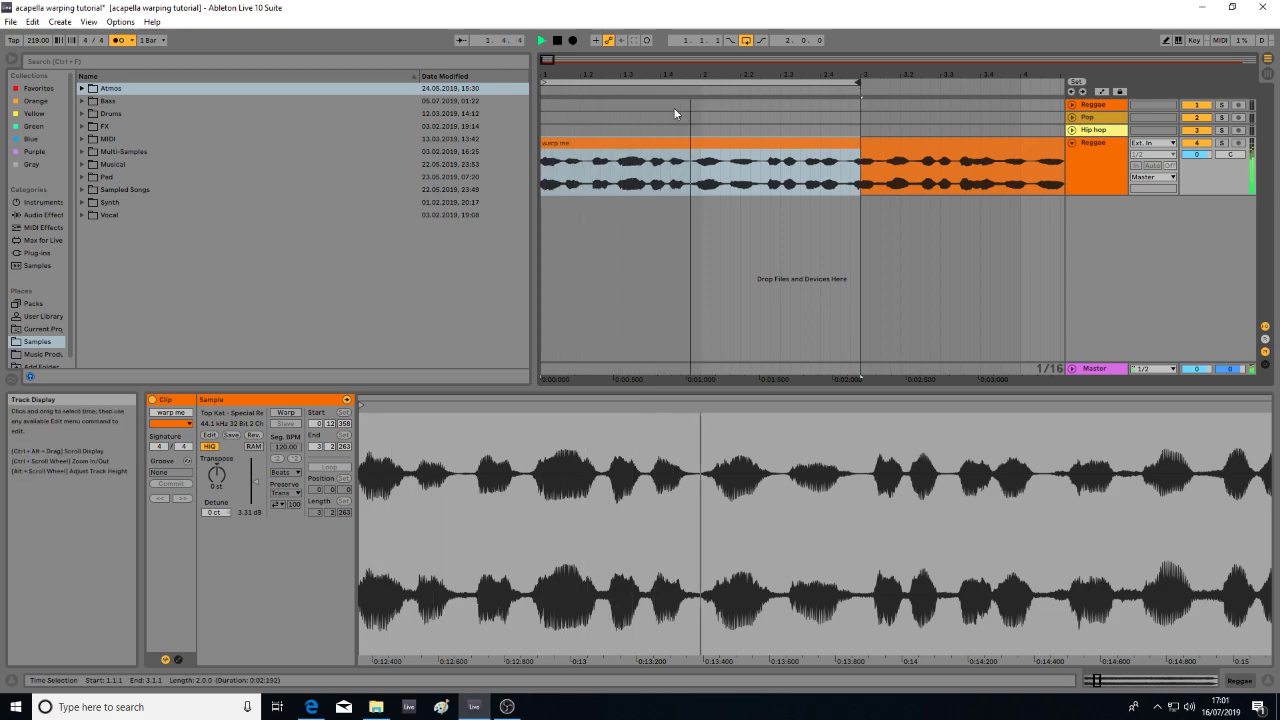
# - Try a project tempo of 220 BPM and play the two-bar loop against the metronome
pyautogui.press('space')
pyautogui.click(41, 47)
pyautogui.write('220')
pyautogui.press('Return')
pyautogui.press('space')
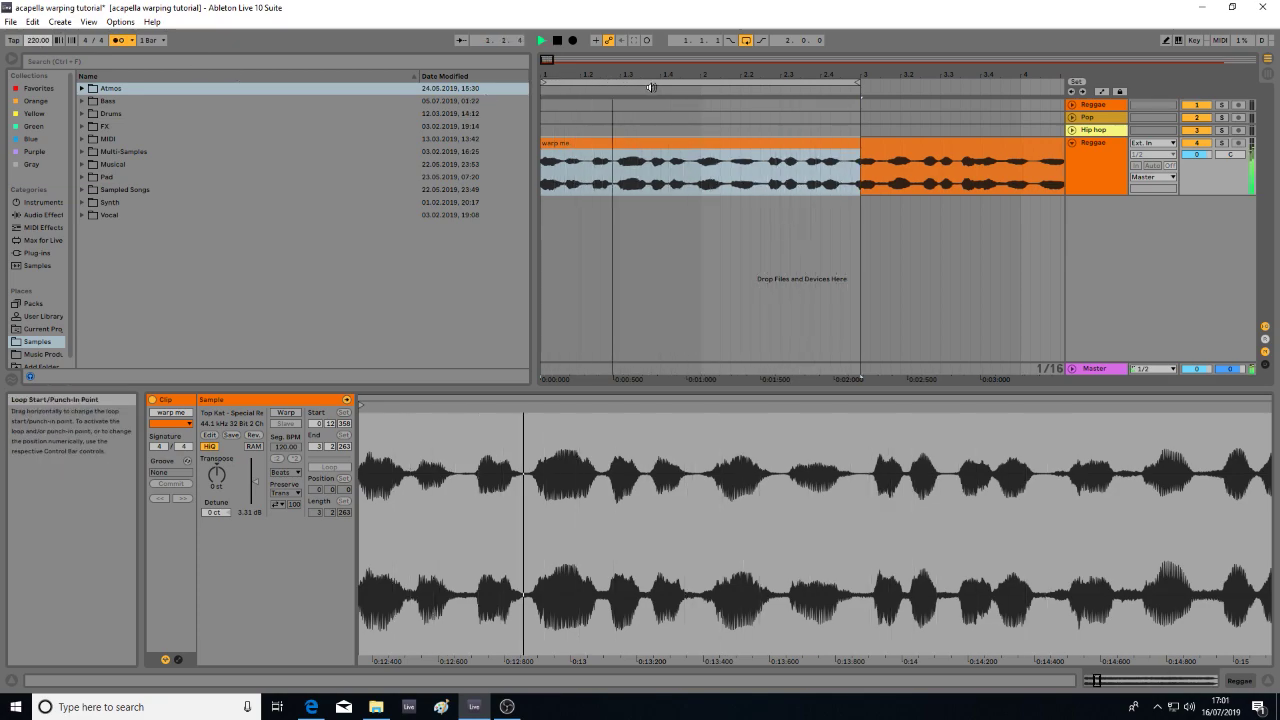
pyautogui.press('space')
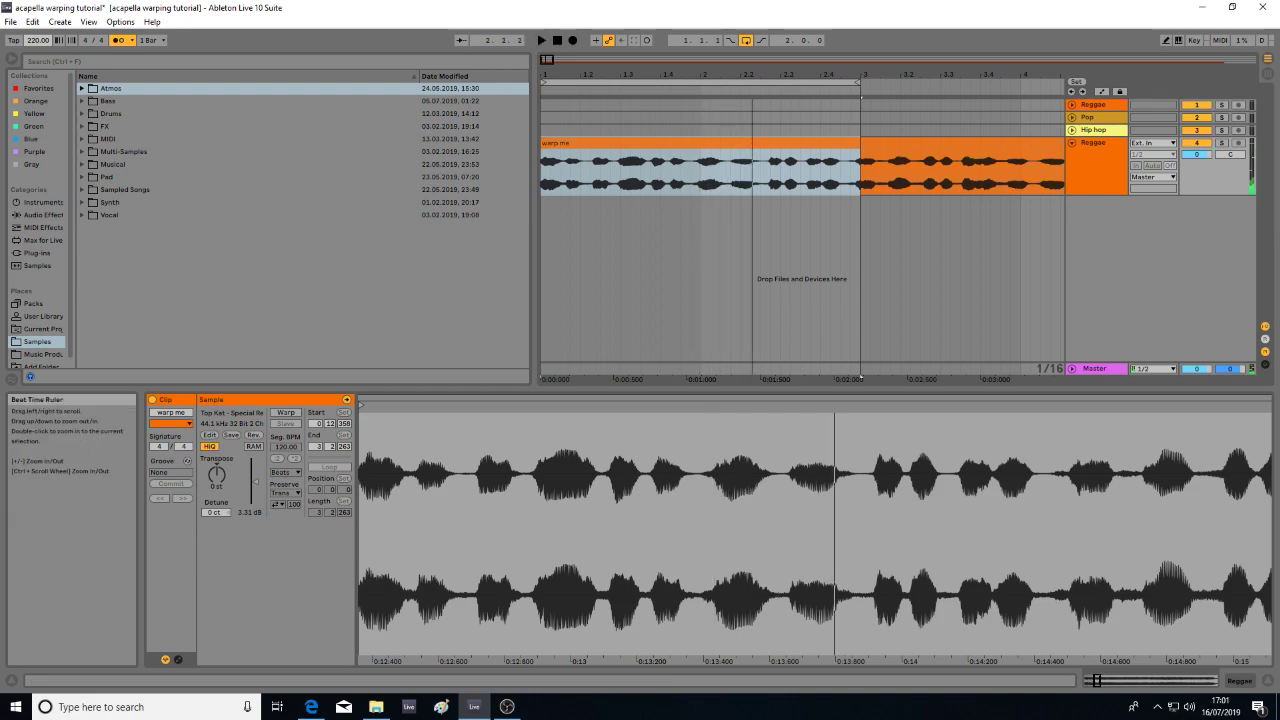
# - Halve the project tempo to 110 BPM and play the warp me clip against the metronome
pyautogui.moveTo(790, 76); pyautogui.dragTo(790, 62)
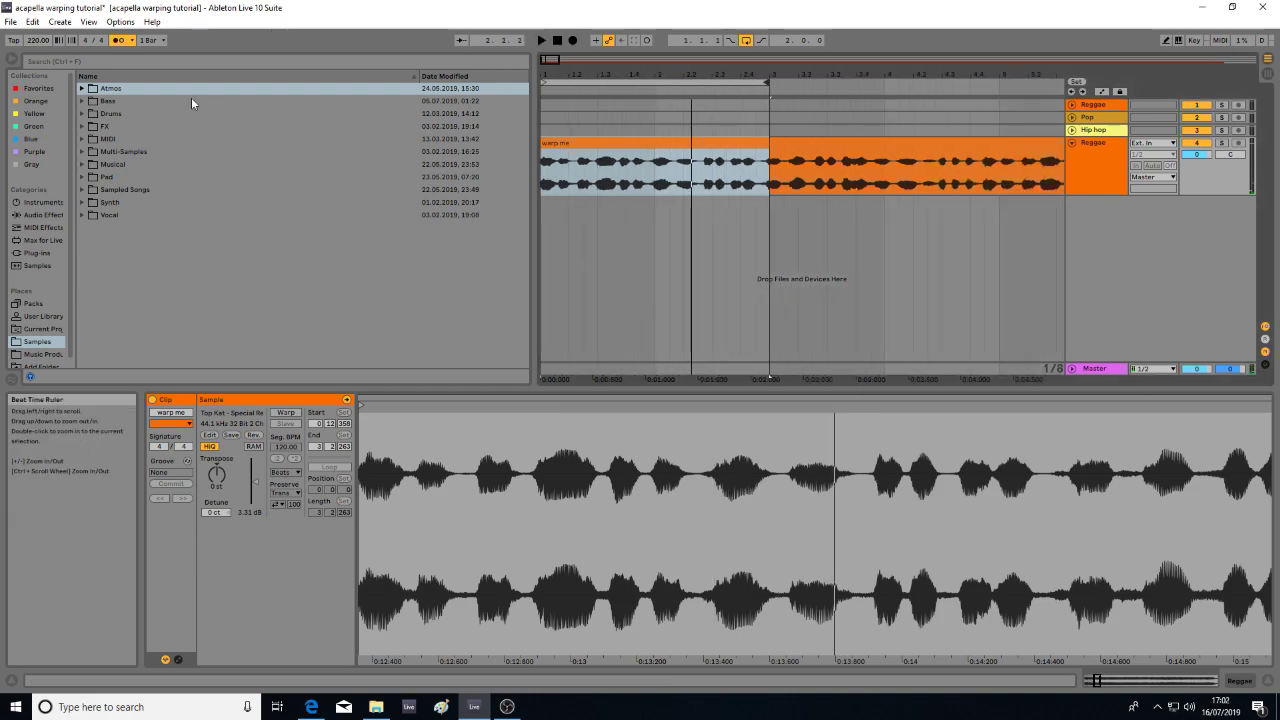
pyautogui.click(740, 143)
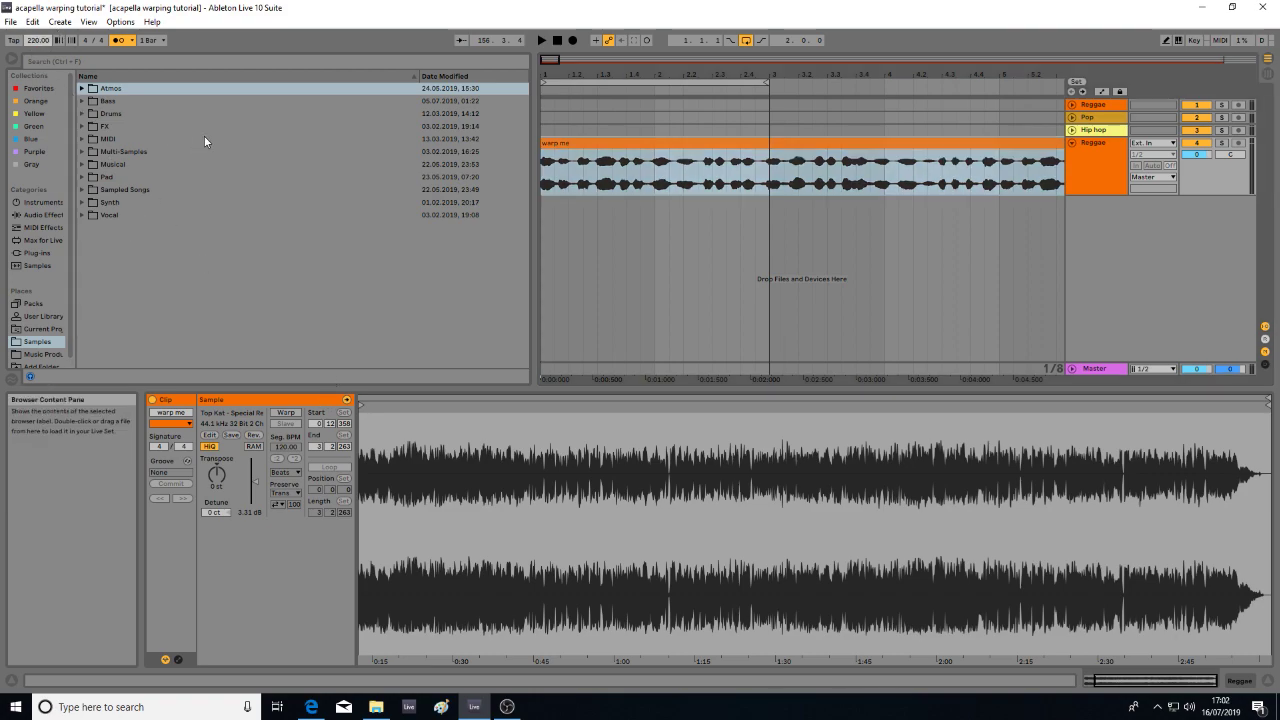
pyautogui.write('110')
pyautogui.press('Return')
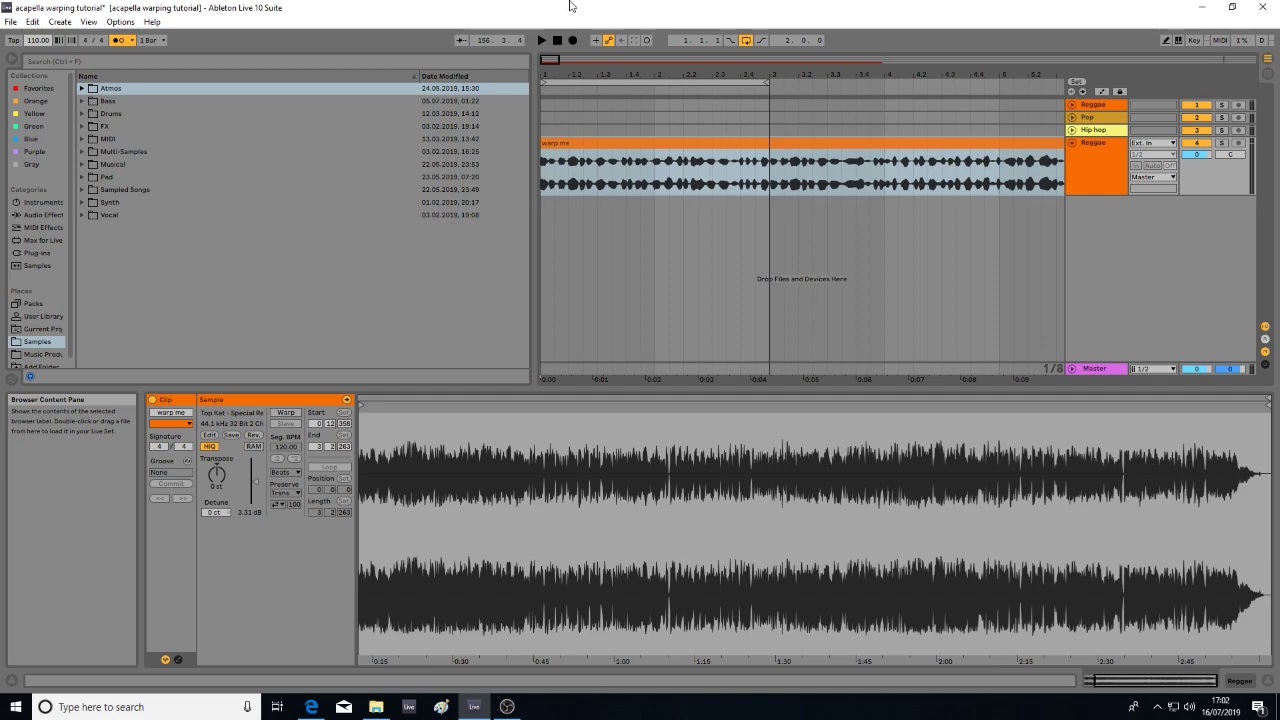
pyautogui.click(642, 144)
pyautogui.press('space')
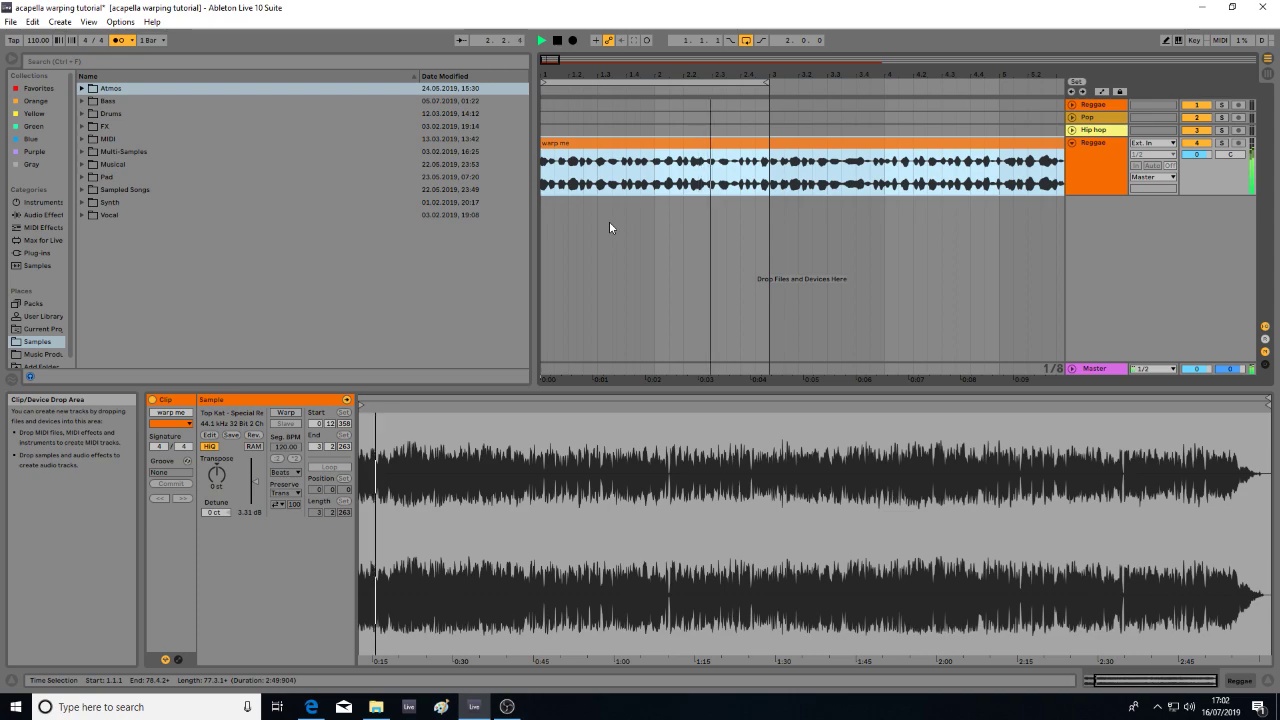
pyautogui.press('space')
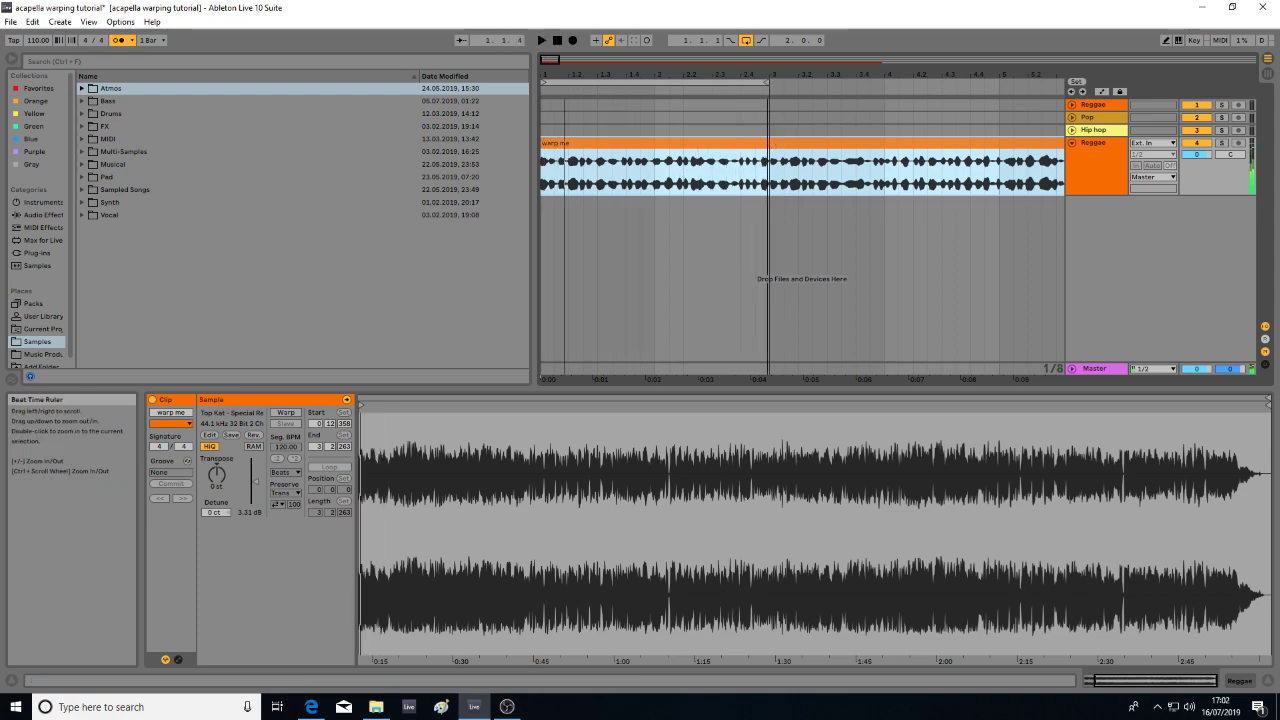
# - Try a project tempo of 113 BPM while listening to the two-bar loop
pyautogui.moveTo(767, 75); pyautogui.dragTo(767, 118)
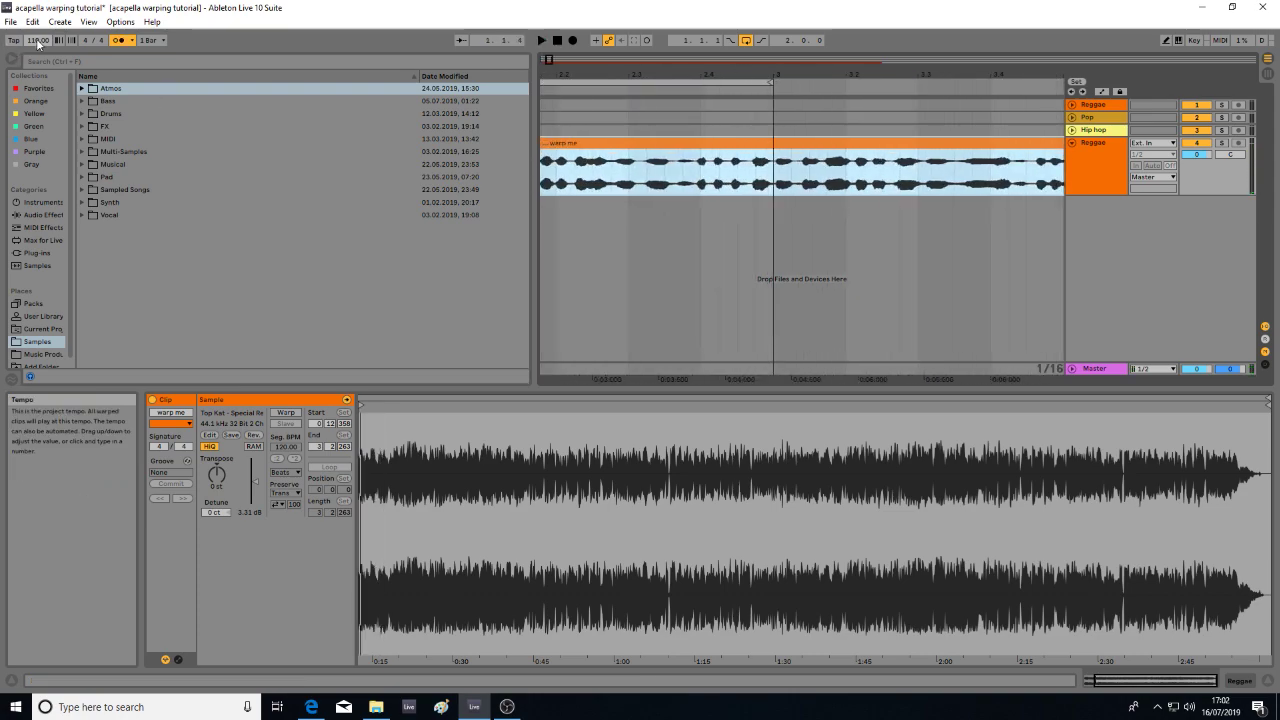
pyautogui.moveTo(38, 41); pyautogui.dragTo(38, 48)
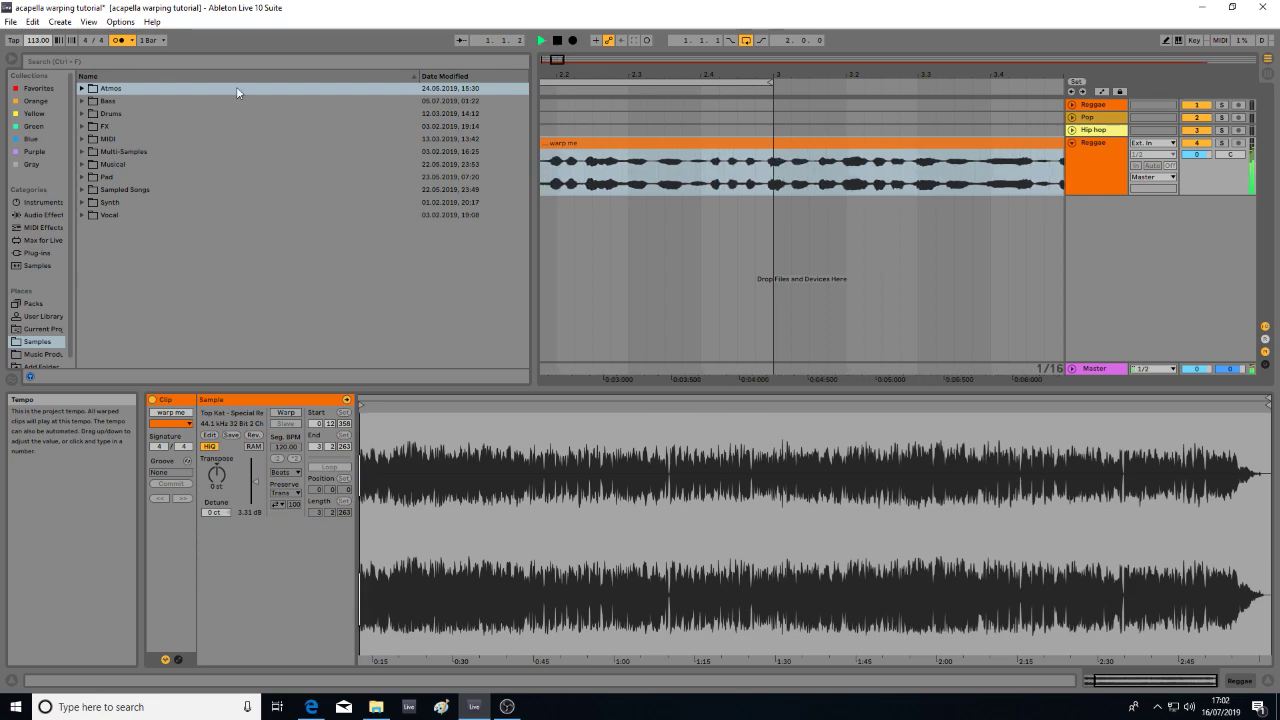
pyautogui.moveTo(664, 75); pyautogui.dragTo(664, 56)
pyautogui.press('space')
pyautogui.click(37, 46)
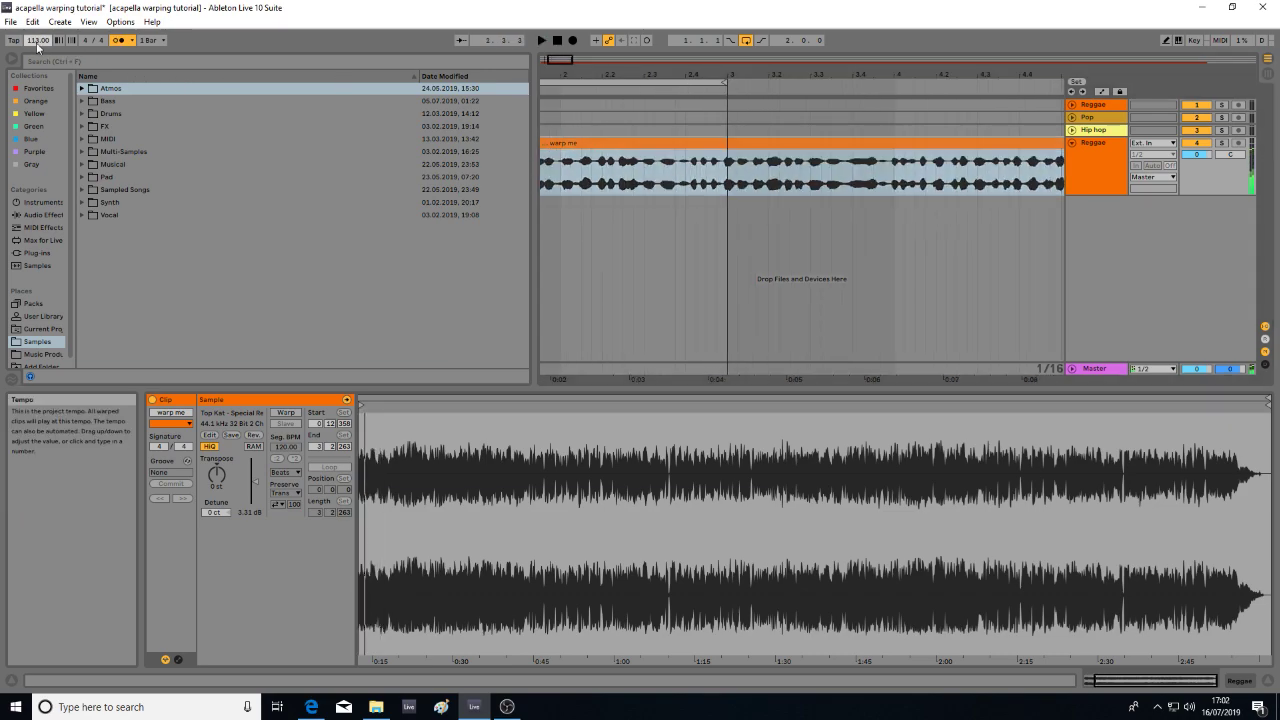
pyautogui.write('112')
pyautogui.press('Return')
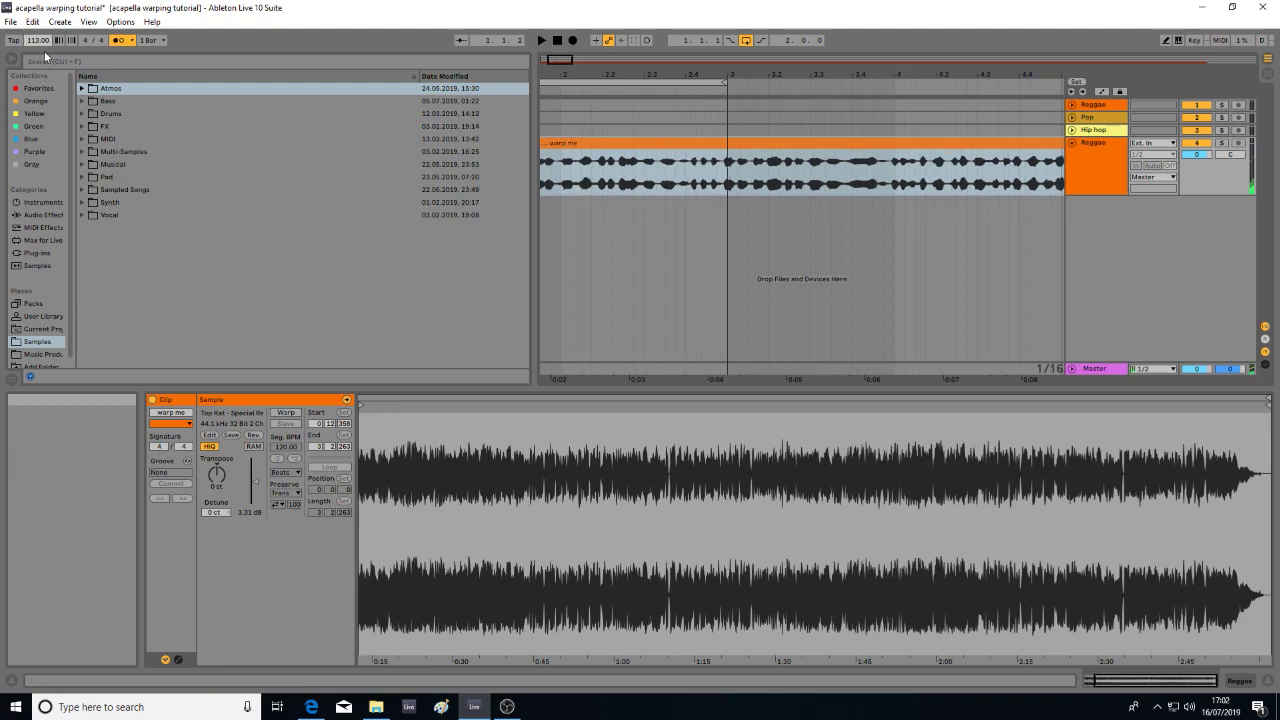
# - Set the project tempo to 114 BPM and play the two-bar loop against the metronome
pyautogui.write('4')
pyautogui.press('Return')
pyautogui.press('space')
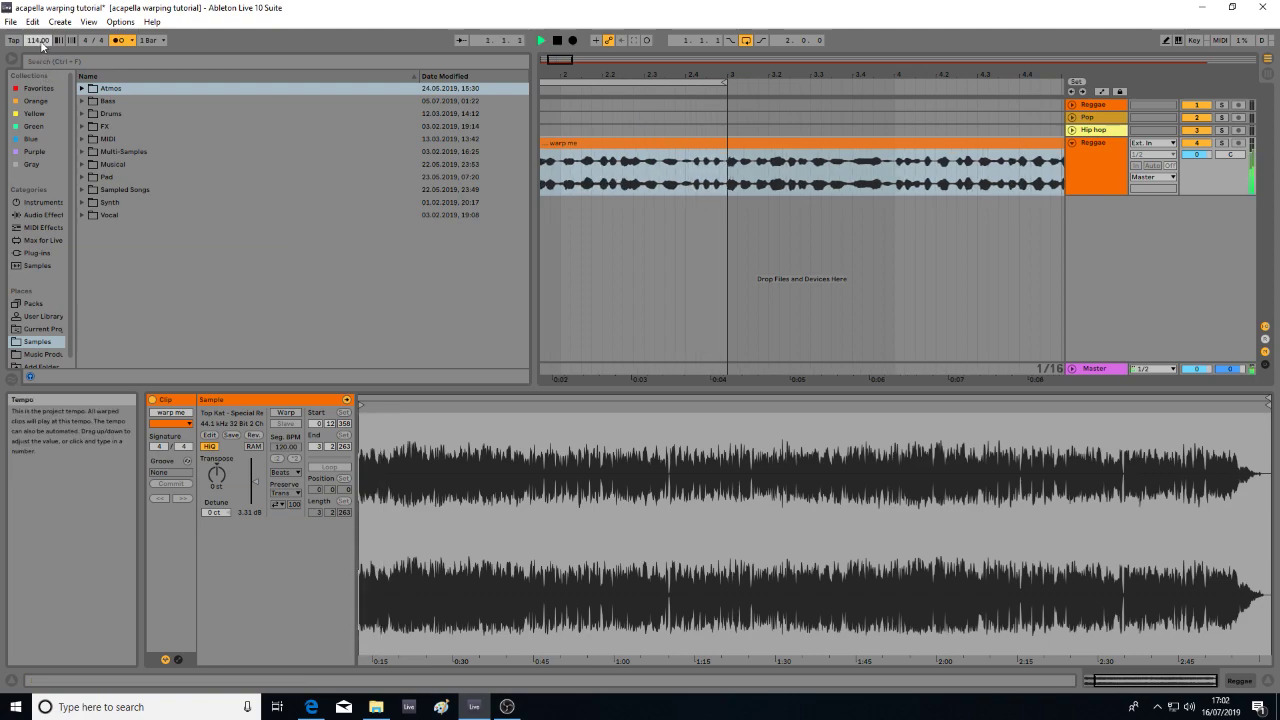
pyautogui.moveTo(666, 75); pyautogui.dragTo(666, 48)
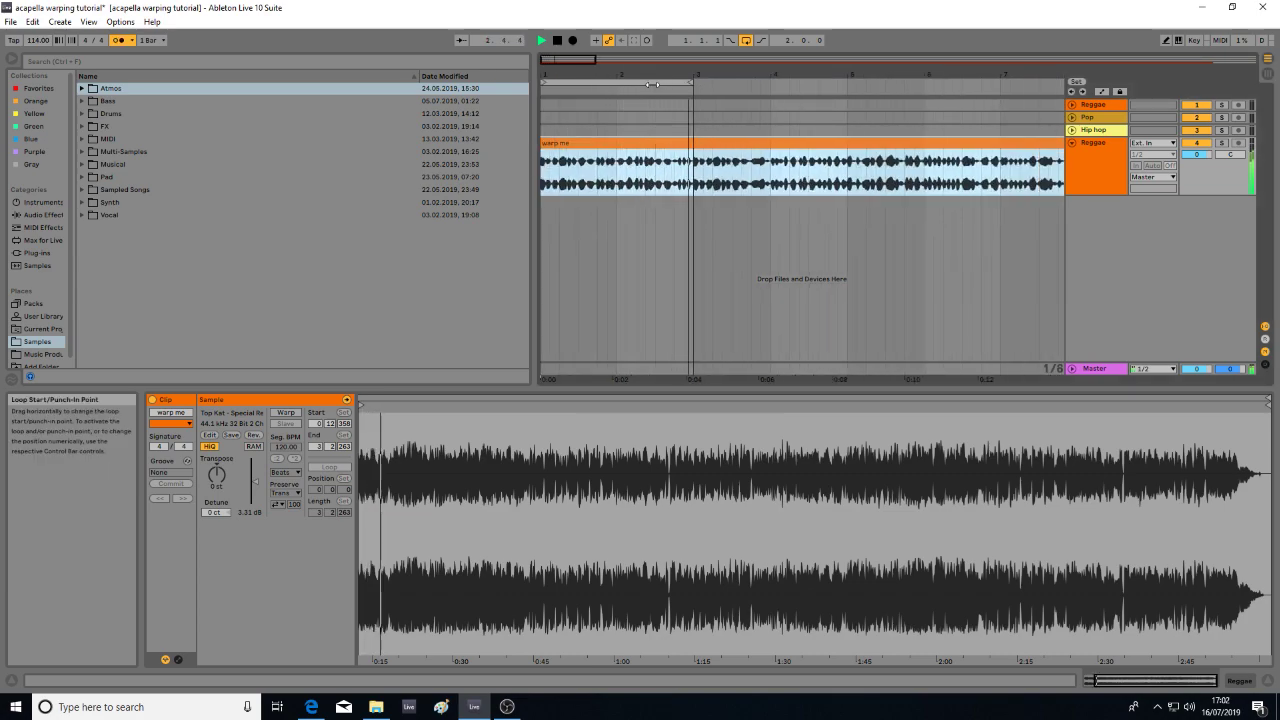
pyautogui.press('space')
# - Extend the loop to four bars and play it to check the vocal's timing
pyautogui.moveTo(692, 83); pyautogui.dragTo(838, 100)
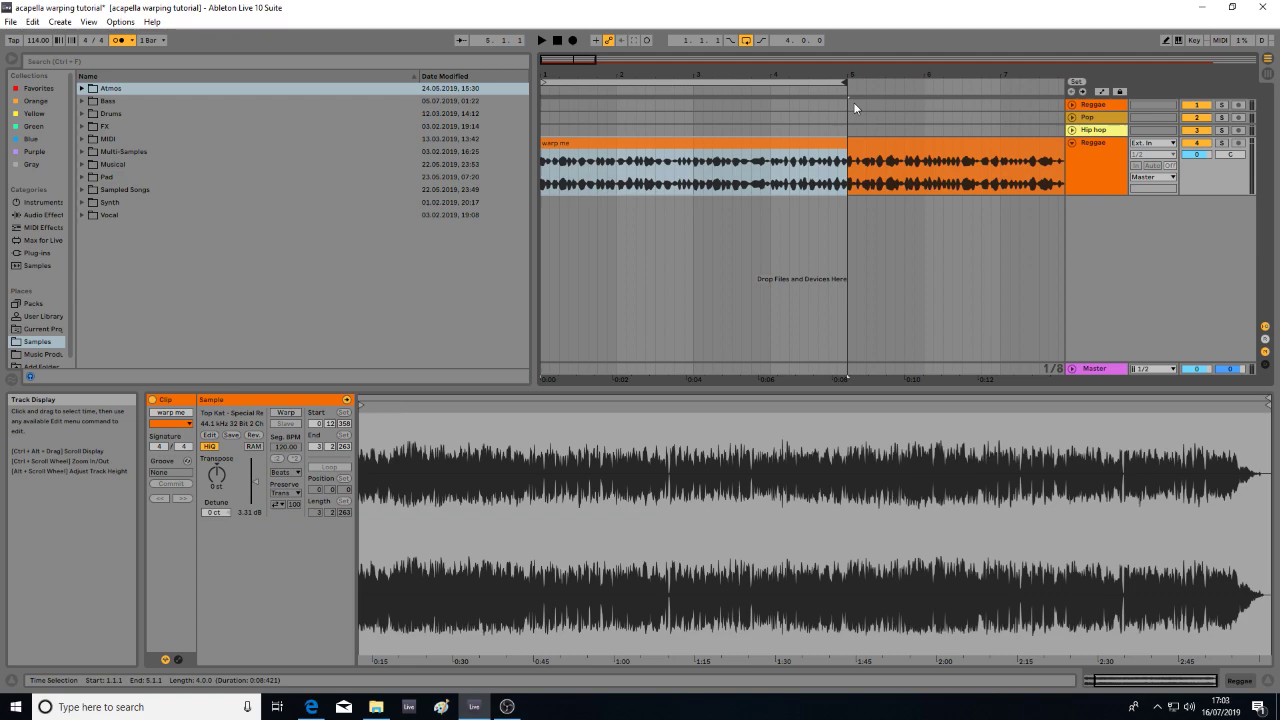
pyautogui.press('space')
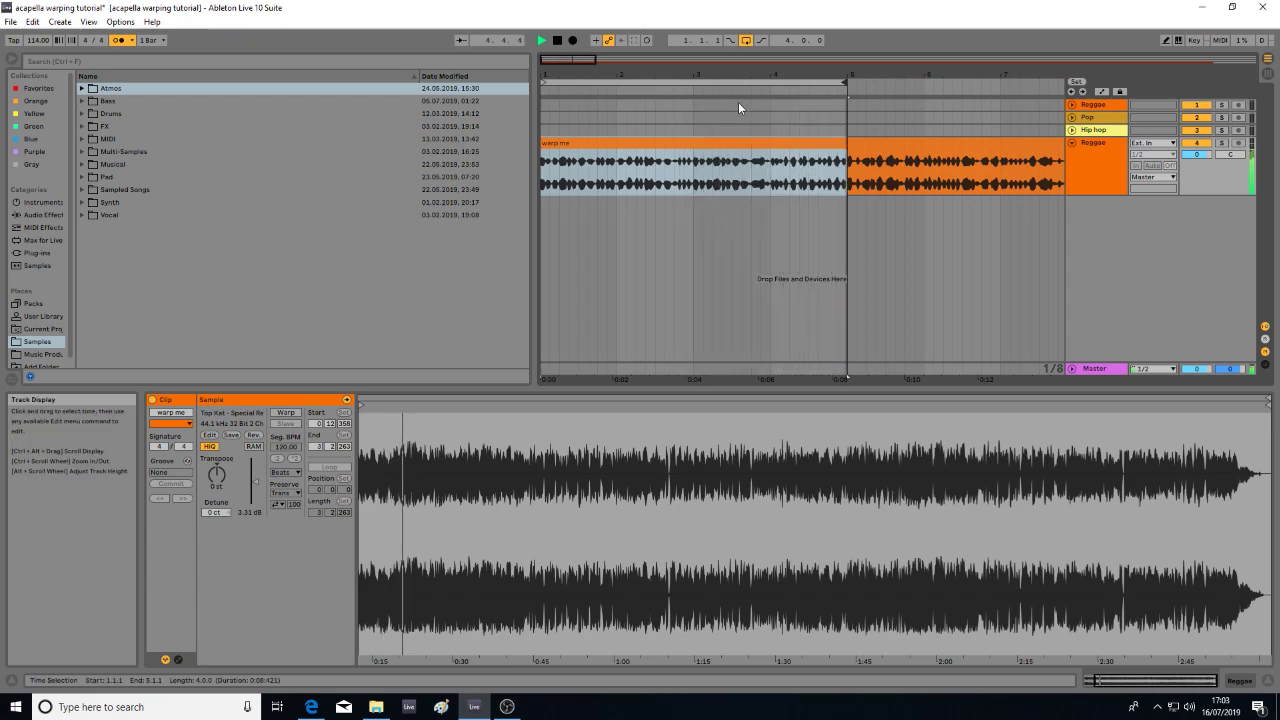
pyautogui.press('space')
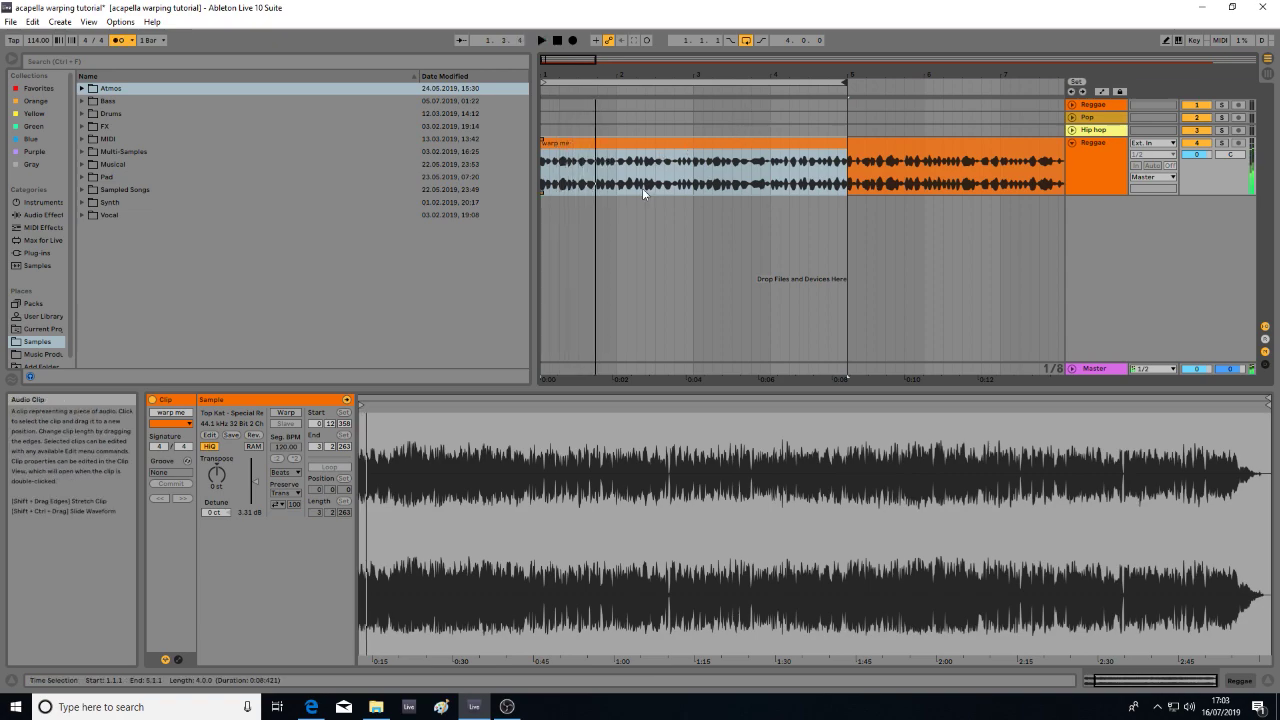
# - Turn off the metronome and listen to the vocal from 3.2.1 to find a clearer starting phrase
pyautogui.click(806, 142)
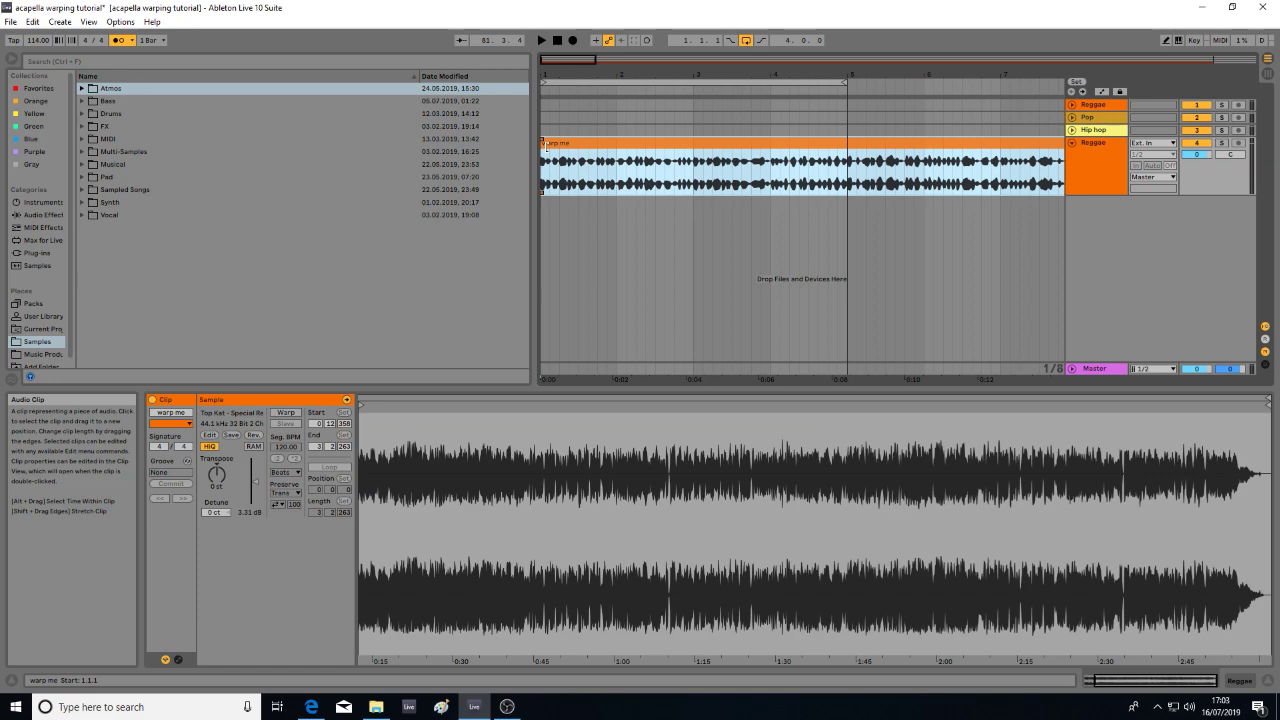
pyautogui.click(688, 183)
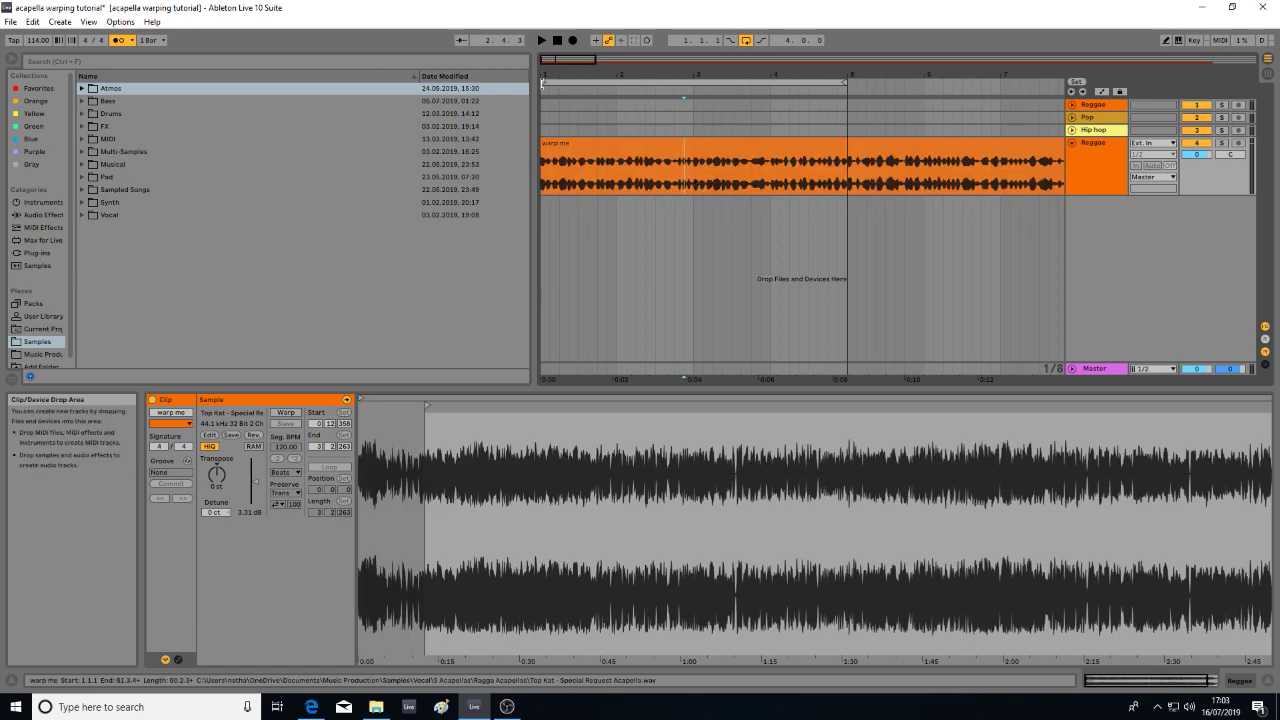
pyautogui.click(118, 40)
pyautogui.click(713, 175)
pyautogui.press('space')
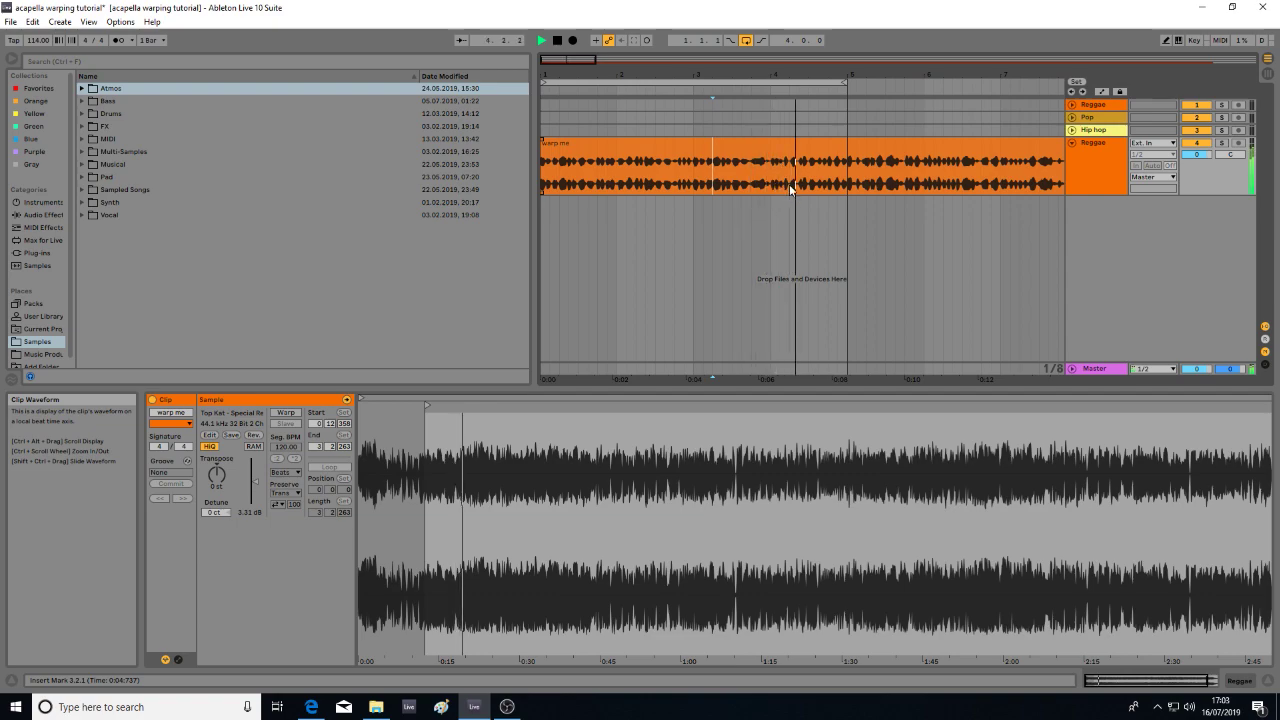
pyautogui.press('space')
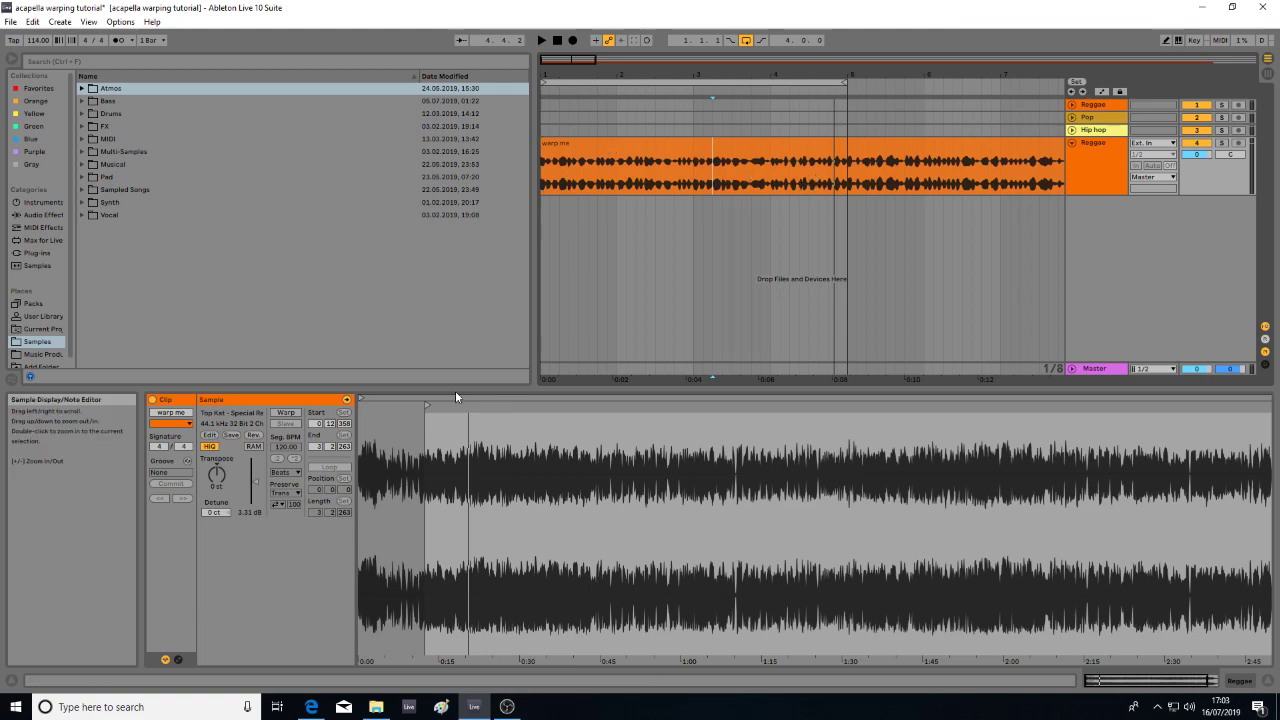
# - Cut away the part of the warp me clip before 4.3.3 and move the remainder to 1.1.1
pyautogui.click(816, 174)
pyautogui.hotkey('ctrl', 'e')
pyautogui.click(780, 145)
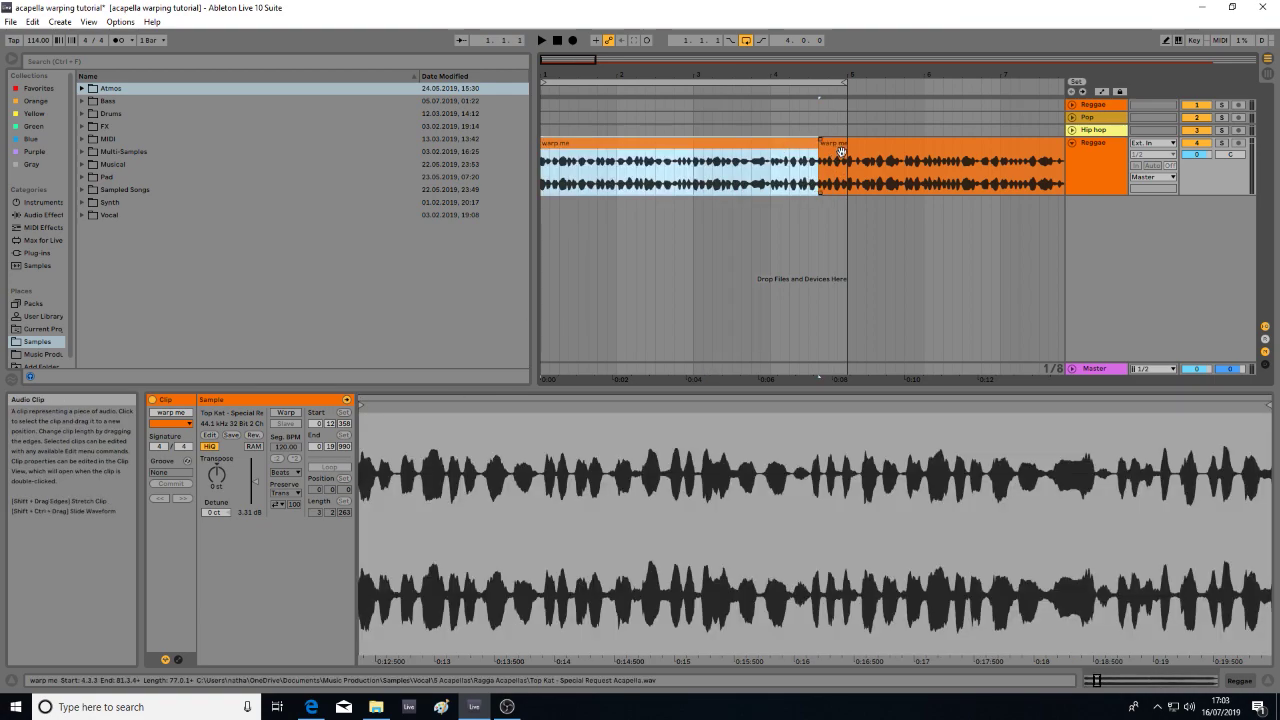
pyautogui.press('Delete')
pyautogui.moveTo(843, 150); pyautogui.dragTo(562, 147)
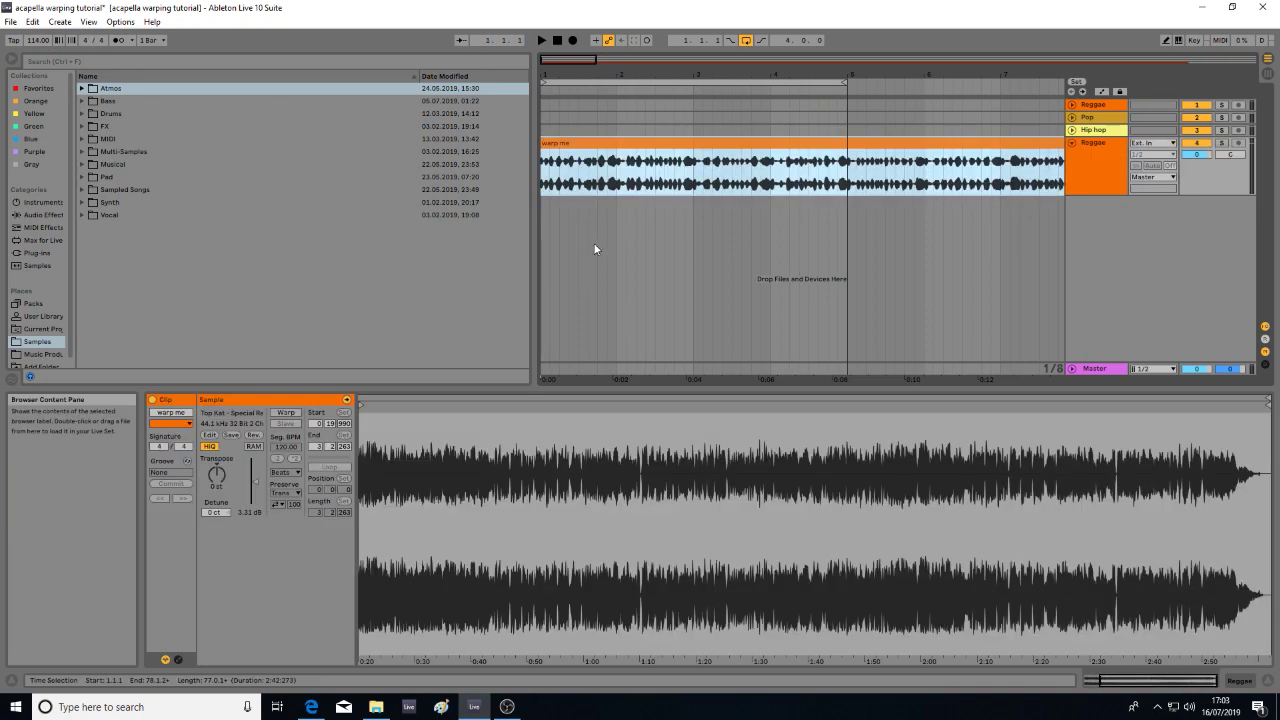
# - Audition the clip's opening and move its start marker to 0:20:248, on the first beat of the phrase
pyautogui.press('space')
pyautogui.moveTo(370, 404)
pyautogui.mouseDown()
pyautogui.moveTo(370, 500)
pyautogui.moveTo(867, 484)
pyautogui.mouseUp()
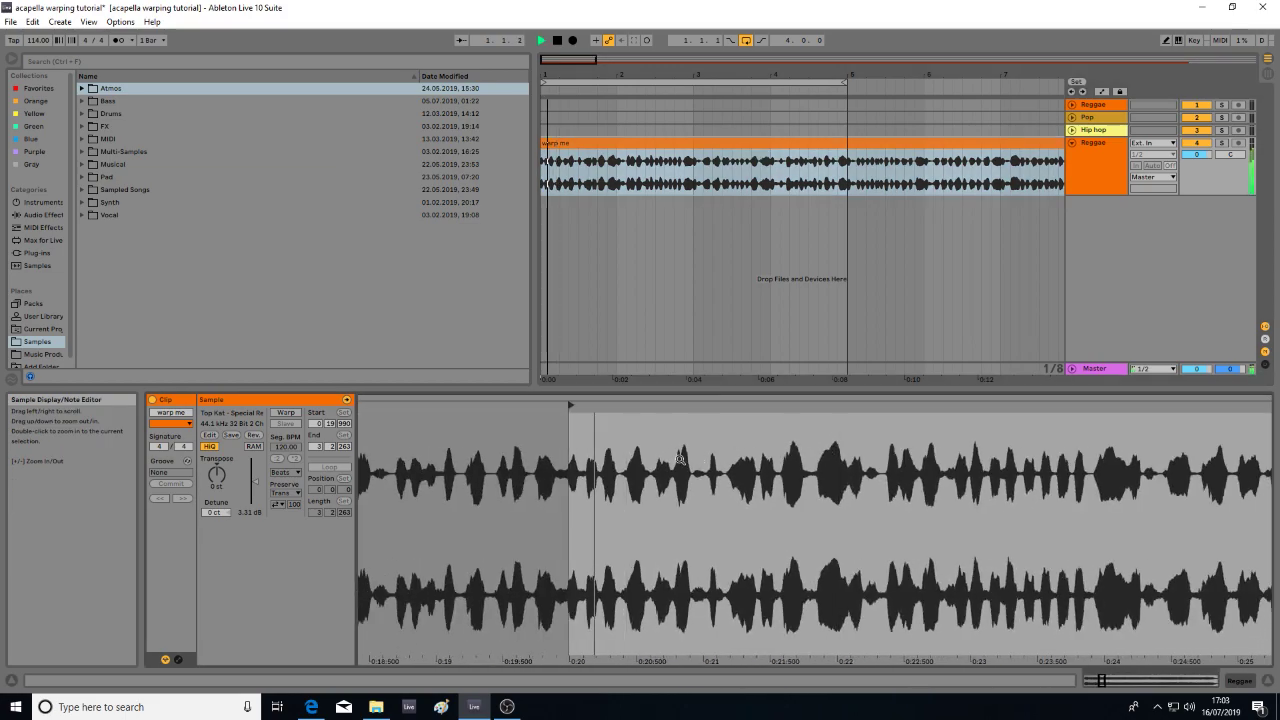
pyautogui.moveTo(580, 457); pyautogui.dragTo(580, 530)
pyautogui.press('space')
pyautogui.press('space')
pyautogui.press('space')
pyautogui.press('space')
pyautogui.moveTo(539, 406); pyautogui.dragTo(670, 407)
pyautogui.press('space')
pyautogui.press('space')
pyautogui.press('space')
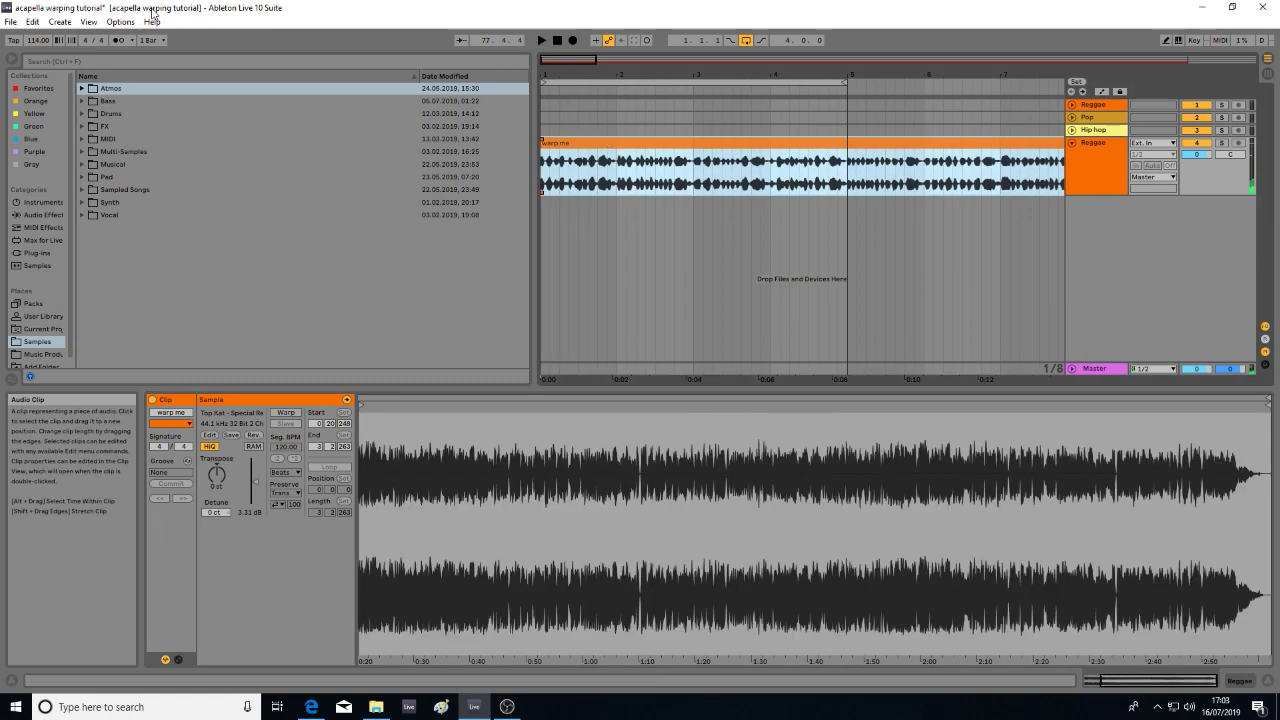
# - Turn the metronome back on and extend the loop to ten bars while the clip plays
pyautogui.click(116, 40)
pyautogui.press('space')
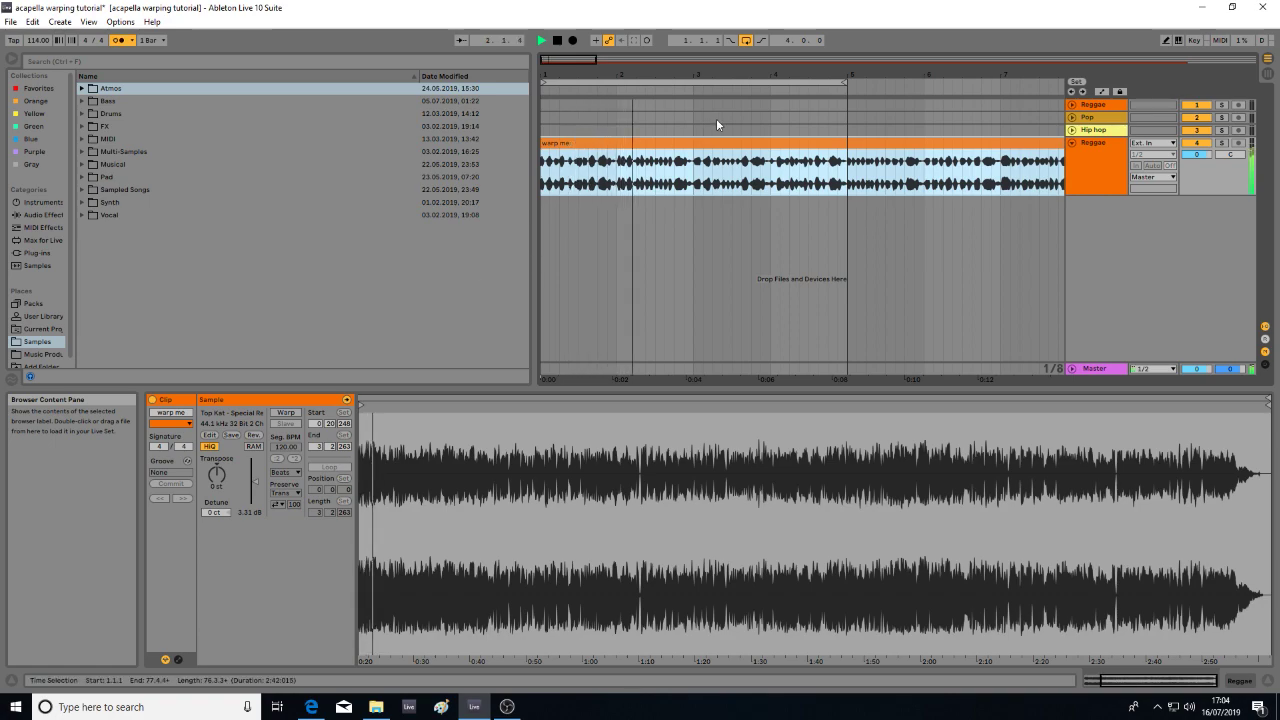
pyautogui.moveTo(691, 77); pyautogui.dragTo(691, 92)
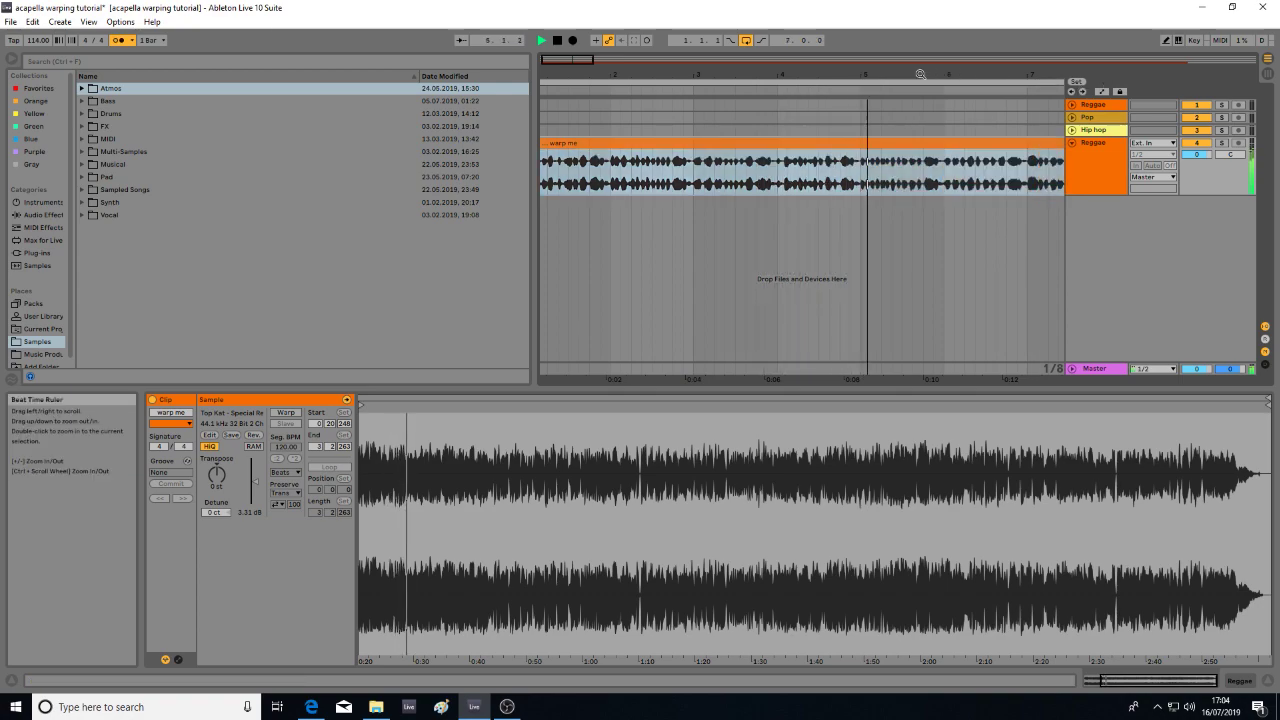
pyautogui.moveTo(879, 75); pyautogui.dragTo(697, 70)
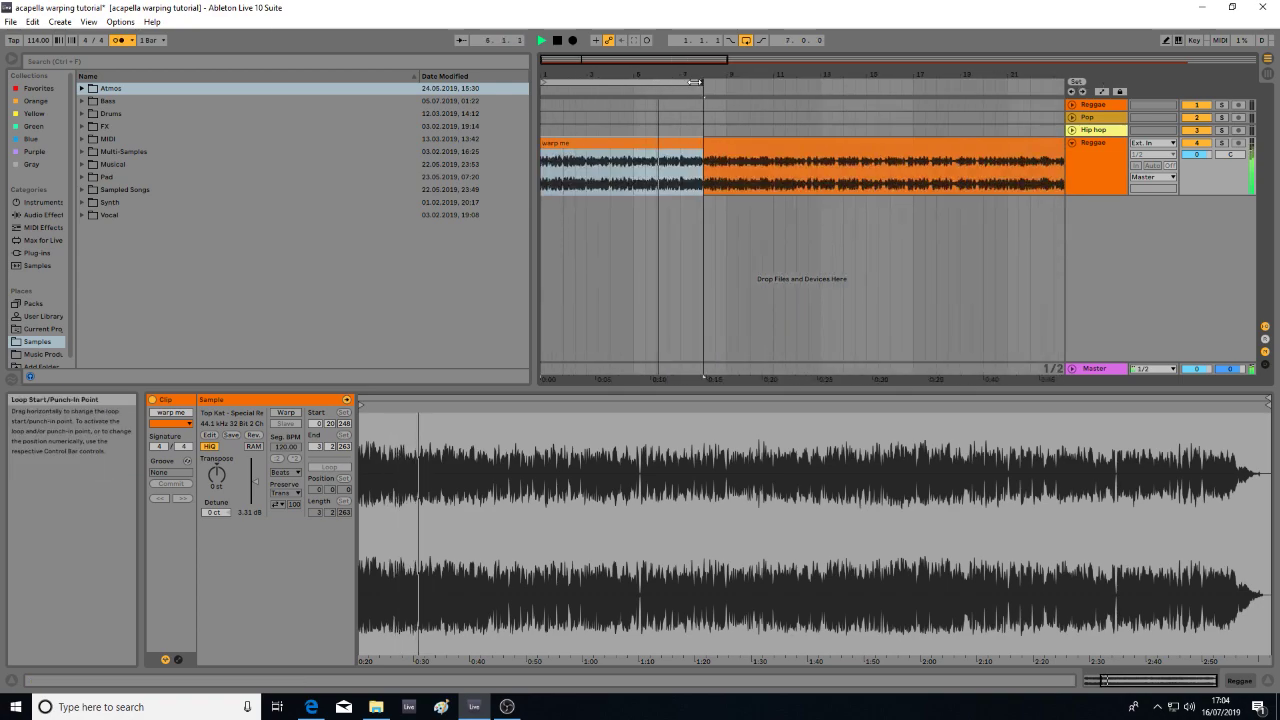
pyautogui.moveTo(723, 78); pyautogui.dragTo(990, 82)
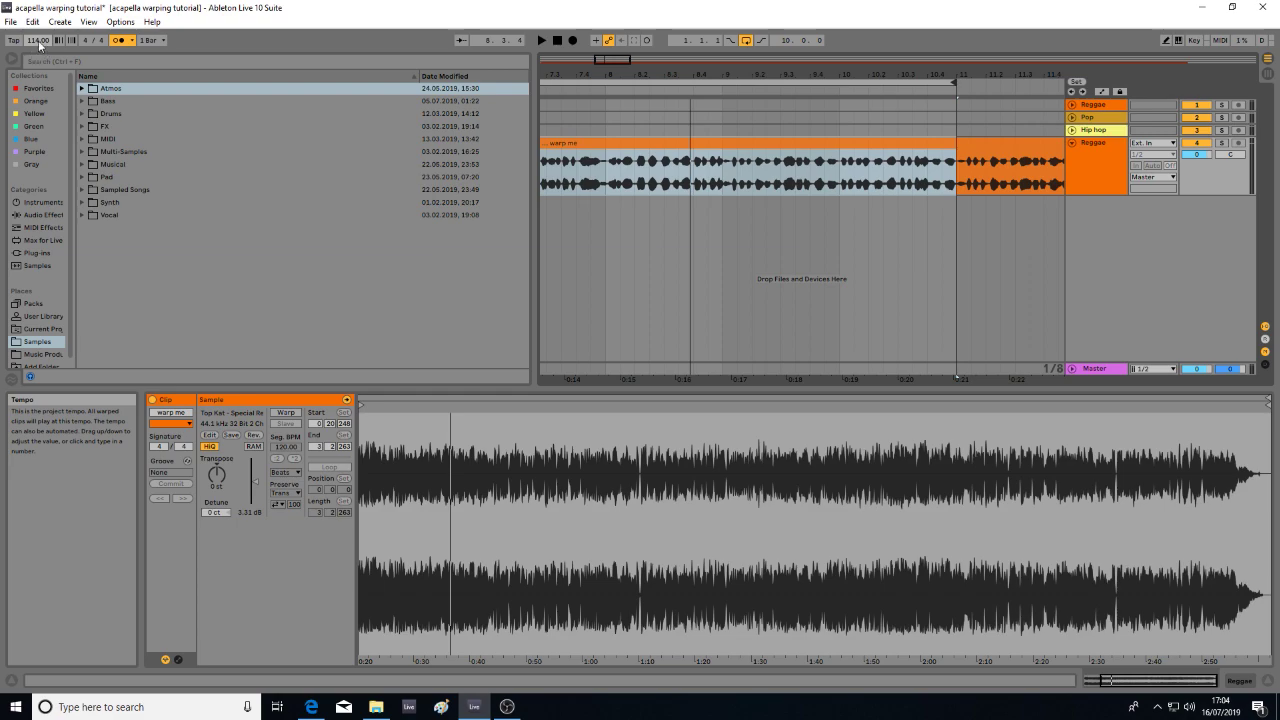
# - Select the warp me clip and examine how its waveform lines up with the grid around bar 5
pyautogui.click(780, 143)
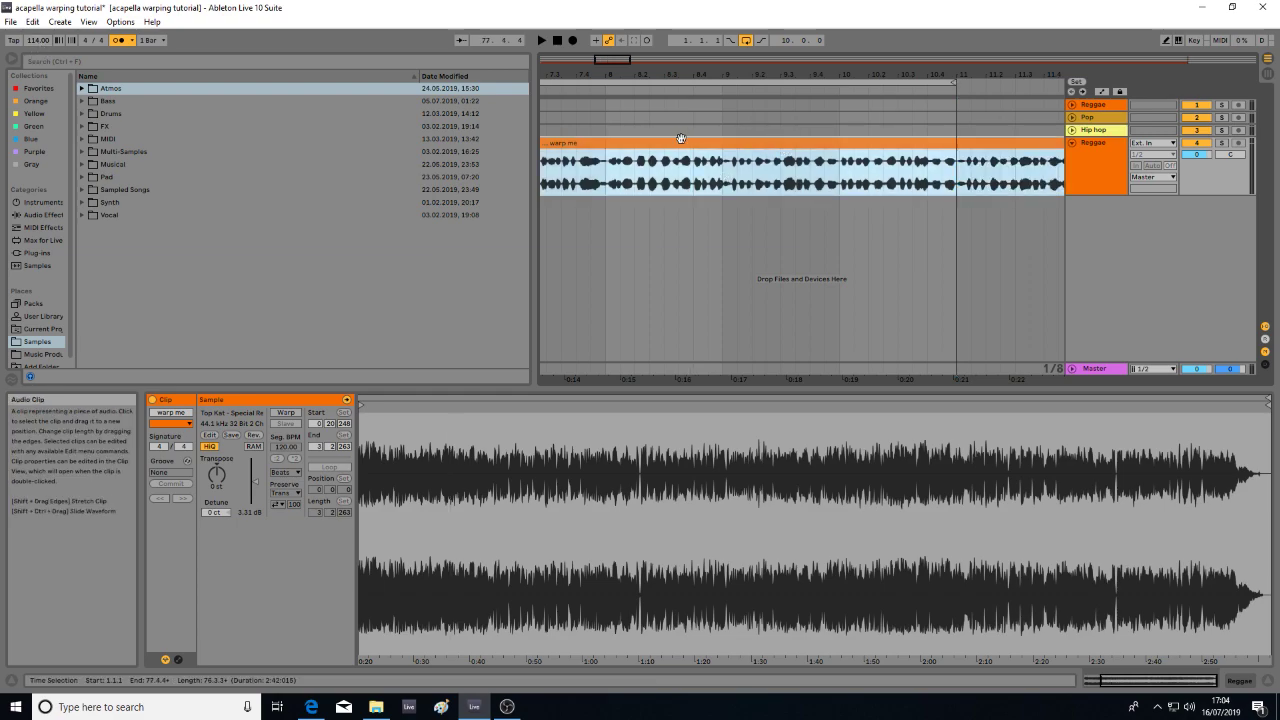
pyautogui.moveTo(633, 73); pyautogui.dragTo(633, 25)
pyautogui.moveTo(671, 74); pyautogui.dragTo(695, 172)
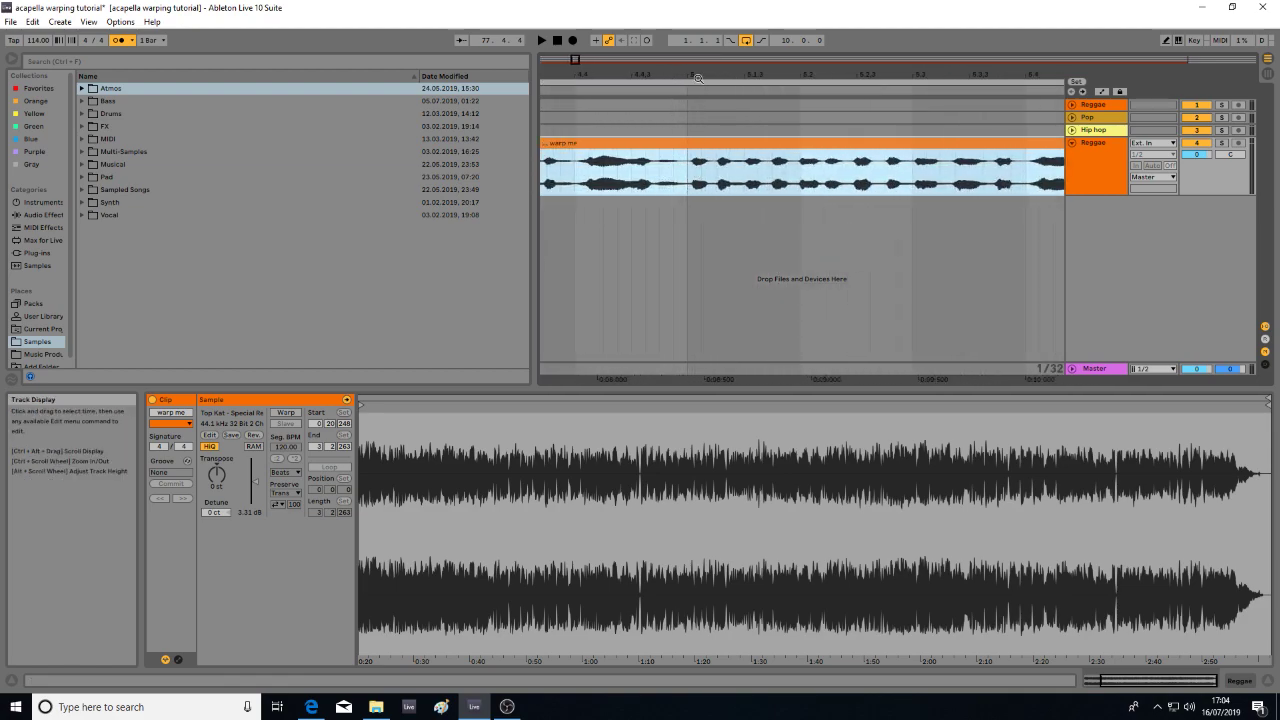
pyautogui.scroll(2, 691, 174)
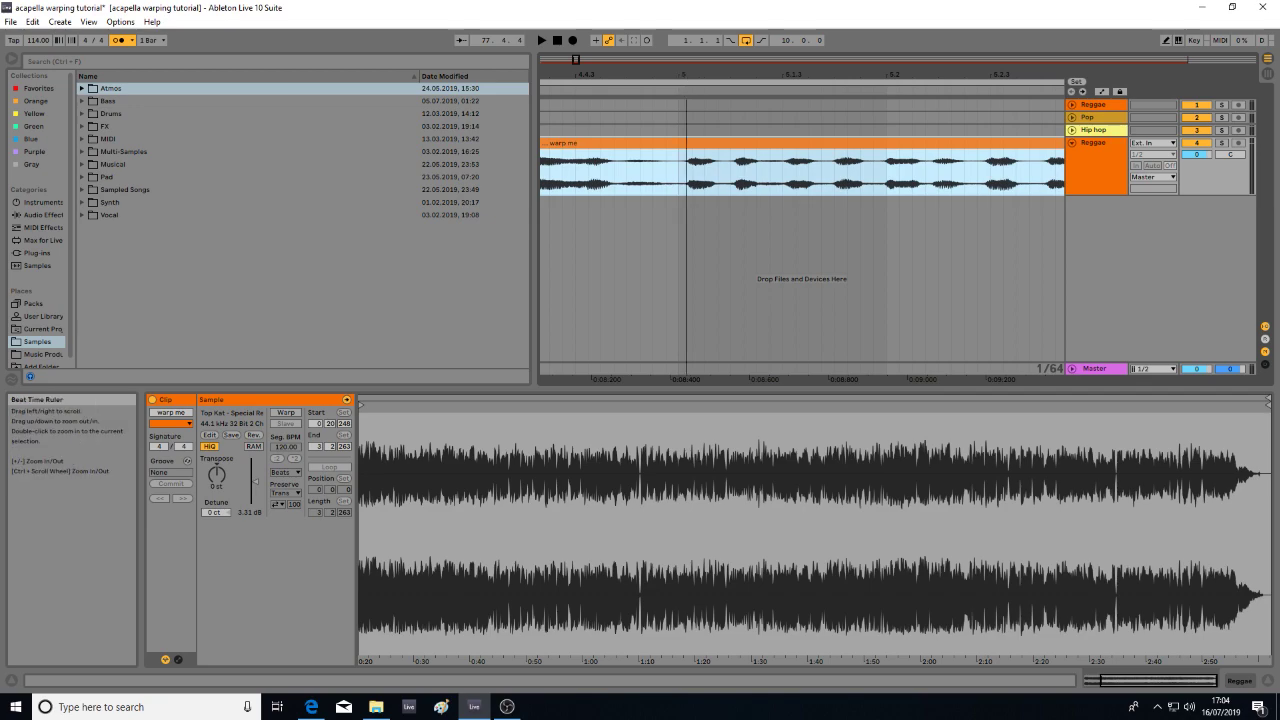
pyautogui.scroll(-8, 615, 133)
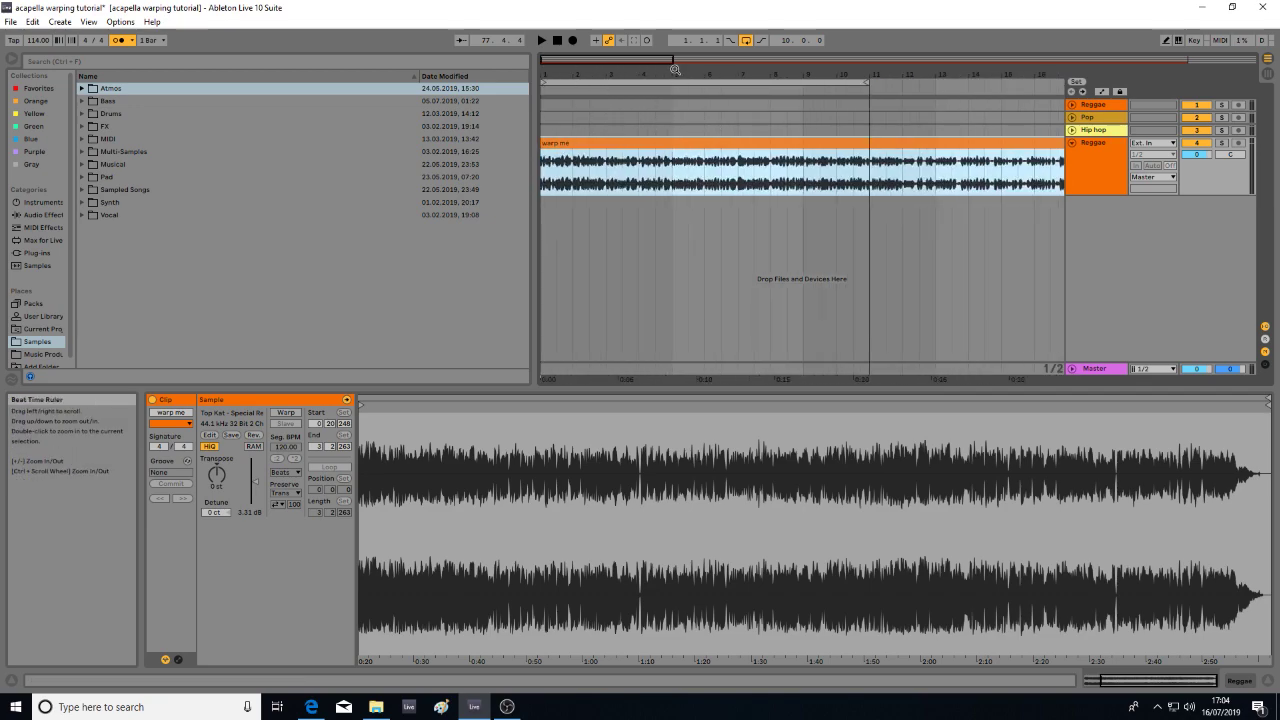
# - Check the vocal's offset from the grid at 5.1.1 and set the project tempo to 113.70 BPM to align it
pyautogui.moveTo(674, 75); pyautogui.dragTo(742, 140)
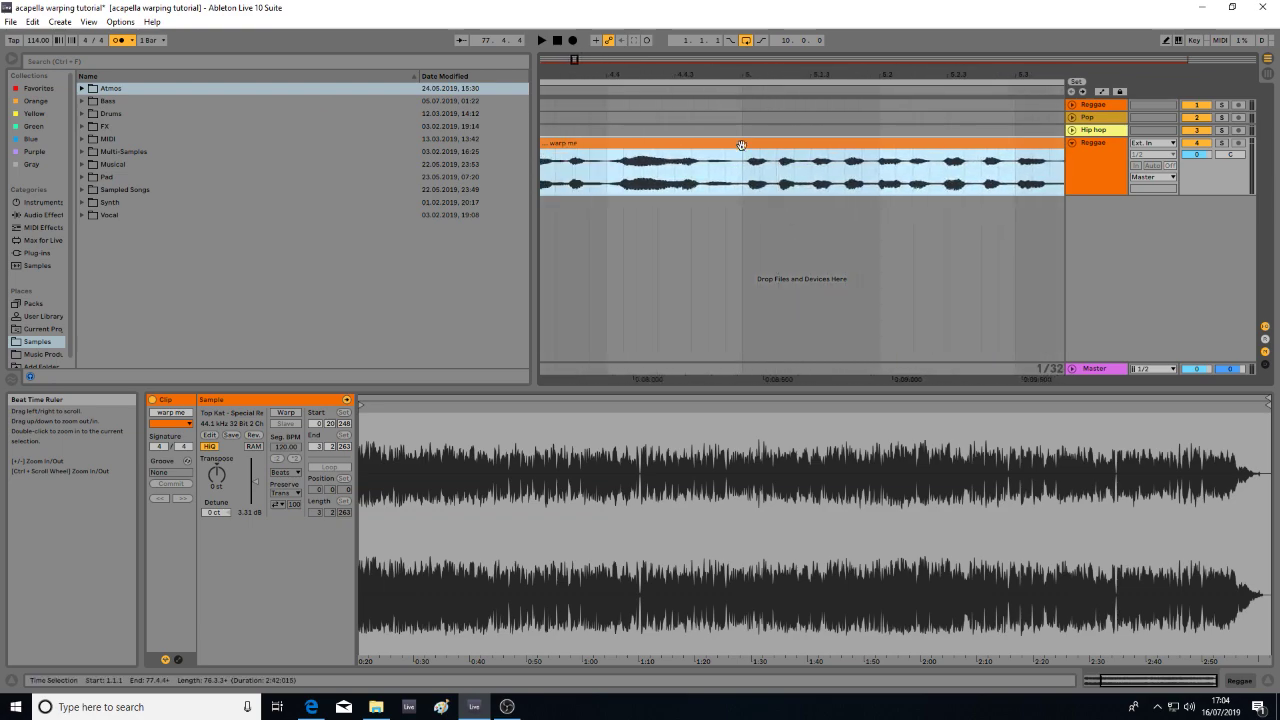
pyautogui.click(751, 180)
pyautogui.doubleClick(751, 167)
pyautogui.click(752, 161)
pyautogui.moveTo(759, 75); pyautogui.dragTo(762, 96)
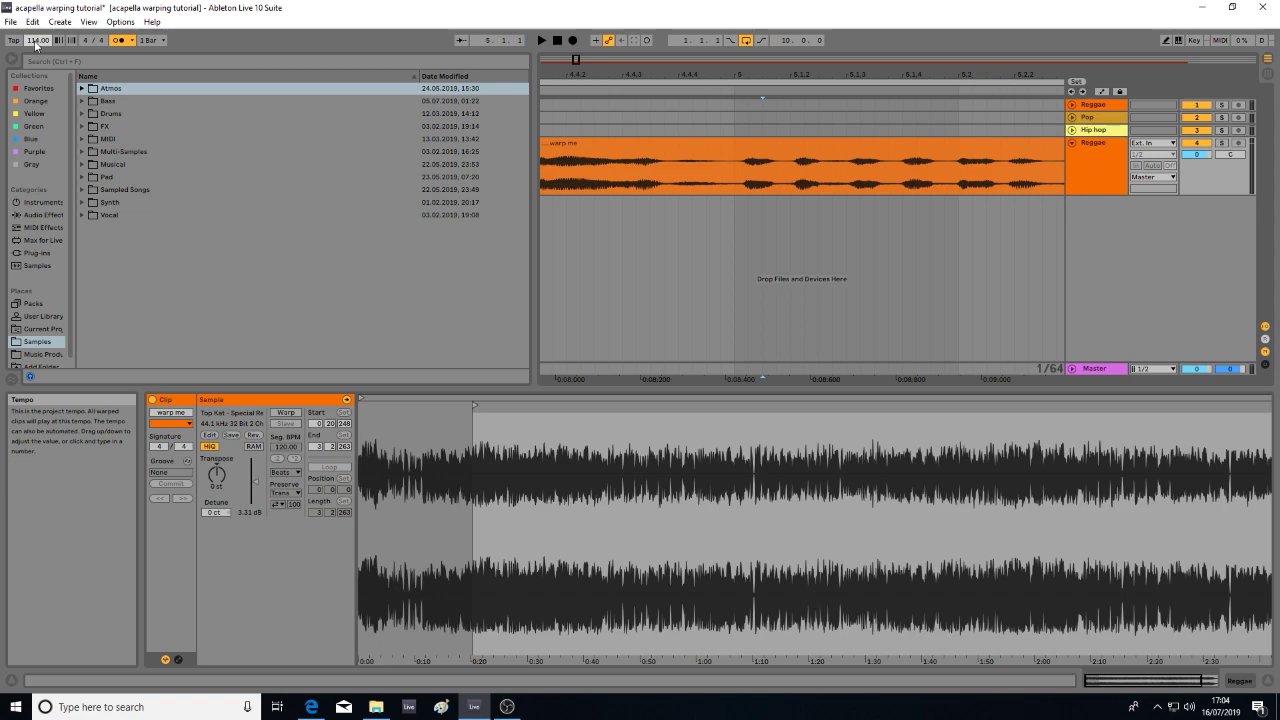
pyautogui.click(736, 178)
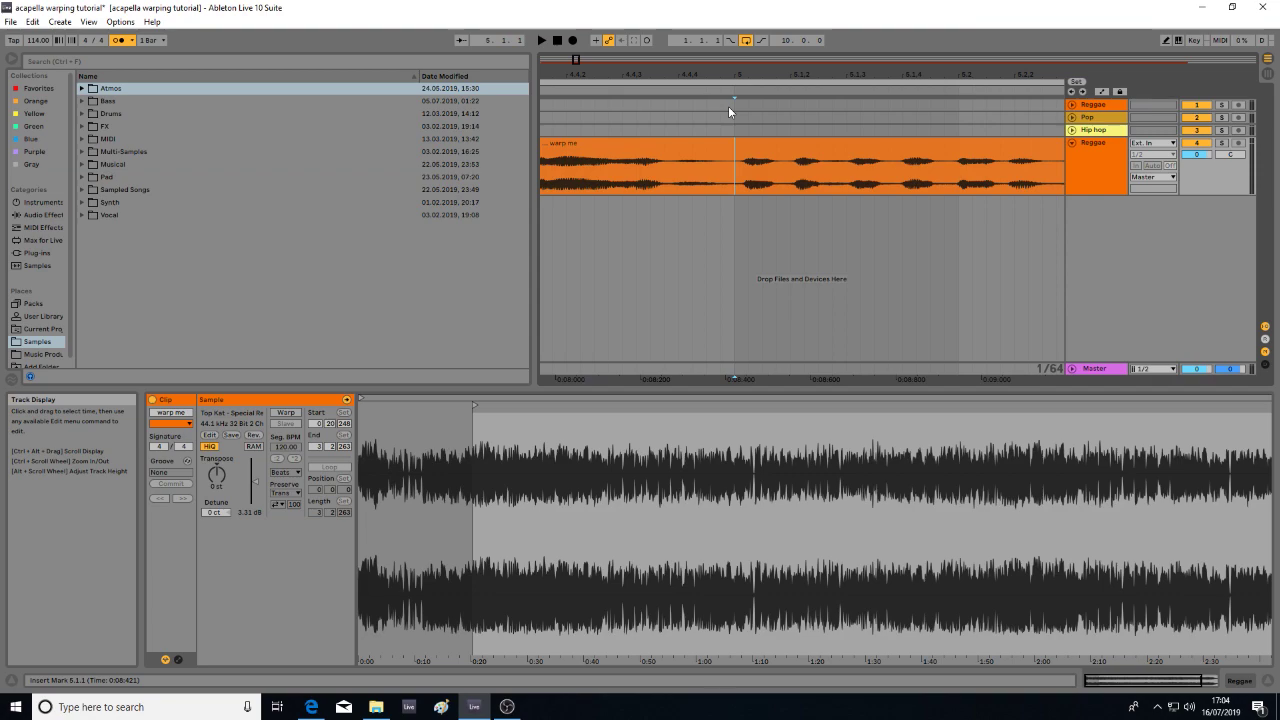
pyautogui.click(38, 41)
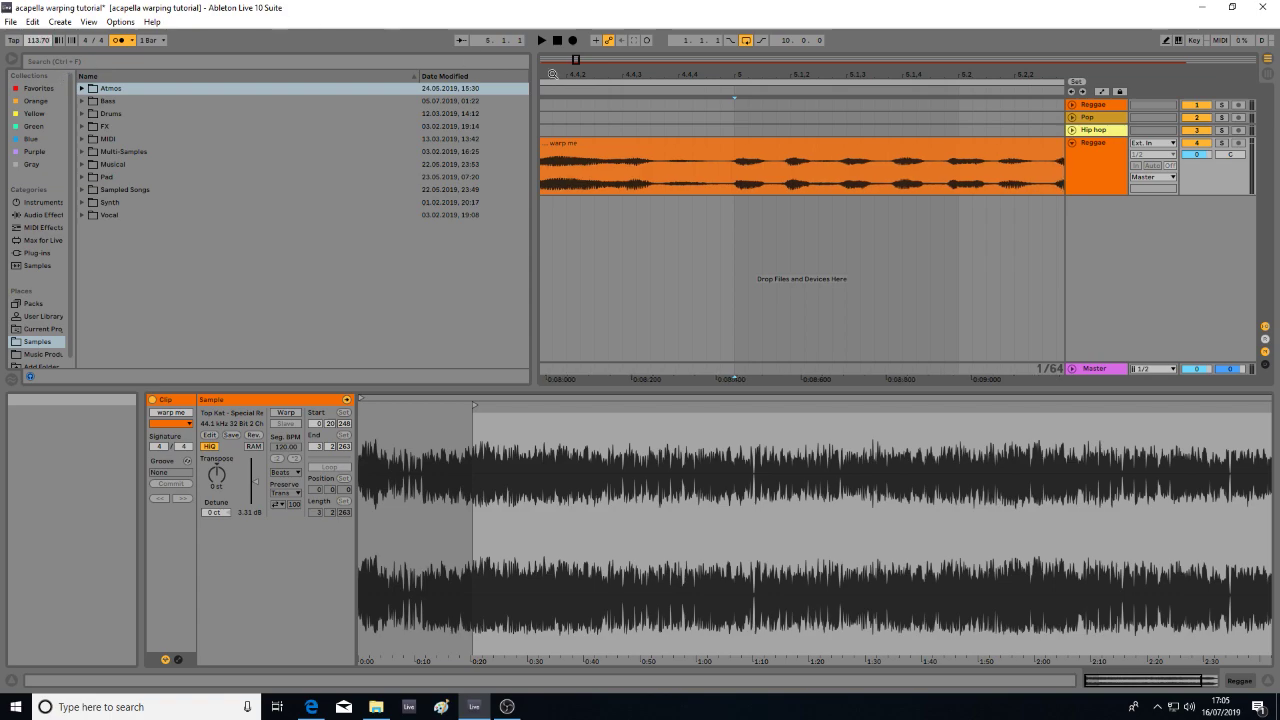
# - Play the warp me clip from 1.1.1 and extend the loop to twelve bars
pyautogui.moveTo(732, 74); pyautogui.dragTo(732, 5)
pyautogui.click(628, 143)
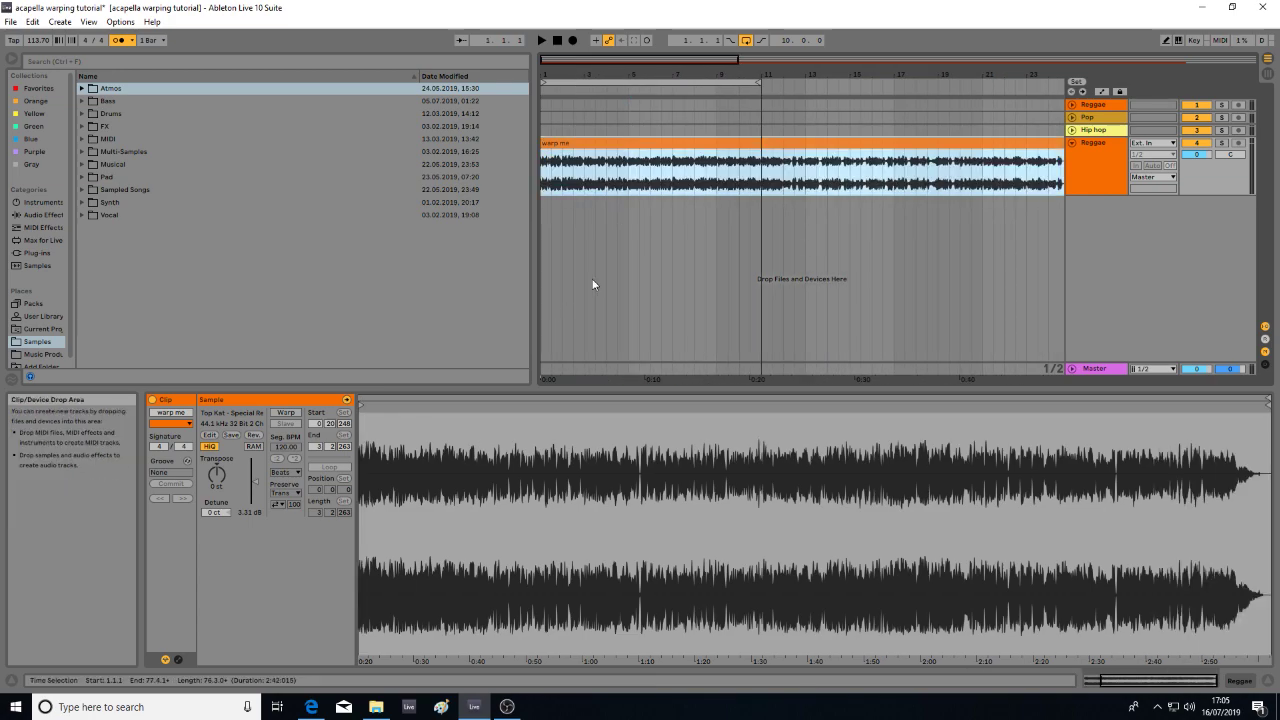
pyautogui.press('space')
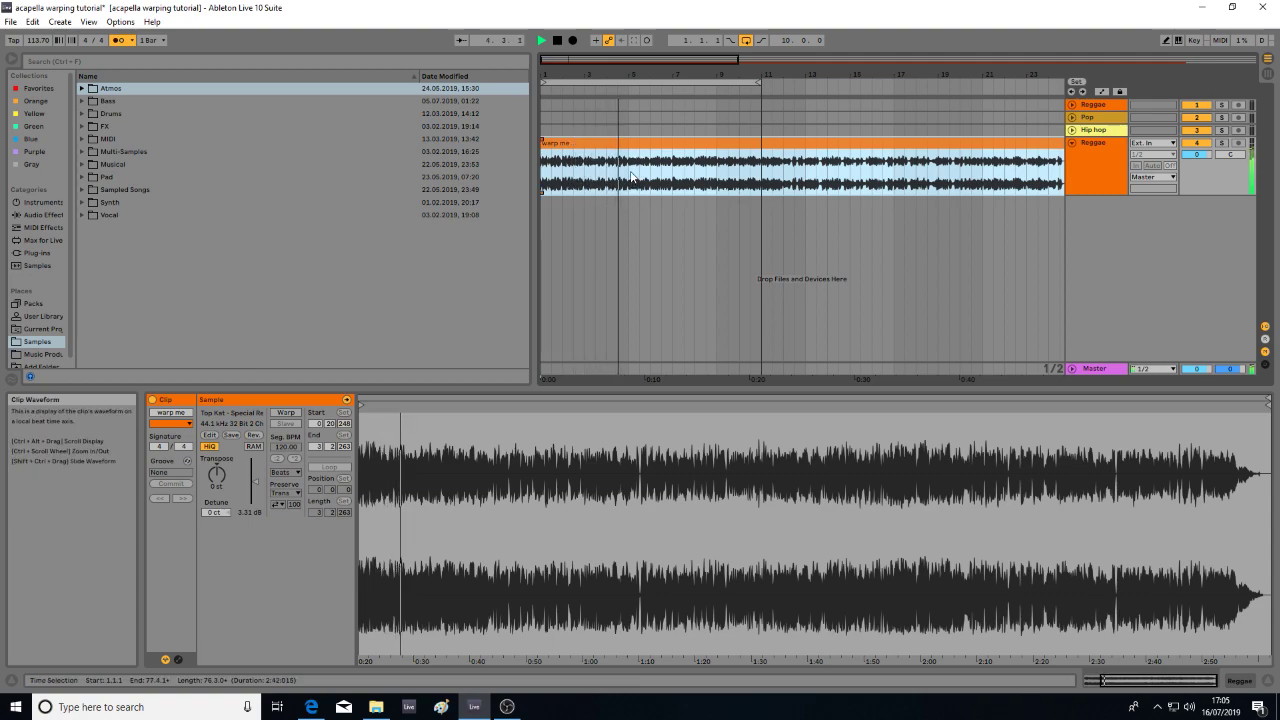
pyautogui.moveTo(632, 74)
pyautogui.mouseDown()
pyautogui.moveTo(632, 144)
pyautogui.moveTo(632, 73)
pyautogui.mouseUp()
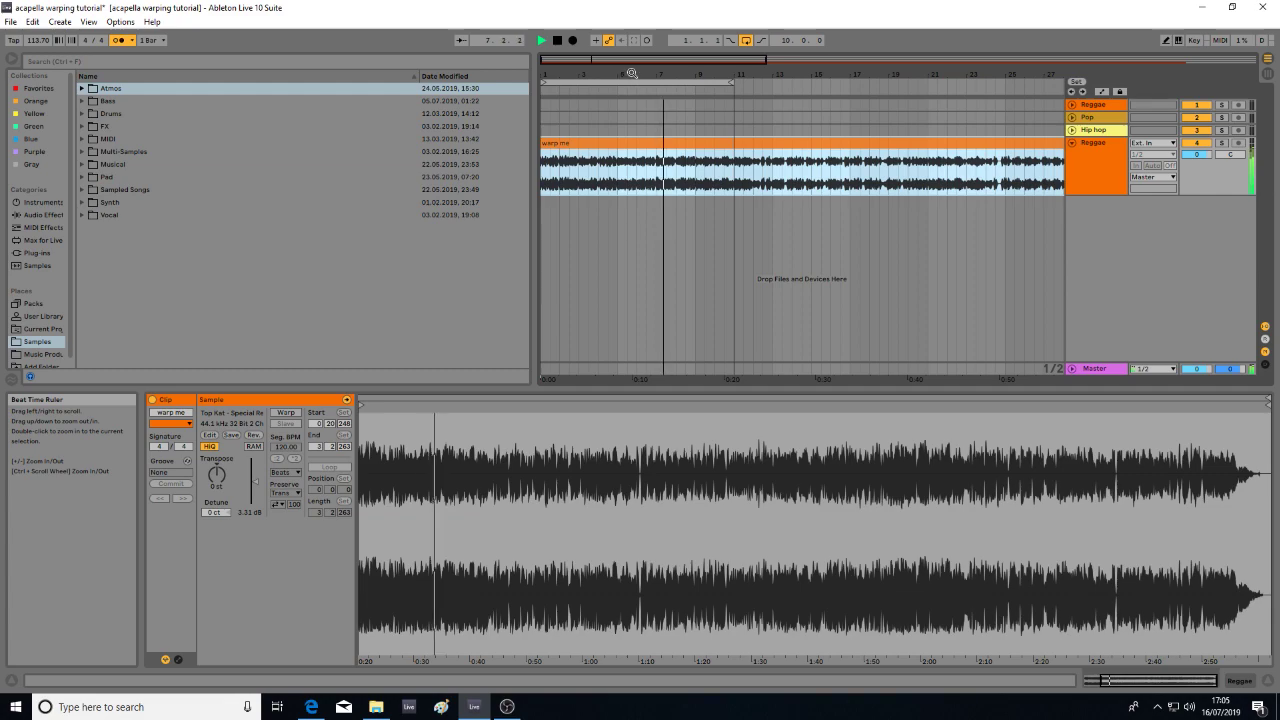
pyautogui.moveTo(732, 82); pyautogui.dragTo(775, 84)
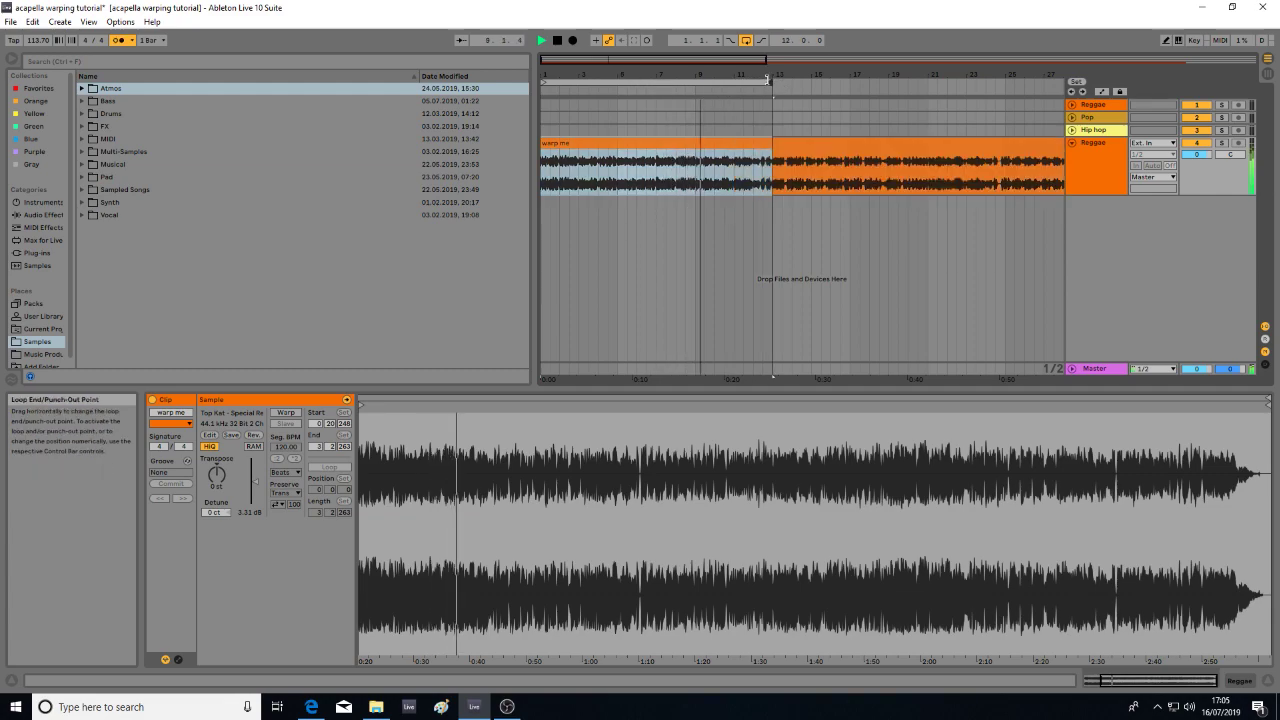
pyautogui.moveTo(770, 74); pyautogui.dragTo(772, 74)
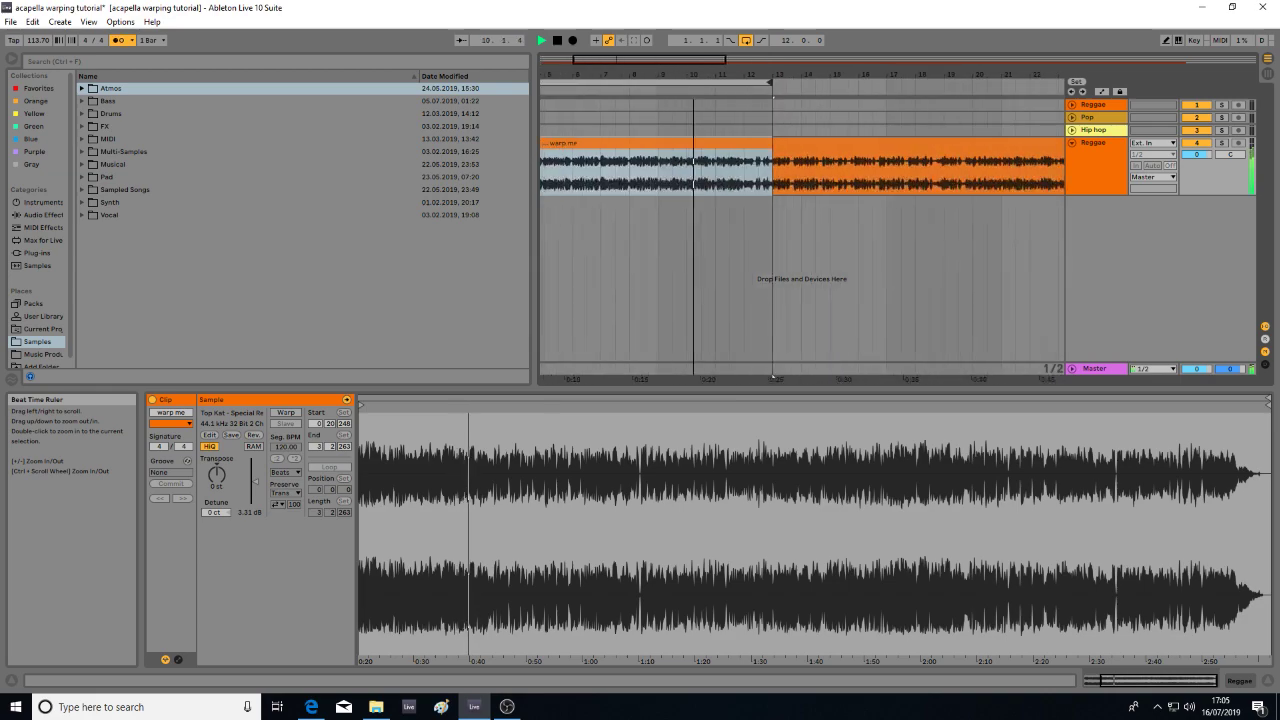
# - Shift the twelve-bar loop forward to start at 13.1.1 and play it
pyautogui.click(696, 82)
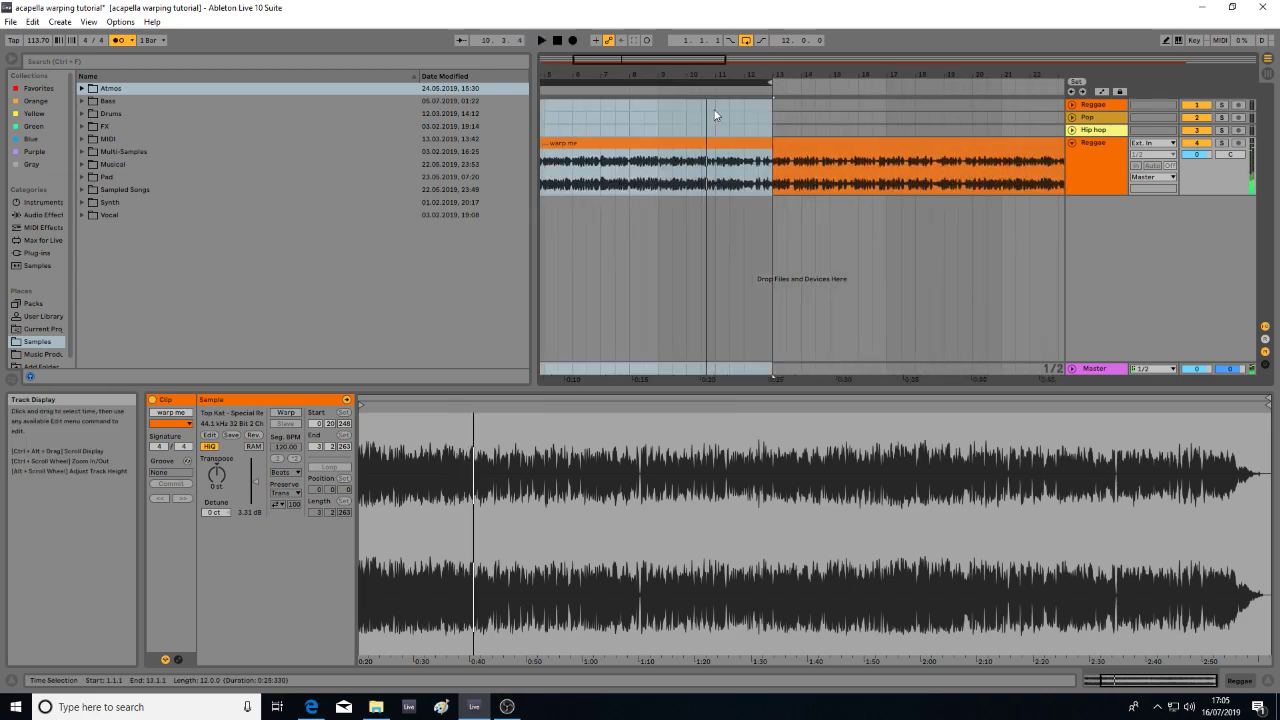
pyautogui.press('Up')
pyautogui.press('space')
pyautogui.moveTo(835, 76); pyautogui.dragTo(618, 52)
pyautogui.press('space')
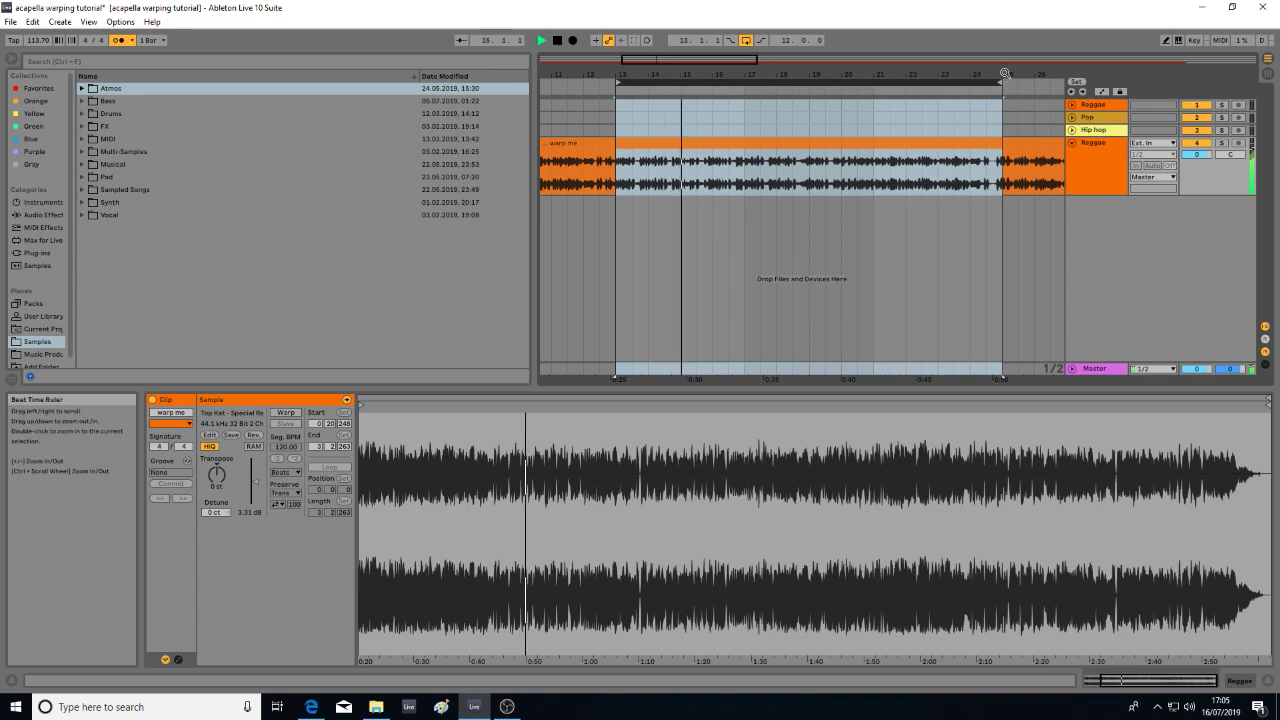
# - Follow the playback against the grid from bar 20 to bar 25 and extend the loop length to 12.2.0
pyautogui.moveTo(878, 73)
pyautogui.mouseDown()
pyautogui.moveTo(878, 108)
pyautogui.moveTo(878, 75)
pyautogui.moveTo(875, 87)
pyautogui.mouseUp()
pyautogui.moveTo(774, 76); pyautogui.dragTo(596, 92)
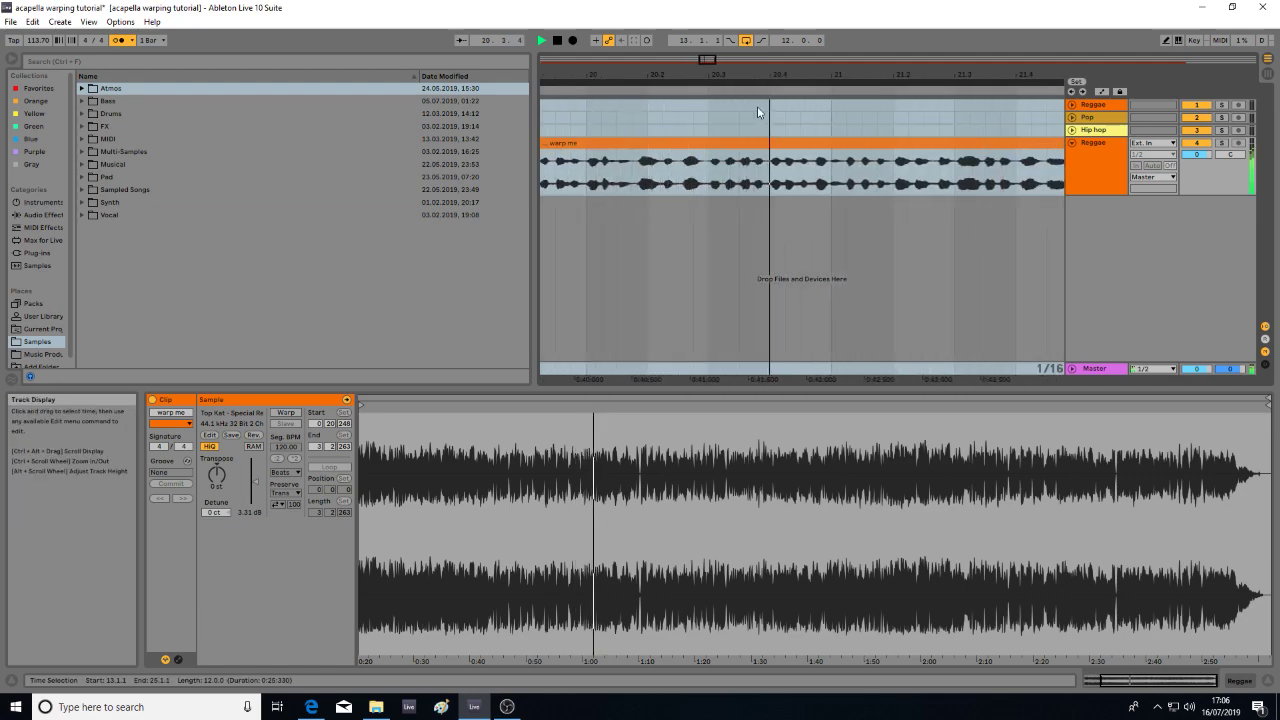
pyautogui.moveTo(904, 88); pyautogui.dragTo(403, 95)
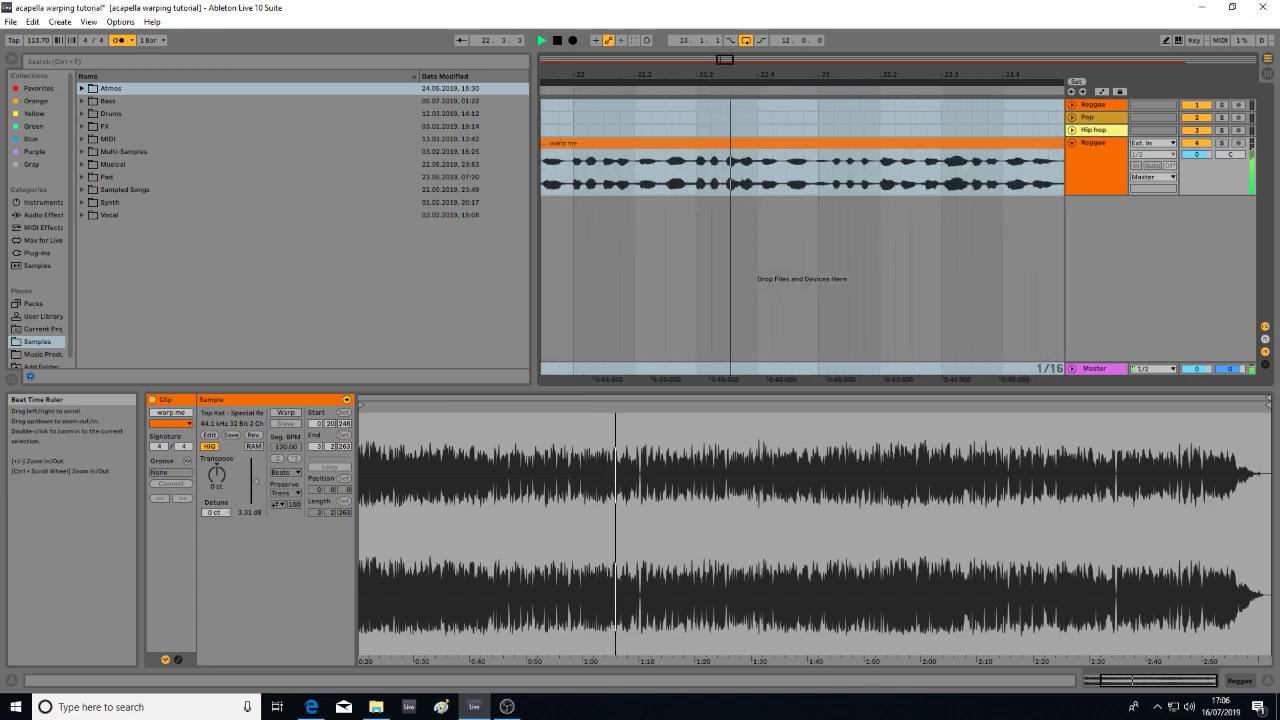
pyautogui.moveTo(910, 76); pyautogui.dragTo(562, 69)
pyautogui.moveTo(915, 83); pyautogui.dragTo(1025, 83)
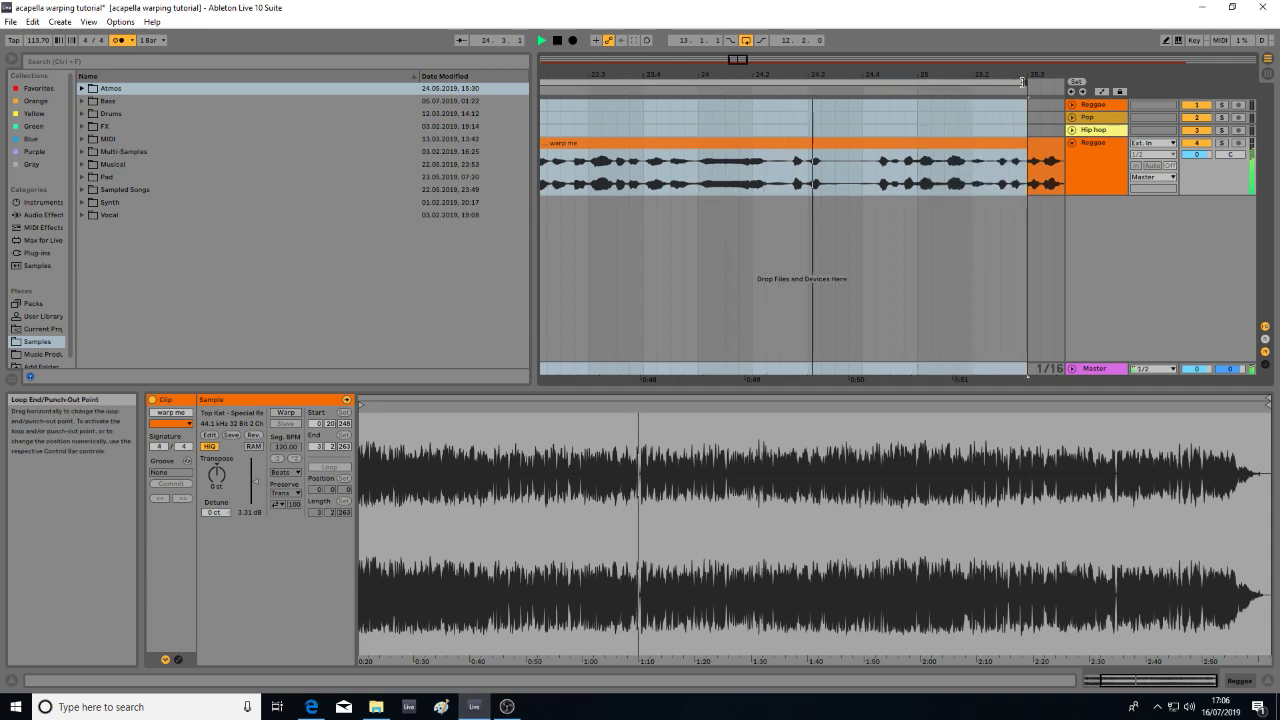
pyautogui.press('space')
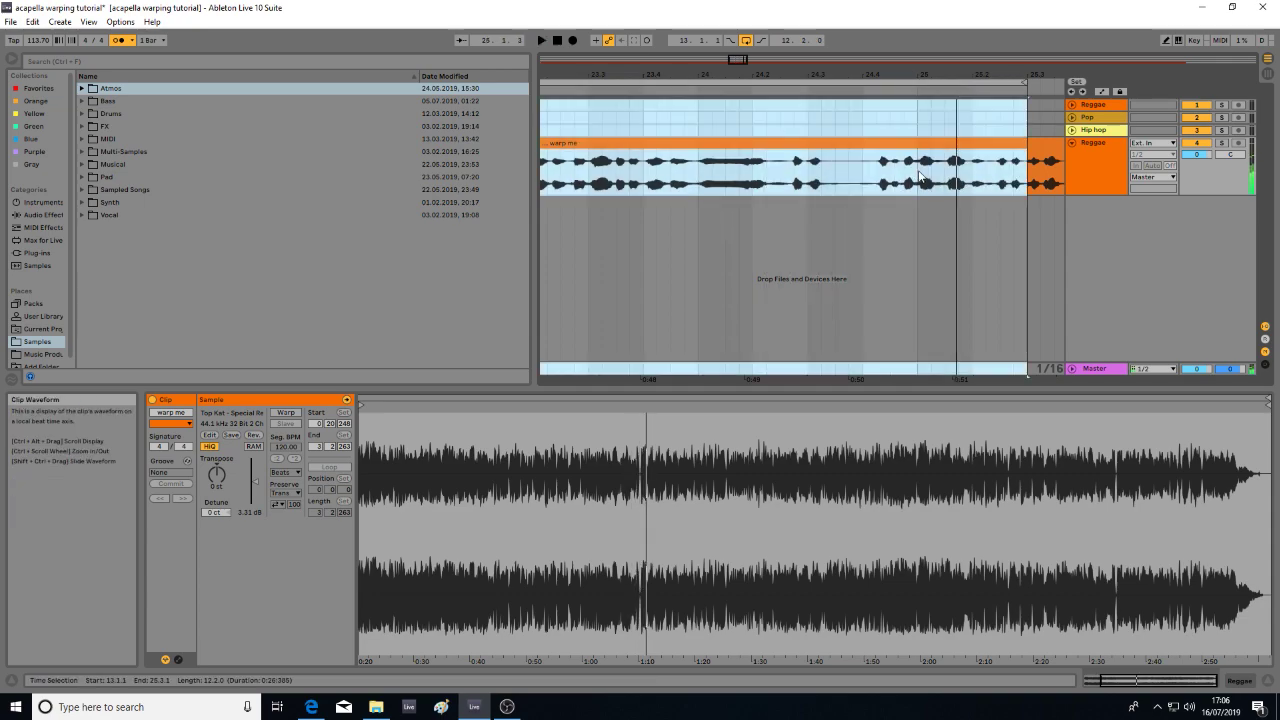
# - Align the vocal with the grid at 25.1.1 by testing tempos of 113.71 and 113.65 BPM and settling on 113.62 BPM
pyautogui.click(918, 187)
pyautogui.moveTo(930, 70); pyautogui.dragTo(837, 184)
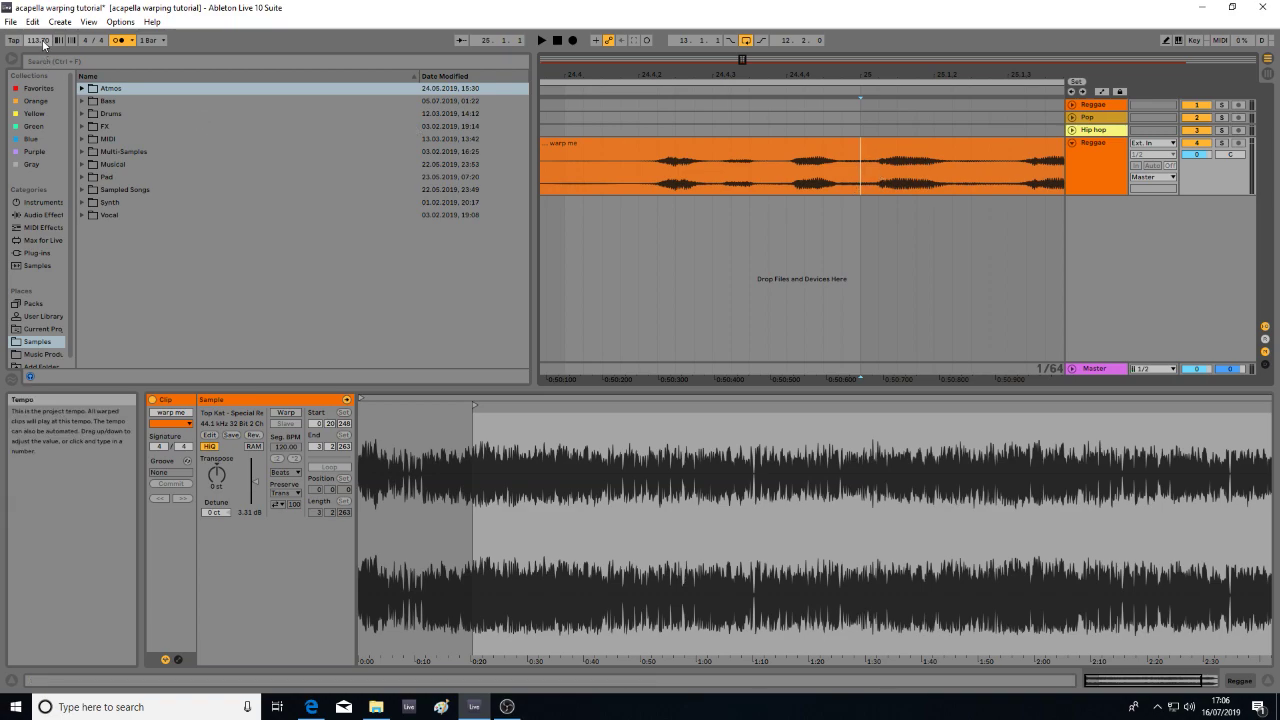
pyautogui.write('1')
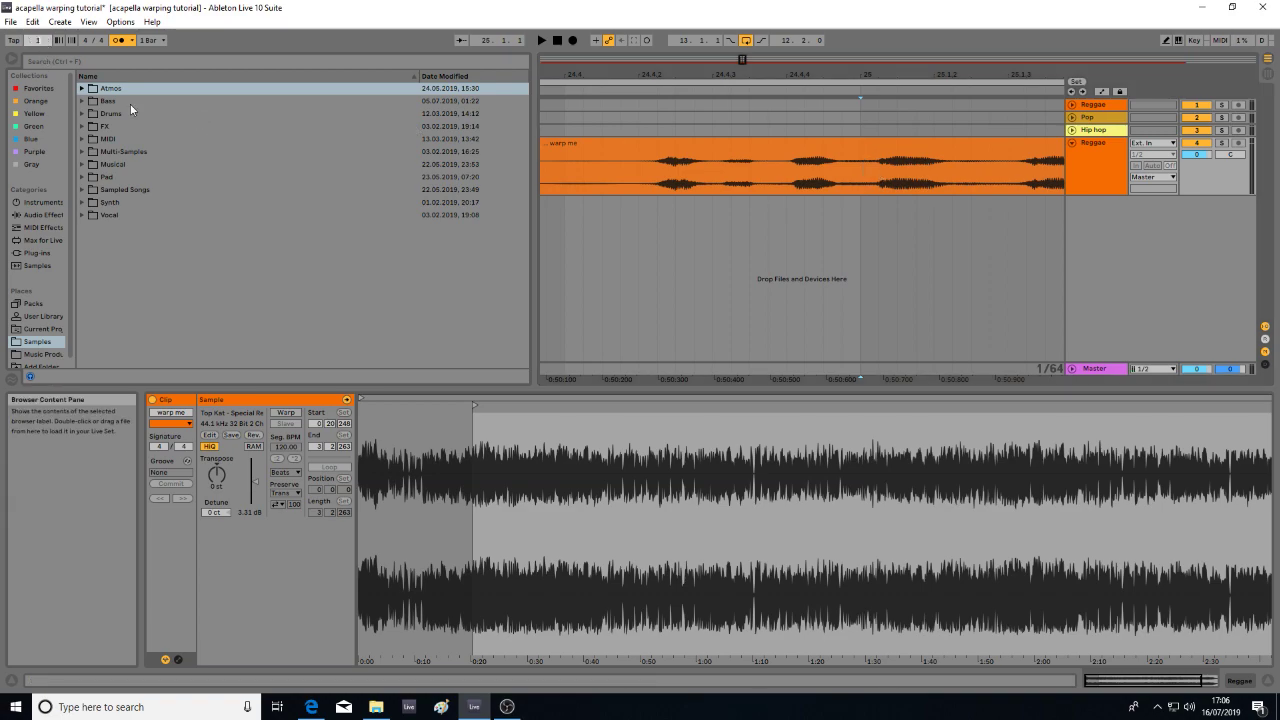
pyautogui.write('13.71')
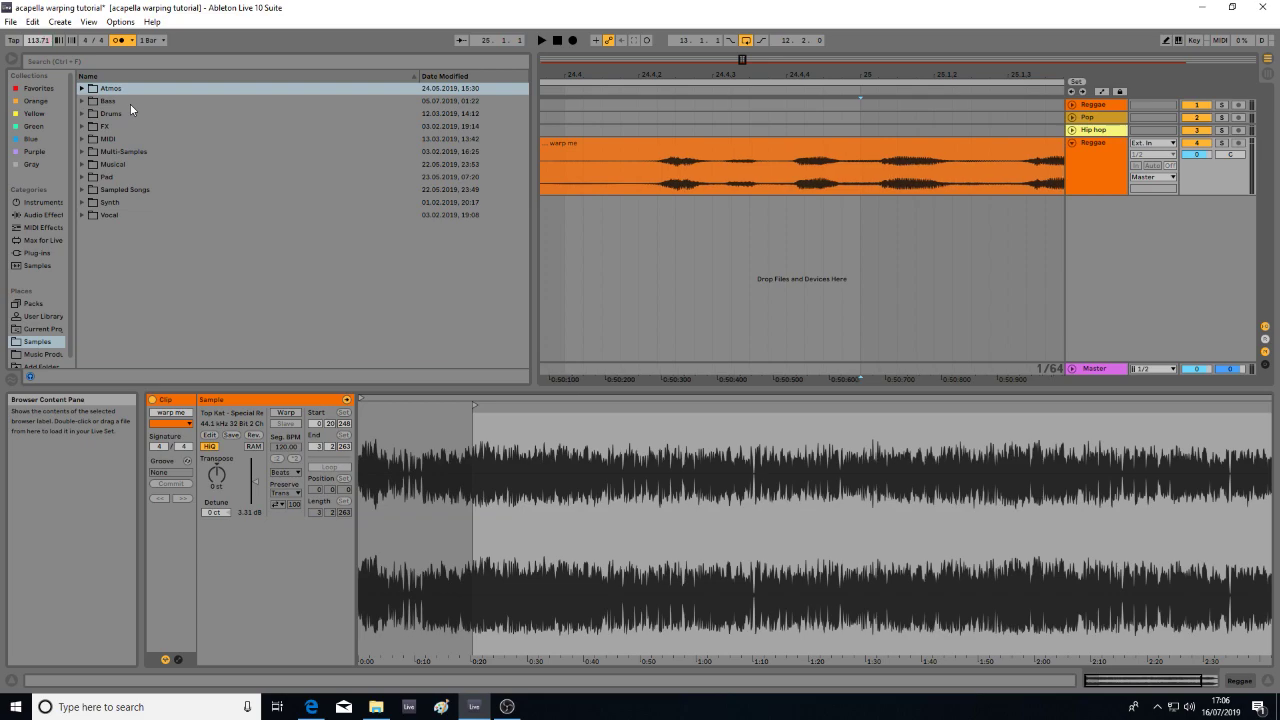
pyautogui.press('BackSpace')
pyautogui.press('BackSpace')
pyautogui.write('65')
pyautogui.press('Return')
pyautogui.press('BackSpace')
pyautogui.press('BackSpace')
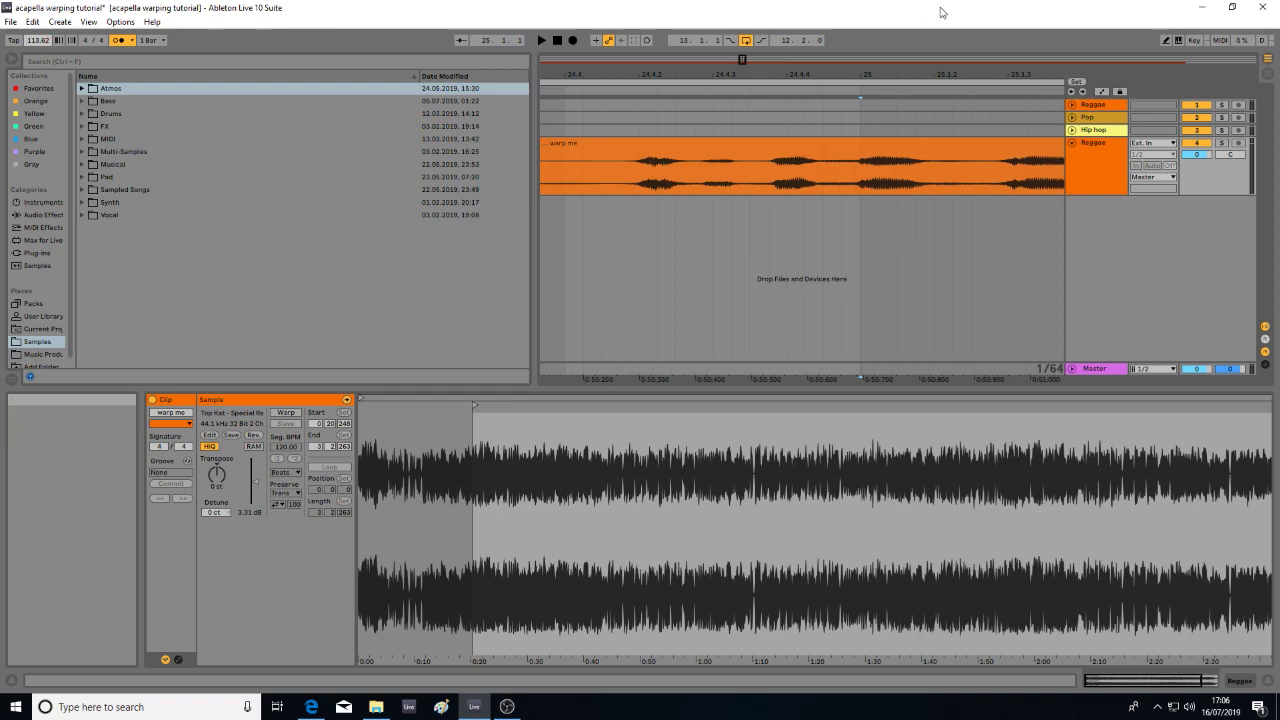
# - Audition the clip around 25.1.1 and move the loop forward to start at 25.1.1
pyautogui.moveTo(891, 75); pyautogui.dragTo(891, 58)
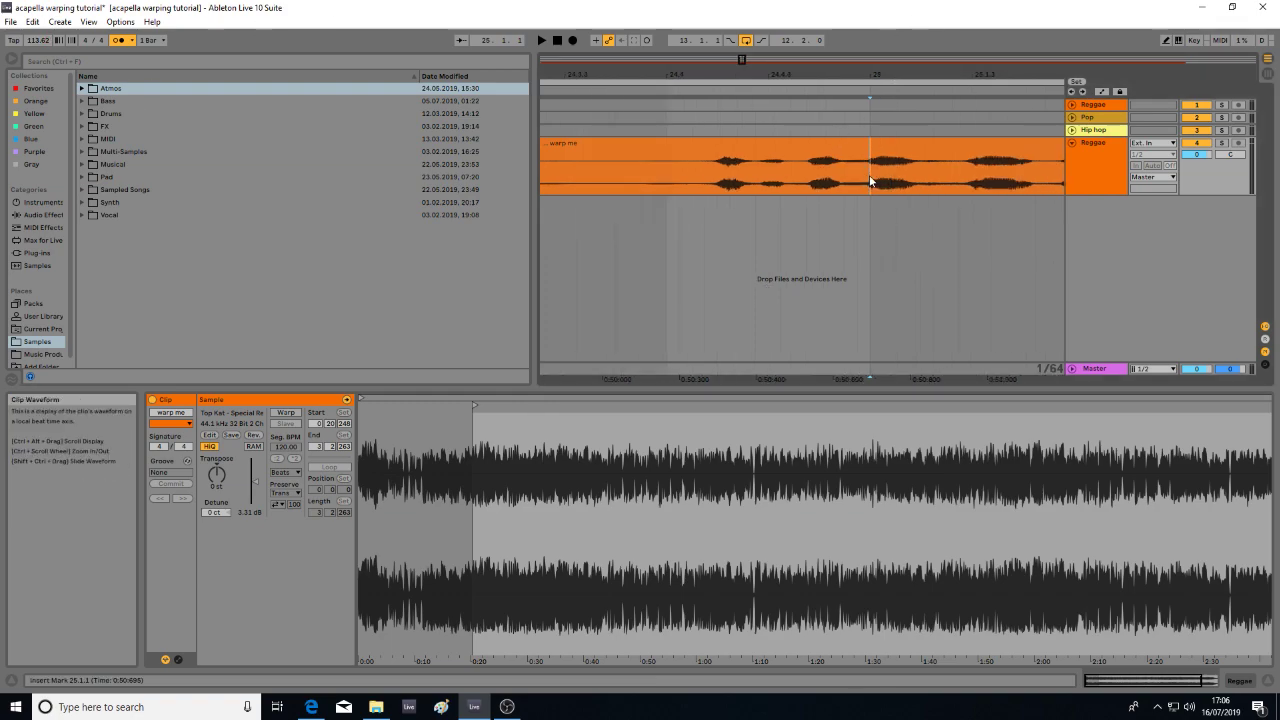
pyautogui.press('space')
pyautogui.press('space')
pyautogui.press('space')
pyautogui.press('space')
pyautogui.press('space')
pyautogui.moveTo(891, 75); pyautogui.dragTo(891, 20)
pyautogui.click(760, 83)
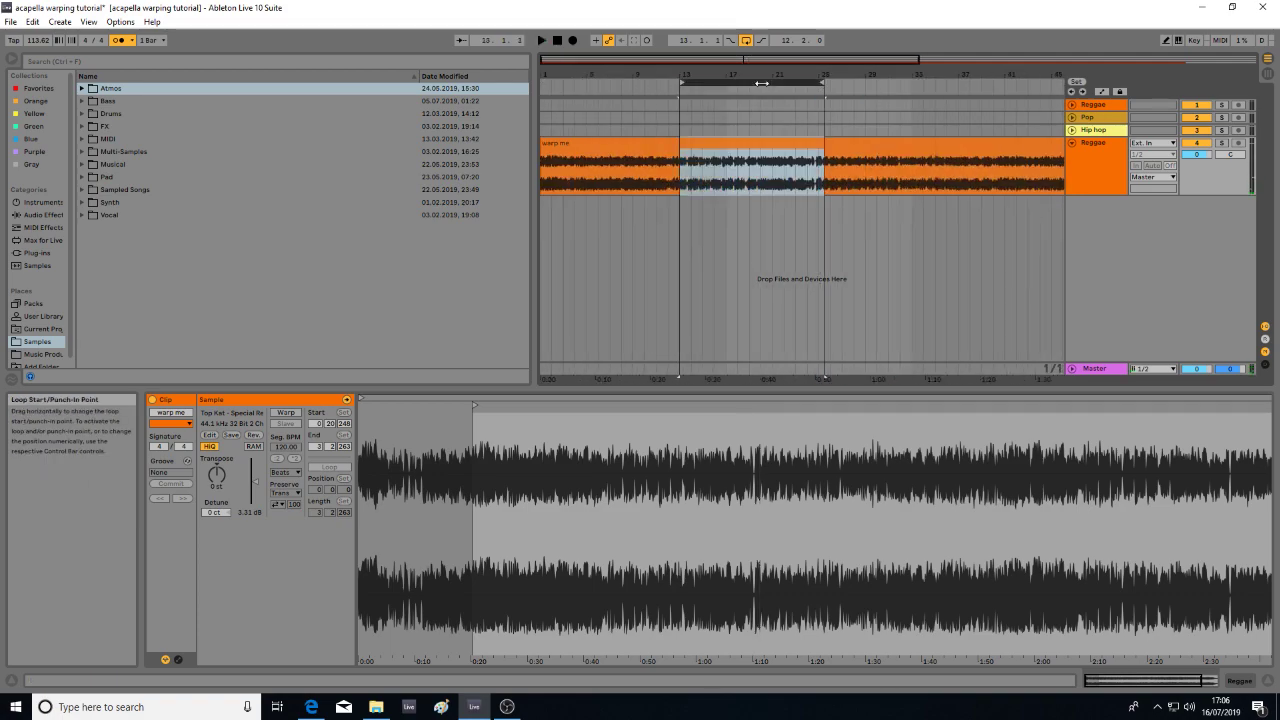
pyautogui.moveTo(772, 91); pyautogui.dragTo(967, 68)
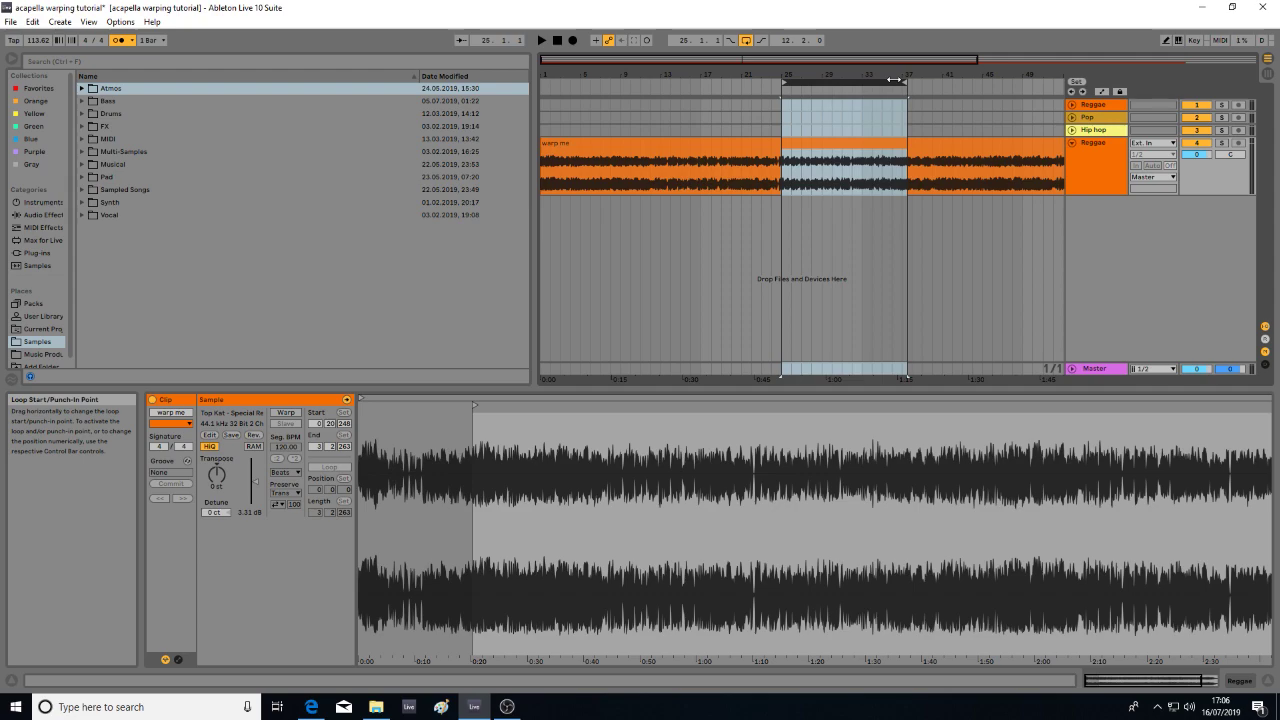
# - Play the looped section and examine how the clip's waveform lines up with the grid around bar 33
pyautogui.moveTo(885, 75); pyautogui.dragTo(885, 55)
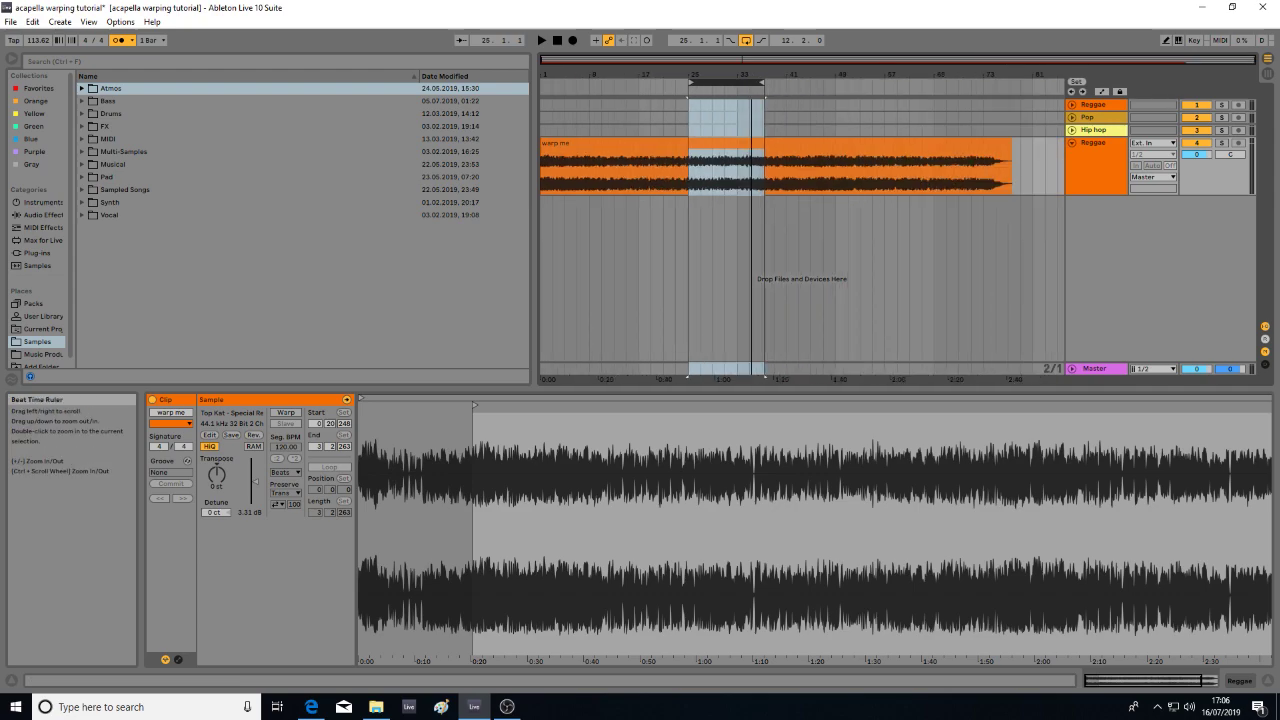
pyautogui.moveTo(752, 68); pyautogui.dragTo(752, 120)
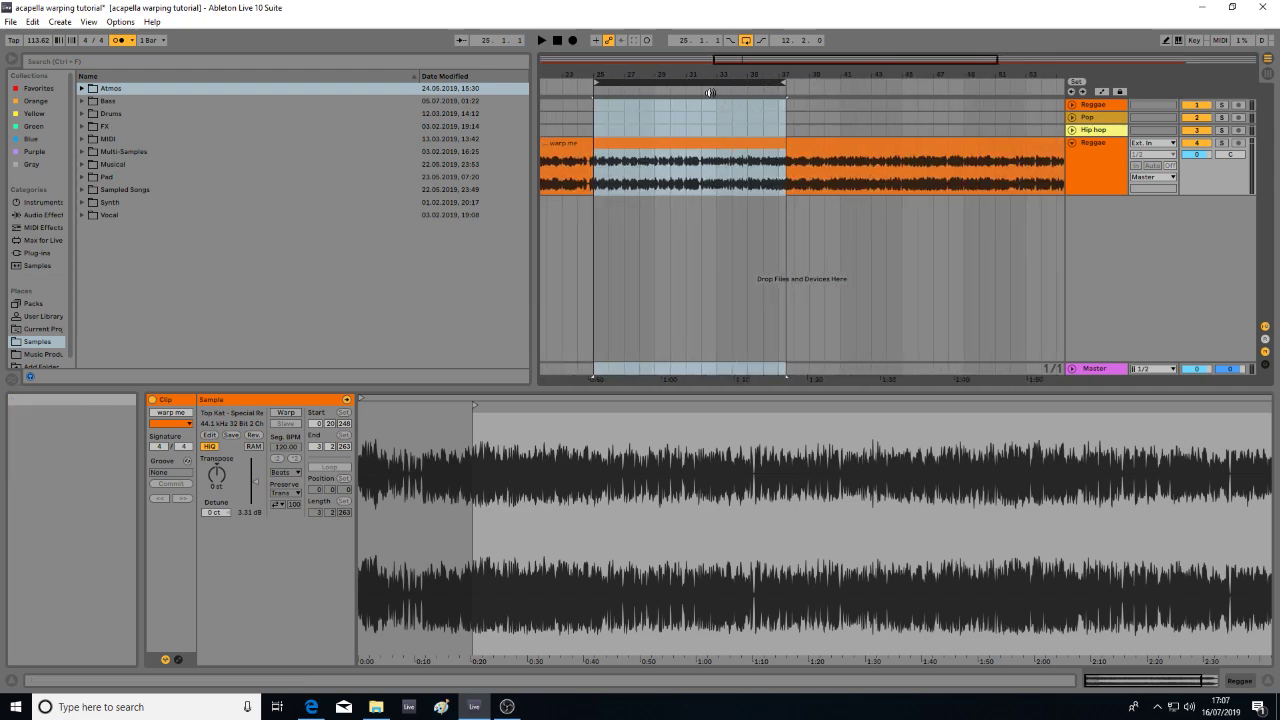
pyautogui.moveTo(724, 75); pyautogui.dragTo(724, 220)
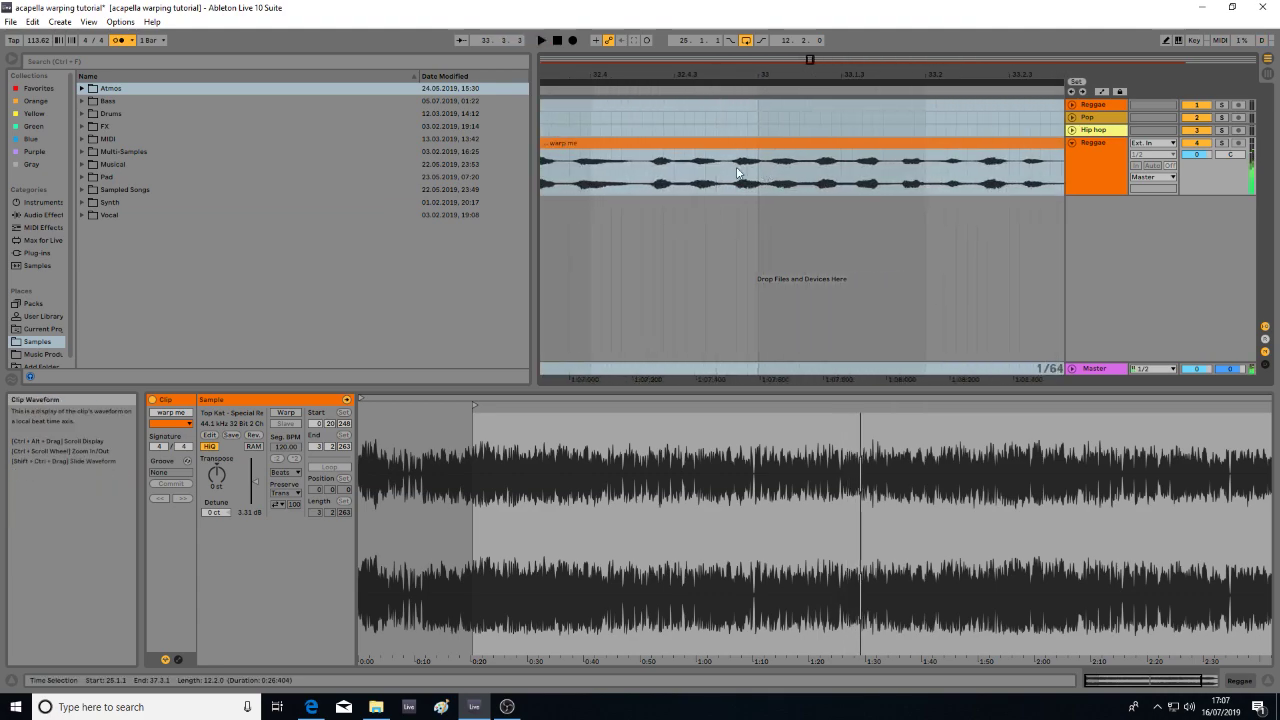
pyautogui.press('space')
pyautogui.click(737, 172)
pyautogui.press('space')
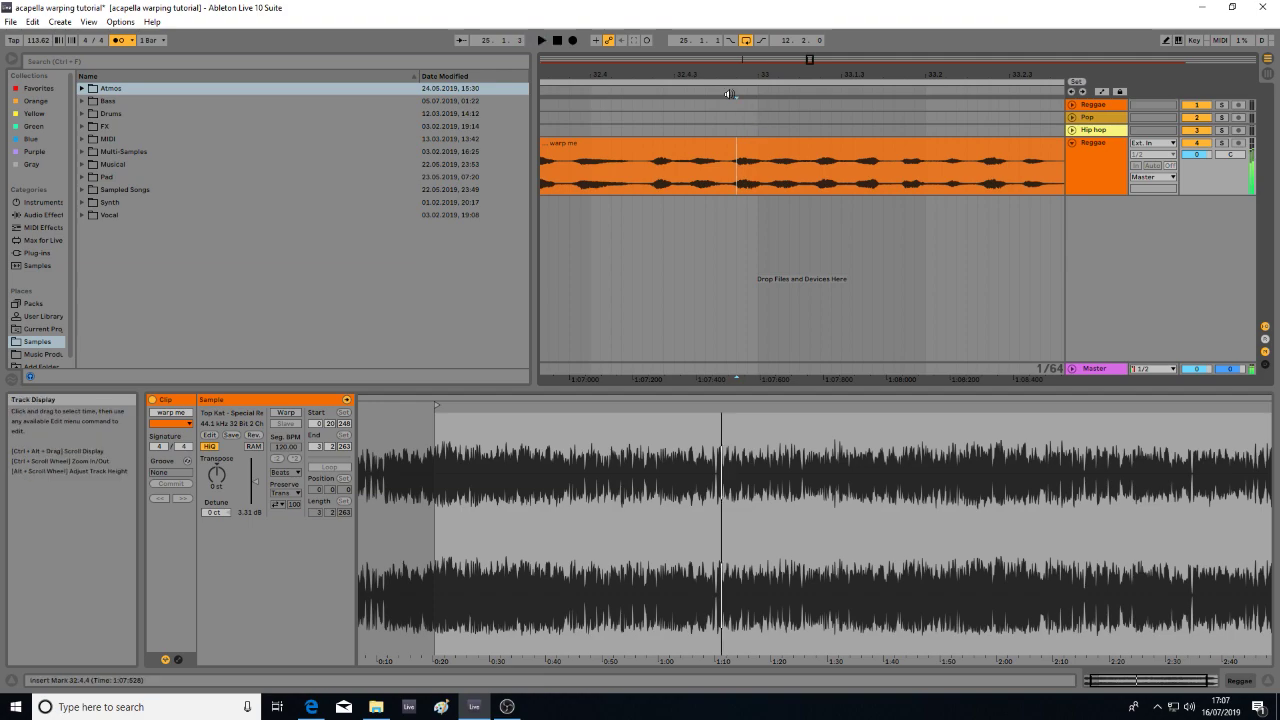
pyautogui.moveTo(800, 74); pyautogui.dragTo(738, 71)
pyautogui.press('space')
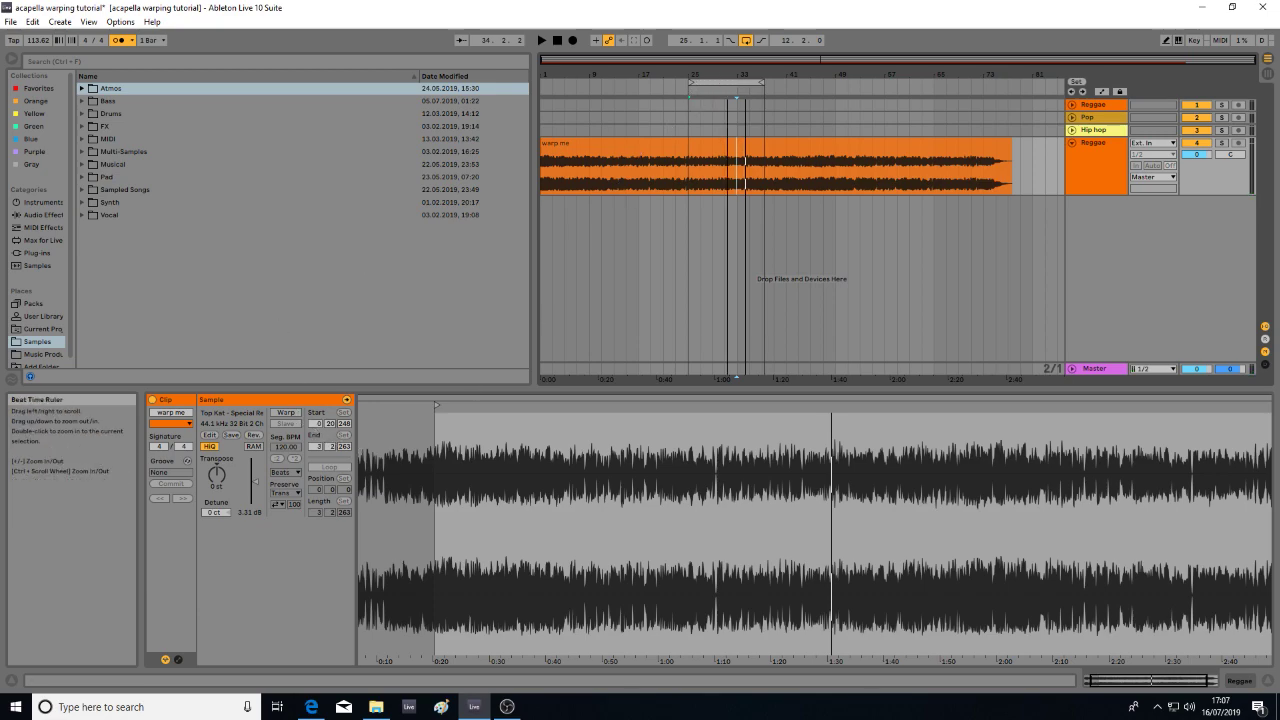
# - Move the warp me clip to 49.1.1 and extend its front edge back to the beginning of the sample
pyautogui.click(641, 147)
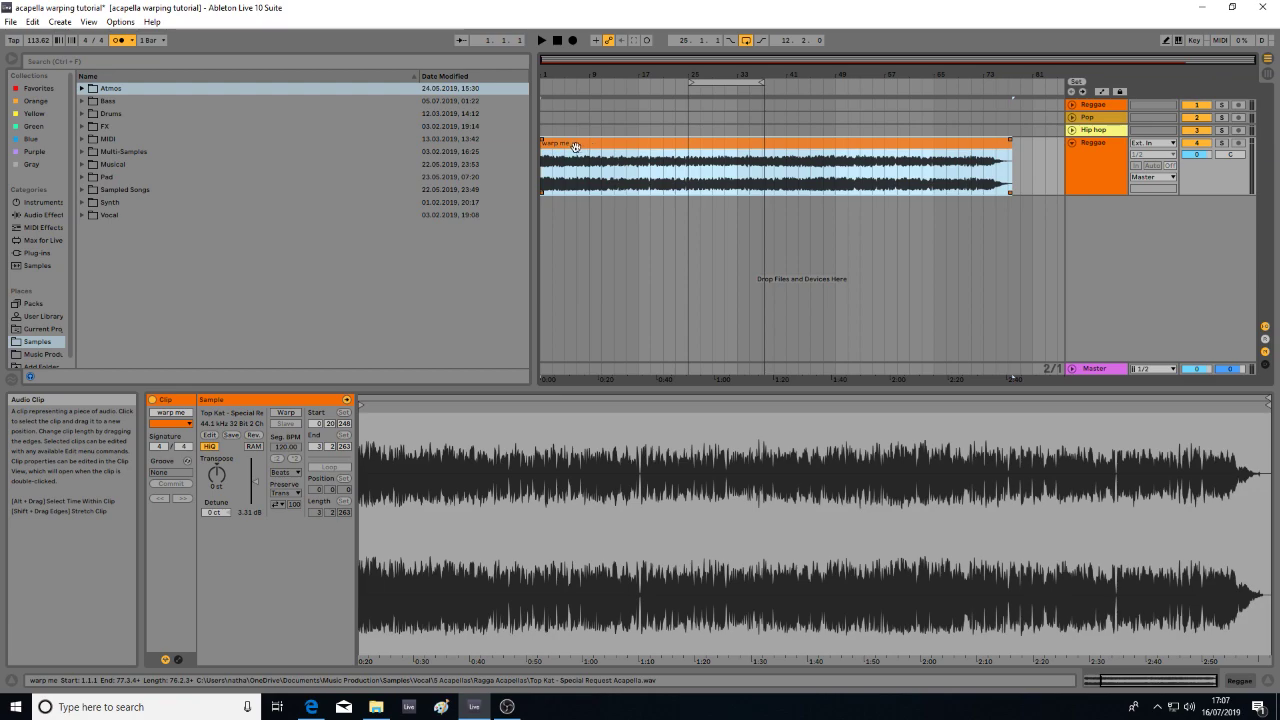
pyautogui.moveTo(566, 145); pyautogui.dragTo(860, 163)
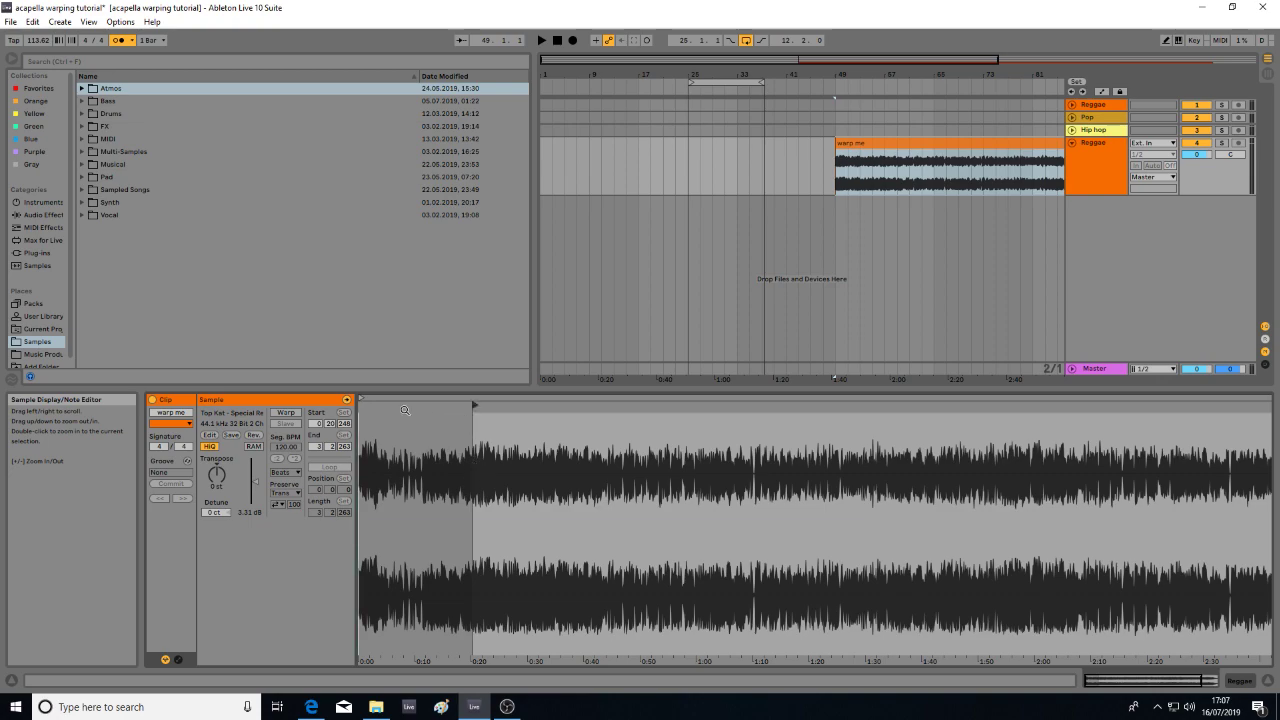
pyautogui.moveTo(887, 147); pyautogui.dragTo(726, 150)
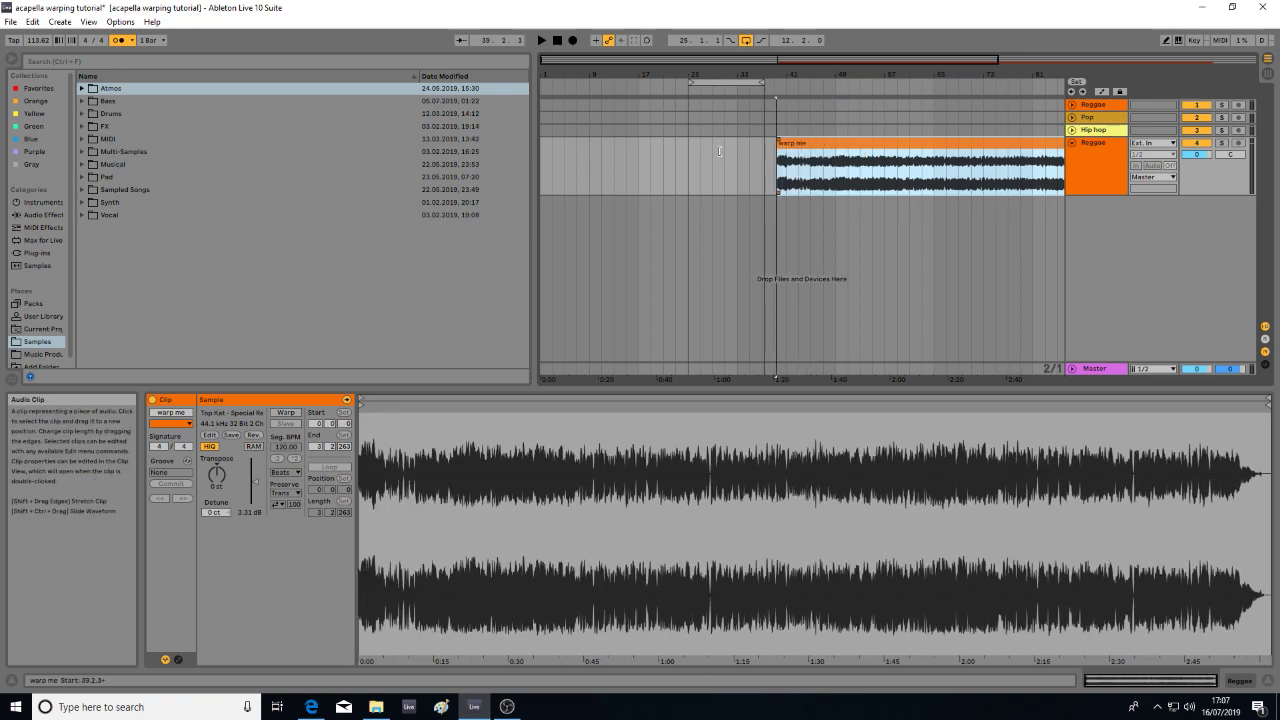
# - Trim the front of the warp me clip to 41.1.1 and play it from there
pyautogui.moveTo(792, 75); pyautogui.dragTo(791, 125)
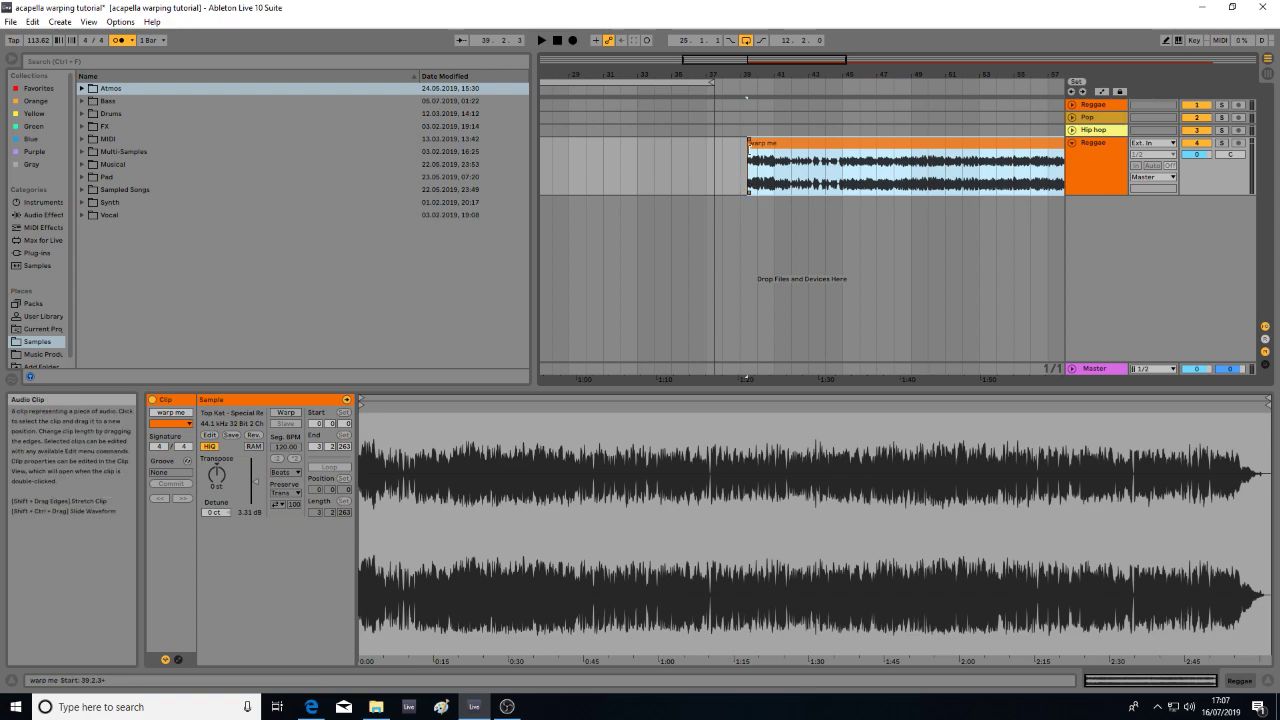
pyautogui.moveTo(759, 75); pyautogui.dragTo(793, 148)
pyautogui.press('space')
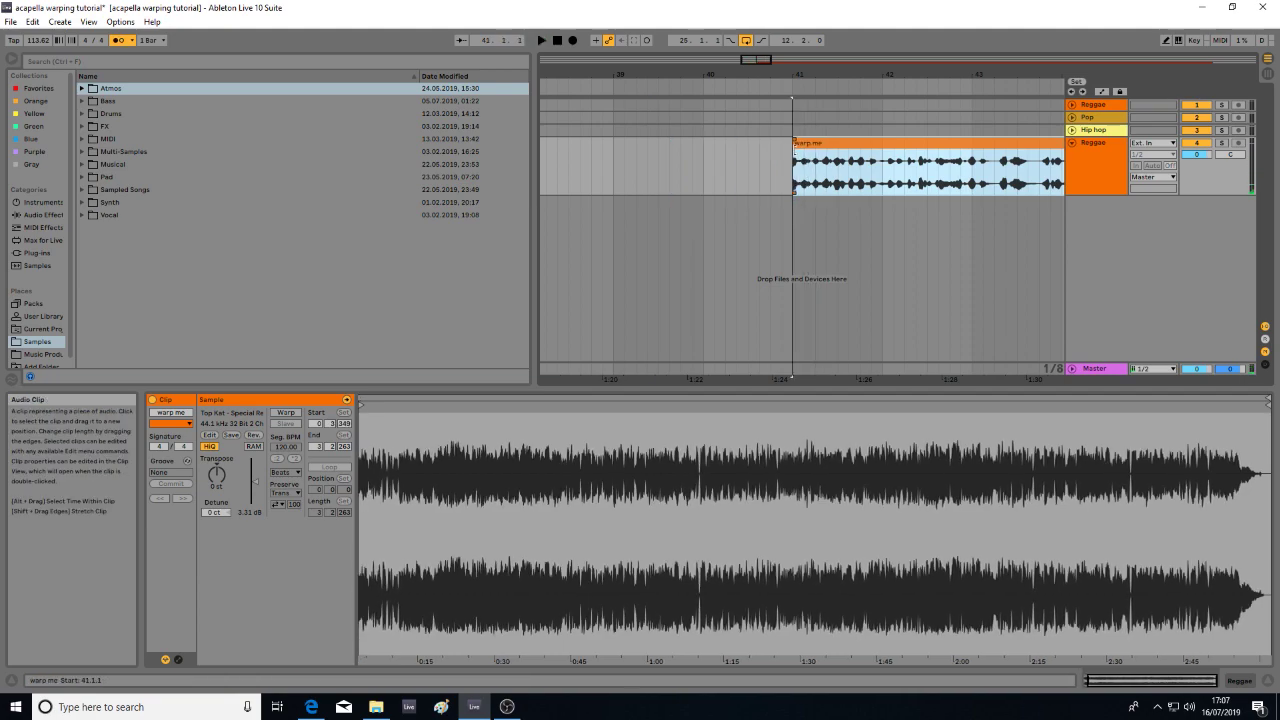
pyautogui.press('space')
pyautogui.moveTo(810, 75); pyautogui.dragTo(798, 38)
pyautogui.moveTo(640, 76); pyautogui.dragTo(640, 100)
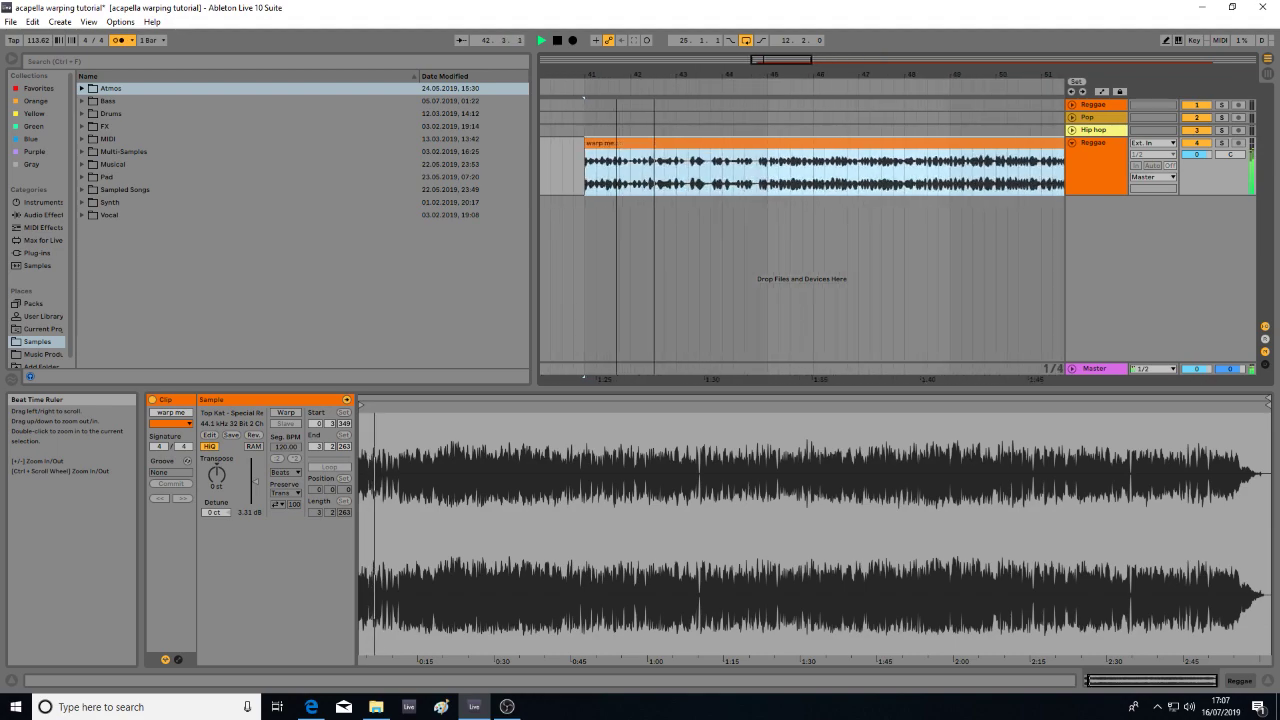
# - Listen on through the opening phrases and trim the front of the warp me clip to 45.1.1
pyautogui.click(648, 172)
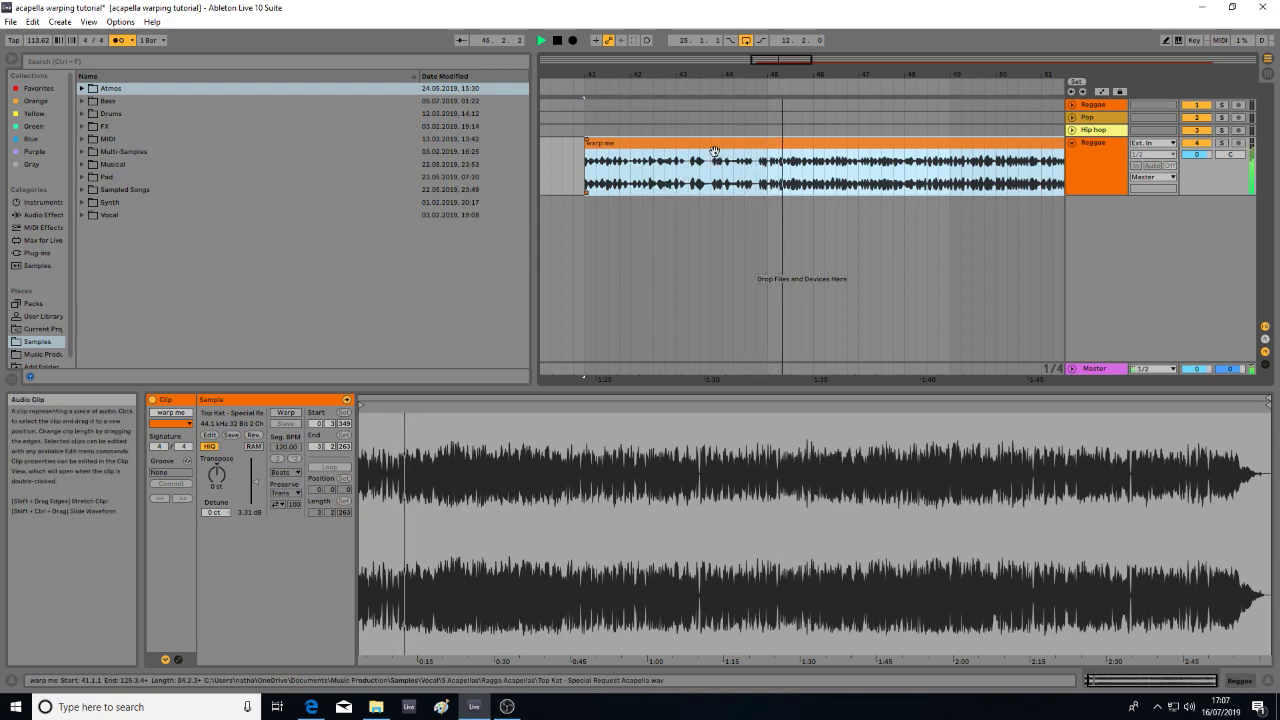
pyautogui.press('space')
pyautogui.moveTo(587, 148); pyautogui.dragTo(816, 152)
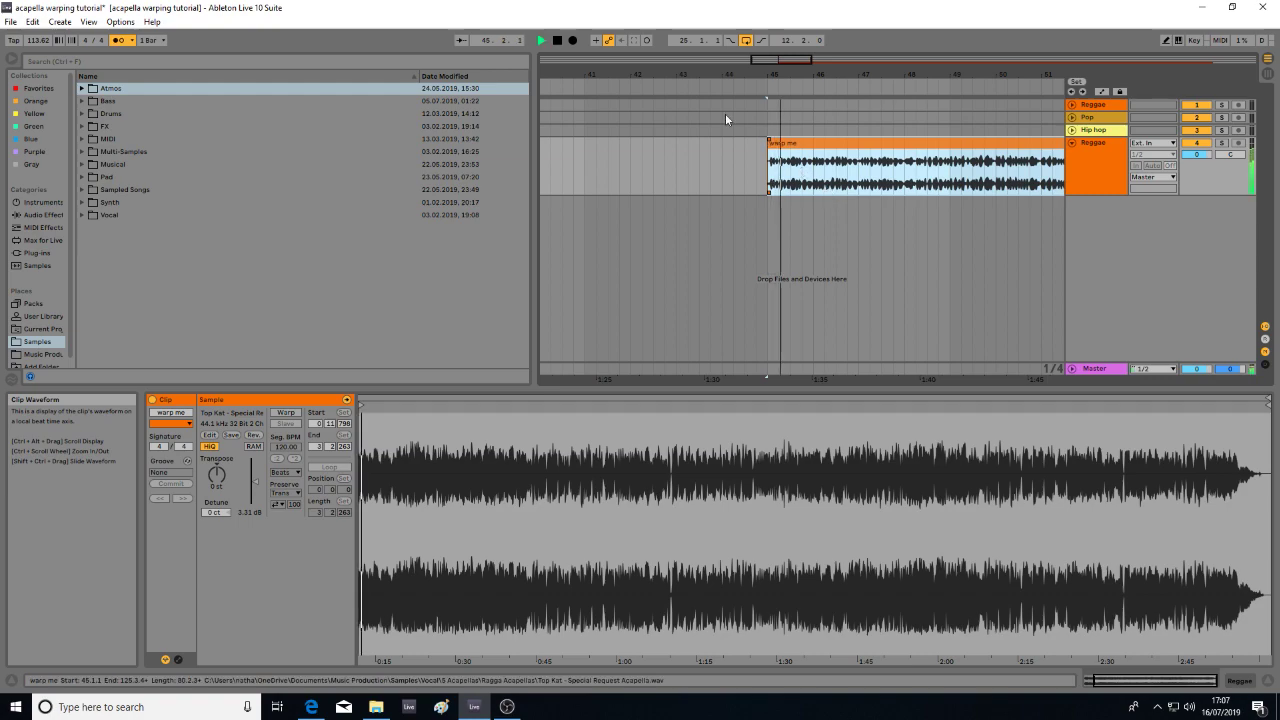
# - Play the warp me clip from its start at bar 45 and from bar 49, comparing the vocal with the grid
pyautogui.moveTo(768, 72); pyautogui.dragTo(768, 72)
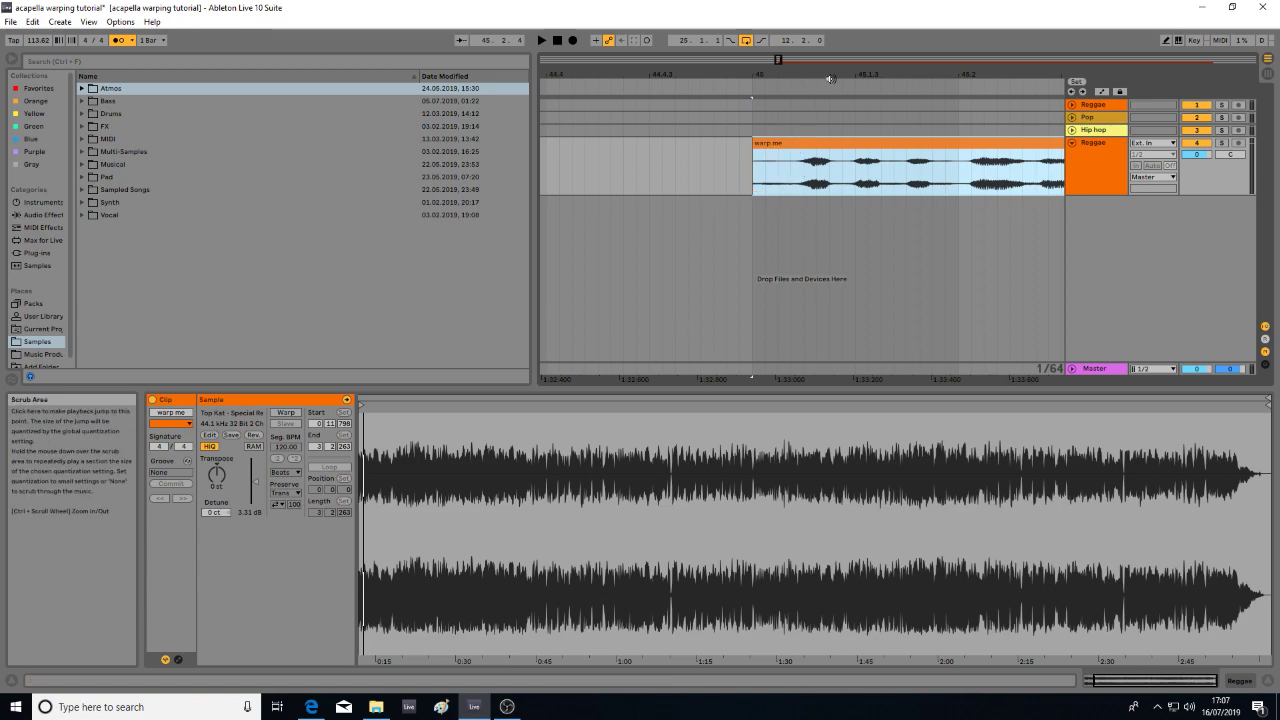
pyautogui.moveTo(831, 79); pyautogui.dragTo(831, 79)
pyautogui.click(795, 178)
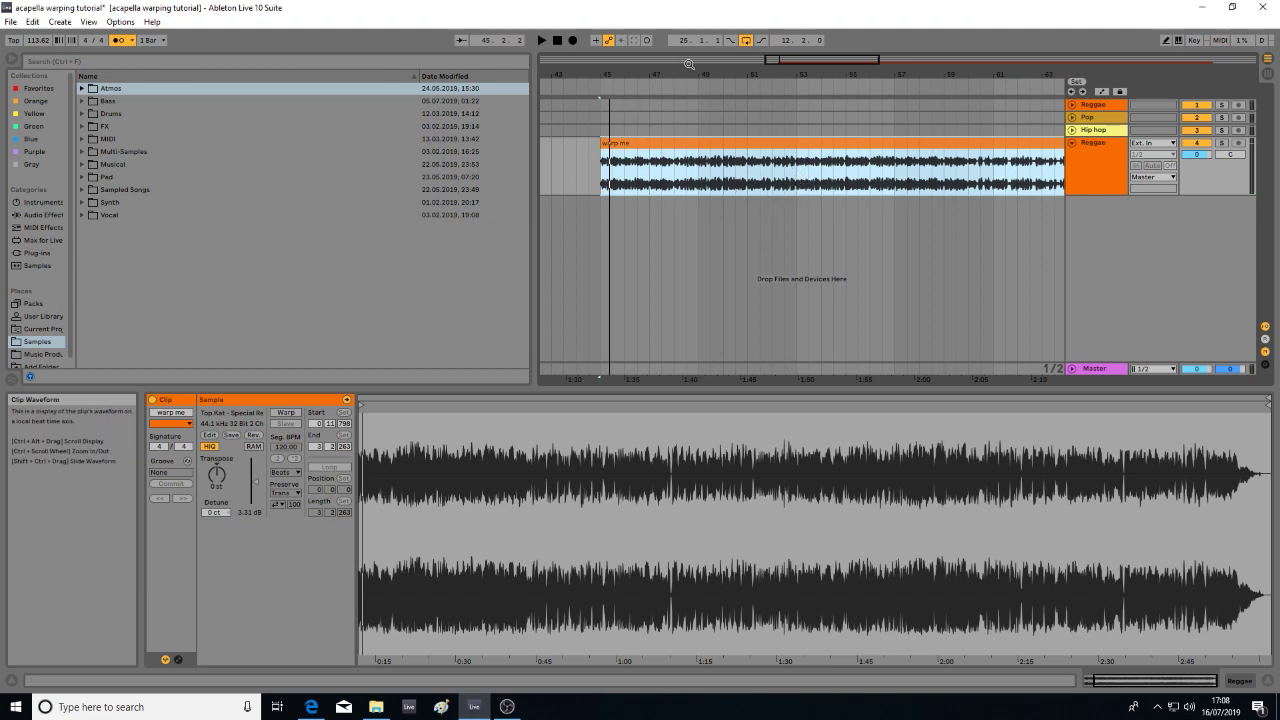
pyautogui.click(701, 172)
pyautogui.press('space')
pyautogui.press('space')
pyautogui.moveTo(701, 76); pyautogui.dragTo(760, 76)
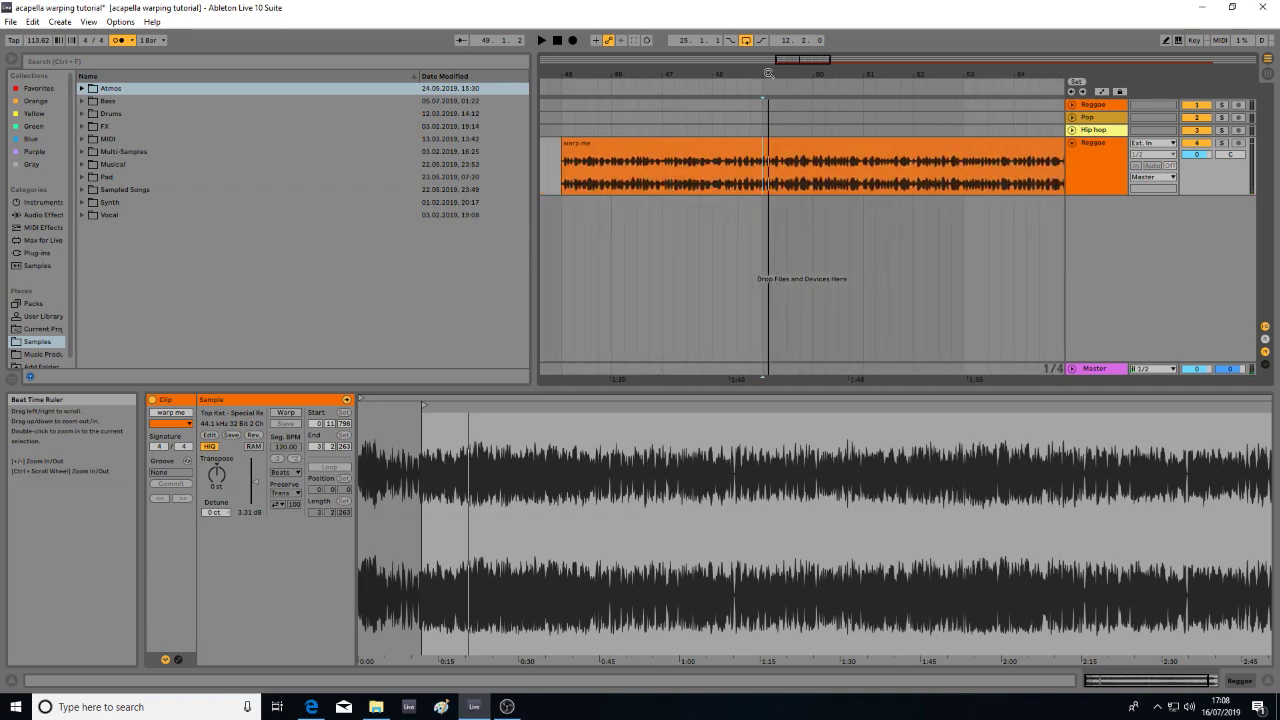
# - Try trimming the front of the warp me clip to 45.2.1
pyautogui.click(567, 147)
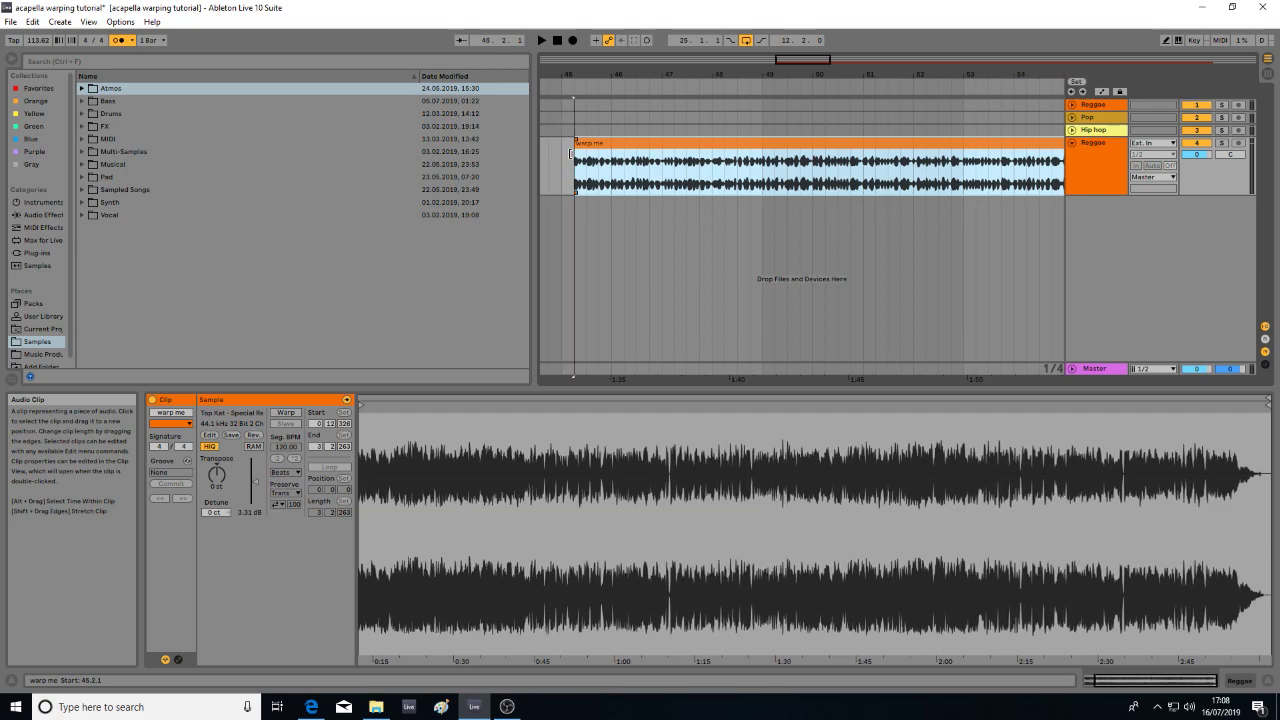
pyautogui.moveTo(563, 75); pyautogui.dragTo(570, 40)
# - Play the warp me clip near its end around bar 113 to check whether the vocal stays on the grid
pyautogui.moveTo(789, 77); pyautogui.dragTo(789, 50)
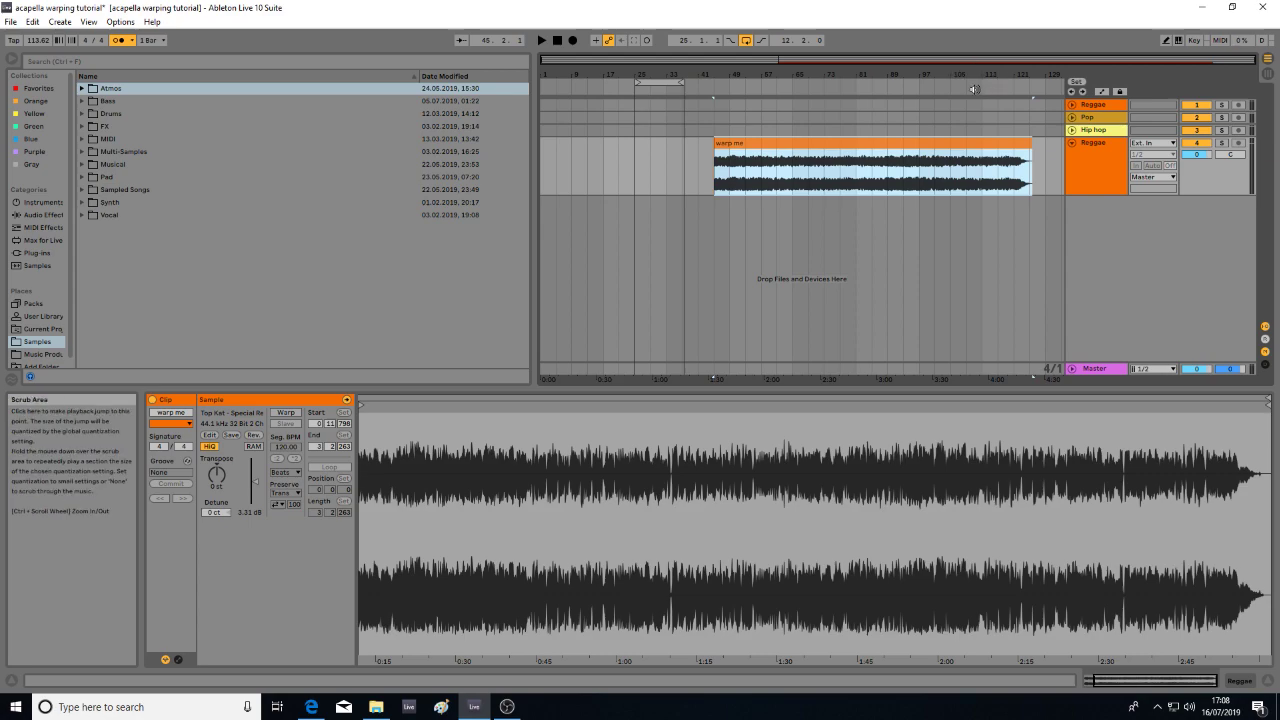
pyautogui.scroll(2, 990, 92)
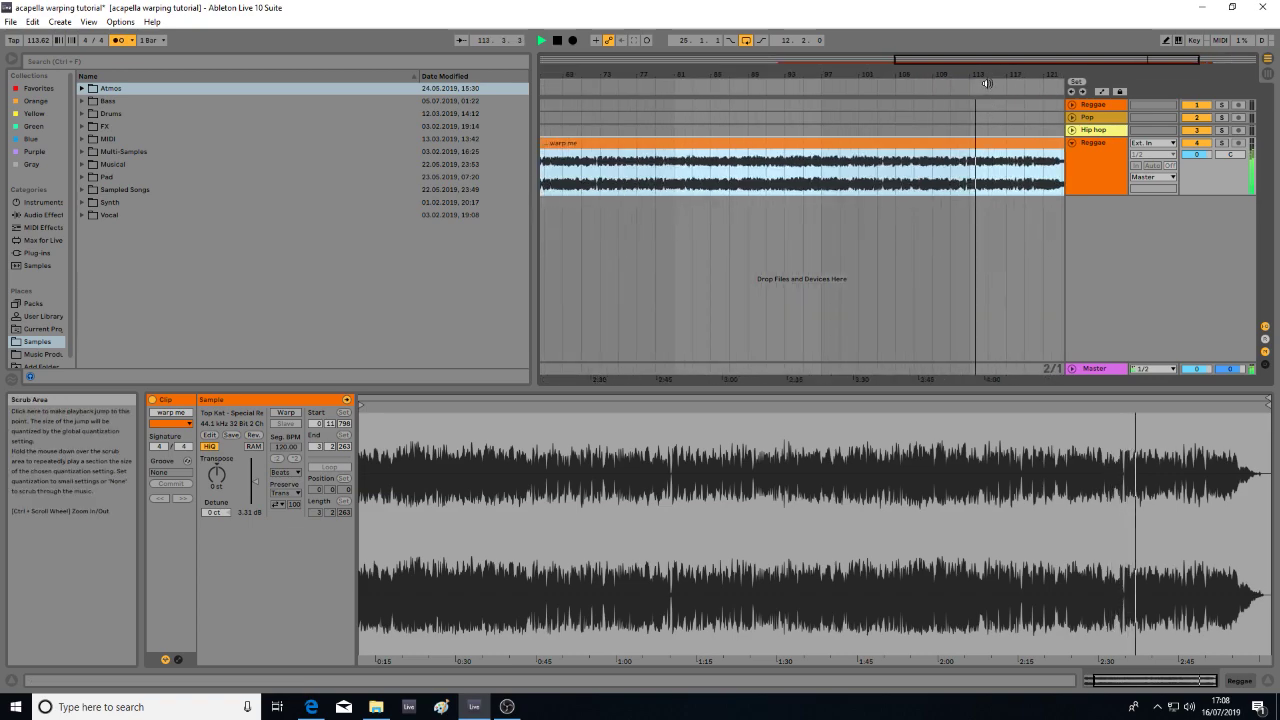
pyautogui.press('space')
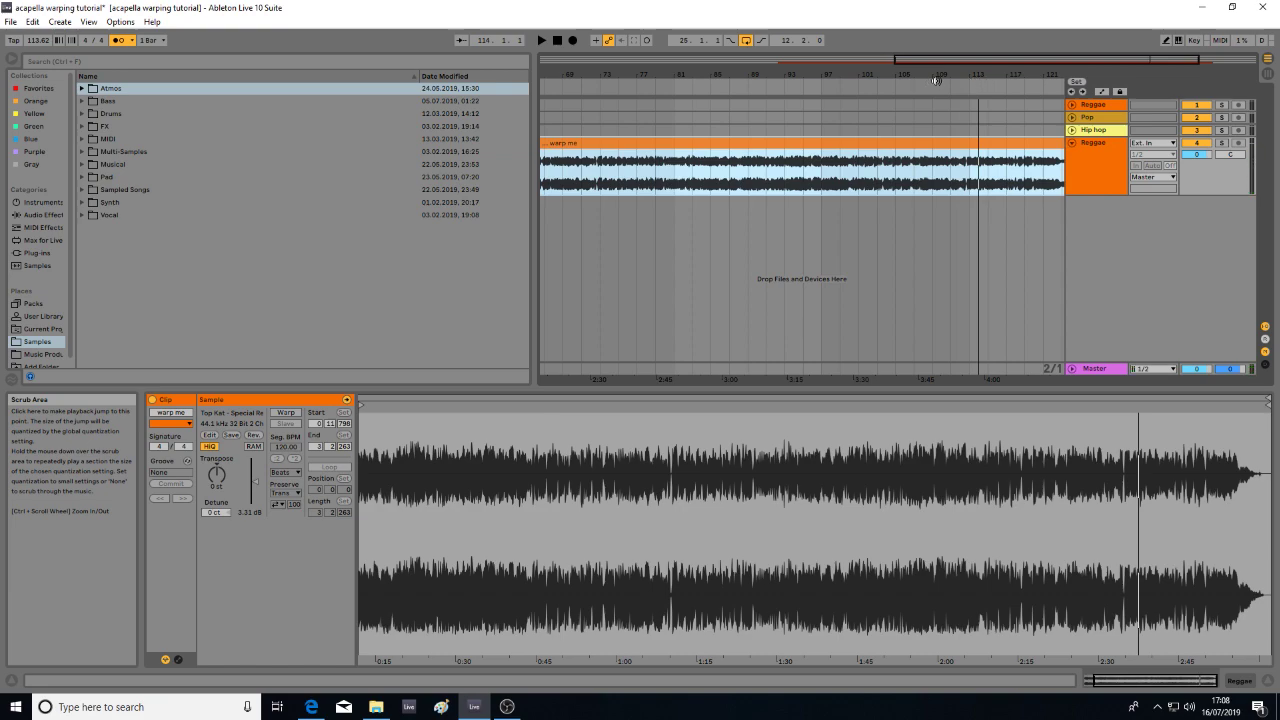
pyautogui.moveTo(959, 74); pyautogui.dragTo(957, 18)
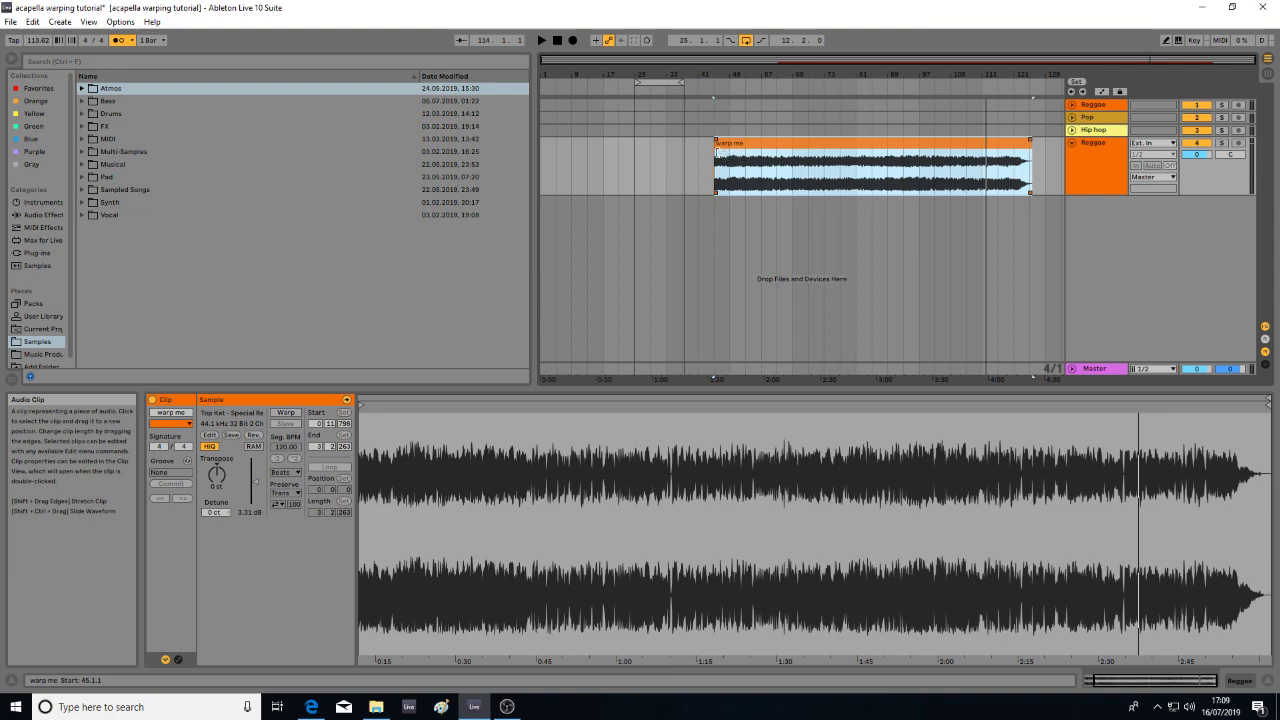
# - Trim the front of the warp me clip to 49.1.1 and turn on warping for it
pyautogui.moveTo(717, 152); pyautogui.dragTo(729, 156)
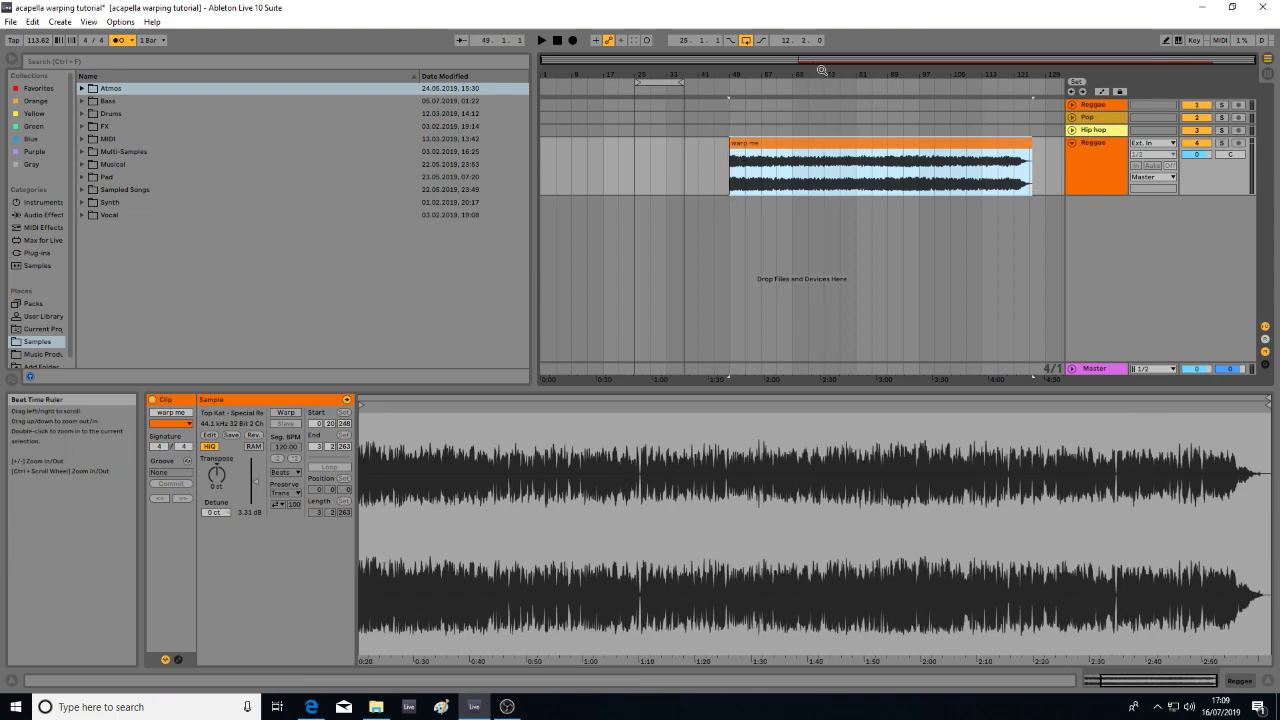
pyautogui.click(290, 414)
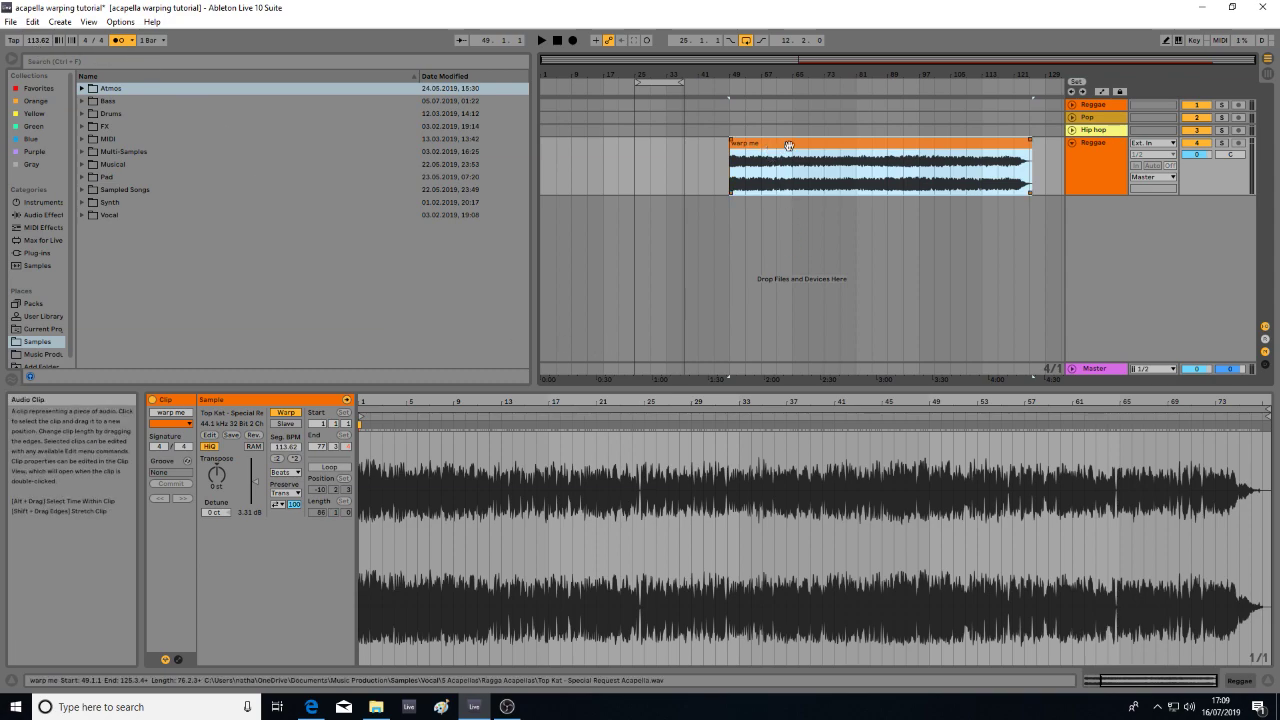
pyautogui.moveTo(773, 73); pyautogui.dragTo(773, 73)
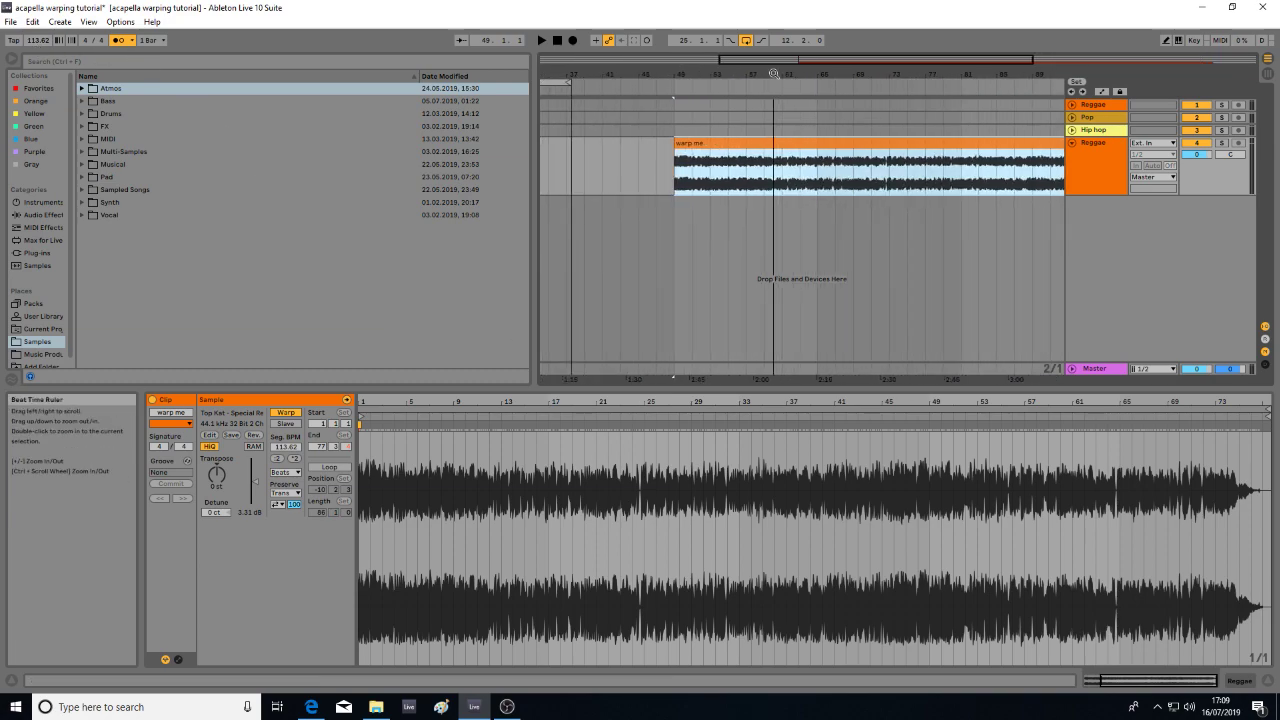
# - Play the warped clip from its start, then around bars 53 and 57, checking the vocal's timing against the grid
pyautogui.moveTo(656, 400); pyautogui.dragTo(771, 397)
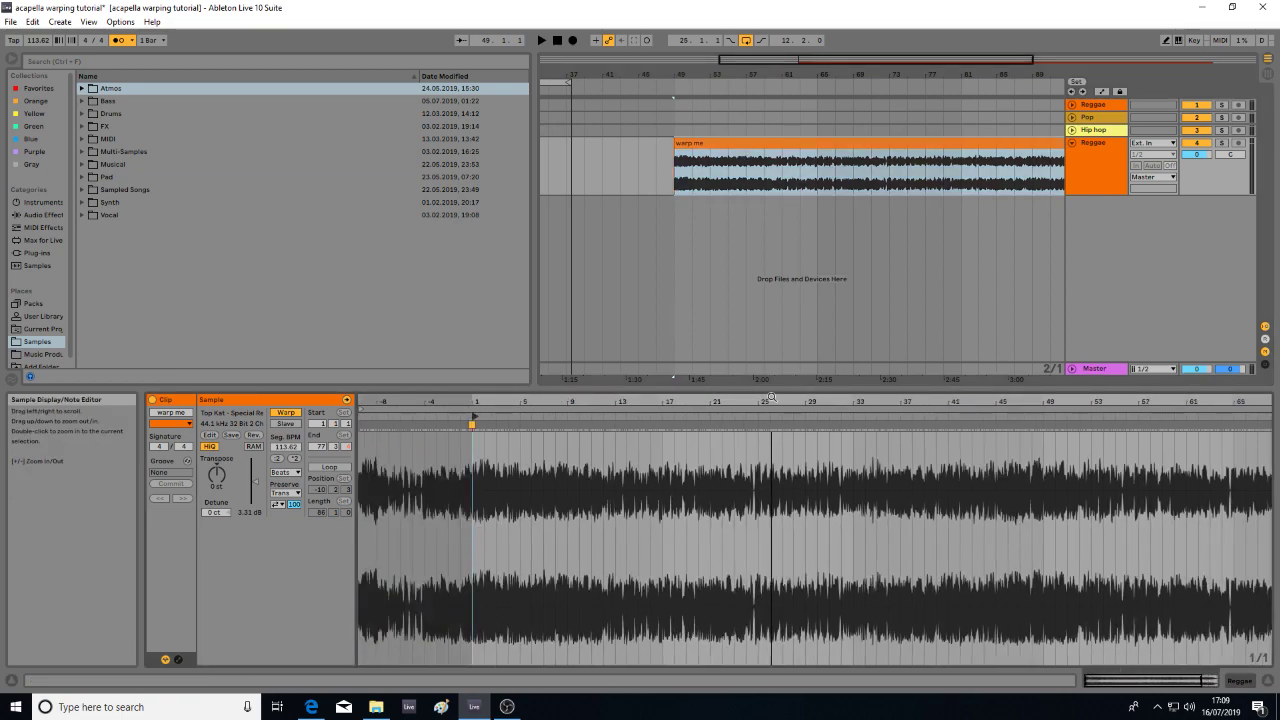
pyautogui.press('space')
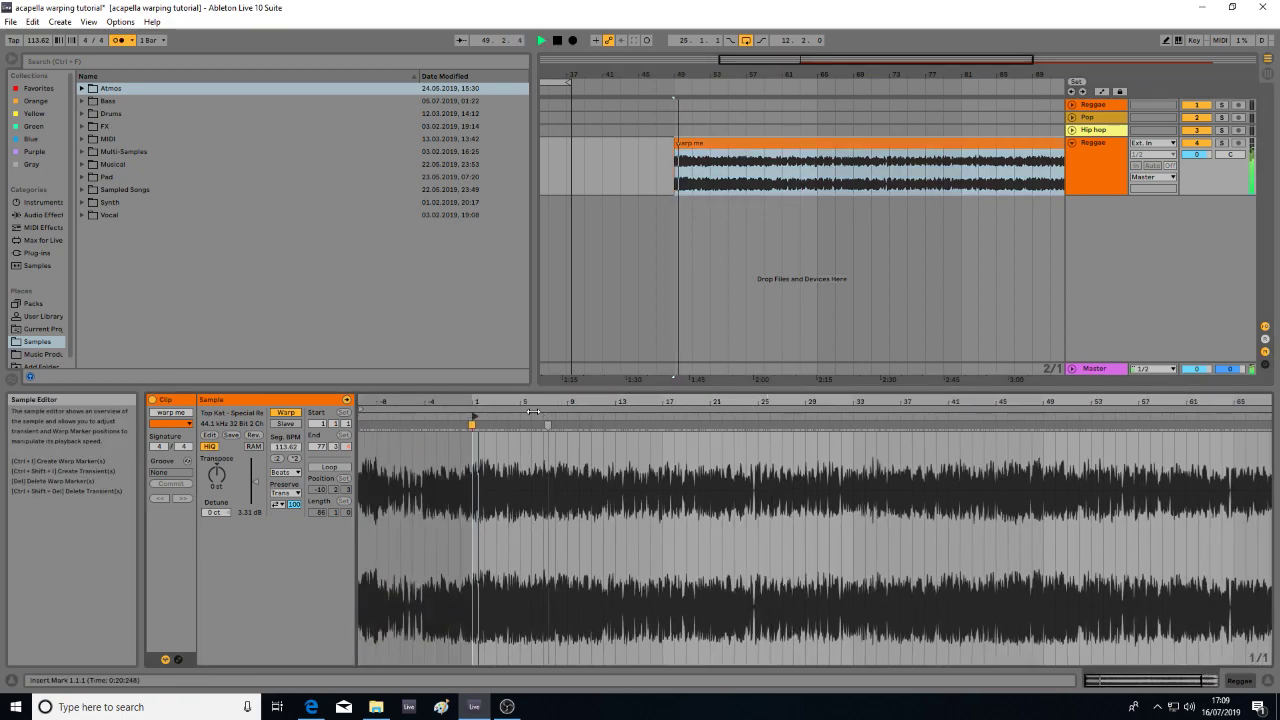
pyautogui.moveTo(706, 74); pyautogui.dragTo(706, 85)
pyautogui.click(733, 190)
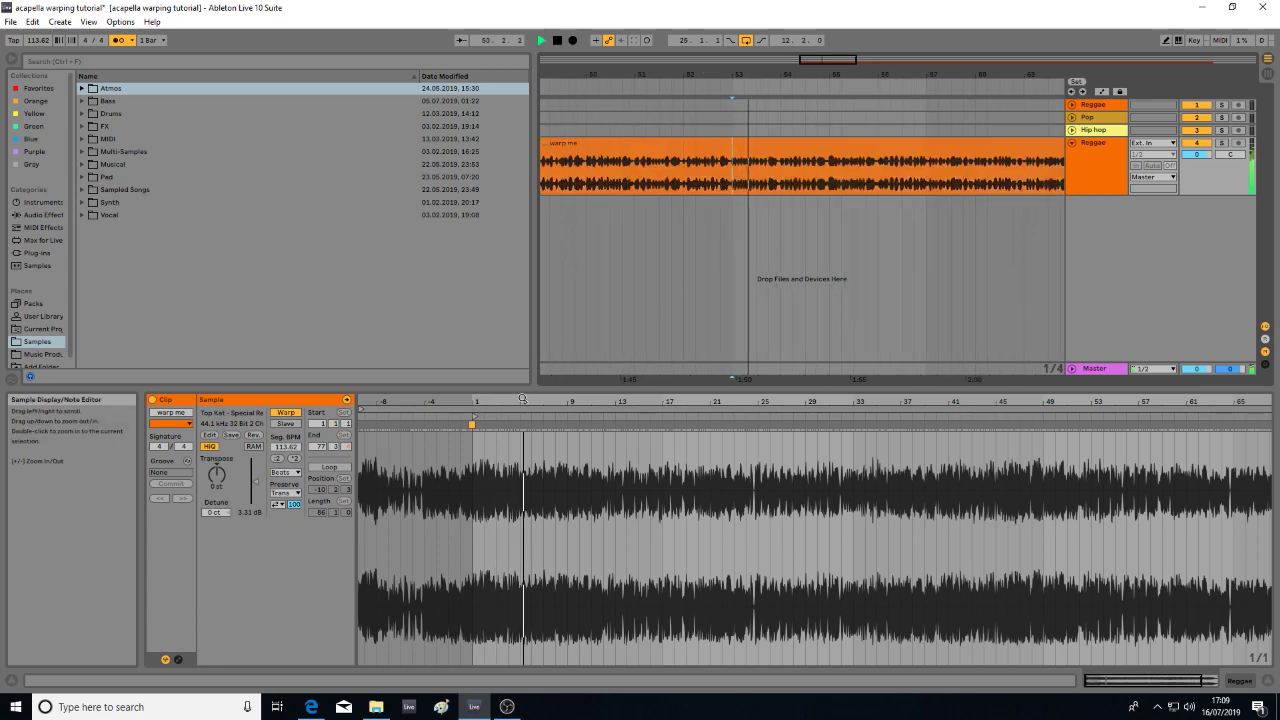
pyautogui.moveTo(938, 75); pyautogui.dragTo(851, 75)
pyautogui.click(813, 181)
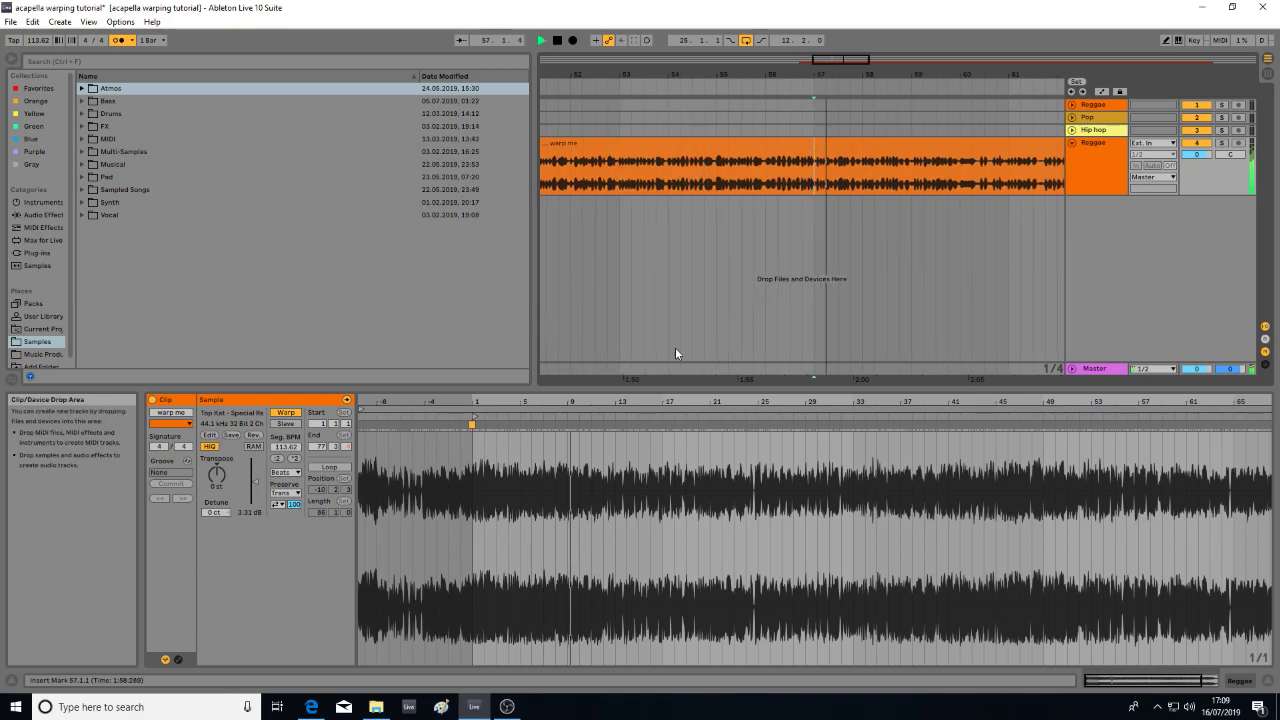
# - Audition the sample from bar 13 up to bar 25 and anchor the vocal's downbeat with a warp marker at 25.1.1
pyautogui.moveTo(568, 399); pyautogui.dragTo(599, 400)
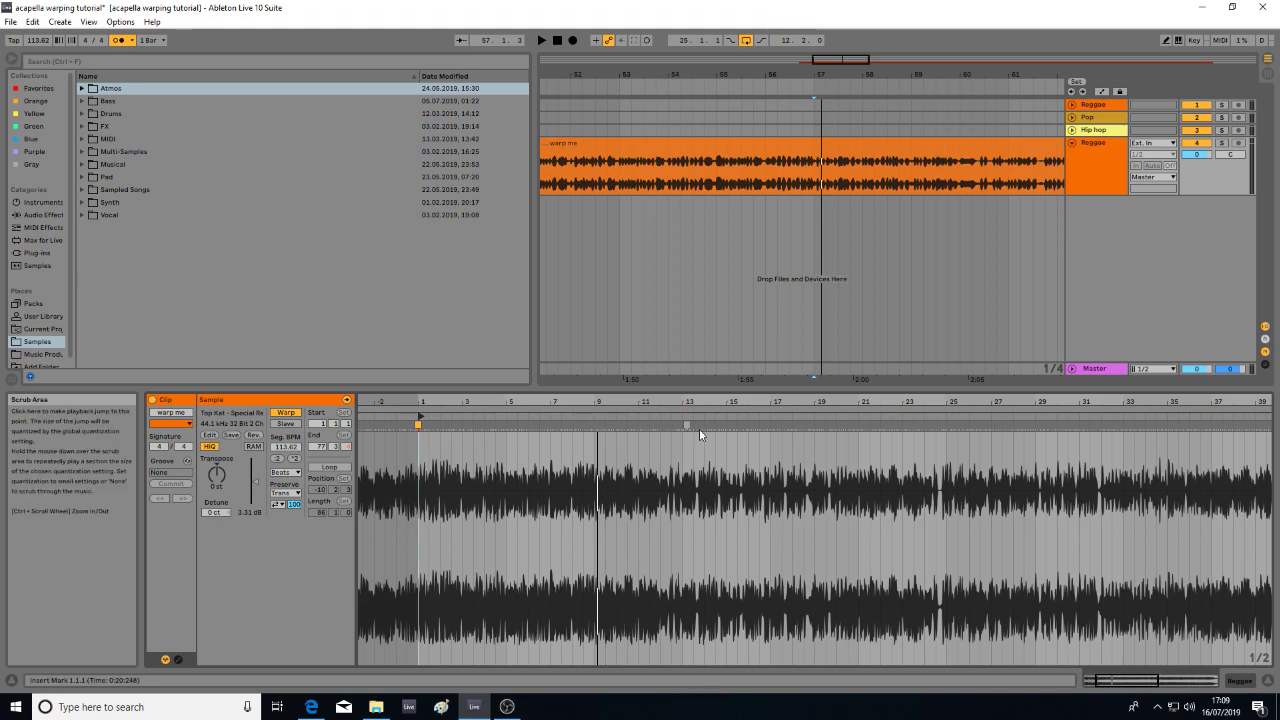
pyautogui.click(678, 416)
pyautogui.click(758, 415)
pyautogui.moveTo(762, 402); pyautogui.dragTo(545, 434)
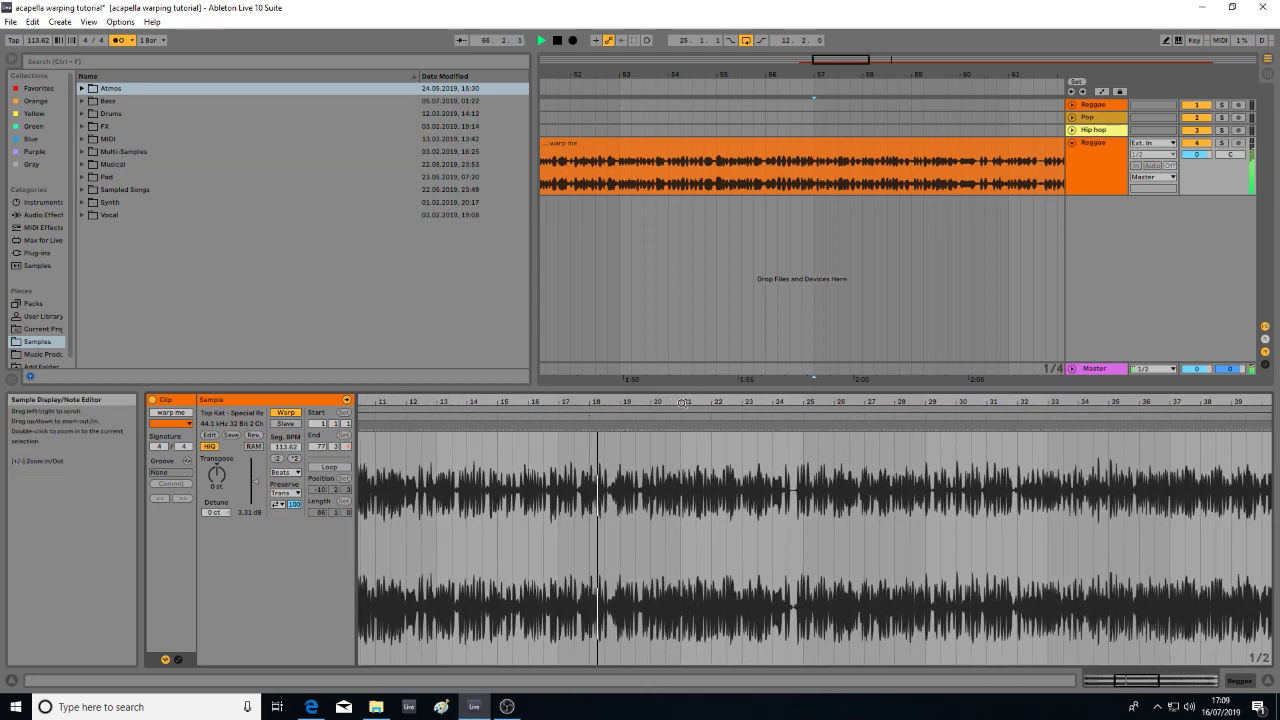
pyautogui.moveTo(683, 403); pyautogui.dragTo(678, 412)
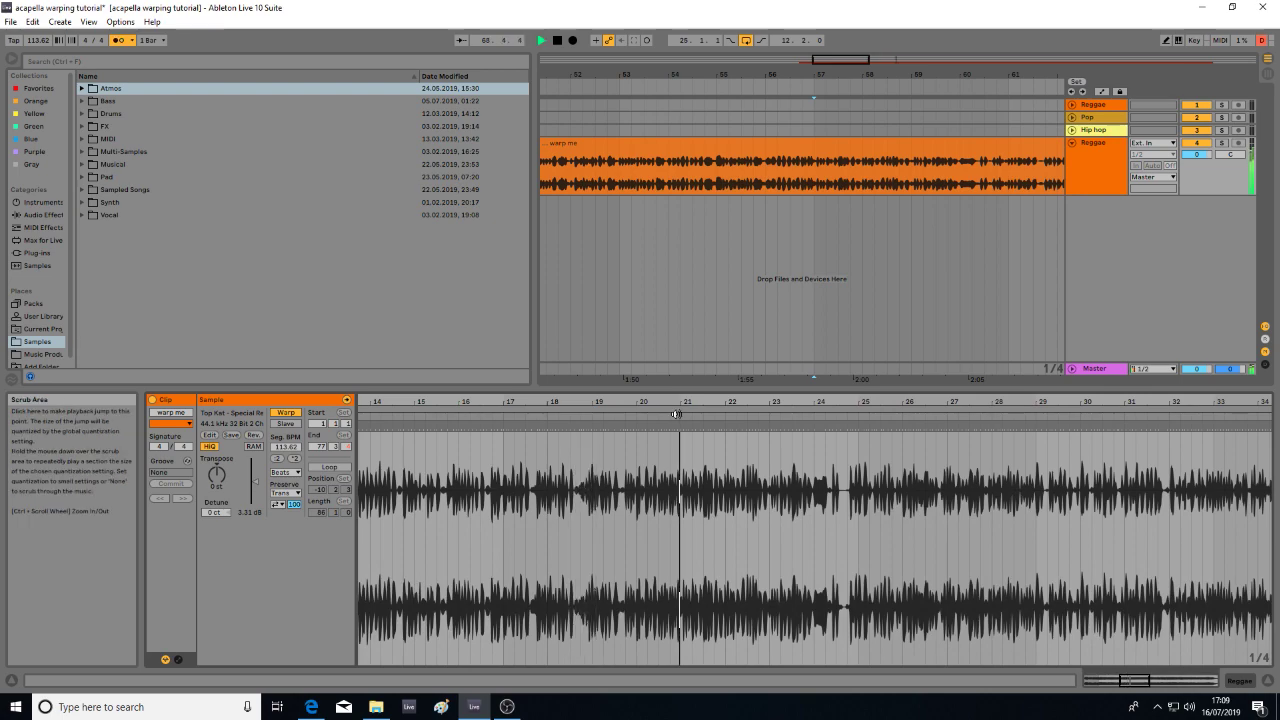
pyautogui.press('space')
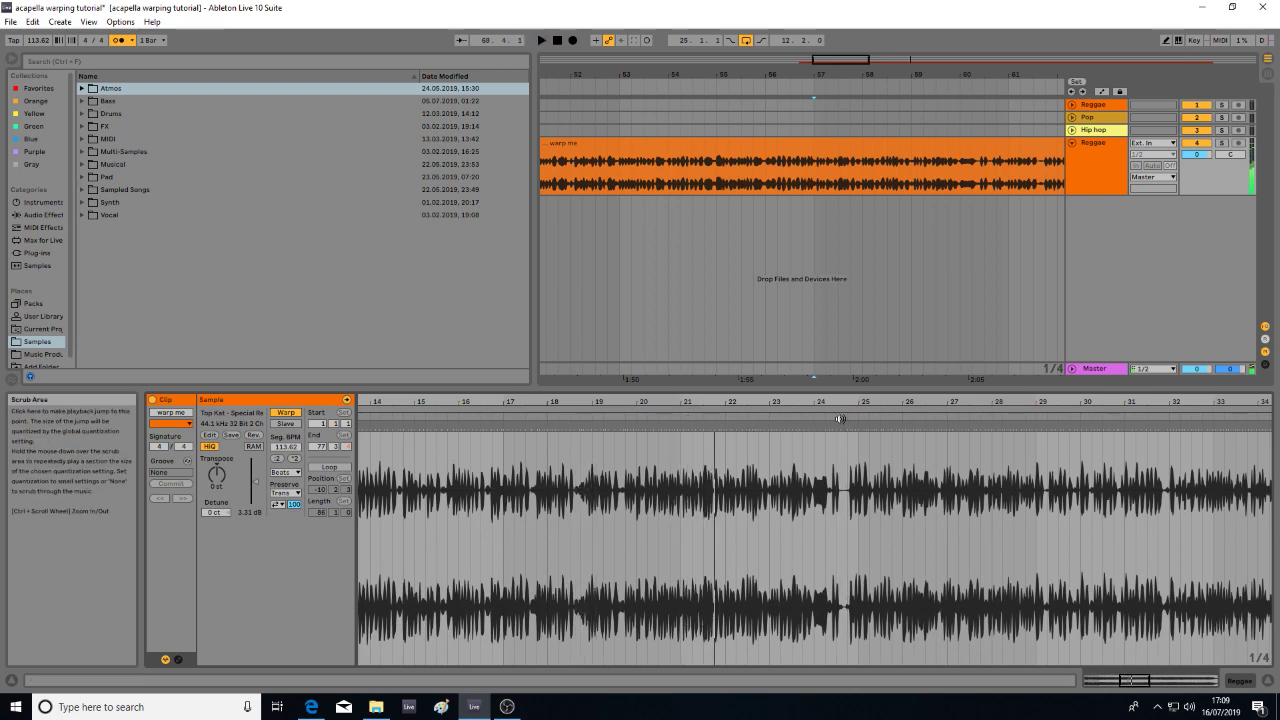
pyautogui.press('space')
pyautogui.moveTo(862, 404)
pyautogui.mouseDown()
pyautogui.moveTo(860, 445)
pyautogui.moveTo(844, 405)
pyautogui.moveTo(772, 435)
pyautogui.moveTo(768, 420)
pyautogui.moveTo(756, 466)
pyautogui.moveTo(774, 260)
pyautogui.mouseUp()
# - Play the arrangement from 60.3.1 to check the vocal's timing between the warp markers at bars 1 and 25
pyautogui.moveTo(856, 74); pyautogui.dragTo(715, 42)
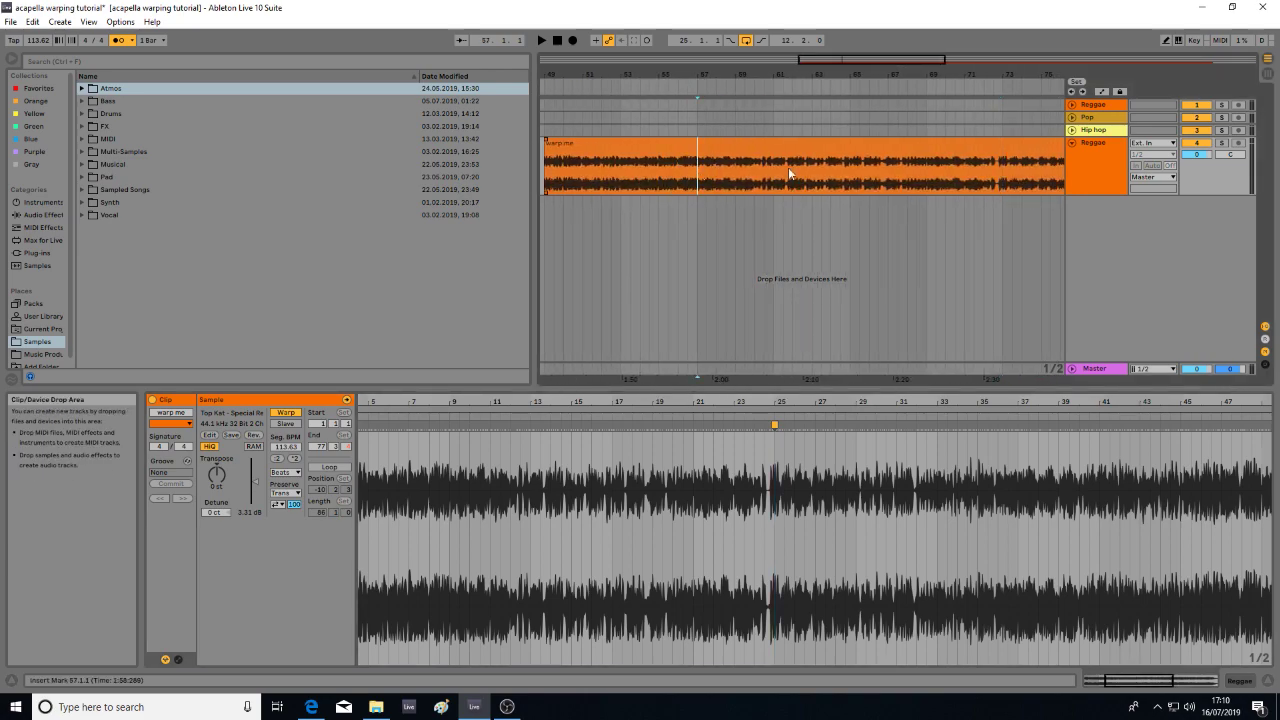
pyautogui.moveTo(773, 75); pyautogui.dragTo(773, 108)
pyautogui.click(757, 180)
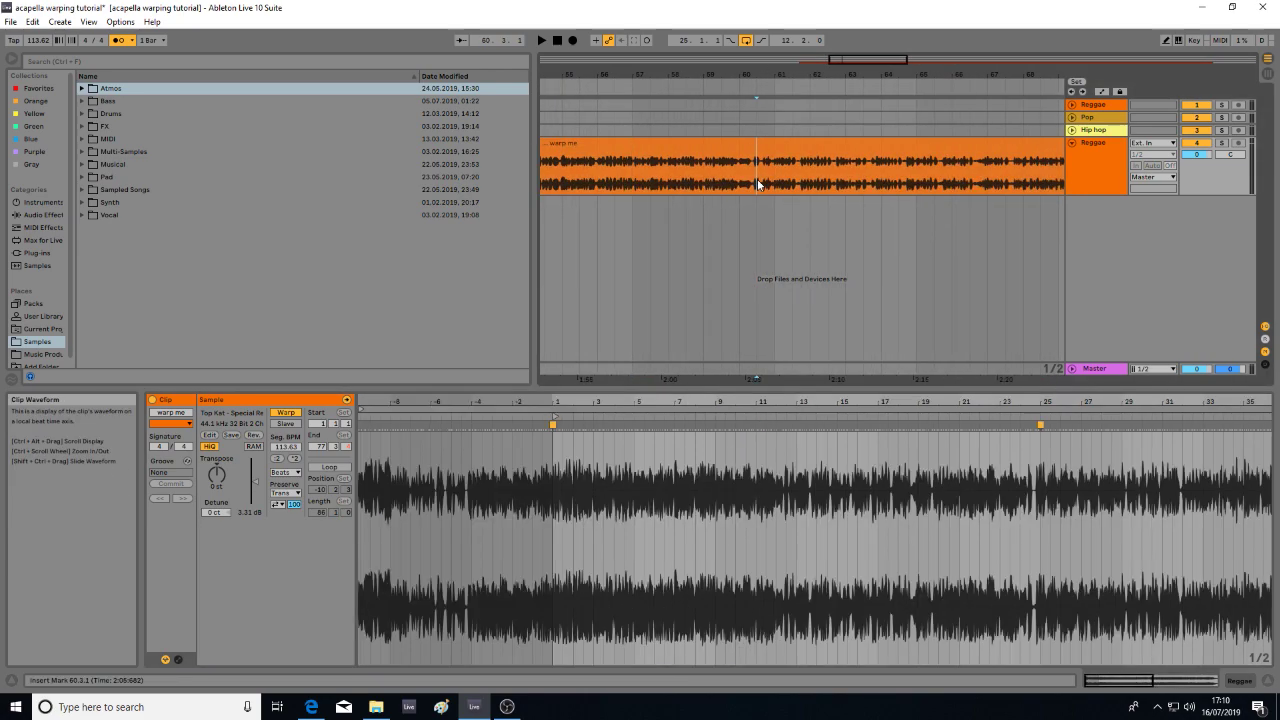
pyautogui.press('space')
pyautogui.press('space')
# - Audition the sample from about bar 36 and anchor the vocal's downbeat with a warp marker at 41.1.1
pyautogui.moveTo(1024, 403); pyautogui.dragTo(1024, 365)
pyautogui.click(839, 416)
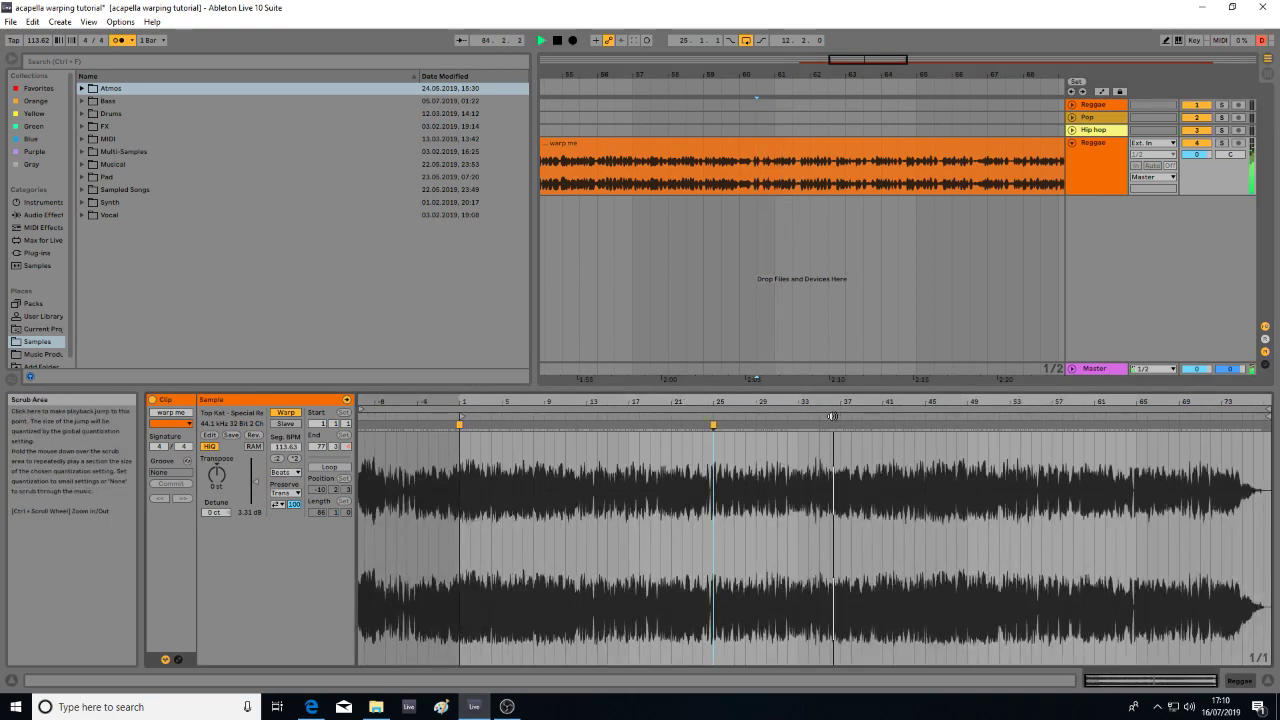
pyautogui.moveTo(842, 403); pyautogui.dragTo(574, 451)
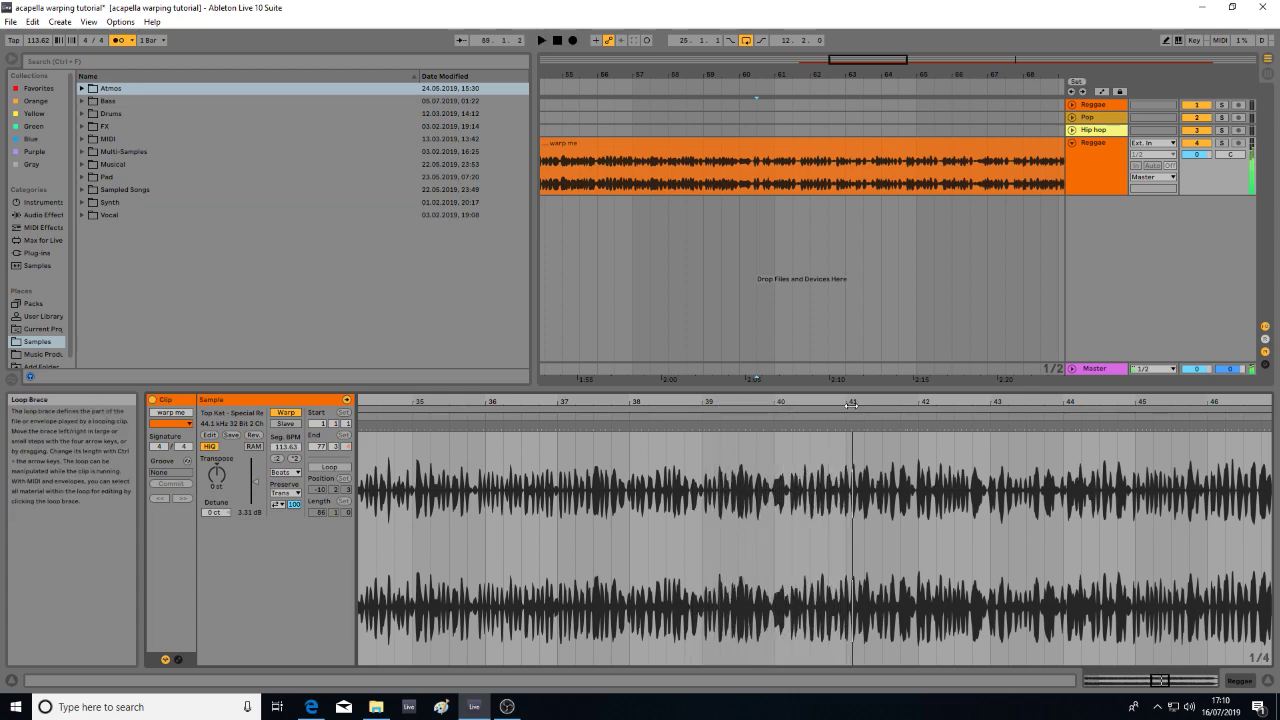
pyautogui.moveTo(848, 402); pyautogui.dragTo(848, 520)
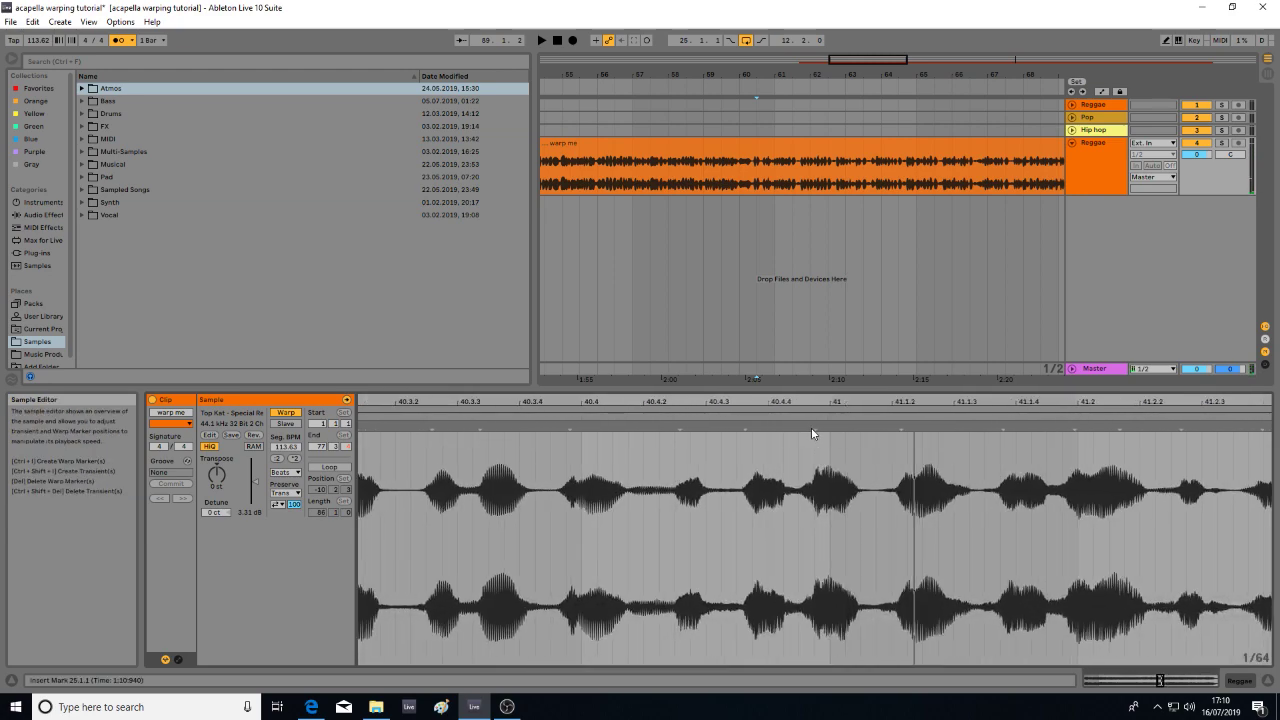
pyautogui.moveTo(813, 428)
pyautogui.mouseDown()
pyautogui.moveTo(829, 428)
pyautogui.moveTo(833, 405)
pyautogui.moveTo(833, 300)
pyautogui.mouseUp()
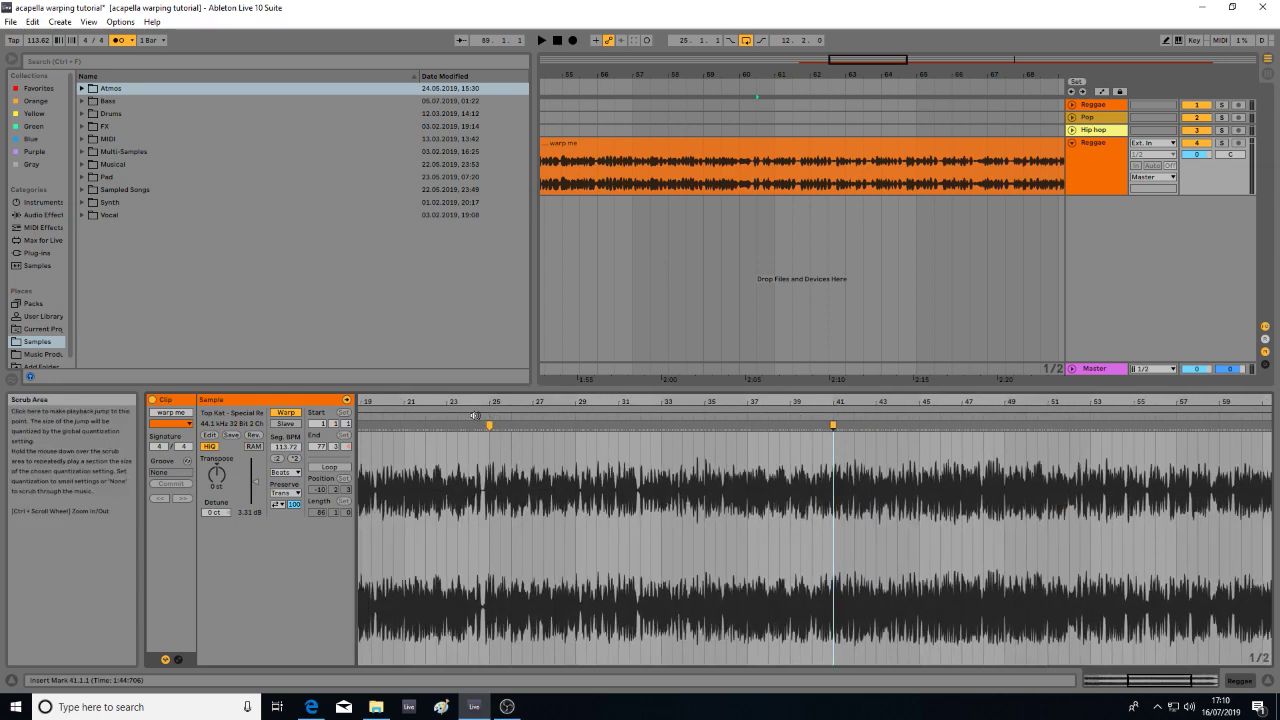
# - Play the section between the warp markers at bars 25 and 41, examining the waveform for drift from the grid
pyautogui.click(490, 420)
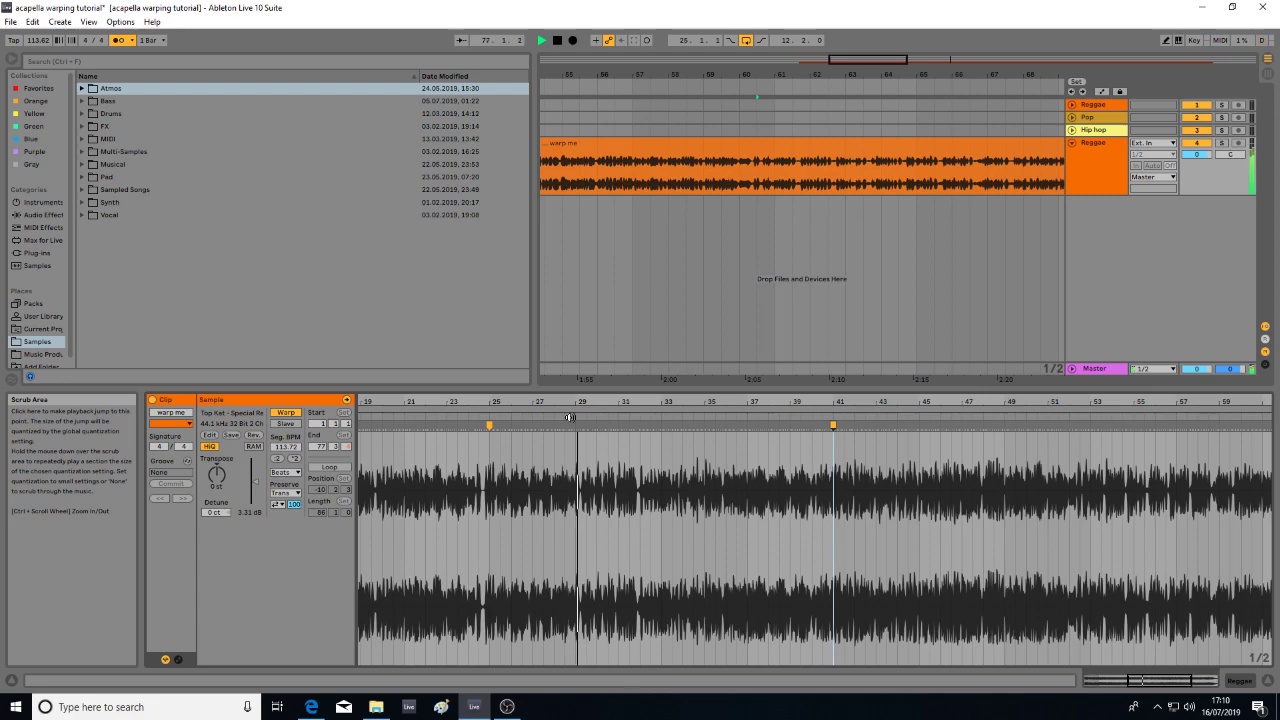
pyautogui.click(657, 415)
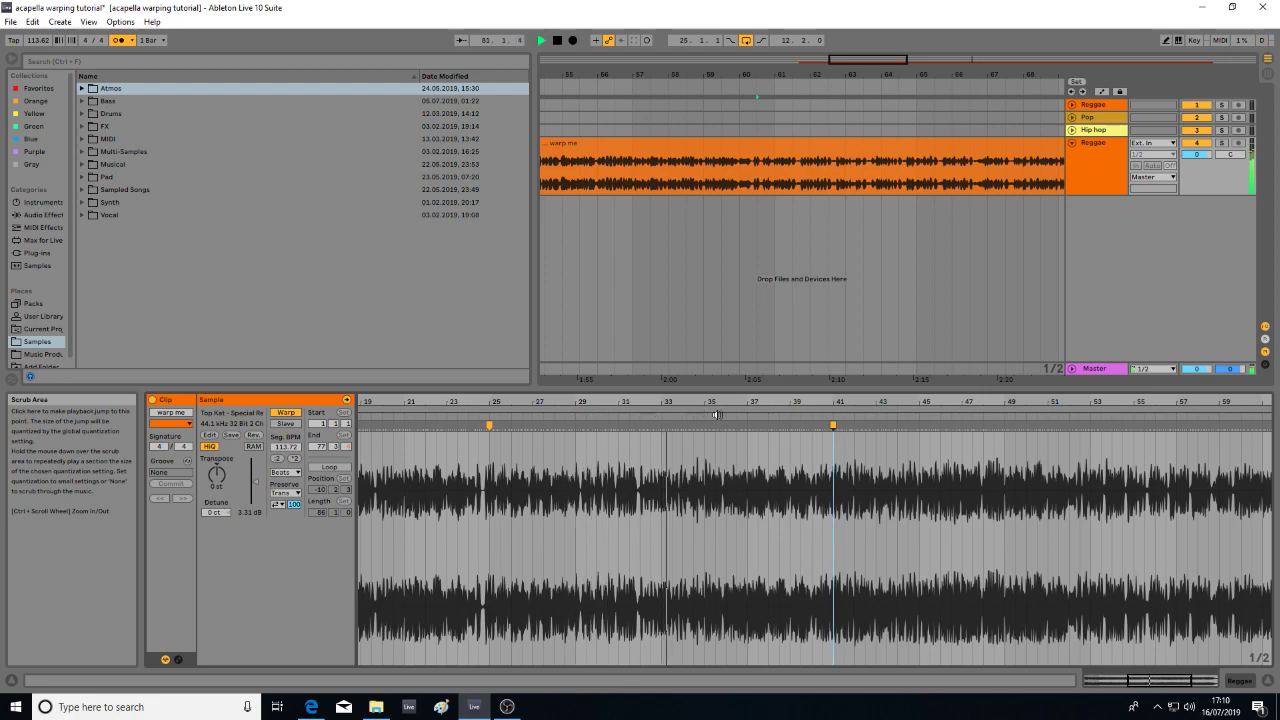
pyautogui.moveTo(738, 480); pyautogui.dragTo(598, 480)
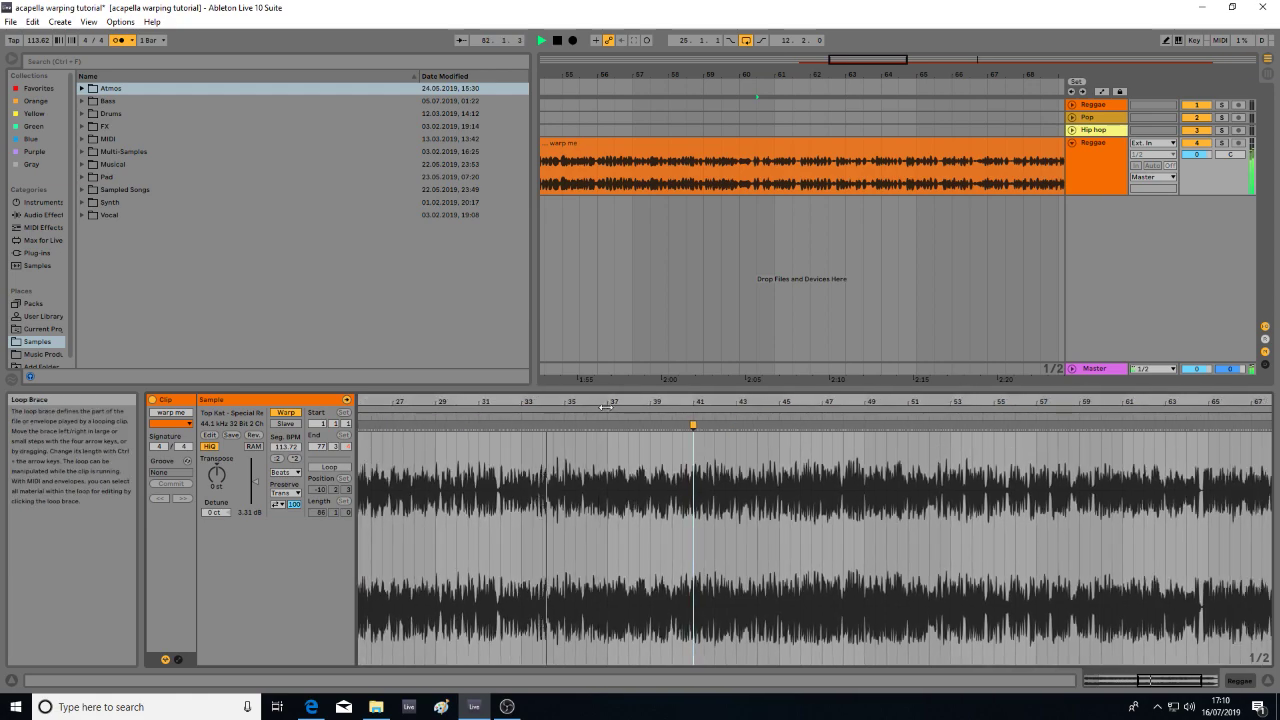
pyautogui.moveTo(596, 401)
pyautogui.mouseDown()
pyautogui.moveTo(596, 465)
pyautogui.moveTo(742, 465)
pyautogui.mouseUp()
pyautogui.press('space')
pyautogui.moveTo(664, 401); pyautogui.dragTo(664, 360)
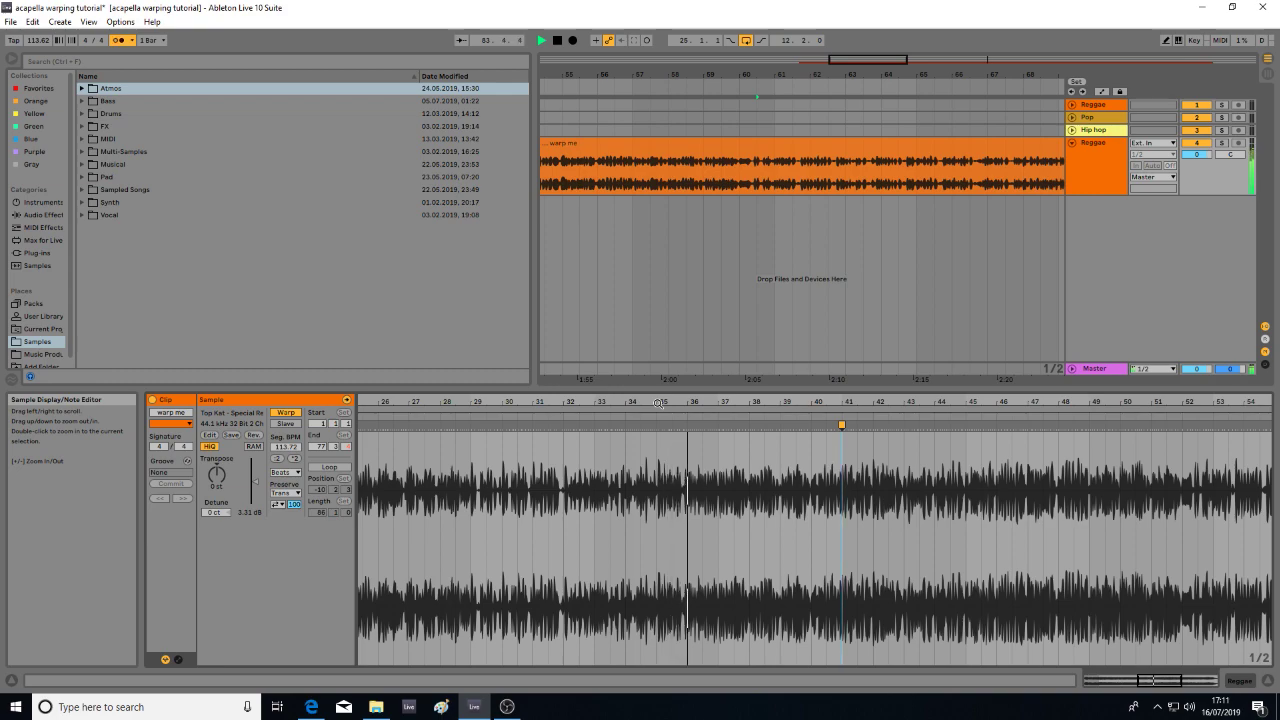
pyautogui.press('space')
pyautogui.moveTo(693, 403)
pyautogui.mouseDown()
pyautogui.moveTo(594, 413)
pyautogui.moveTo(540, 385)
pyautogui.moveTo(632, 338)
pyautogui.mouseUp()
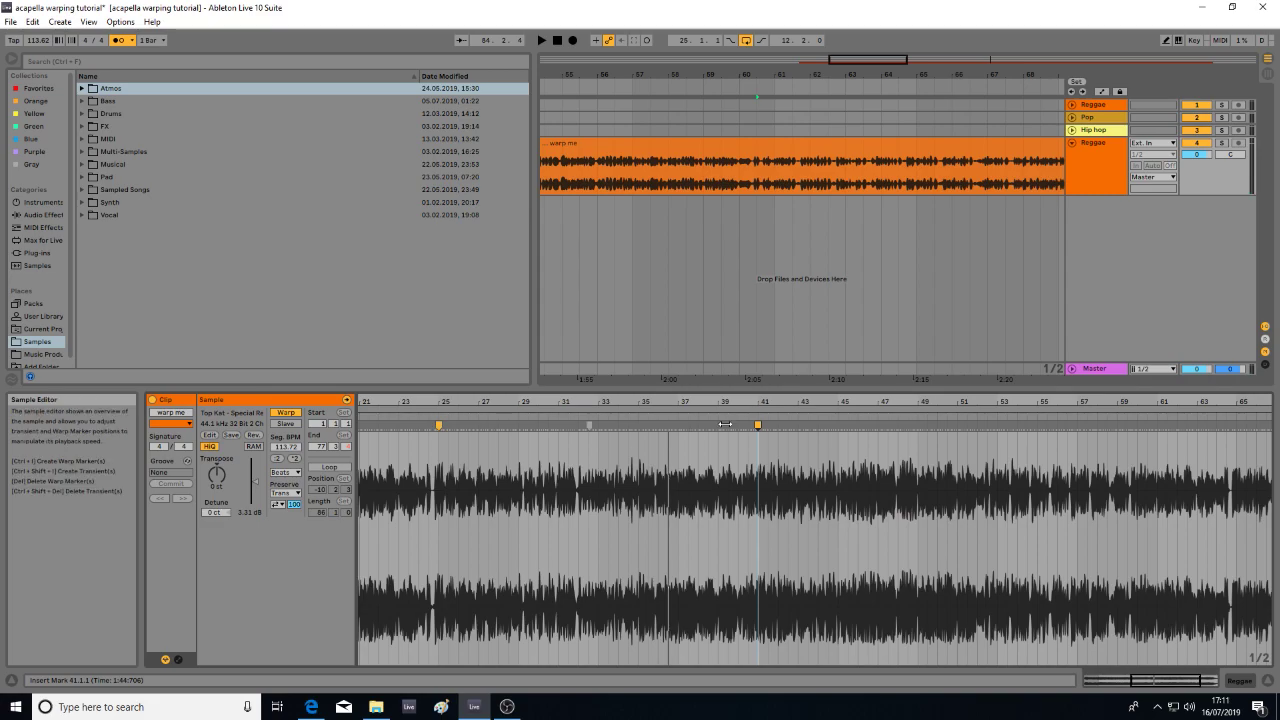
# - Audition the sample from about bar 32 and anchor the vocal's downbeat with a warp marker at 33.1.1
pyautogui.moveTo(618, 405); pyautogui.dragTo(678, 426)
pyautogui.click(678, 426)
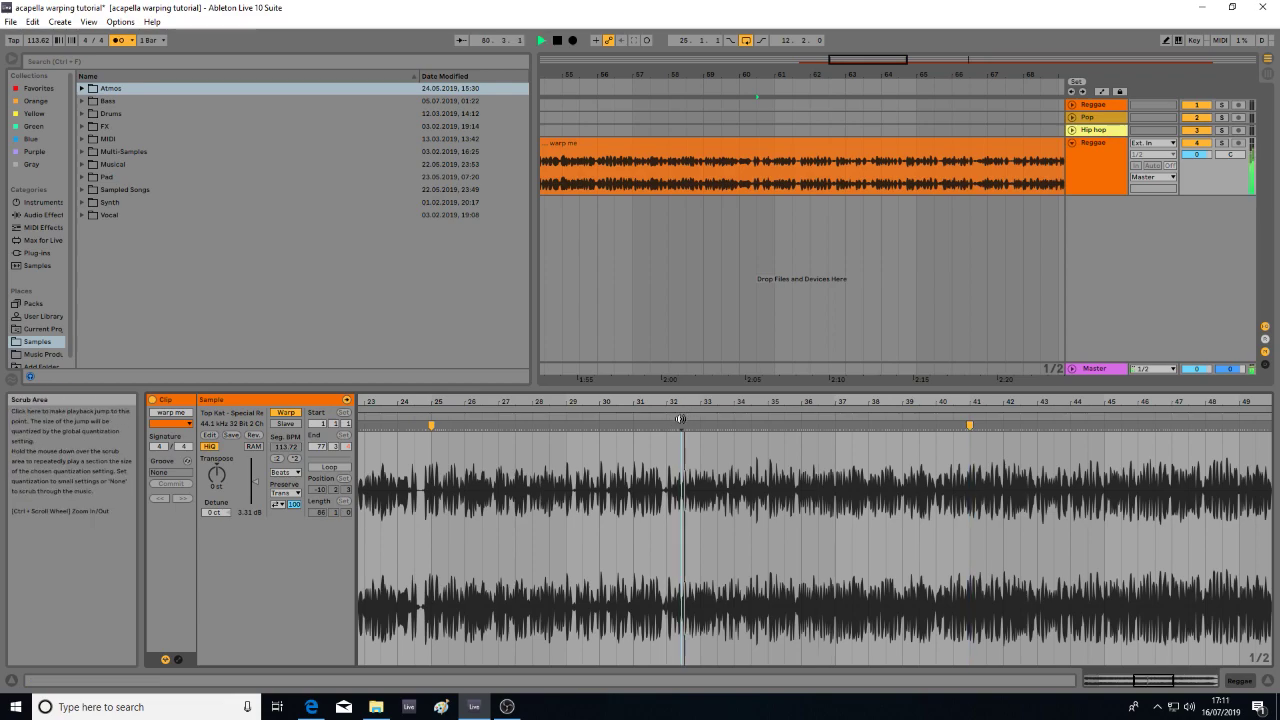
pyautogui.moveTo(697, 405); pyautogui.dragTo(697, 478)
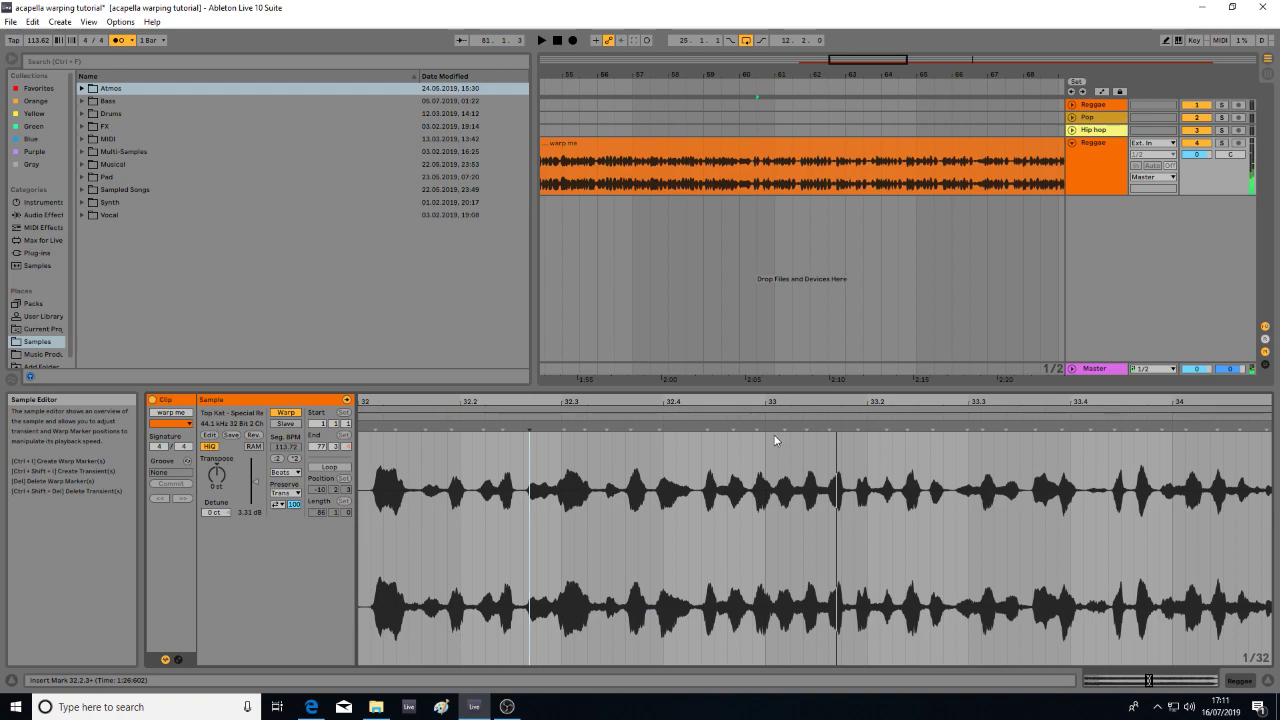
pyautogui.moveTo(757, 426); pyautogui.dragTo(771, 342)
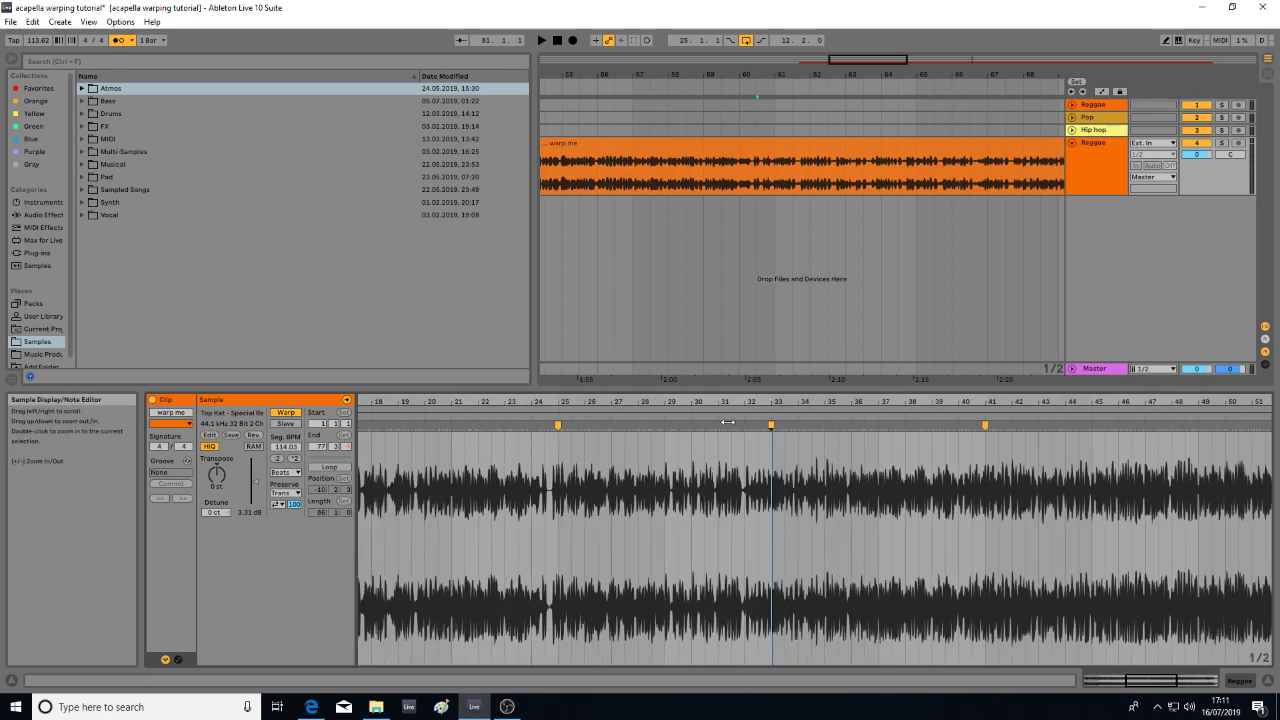
# - Play the sample from about bar 33 past the warp marker at bar 41 to about bar 54, checking for timing drift
pyautogui.click(679, 414)
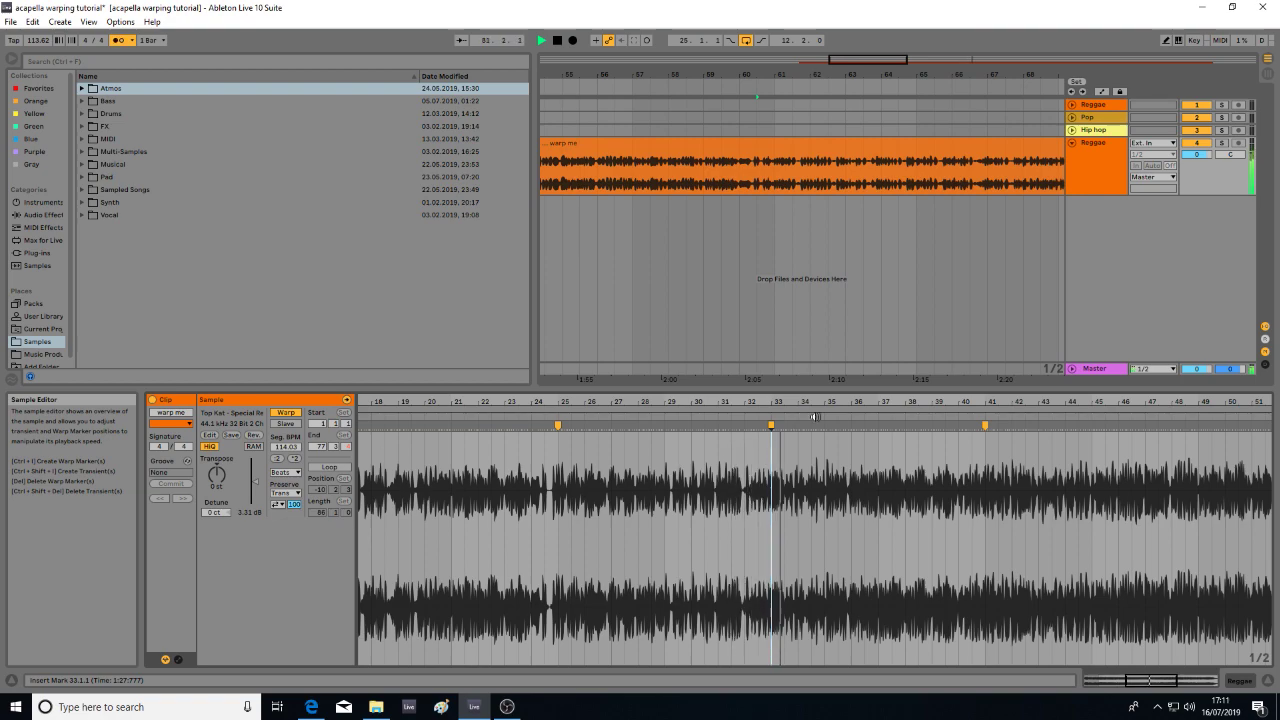
pyautogui.moveTo(887, 402); pyautogui.dragTo(696, 401)
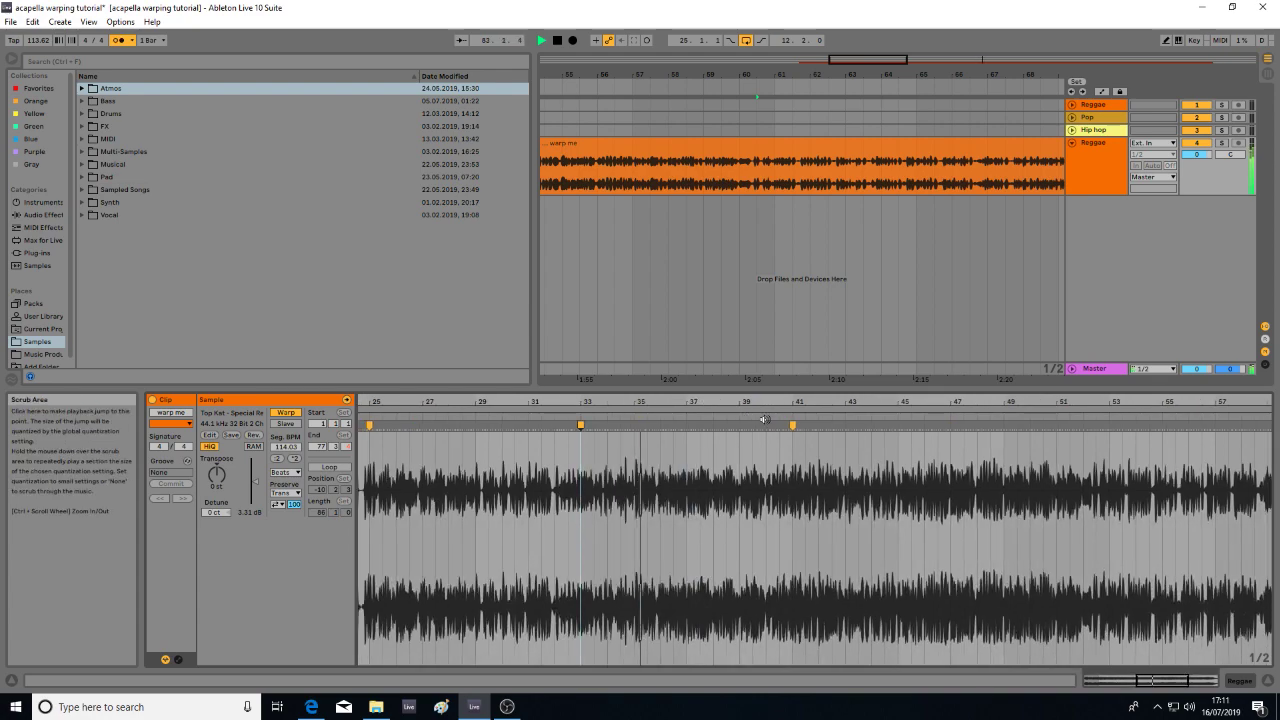
pyautogui.press('space')
pyautogui.click(768, 417)
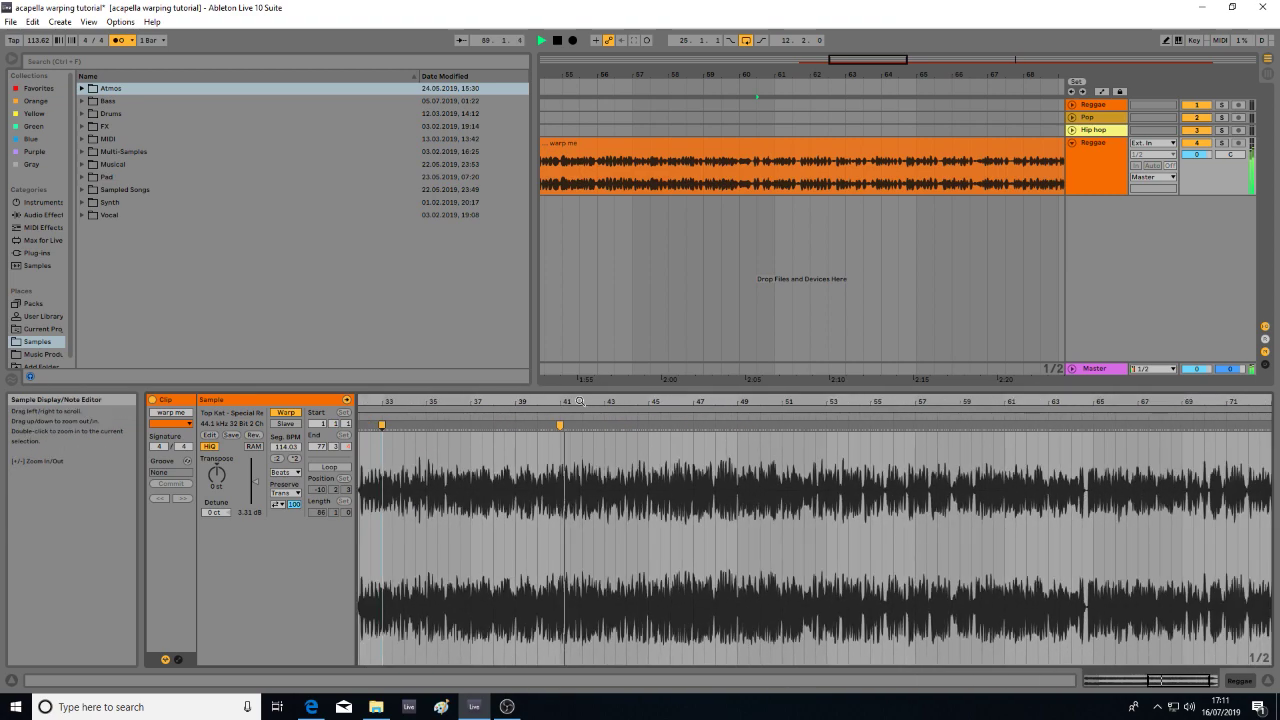
pyautogui.click(704, 417)
pyautogui.moveTo(736, 470); pyautogui.dragTo(736, 590)
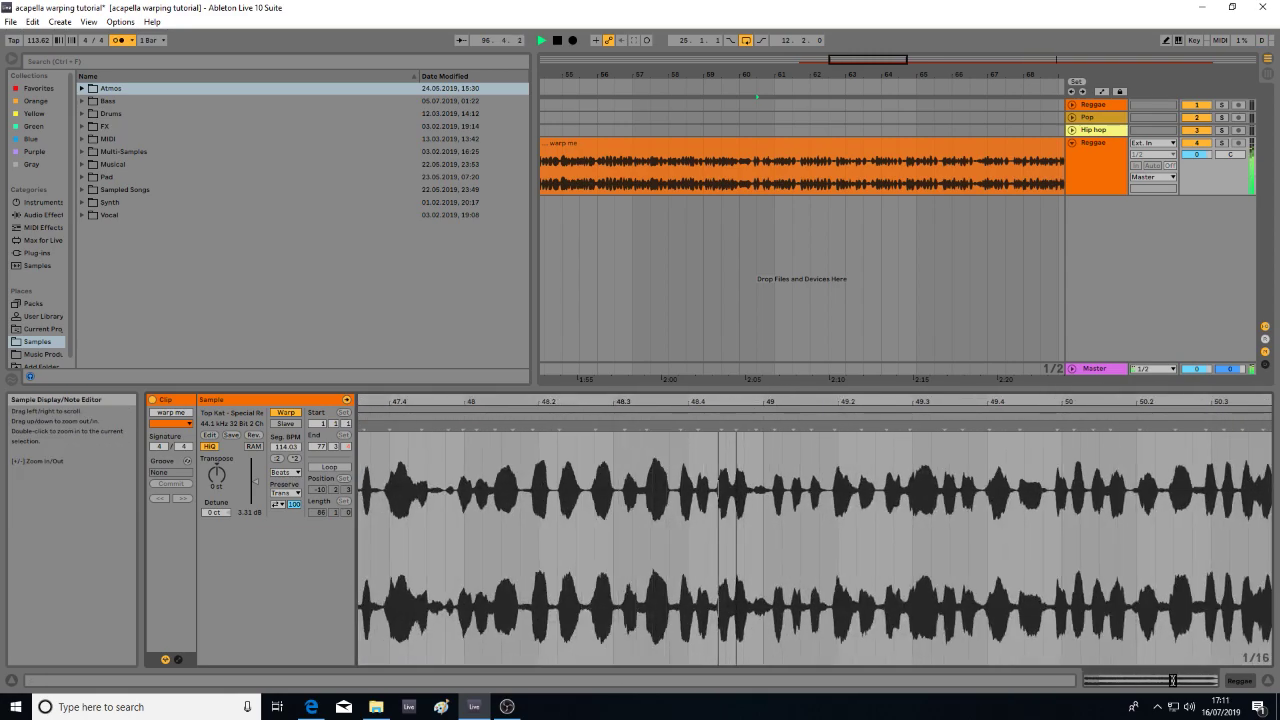
pyautogui.moveTo(736, 402); pyautogui.dragTo(614, 320)
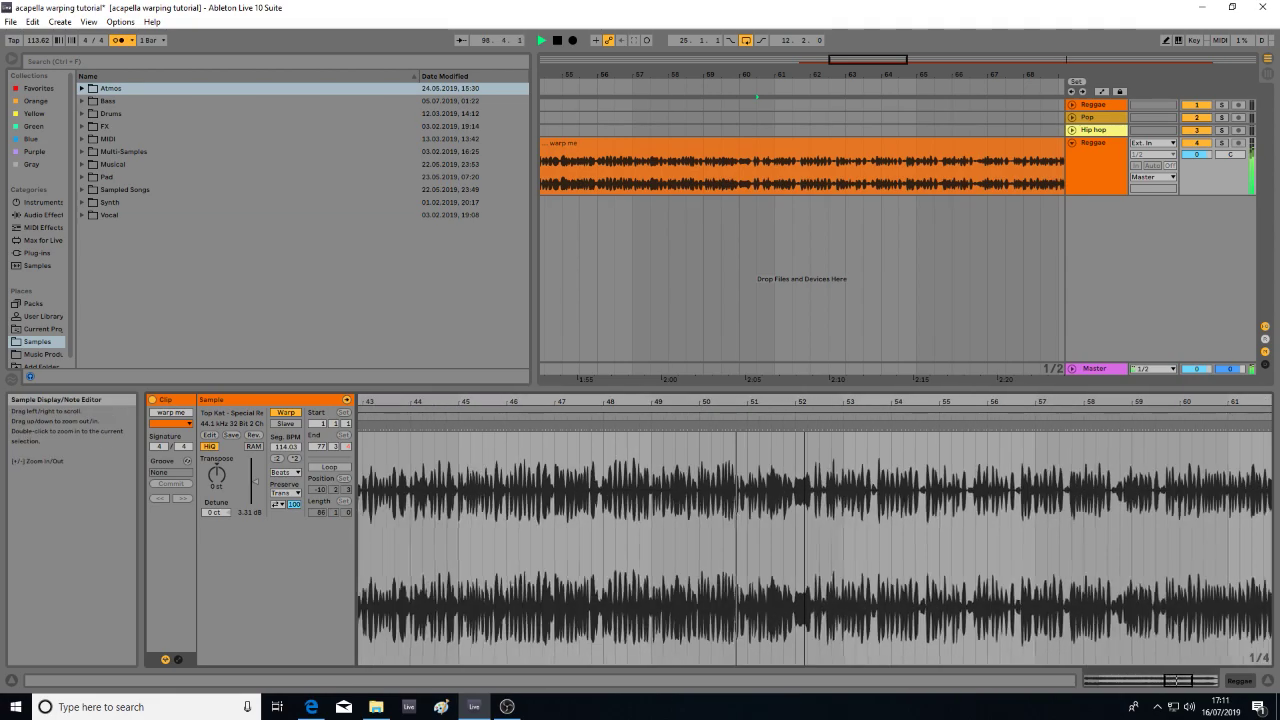
pyautogui.click(705, 414)
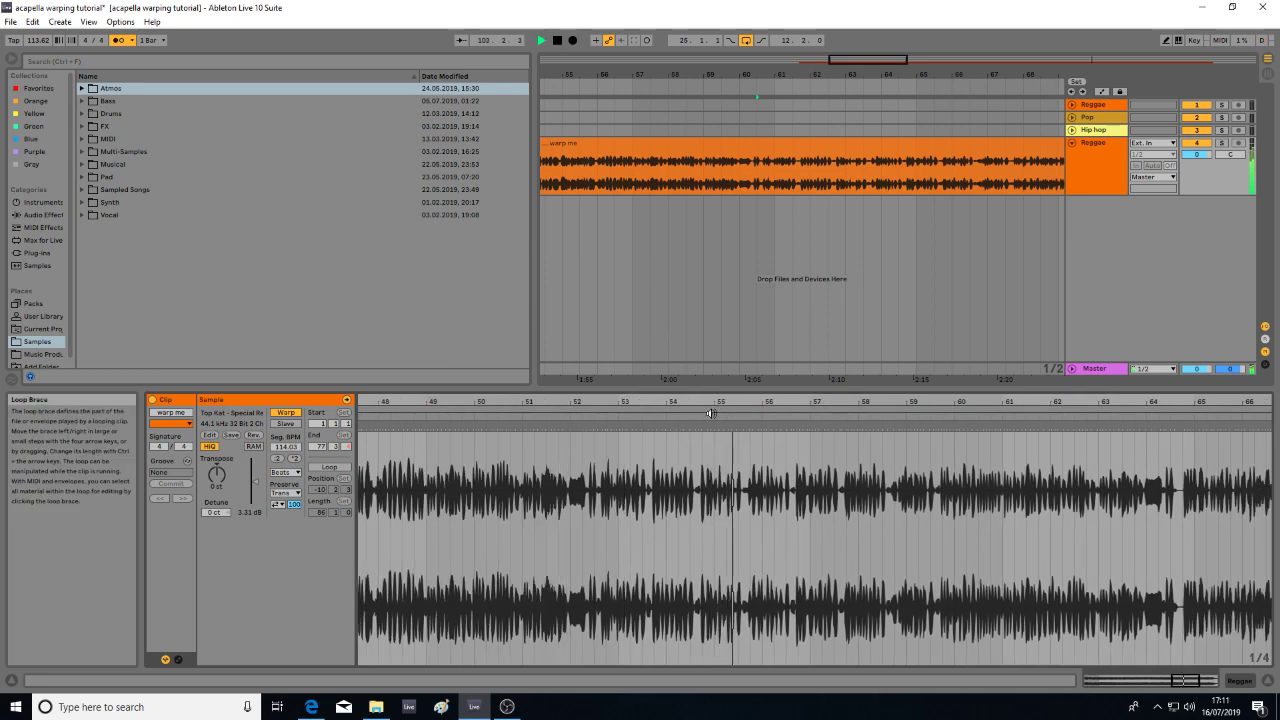
pyautogui.click(685, 414)
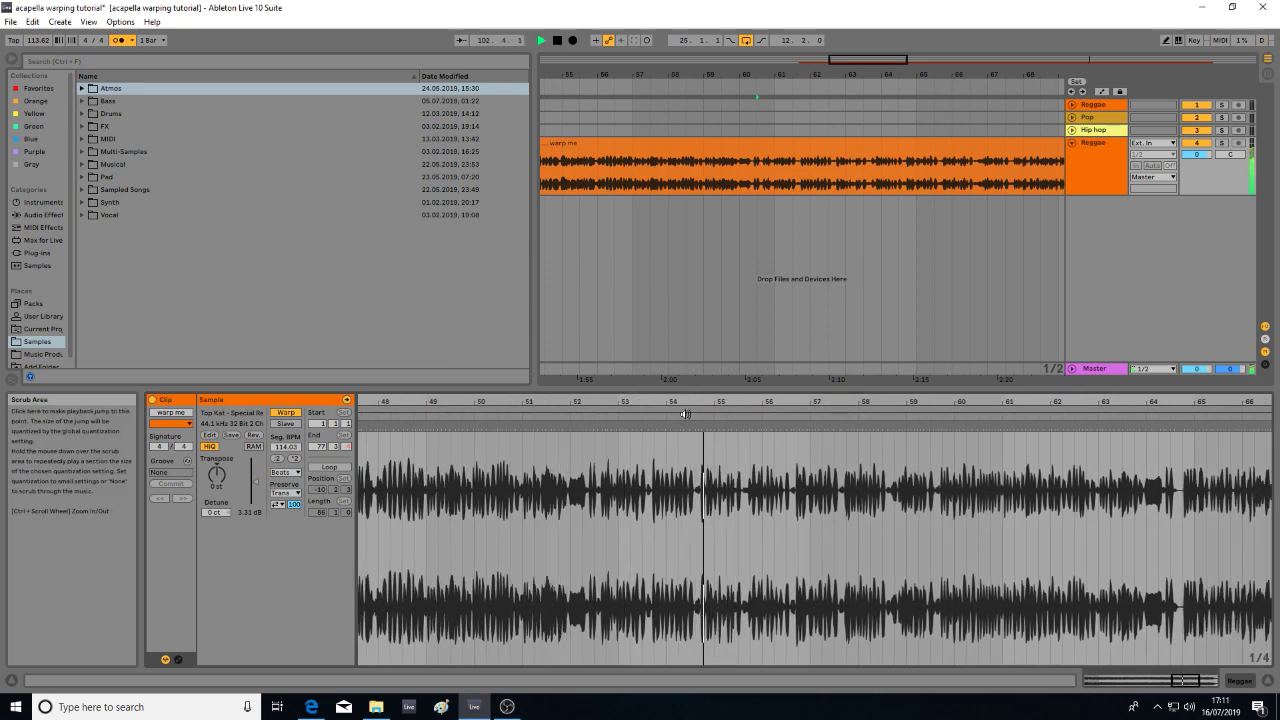
pyautogui.click(685, 414)
pyautogui.press('space')
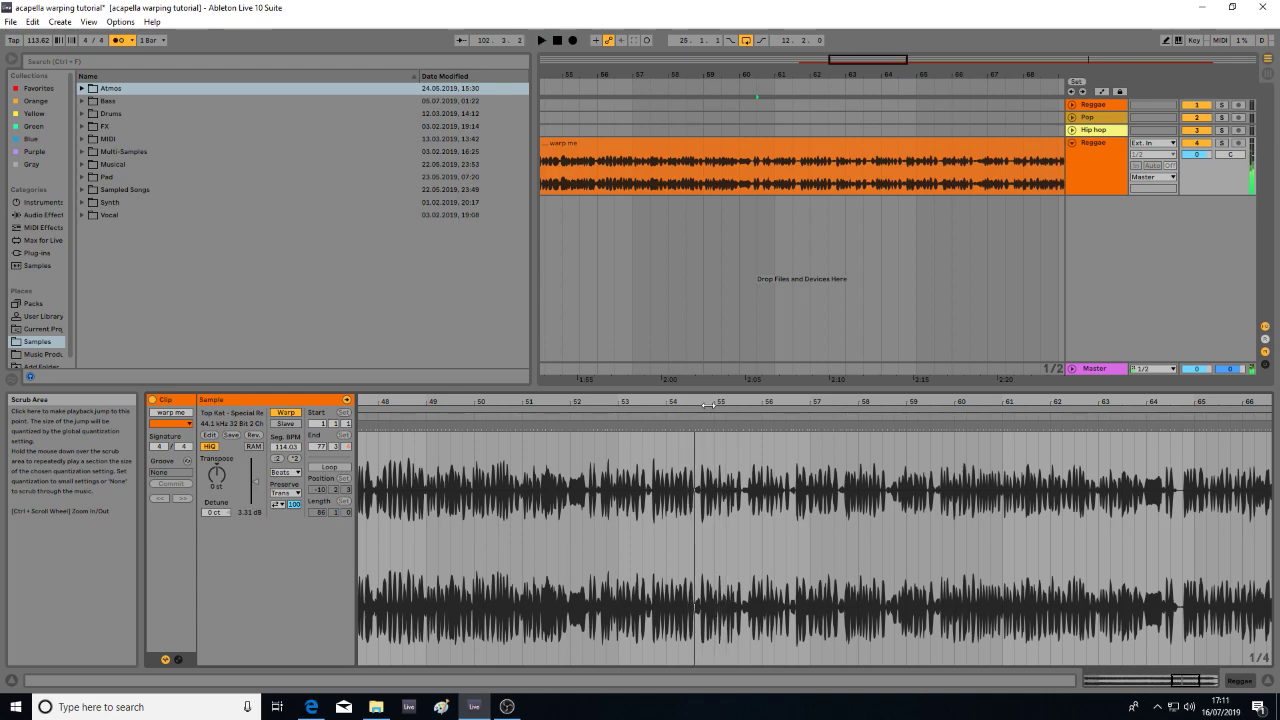
# - Audition the sample from about bar 55 and anchor the vocal's downbeat with a warp marker at 64.1.1
pyautogui.moveTo(704, 401)
pyautogui.mouseDown()
pyautogui.moveTo(704, 450)
pyautogui.moveTo(727, 445)
pyautogui.moveTo(727, 431)
pyautogui.moveTo(622, 431)
pyautogui.moveTo(563, 405)
pyautogui.moveTo(481, 400)
pyautogui.mouseUp()
pyautogui.click(548, 419)
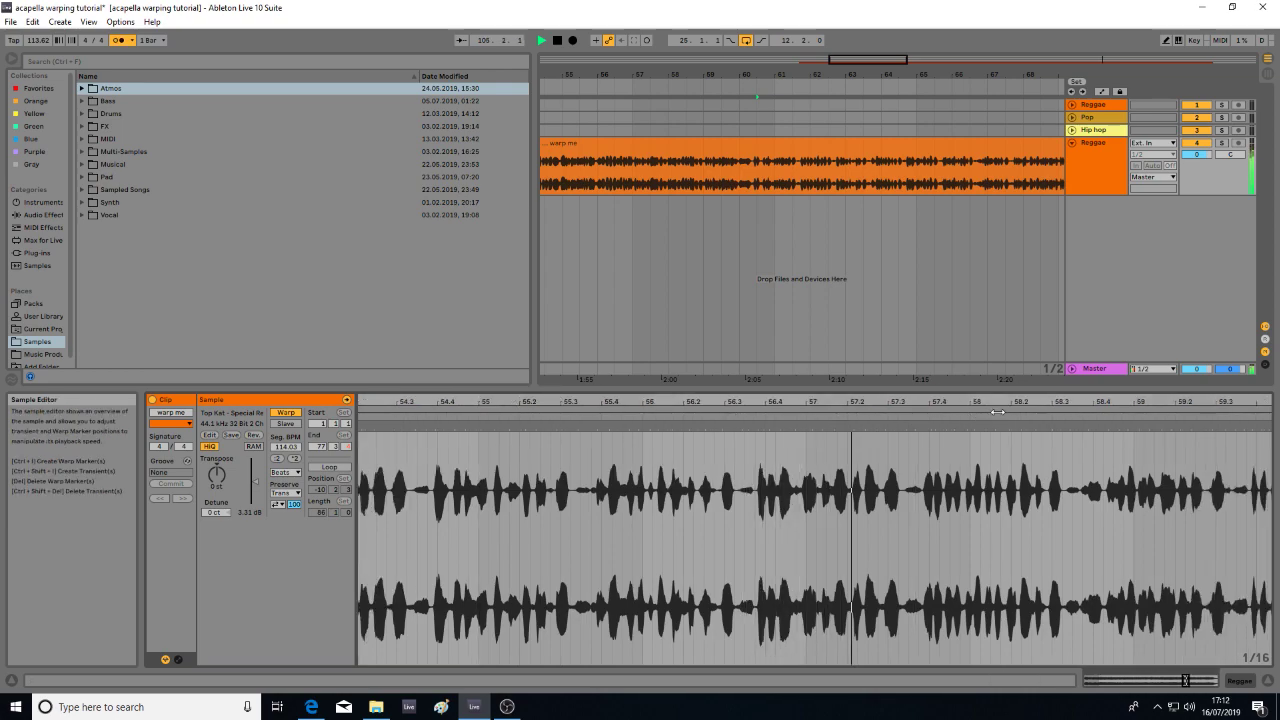
pyautogui.moveTo(984, 401); pyautogui.dragTo(661, 402)
pyautogui.moveTo(825, 403); pyautogui.dragTo(637, 402)
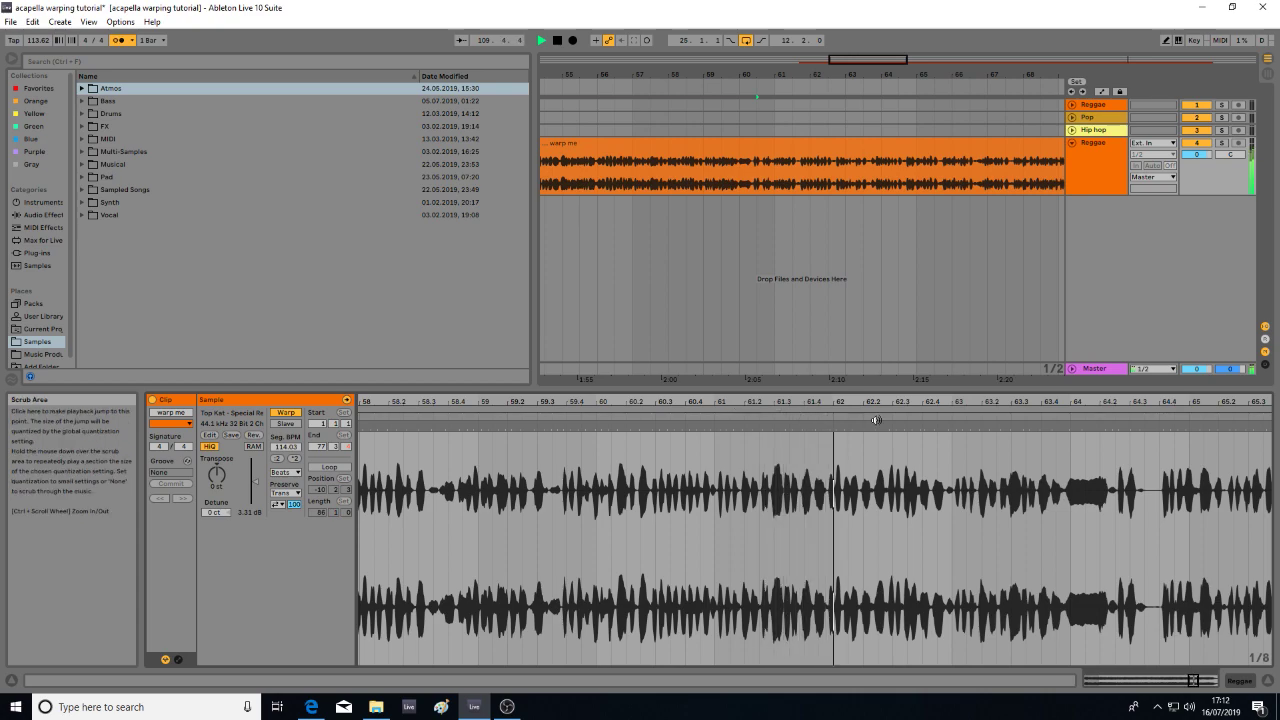
pyautogui.moveTo(1006, 402); pyautogui.dragTo(748, 402)
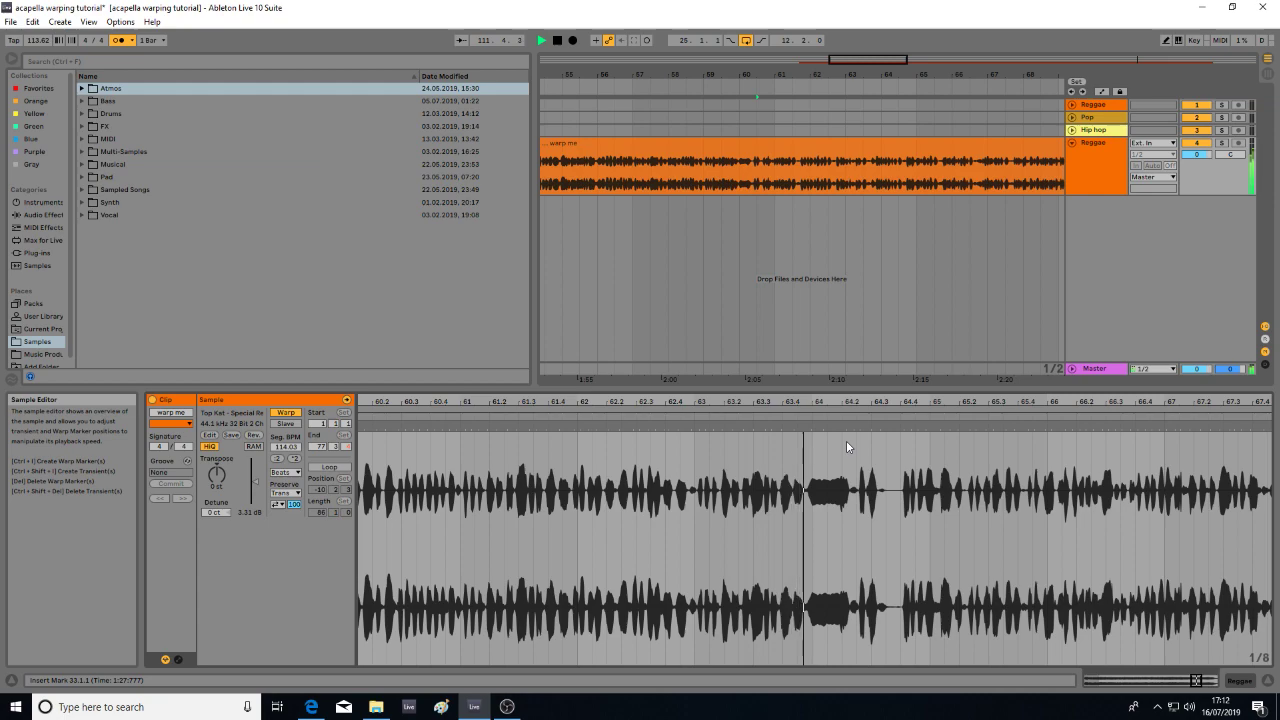
pyautogui.press('space')
pyautogui.moveTo(814, 402); pyautogui.dragTo(790, 425)
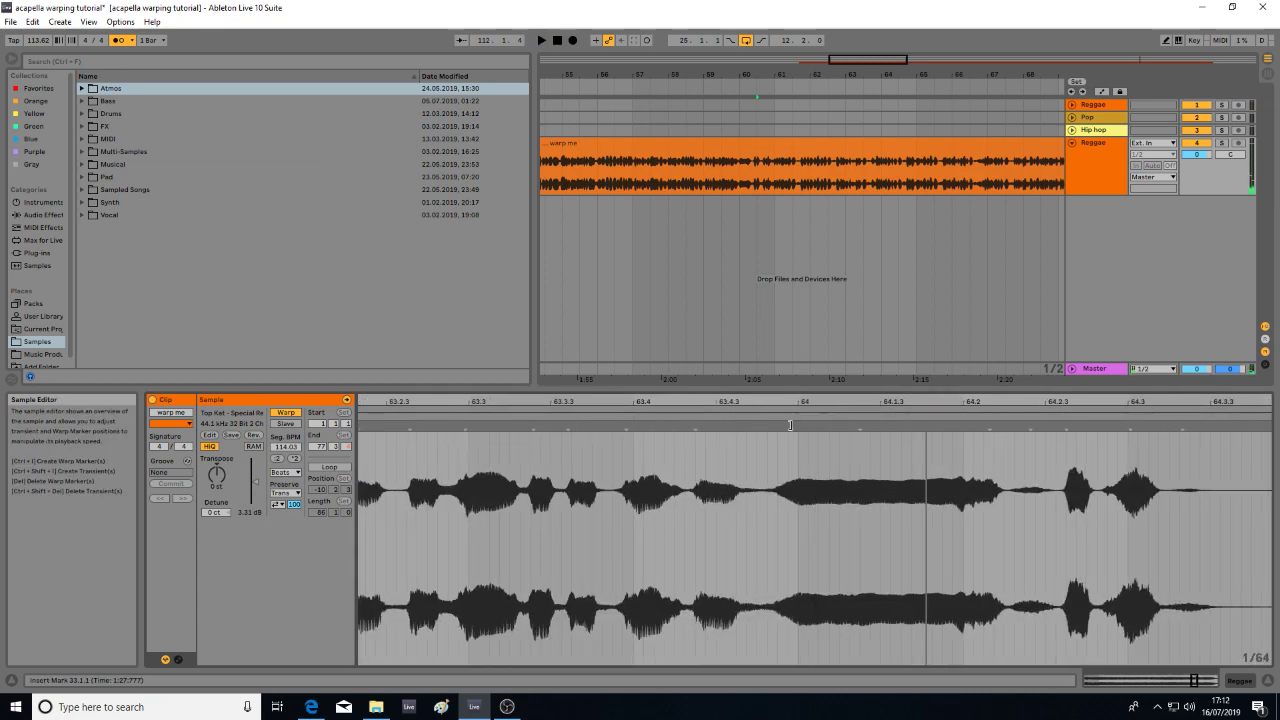
pyautogui.doubleClick(790, 425)
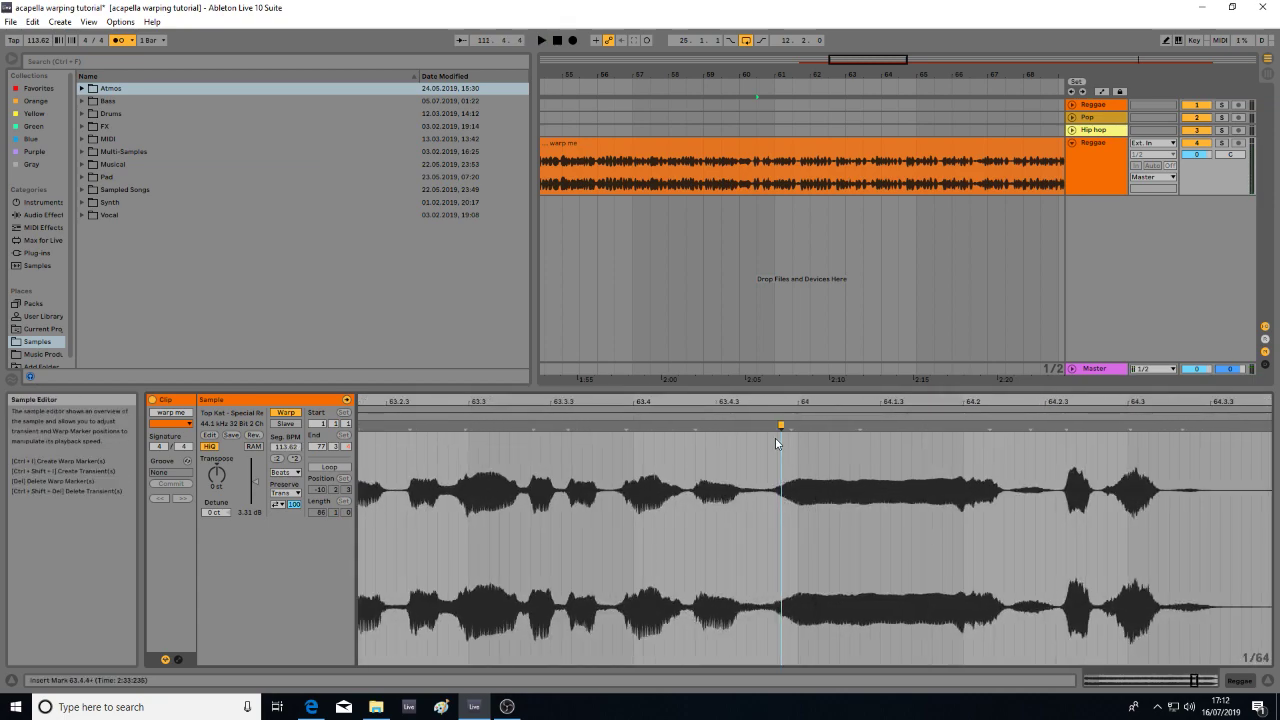
pyautogui.moveTo(790, 425); pyautogui.dragTo(789, 417)
# - Play part of the section between the warp markers at bars 41 and 64, and review the available warp modes
pyautogui.click(622, 424)
pyautogui.press('space')
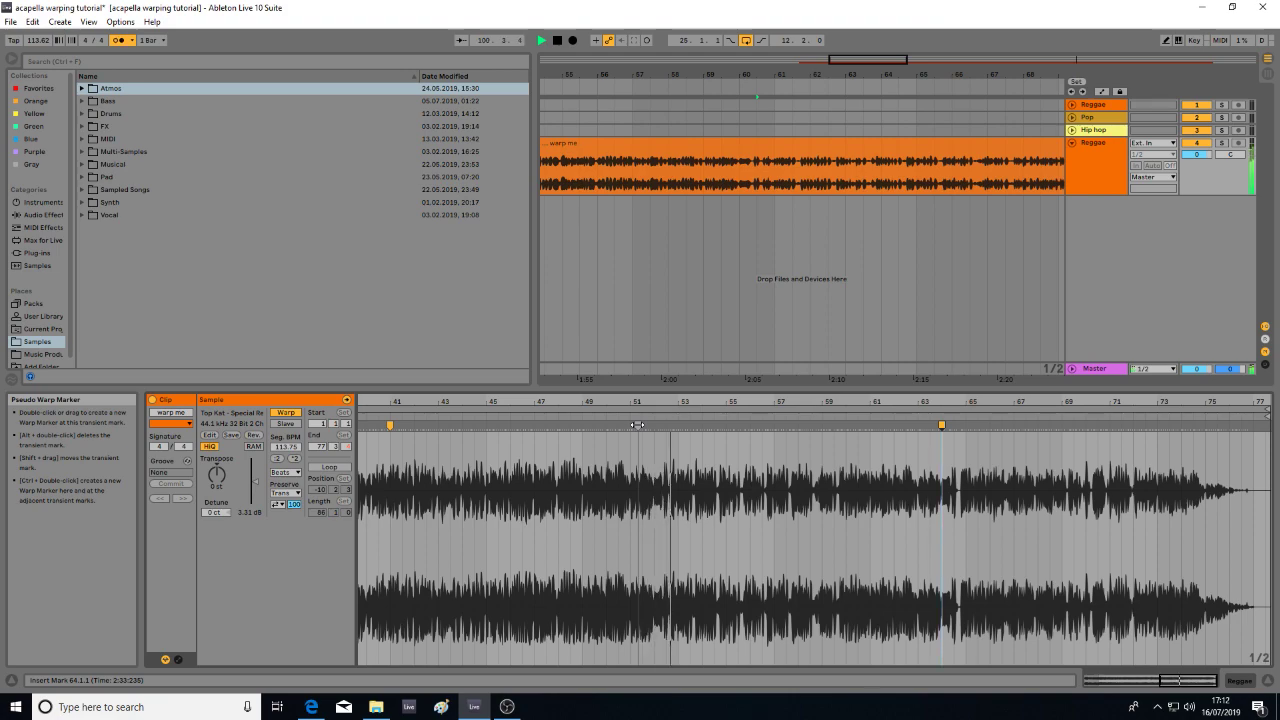
pyautogui.press('space')
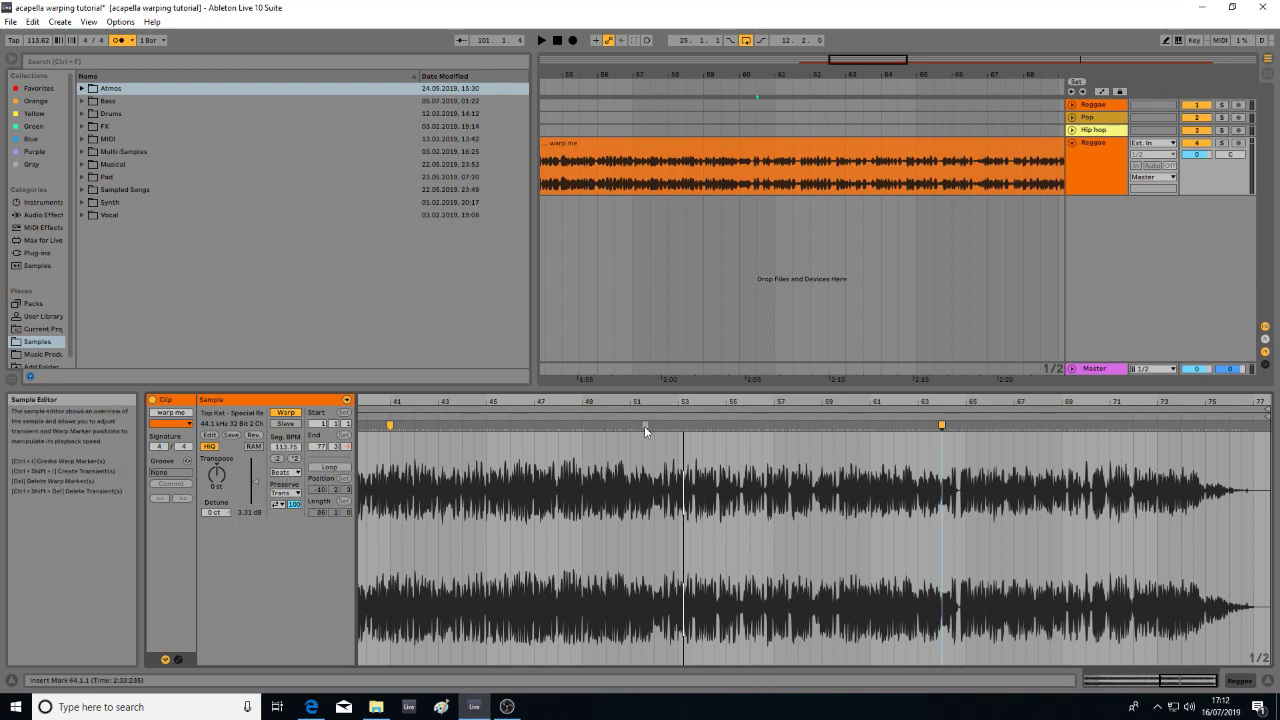
pyautogui.click(287, 473)
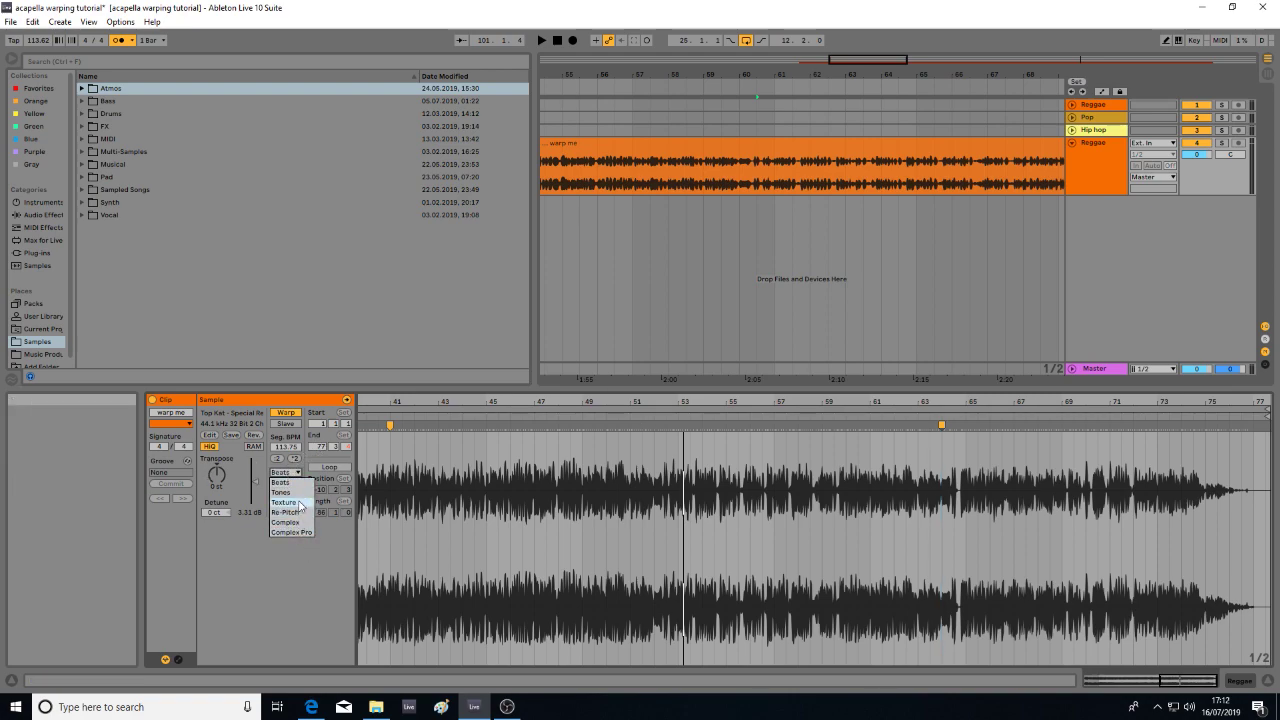
pyautogui.click(302, 558)
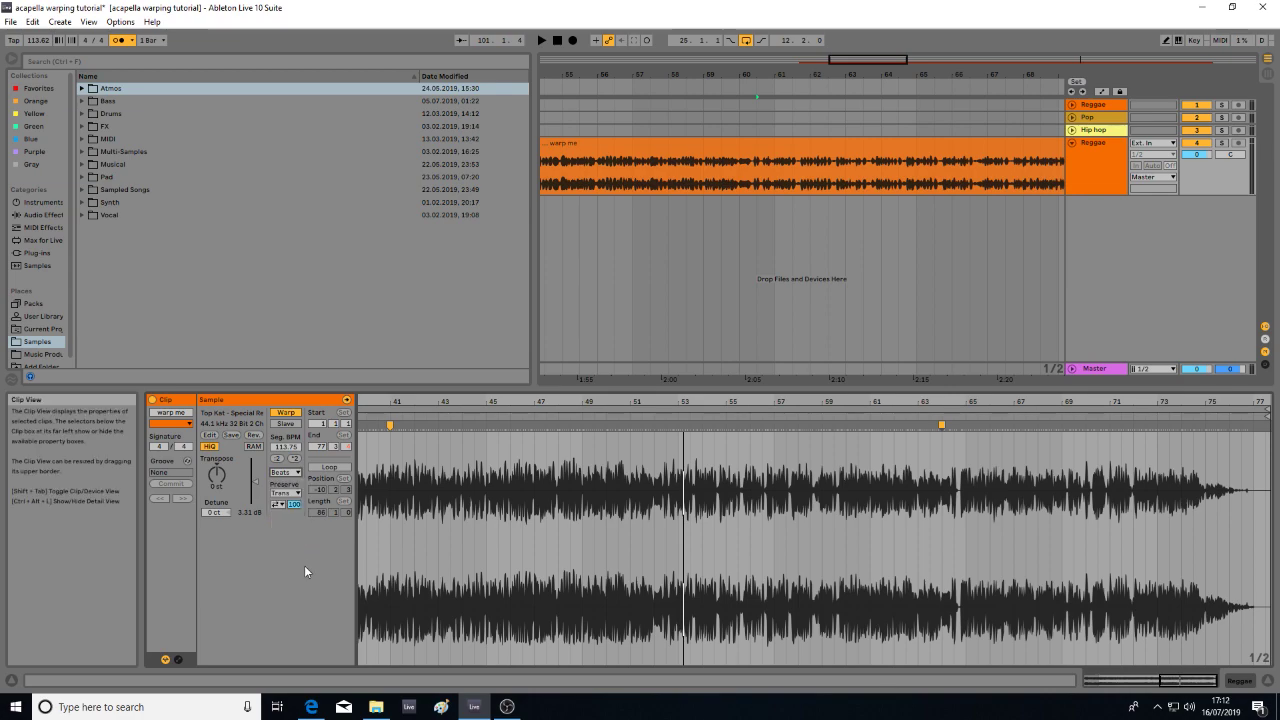
# - Play passages around the warp markers at bars 41 and 64 to check the vocal's timing against the grid
pyautogui.click(908, 419)
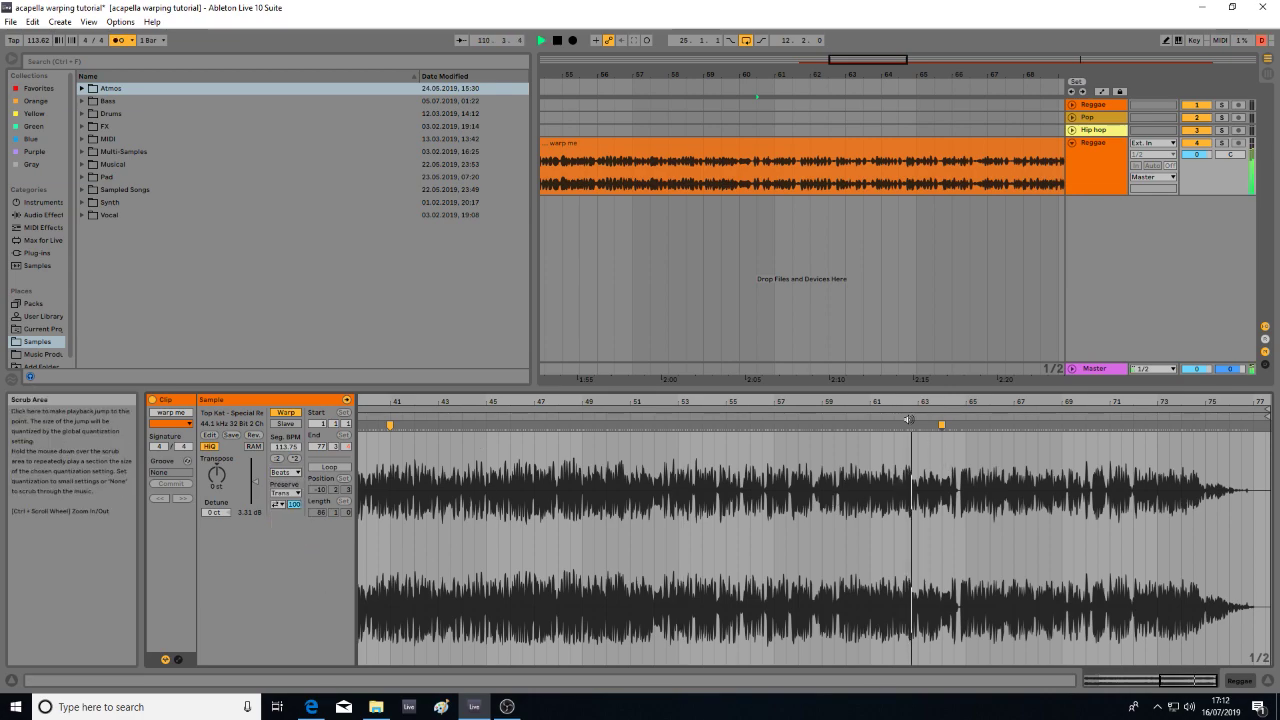
pyautogui.moveTo(965, 402); pyautogui.dragTo(1127, 402)
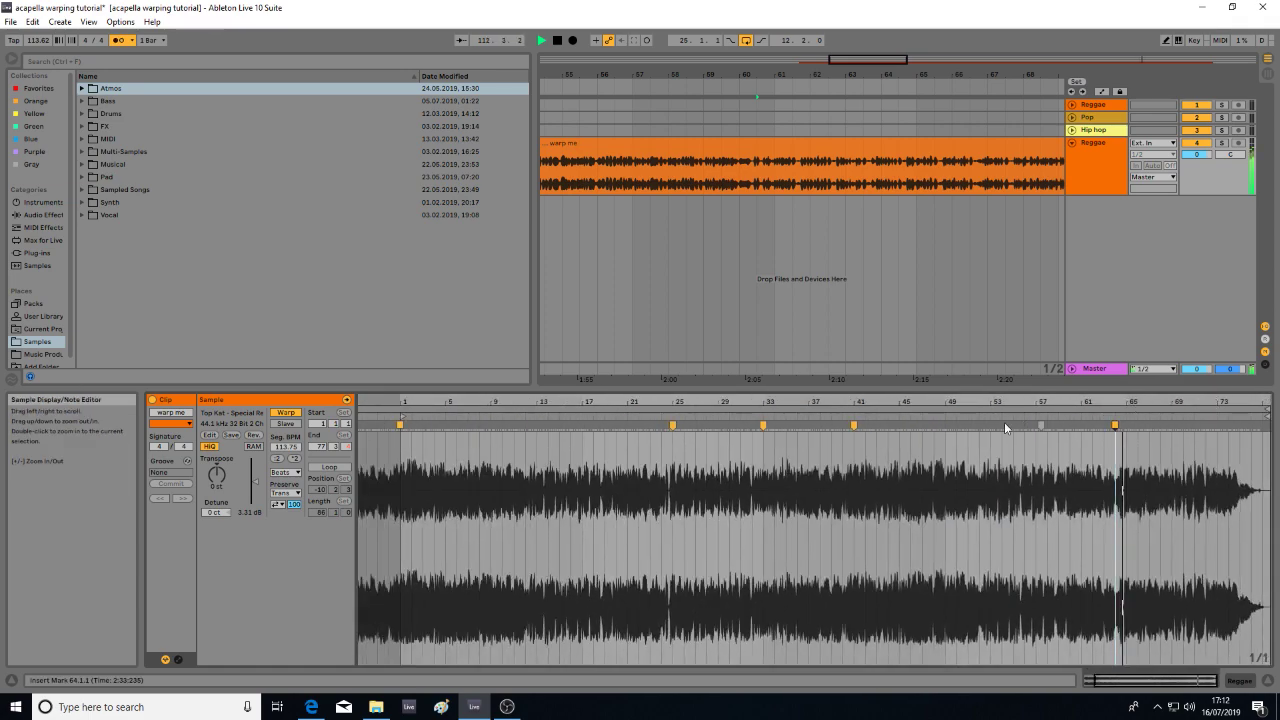
pyautogui.click(895, 417)
pyautogui.click(848, 415)
pyautogui.moveTo(868, 404)
pyautogui.mouseDown()
pyautogui.moveTo(868, 436)
pyautogui.moveTo(581, 422)
pyautogui.mouseUp()
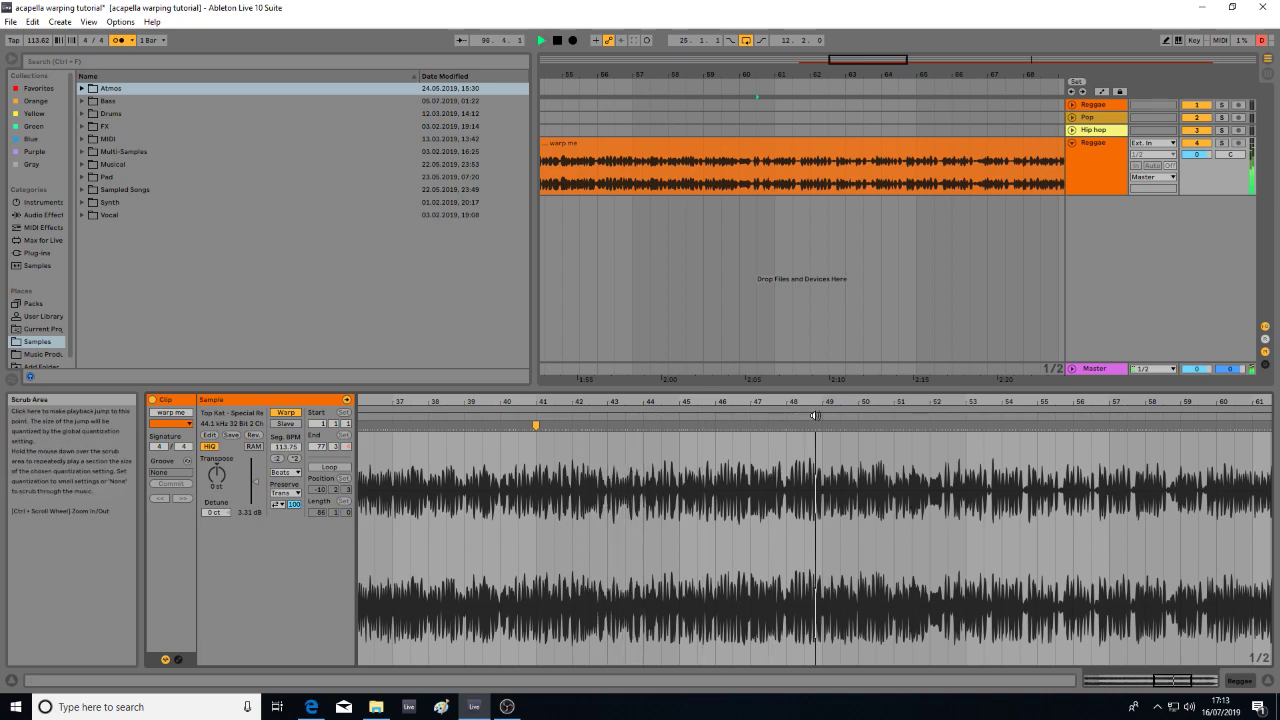
pyautogui.moveTo(828, 404); pyautogui.dragTo(711, 402)
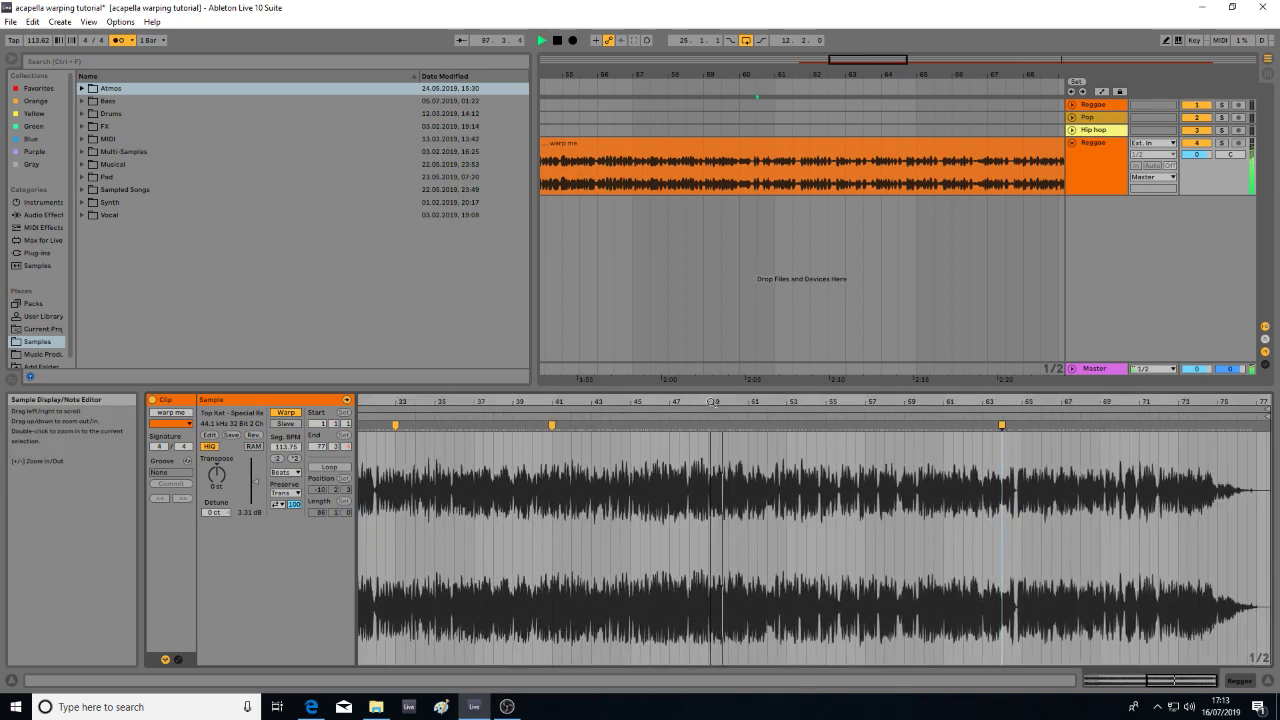
pyautogui.click(990, 409)
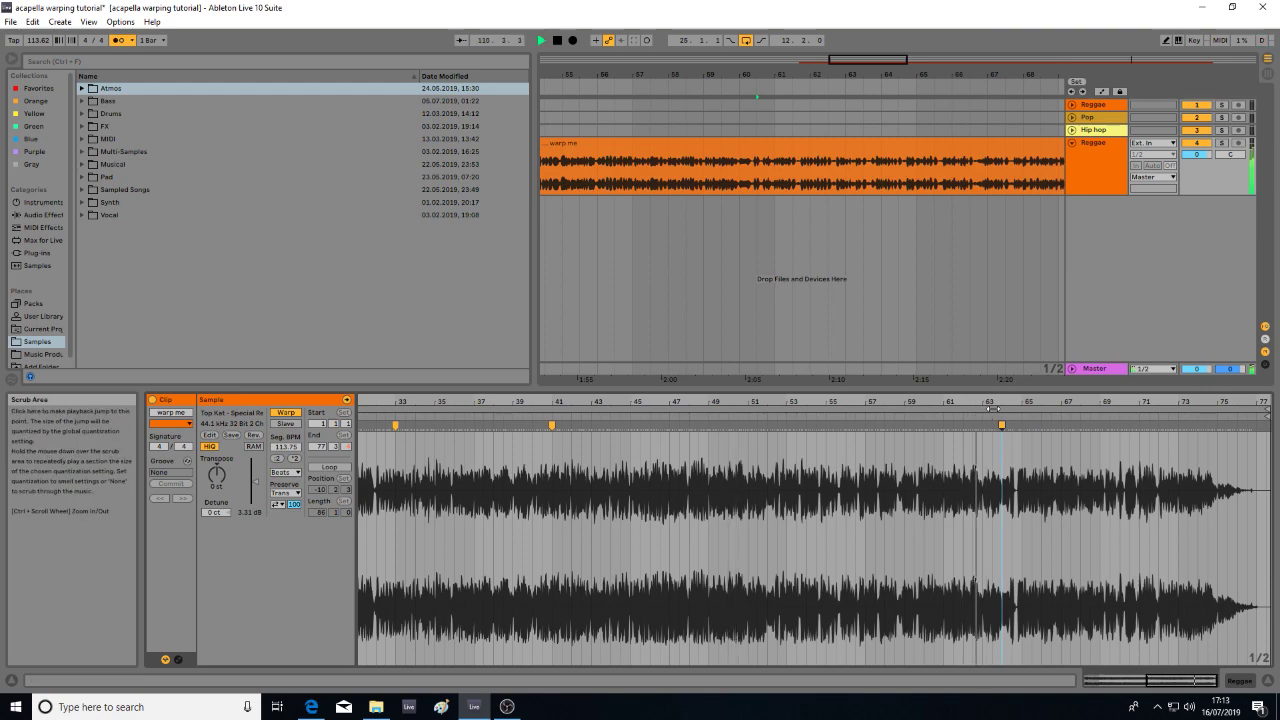
pyautogui.moveTo(1032, 402); pyautogui.dragTo(741, 402)
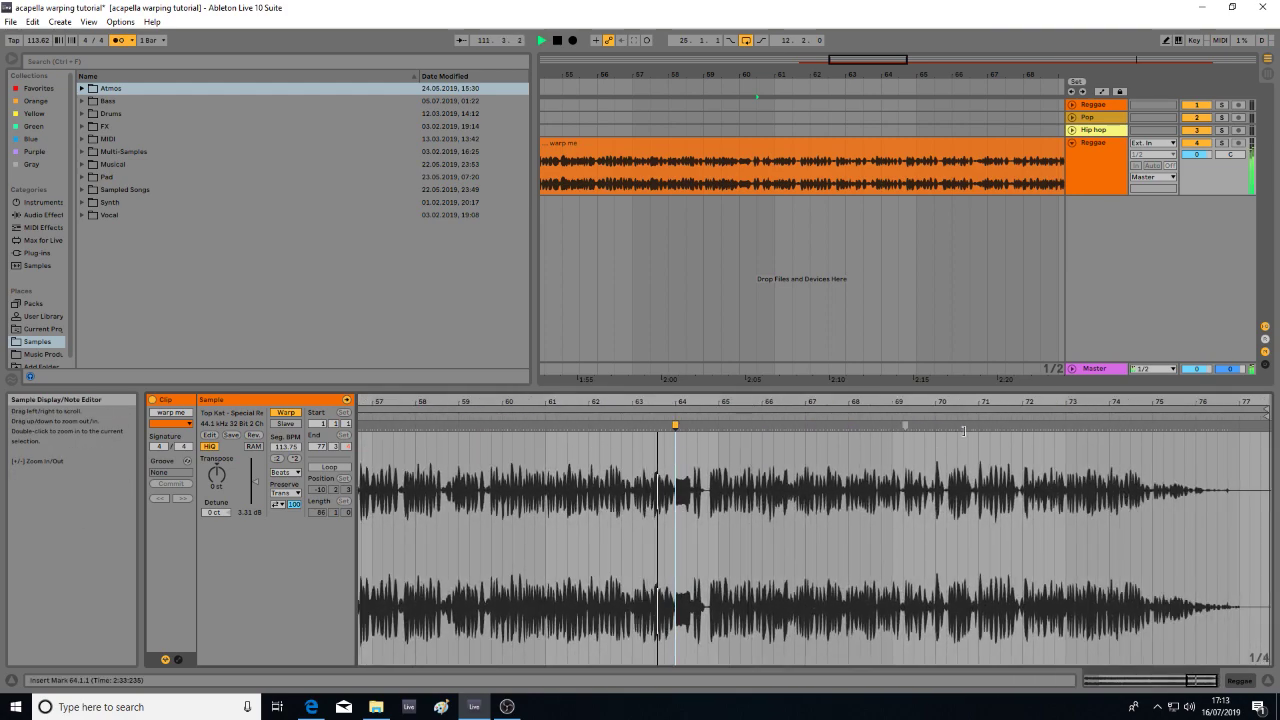
pyautogui.press('space')
# - Audition the vocal from about bar 72 towards the sample's ending, examining the waveform for drift
pyautogui.click(1018, 416)
pyautogui.scroll(4, 1072, 500)
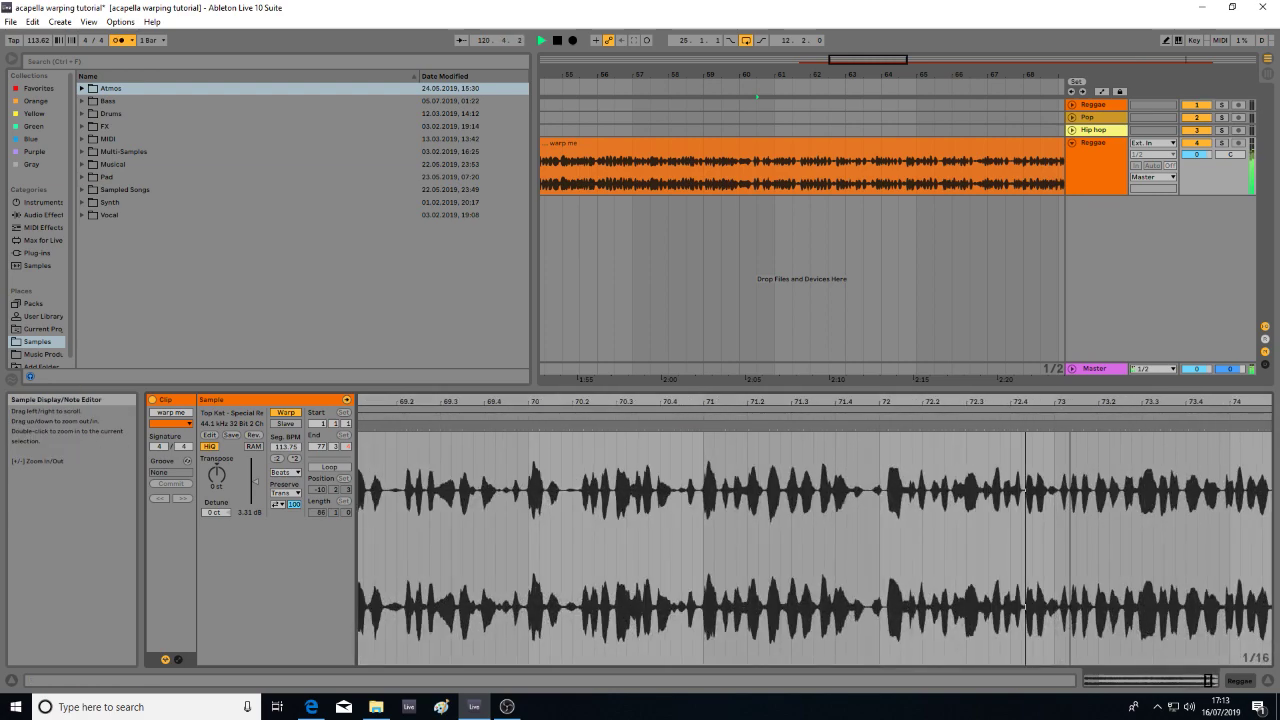
pyautogui.moveTo(1070, 464); pyautogui.dragTo(1070, 402)
pyautogui.press('space')
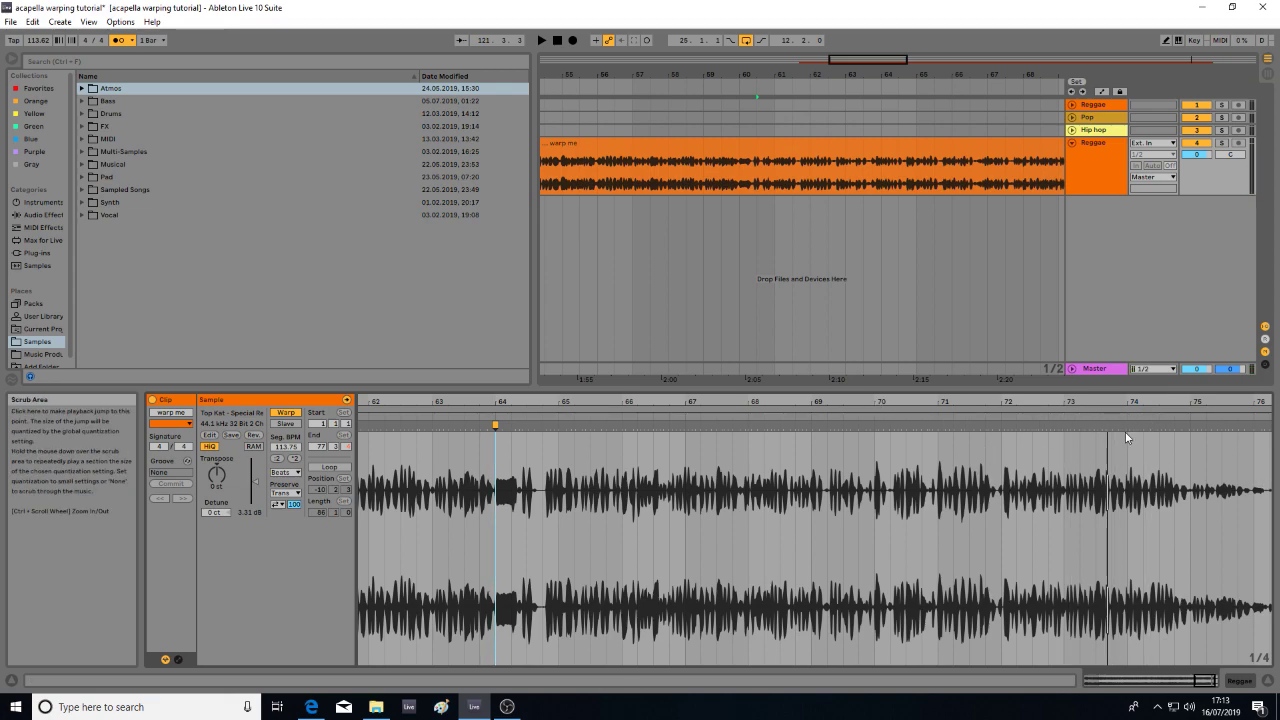
pyautogui.click(1070, 418)
pyautogui.moveTo(1143, 402); pyautogui.dragTo(890, 460)
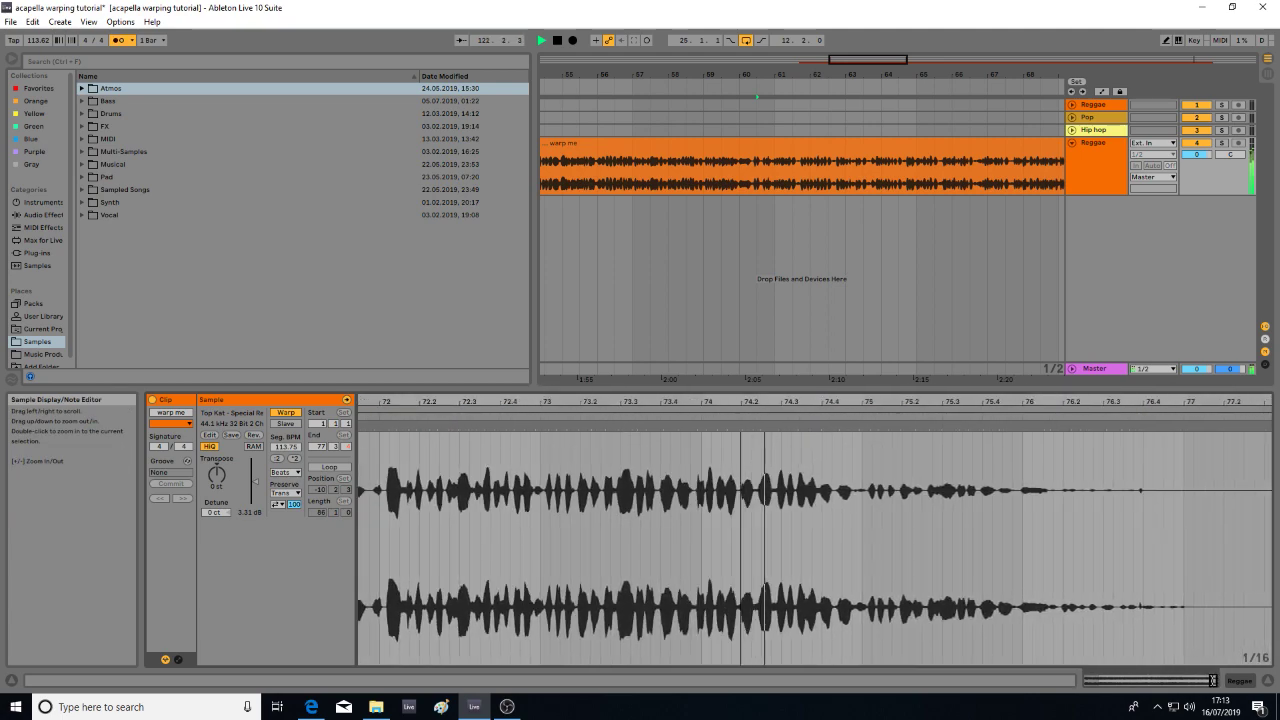
pyautogui.press('space')
# - Replay the sample's closing bars from about bar 72 and anchor the final downbeat with a warp marker at 75.1.1
pyautogui.moveTo(778, 401); pyautogui.dragTo(850, 368)
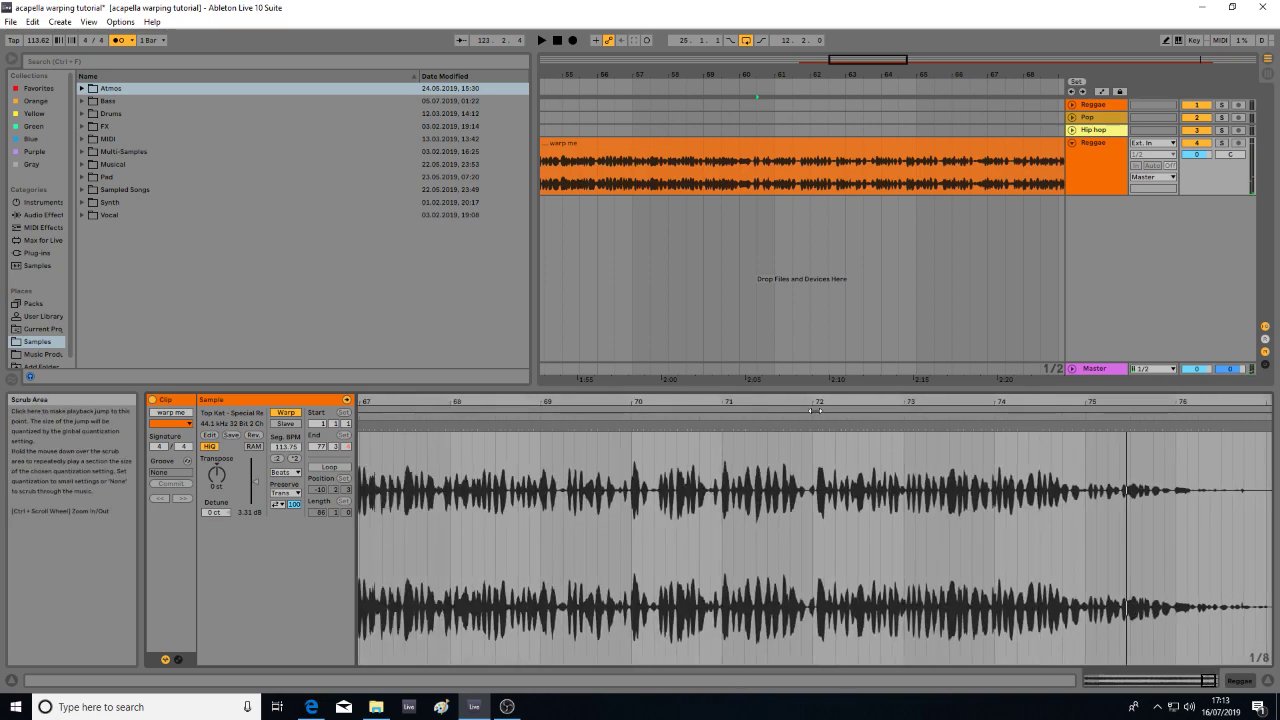
pyautogui.click(805, 414)
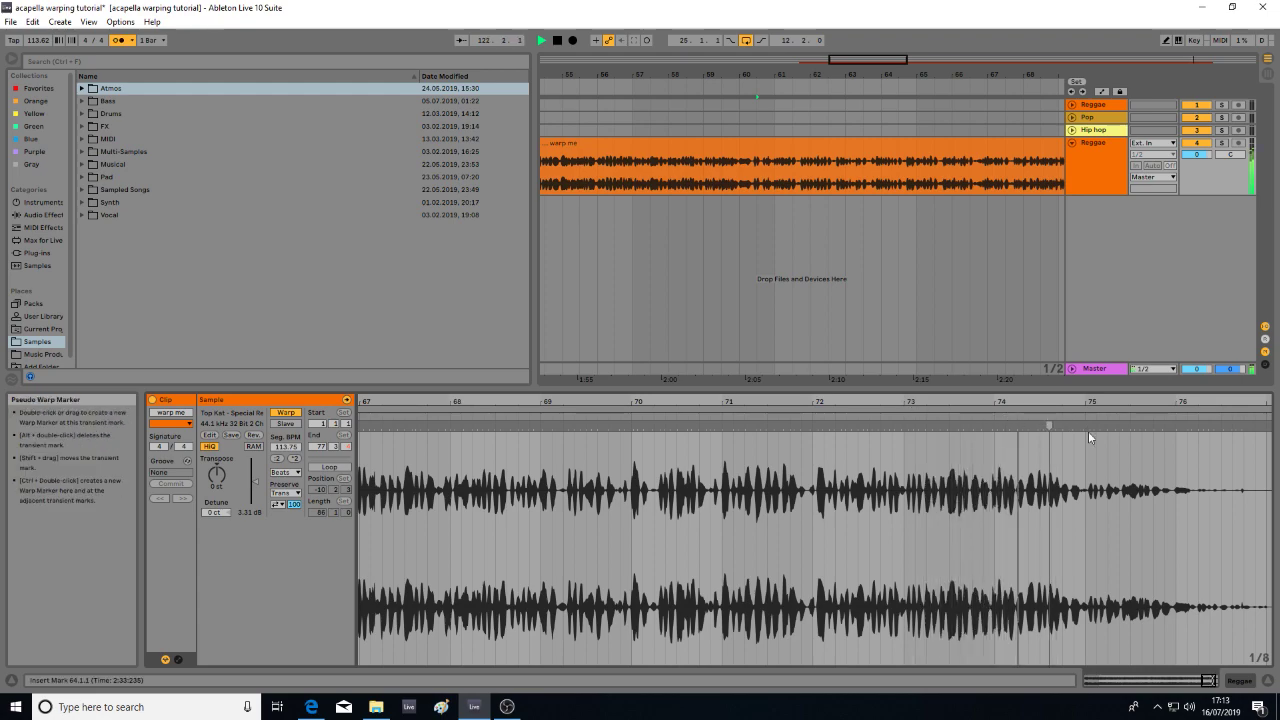
pyautogui.press('space')
pyautogui.moveTo(1101, 402); pyautogui.dragTo(1101, 515)
pyautogui.moveTo(970, 426)
pyautogui.mouseDown()
pyautogui.moveTo(1004, 428)
pyautogui.moveTo(1004, 310)
pyautogui.mouseUp()
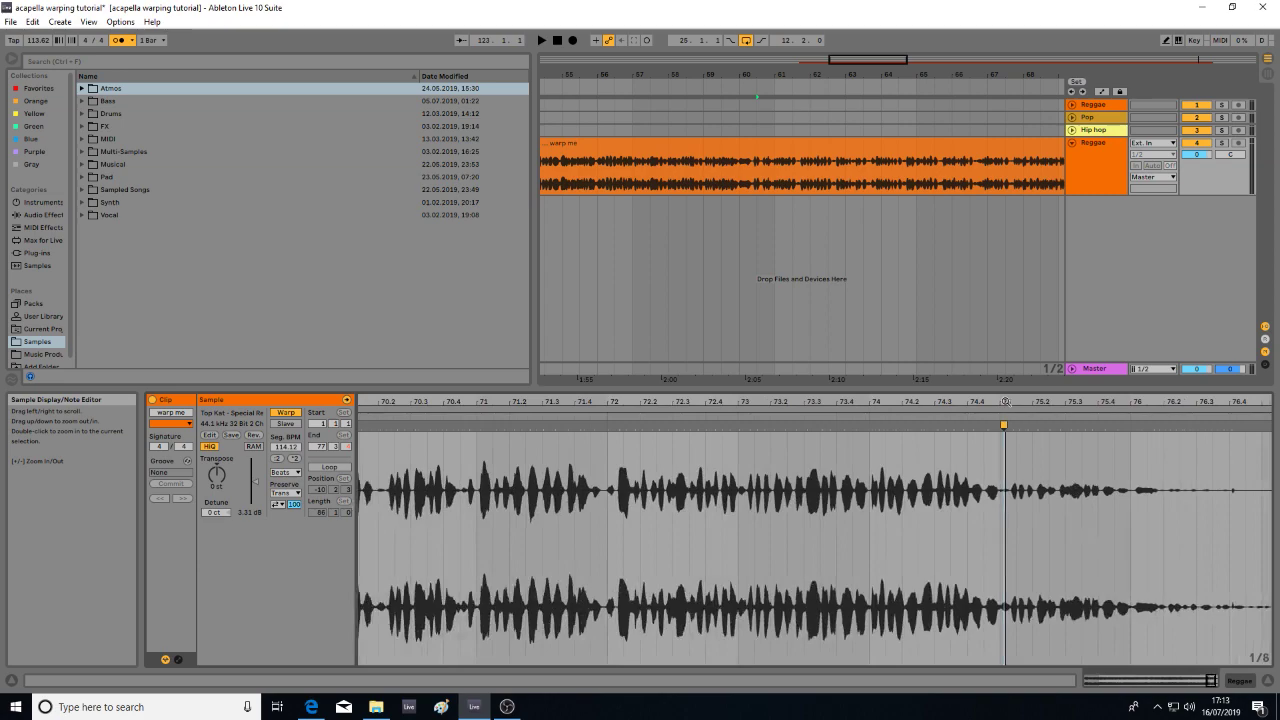
# - Audition the vocal around bar 74 and fine-tune its alignment at the warp marker on 75.1.1
pyautogui.click(912, 413)
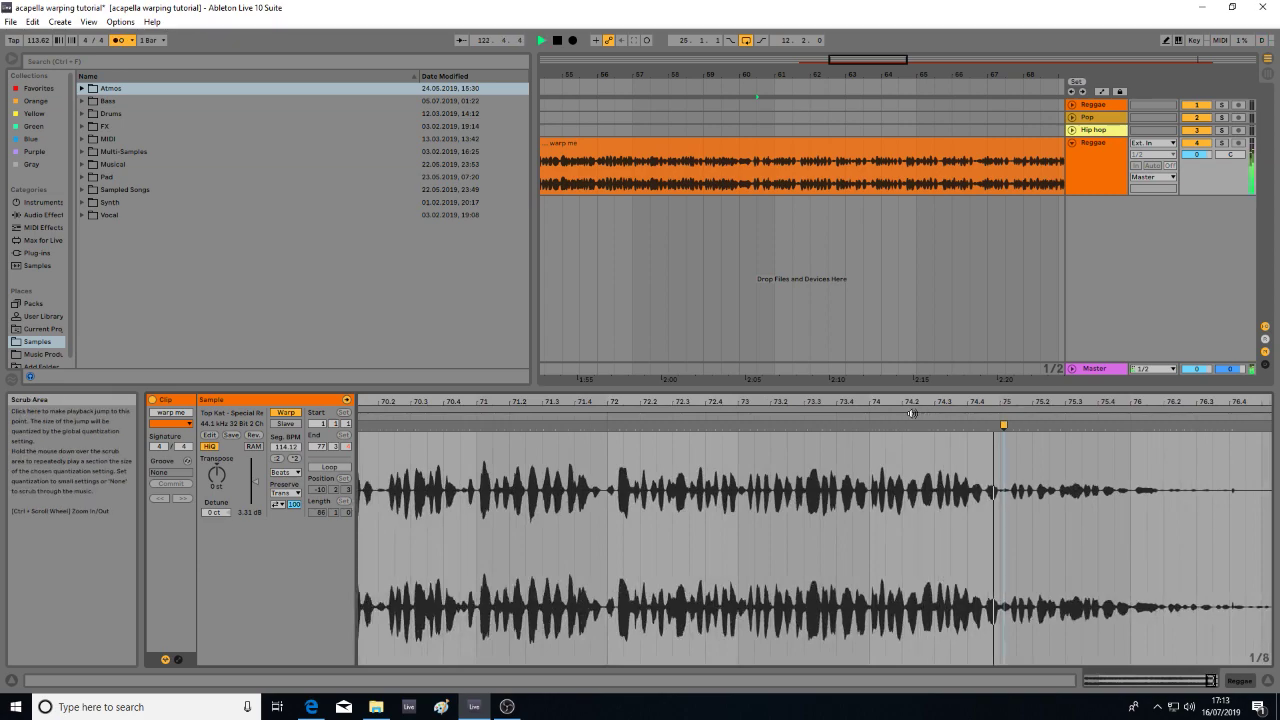
pyautogui.moveTo(1024, 400)
pyautogui.mouseDown()
pyautogui.moveTo(1012, 424)
pyautogui.moveTo(1008, 384)
pyautogui.mouseUp()
pyautogui.click(834, 418)
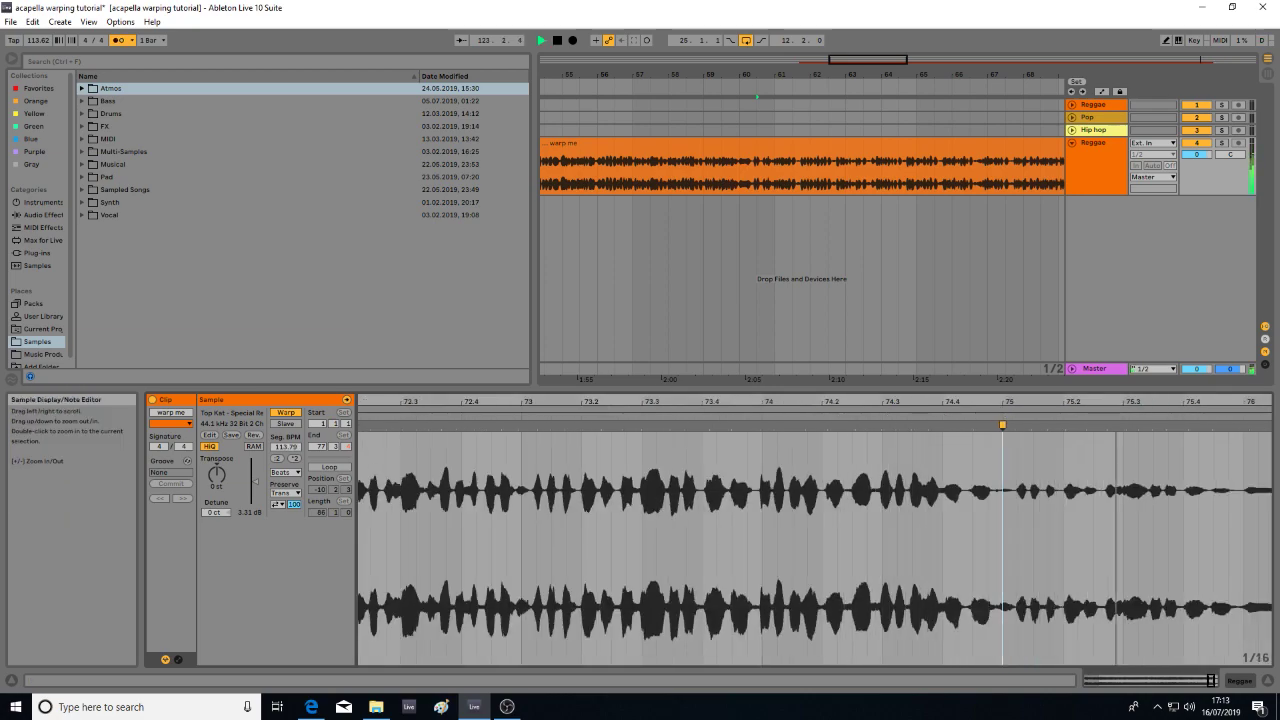
pyautogui.moveTo(830, 403); pyautogui.dragTo(828, 330)
pyautogui.press('space')
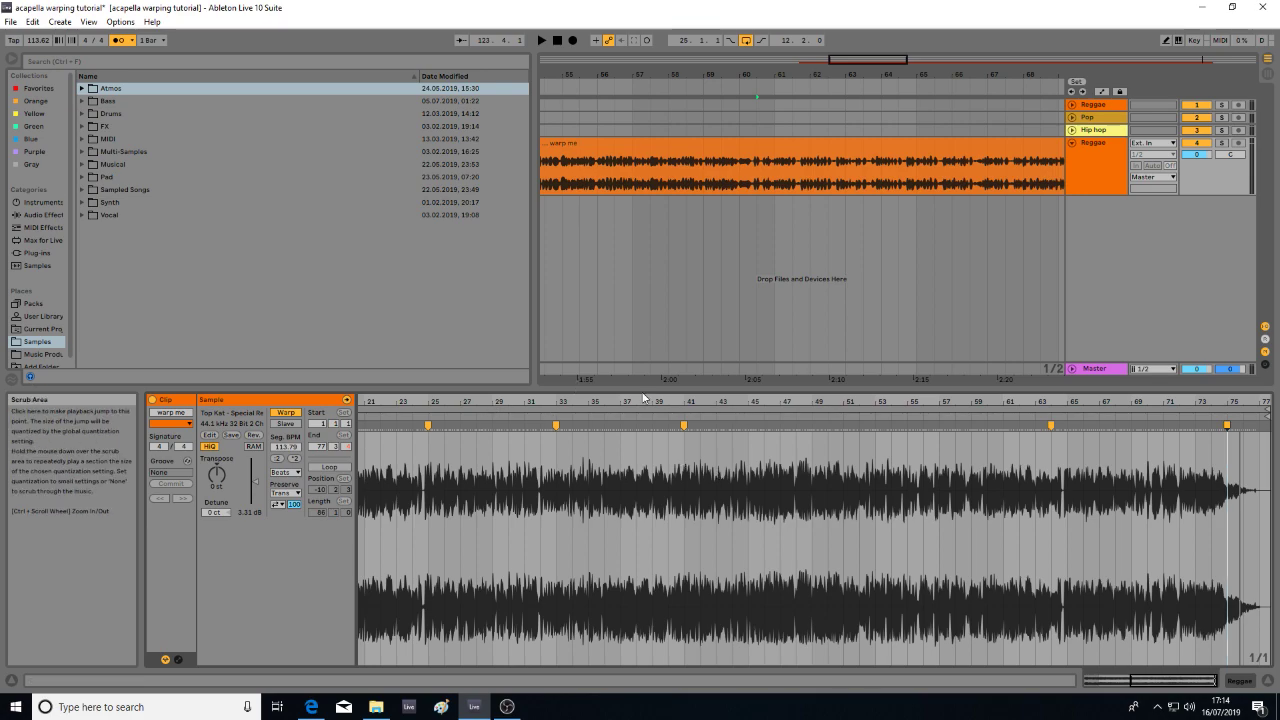
# - Play the sample from the warp markers at bars 33 and 41 to check the vocal's timing
pyautogui.click(556, 415)
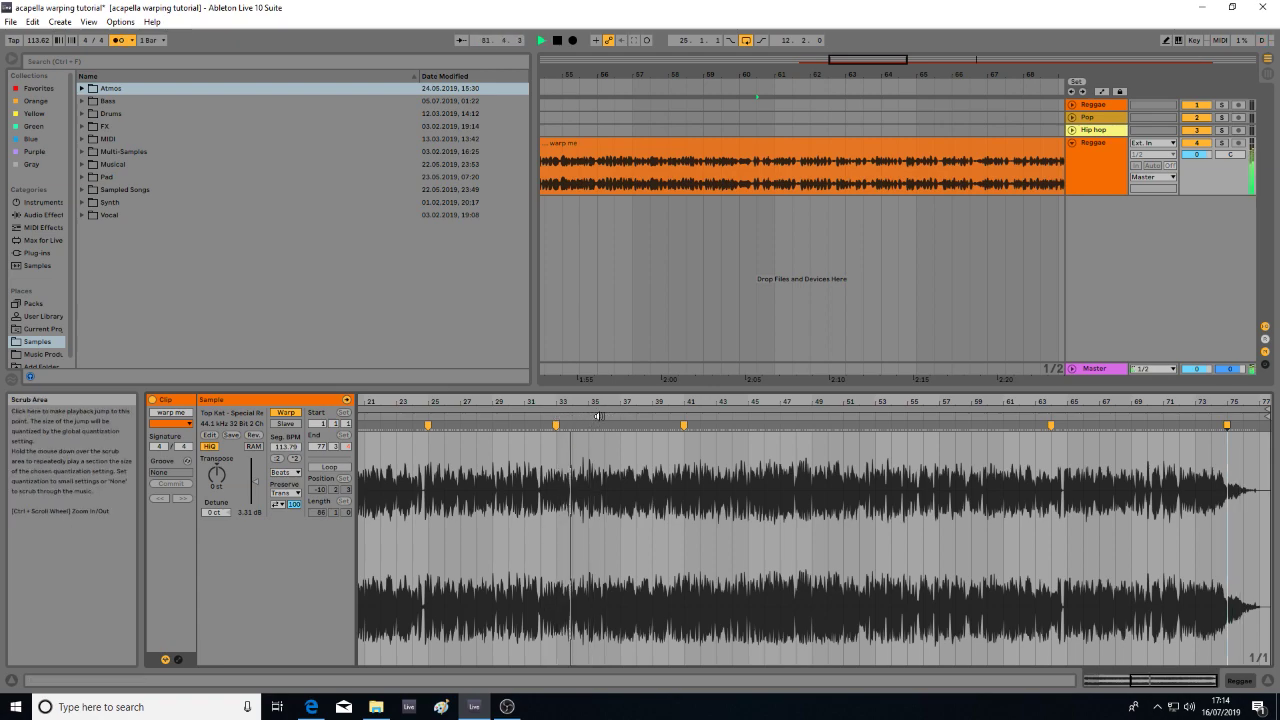
pyautogui.click(684, 417)
pyautogui.moveTo(701, 404)
pyautogui.mouseDown()
pyautogui.moveTo(790, 404)
pyautogui.moveTo(793, 450)
pyautogui.mouseUp()
pyautogui.press('space')
pyautogui.moveTo(779, 404); pyautogui.dragTo(778, 458)
pyautogui.click(720, 420)
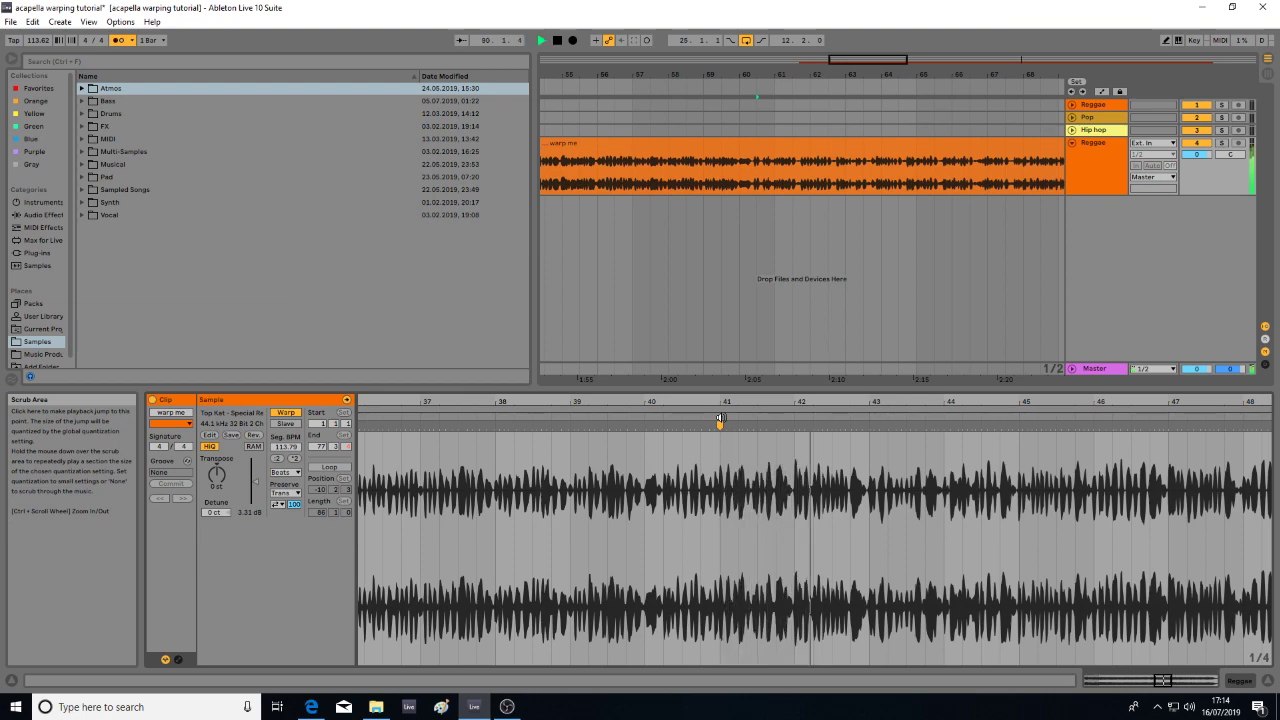
pyautogui.press('space')
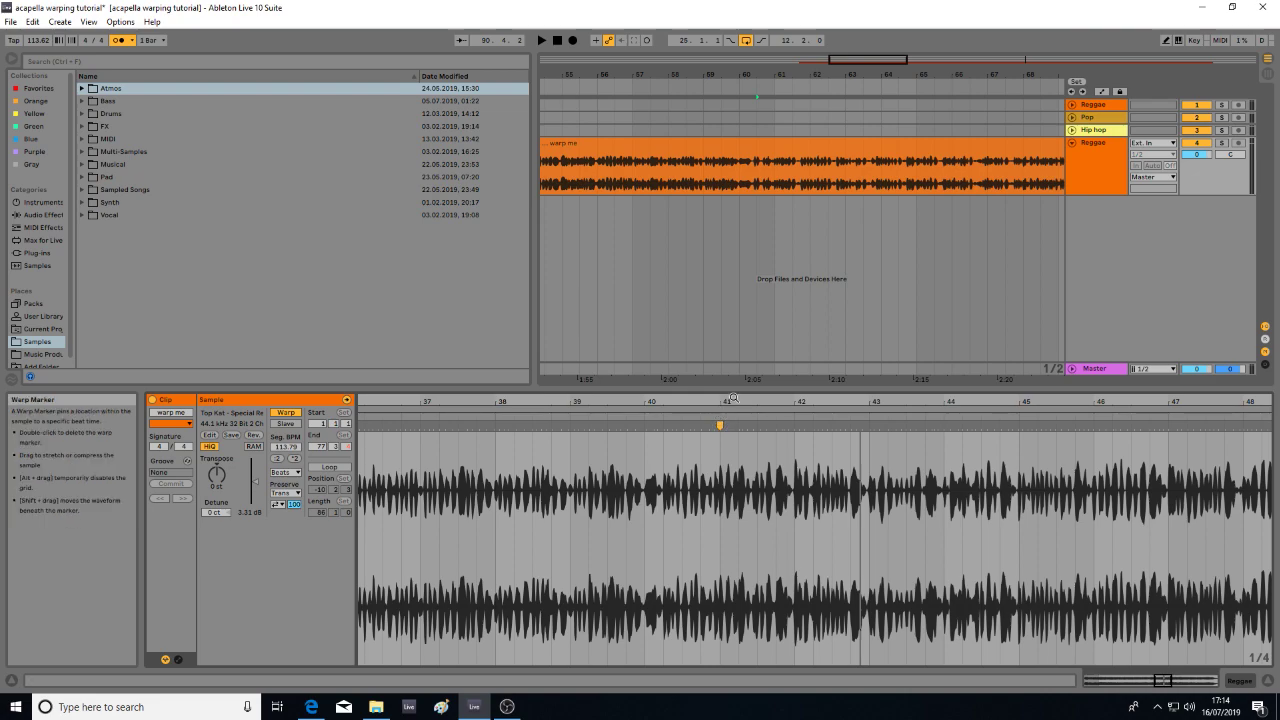
# - Play the vocal around the warp marker at bar 41 to hear how it sounds in Beats warp mode
pyautogui.scroll(-2, 730, 430)
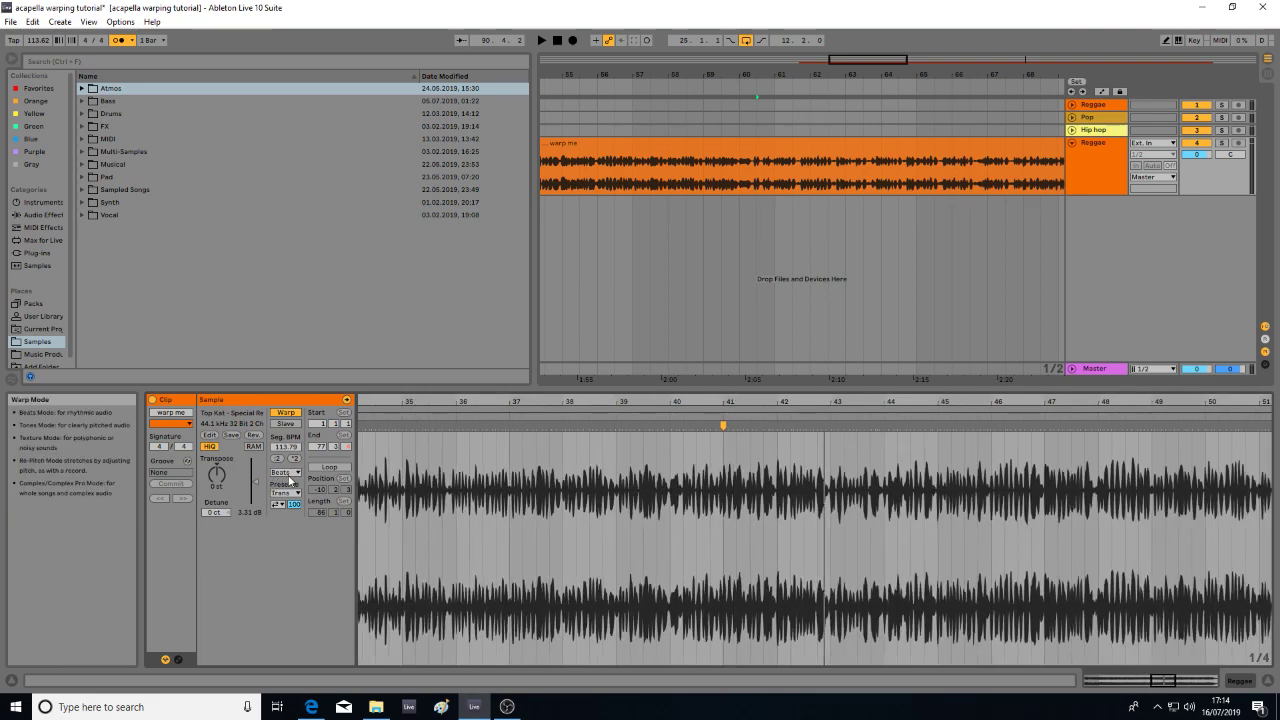
pyautogui.click(288, 473)
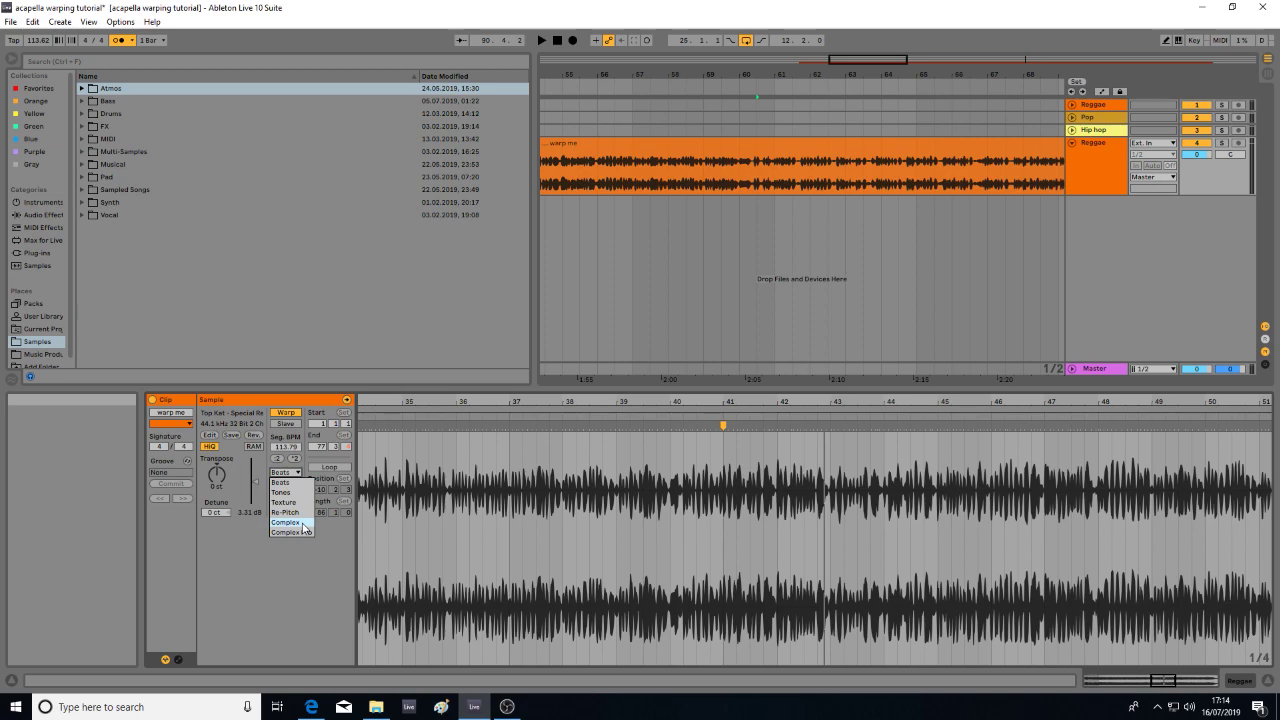
pyautogui.click(736, 396)
pyautogui.moveTo(738, 397); pyautogui.dragTo(738, 432)
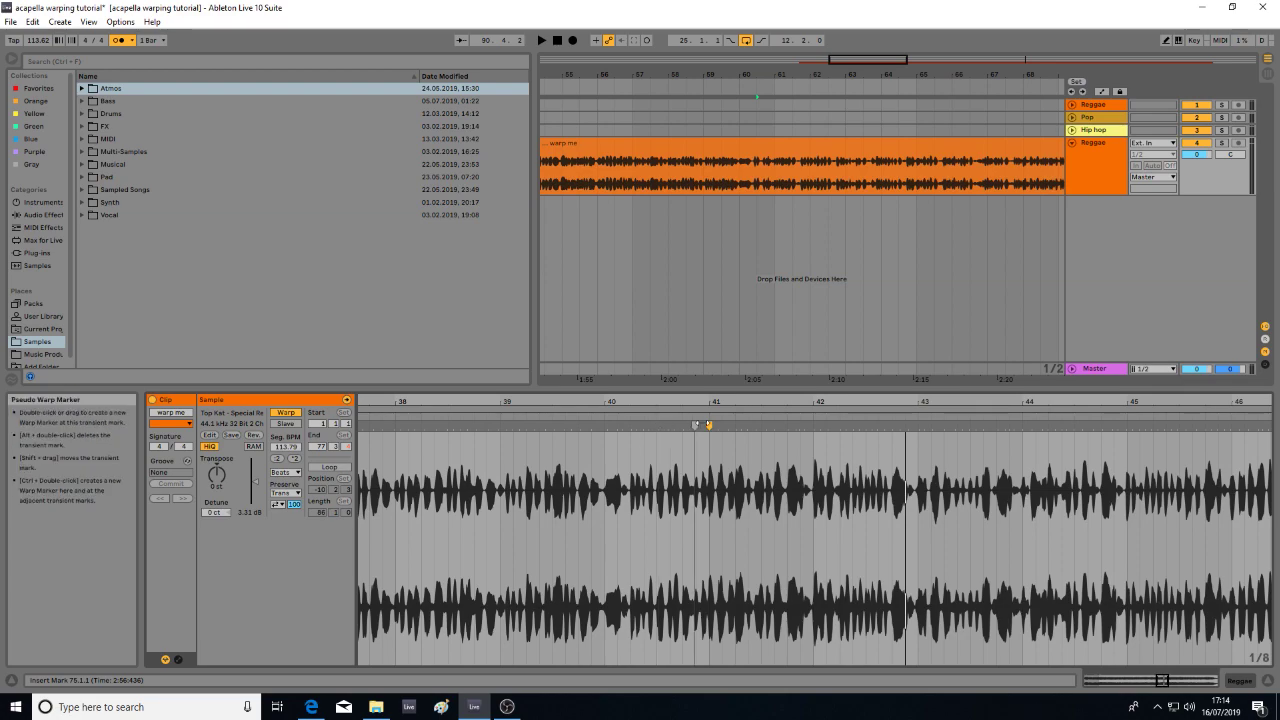
pyautogui.click(666, 415)
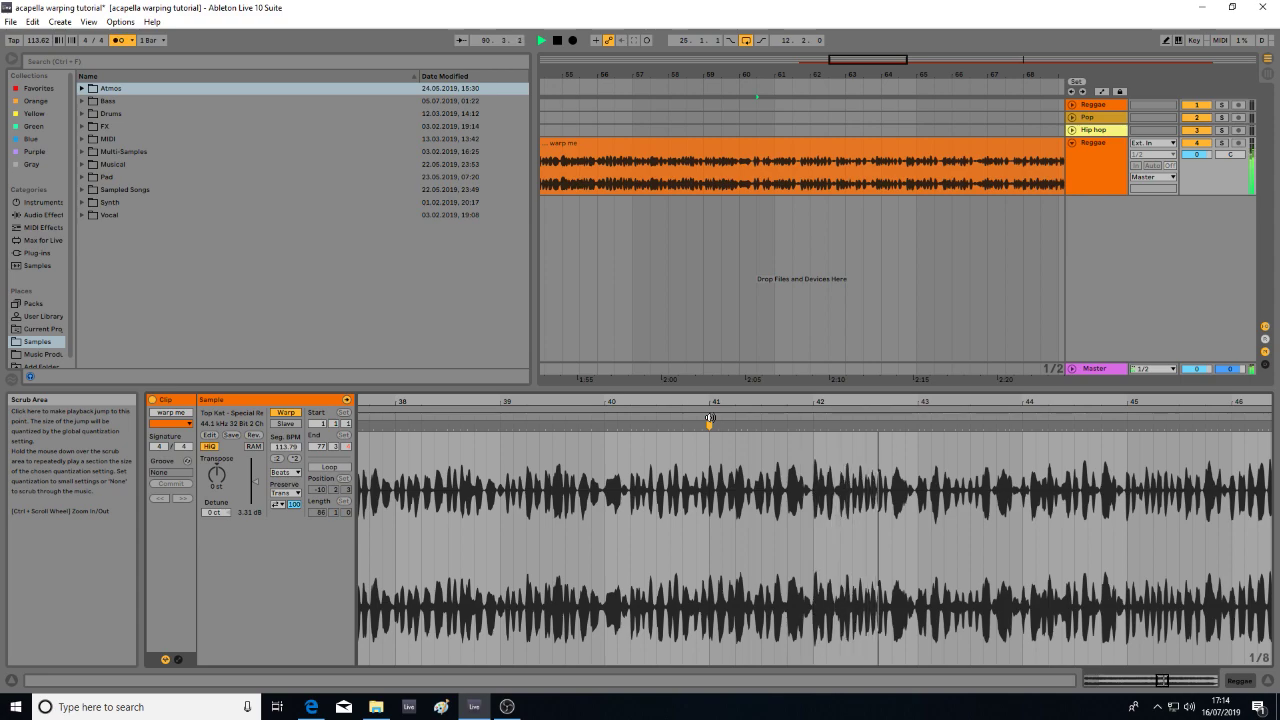
pyautogui.press('space')
# - Set the vocal clip's warp mode to Complex and replay the passage around bar 41
pyautogui.click(285, 472)
pyautogui.click(303, 524)
pyautogui.click(698, 417)
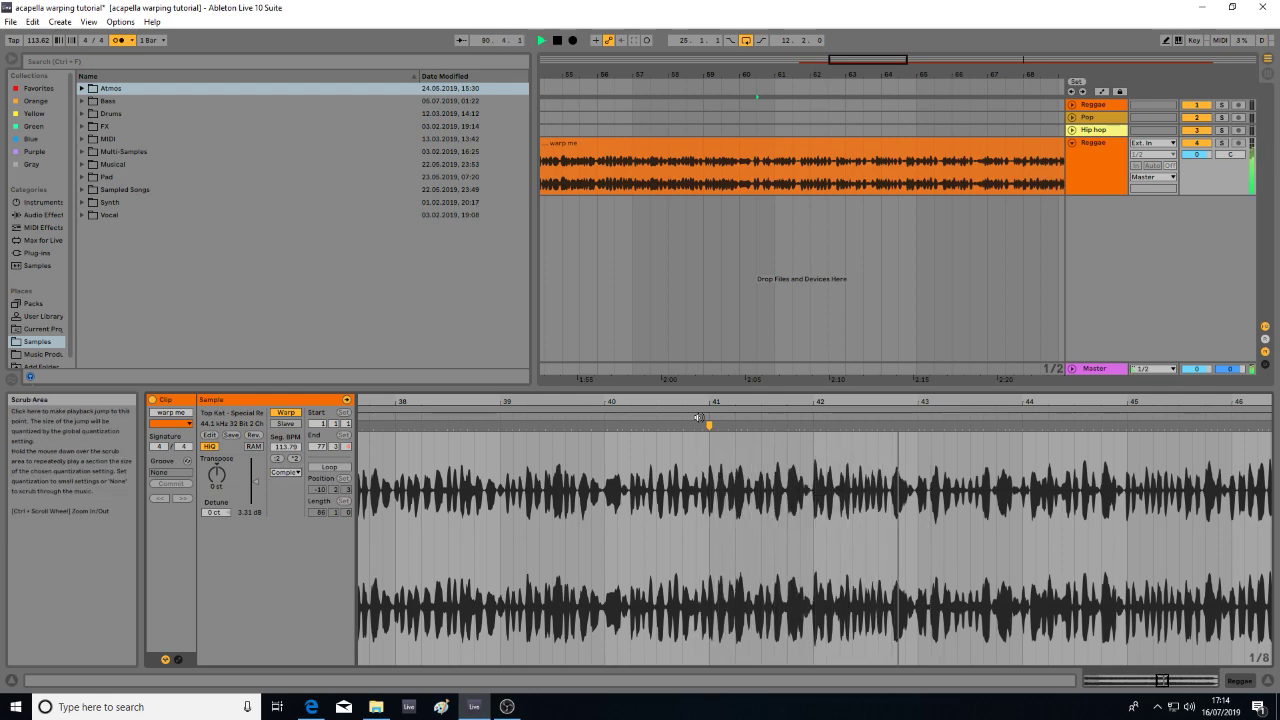
pyautogui.press('space')
# - Set the project tempo to 125 BPM and audition the warped vocal clip from about bar 73
pyautogui.moveTo(696, 402); pyautogui.dragTo(883, 398)
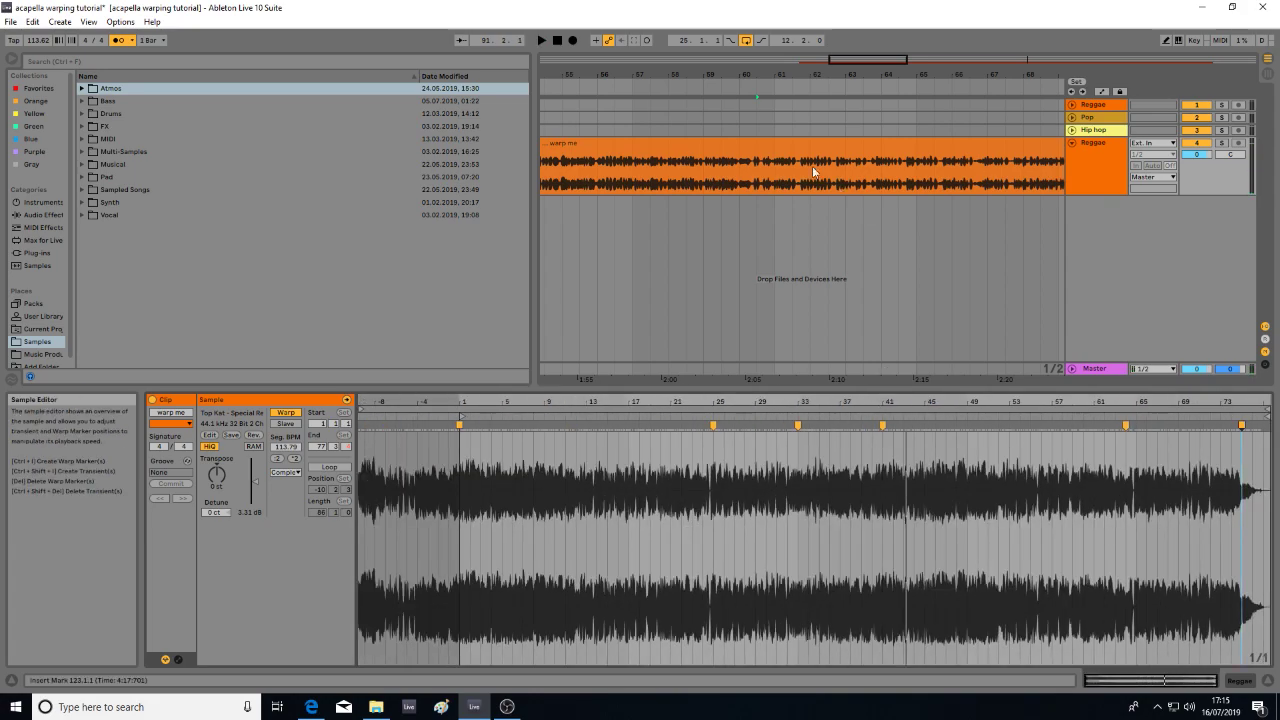
pyautogui.moveTo(780, 71); pyautogui.dragTo(778, 71)
pyautogui.click(845, 142)
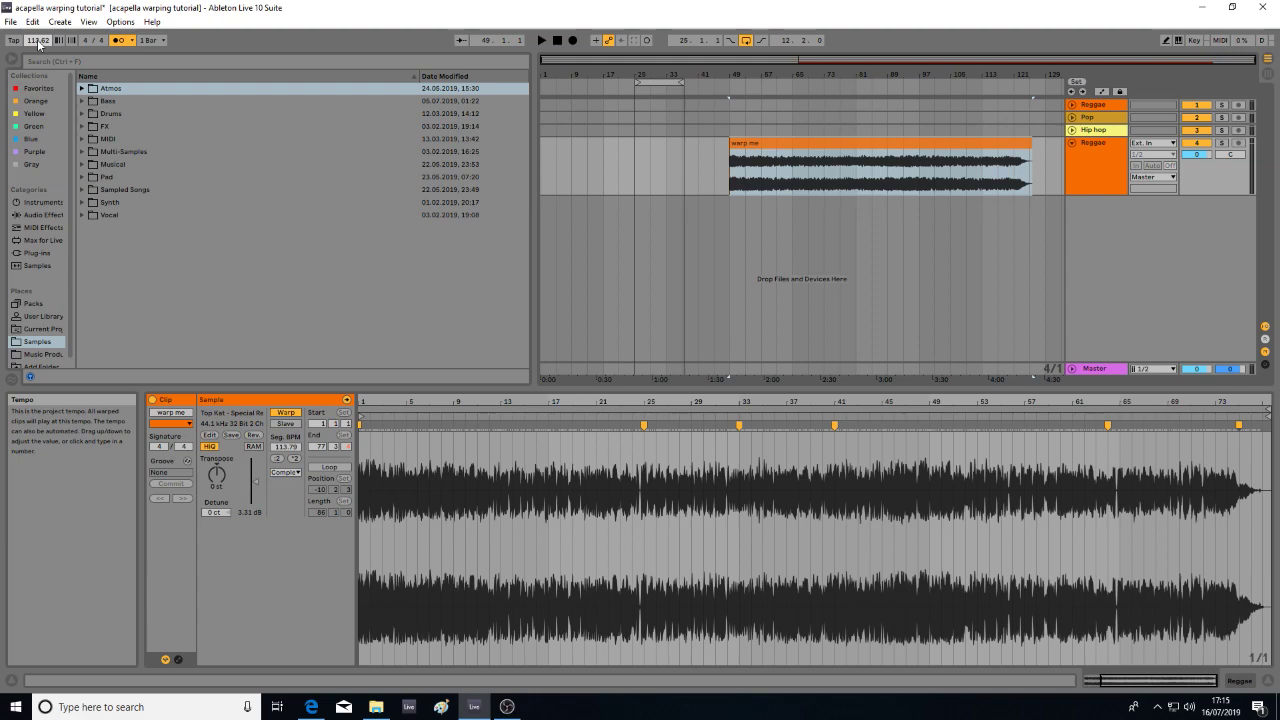
pyautogui.press('Return')
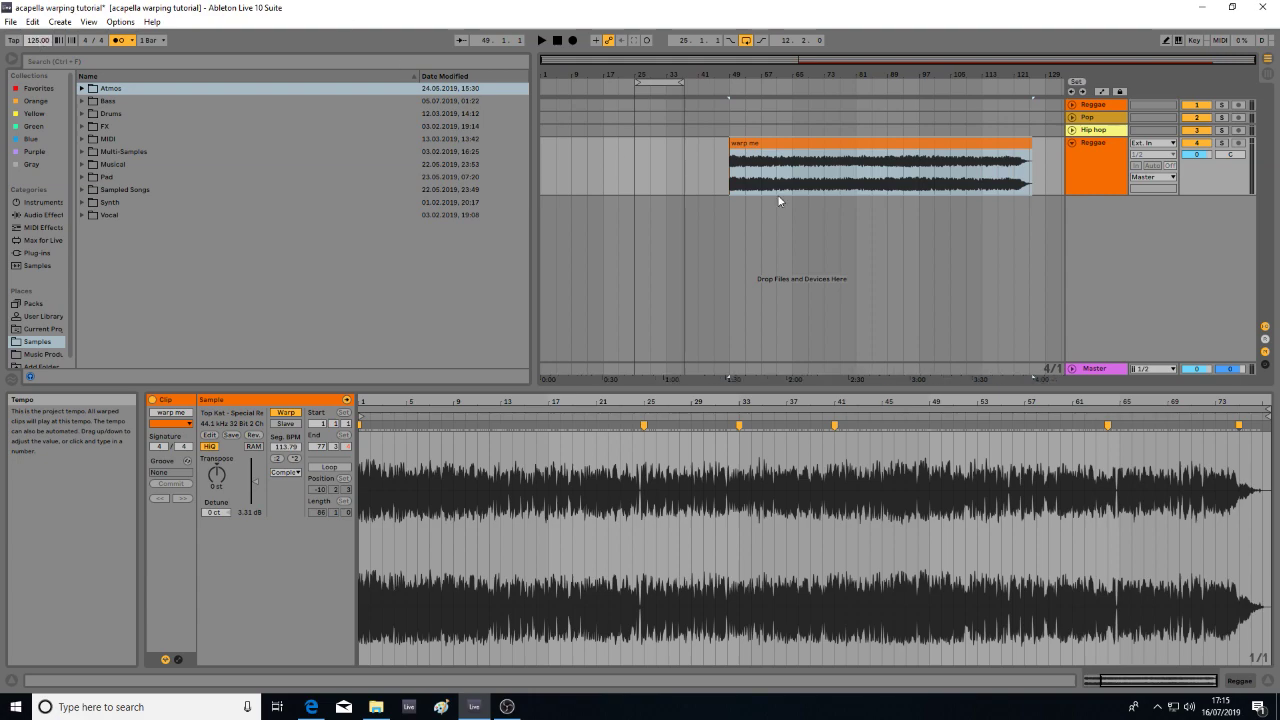
pyautogui.click(829, 100)
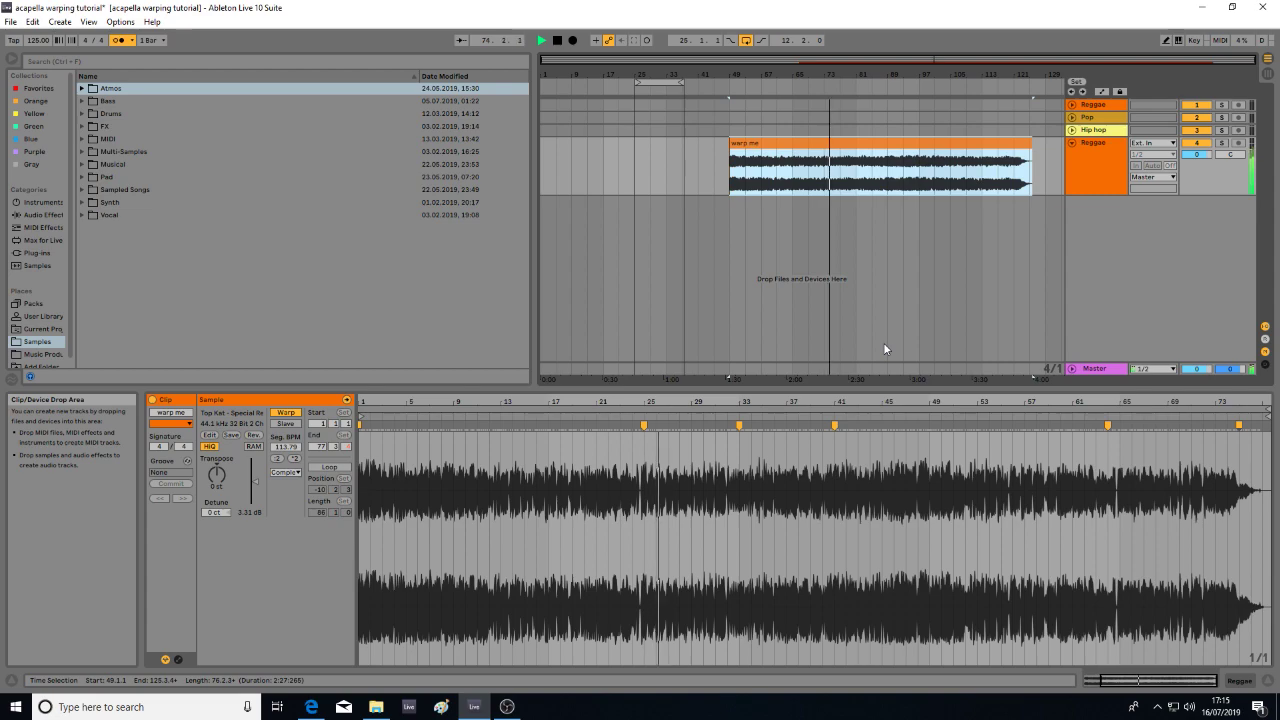
pyautogui.press('space')
# - Set the project tempo to 140 BPM and audition the vocal in Complex mode from about bar 75
pyautogui.click(38, 40)
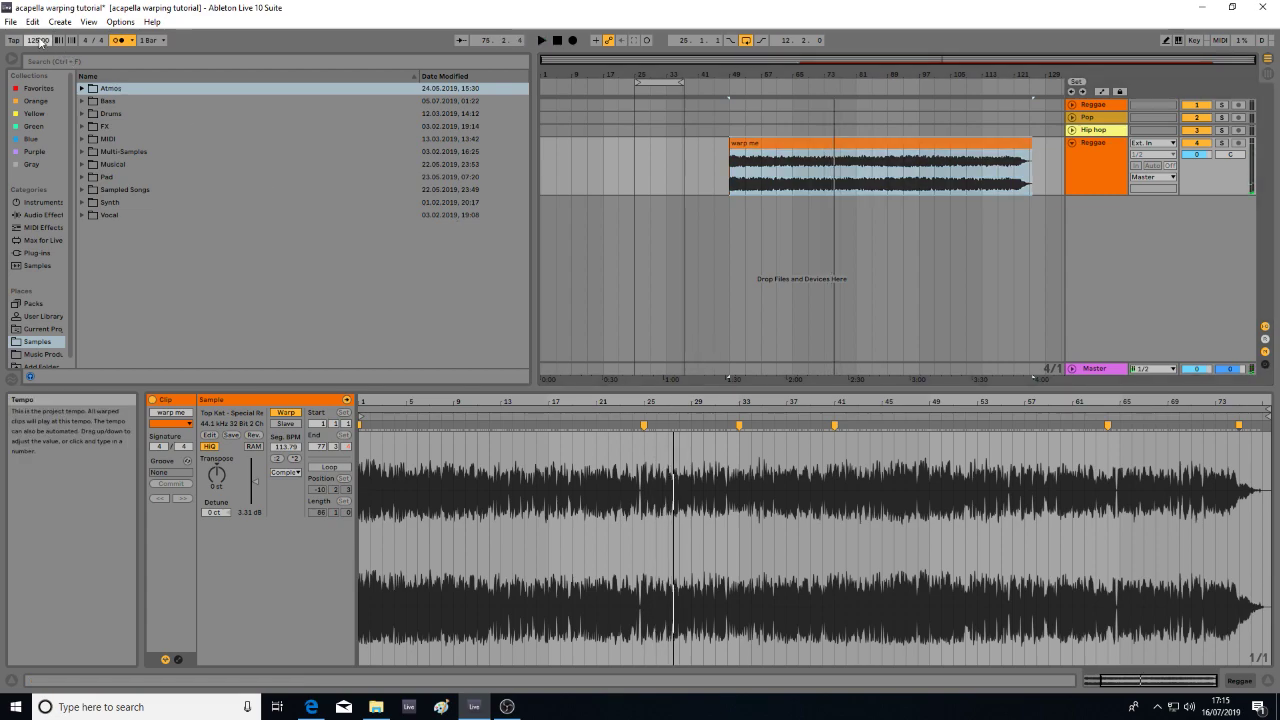
pyautogui.write('140')
pyautogui.press('Return')
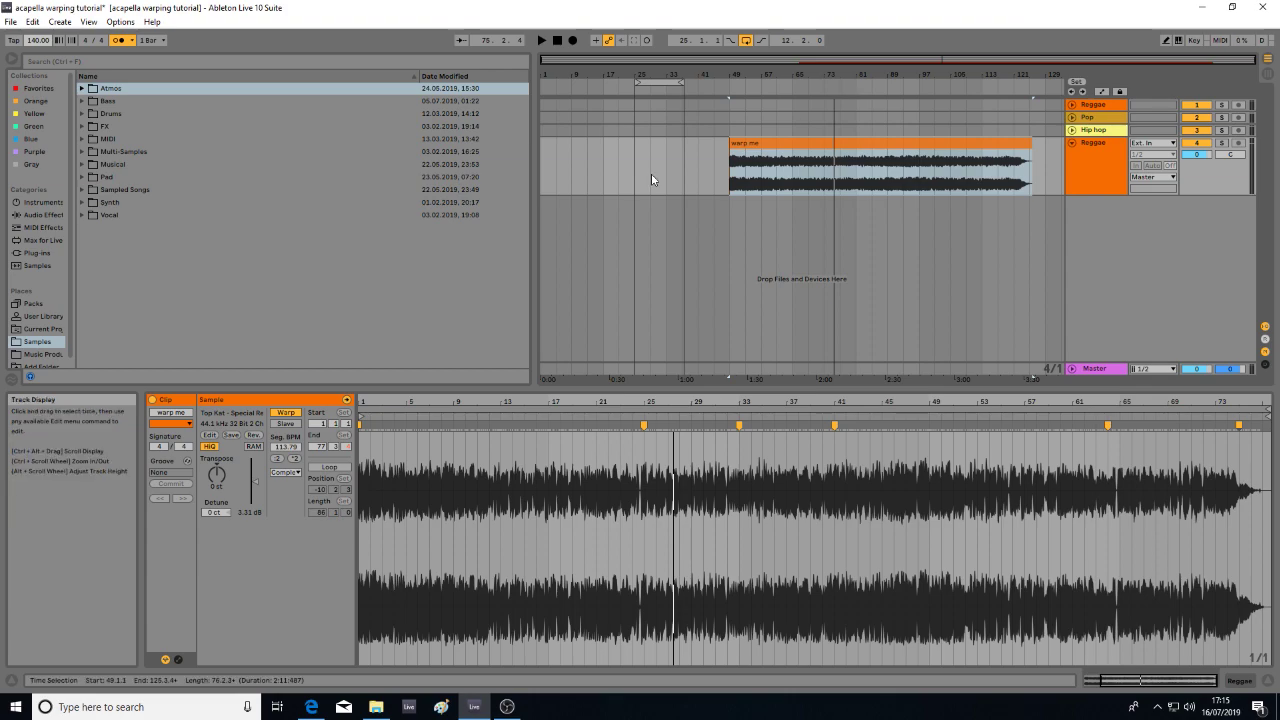
pyautogui.click(294, 474)
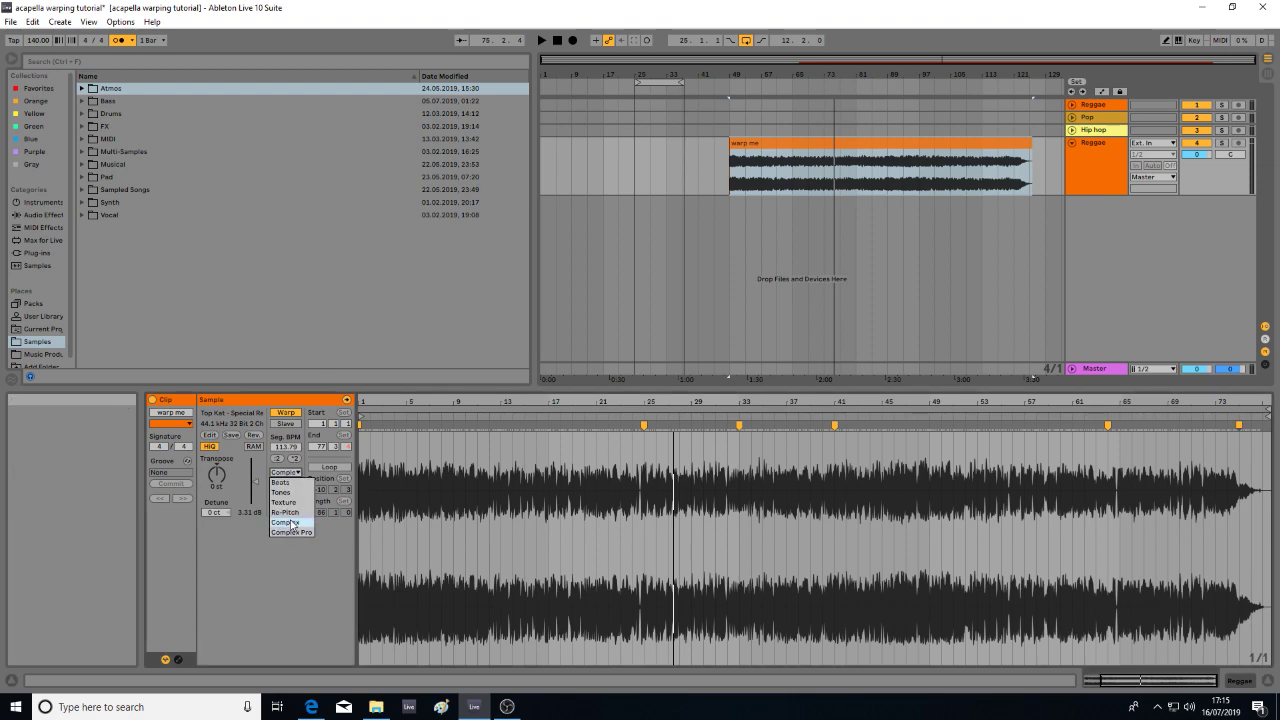
pyautogui.click(294, 570)
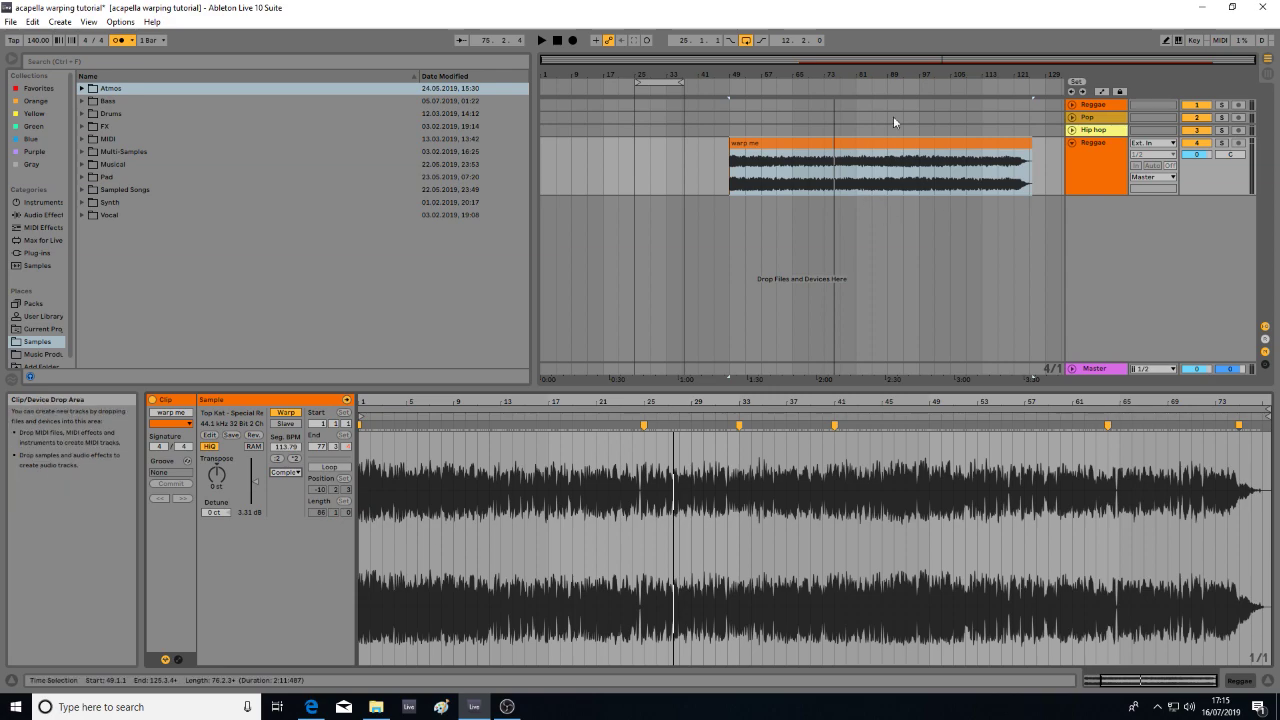
pyautogui.click(836, 86)
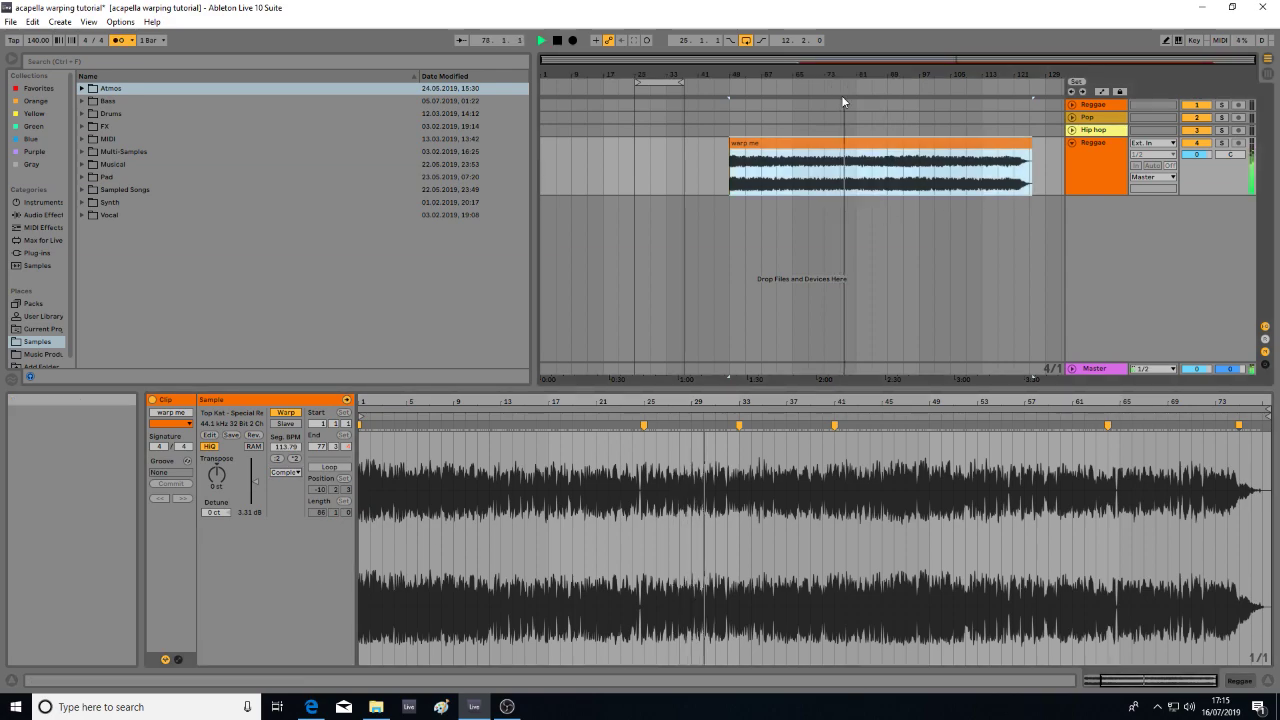
pyautogui.press('space')
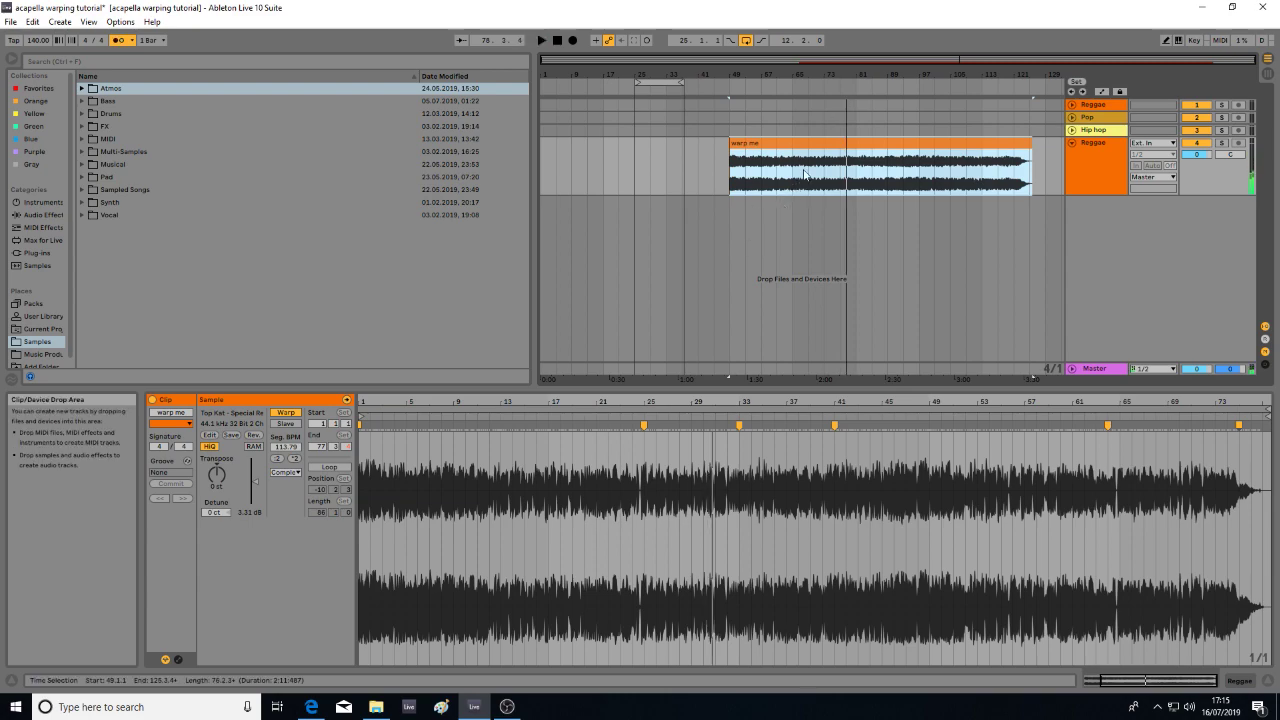
# - Set the project tempo to 174 BPM and play the vocal clip from its start at bar 49
pyautogui.click(38, 40)
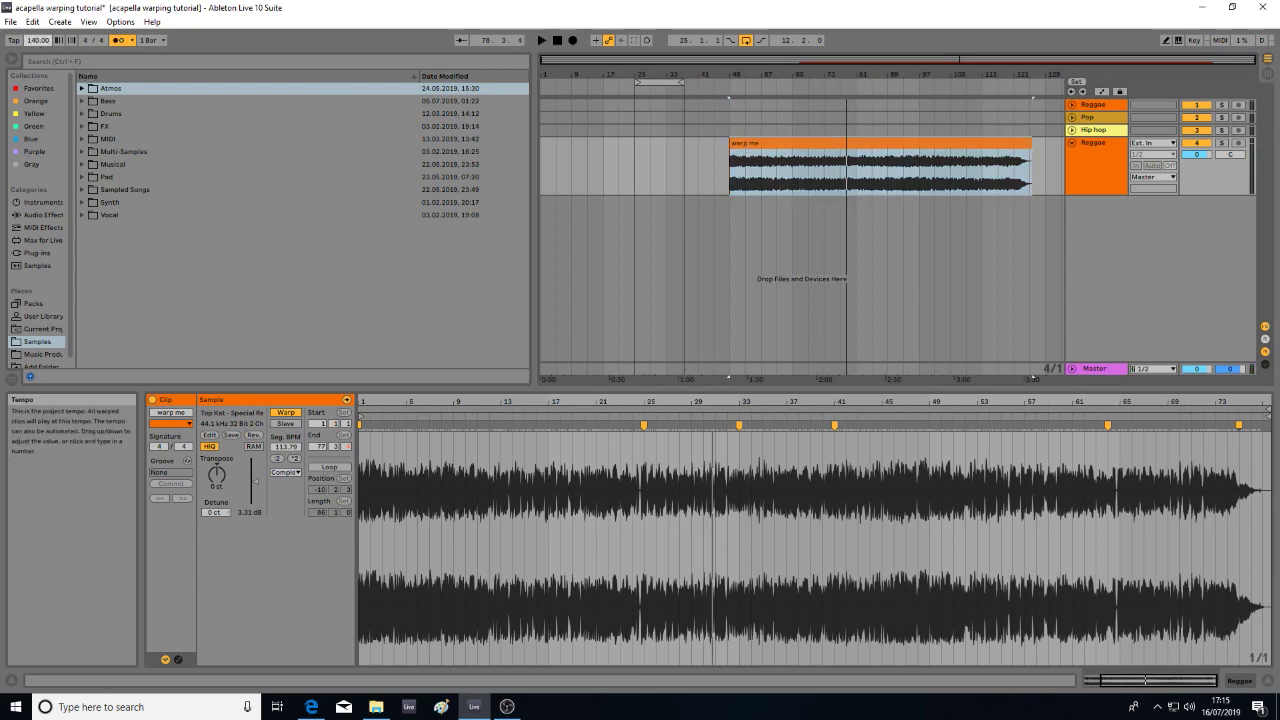
pyautogui.write('174')
pyautogui.press('Return')
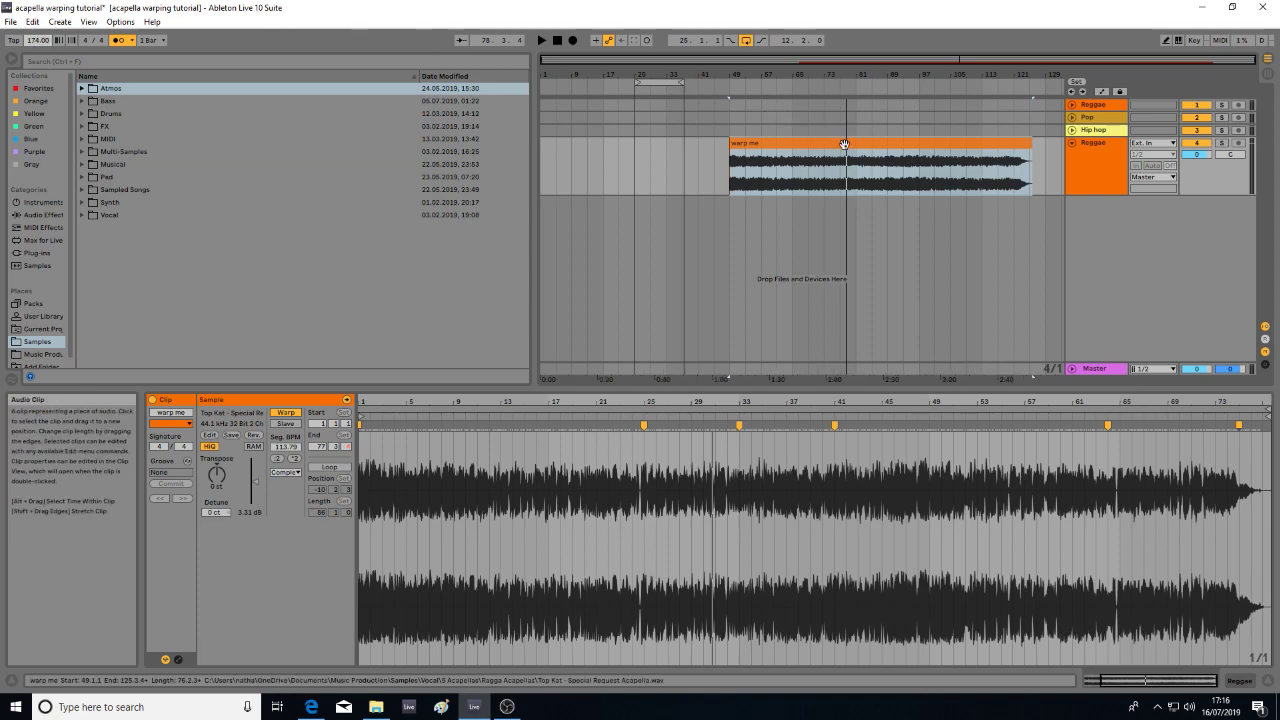
pyautogui.click(795, 143)
pyautogui.press('space')
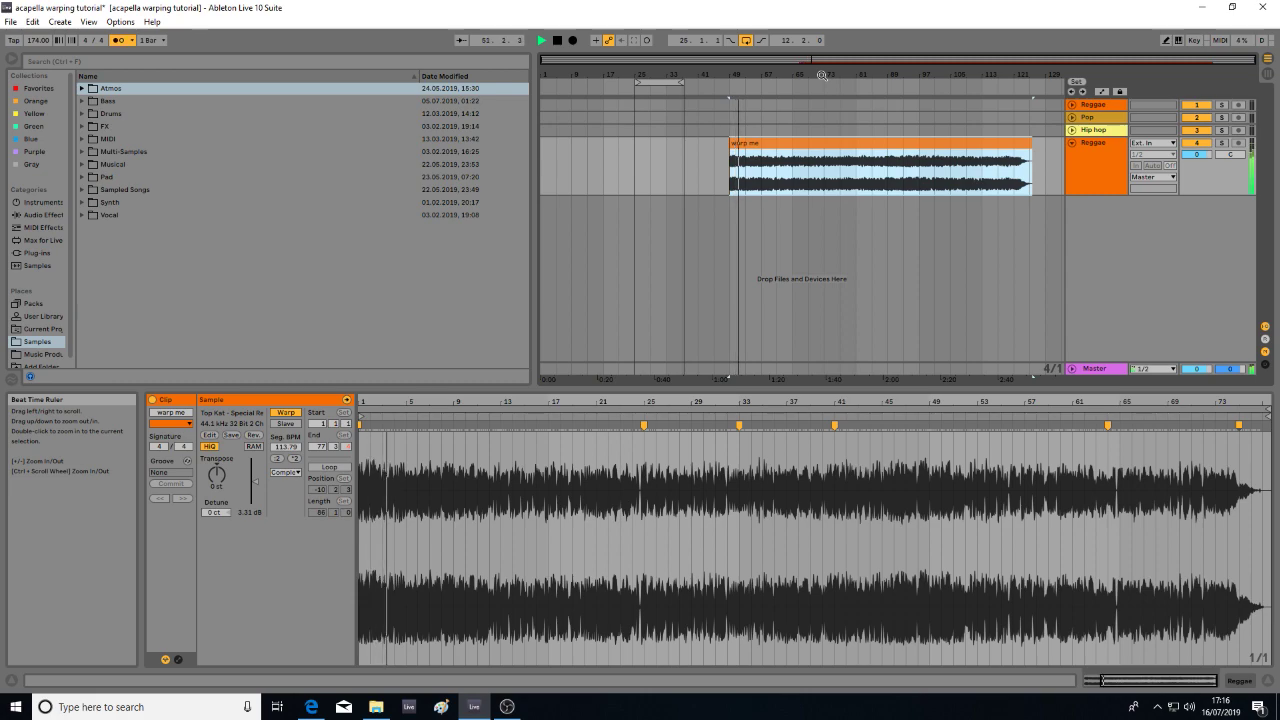
pyautogui.moveTo(822, 76); pyautogui.dragTo(754, 96)
pyautogui.press('space')
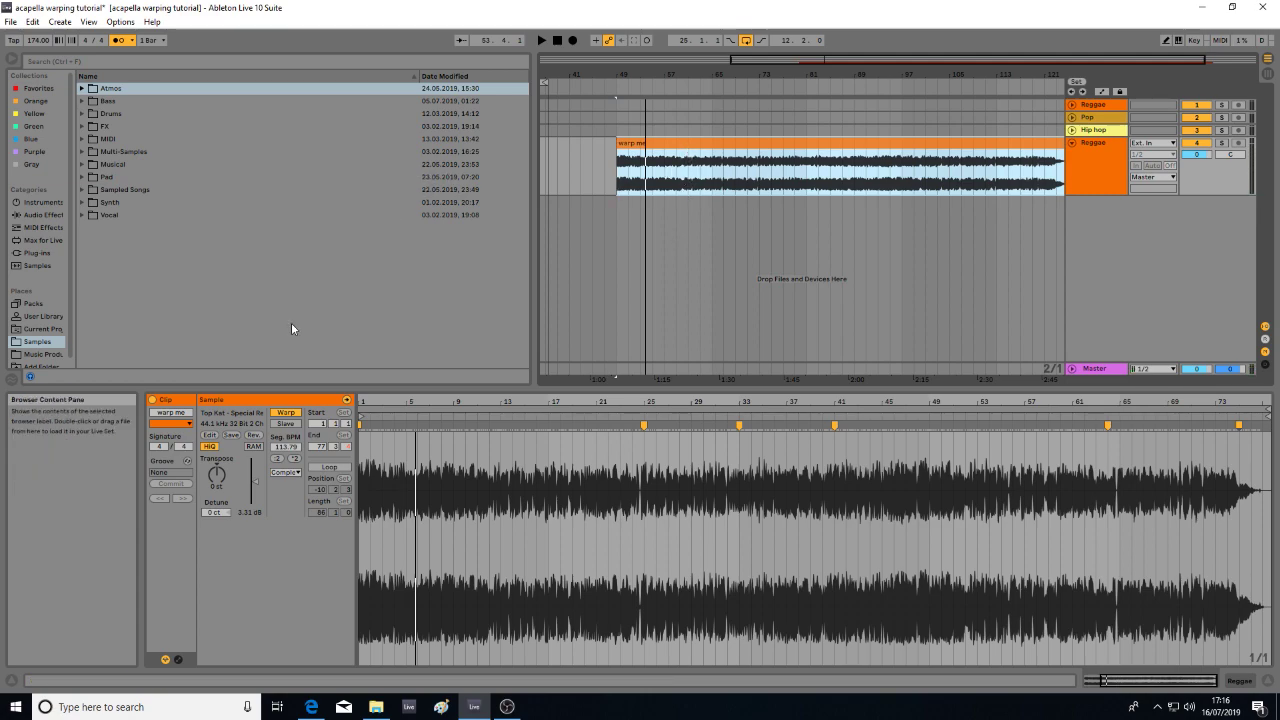
# - Try the Re-Pitch warp mode on the vocal by playing it from the clip start, and return the mode to Complex
pyautogui.click(290, 472)
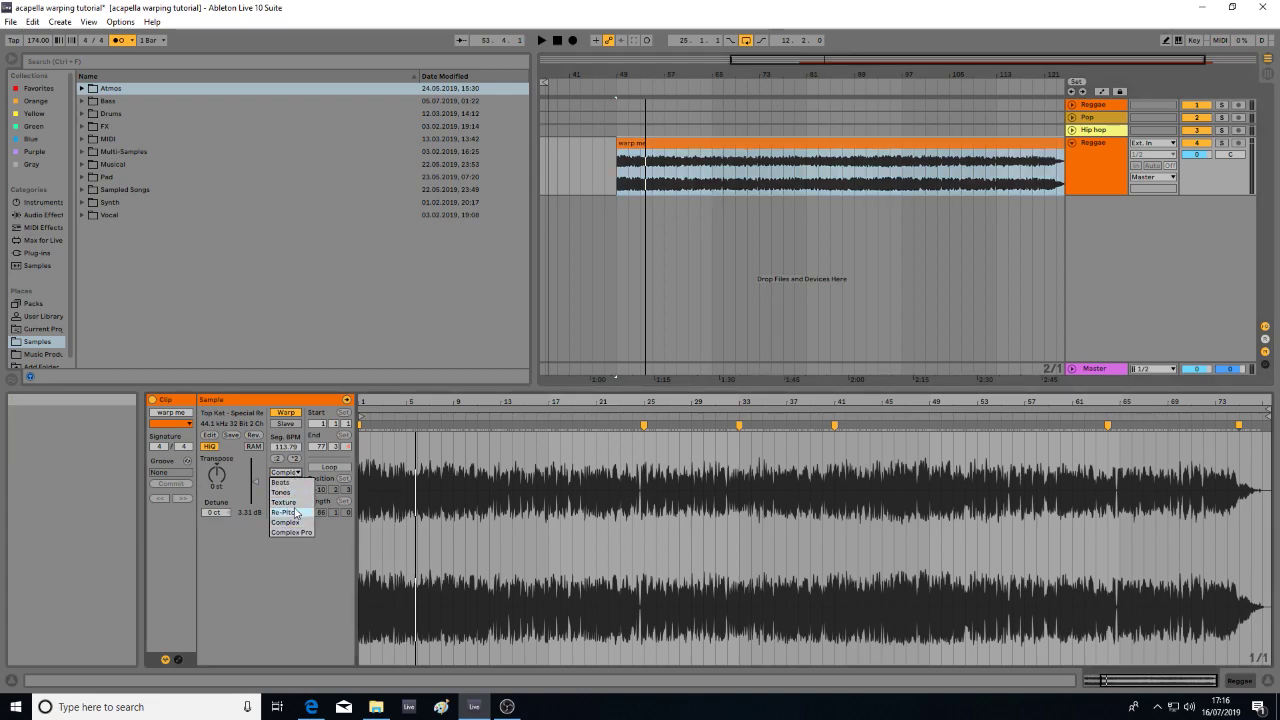
pyautogui.click(286, 512)
pyautogui.click(680, 143)
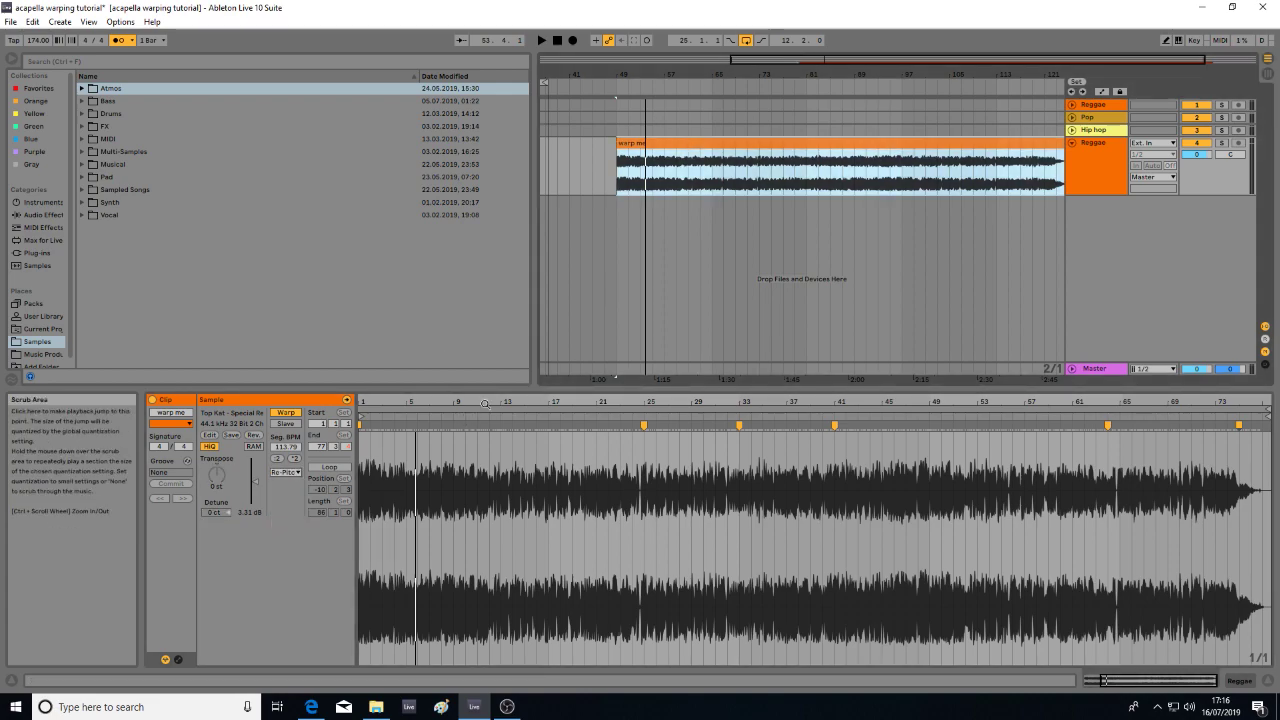
pyautogui.press('space')
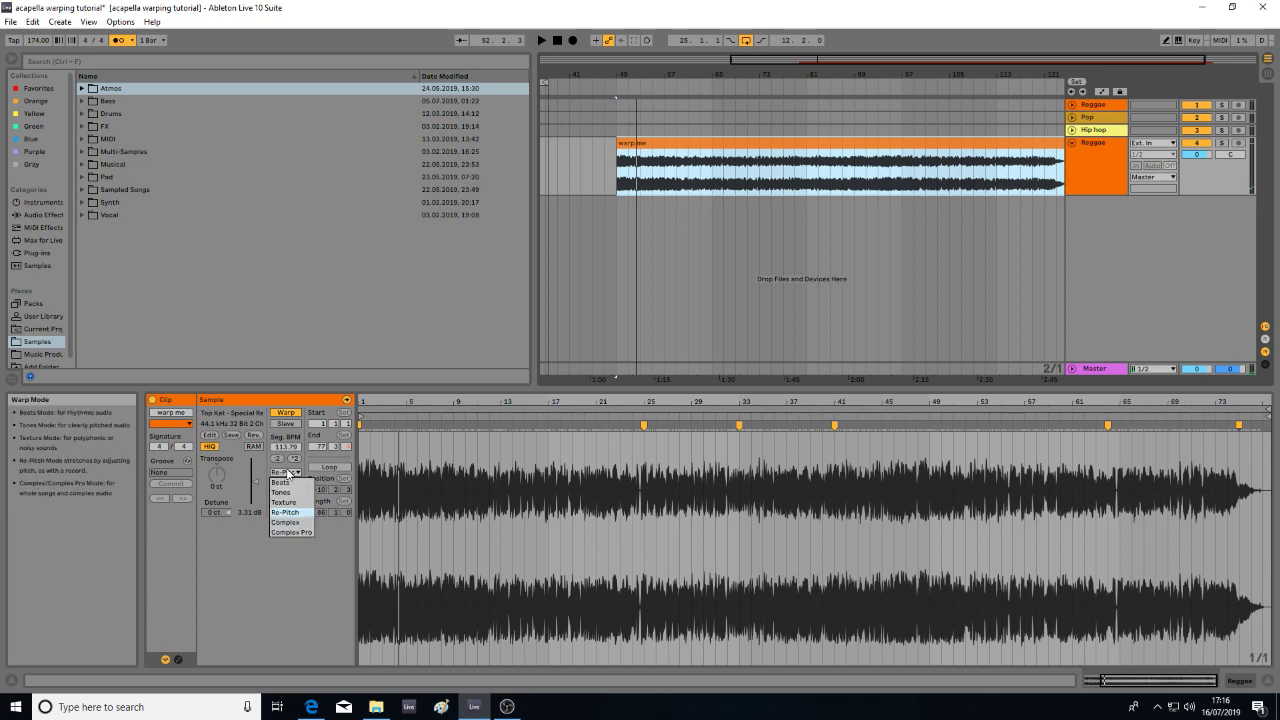
pyautogui.click(285, 472)
pyautogui.click(293, 522)
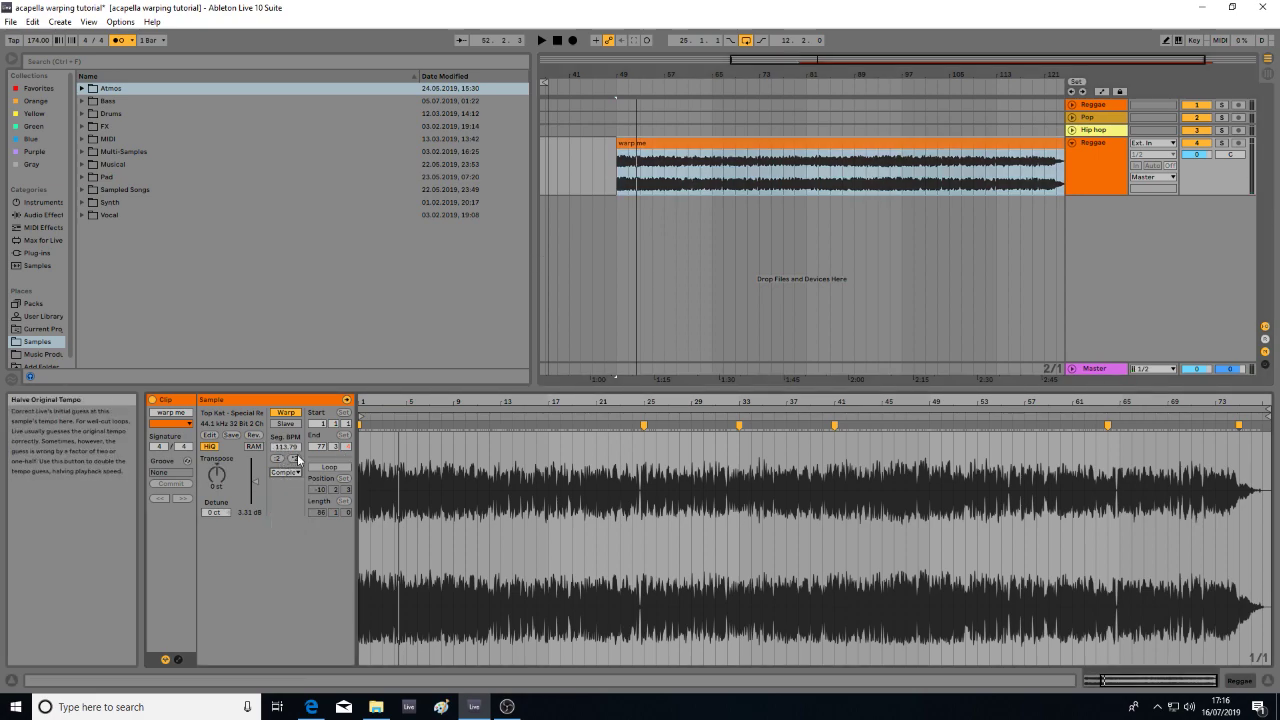
# - Try halving the vocal clip's original tempo, double it twice to 227.25 BPM, and play the clip from its start
pyautogui.click(722, 145)
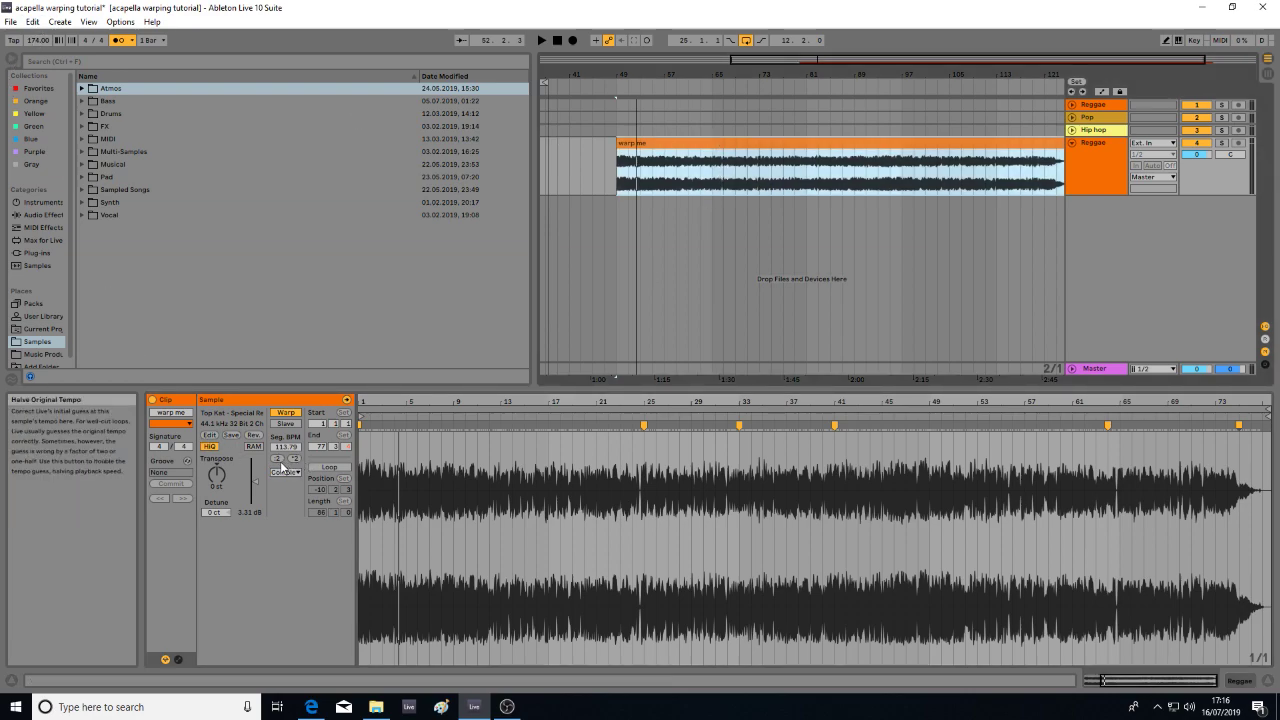
pyautogui.click(281, 463)
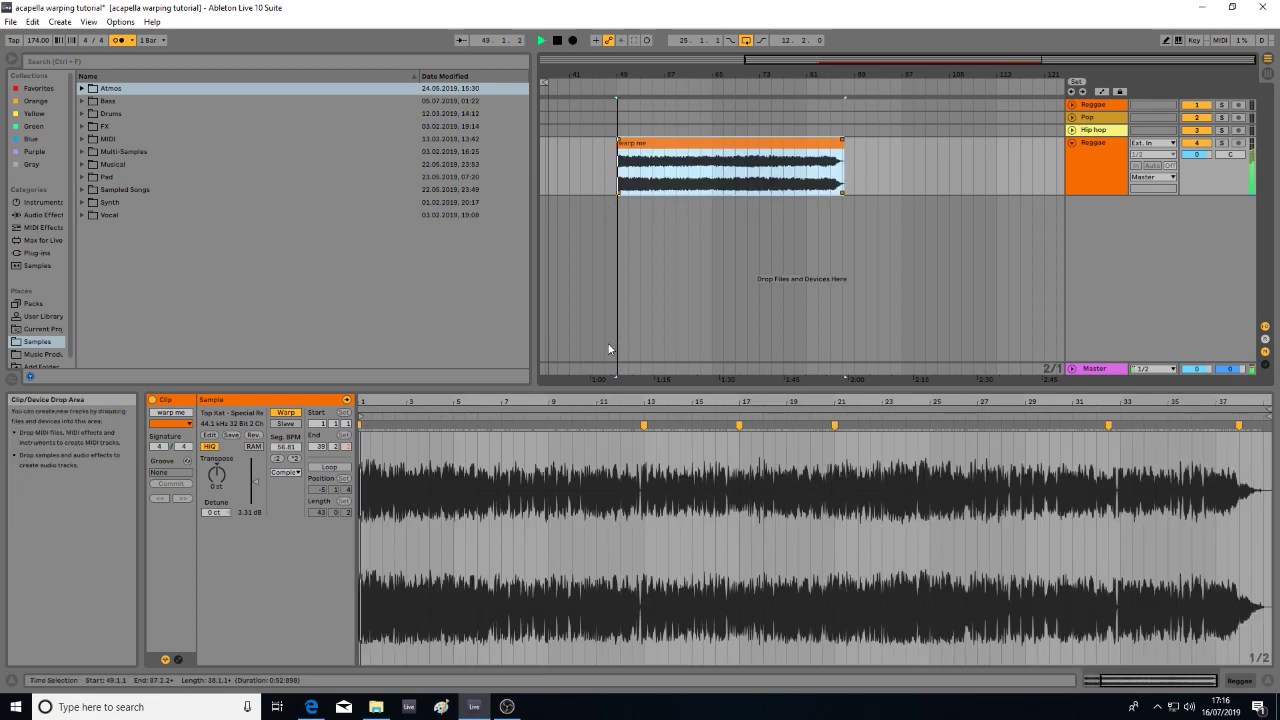
pyautogui.click(294, 459)
pyautogui.click(294, 459)
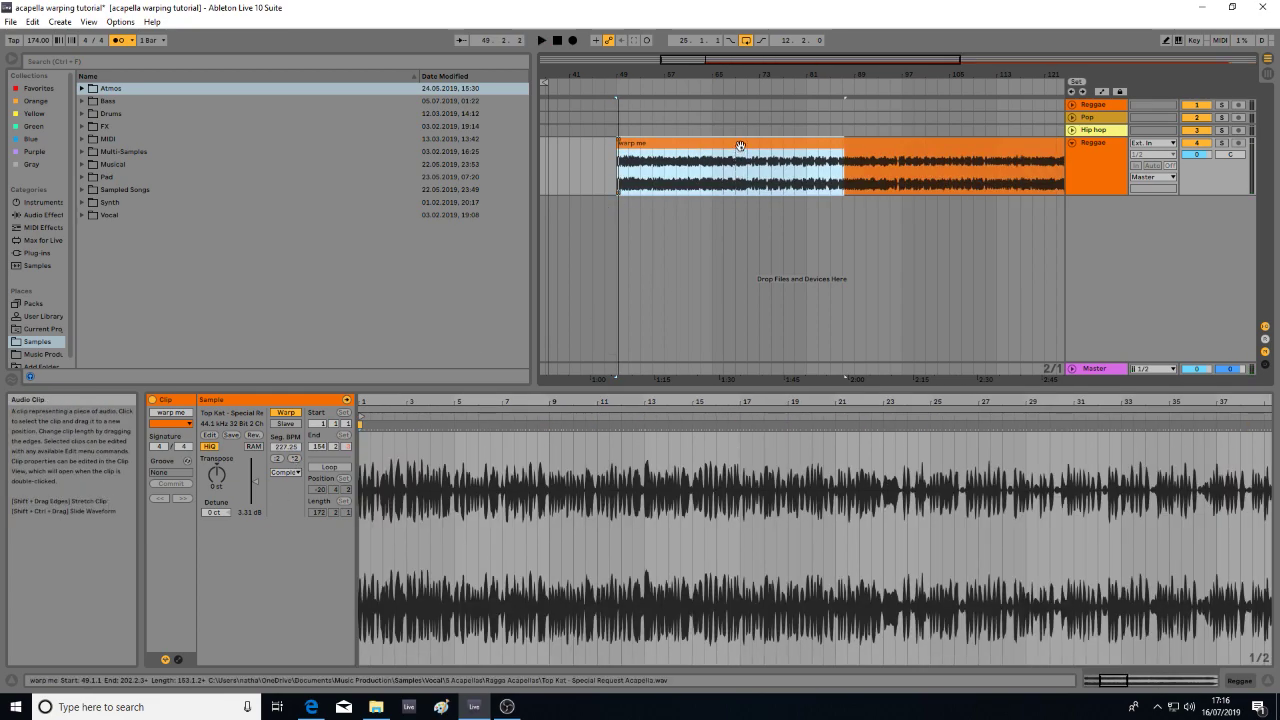
pyautogui.moveTo(665, 75); pyautogui.dragTo(681, 30)
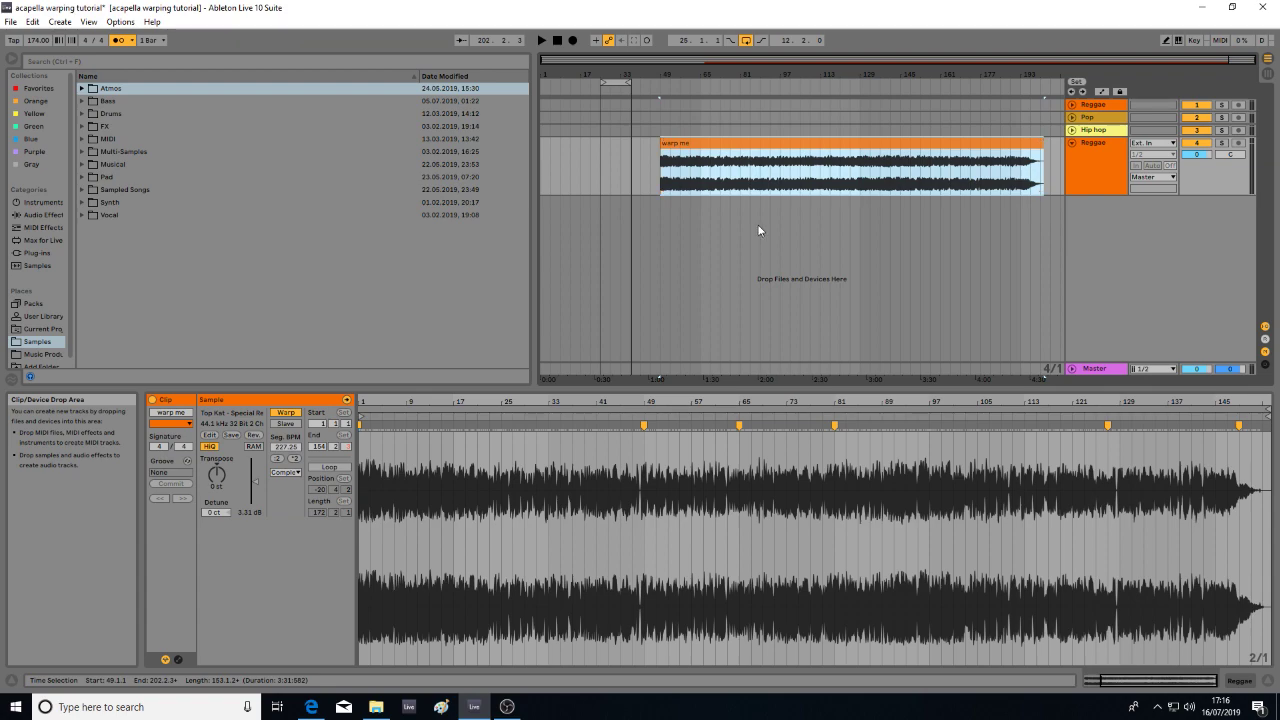
pyautogui.press('space')
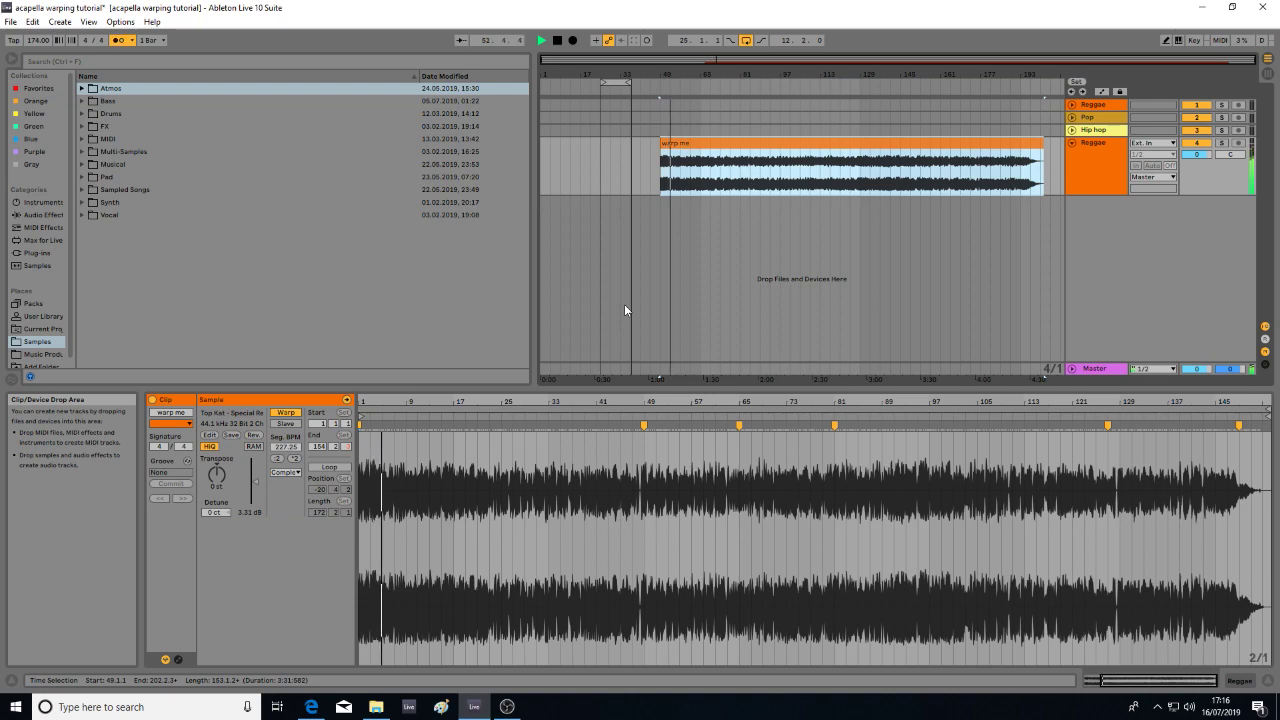
pyautogui.press('space')
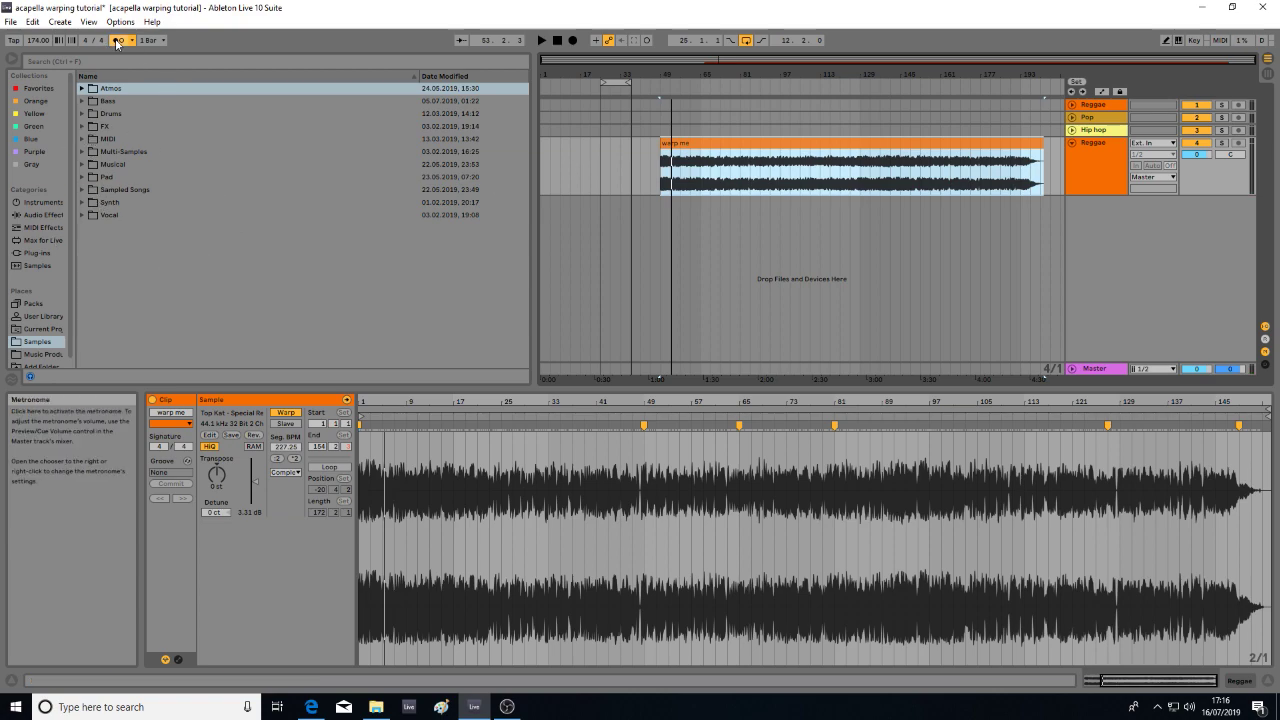
# - Turn off the metronome and open the 1 DnB Drum Loops folder within Drums in the Samples location
pyautogui.click(42, 329)
pyautogui.click(42, 316)
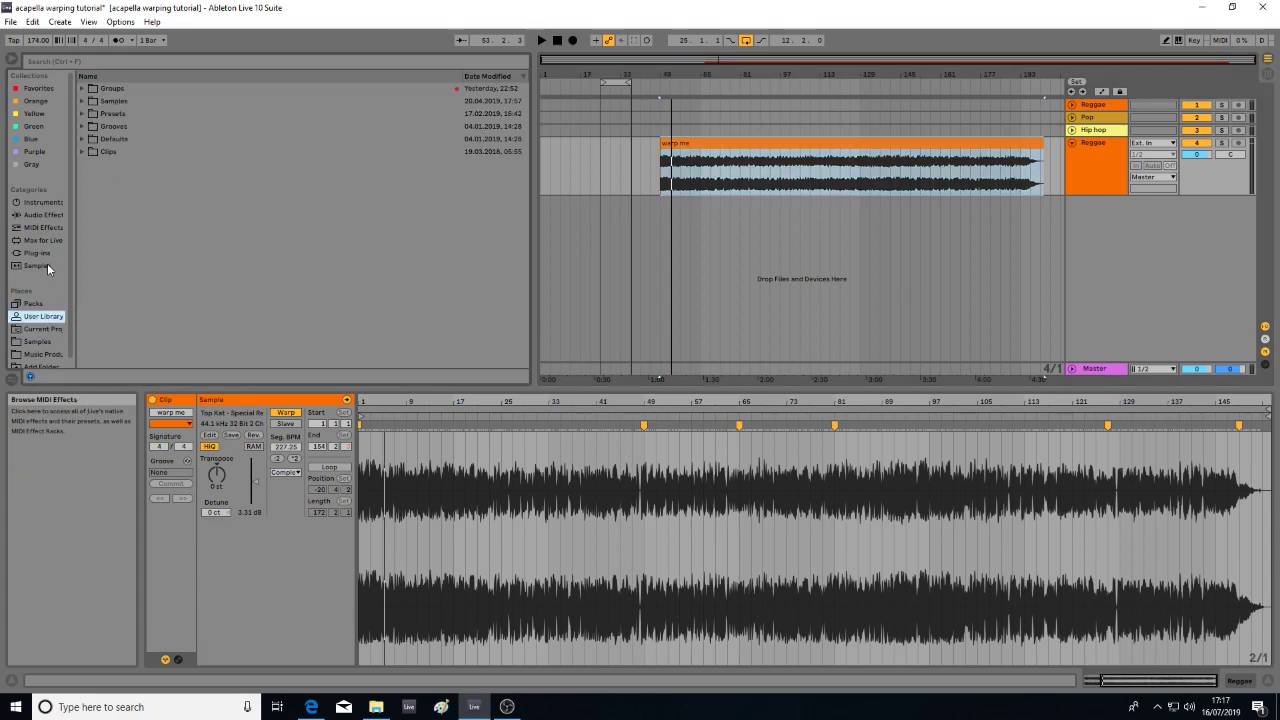
pyautogui.click(40, 341)
pyautogui.click(84, 116)
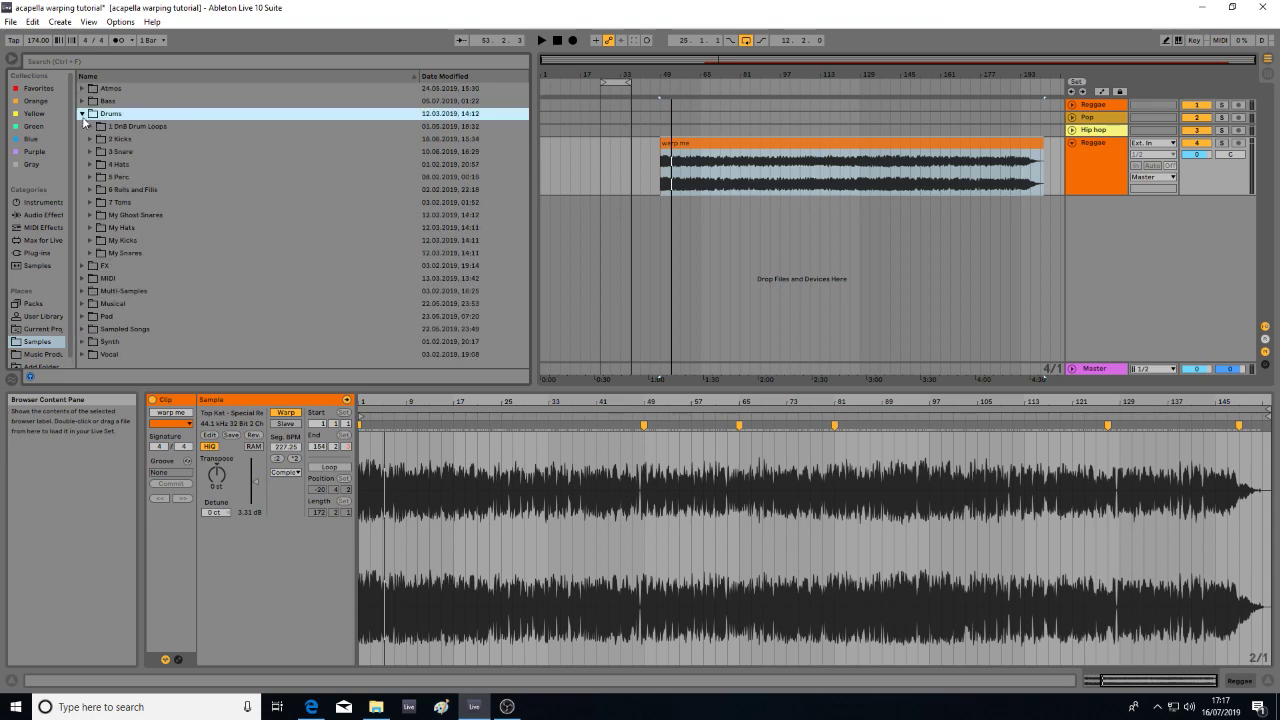
pyautogui.click(91, 127)
pyautogui.click(99, 139)
# - Browse the drum and bass loops and place 174_BigSallyBreak_SP_01.wav on a new audio track below the vocal at about bar 65
pyautogui.click(158, 177)
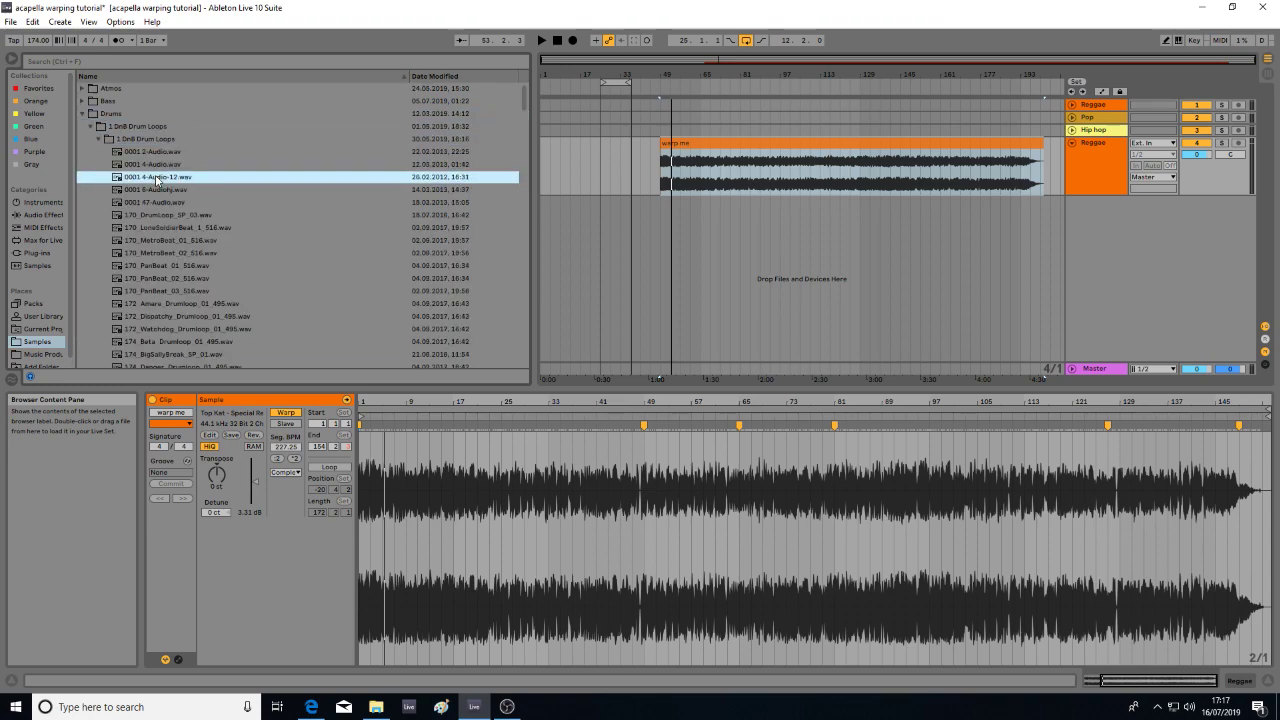
pyautogui.press('Down')
pyautogui.press('Down')
pyautogui.press('Down')
pyautogui.press('Down')
pyautogui.press('Down')
pyautogui.press('Down')
pyautogui.press('Down')
pyautogui.press('Down')
pyautogui.press('Down')
pyautogui.press('Down')
pyautogui.press('Down')
pyautogui.press('Down')
pyautogui.press('Down')
pyautogui.press('Down')
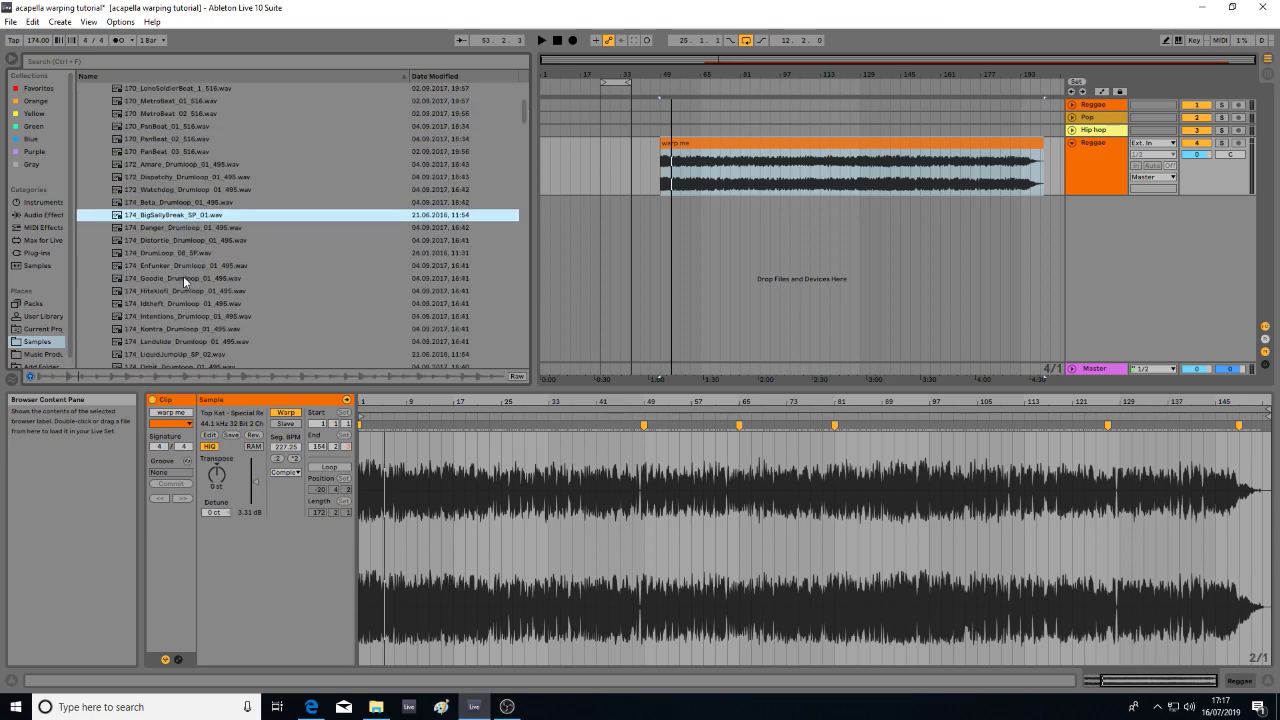
pyautogui.moveTo(172, 215); pyautogui.dragTo(700, 224)
# - Lower the drum loop track's volume to -5.9 dB, start playback, and duplicate the loop five times in a row
pyautogui.moveTo(1201, 217); pyautogui.dragTo(1203, 223)
pyautogui.press('space')
pyautogui.moveTo(701, 77); pyautogui.dragTo(688, 231)
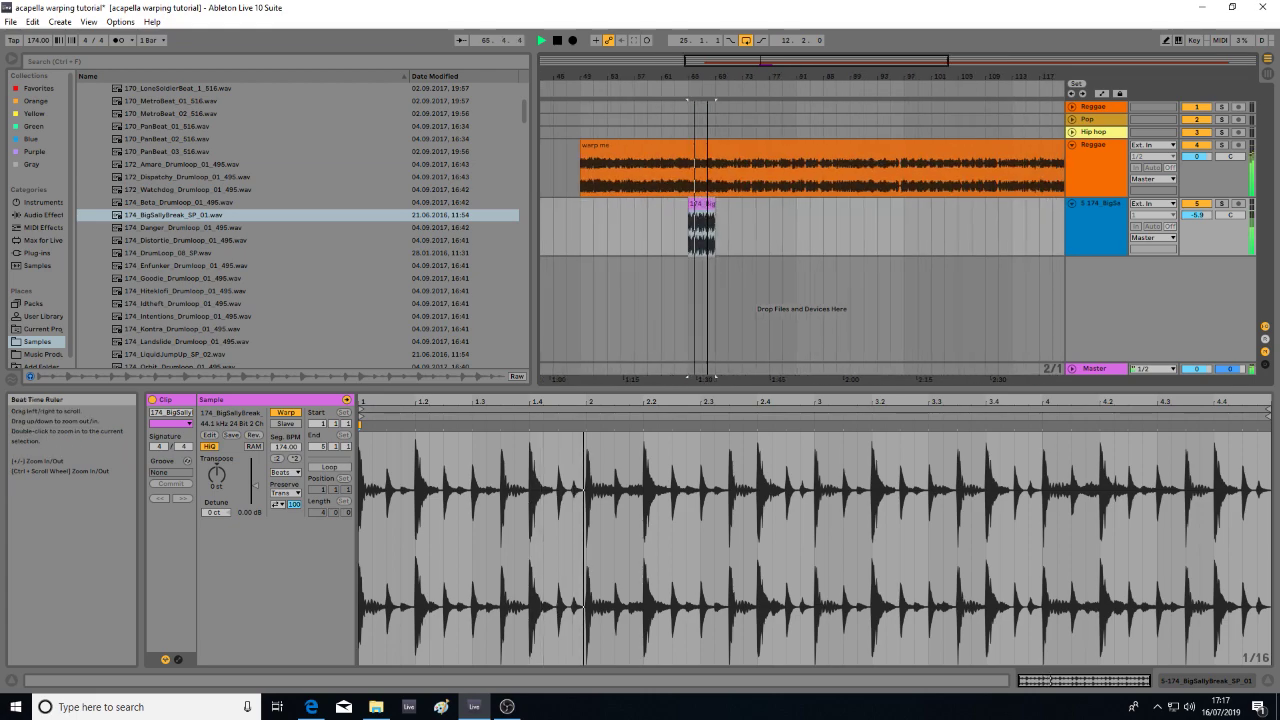
pyautogui.click(705, 203)
pyautogui.hotkey('ctrl', 'd')
pyautogui.hotkey('ctrl', 'd')
pyautogui.hotkey('ctrl', 'd')
pyautogui.hotkey('ctrl', 'd')
pyautogui.hotkey('ctrl', 'd')
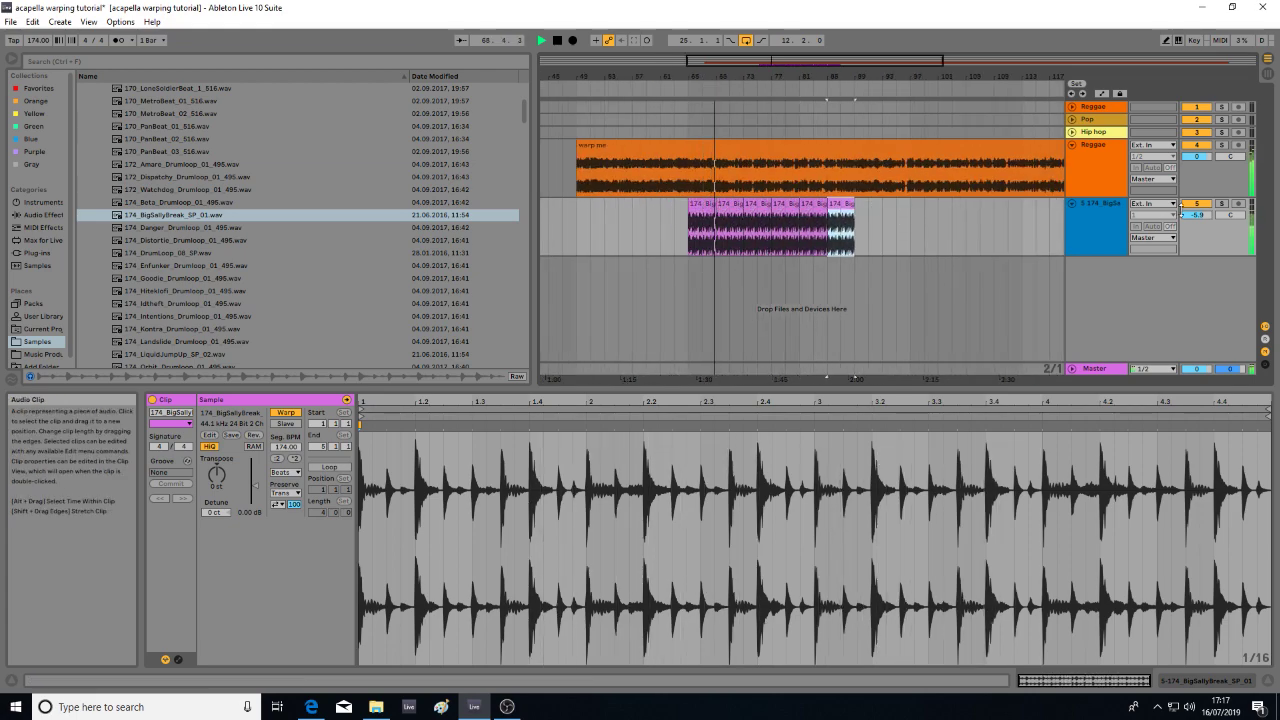
# - Raise the drum loop track's volume to -1.1 dB and halve the reggae vocal clip's original tempo to 113.63 BPM
pyautogui.moveTo(1197, 215); pyautogui.dragTo(1197, 199)
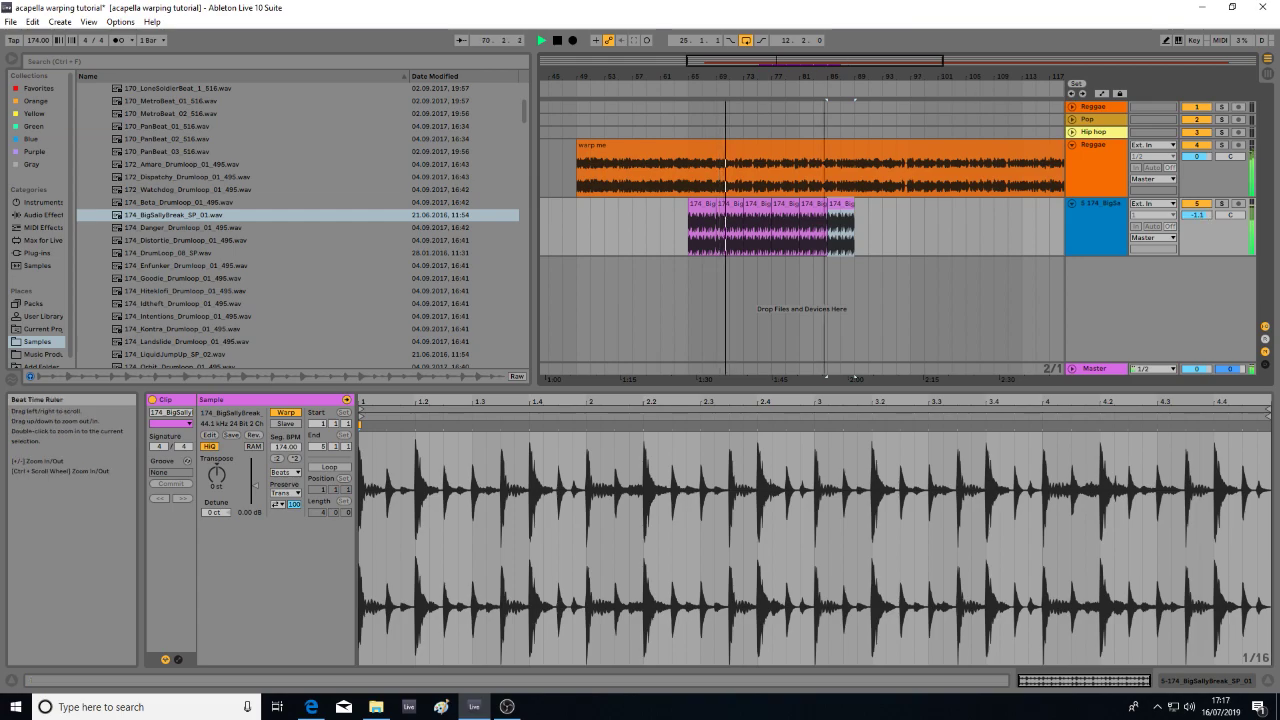
pyautogui.moveTo(651, 77); pyautogui.dragTo(651, 40)
pyautogui.press('space')
pyautogui.click(709, 163)
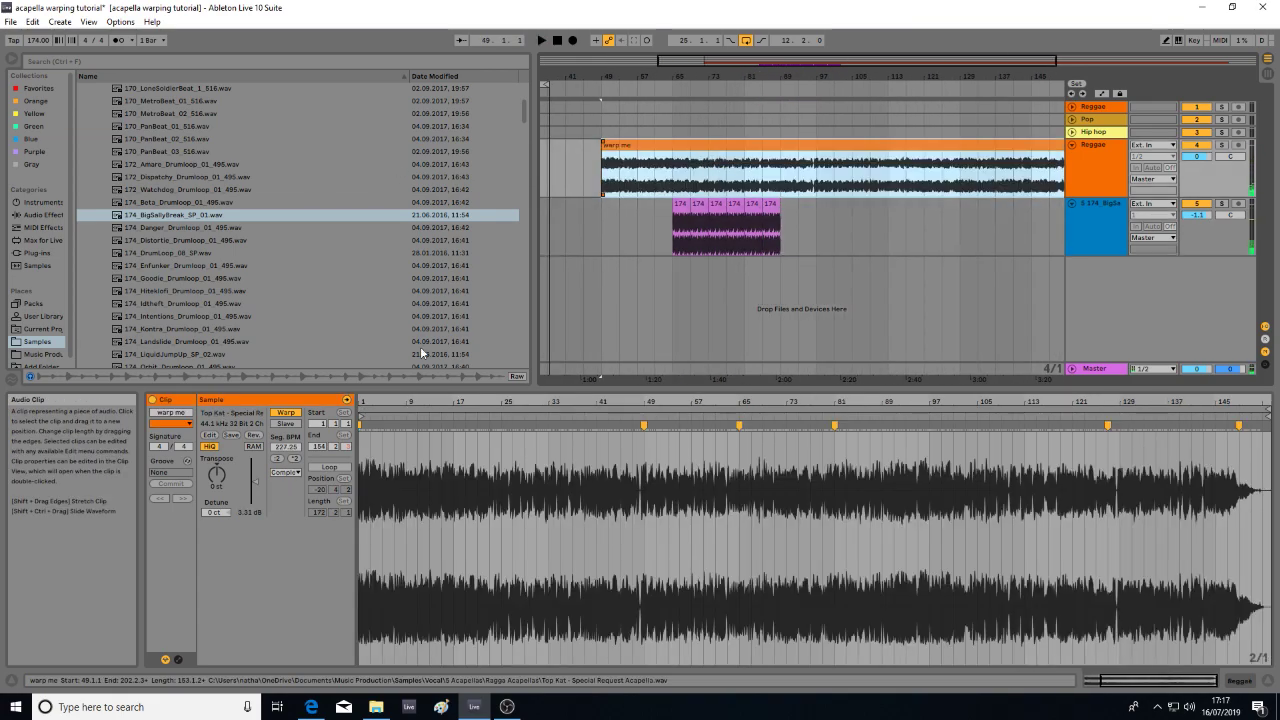
pyautogui.click(278, 458)
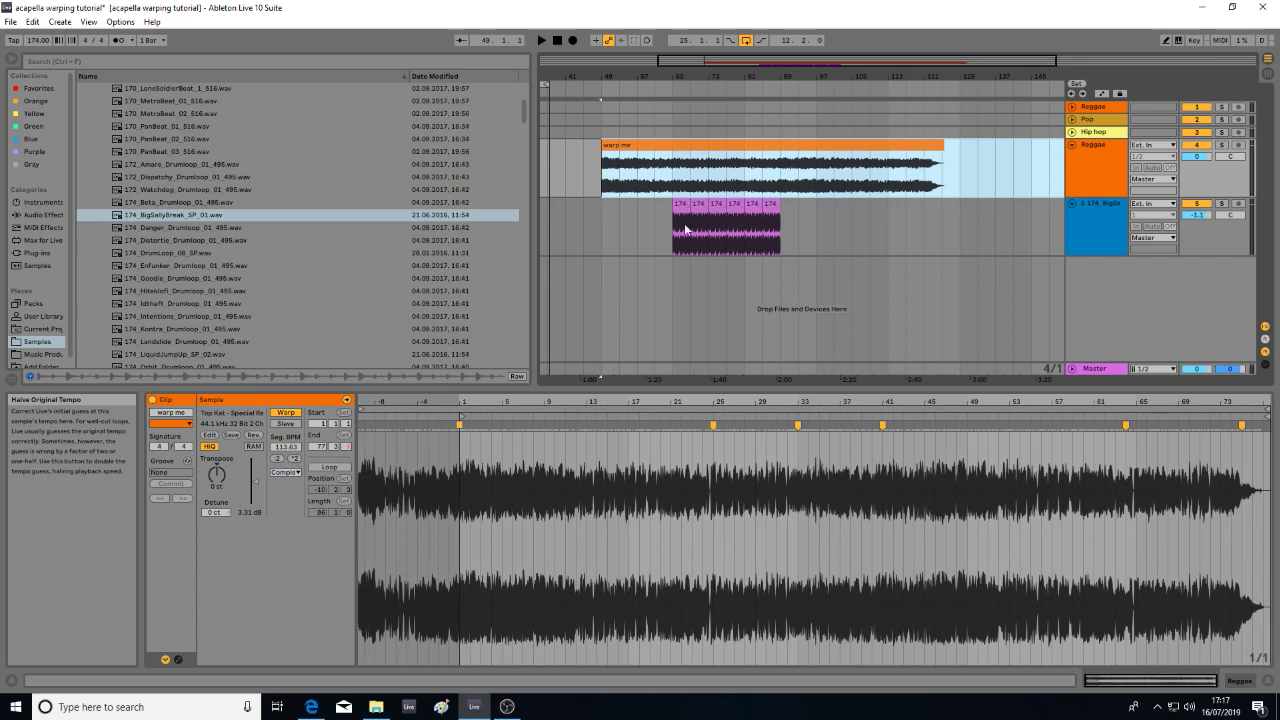
# - Play the vocal with the drums from bar 65, set the first drum loop's warp mode to Complex, and replay the section
pyautogui.click(673, 246)
pyautogui.press('space')
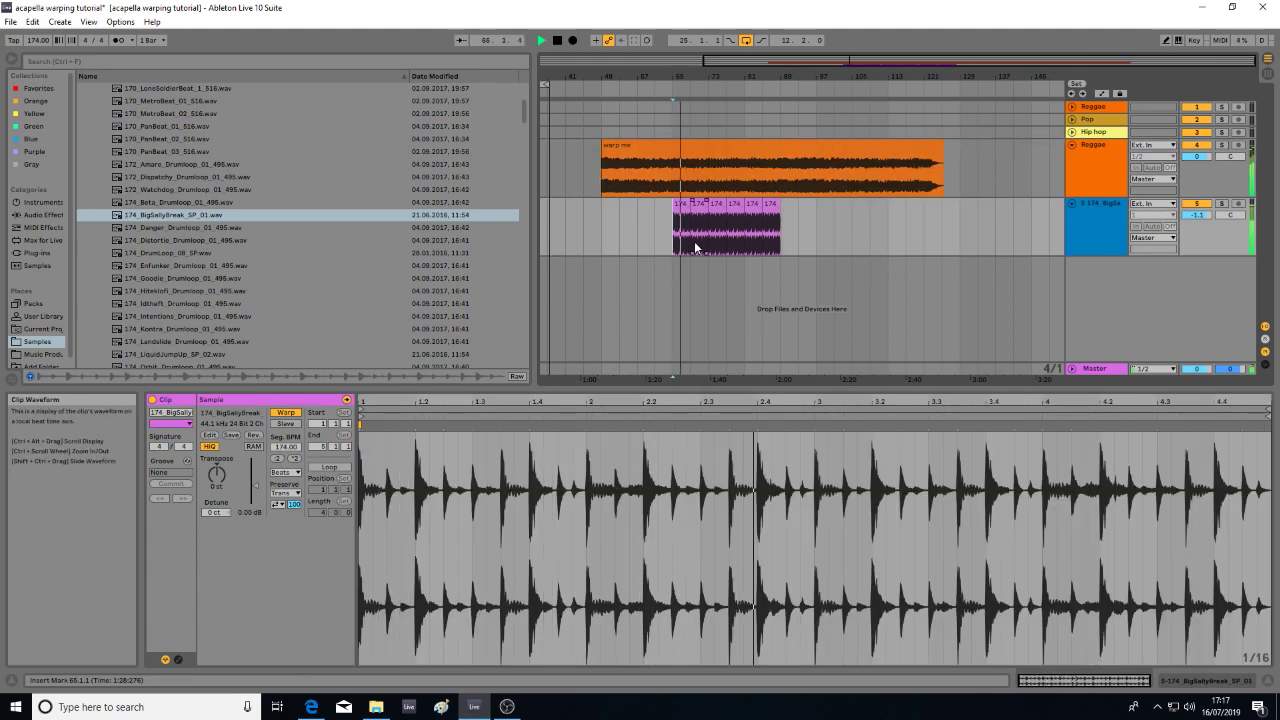
pyautogui.press('space')
pyautogui.click(285, 471)
pyautogui.click(290, 521)
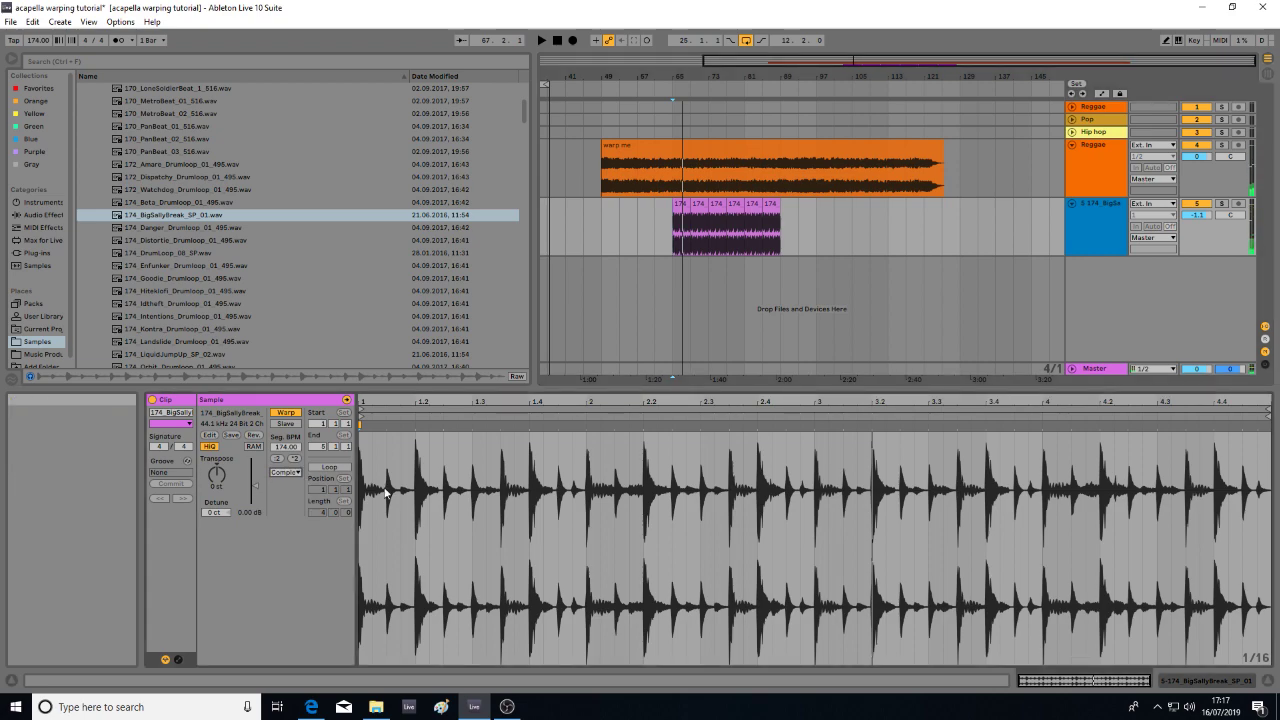
pyautogui.press('space')
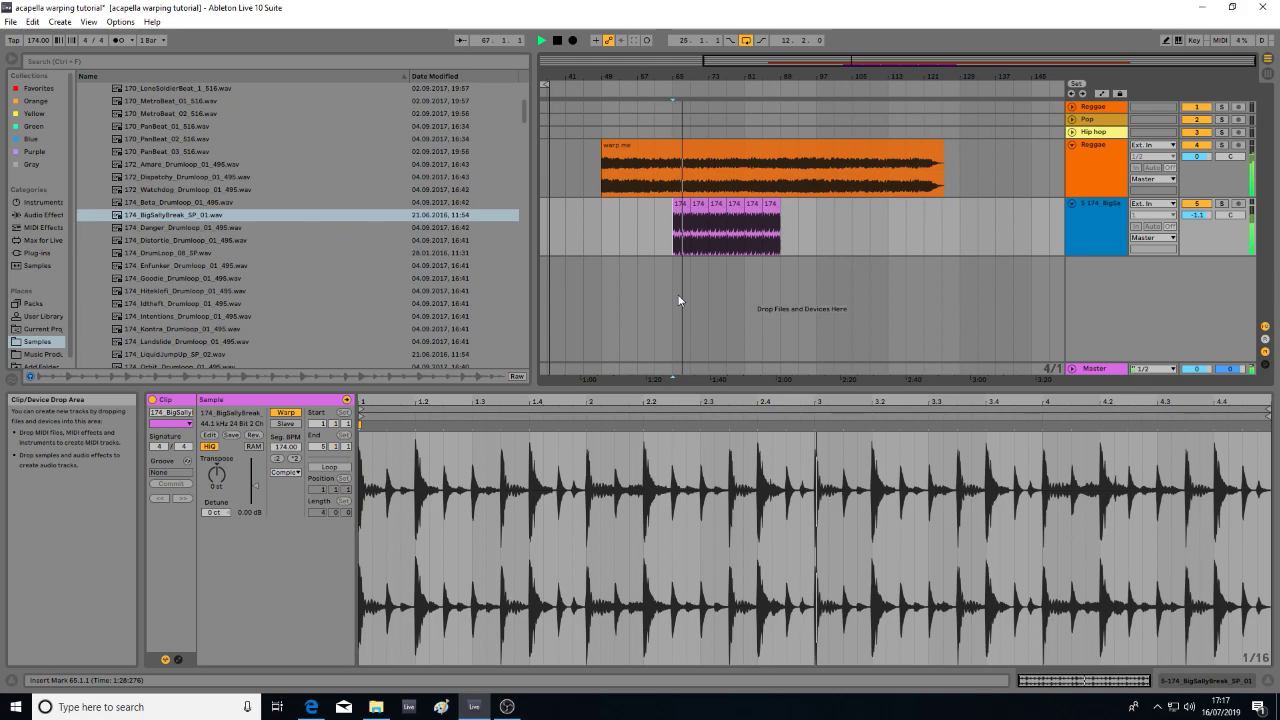
pyautogui.press('space')
# - Set the reggae vocal clip's warp mode to Re-Pitch and play it with the drums from bar 65
pyautogui.click(703, 162)
pyautogui.click(287, 472)
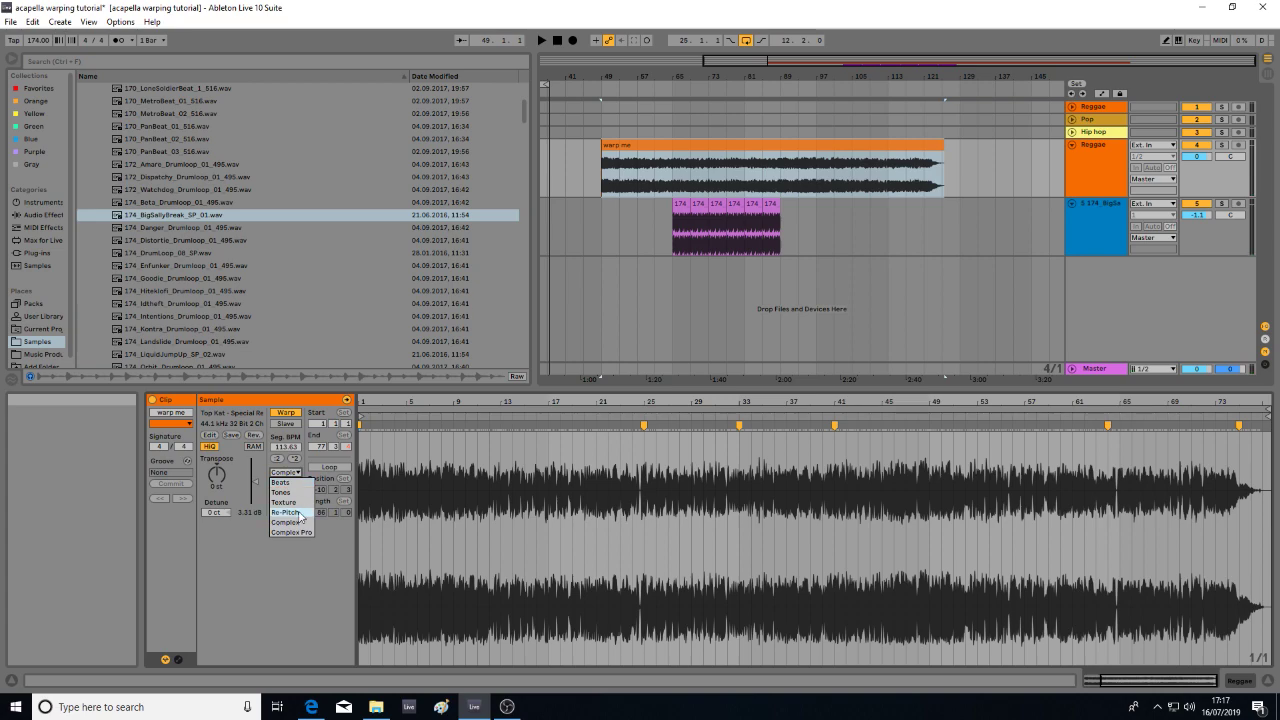
pyautogui.click(300, 514)
pyautogui.click(677, 271)
pyautogui.press('space')
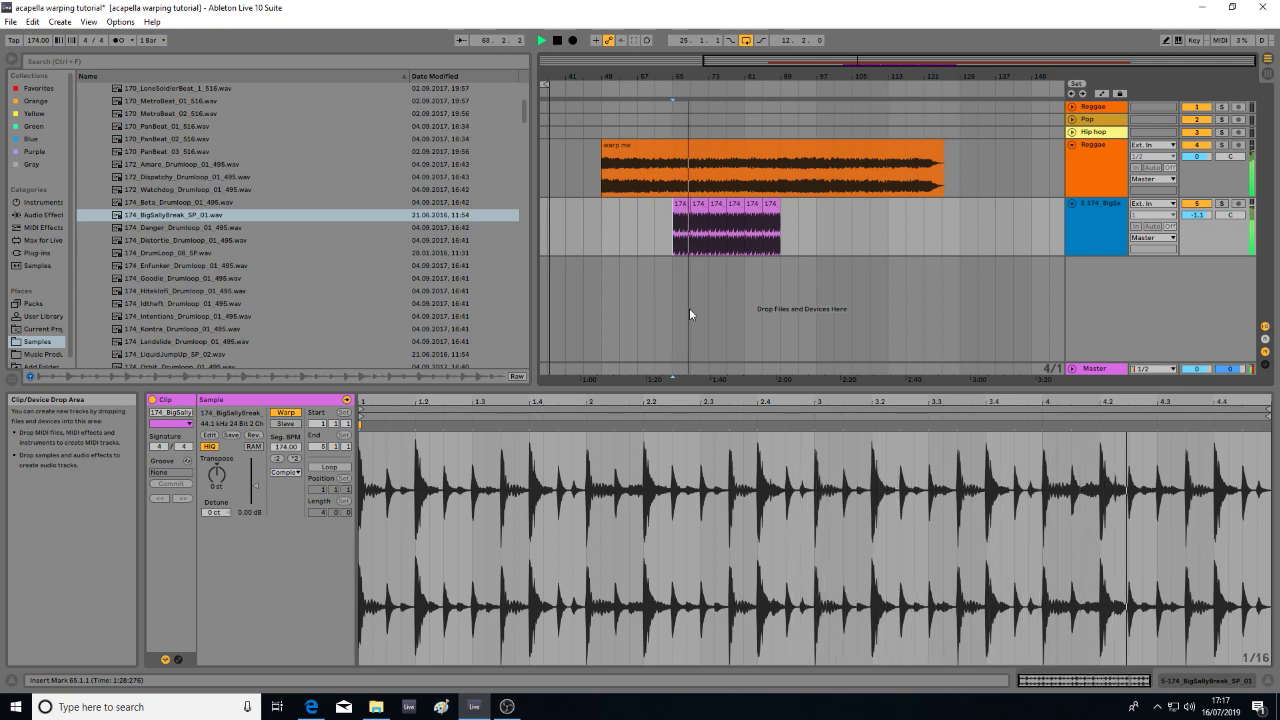
pyautogui.press('space')
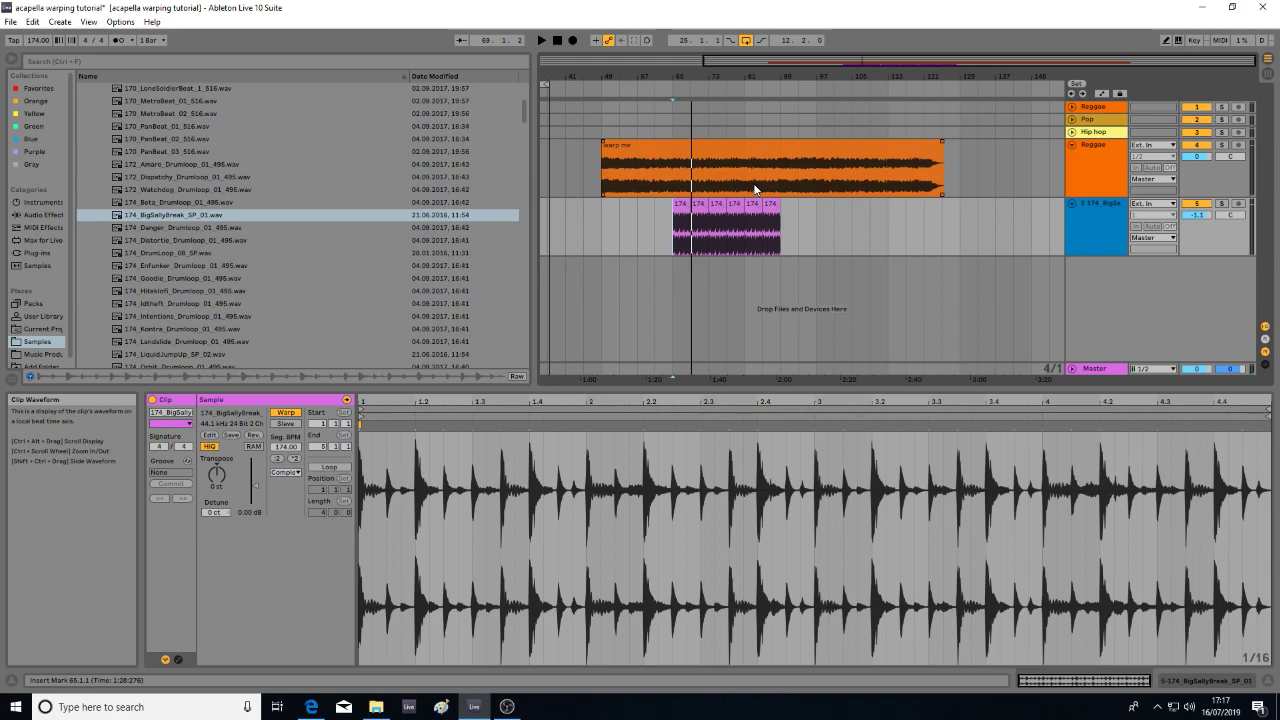
# - Delete all the drum loops from the lower audio track and set the project tempo to 125 BPM
pyautogui.moveTo(674, 249); pyautogui.dragTo(803, 263)
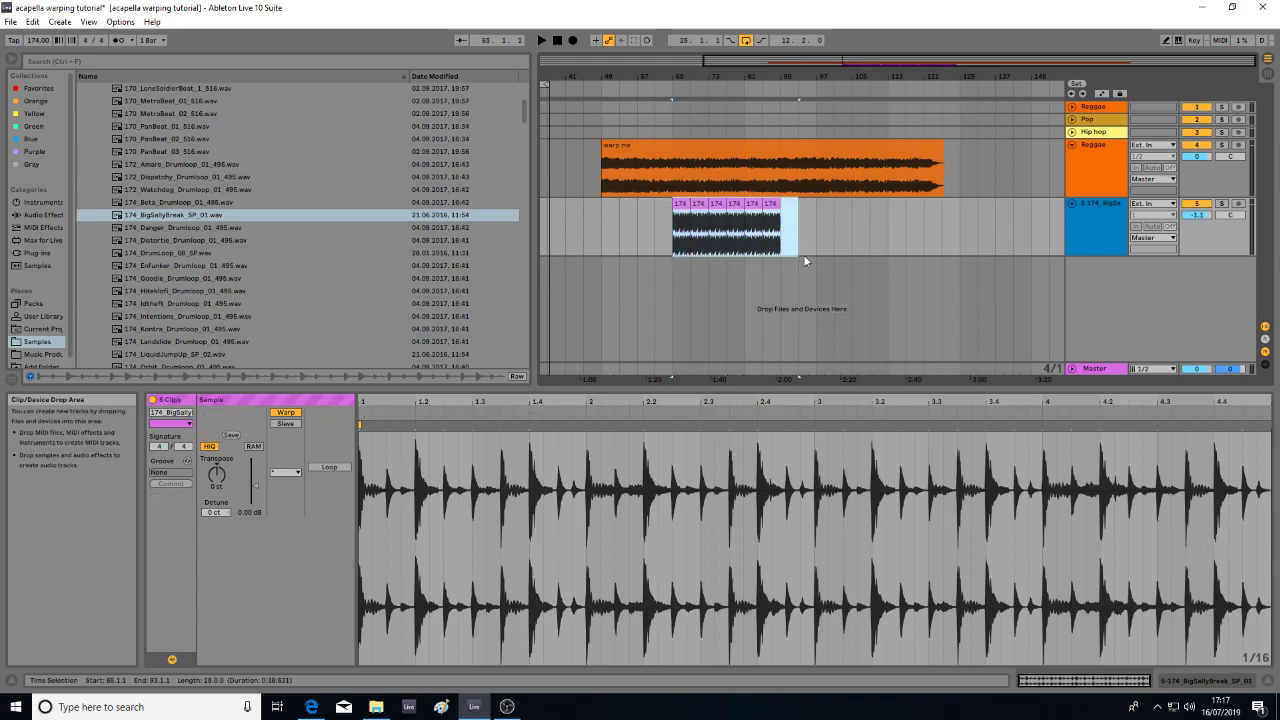
pyautogui.press('Delete')
pyautogui.click(700, 147)
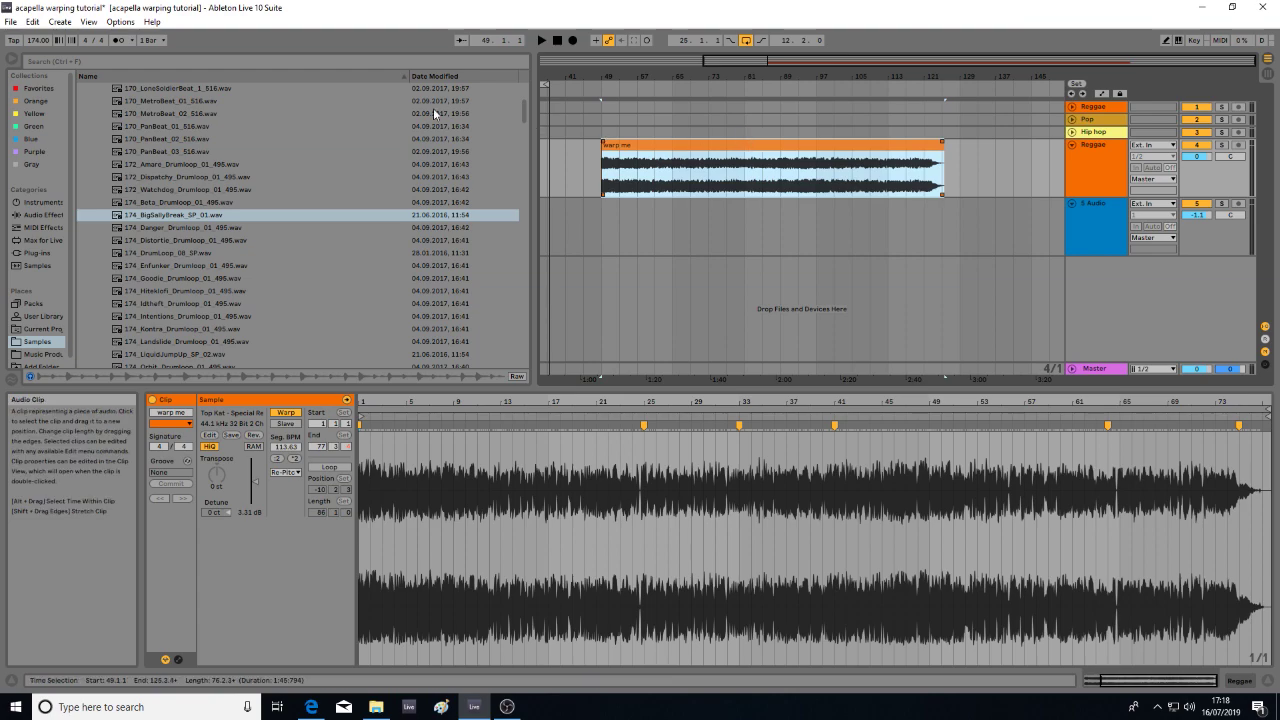
pyautogui.click(38, 41)
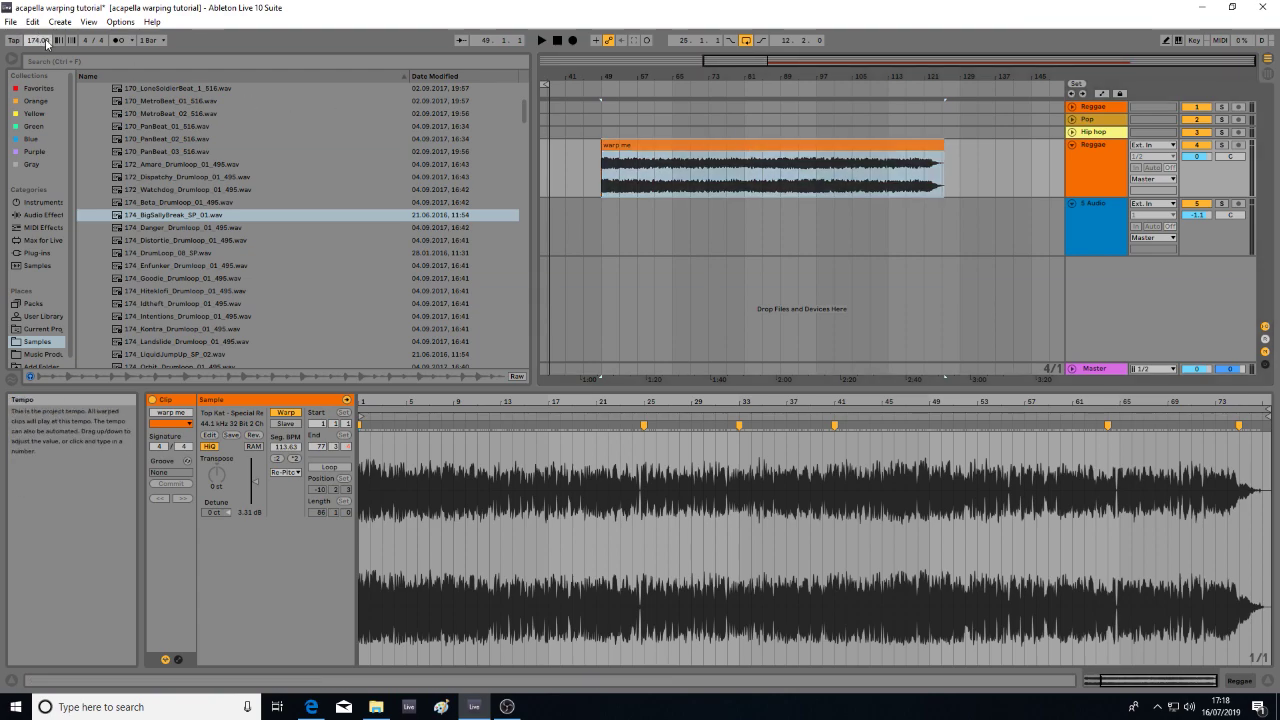
pyautogui.press('Return')
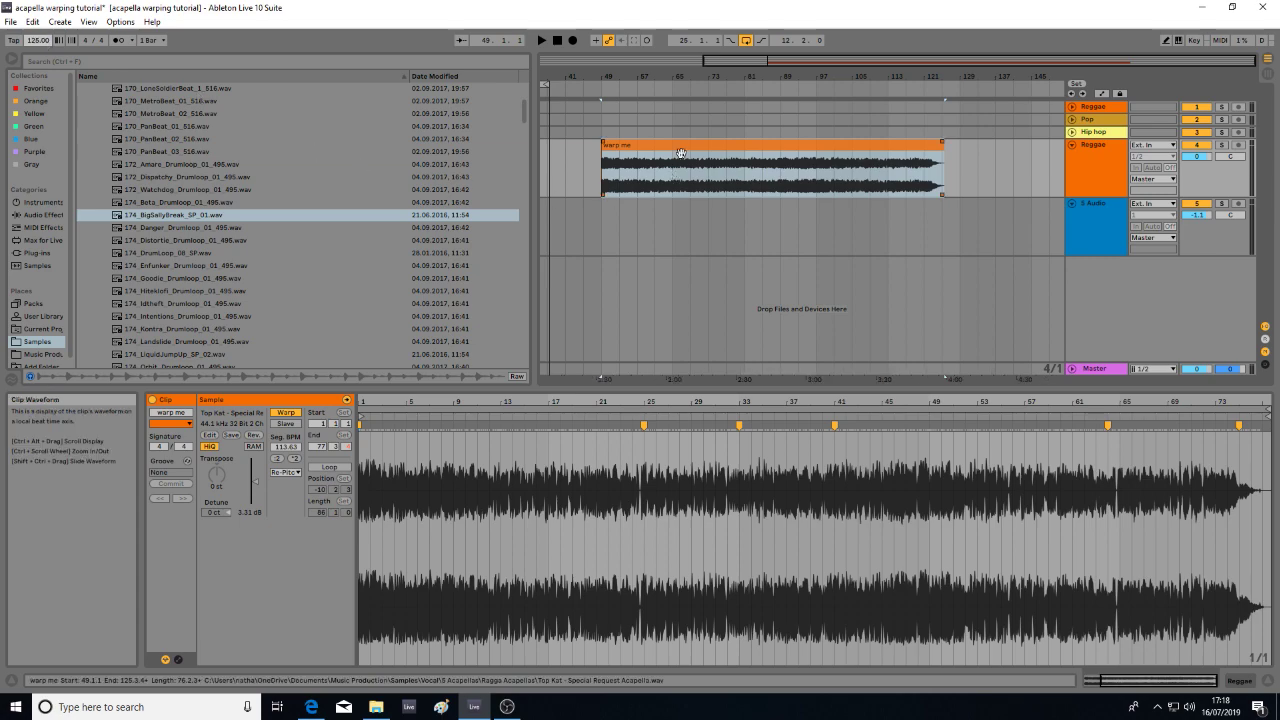
# - Play the reggae vocal briefly, set the project tempo to 140 BPM, and play the vocal again from its start
pyautogui.click(680, 195)
pyautogui.press('space')
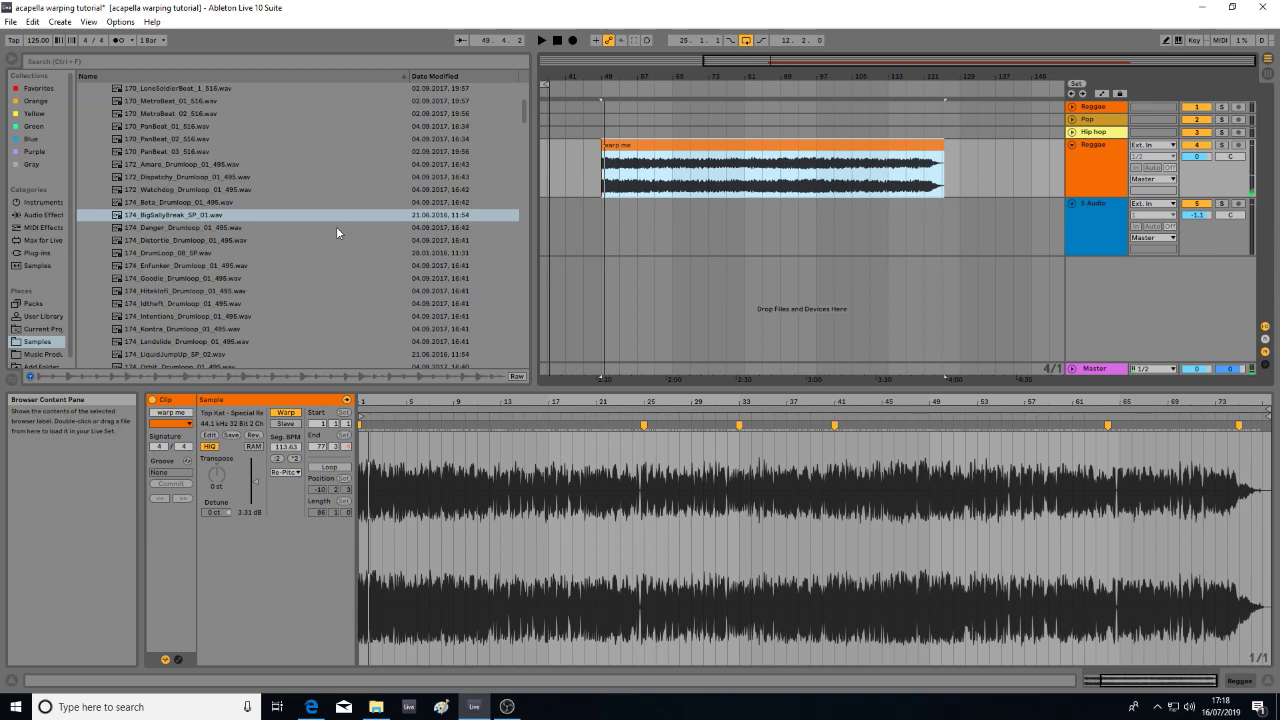
pyautogui.click(31, 45)
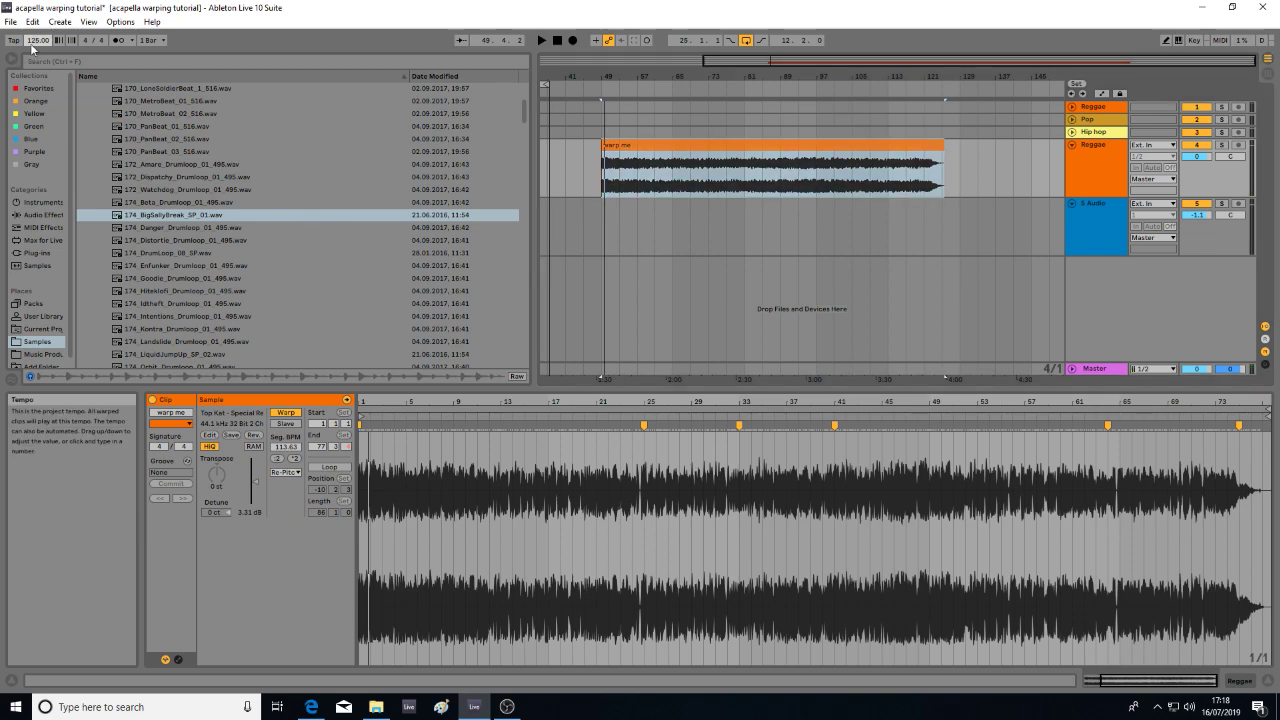
pyautogui.press('space')
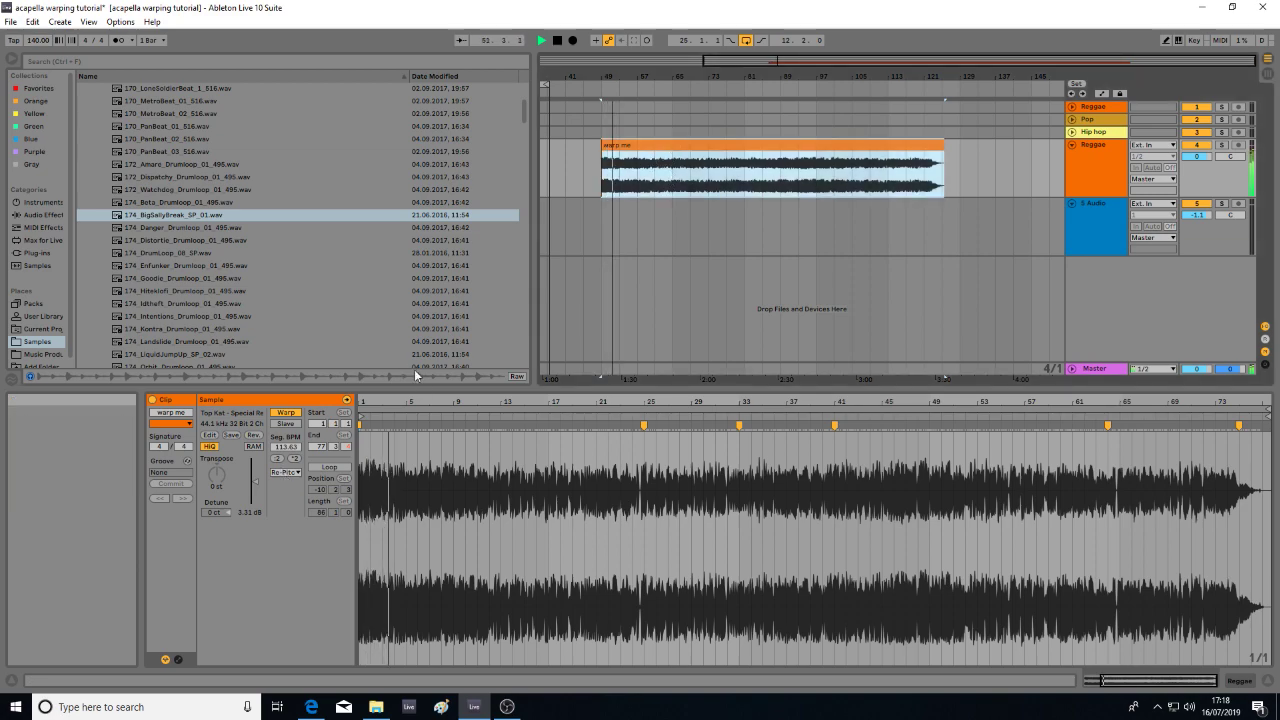
pyautogui.press('space')
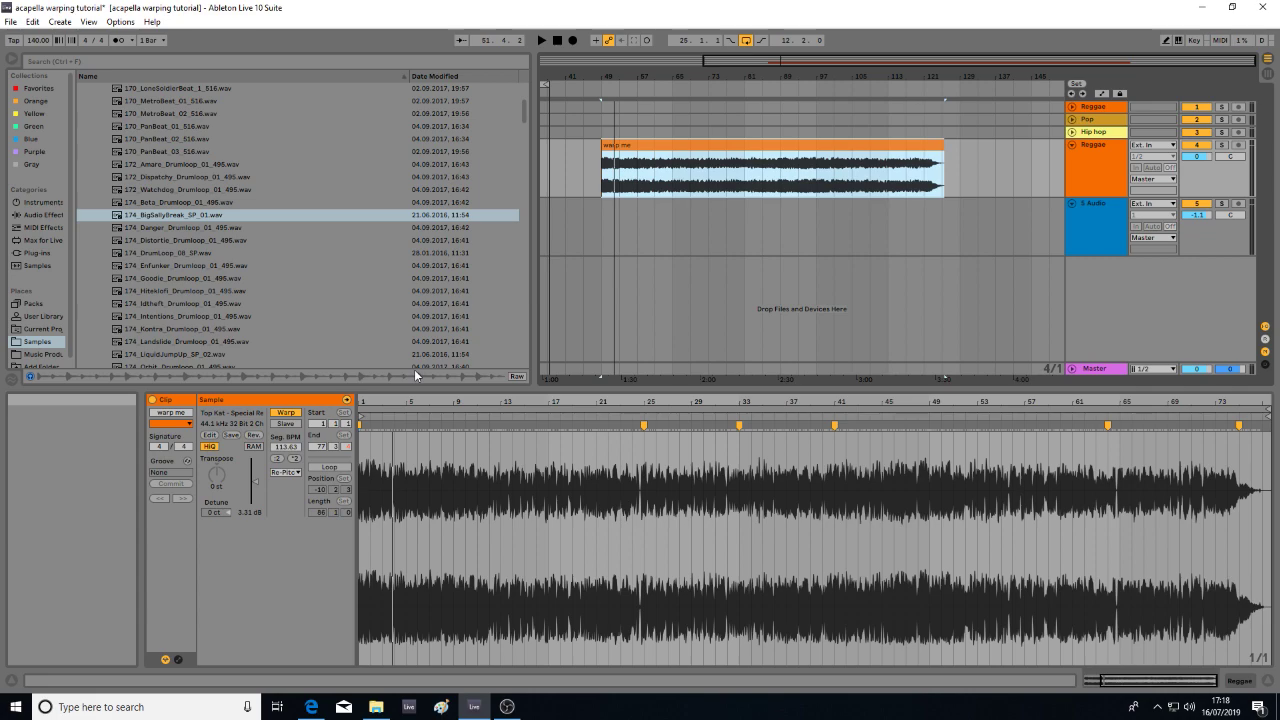
# - Replace the reggae vocal in the arrangement with the short ohhhhh.wav clip from the Pop track, placed at bar 81
pyautogui.rightClick(841, 153)
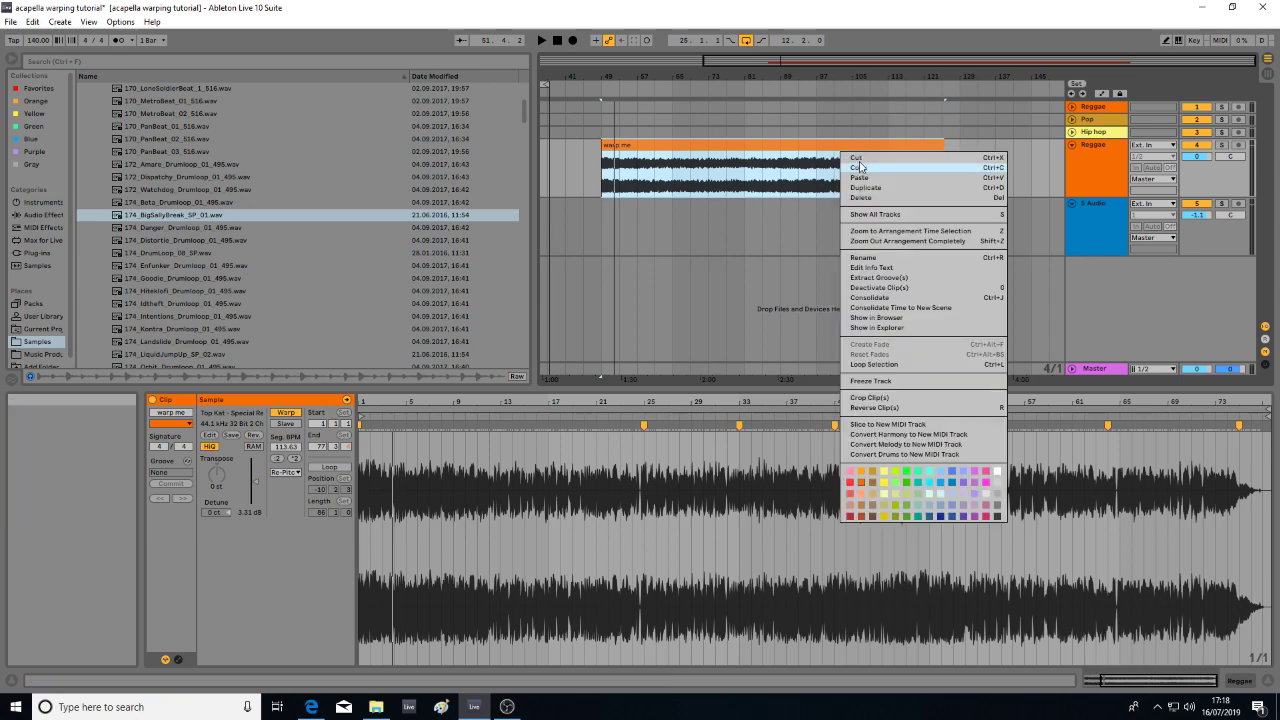
pyautogui.click(858, 167)
pyautogui.click(1268, 76)
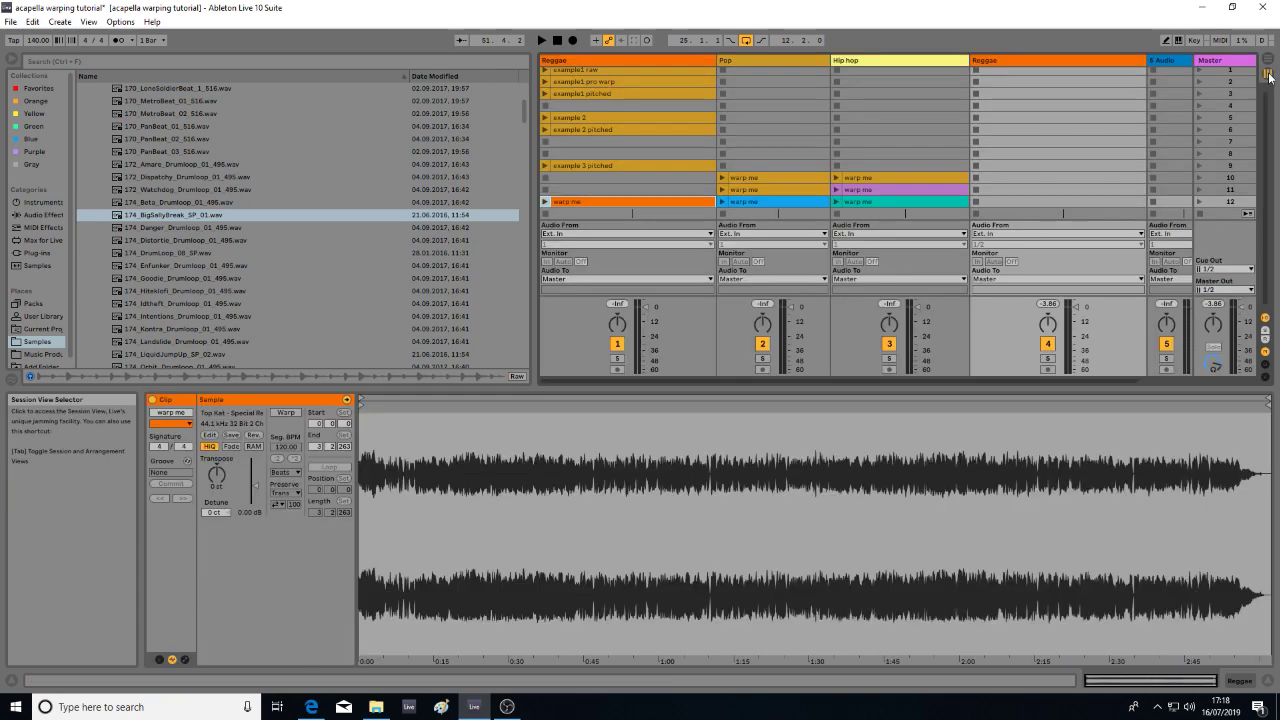
pyautogui.moveTo(775, 178); pyautogui.dragTo(749, 238)
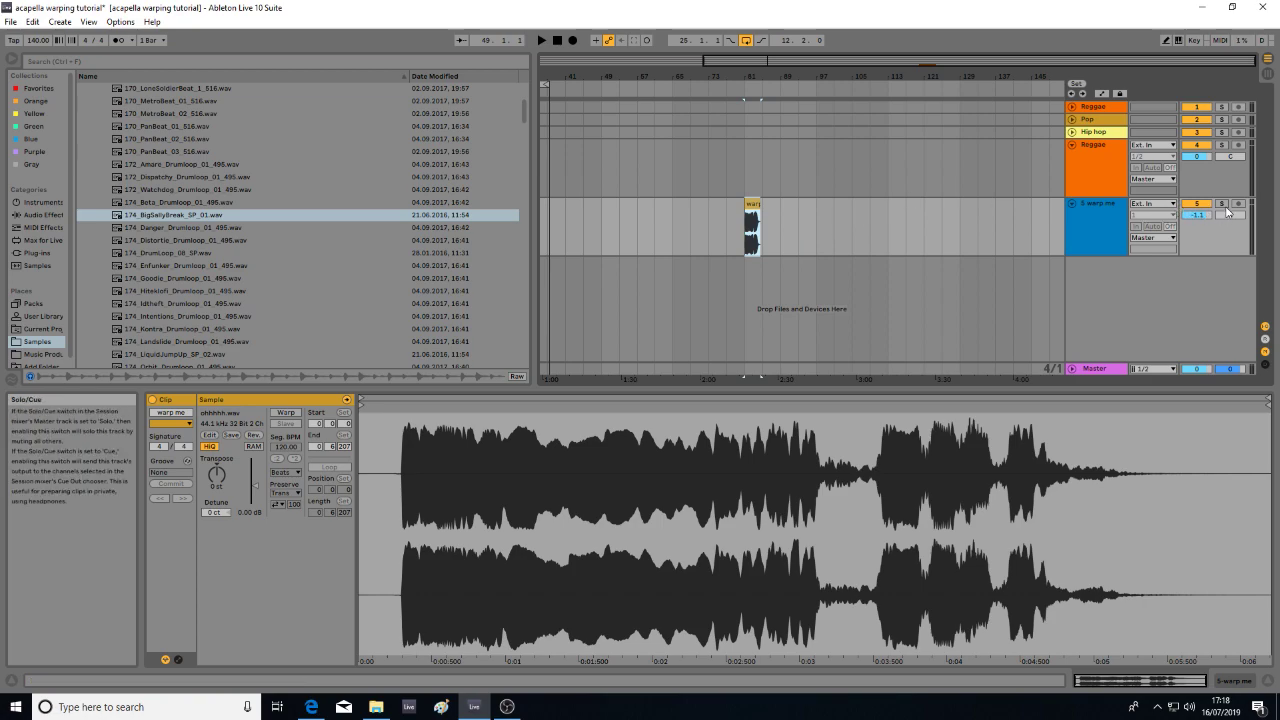
# - Move the ohhhhh.wav clip up to the lower Reggae track, solo that track, and play the clip
pyautogui.moveTo(754, 204); pyautogui.dragTo(755, 168)
pyautogui.click(1222, 146)
pyautogui.press('space')
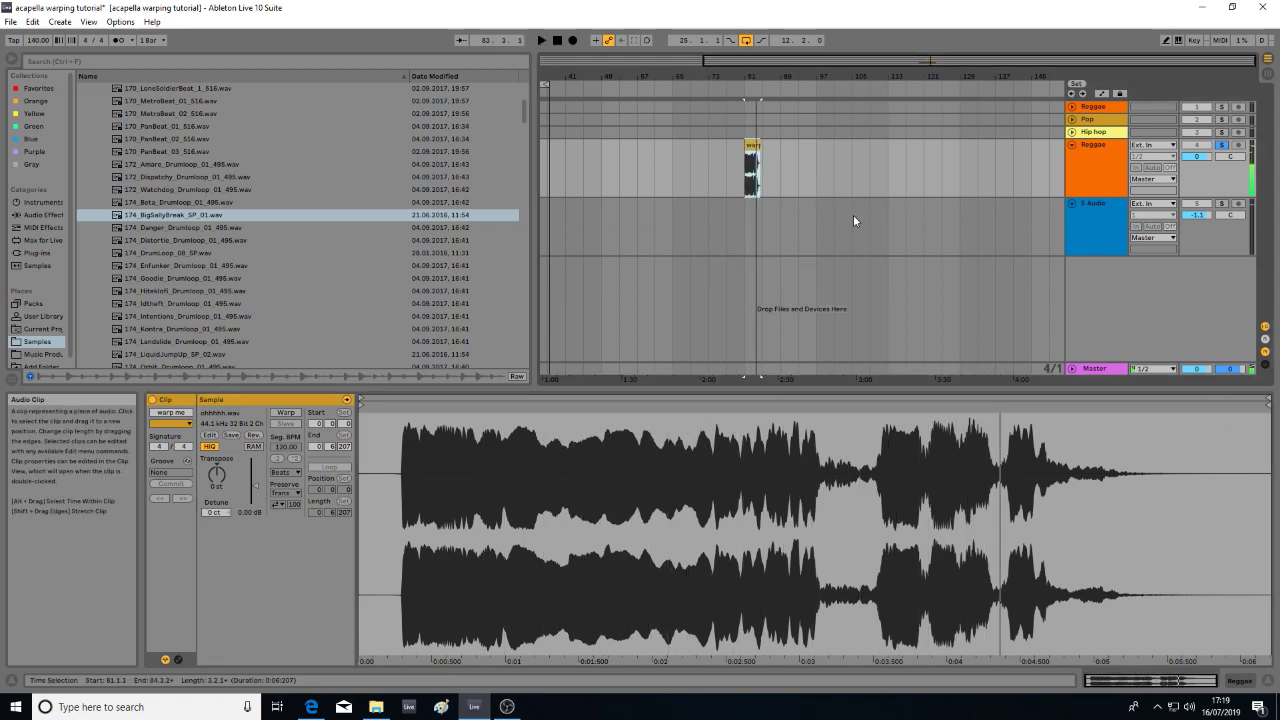
# - Replace the short clip with the Gecko (Overdrive) studio acapella from the Pop track at bar 81 and play it
pyautogui.click(1268, 73)
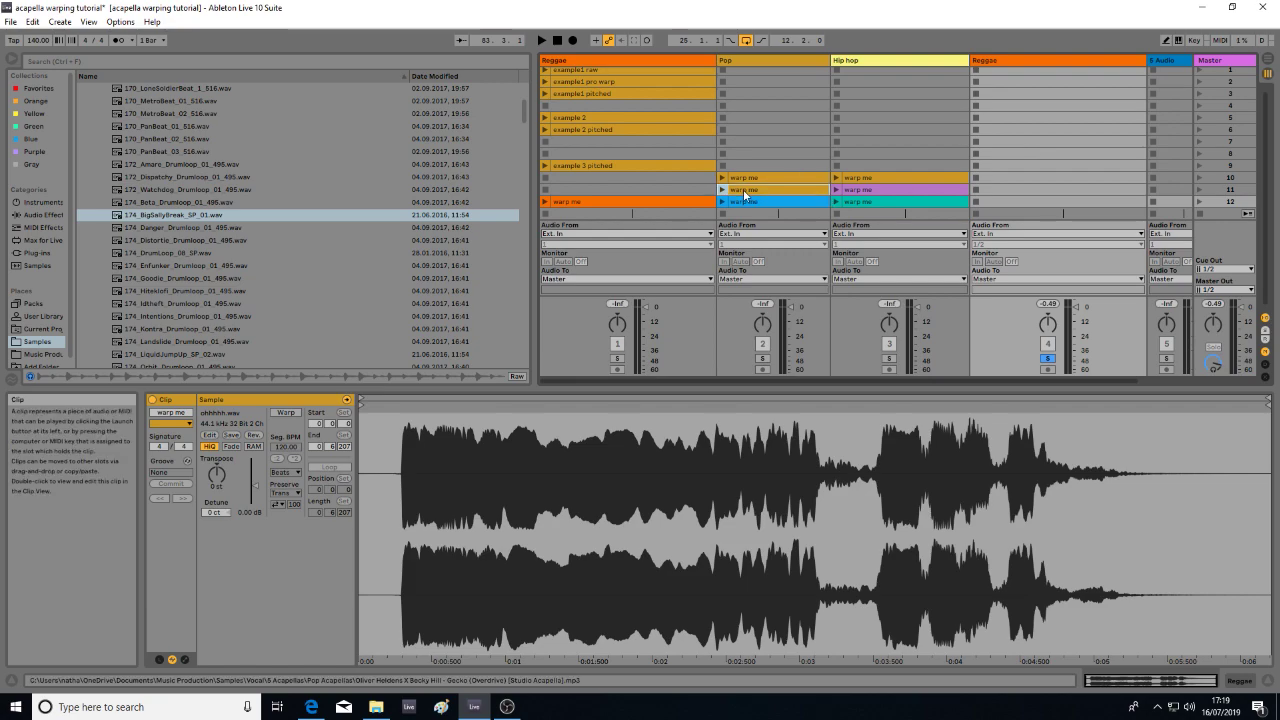
pyautogui.moveTo(1267, 67); pyautogui.dragTo(746, 167)
pyautogui.press('space')
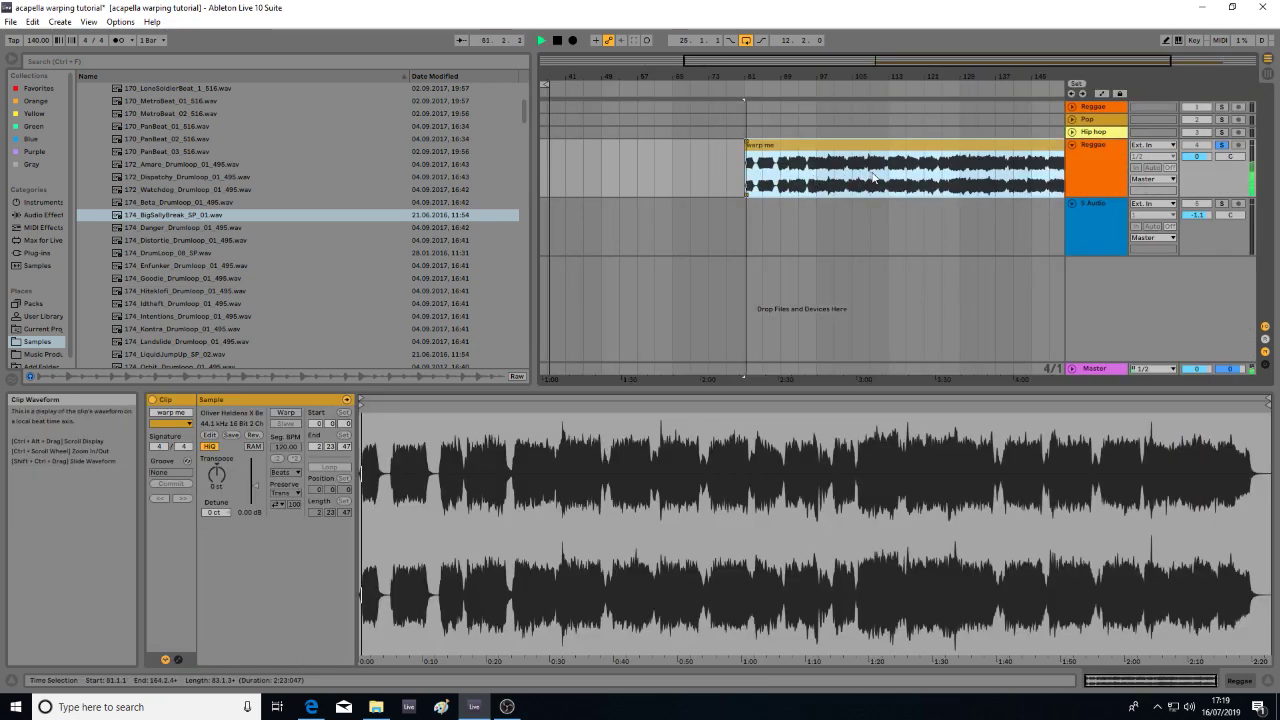
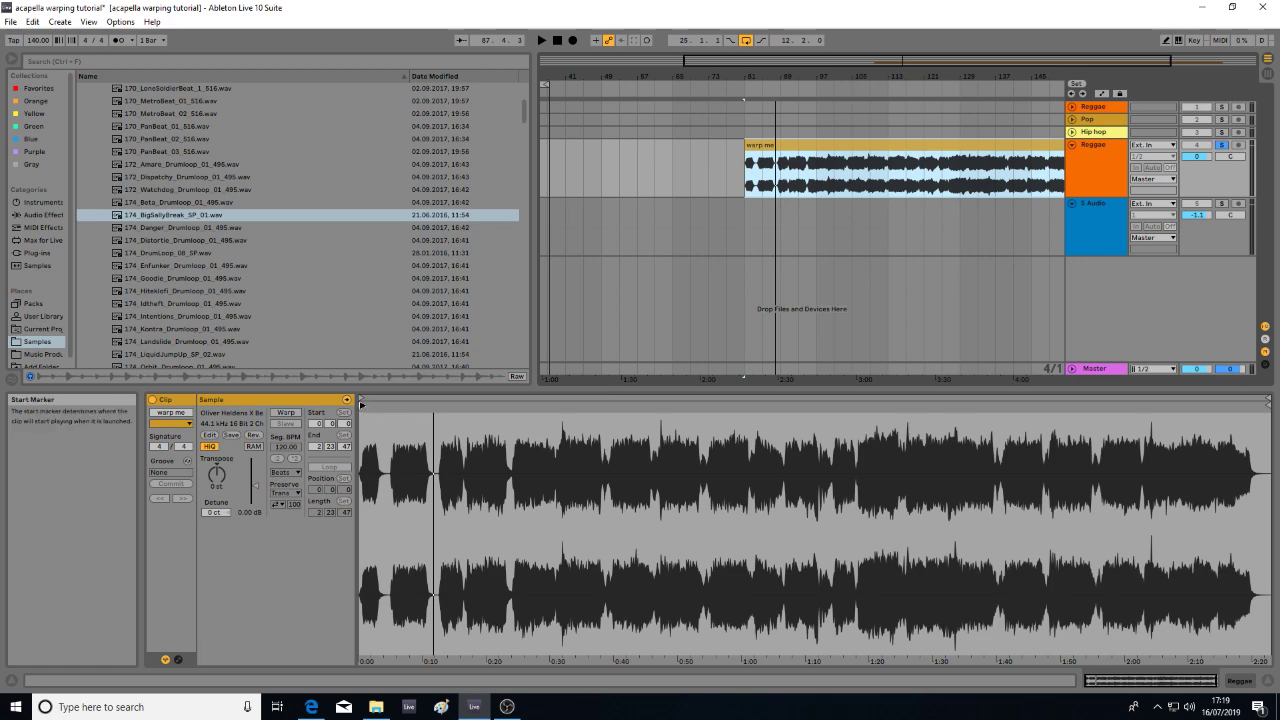
# - Audition the acapella while moving its start marker forward through the verse to about 1:18
pyautogui.press('space')
pyautogui.moveTo(362, 403)
pyautogui.mouseDown()
pyautogui.moveTo(629, 415)
pyautogui.moveTo(635, 428)
pyautogui.moveTo(747, 441)
pyautogui.moveTo(561, 443)
pyautogui.mouseUp()
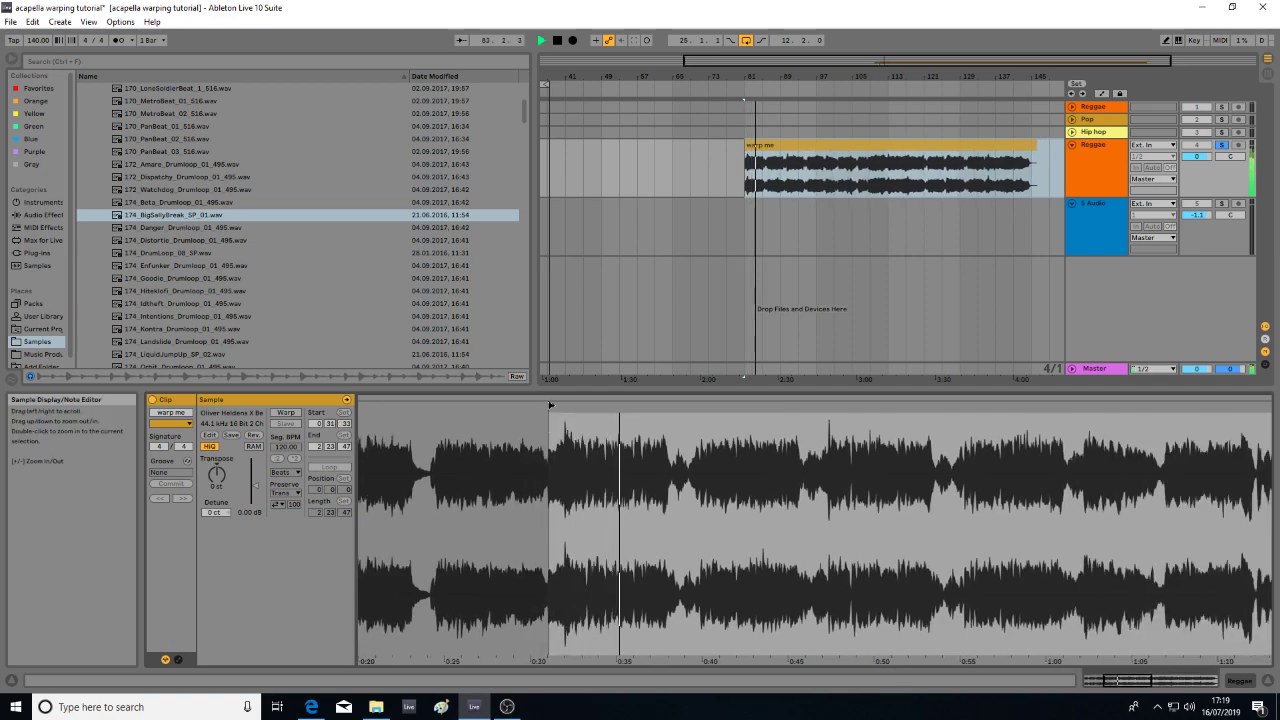
pyautogui.moveTo(550, 405)
pyautogui.mouseDown()
pyautogui.moveTo(720, 407)
pyautogui.moveTo(545, 411)
pyautogui.moveTo(661, 418)
pyautogui.mouseUp()
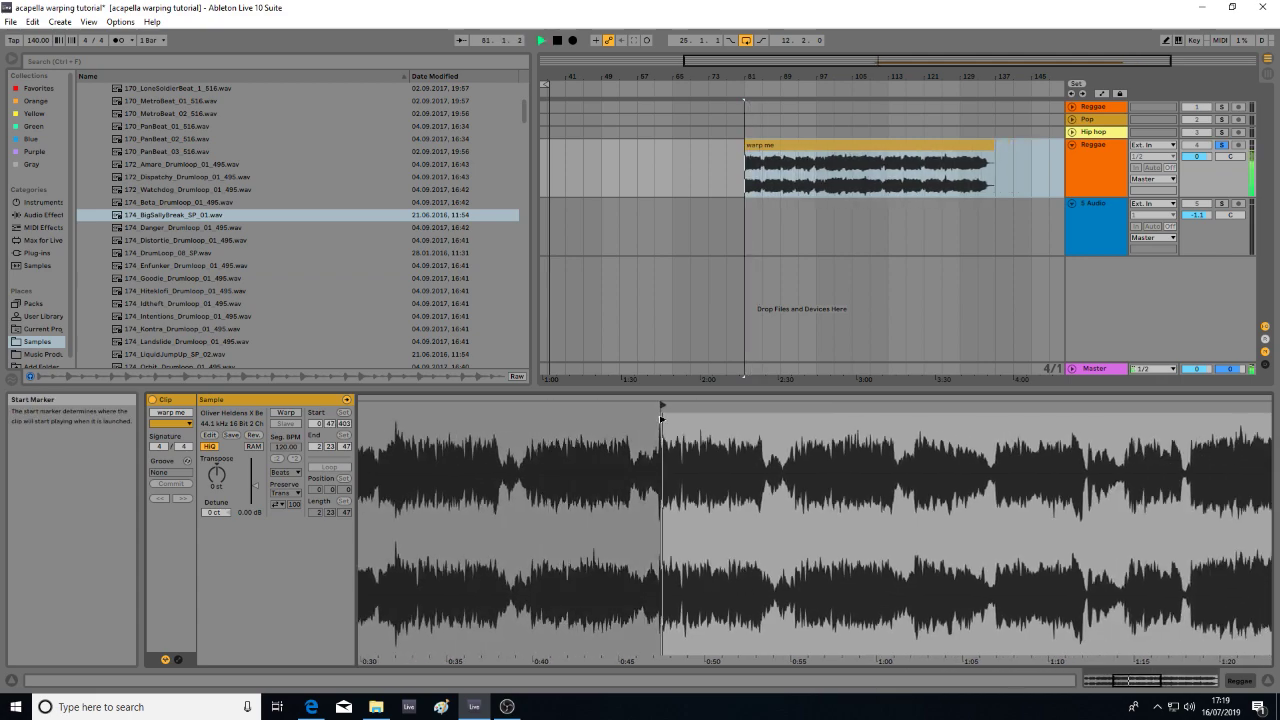
pyautogui.moveTo(742, 432)
pyautogui.mouseDown()
pyautogui.moveTo(830, 420)
pyautogui.moveTo(550, 456)
pyautogui.mouseUp()
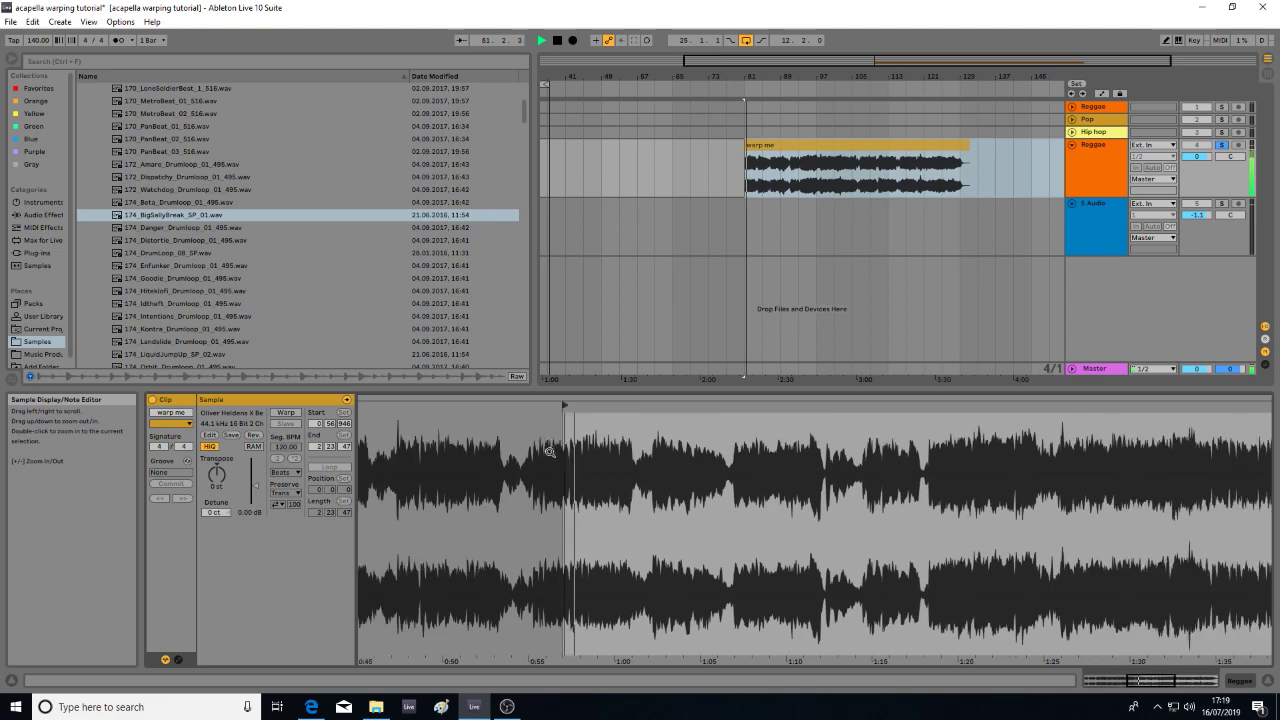
pyautogui.moveTo(566, 406); pyautogui.dragTo(926, 450)
pyautogui.moveTo(948, 470)
pyautogui.mouseDown()
pyautogui.moveTo(946, 482)
pyautogui.moveTo(697, 560)
pyautogui.moveTo(649, 560)
pyautogui.mouseUp()
pyautogui.press('space')
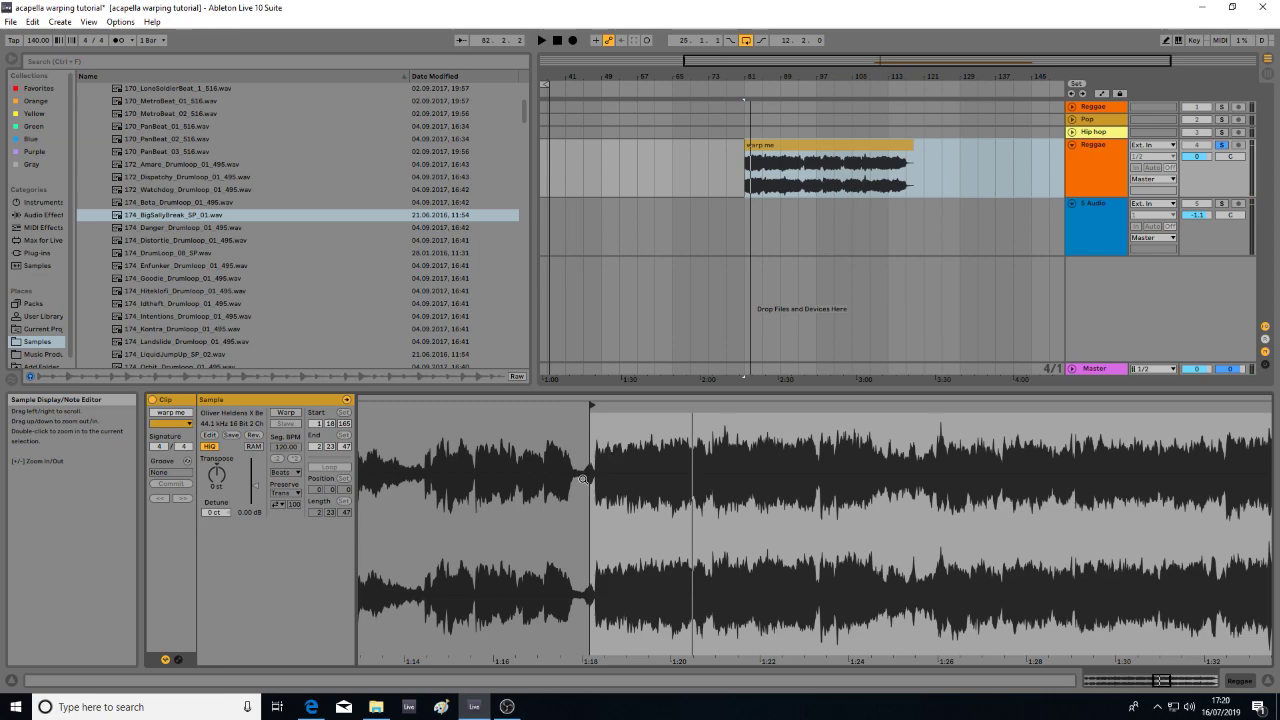
# - Audition the phrase beginning and move the acapella's start marker to about 1:20
pyautogui.moveTo(605, 425)
pyautogui.mouseDown()
pyautogui.moveTo(549, 462)
pyautogui.moveTo(520, 462)
pyautogui.mouseUp()
pyautogui.press('space')
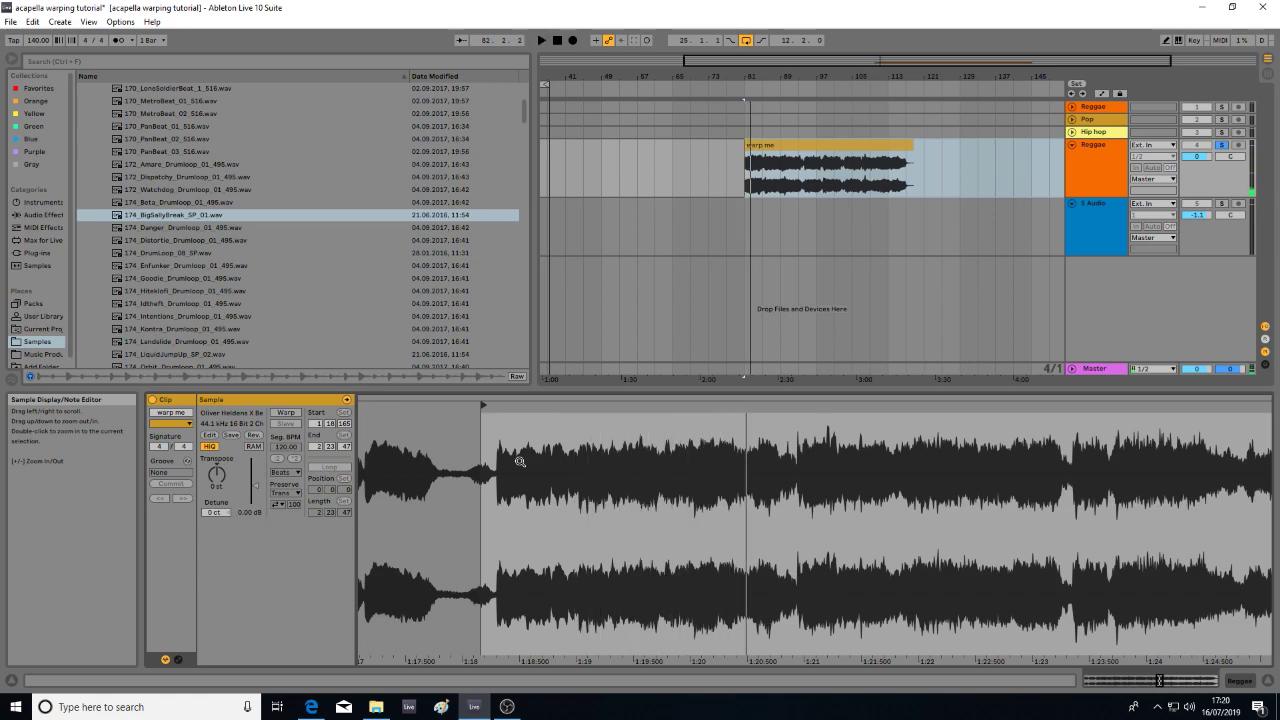
pyautogui.moveTo(561, 408); pyautogui.dragTo(561, 429)
pyautogui.press('space')
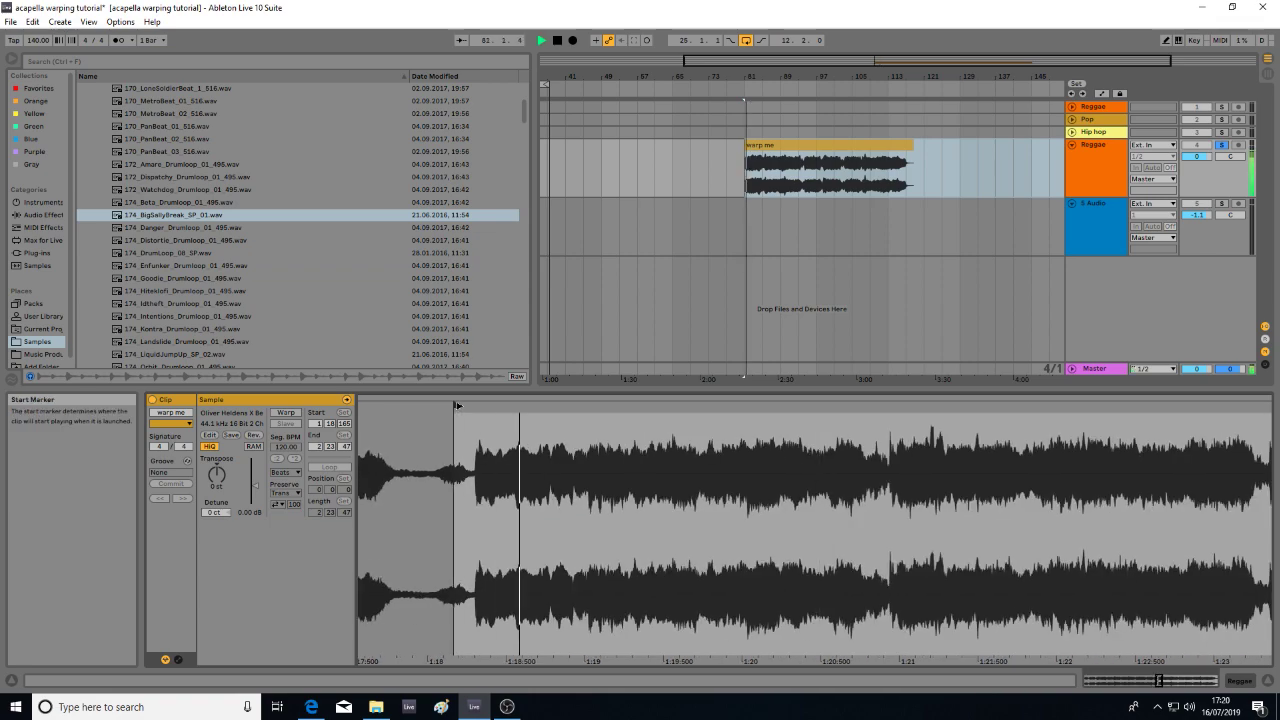
pyautogui.moveTo(456, 405)
pyautogui.mouseDown()
pyautogui.moveTo(737, 420)
pyautogui.moveTo(741, 438)
pyautogui.mouseUp()
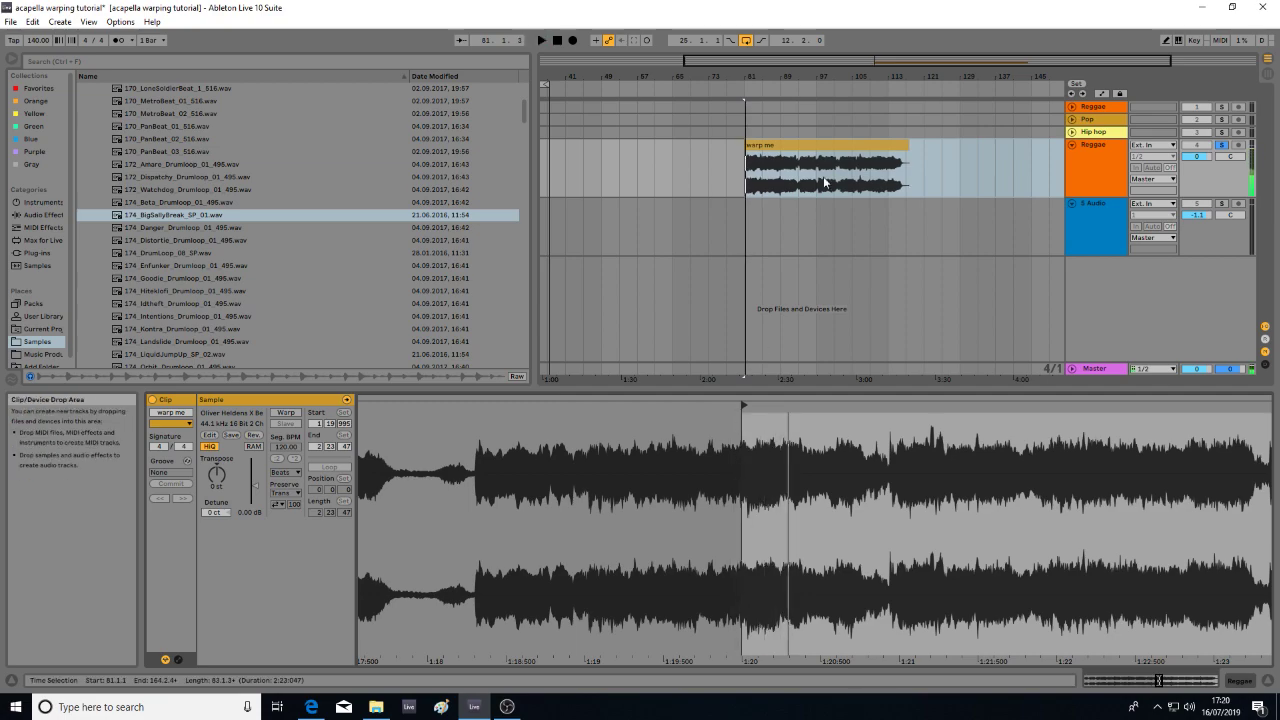
# - Select the trimmed acapella clip, turn on the metronome, and set the project tempo to 174 BPM
pyautogui.click(791, 150)
pyautogui.moveTo(791, 150)
pyautogui.mouseDown()
pyautogui.moveTo(773, 148)
pyautogui.moveTo(791, 145)
pyautogui.mouseUp()
pyautogui.moveTo(790, 61); pyautogui.dragTo(892, 69)
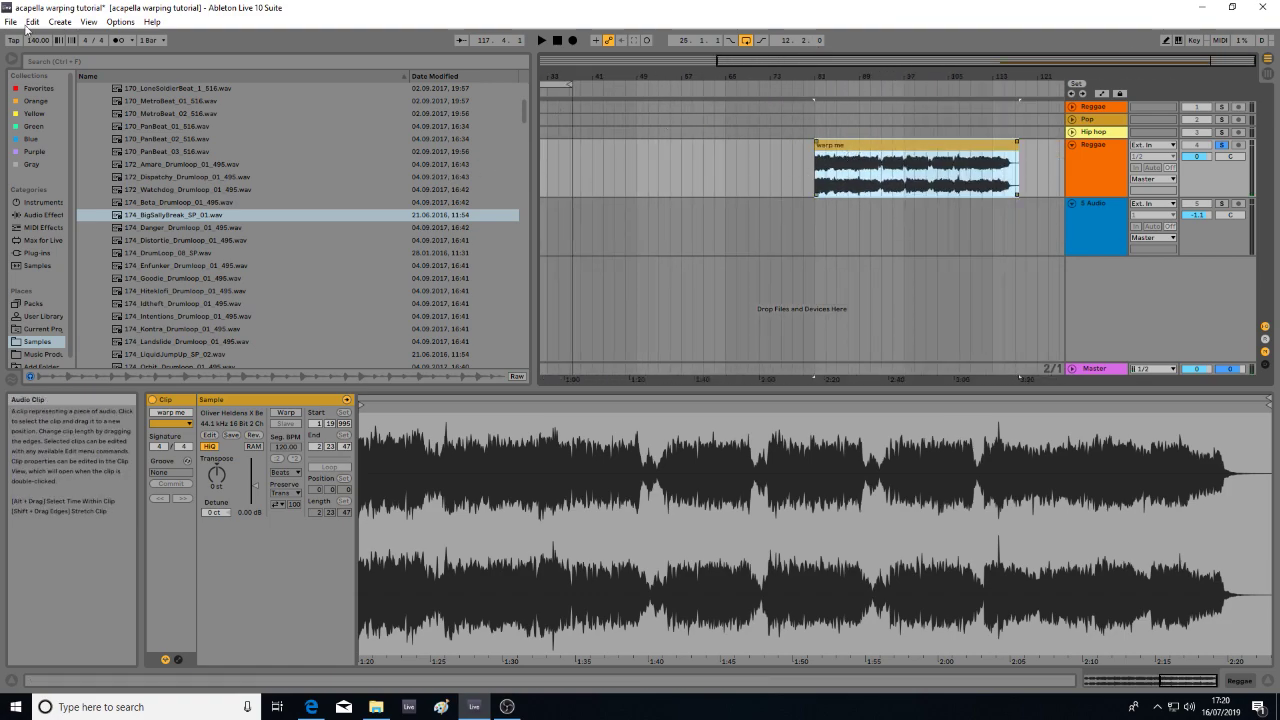
pyautogui.click(118, 40)
pyautogui.moveTo(910, 80); pyautogui.dragTo(760, 152)
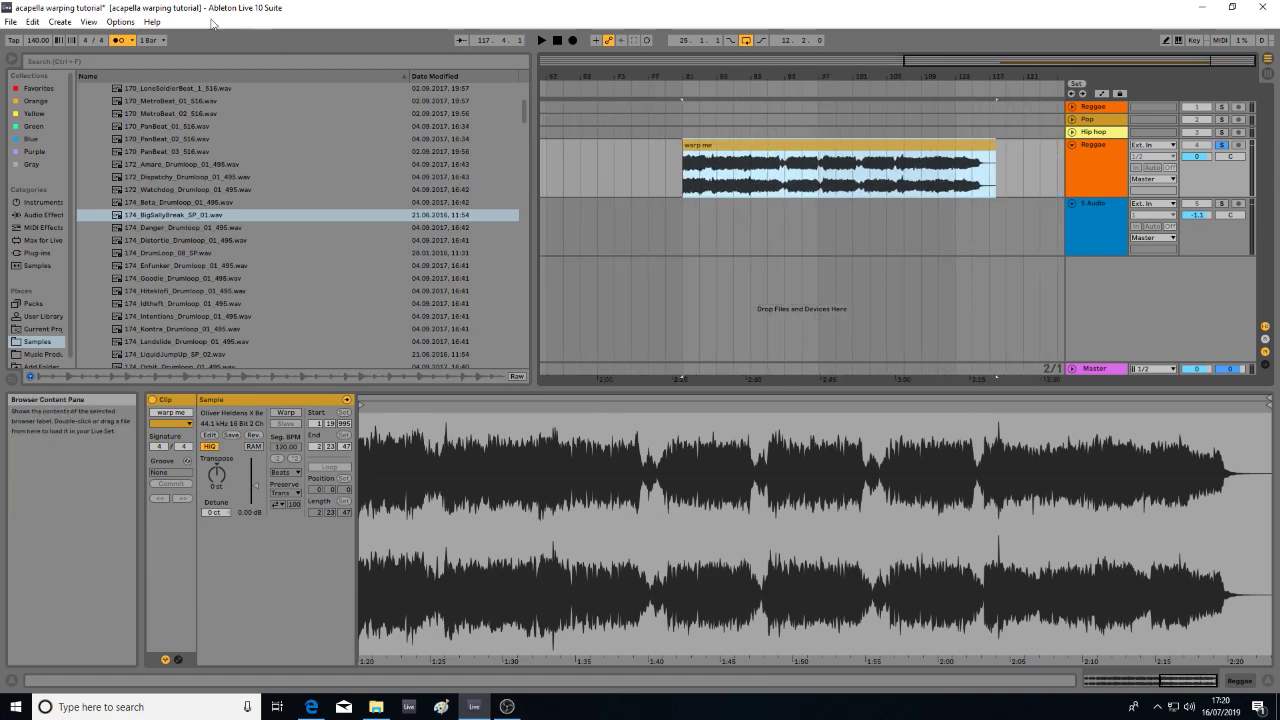
pyautogui.click(40, 42)
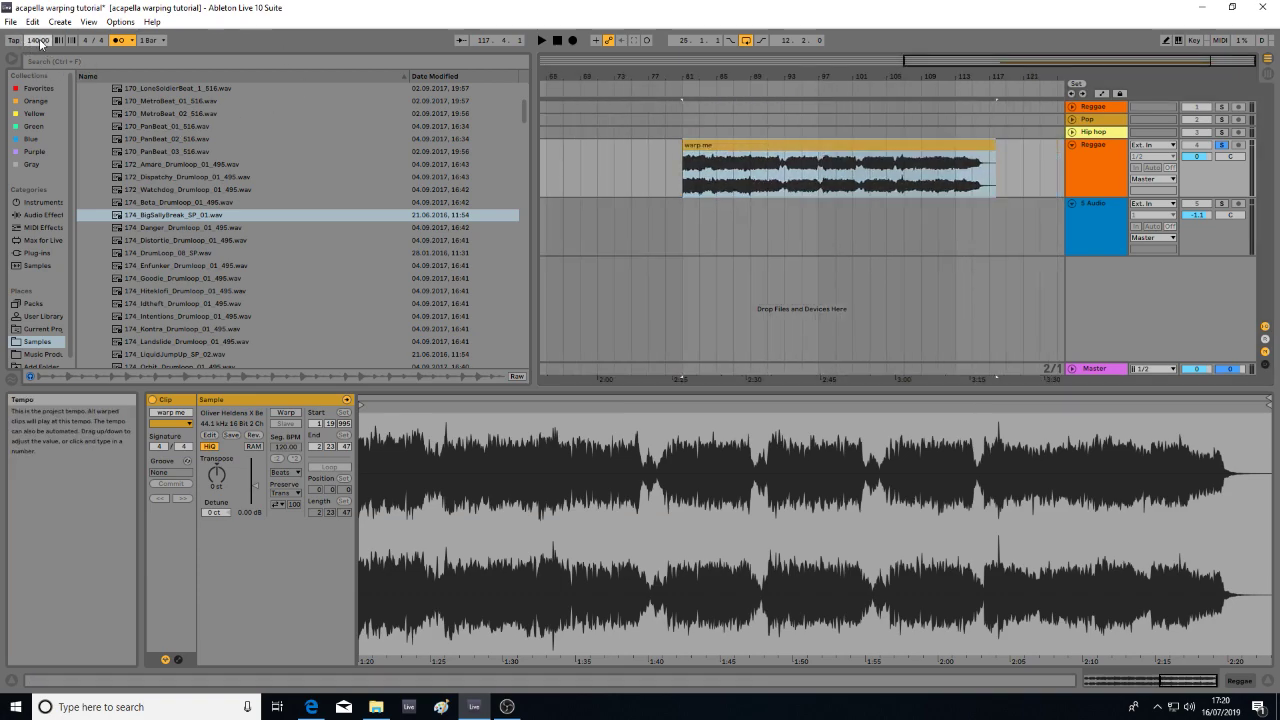
pyautogui.write('174')
pyautogui.press('Return')
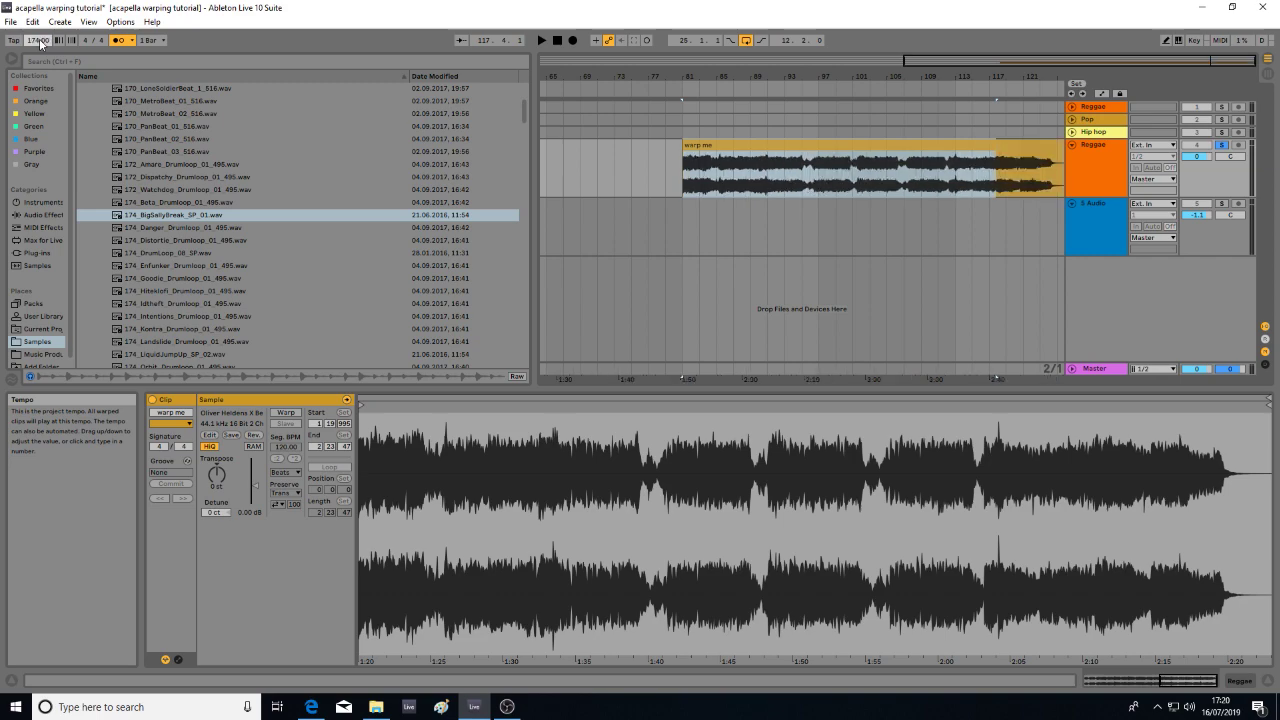
# - Select the "warp me" acapella clip and play it from bar 81 against the metronome
pyautogui.click(767, 143)
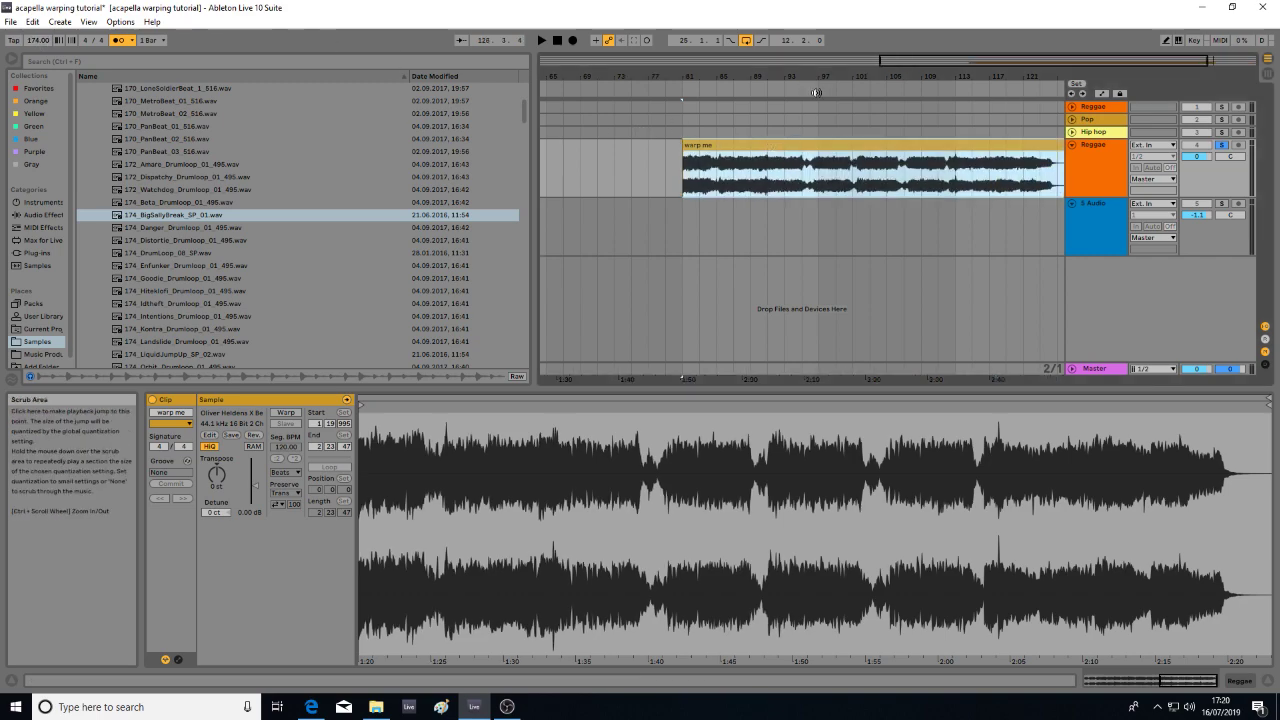
pyautogui.moveTo(838, 75); pyautogui.dragTo(762, 75)
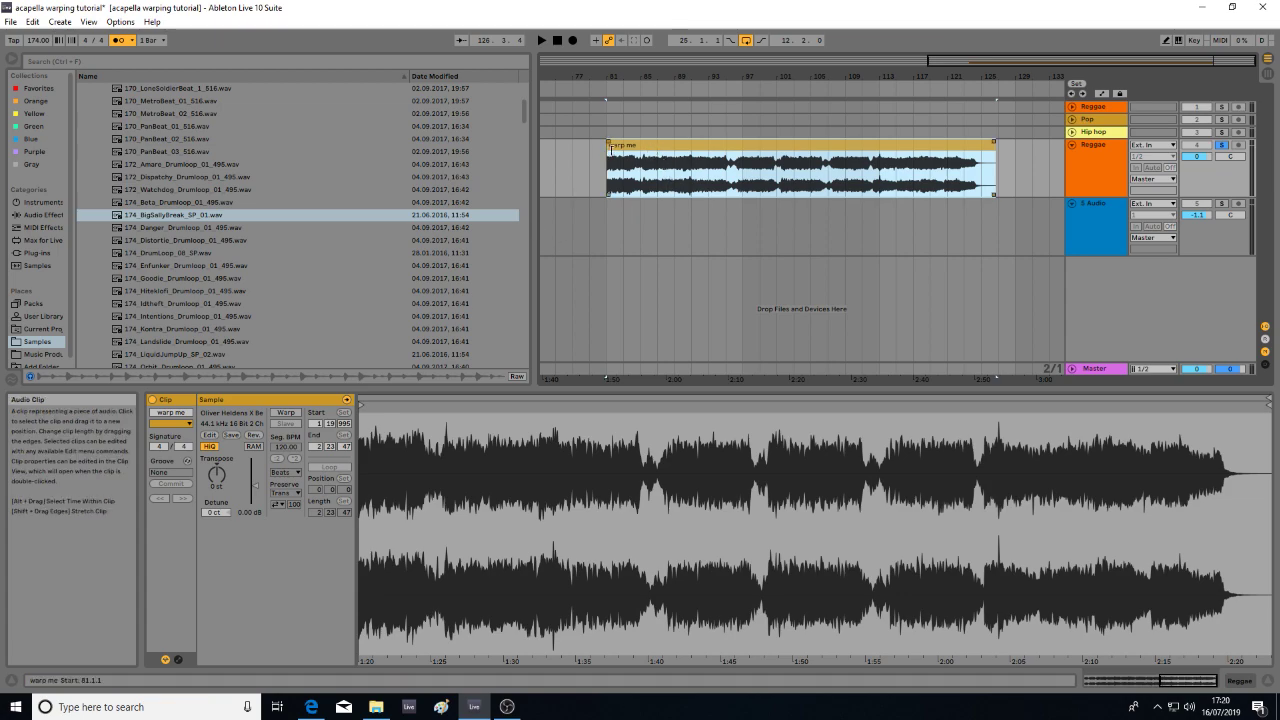
pyautogui.press('space')
pyautogui.moveTo(612, 75); pyautogui.dragTo(612, 131)
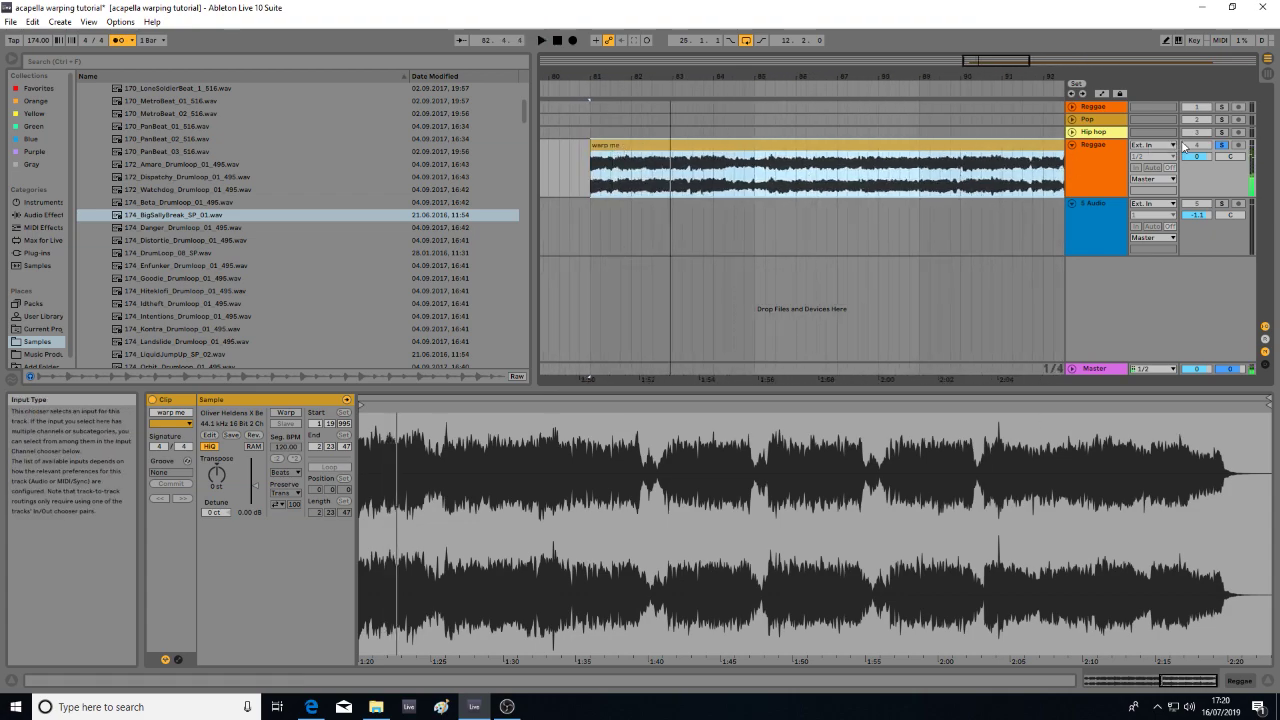
# - Turn off the metronome and audition the opening bars of the acapella clip on their own
pyautogui.click(118, 40)
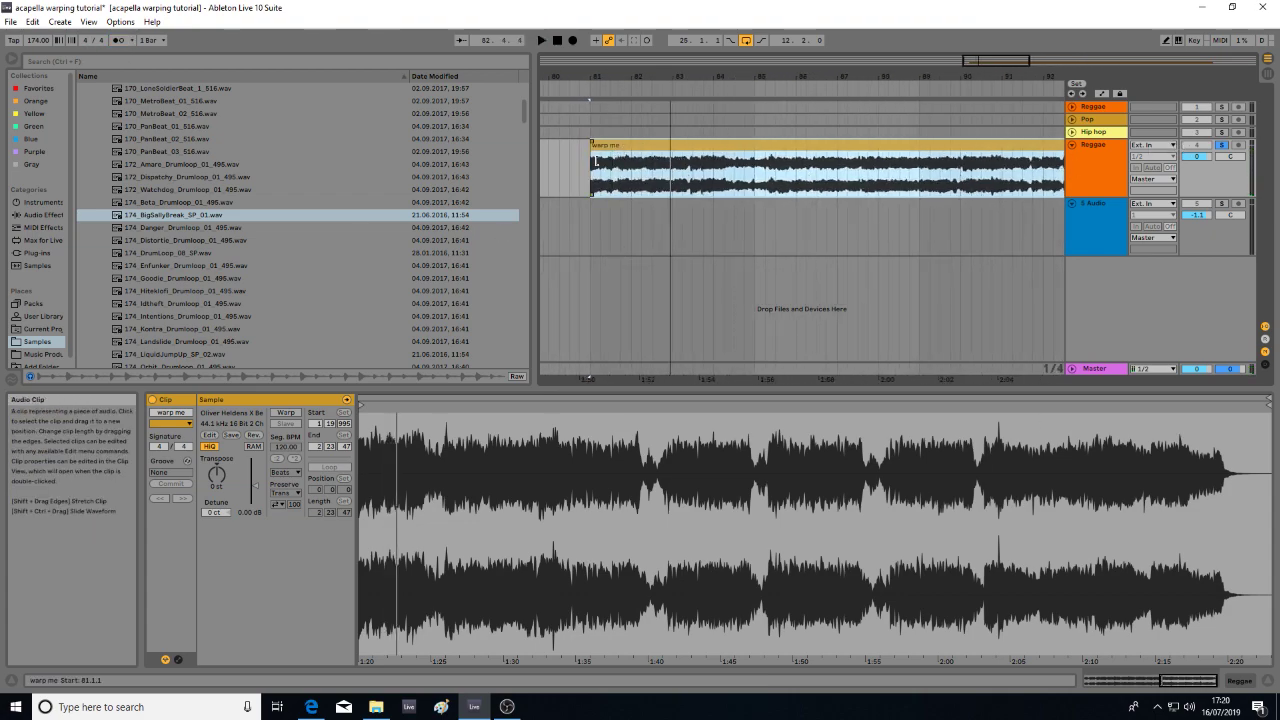
pyautogui.moveTo(592, 76); pyautogui.dragTo(592, 95)
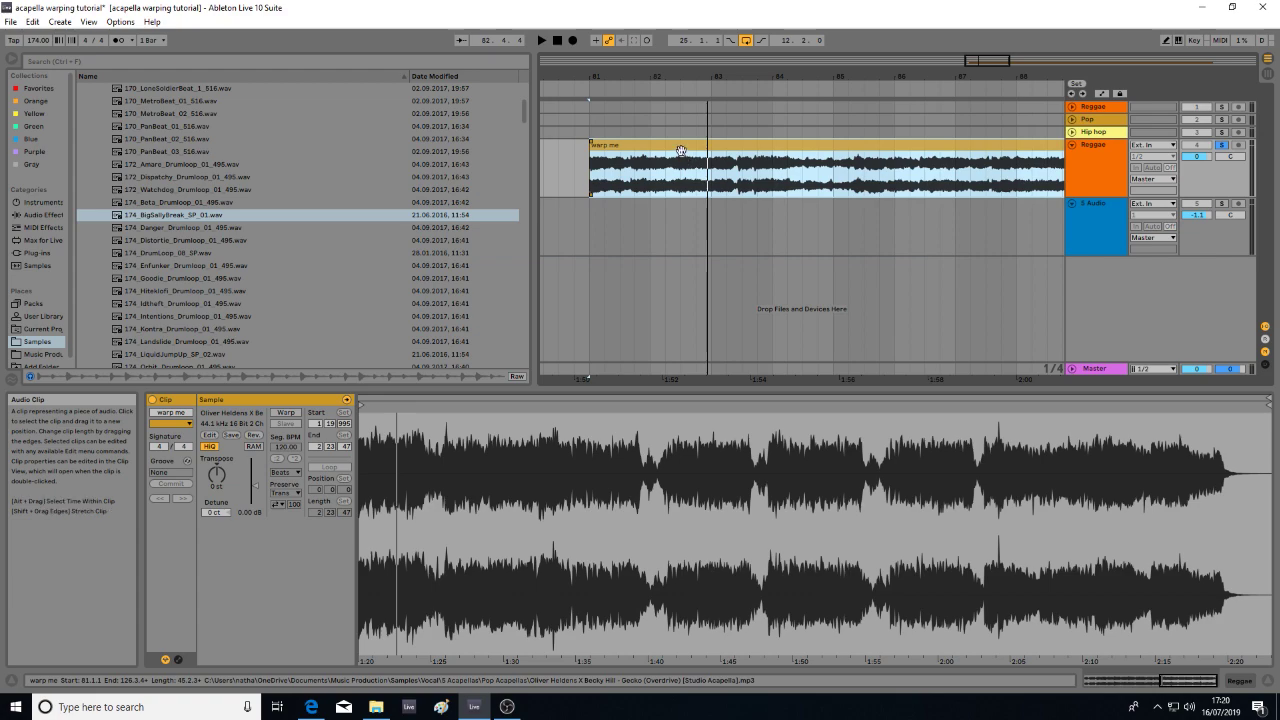
pyautogui.press('space')
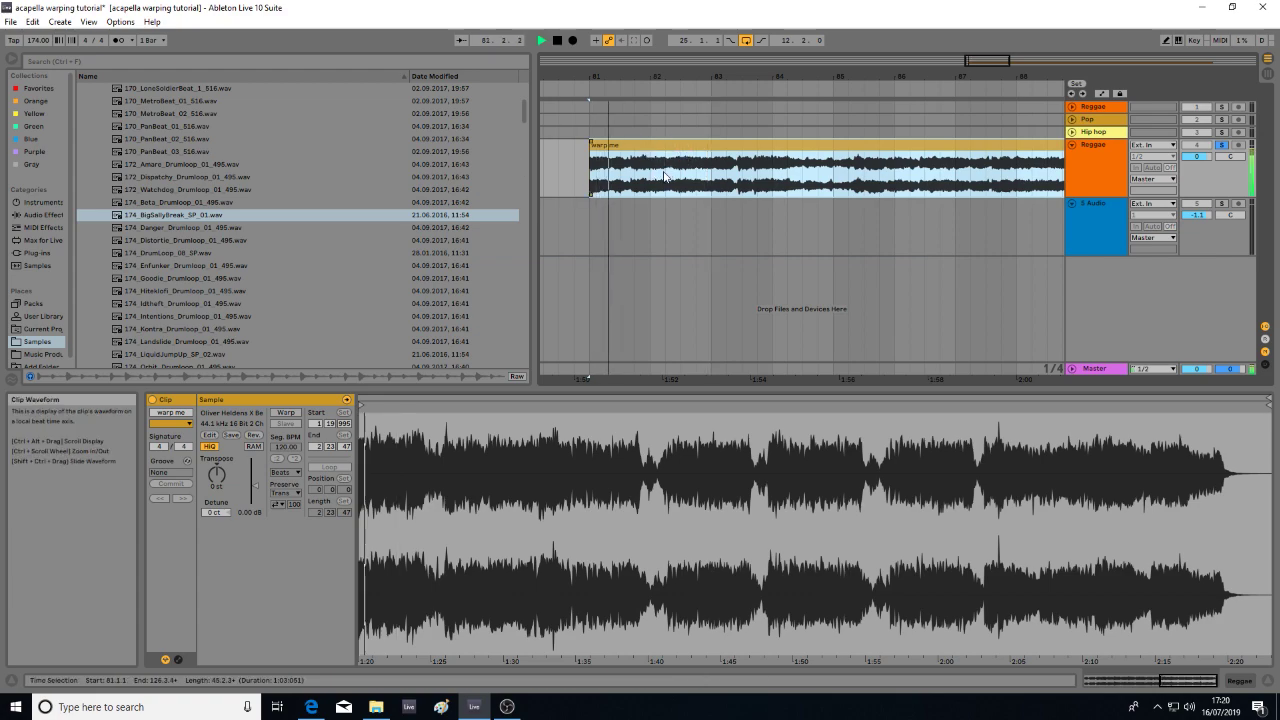
pyautogui.press('space')
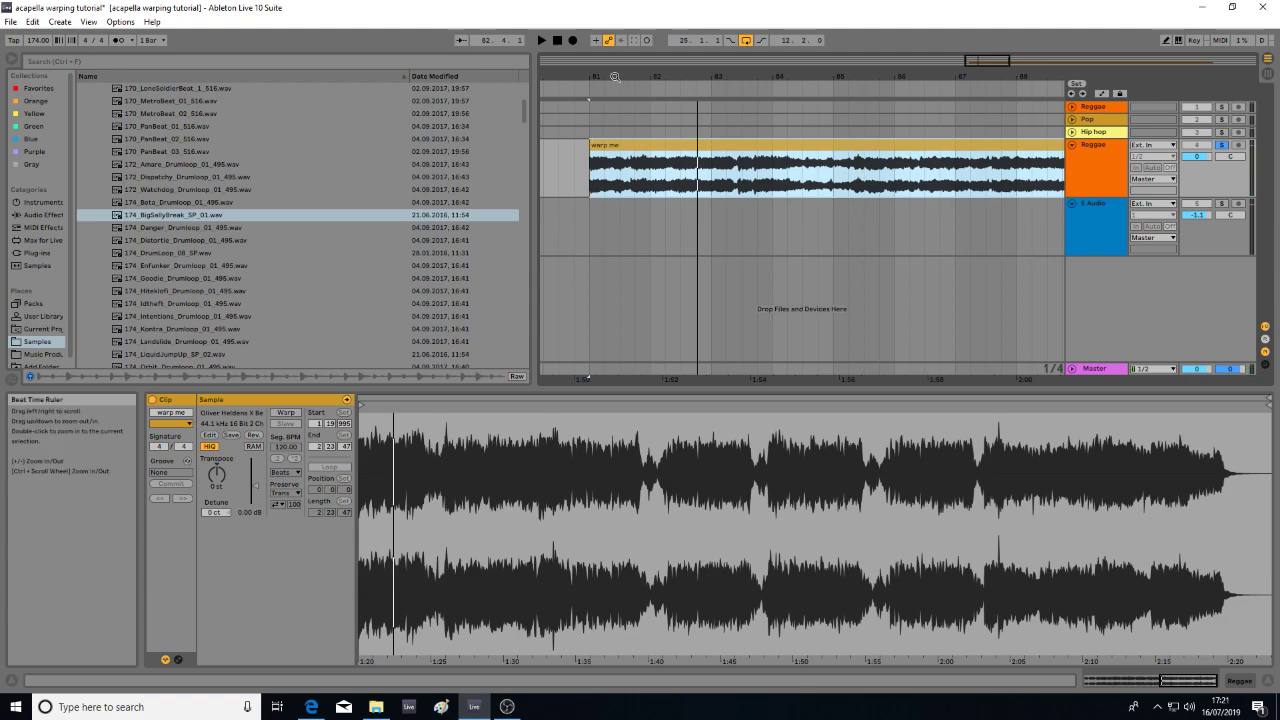
pyautogui.moveTo(615, 77); pyautogui.dragTo(594, 118)
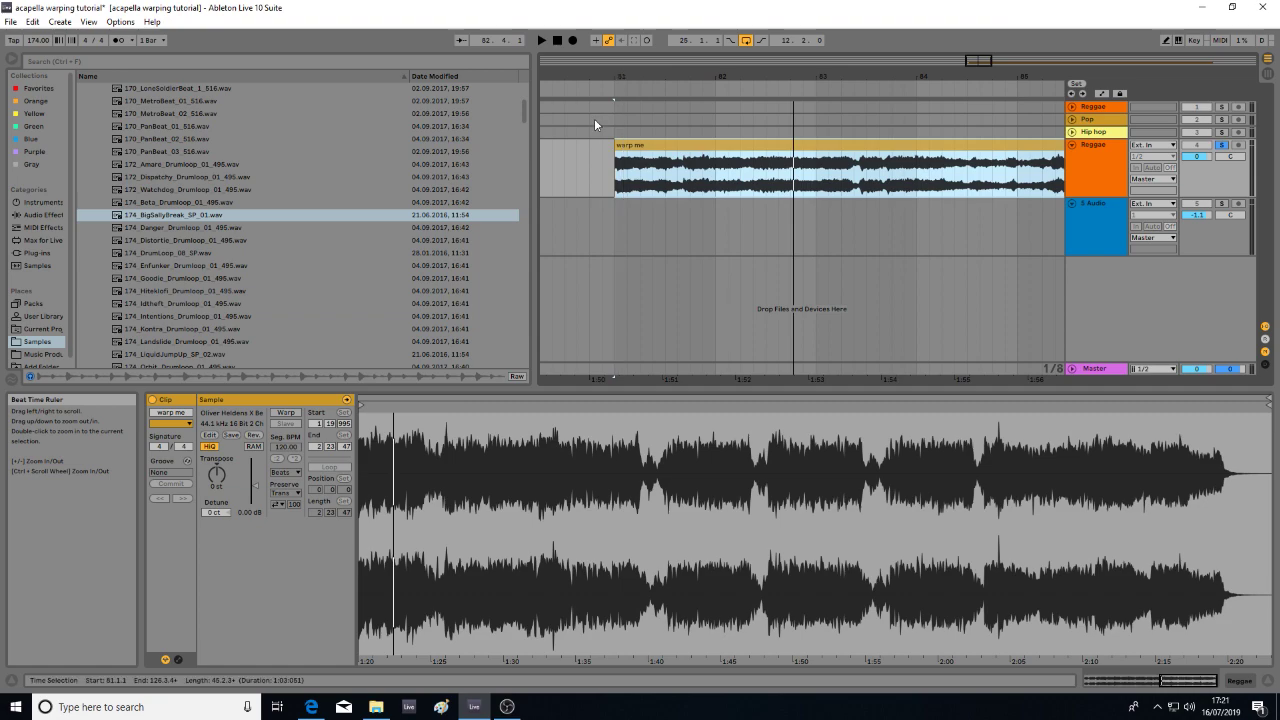
pyautogui.press('space')
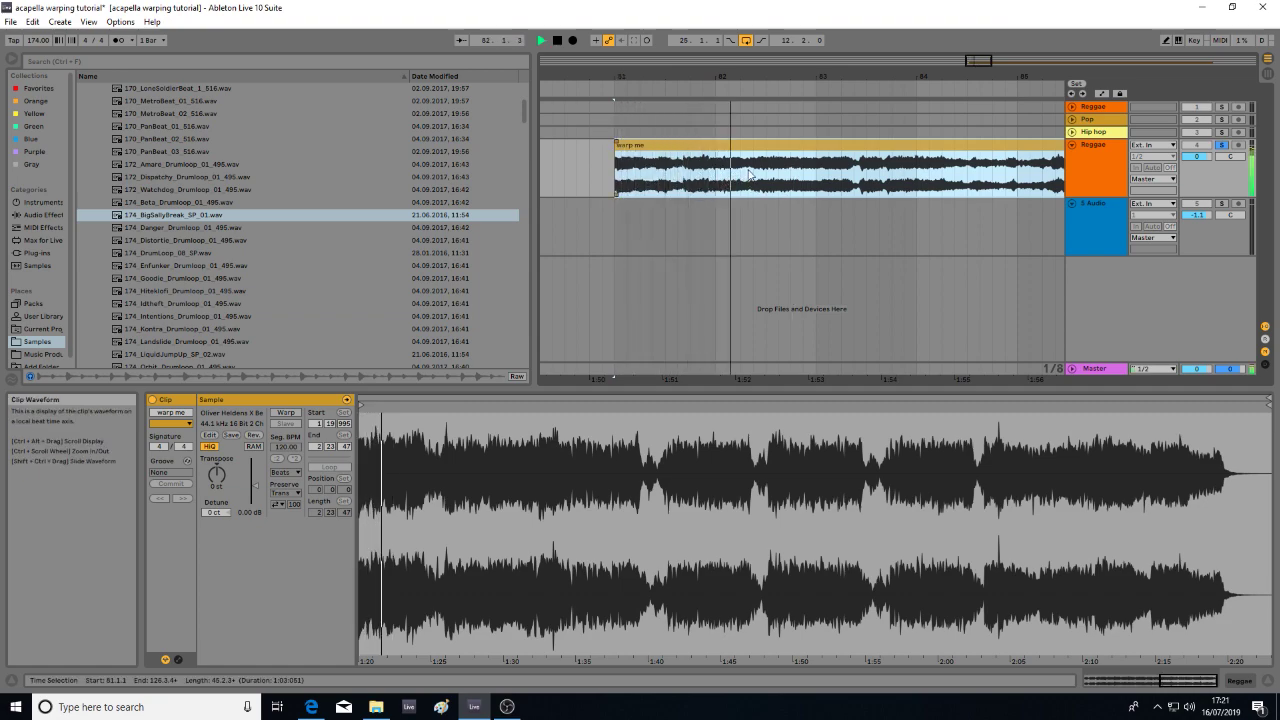
pyautogui.press('space')
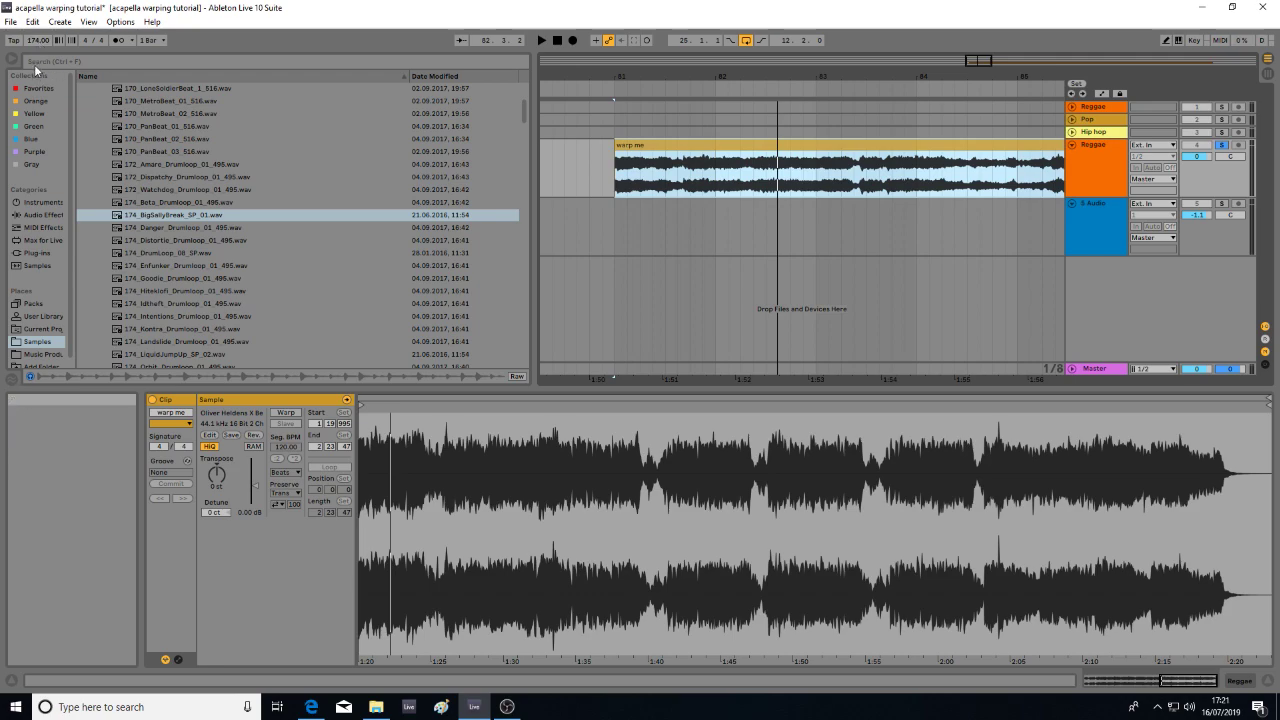
# - Lower the project tempo to 156 BPM and turn the metronome back on while the acapella plays
pyautogui.press('space')
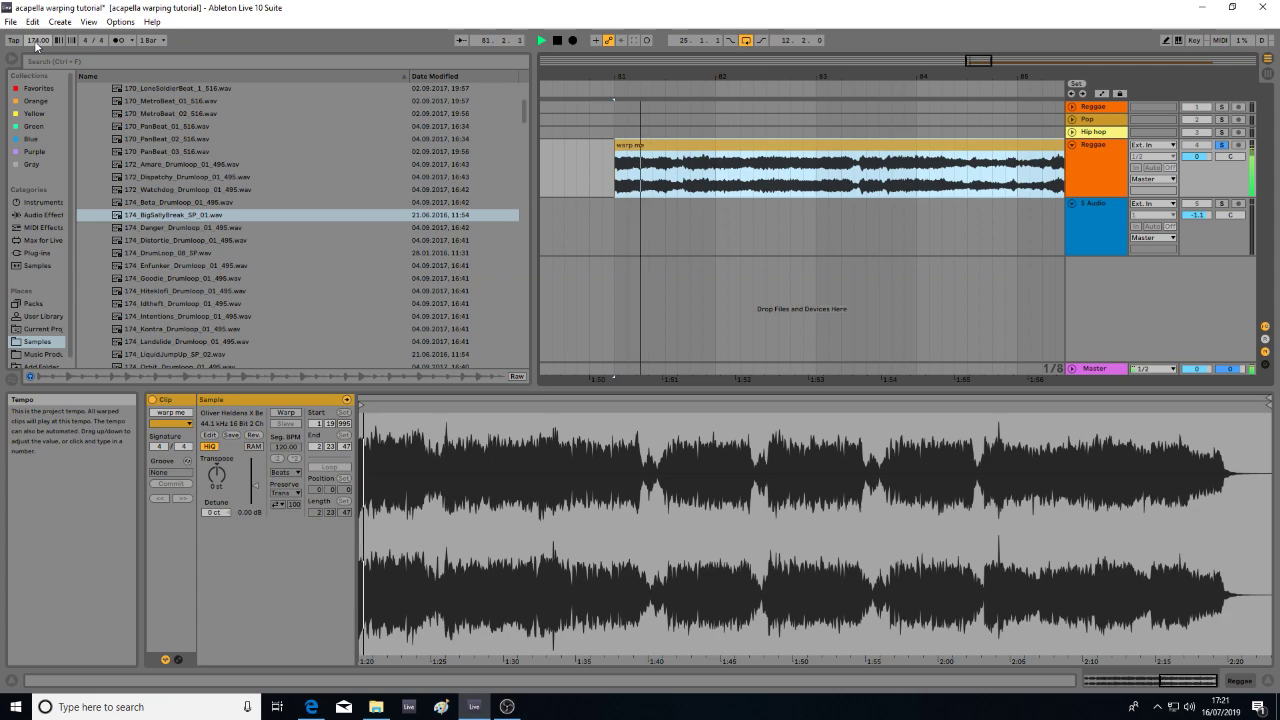
pyautogui.press('space')
pyautogui.moveTo(36, 44); pyautogui.dragTo(36, 62)
pyautogui.press('space')
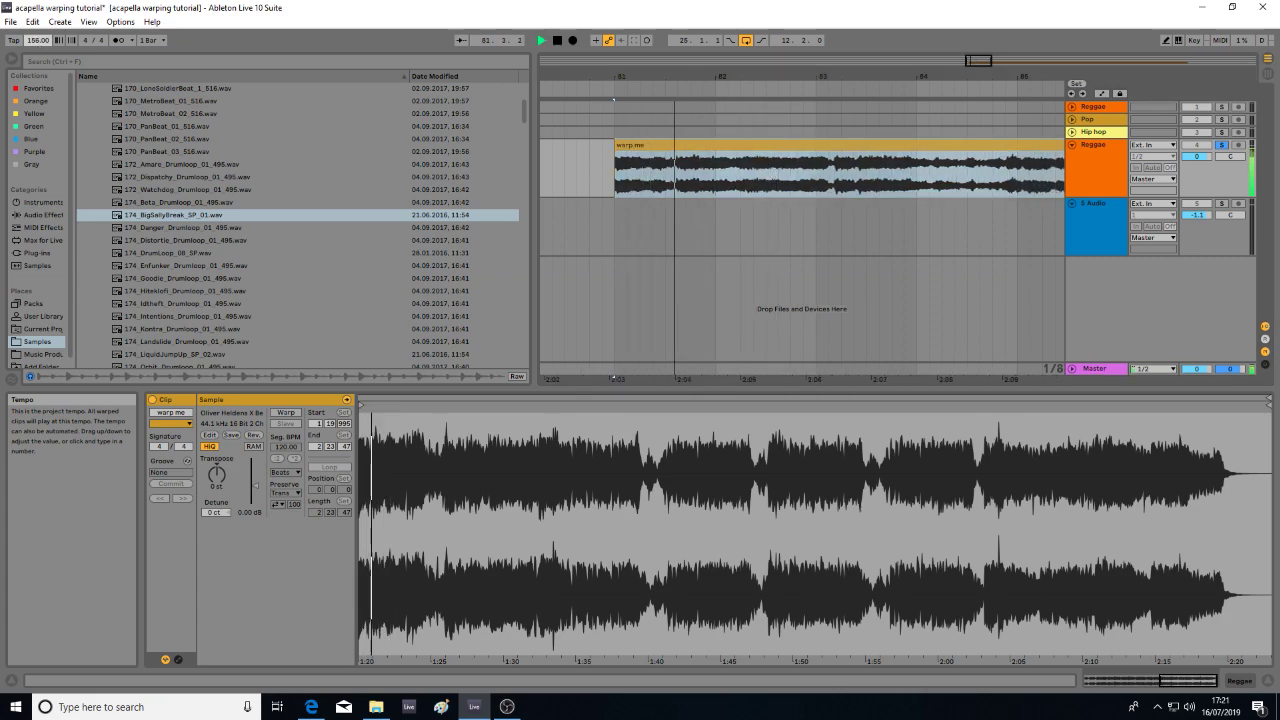
pyautogui.click(118, 40)
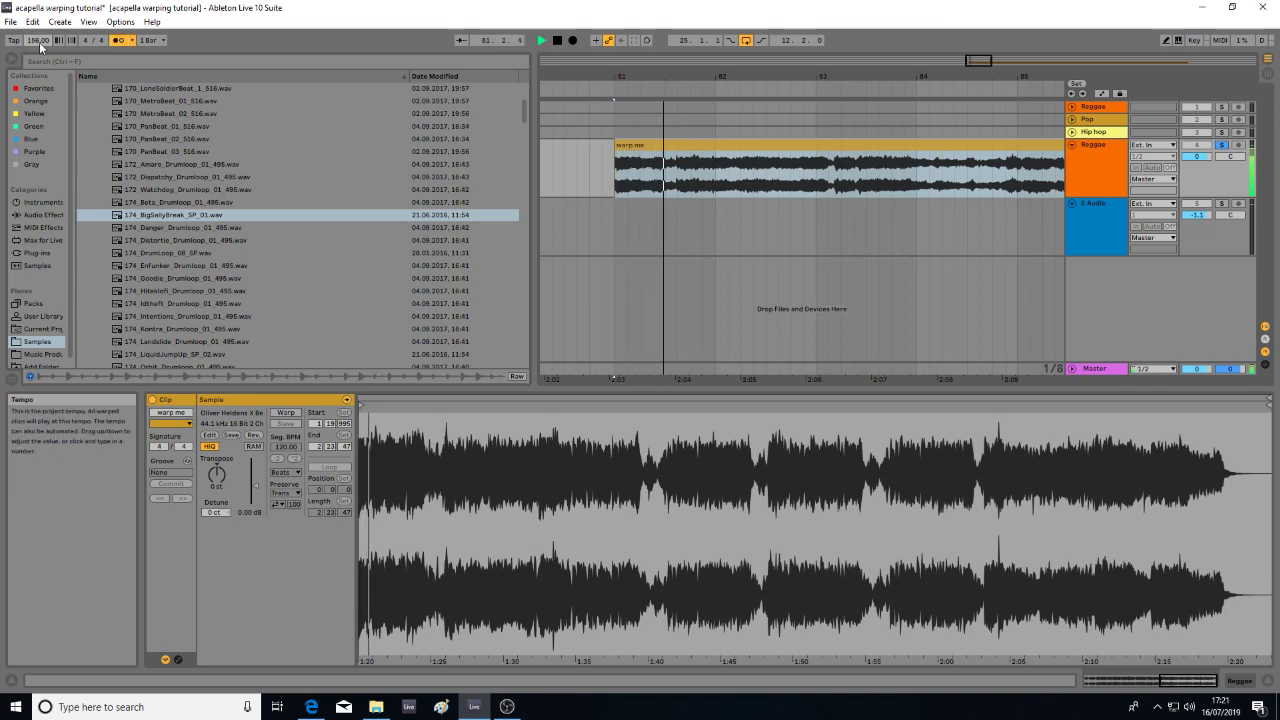
# - Try project tempos of 148 and 137 BPM, replaying the acapella against the metronome at each
pyautogui.press('space')
pyautogui.moveTo(39, 43); pyautogui.dragTo(39, 51)
pyautogui.press('space')
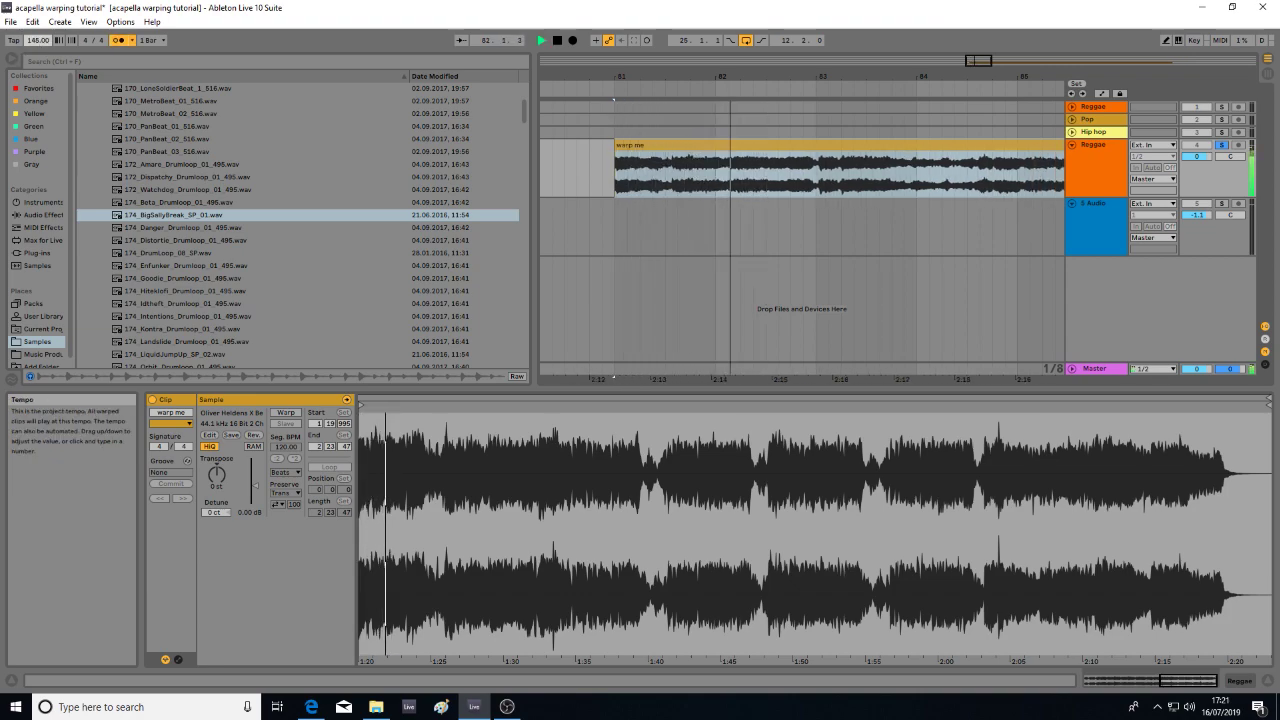
pyautogui.press('space')
pyautogui.moveTo(39, 43); pyautogui.dragTo(39, 54)
pyautogui.press('space')
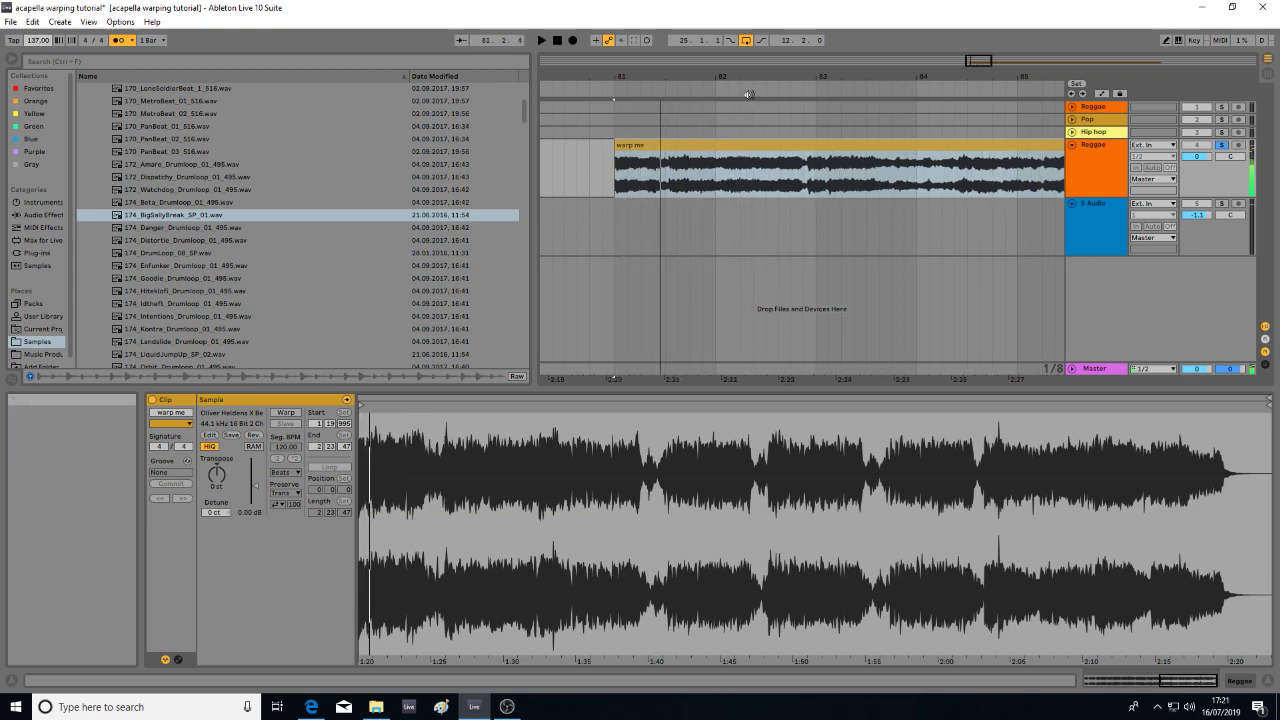
# - Lower the volume of the Reggae track holding the acapella to -7.0 dB and replay the clip
pyautogui.press('space')
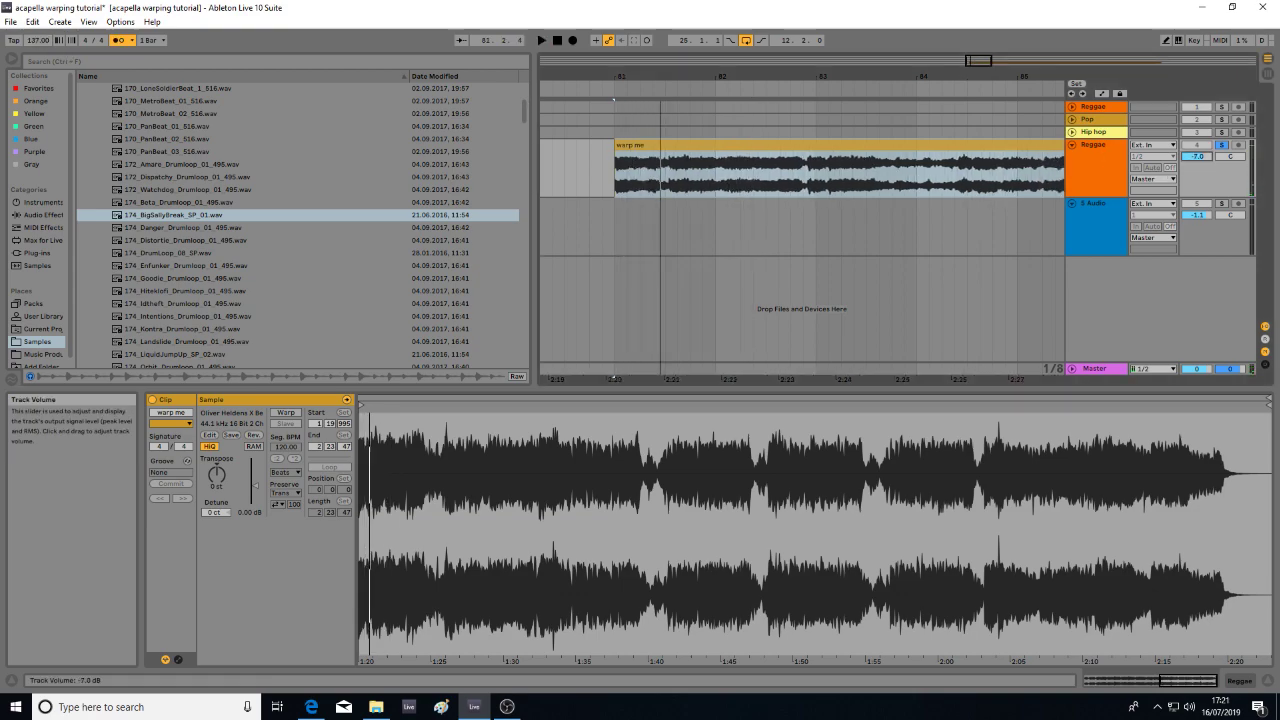
pyautogui.press('space')
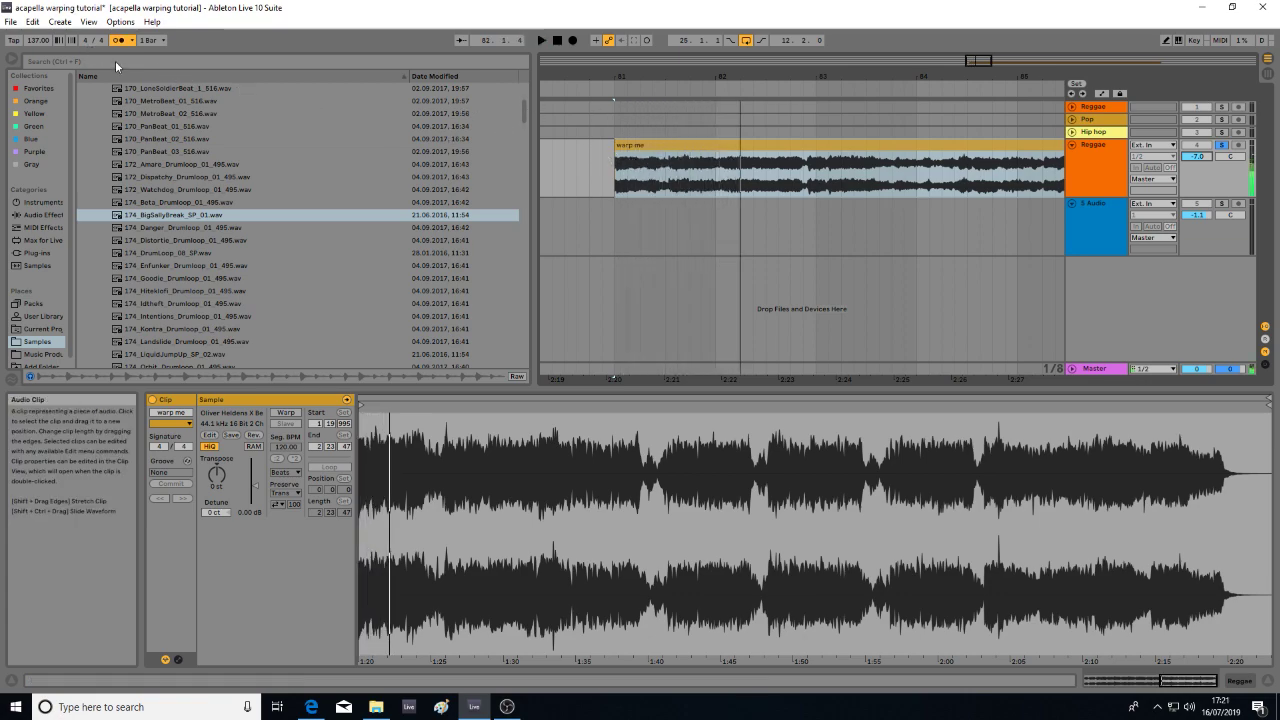
# - Try project tempos of 133 and 130 BPM against the acapella with the metronome running
pyautogui.moveTo(38, 40); pyautogui.dragTo(38, 52)
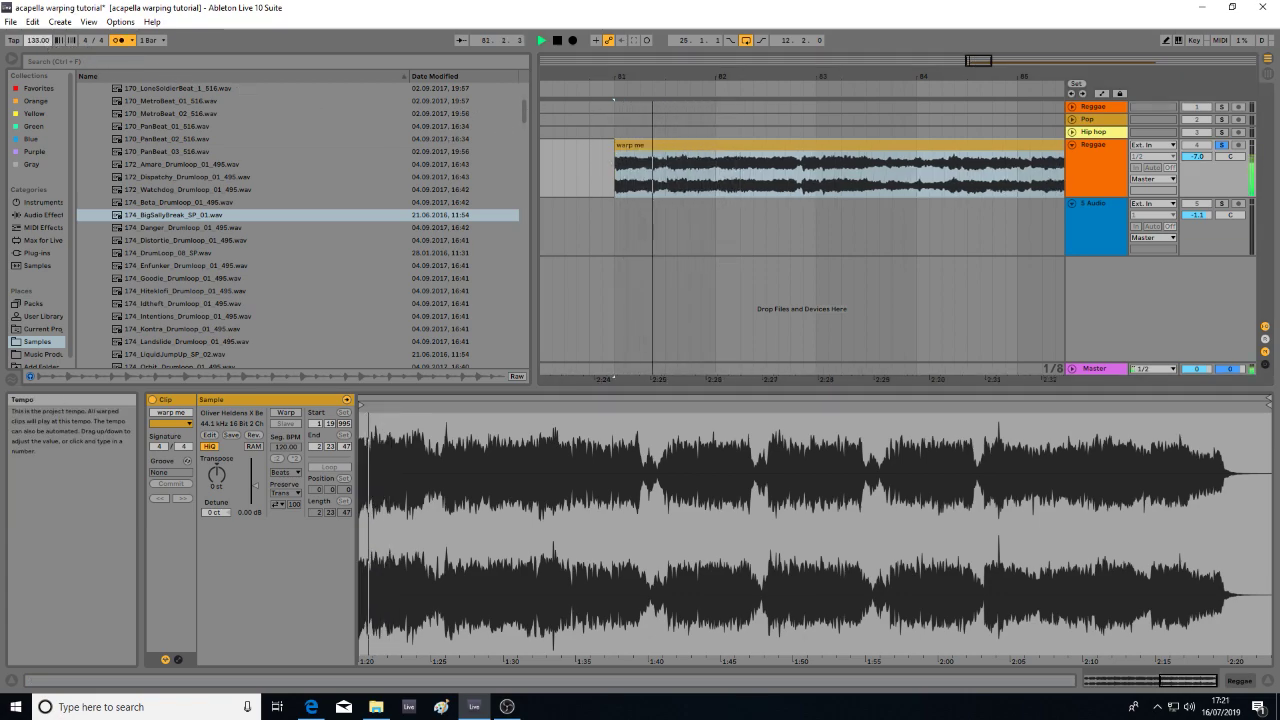
pyautogui.press('space')
pyautogui.press('space')
pyautogui.moveTo(38, 41); pyautogui.dragTo(38, 47)
pyautogui.press('space')
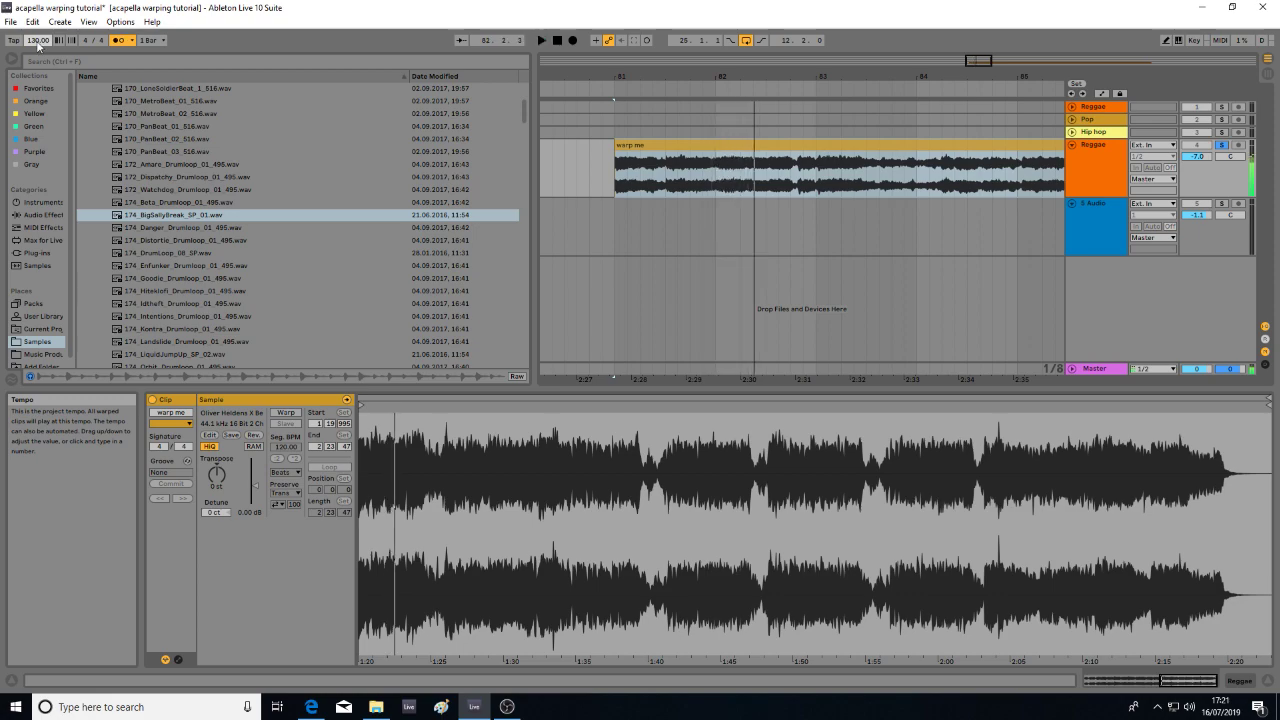
# - Set the project tempo to 127 BPM and check the acapella against the metronome
pyautogui.moveTo(38, 41); pyautogui.dragTo(38, 47)
pyautogui.press('space')
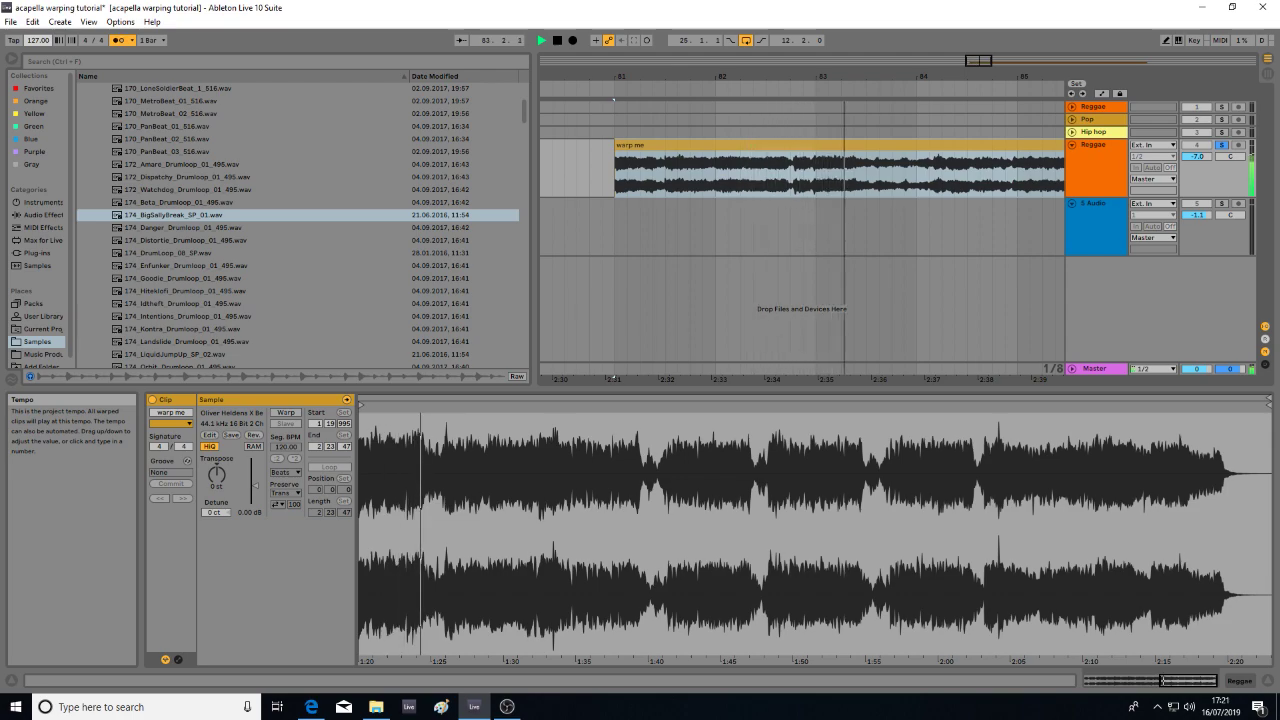
pyautogui.press('space')
# - Loop the first two bars of the acapella clip, from bar 81 to bar 83, and play the loop
pyautogui.moveTo(616, 170); pyautogui.dragTo(816, 185)
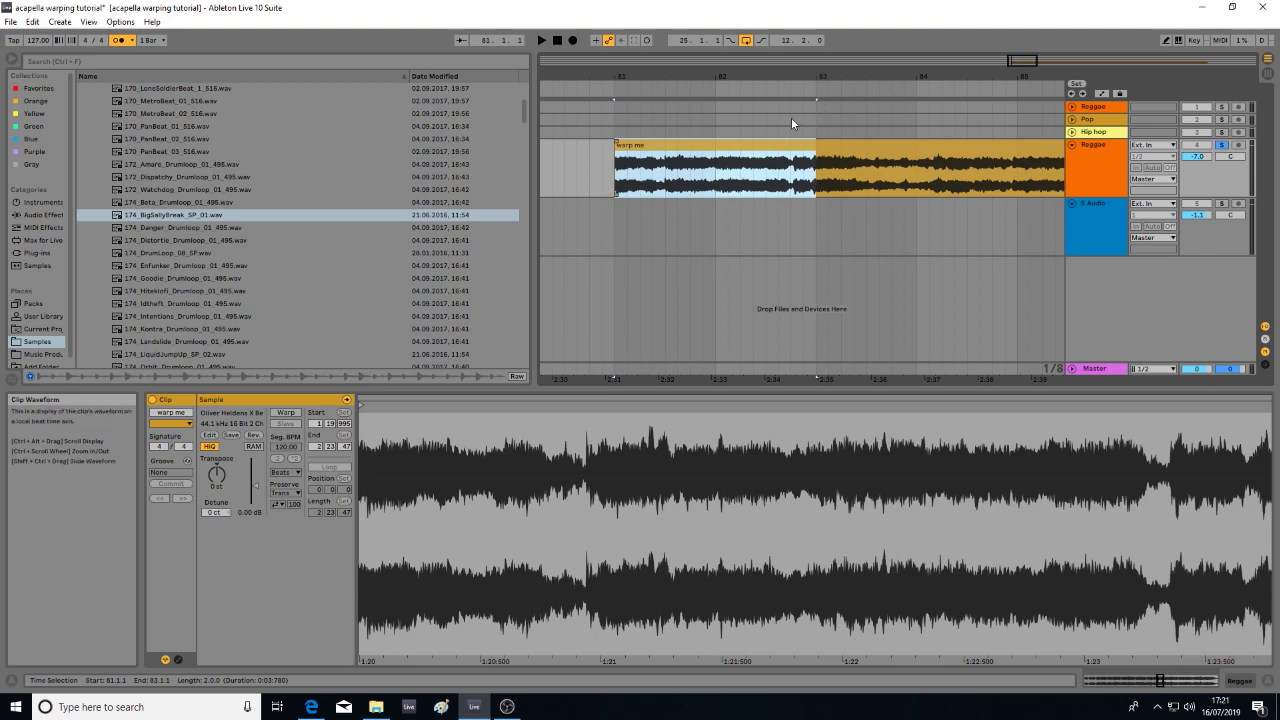
pyautogui.hotkey('ctrl', 'l')
pyautogui.moveTo(645, 79); pyautogui.dragTo(644, 92)
pyautogui.press('space')
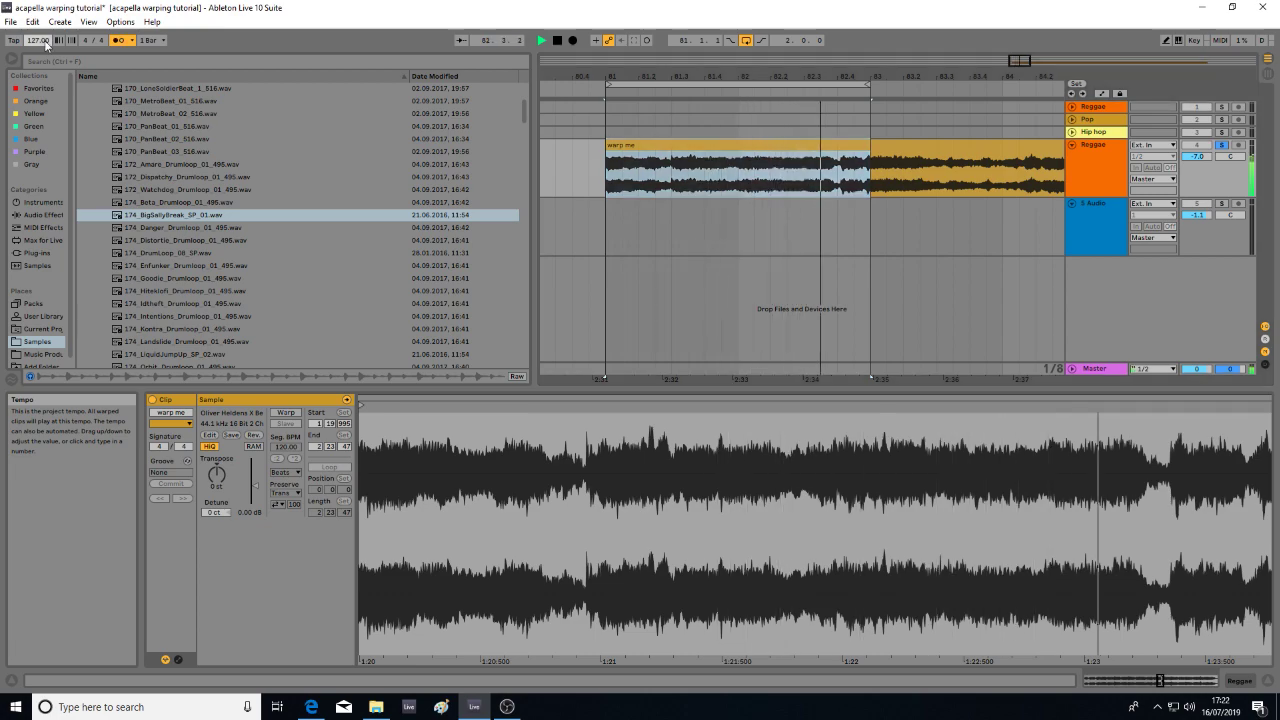
pyautogui.press('space')
# - Examine the waveform around the loop end, comparing the vocal onset at 82.4.4 with the bar line at 83.1.1
pyautogui.moveTo(865, 77); pyautogui.dragTo(859, 108)
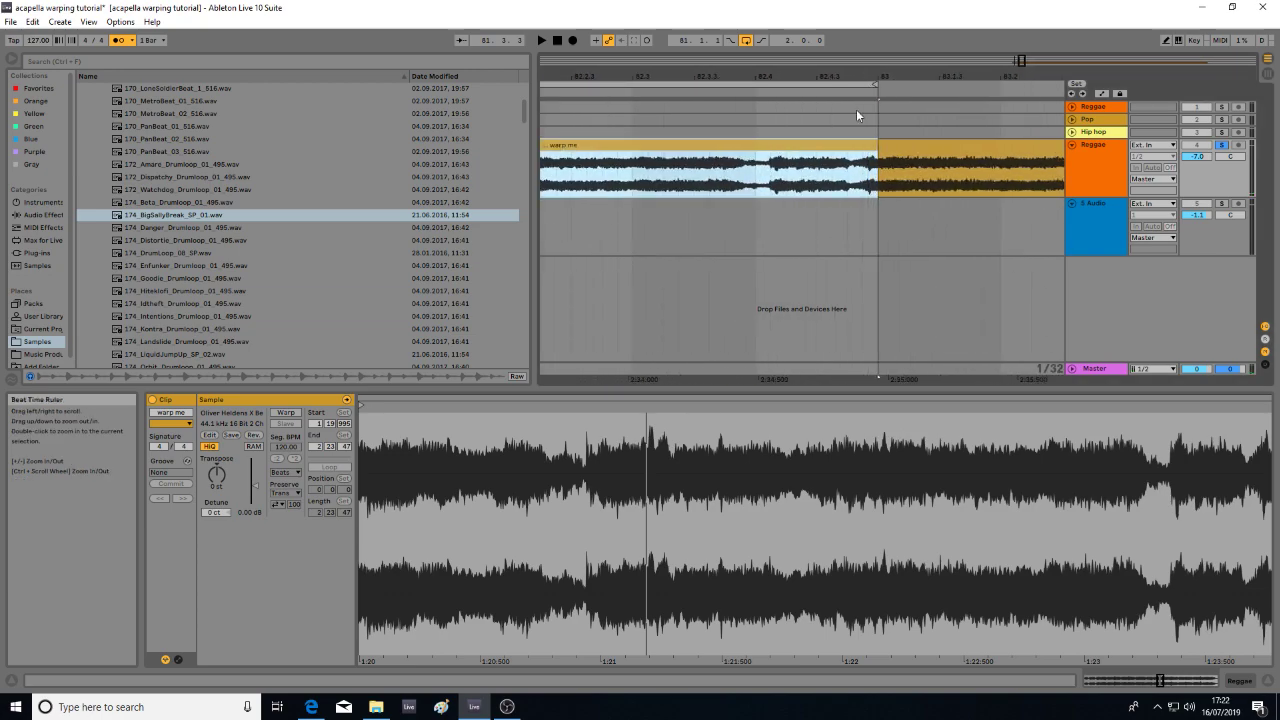
pyautogui.click(863, 174)
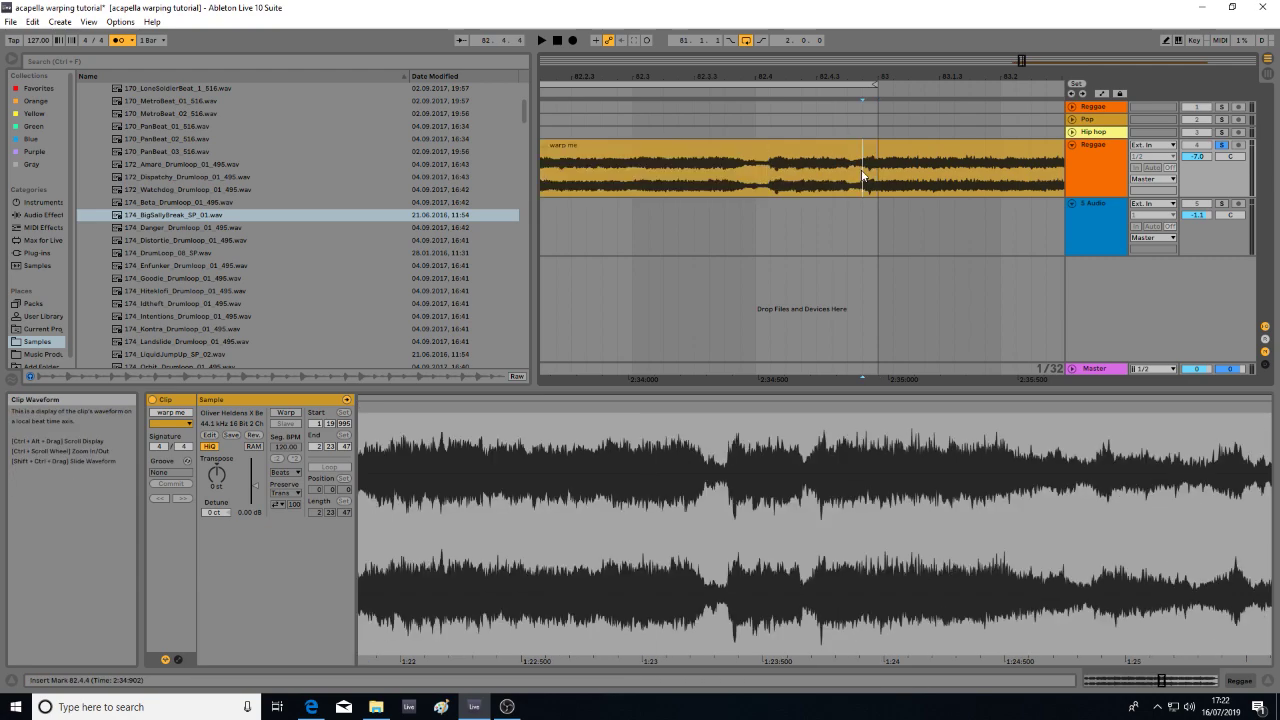
pyautogui.click(875, 175)
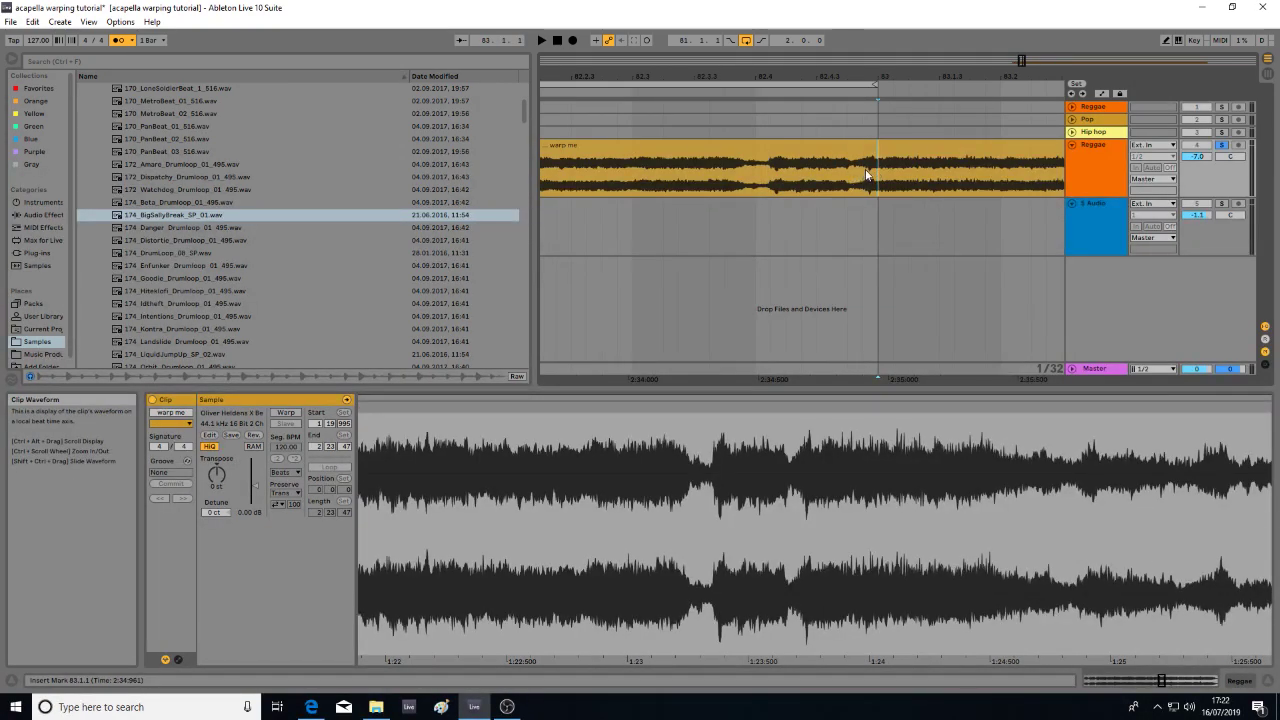
pyautogui.click(866, 175)
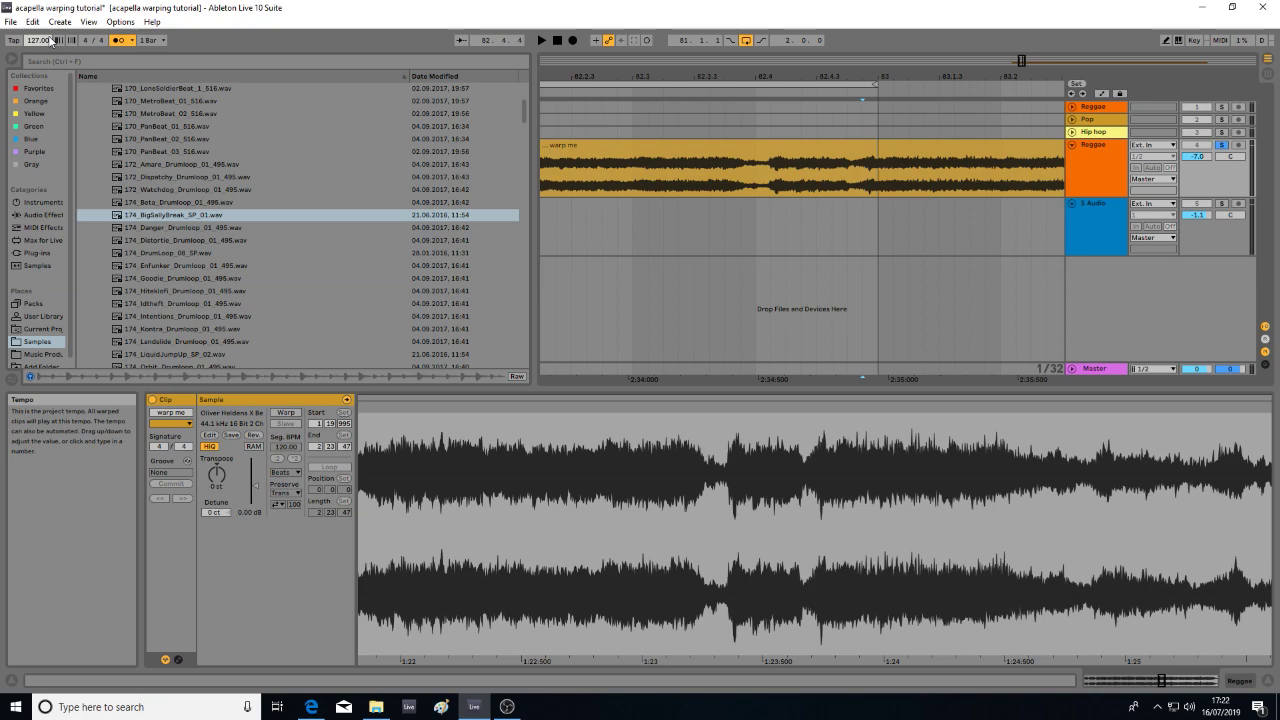
# - Re-enter the project tempo as 127 BPM
pyautogui.press('Return')
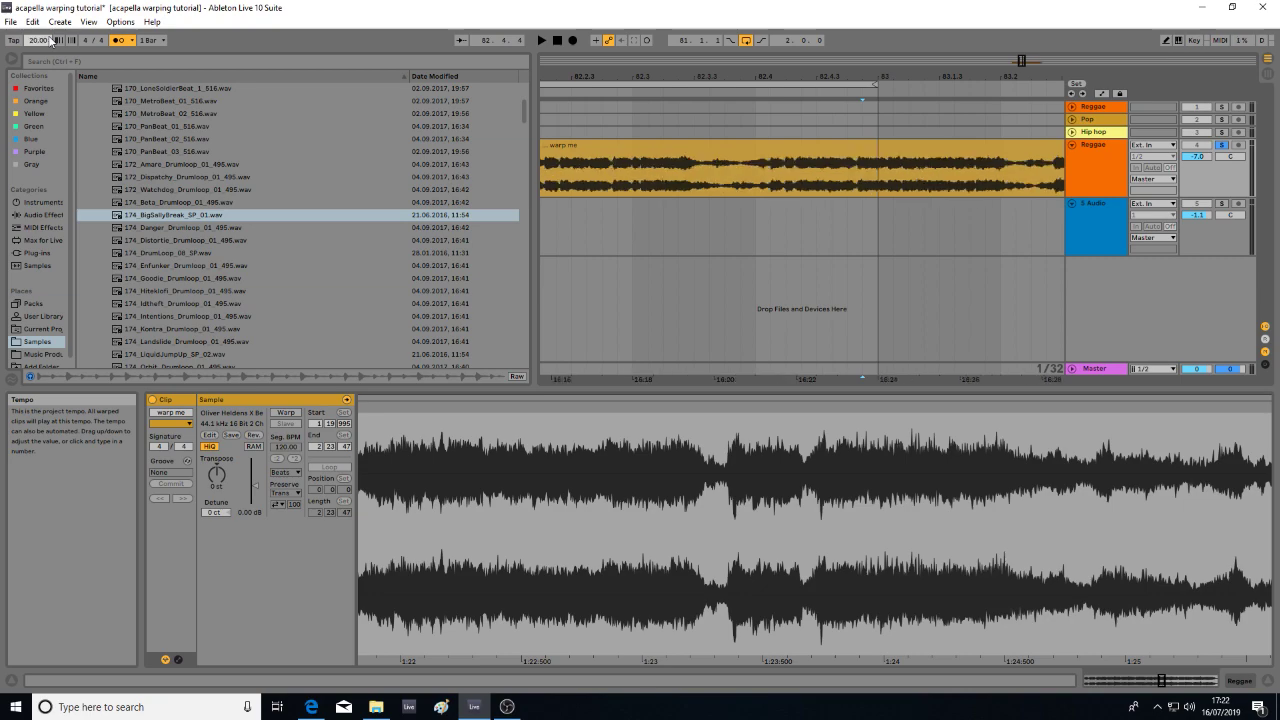
pyautogui.write('127')
pyautogui.press('Return')
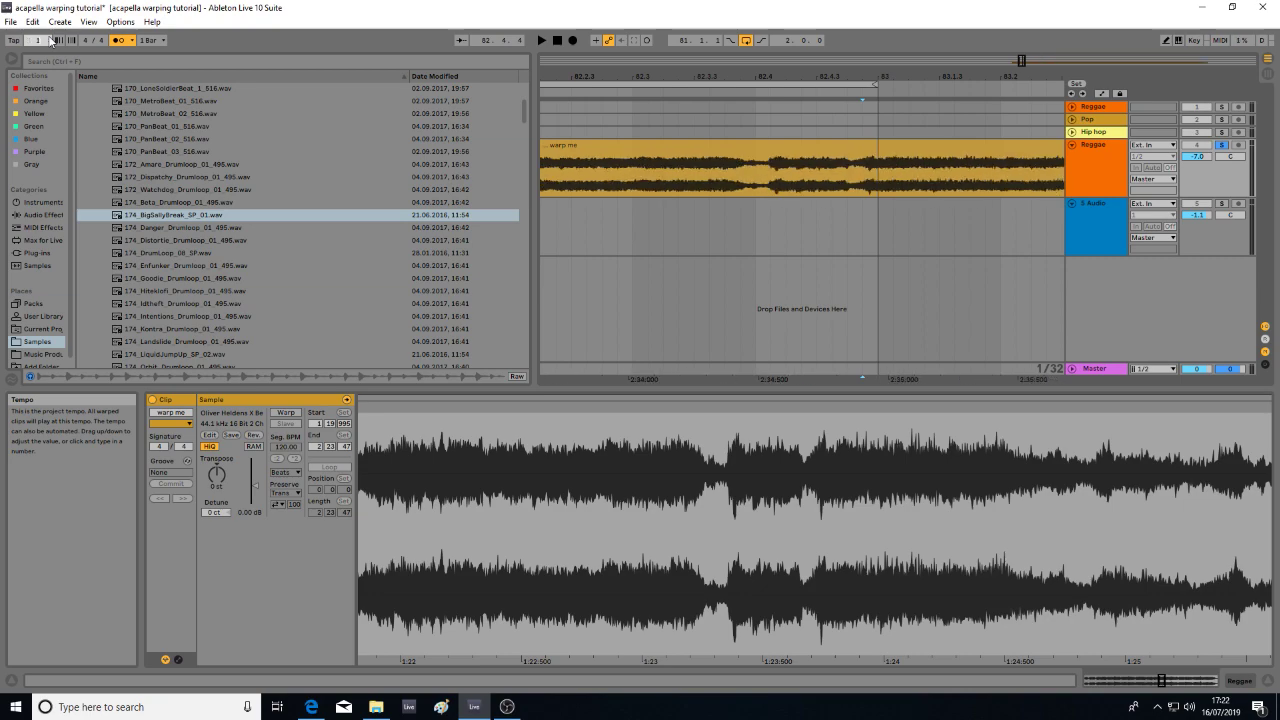
# - Set the project tempo to 128 BPM, extend the loop from bar 81 to four bars, and audition the "warp me" clip
pyautogui.press('Return')
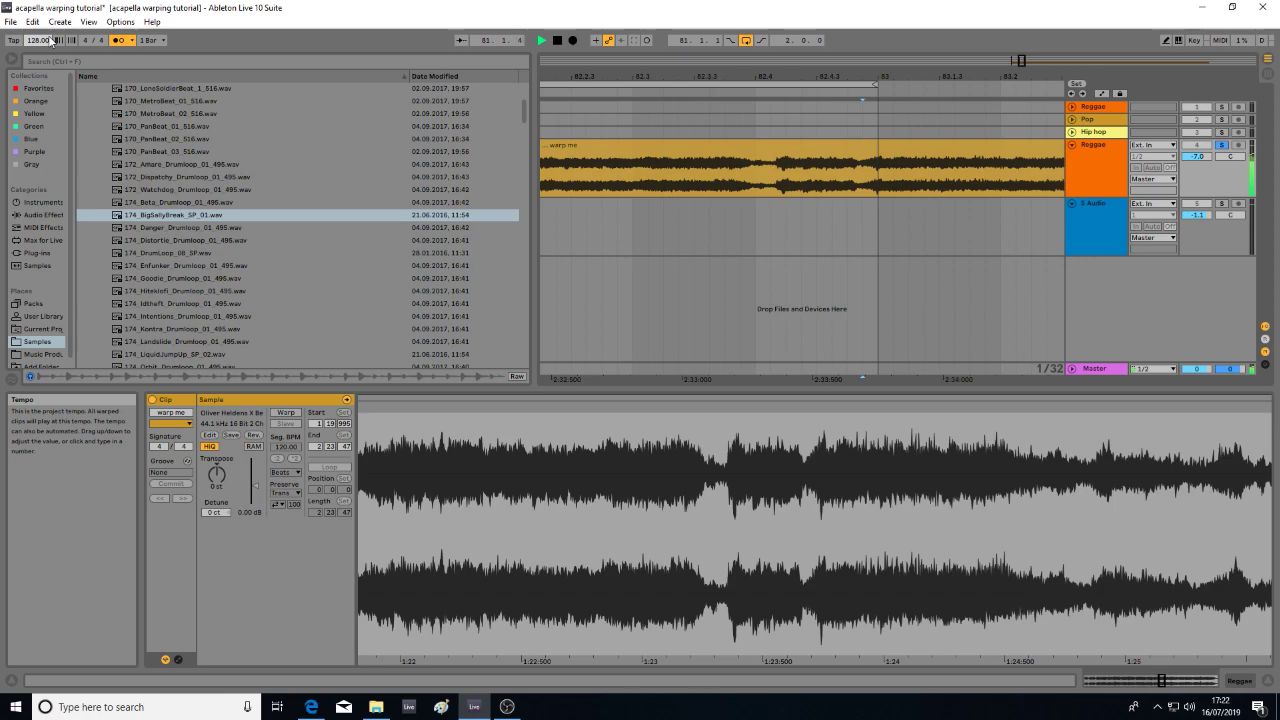
pyautogui.press('space')
pyautogui.moveTo(710, 77); pyautogui.dragTo(710, 14)
pyautogui.moveTo(736, 84); pyautogui.dragTo(865, 79)
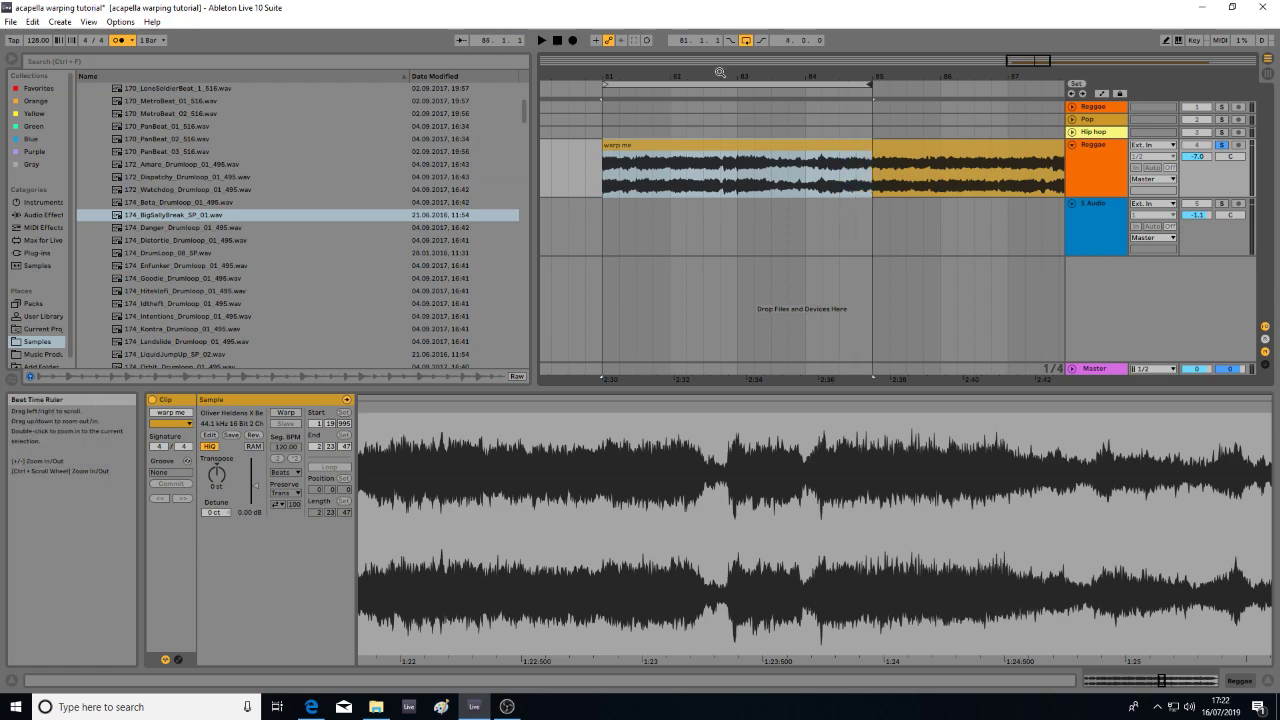
pyautogui.click(694, 145)
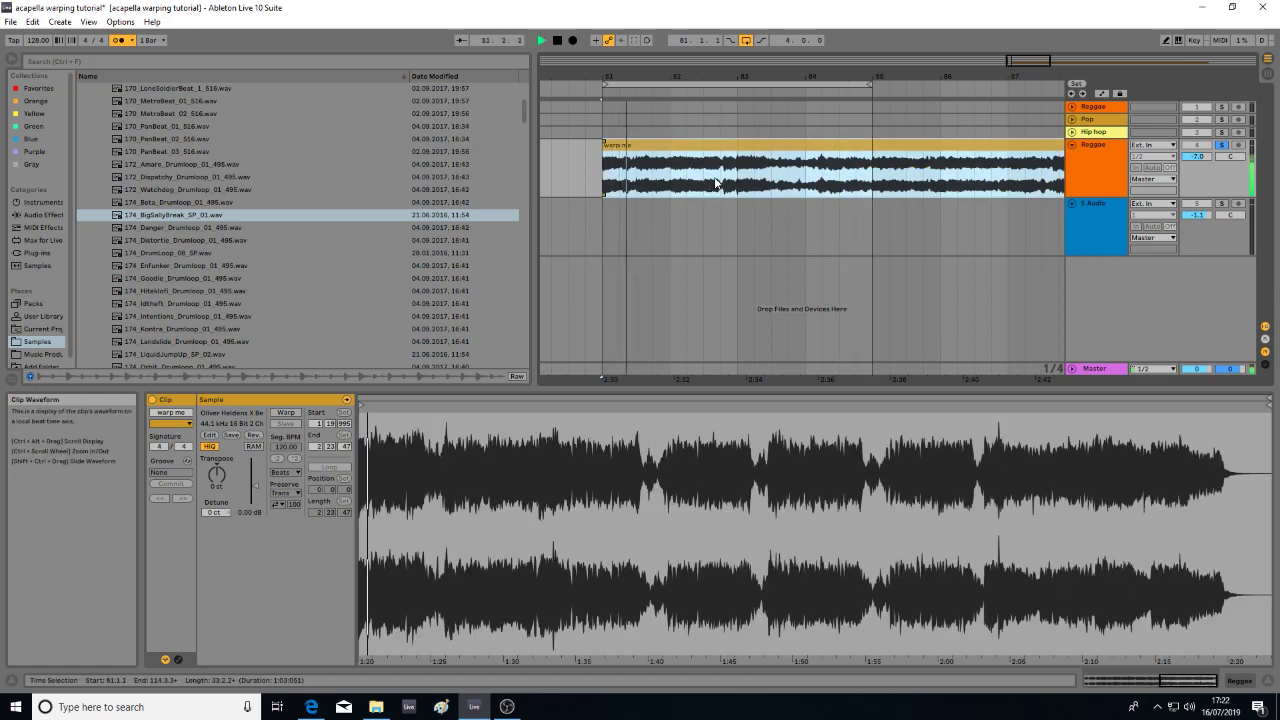
pyautogui.moveTo(737, 76)
pyautogui.mouseDown()
pyautogui.moveTo(737, 127)
pyautogui.moveTo(737, 100)
pyautogui.mouseUp()
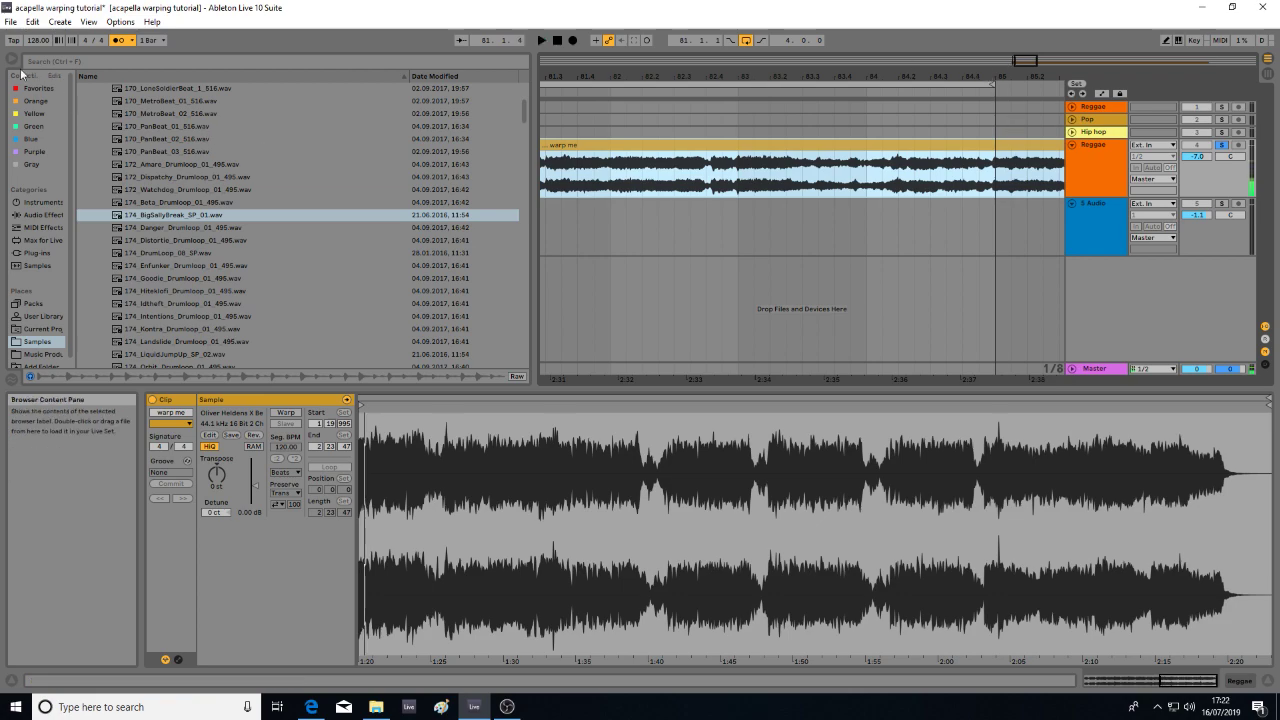
# - Set the project tempo to 125 BPM and play the four-bar loop from bar 81 to check the timing
pyautogui.click(38, 41)
pyautogui.press('Return')
pyautogui.press('space')
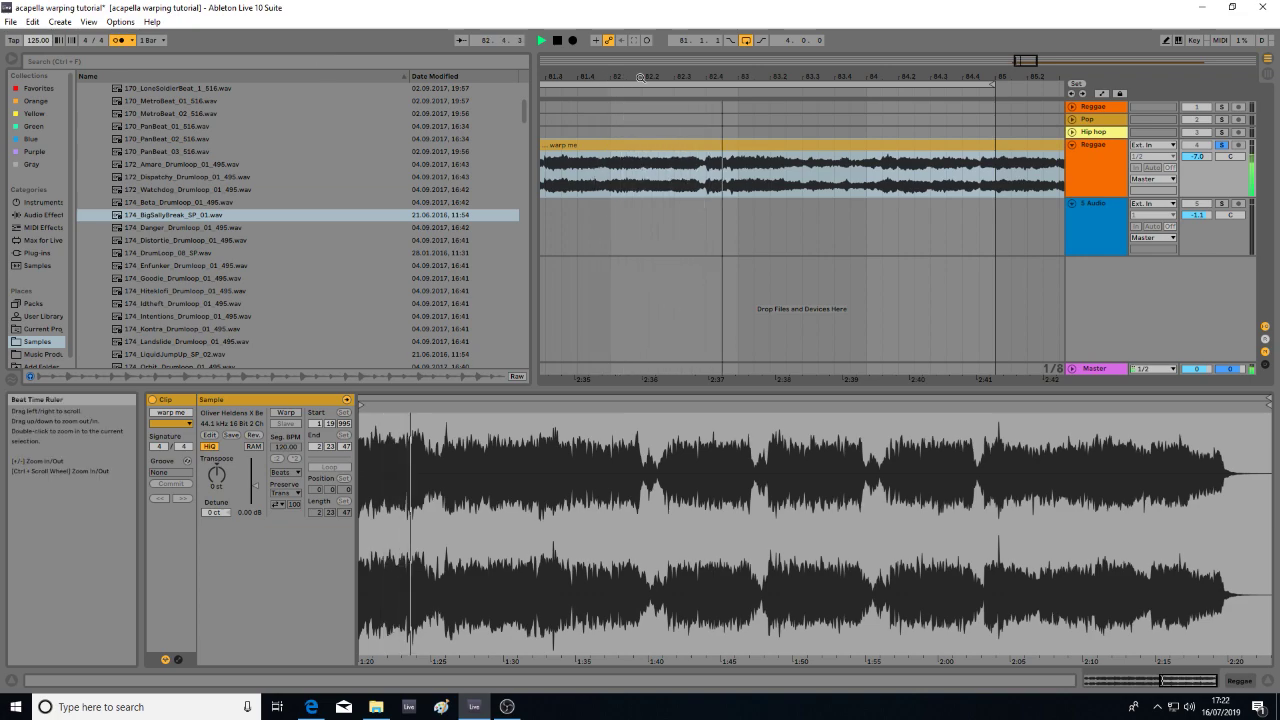
pyautogui.moveTo(860, 78); pyautogui.dragTo(860, 34)
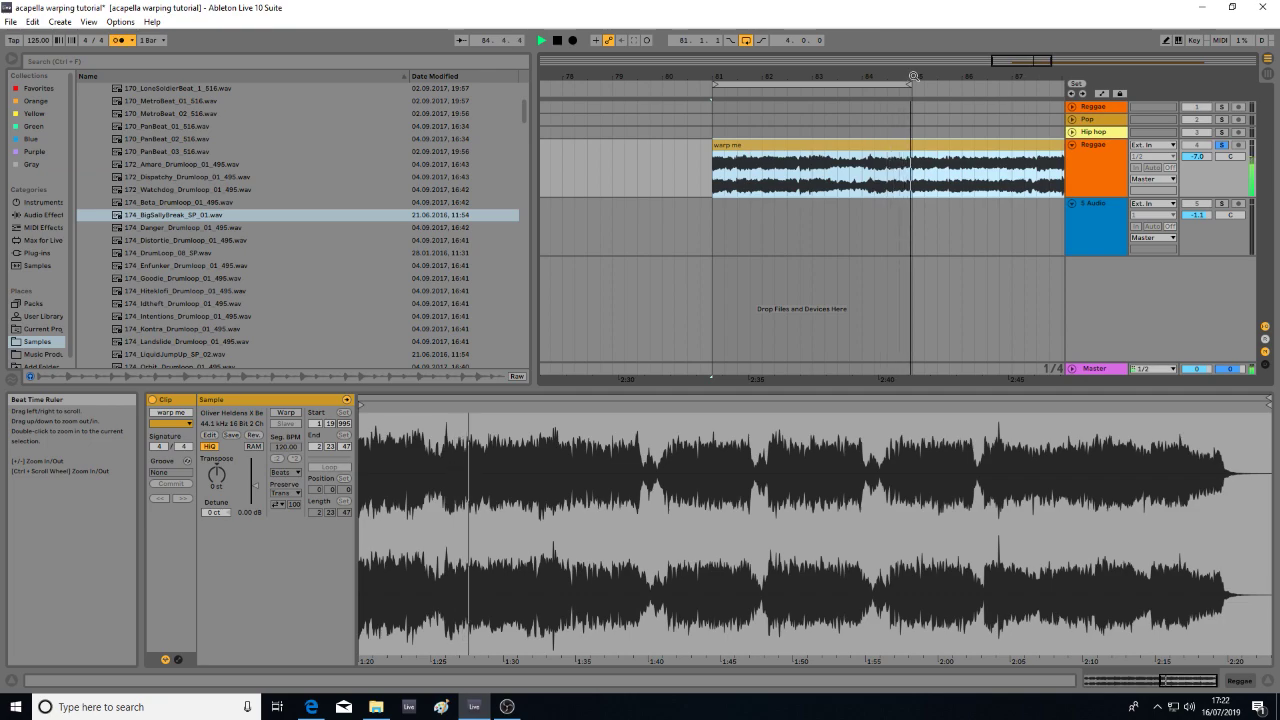
pyautogui.press('space')
# - Adjust the "warp me" clip's start marker to 1:20:35 in the sample and play the result
pyautogui.moveTo(414, 450)
pyautogui.mouseDown()
pyautogui.moveTo(534, 448)
pyautogui.moveTo(471, 572)
pyautogui.mouseUp()
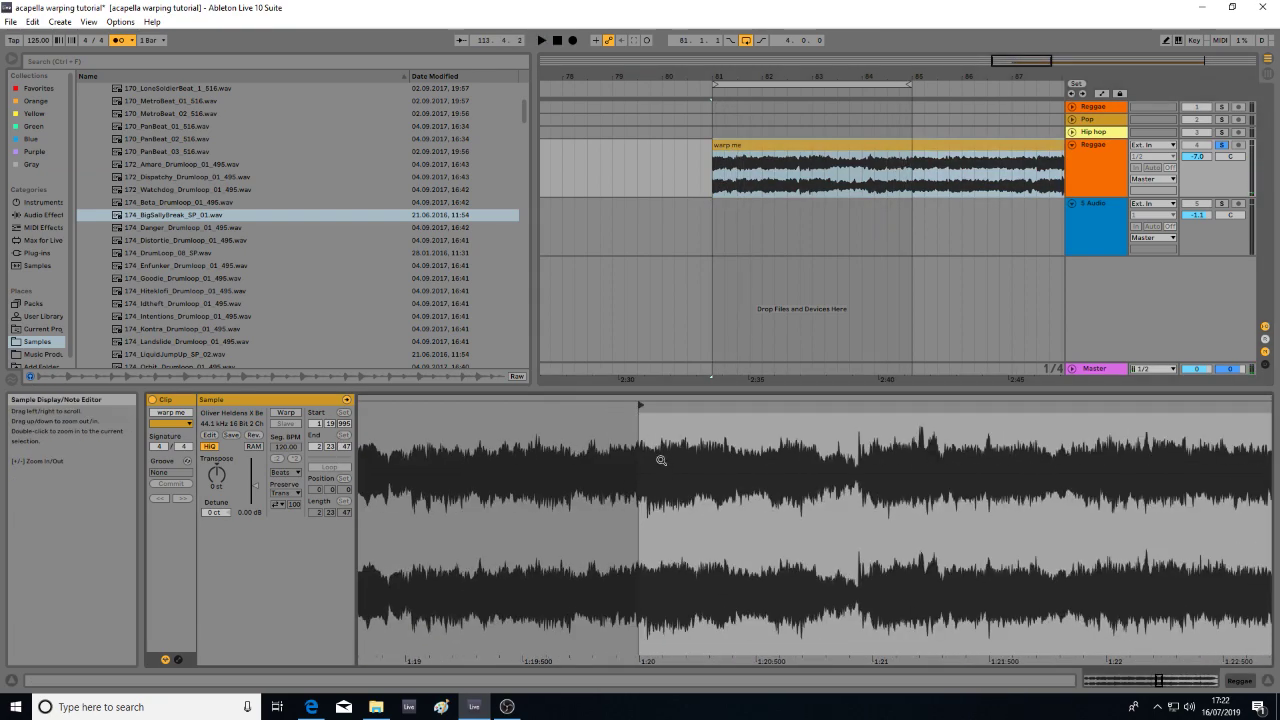
pyautogui.moveTo(651, 448); pyautogui.dragTo(651, 492)
pyautogui.moveTo(626, 405); pyautogui.dragTo(604, 403)
pyautogui.press('space')
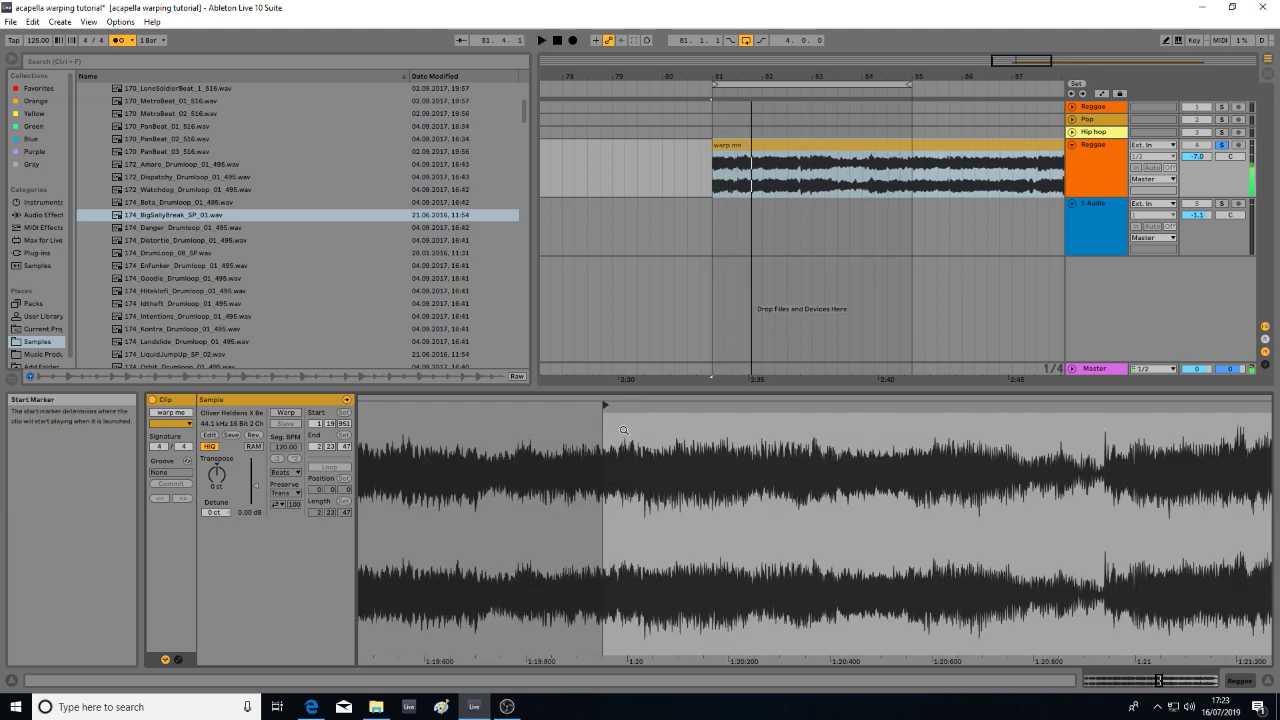
pyautogui.hotkey('ctrl', 'z')
pyautogui.moveTo(628, 405); pyautogui.dragTo(641, 404)
pyautogui.press('space')
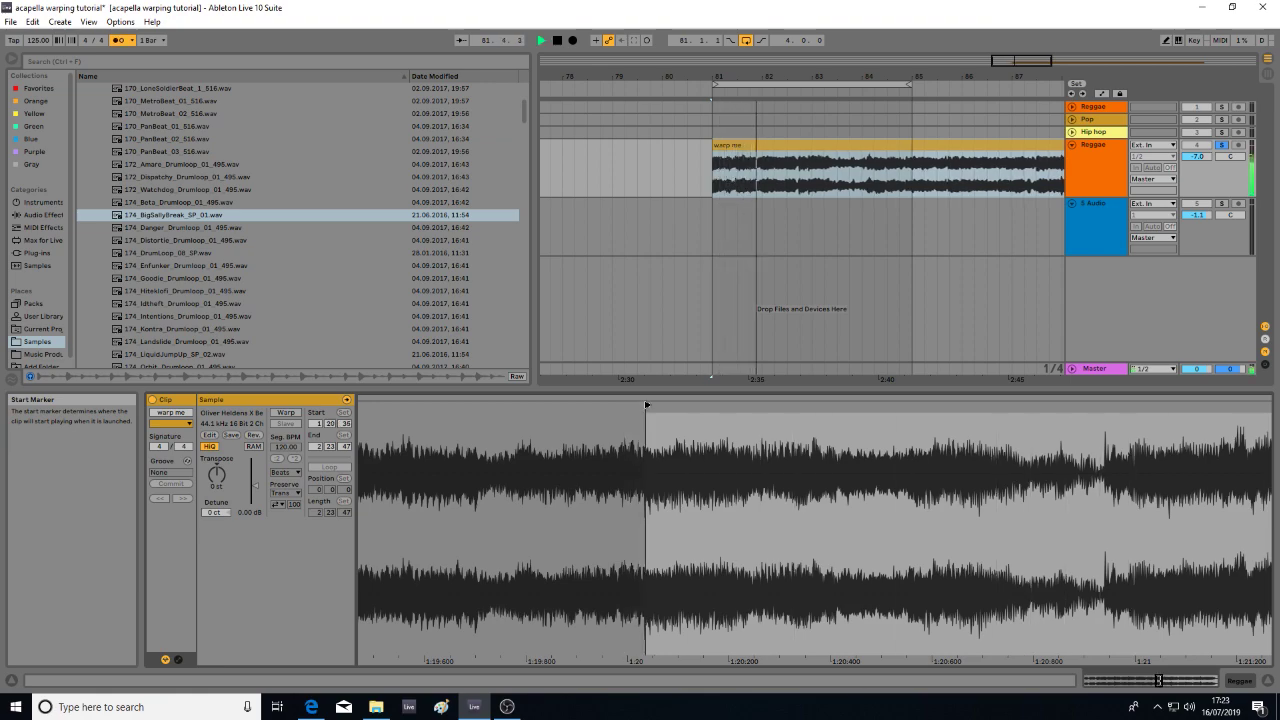
pyautogui.moveTo(692, 485); pyautogui.dragTo(700, 393)
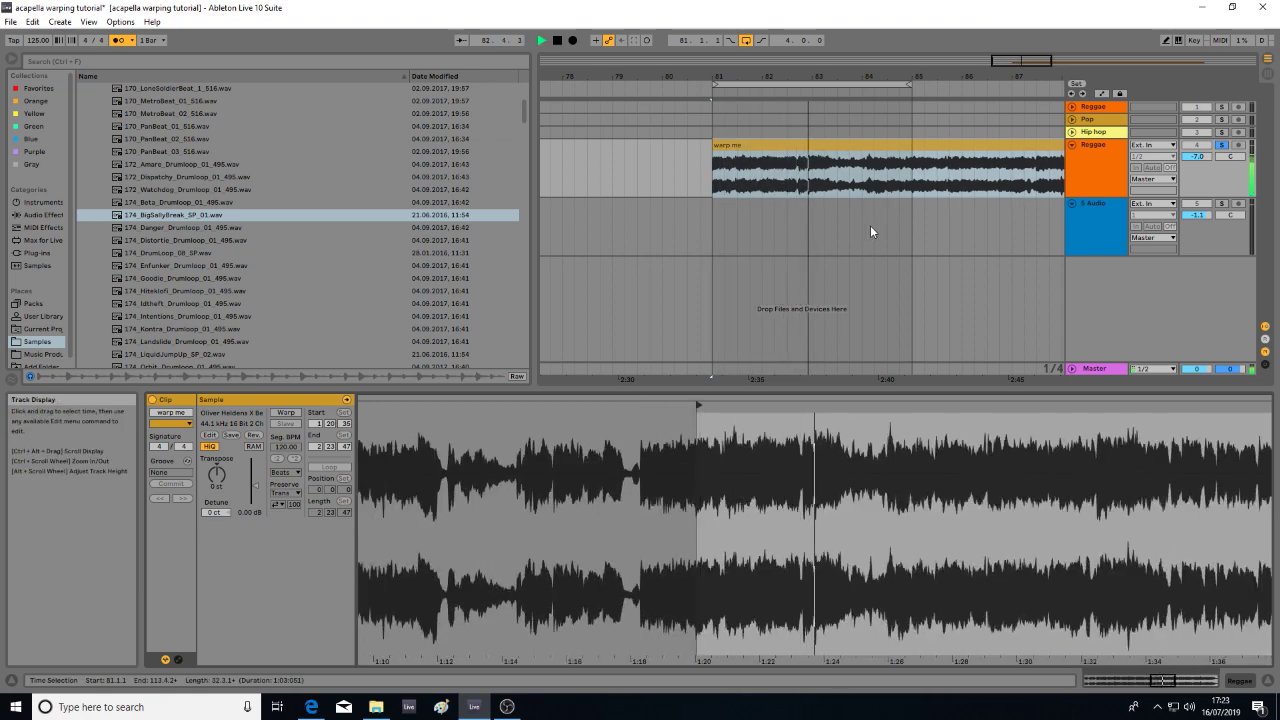
# - Extend the loop from bar 81 to eight bars and play the clip through the longer loop
pyautogui.moveTo(843, 77); pyautogui.dragTo(703, 62)
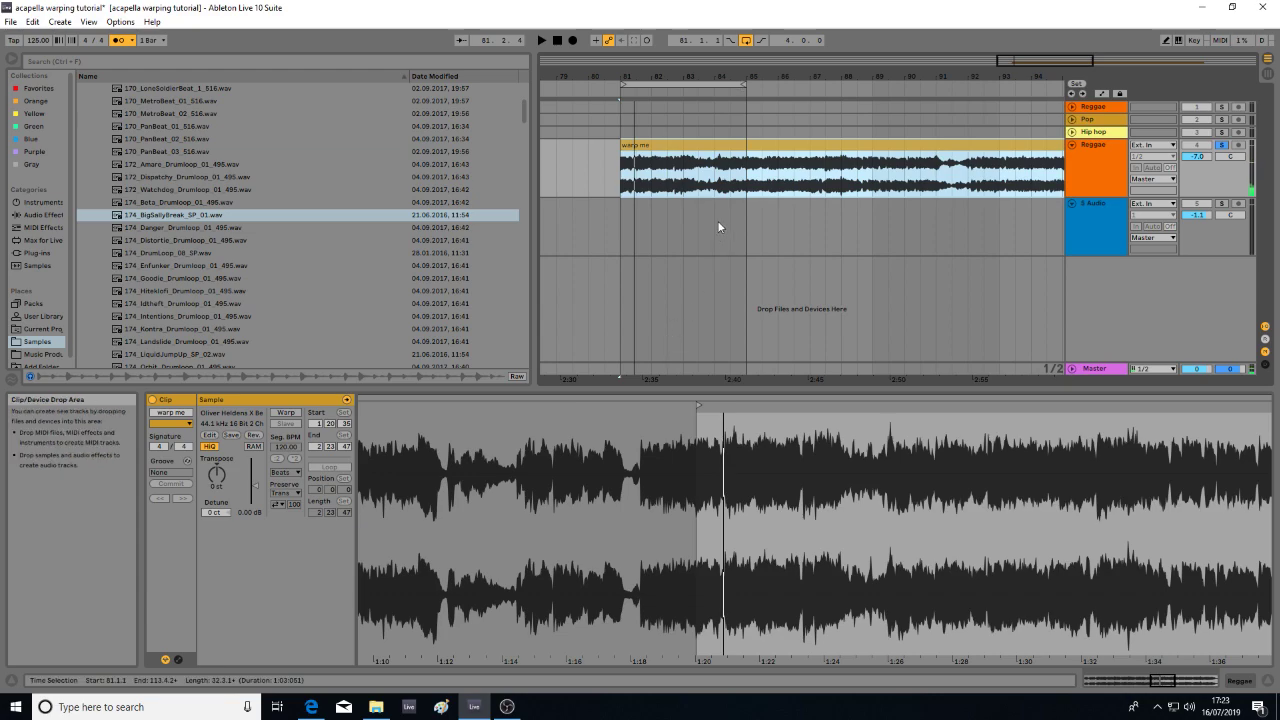
pyautogui.moveTo(744, 84); pyautogui.dragTo(871, 84)
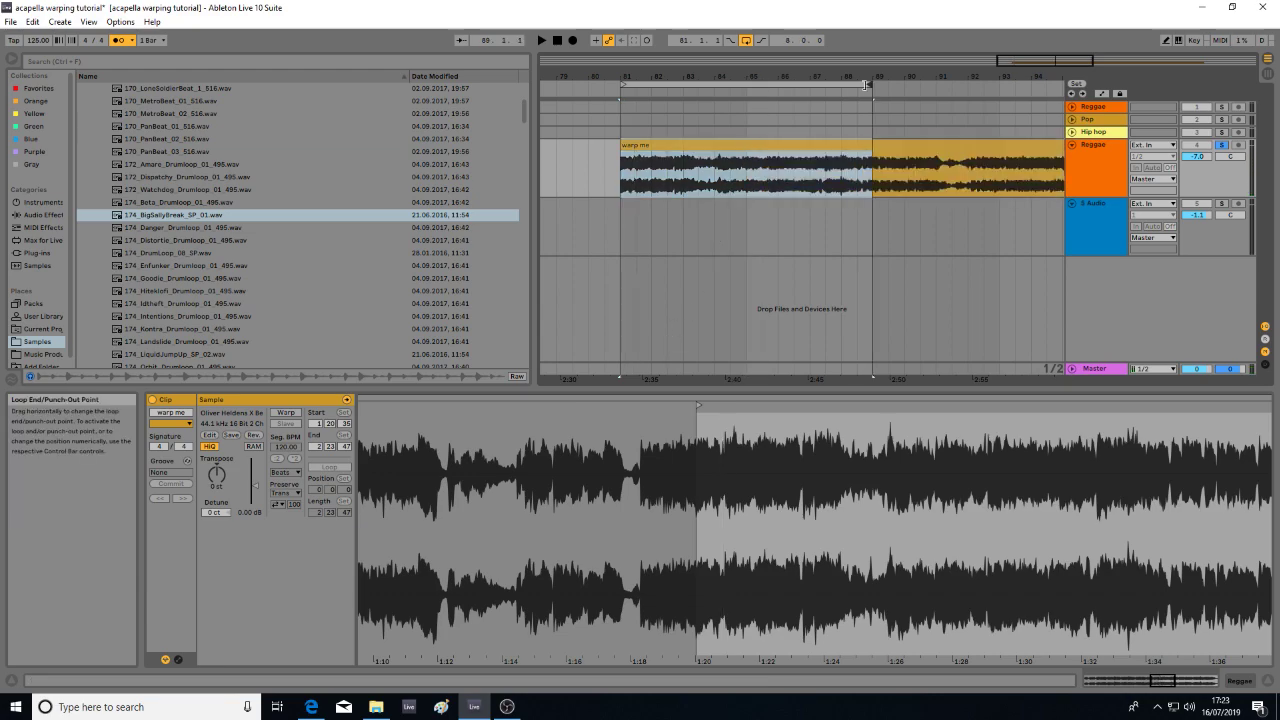
pyautogui.click(805, 176)
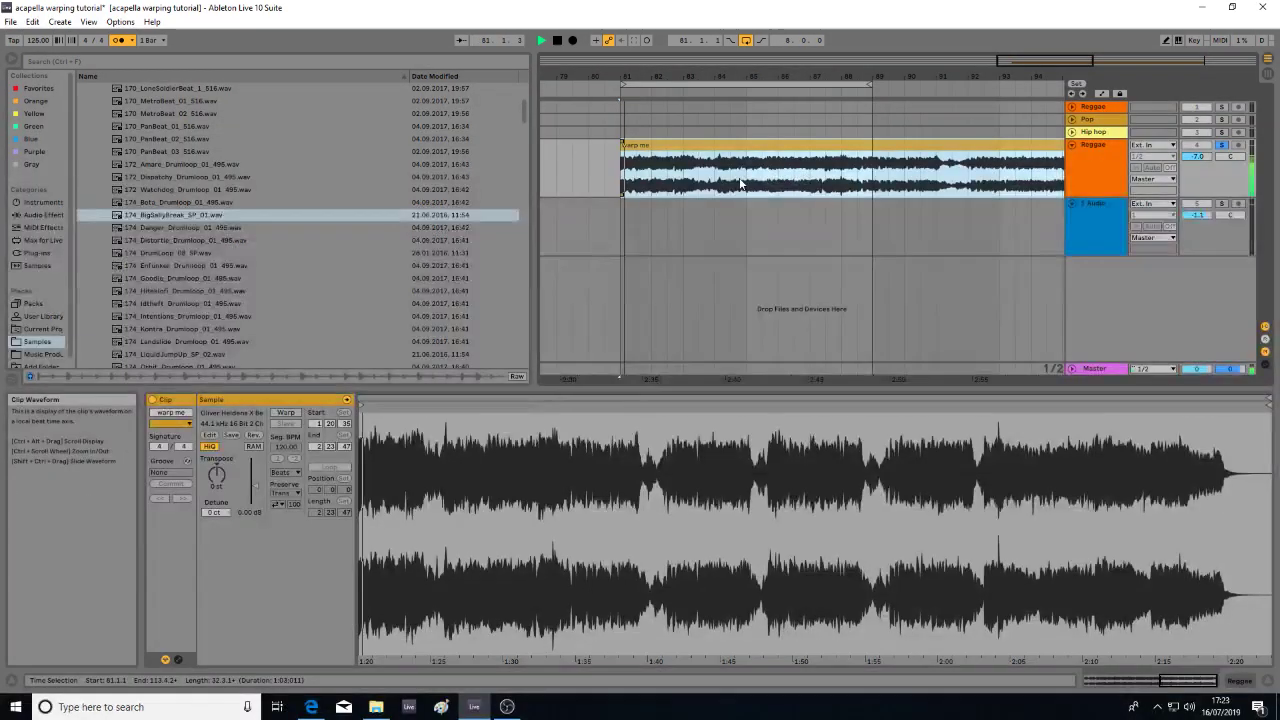
pyautogui.click(748, 310)
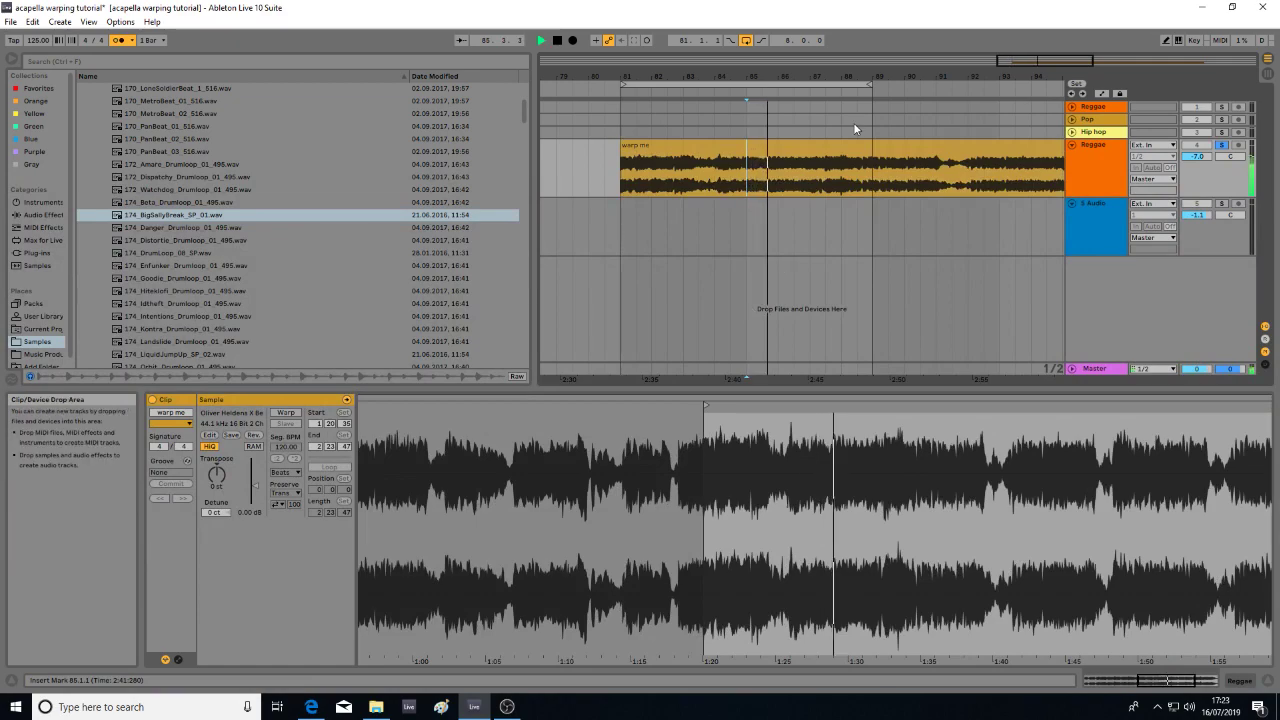
pyautogui.moveTo(876, 76); pyautogui.dragTo(760, 76)
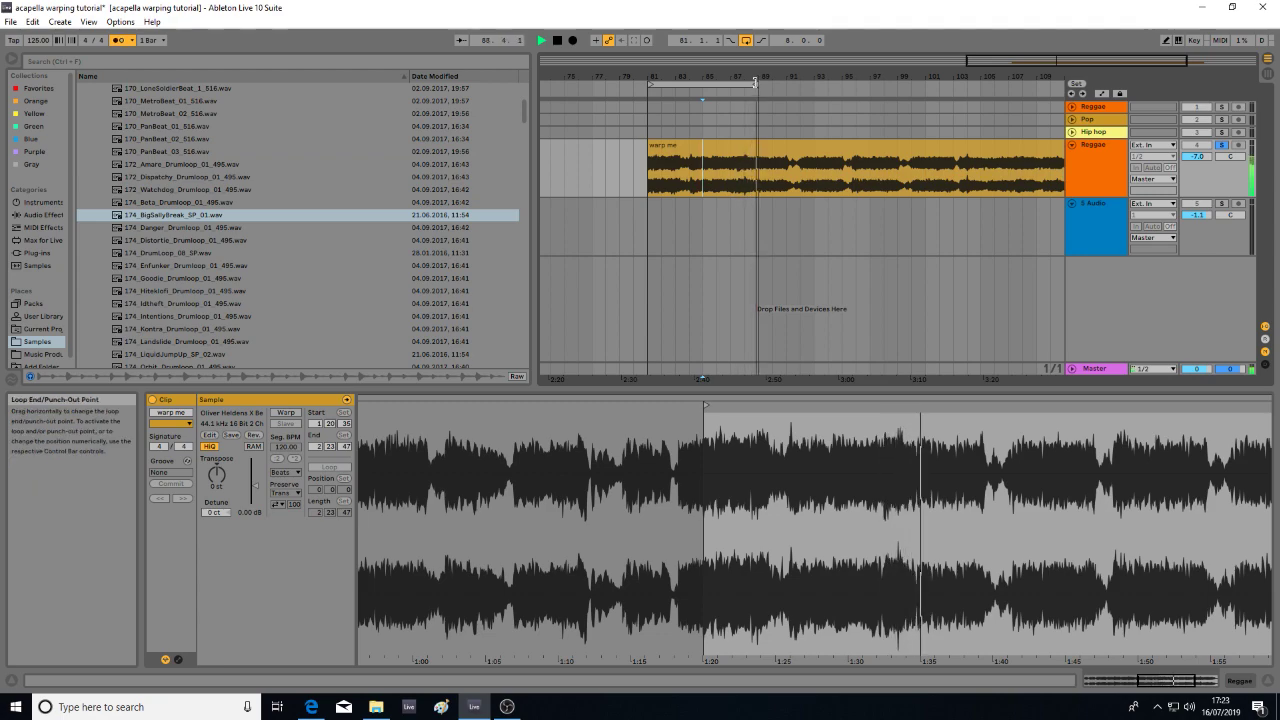
pyautogui.press('space')
# - Audition the "warp me" clip from bar 88 and trim its start to 88.1.1
pyautogui.moveTo(655, 77); pyautogui.dragTo(646, 120)
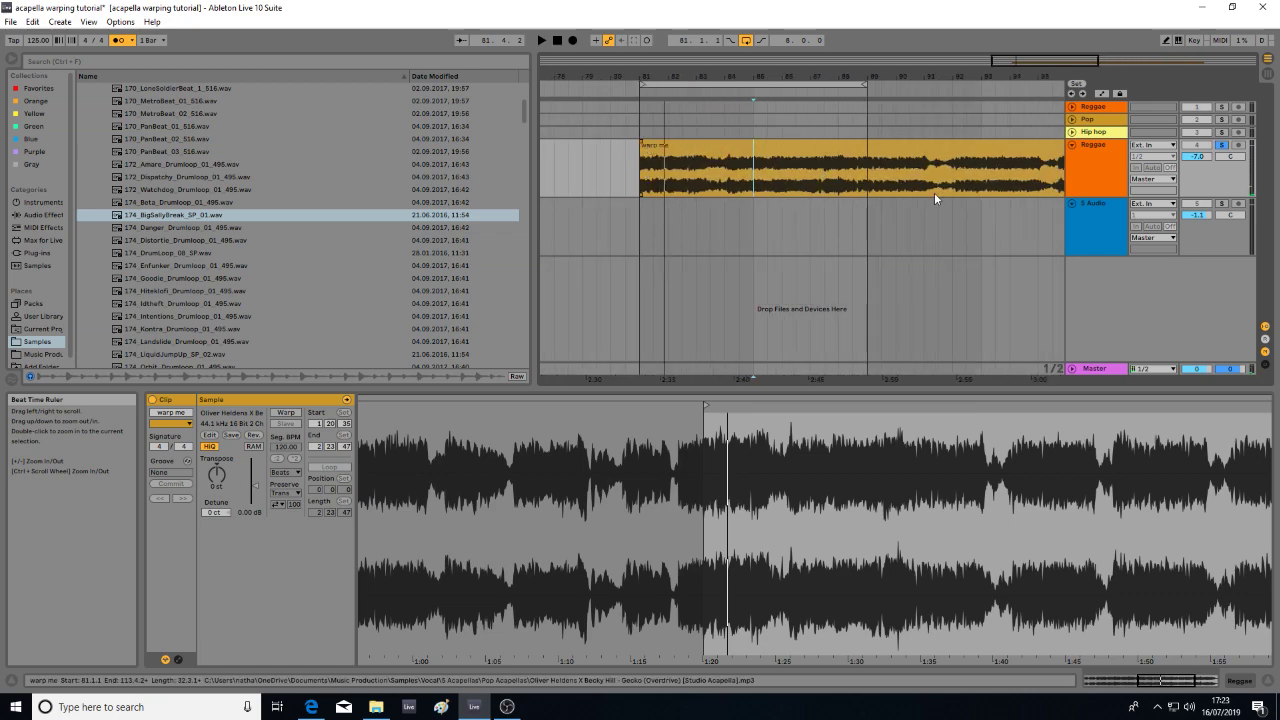
pyautogui.click(842, 190)
pyautogui.press('space')
pyautogui.press('space')
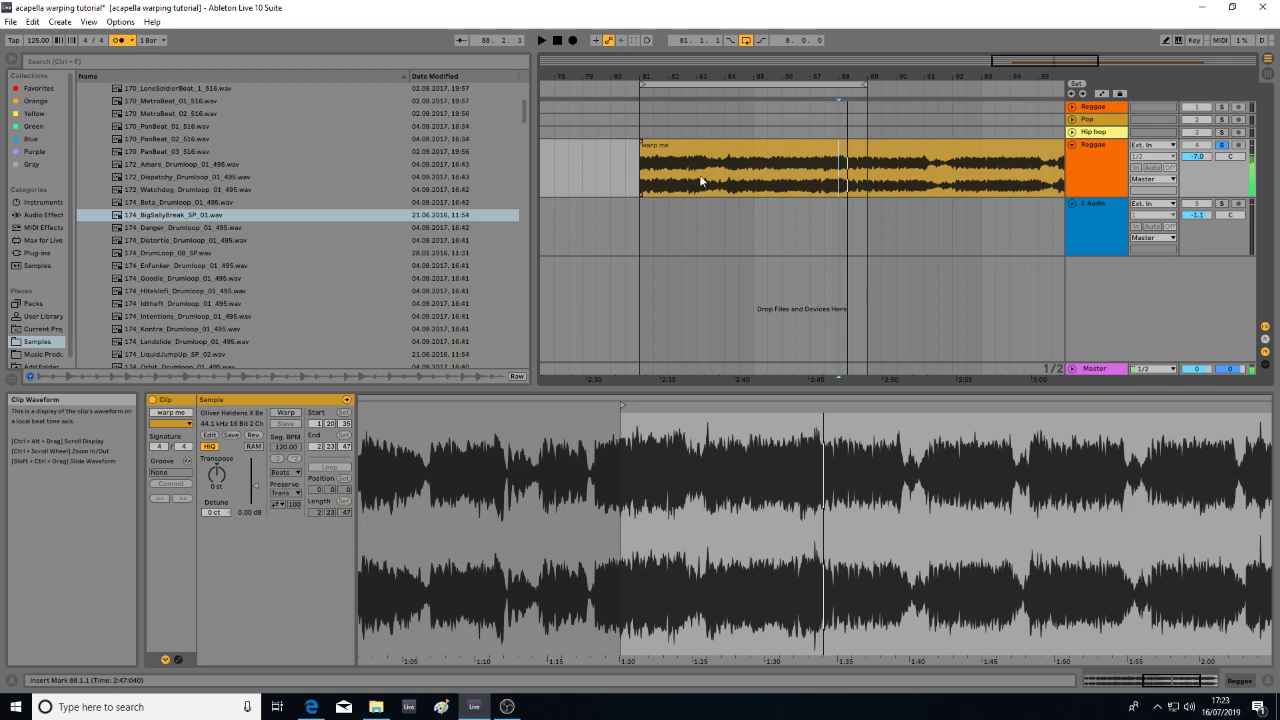
pyautogui.press('space')
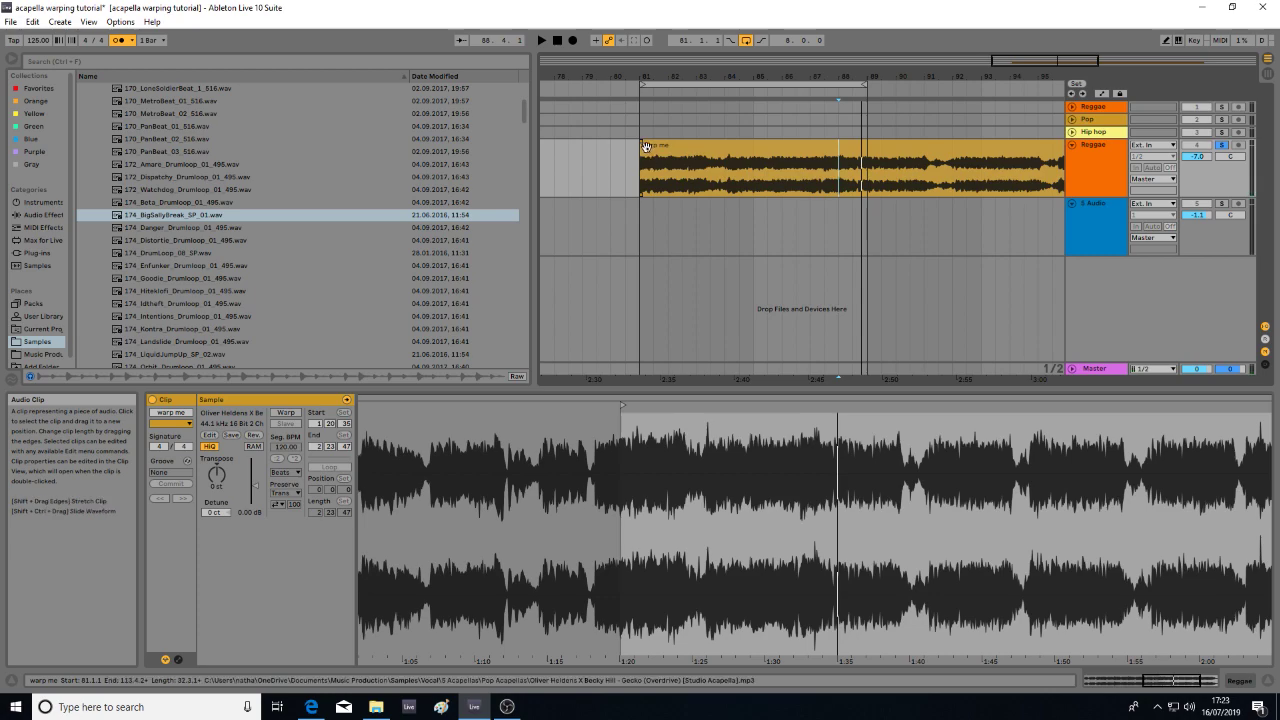
pyautogui.moveTo(643, 150); pyautogui.dragTo(842, 160)
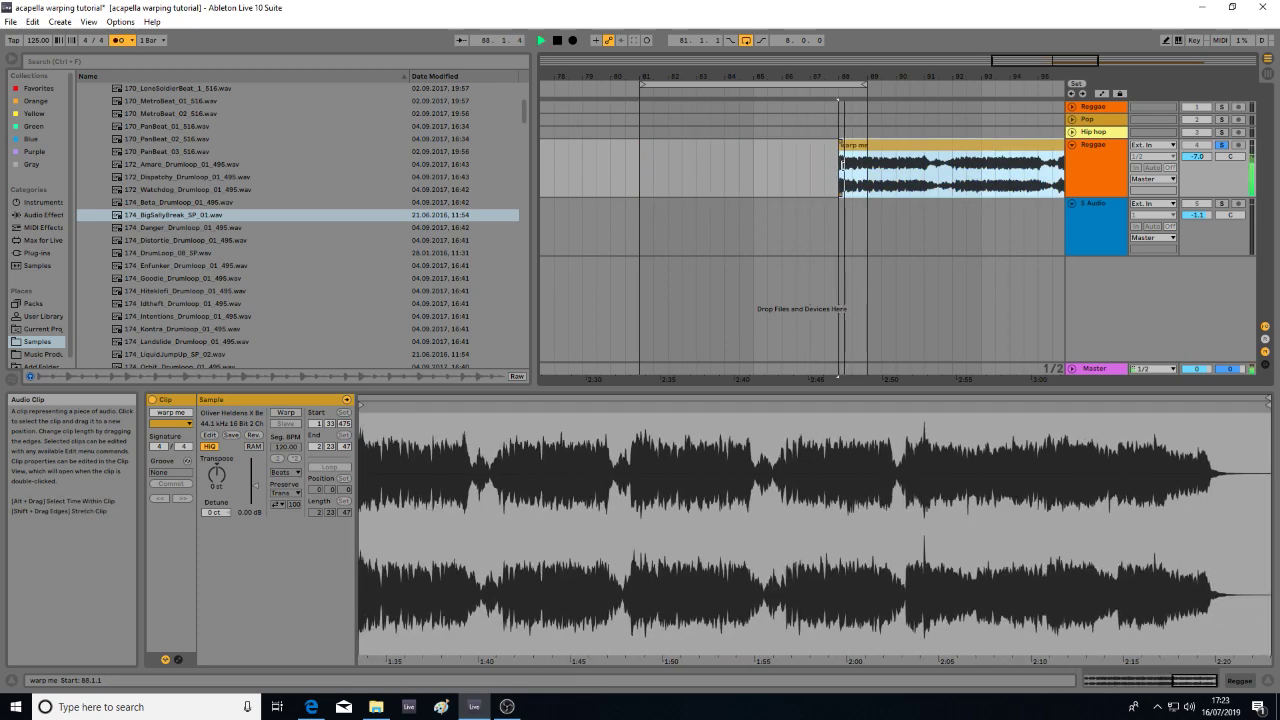
pyautogui.moveTo(853, 73); pyautogui.dragTo(760, 148)
pyautogui.press('space')
pyautogui.press('space')
pyautogui.press('space')
pyautogui.press('space')
# - Move the trimmed "warp me" clip to start at bar 81 and play it in the loop
pyautogui.moveTo(804, 76); pyautogui.dragTo(804, 12)
pyautogui.moveTo(845, 151); pyautogui.dragTo(637, 145)
pyautogui.press('space')
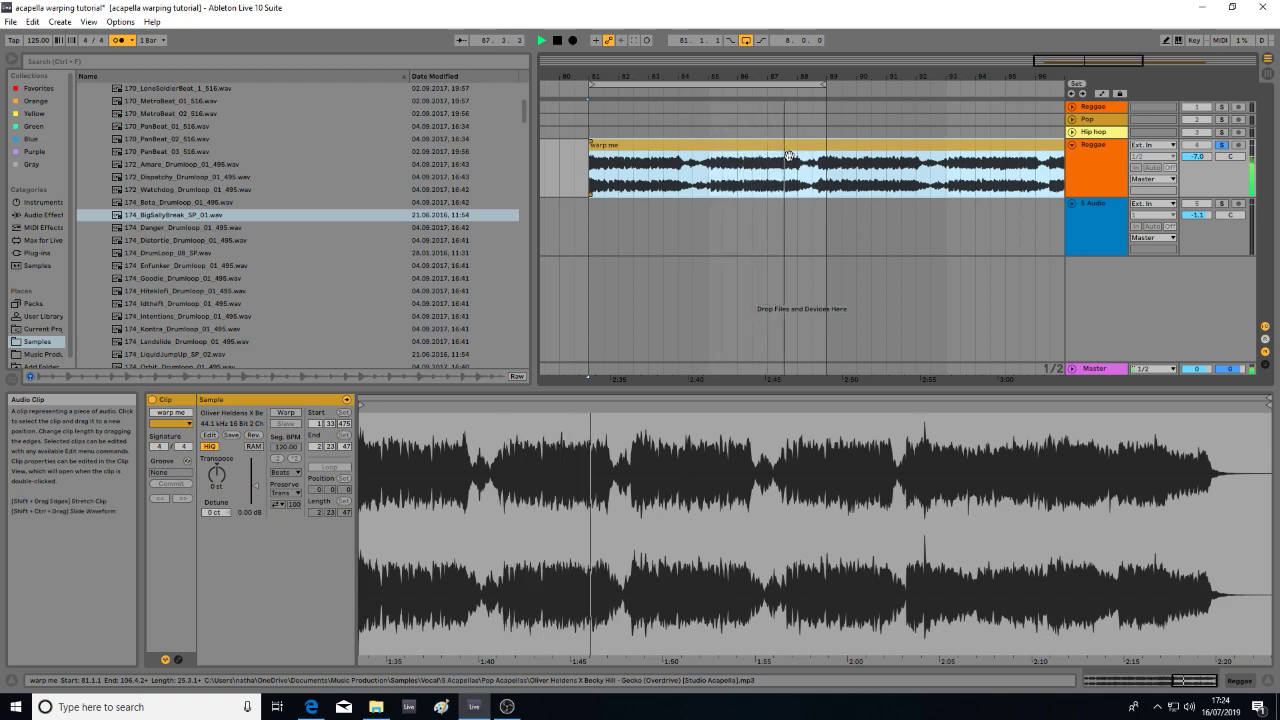
pyautogui.press('space')
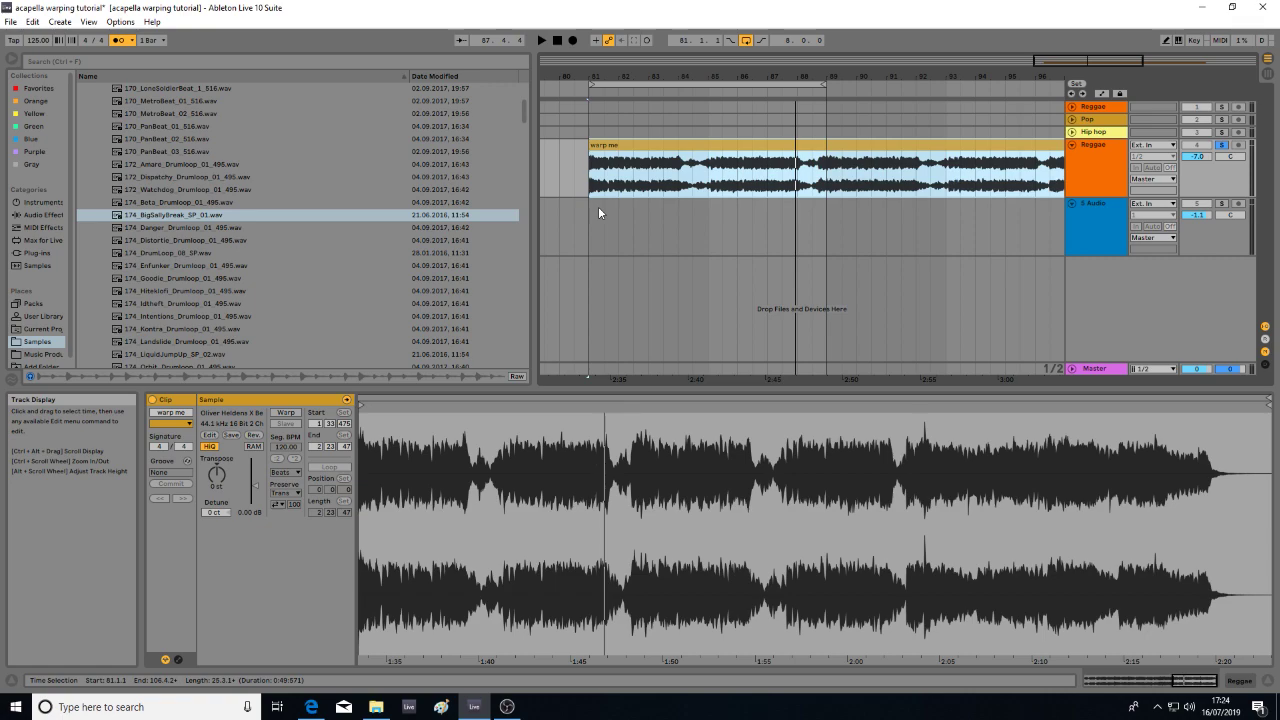
# - Extend the "warp me" clip's start back to bar 33 and play the restored acapella from several points
pyautogui.moveTo(698, 77); pyautogui.dragTo(925, 77)
pyautogui.click(905, 154)
pyautogui.click(905, 147)
pyautogui.moveTo(905, 147); pyautogui.dragTo(671, 162)
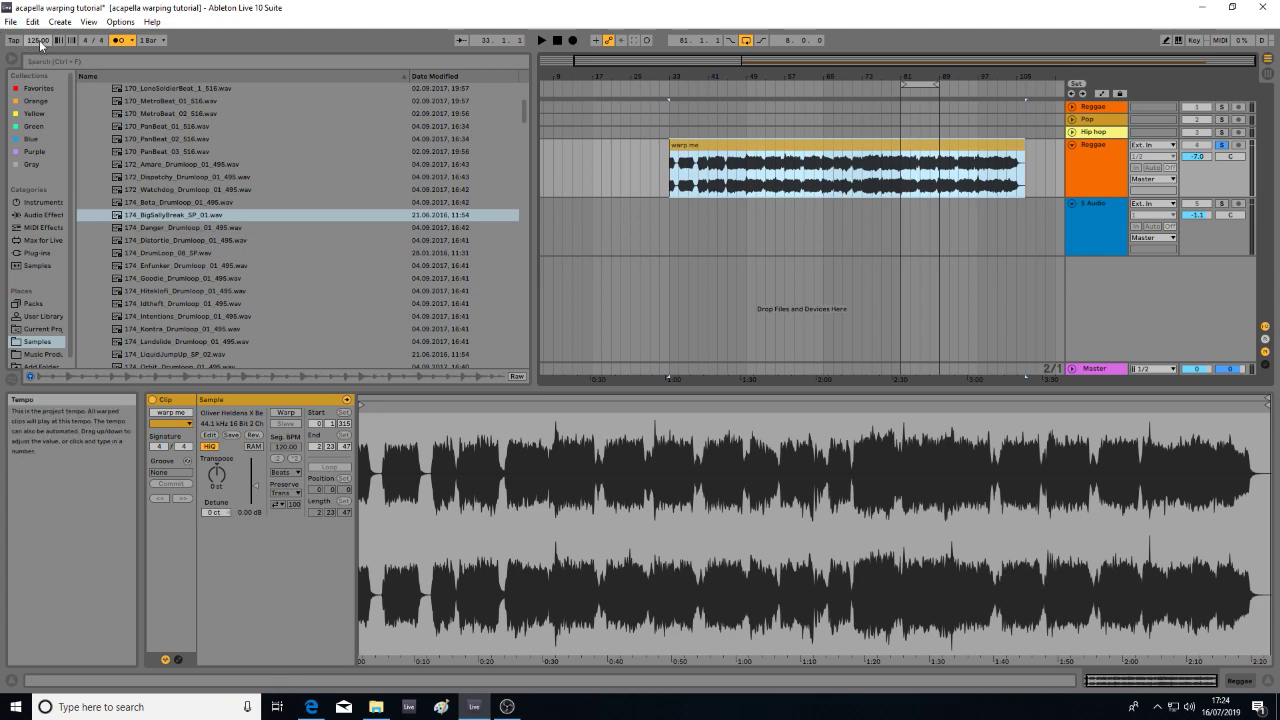
pyautogui.press('space')
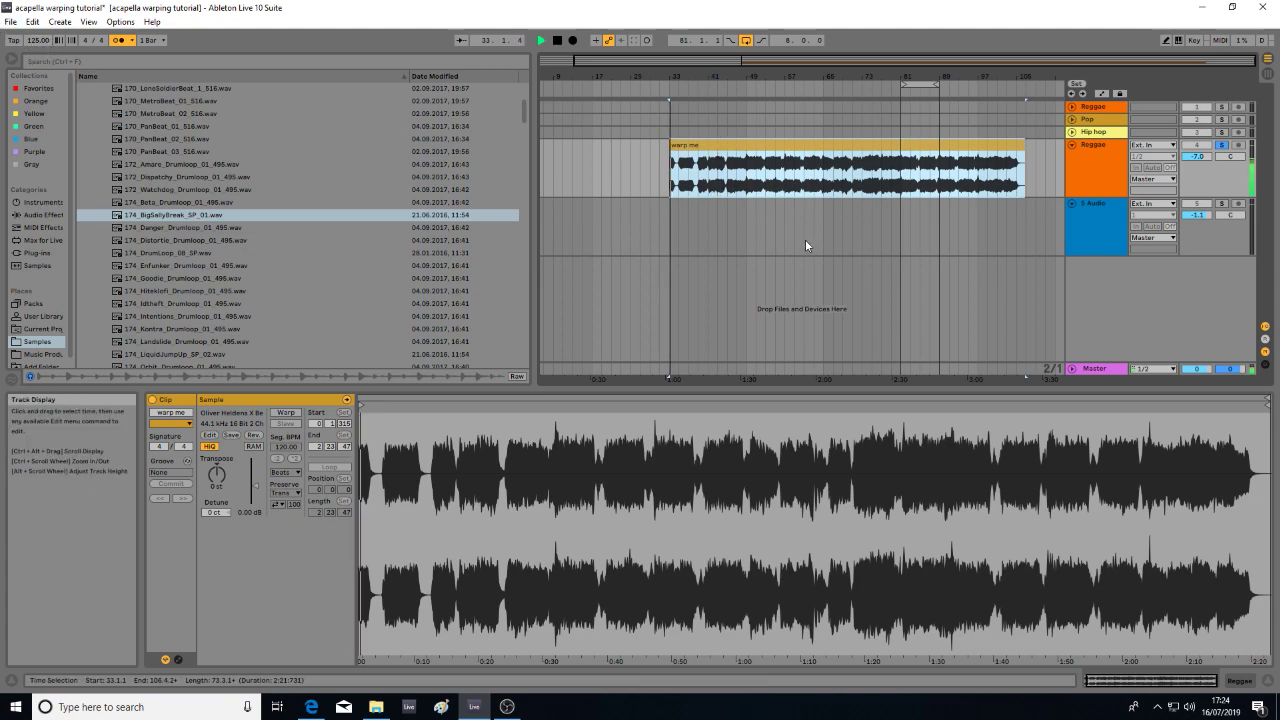
pyautogui.click(742, 91)
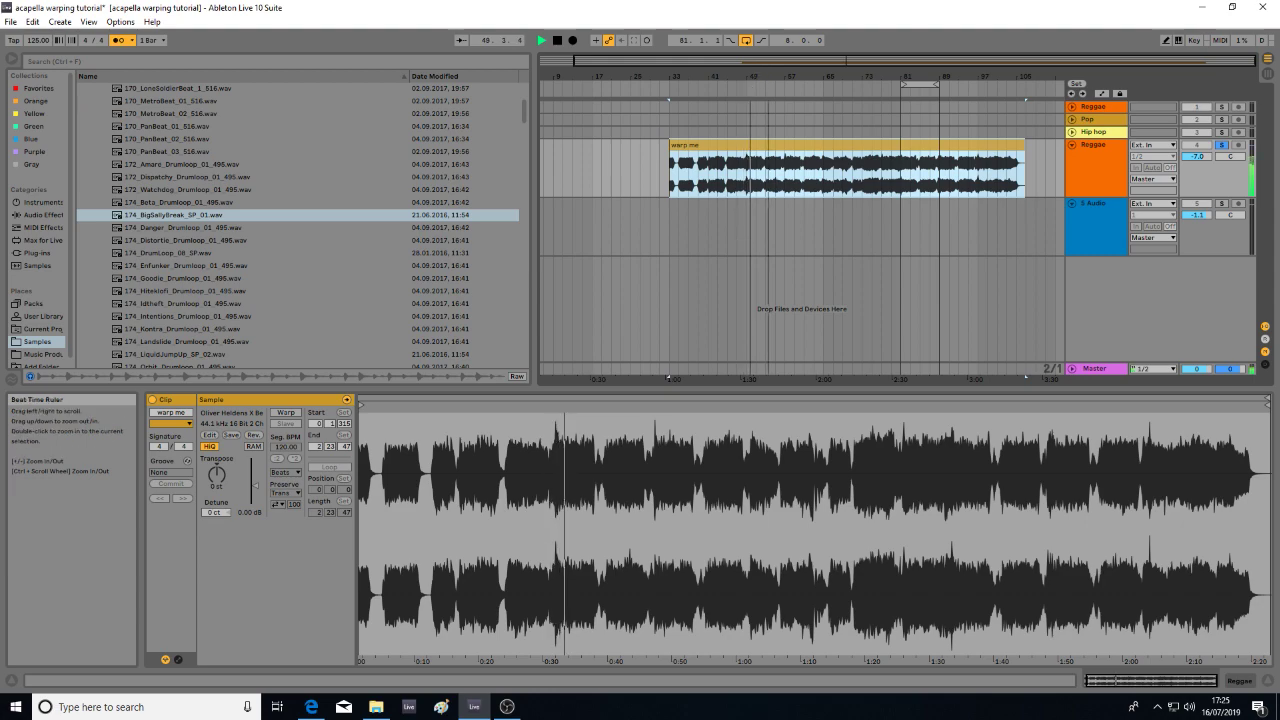
pyautogui.moveTo(767, 76); pyautogui.dragTo(769, 73)
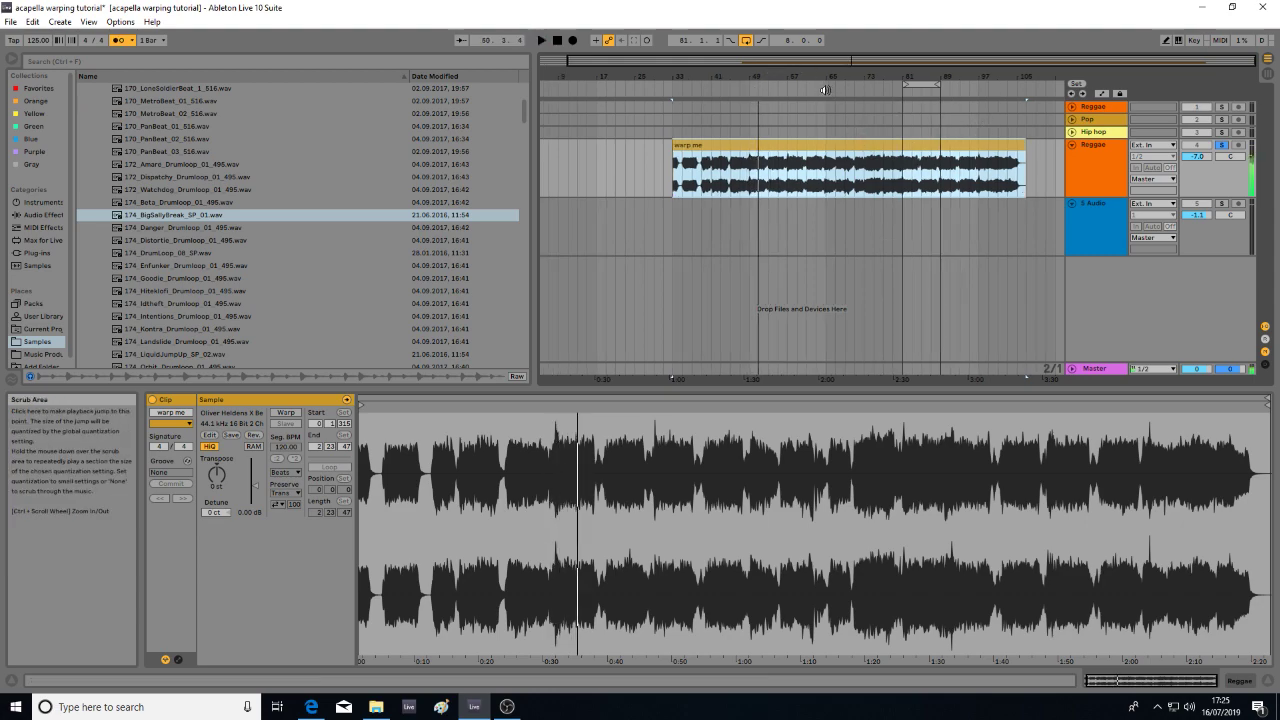
# - Move the eight-bar loop to start at bar 27 and audition the acapella near its end
pyautogui.moveTo(921, 85); pyautogui.dragTo(662, 85)
pyautogui.click(980, 84)
pyautogui.moveTo(986, 76)
pyautogui.mouseDown()
pyautogui.moveTo(986, 130)
pyautogui.moveTo(988, 74)
pyautogui.mouseUp()
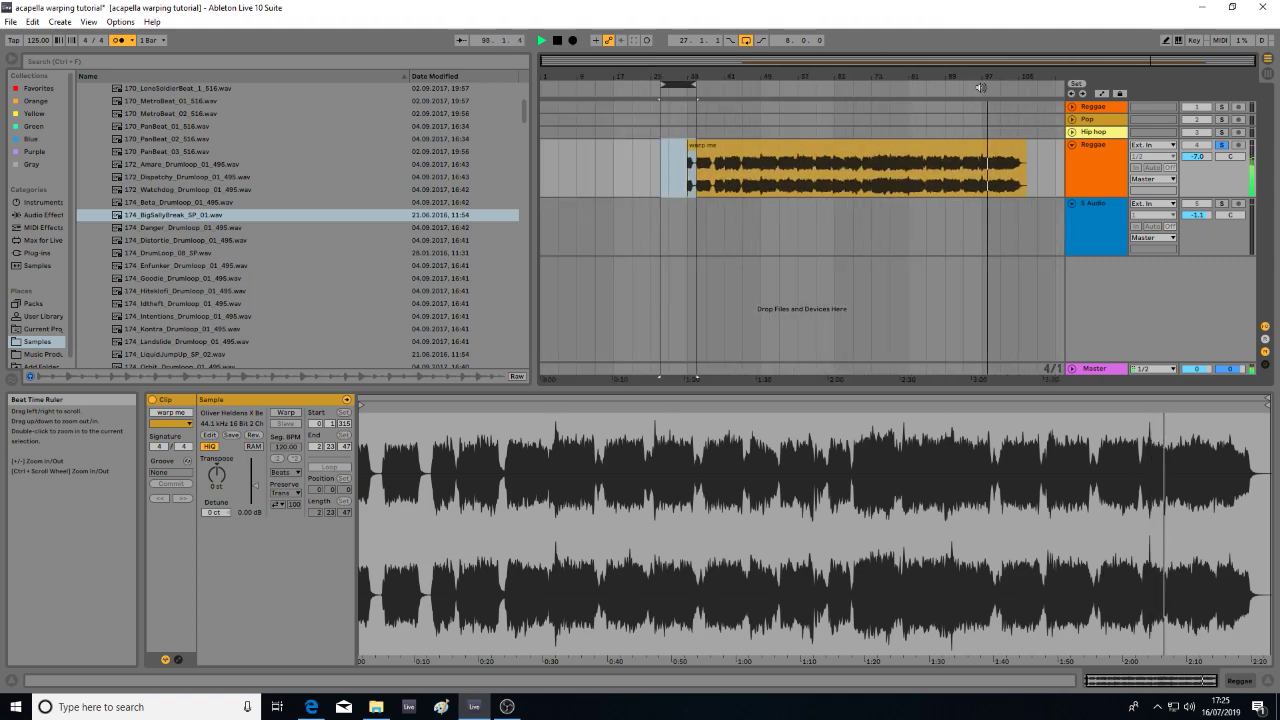
pyautogui.press('space')
# - Extend the clip's start to the very beginning of the sample and play the lead-in before bar 33
pyautogui.moveTo(689, 147); pyautogui.dragTo(620, 148)
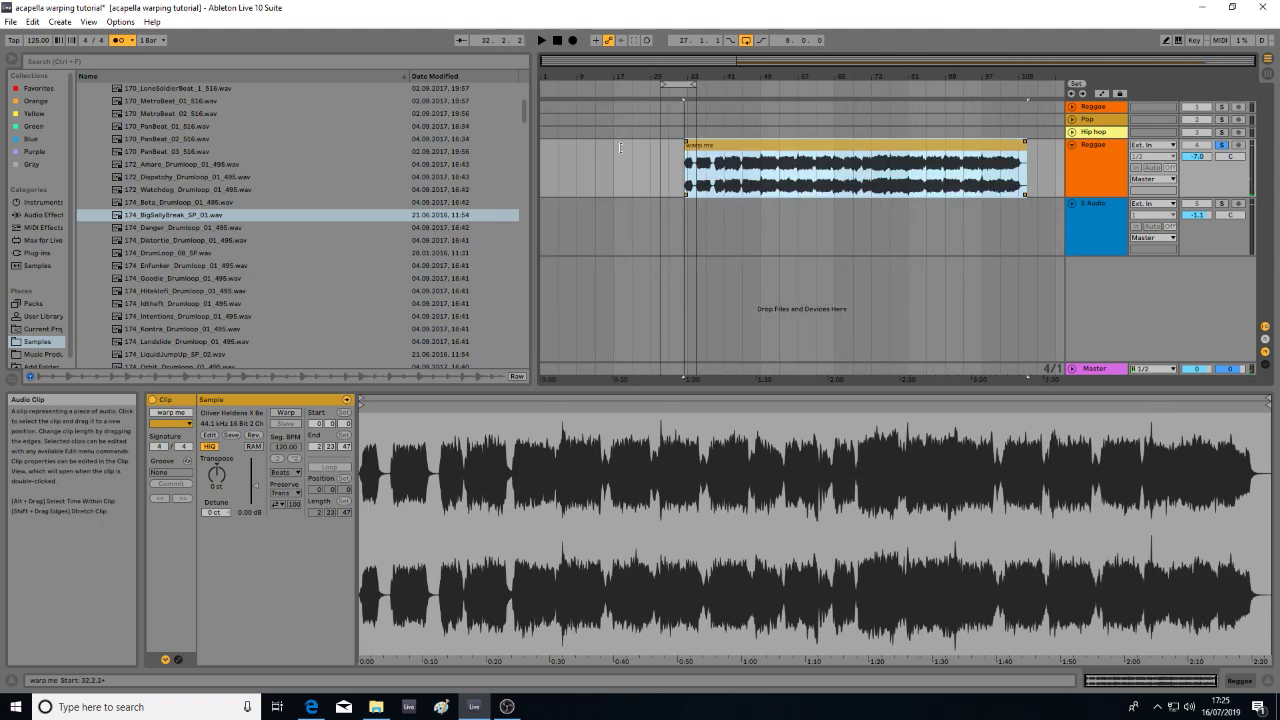
pyautogui.moveTo(686, 76); pyautogui.dragTo(645, 184)
pyautogui.press('space')
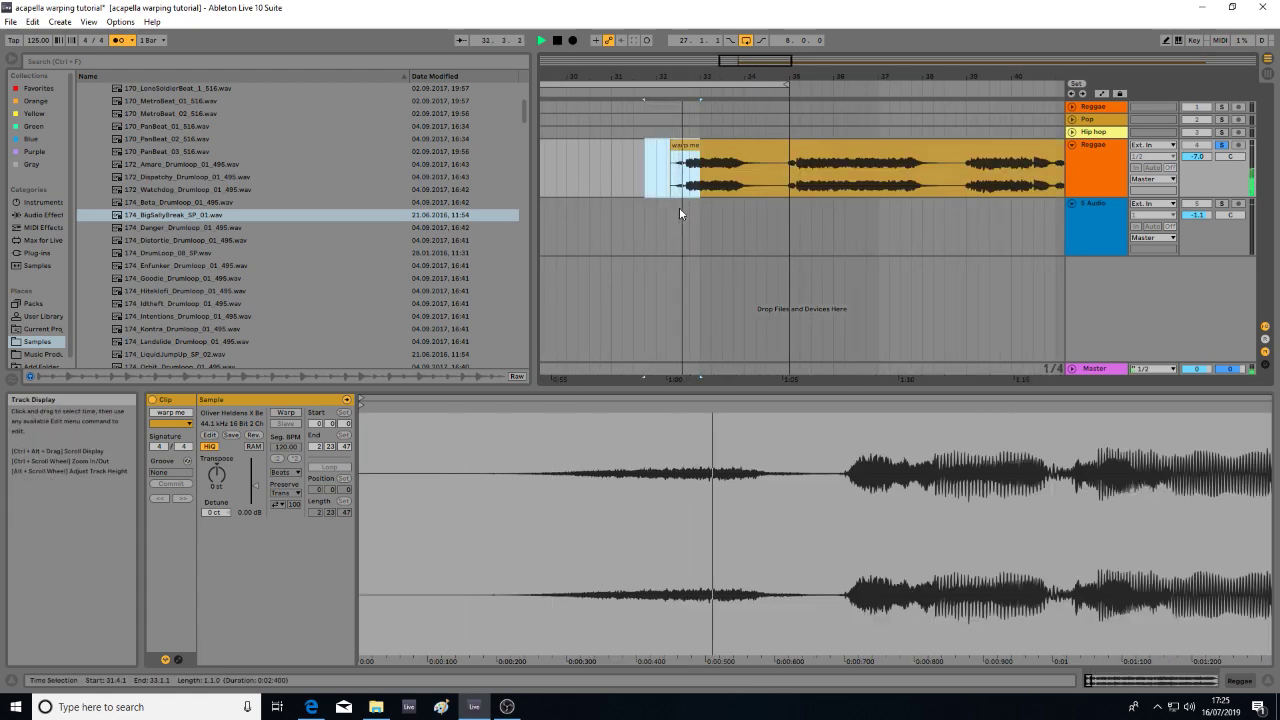
pyautogui.press('space')
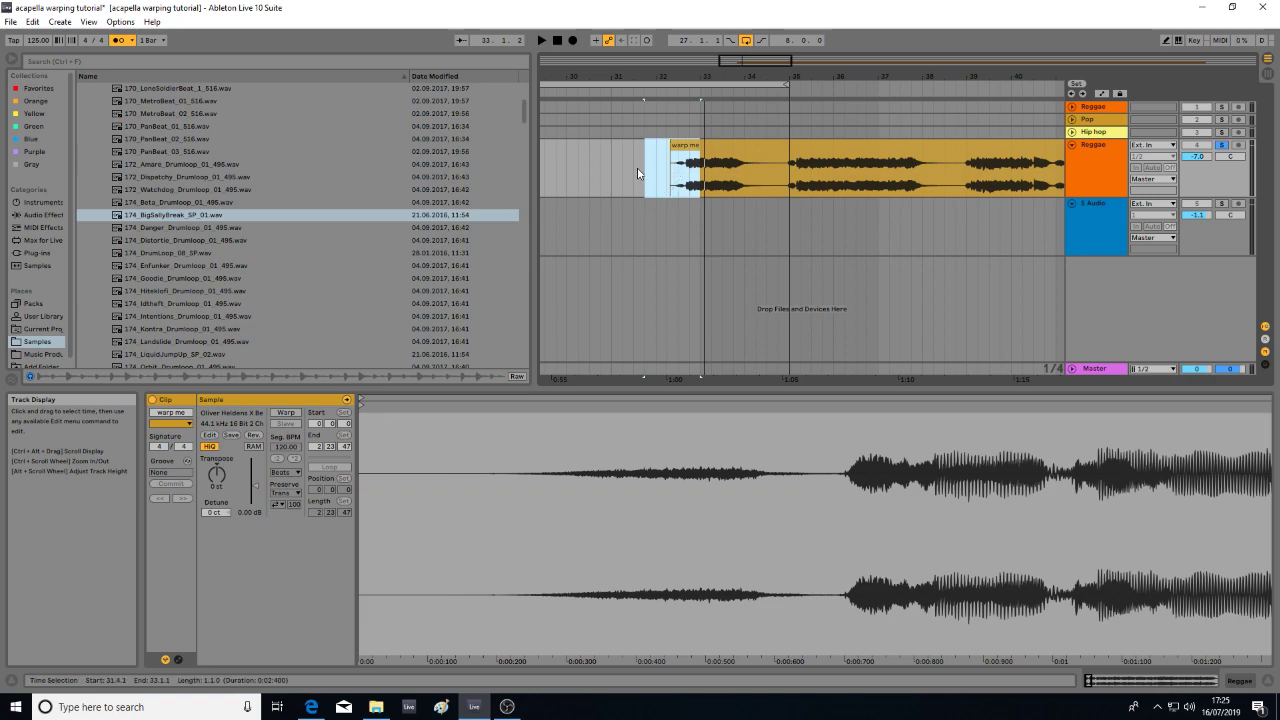
# - Delete the portion of the "warp me" clip before bar 33 and play the clip from there
pyautogui.moveTo(698, 180); pyautogui.dragTo(612, 177)
pyautogui.press('Delete')
pyautogui.click(729, 152)
pyautogui.press('space')
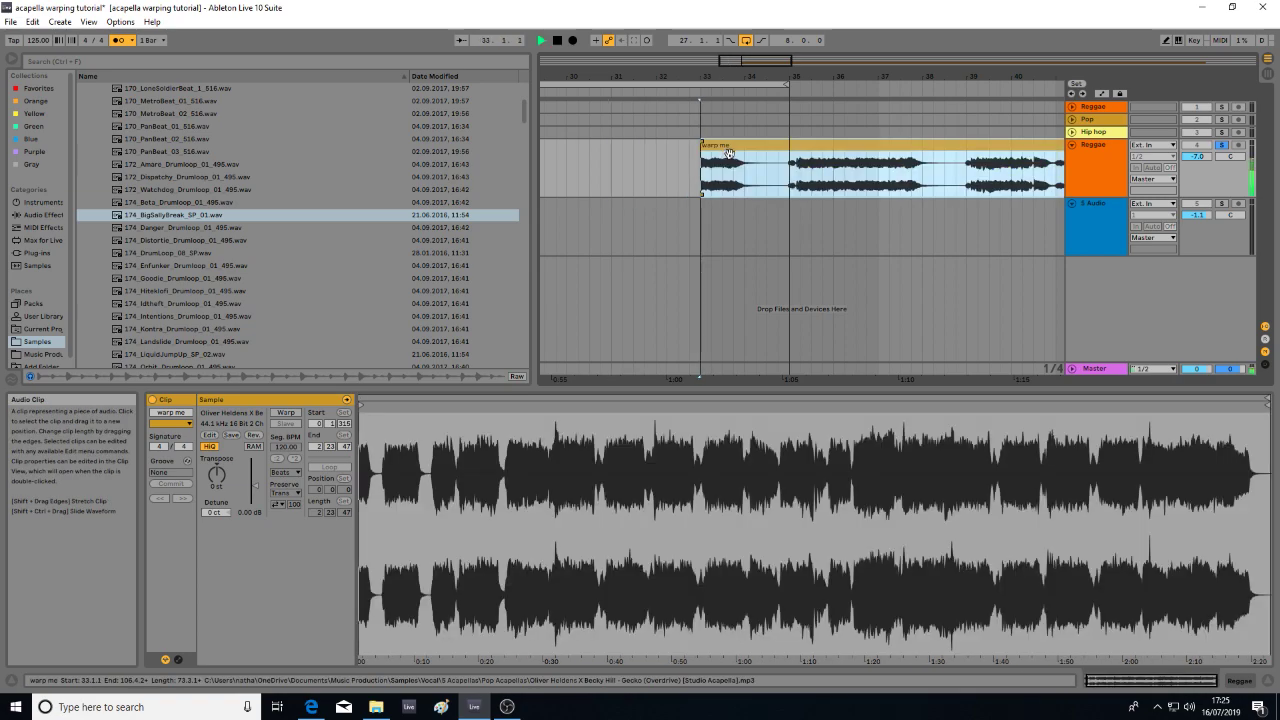
# - Restore the clip's lead-in before bar 33 by extending its start, and play it again
pyautogui.press('space')
pyautogui.moveTo(702, 152); pyautogui.dragTo(630, 153)
pyautogui.press('space')
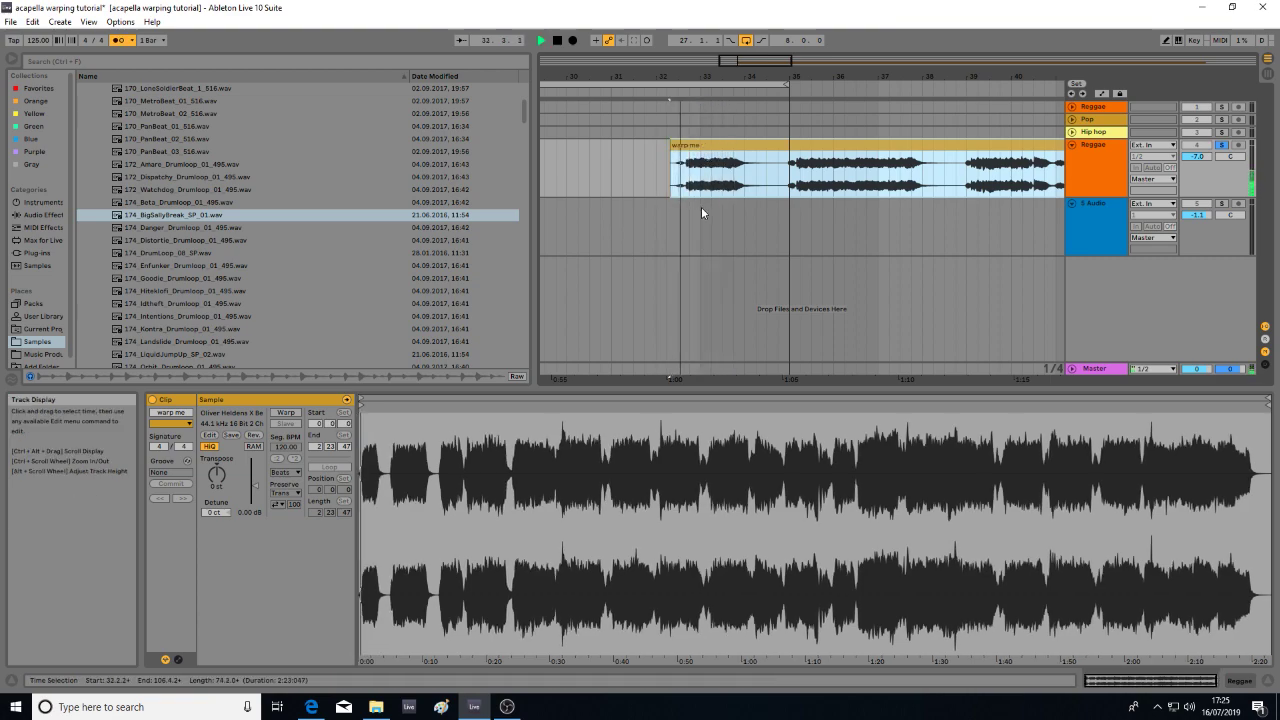
pyautogui.press('space')
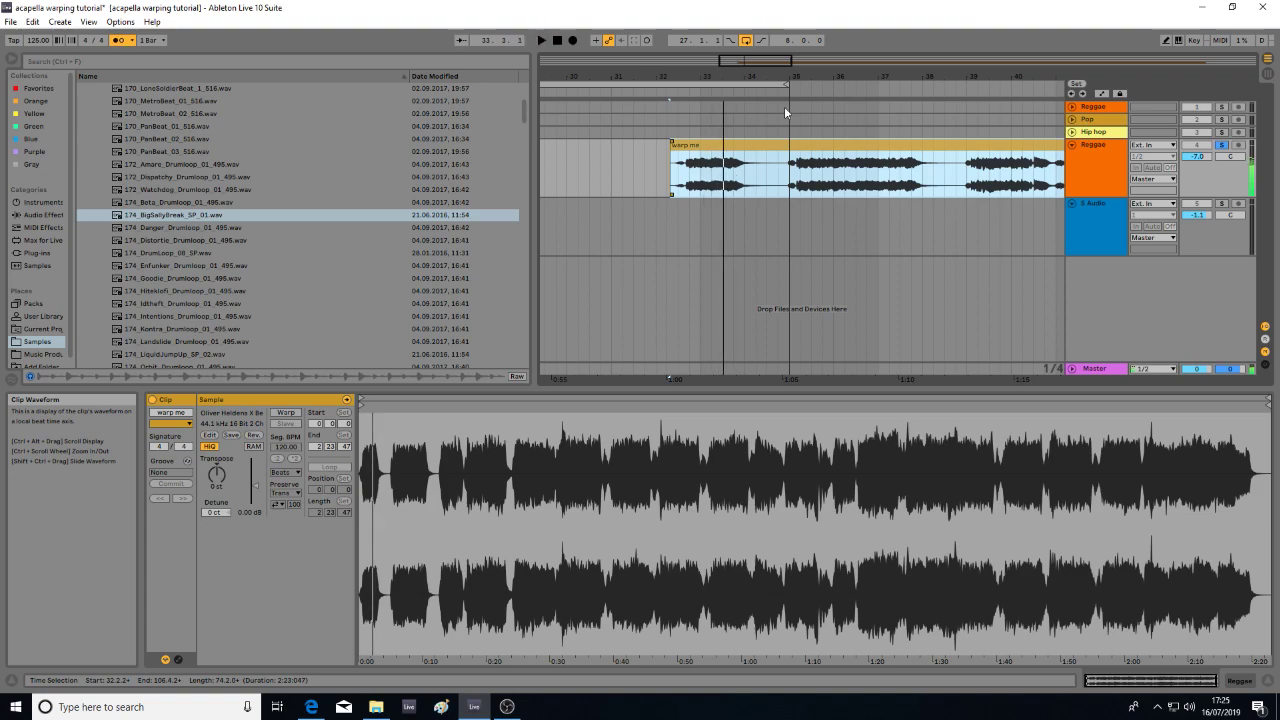
# - Trim the "warp me" clip's start to bar 33 and move the eight-bar loop to start at bar 1
pyautogui.moveTo(683, 148); pyautogui.dragTo(705, 150)
pyautogui.moveTo(734, 77); pyautogui.dragTo(549, 91)
pyautogui.click(745, 146)
pyautogui.moveTo(748, 77); pyautogui.dragTo(530, 20)
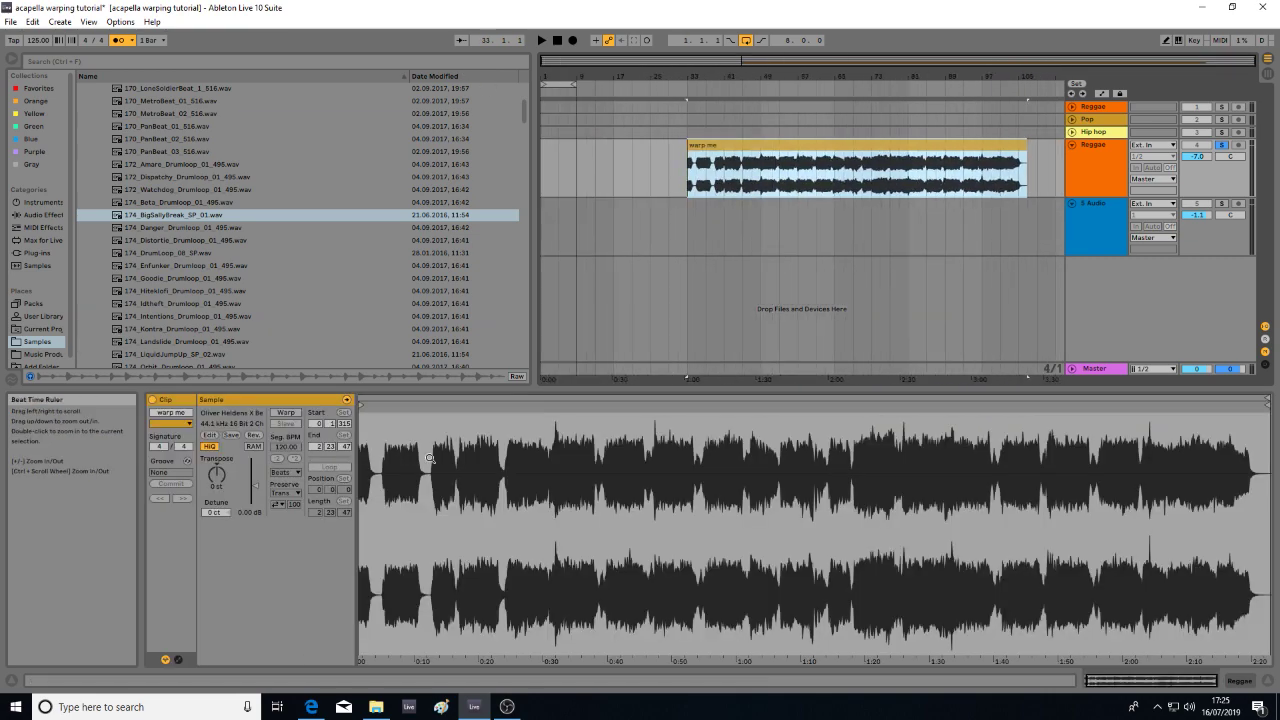
# - Enable warping on the "warp me" clip and set the project tempo to 140 BPM
pyautogui.click(286, 413)
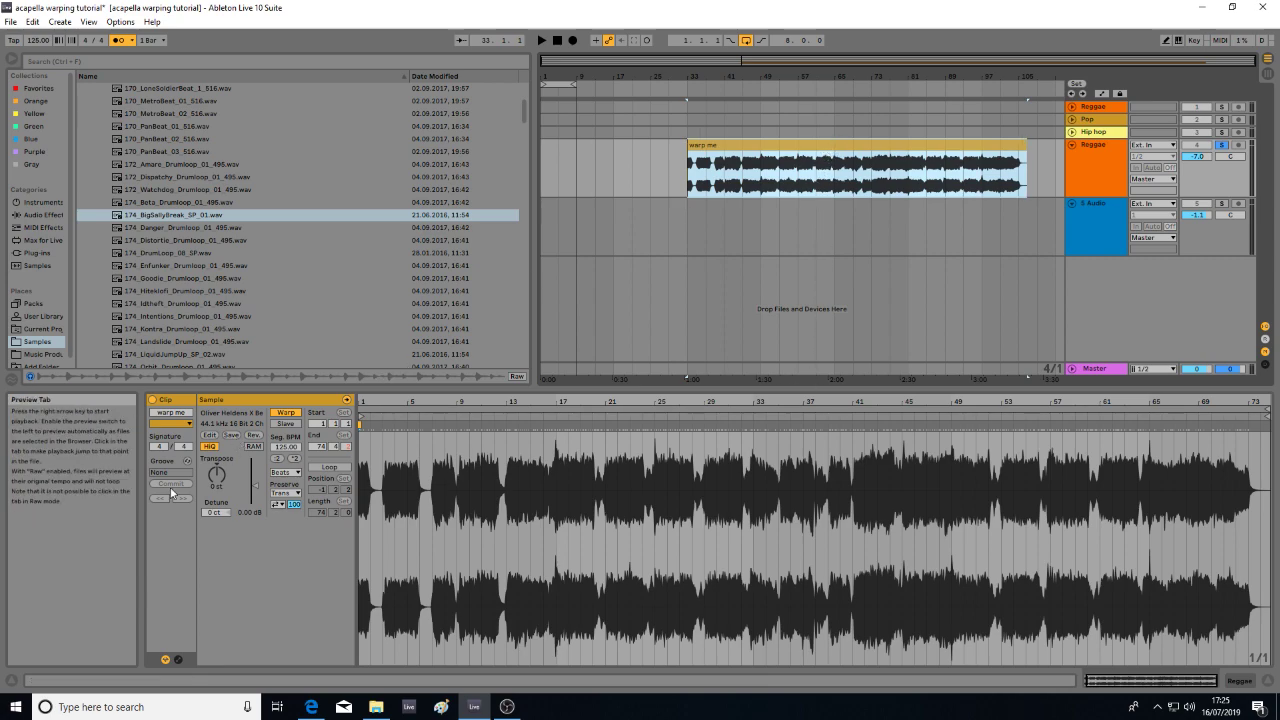
pyautogui.click(40, 41)
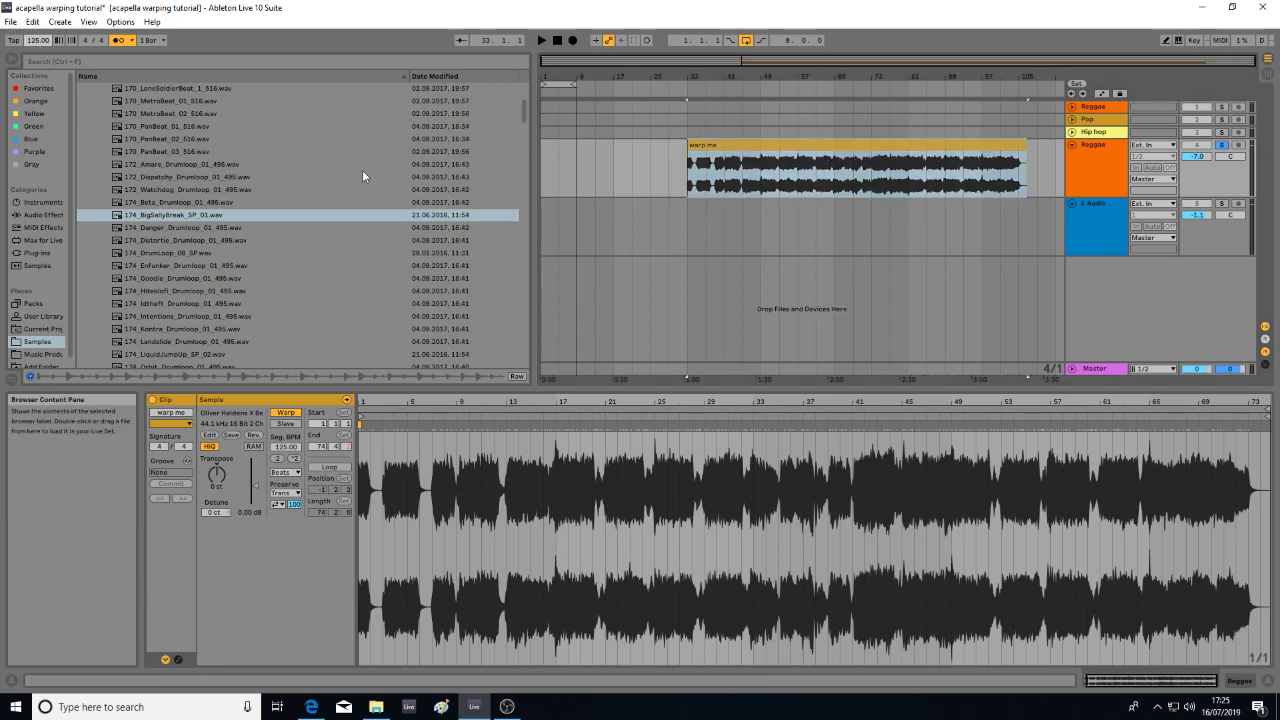
pyautogui.write('140')
pyautogui.press('Return')
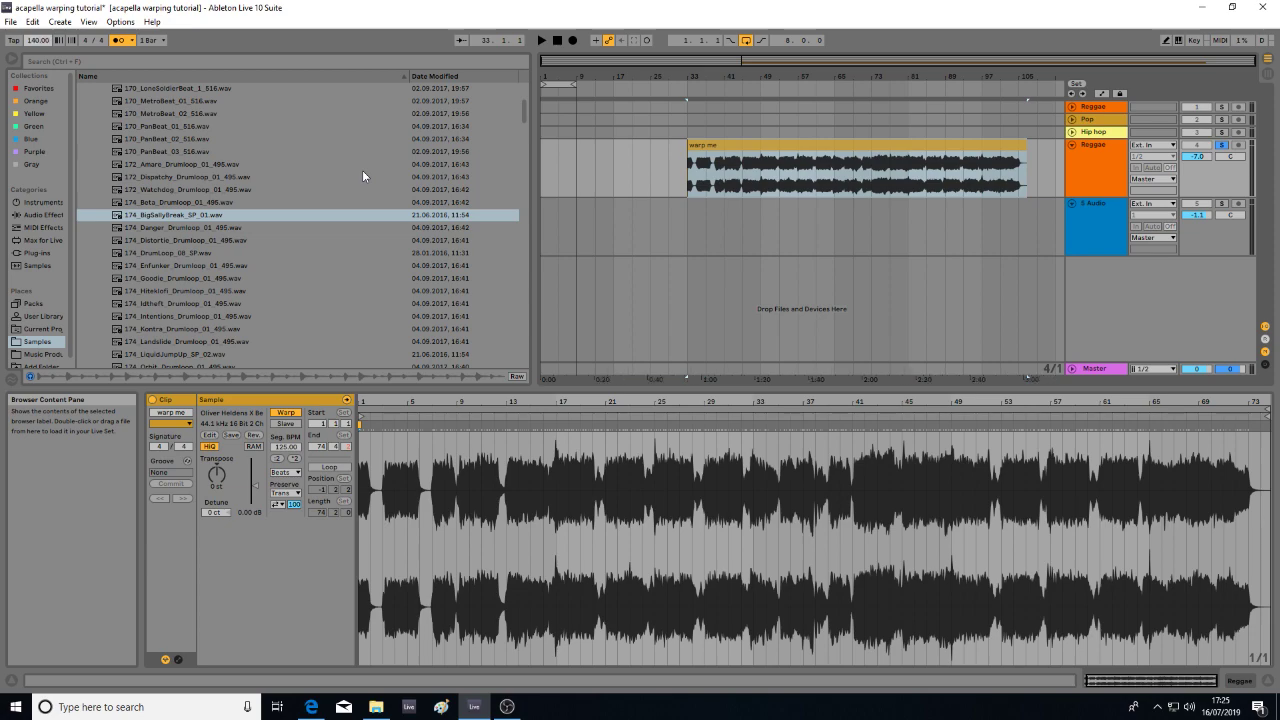
# - Set the clip's warp mode to Complex and play it from bar 33 at the new tempo
pyautogui.moveTo(719, 76); pyautogui.dragTo(618, 104)
pyautogui.click(285, 472)
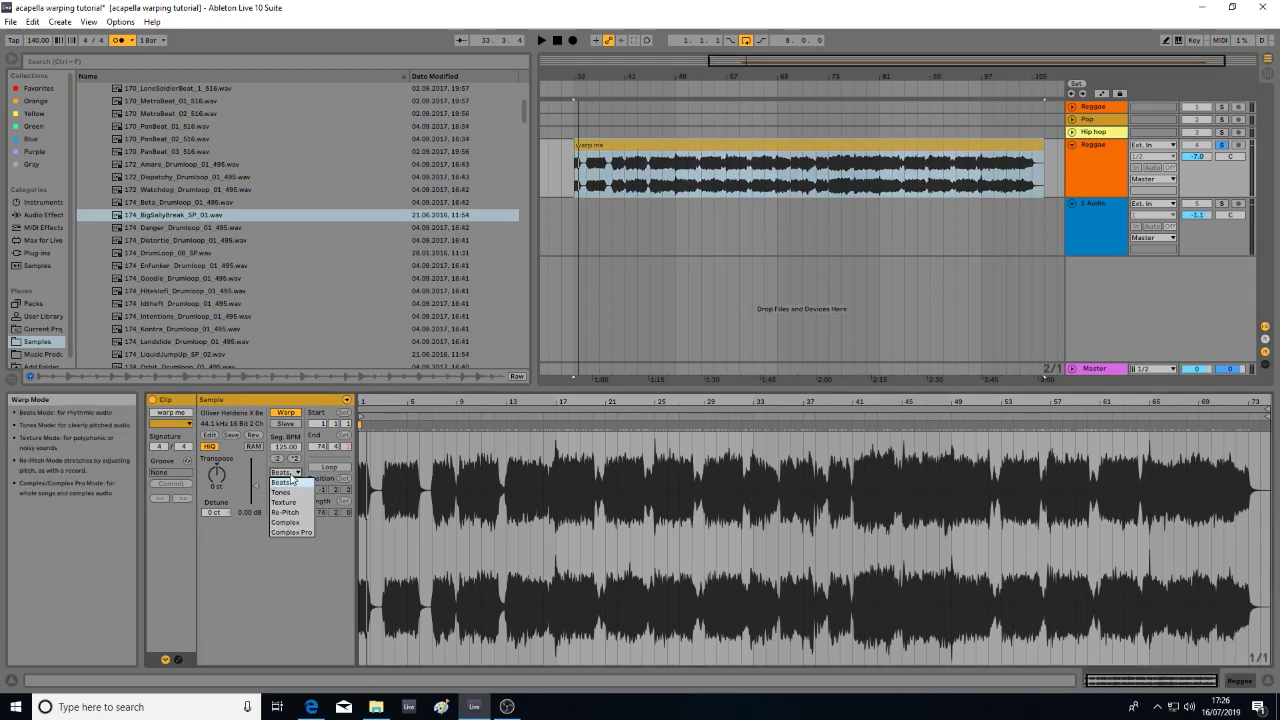
pyautogui.click(292, 530)
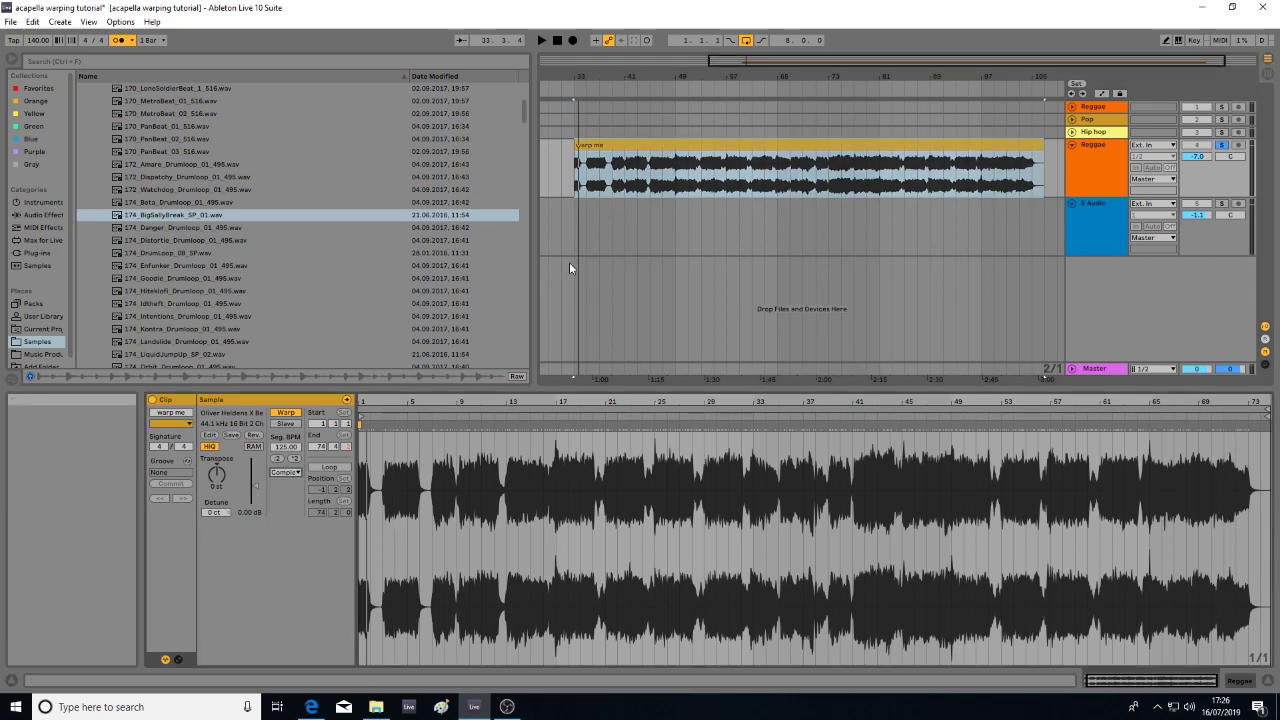
pyautogui.click(657, 146)
pyautogui.press('space')
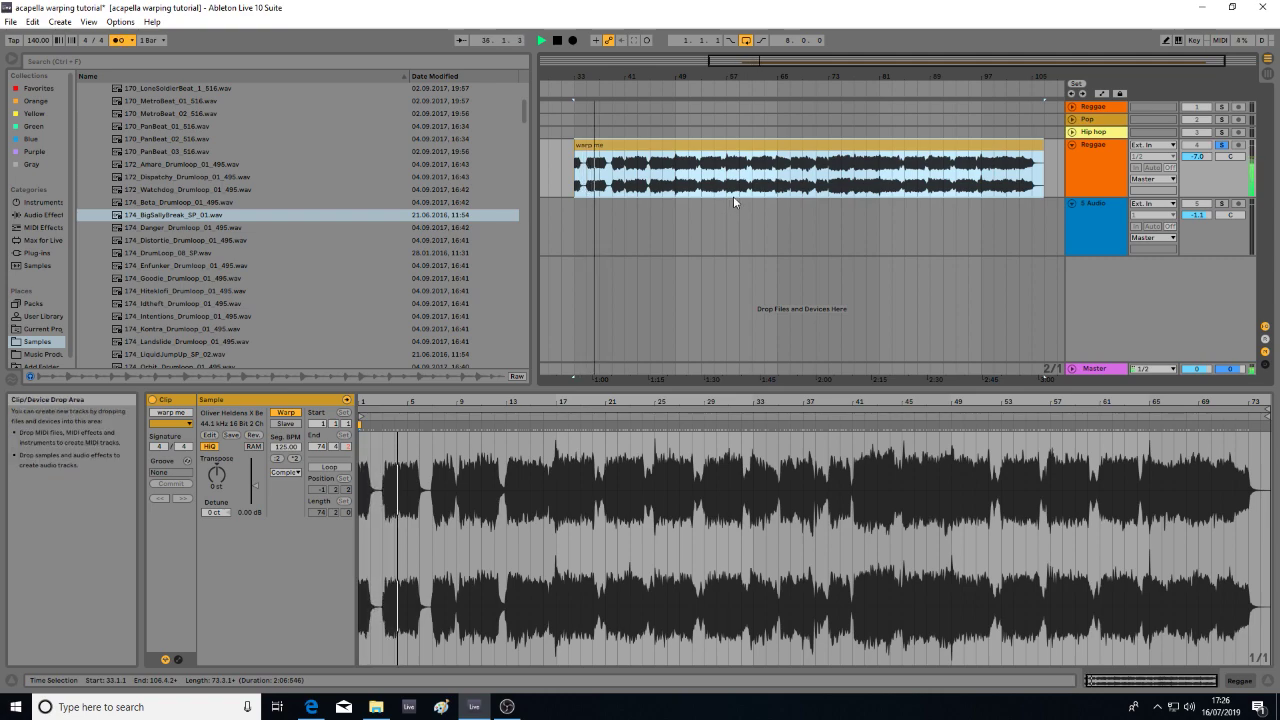
pyautogui.press('space')
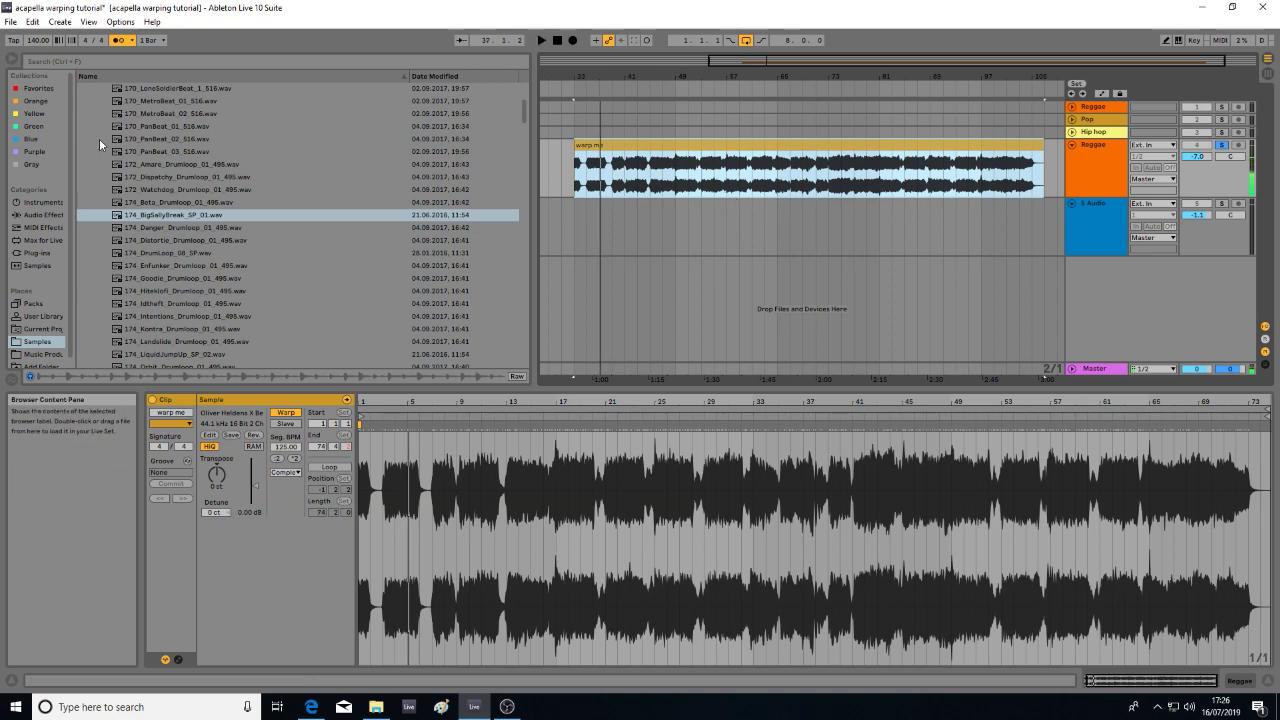
# - Change the clip's warp mode to Re-Pitch and play it from bar 33 to compare the sound
pyautogui.click(285, 472)
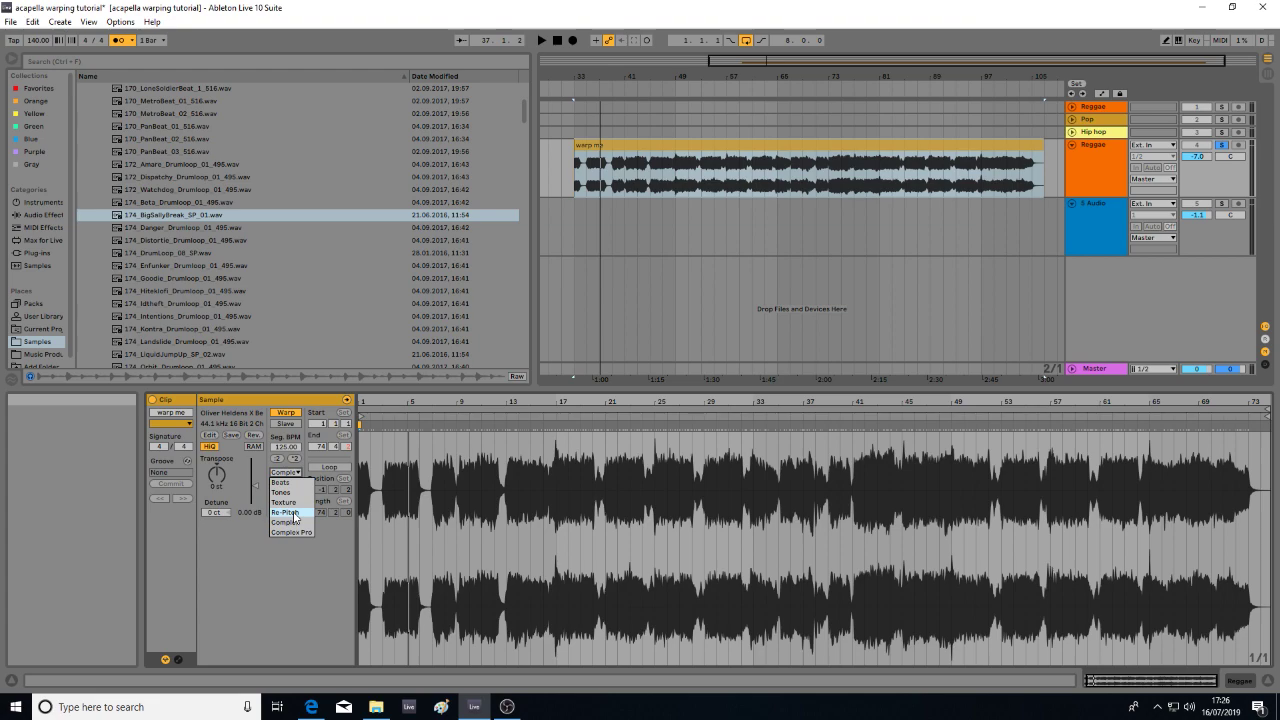
pyautogui.click(285, 512)
pyautogui.press('space')
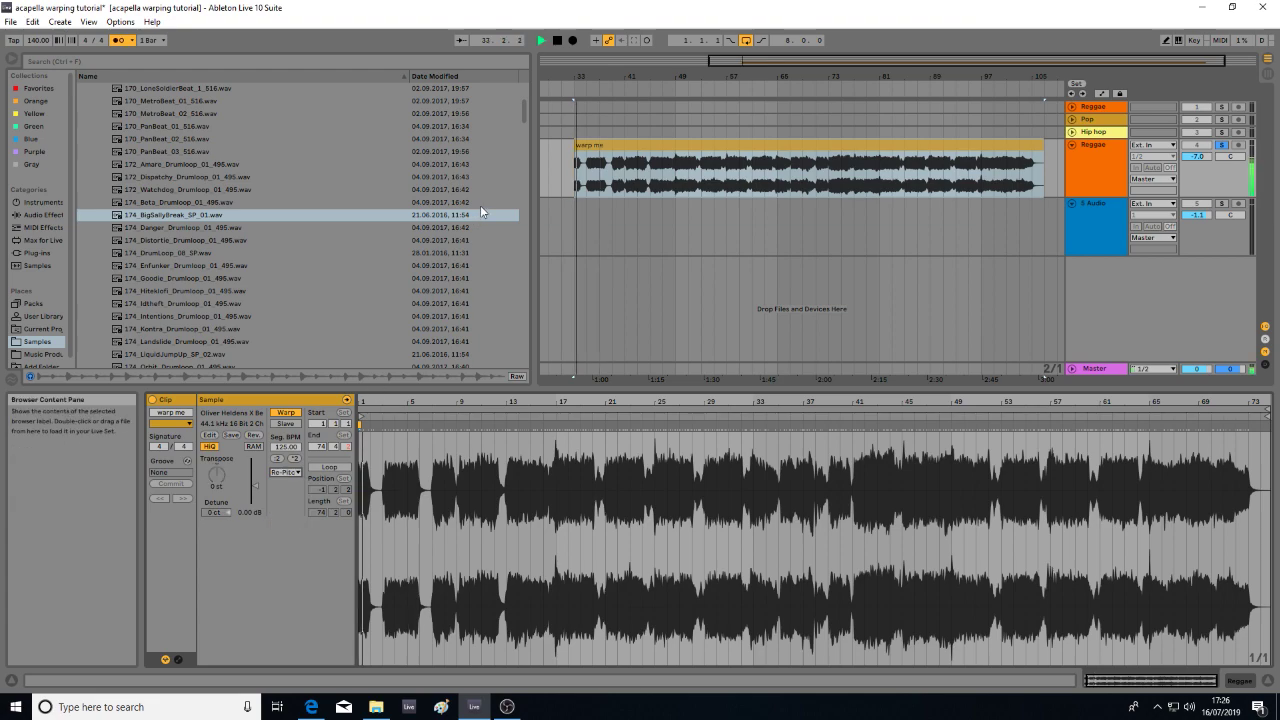
pyautogui.press('space')
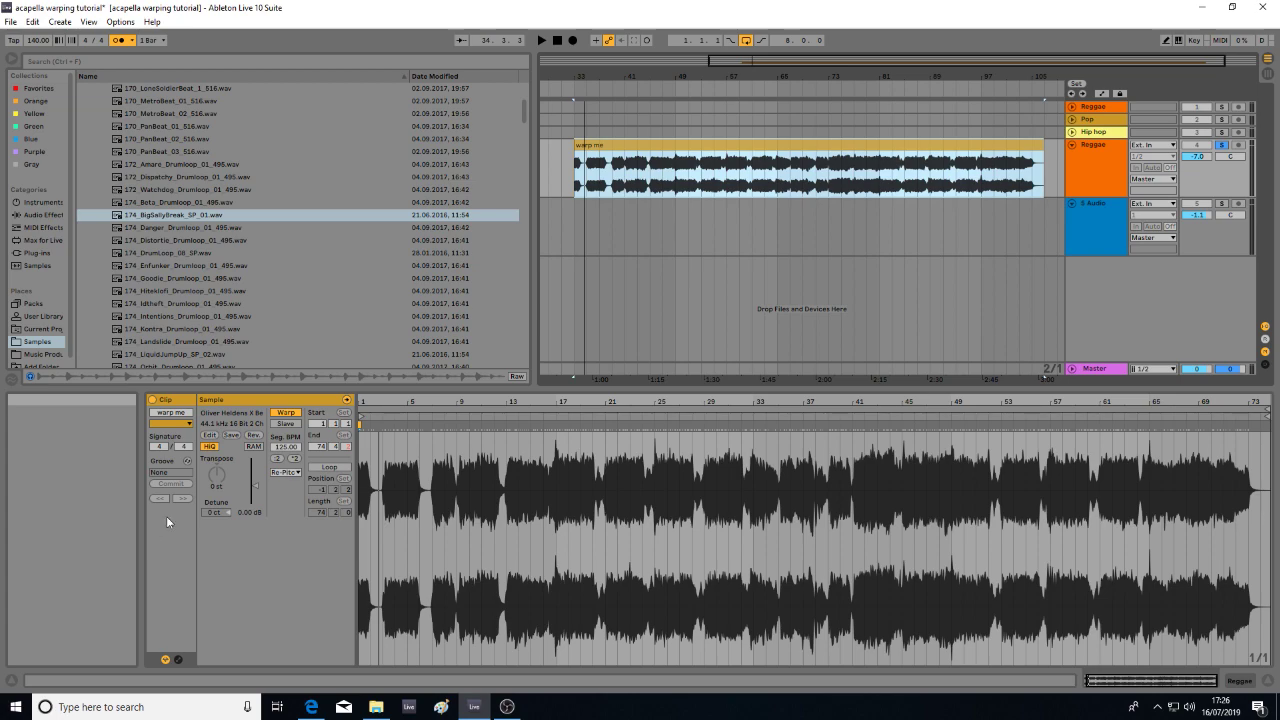
# - Set the clip's warp mode to Complex Pro and the project tempo to 174 BPM, and play the clip from bar 33
pyautogui.click(285, 472)
pyautogui.click(291, 532)
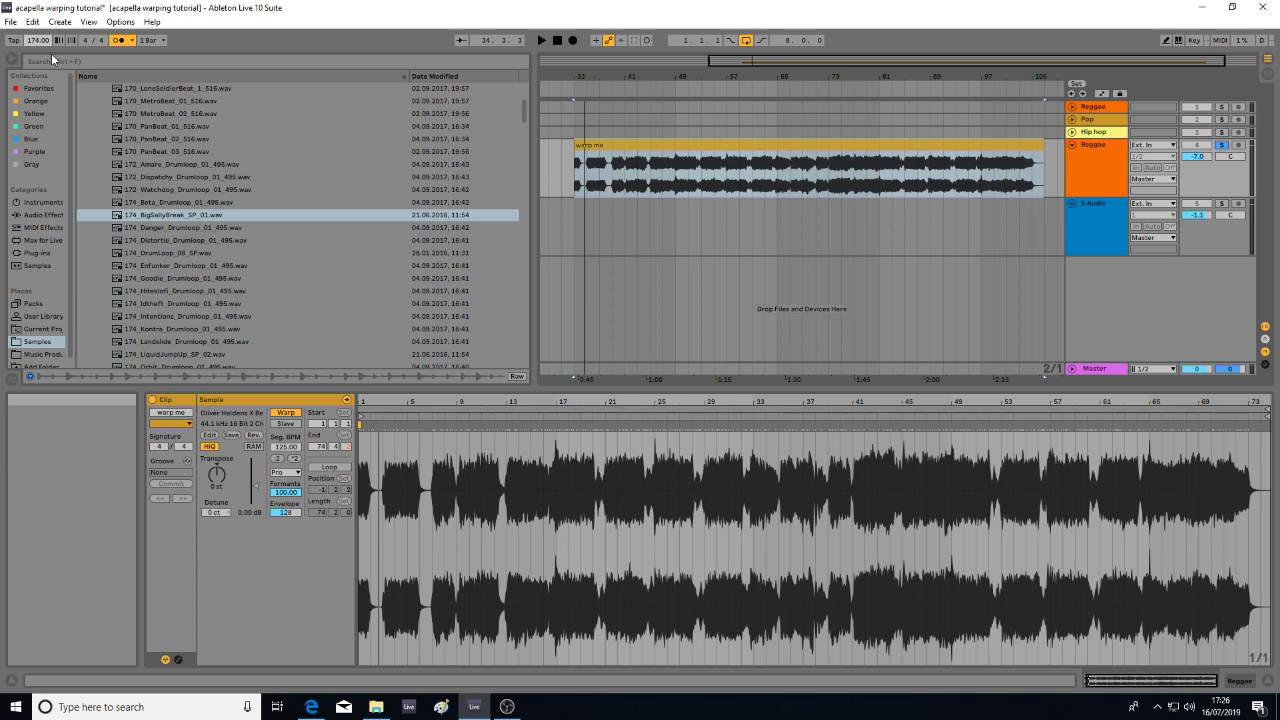
pyautogui.click(613, 149)
pyautogui.click(614, 150)
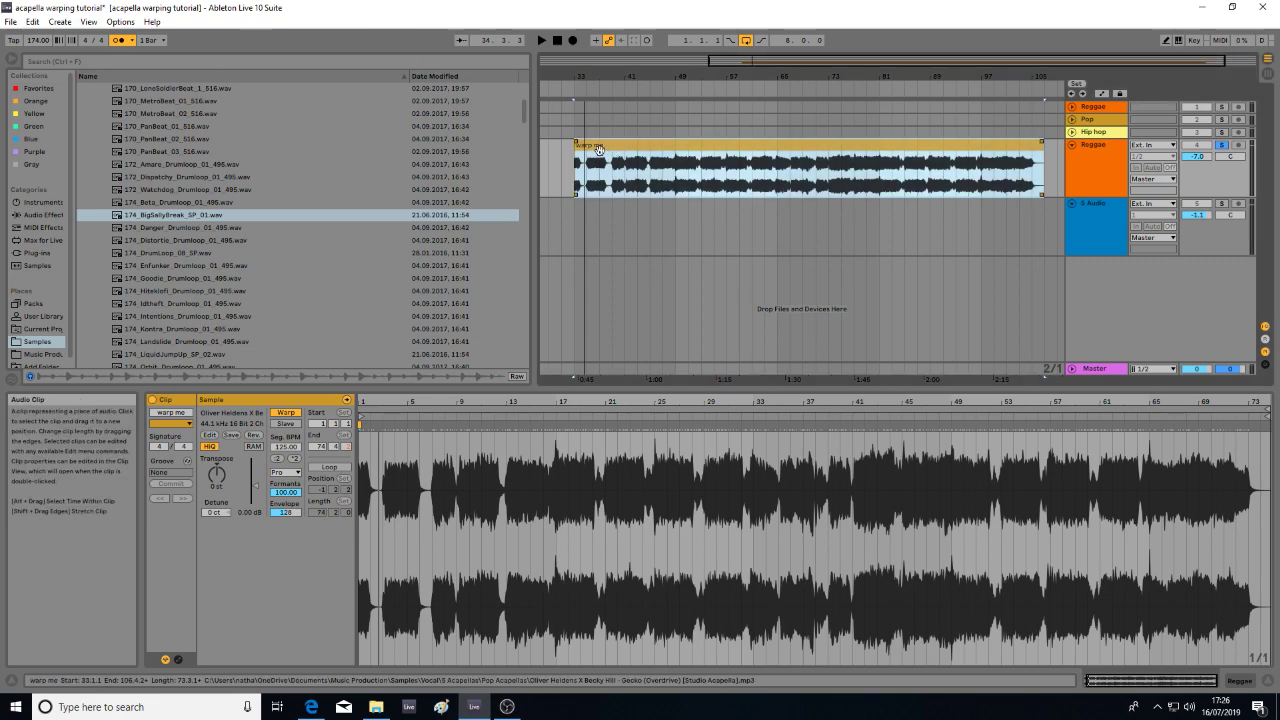
pyautogui.moveTo(579, 76); pyautogui.dragTo(578, 116)
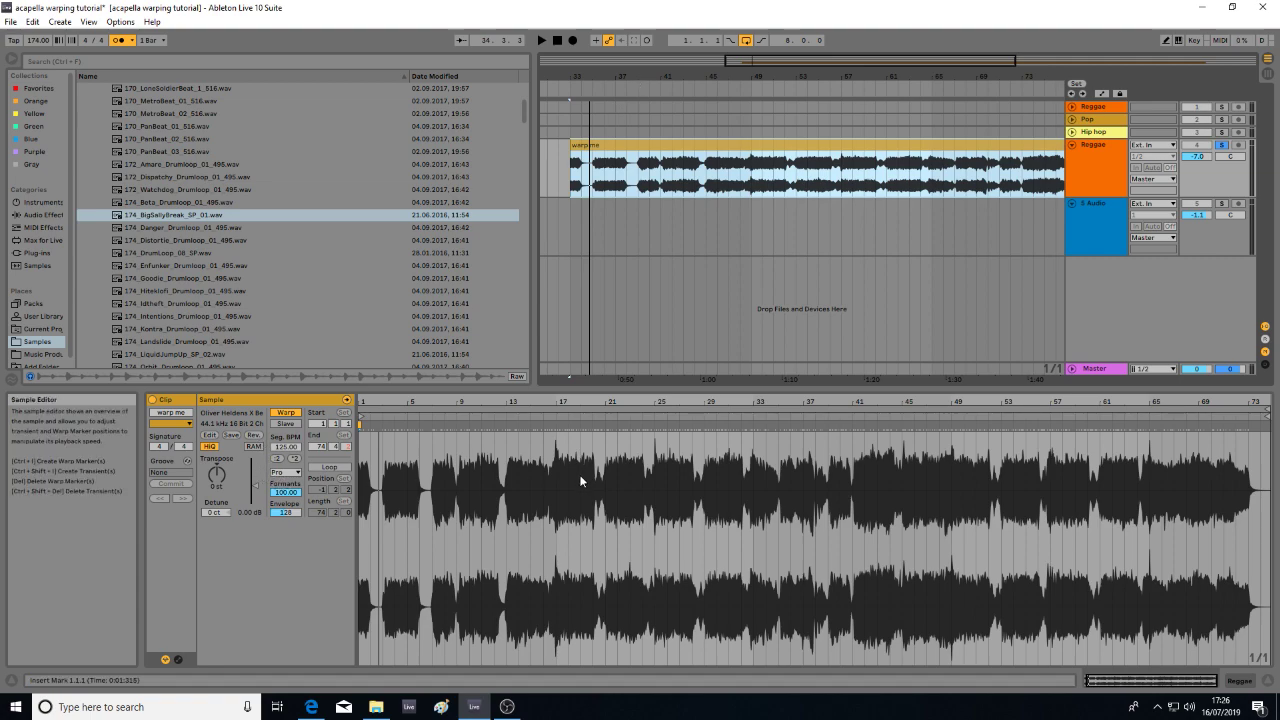
pyautogui.moveTo(595, 77); pyautogui.dragTo(630, 40)
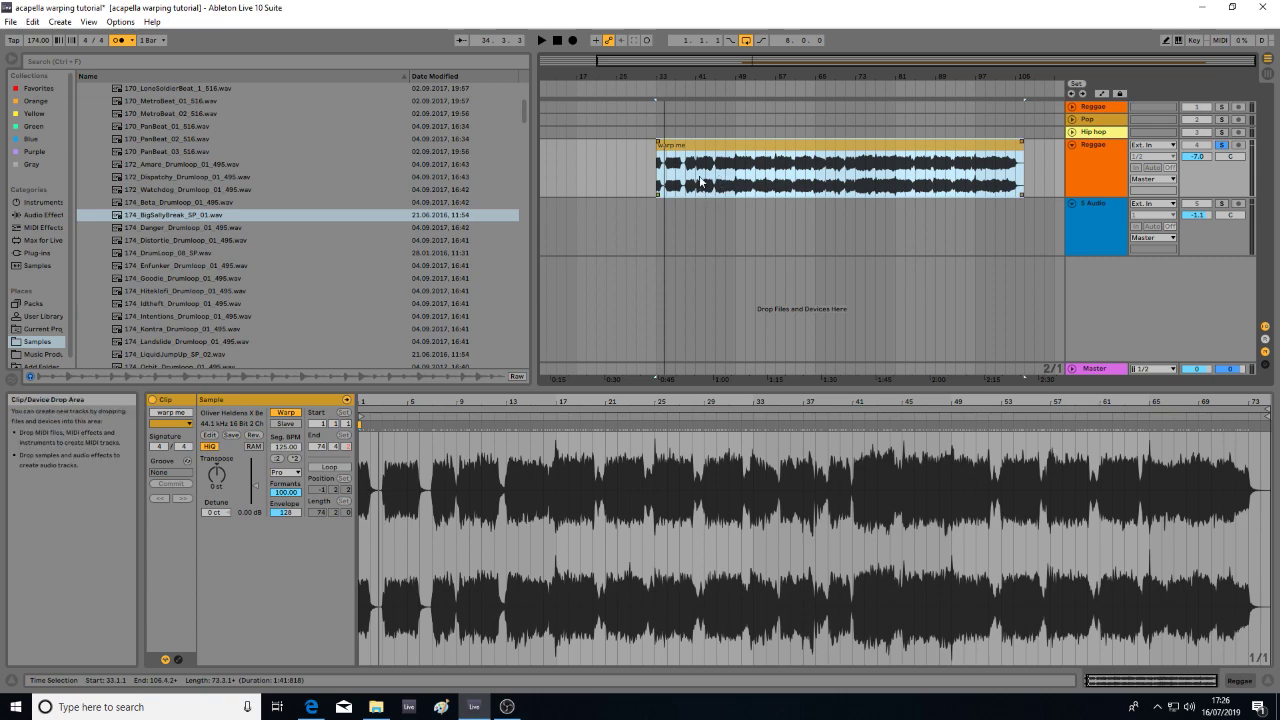
pyautogui.press('space')
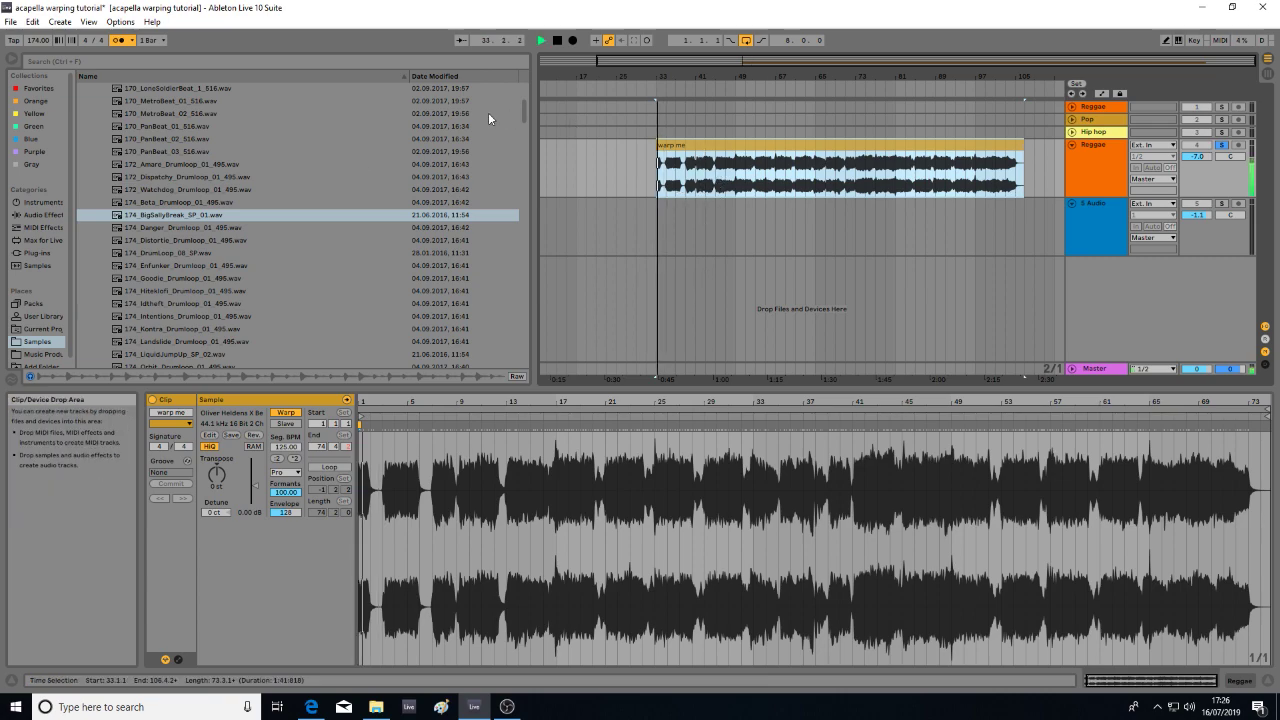
pyautogui.moveTo(738, 76)
pyautogui.mouseDown()
pyautogui.moveTo(738, 92)
pyautogui.moveTo(740, 79)
pyautogui.mouseUp()
pyautogui.press('space')
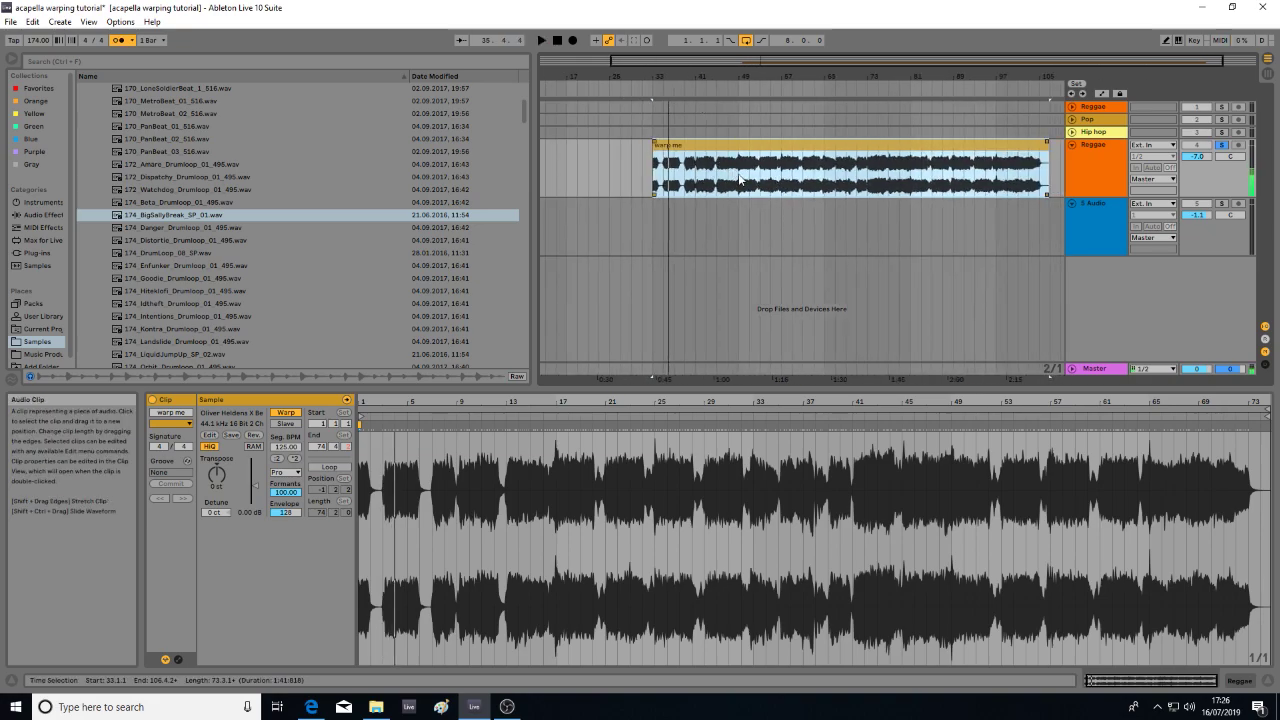
# - Delete the clip's section from bar 33 to bar 49 and play the remaining part from bar 49
pyautogui.click(740, 178)
pyautogui.press('space')
pyautogui.moveTo(738, 174); pyautogui.dragTo(653, 174)
pyautogui.press('Delete')
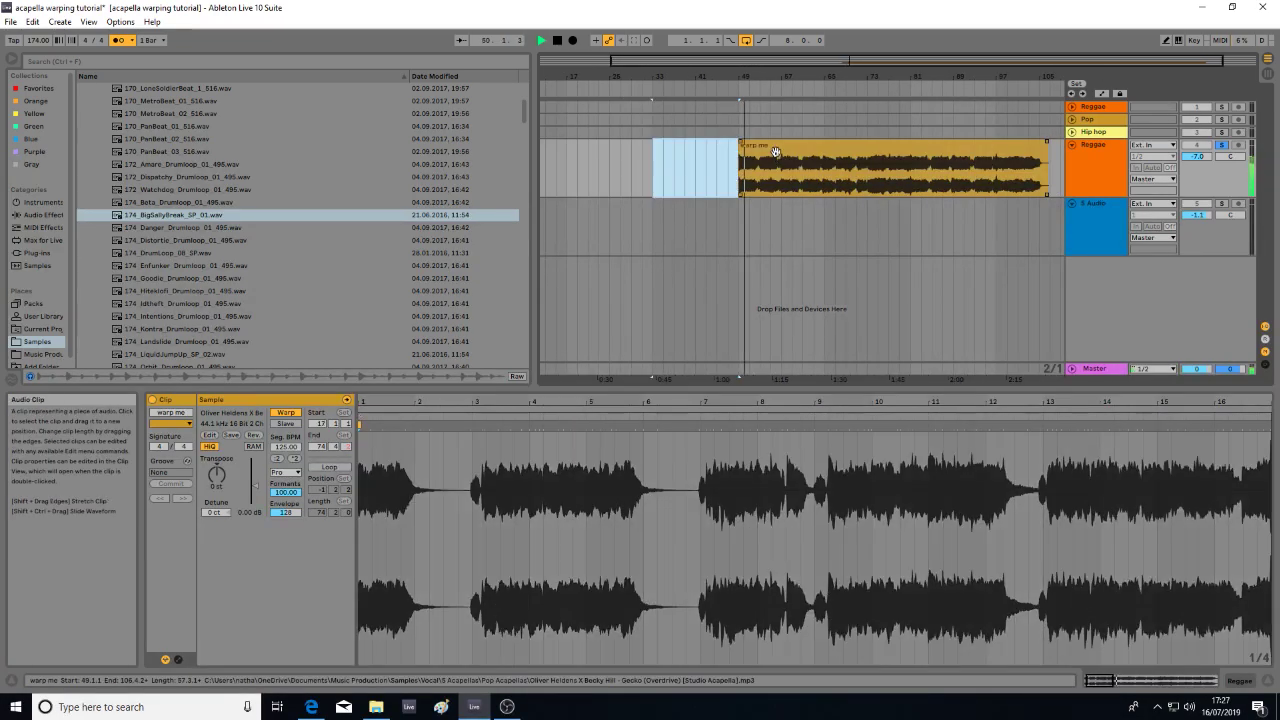
pyautogui.click(775, 152)
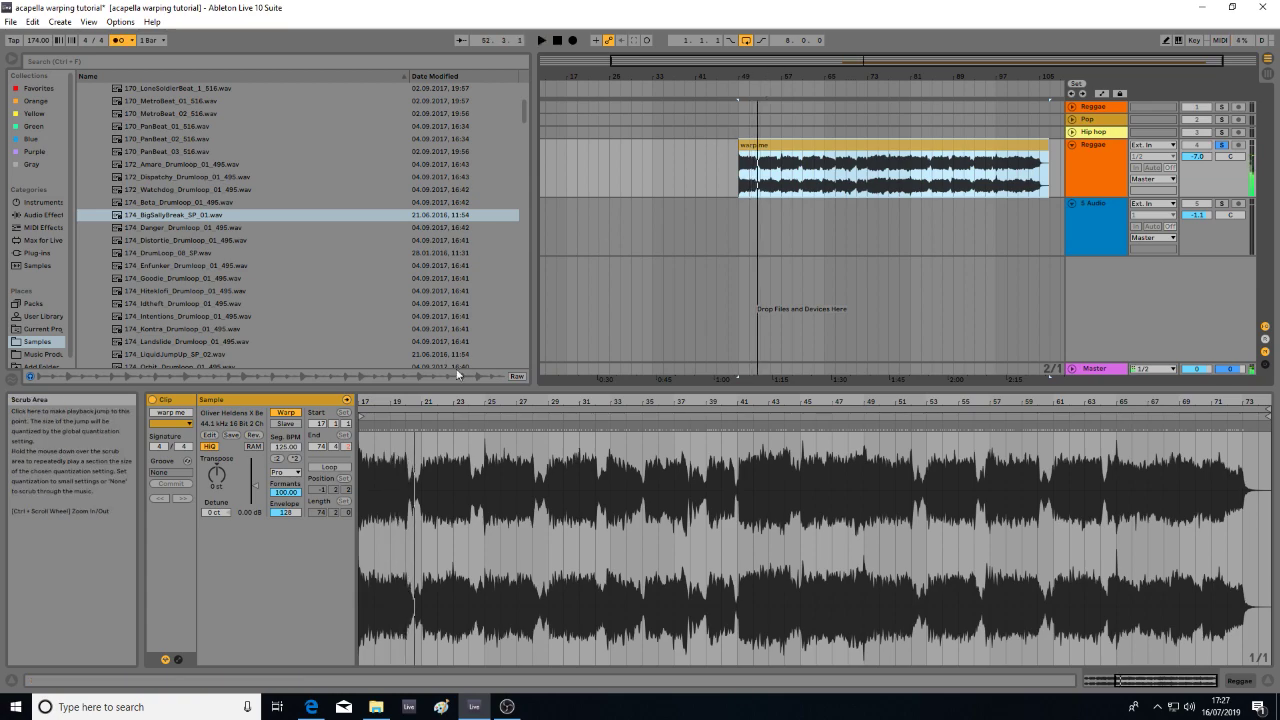
# - Set the clip's warp mode to Re-Pitch and loop the 16 bars from bar 49 to bar 65
pyautogui.click(286, 472)
pyautogui.click(295, 515)
pyautogui.press('space')
pyautogui.moveTo(794, 77); pyautogui.dragTo(714, 77)
pyautogui.moveTo(634, 180); pyautogui.dragTo(753, 183)
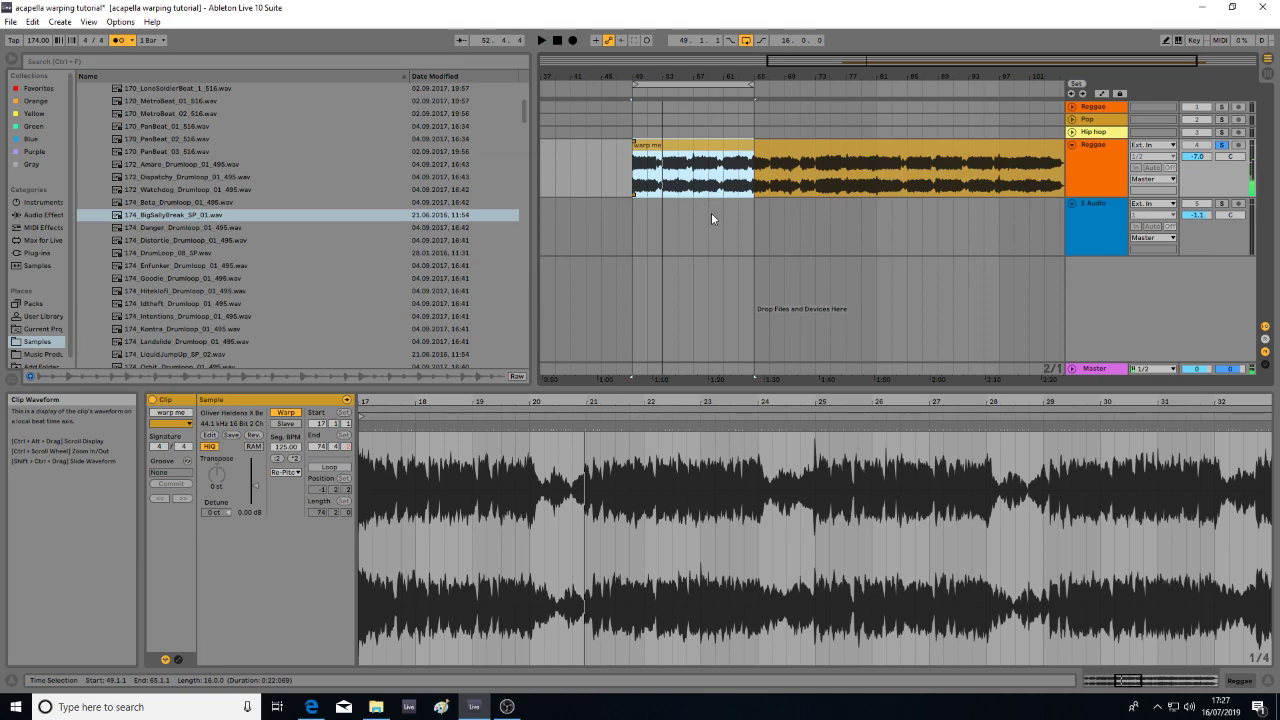
# - Turn off the metronome and lower the preview volume to -1.5
pyautogui.click(119, 41)
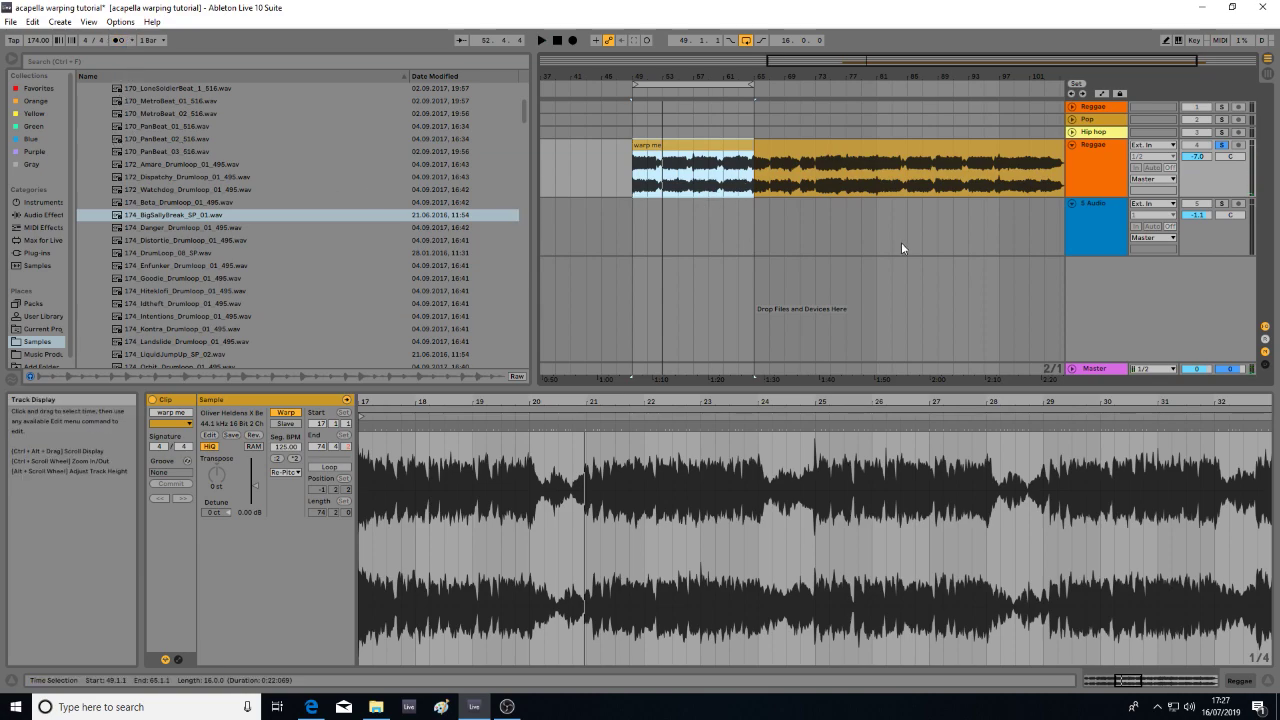
pyautogui.click(1230, 369)
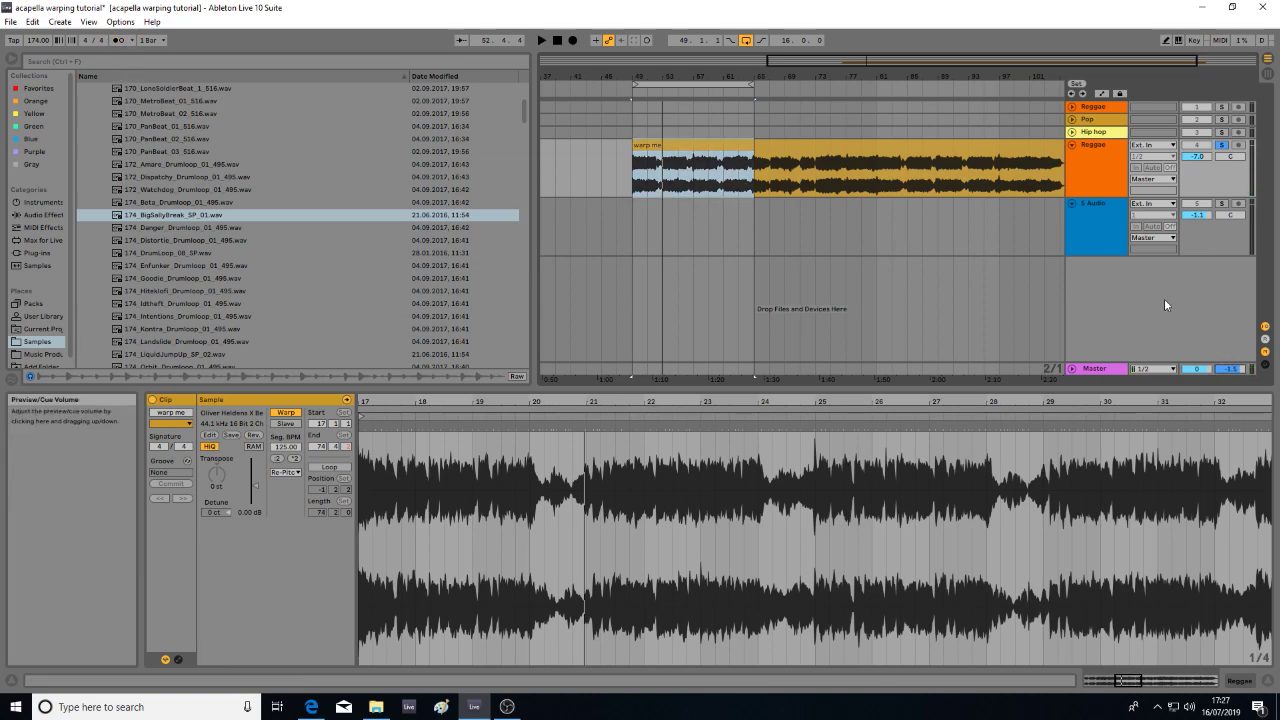
# - Play the re-pitched clip while previewing 174 BPM drum loops over it, from BigSallyBreak through Idtheft, Landslide, Slimboyfat and Tectonic to Wanderer
pyautogui.click(691, 145)
pyautogui.press('space')
pyautogui.click(163, 220)
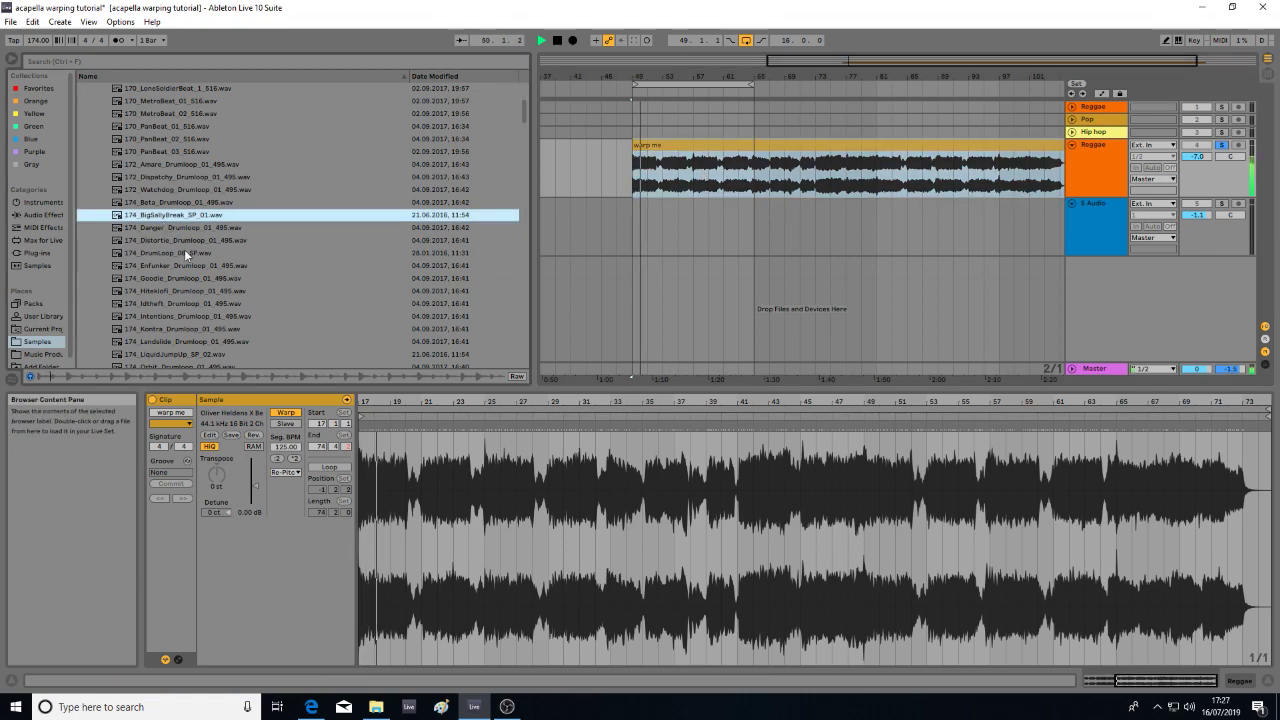
pyautogui.click(211, 303)
pyautogui.scroll(-2, 211, 303)
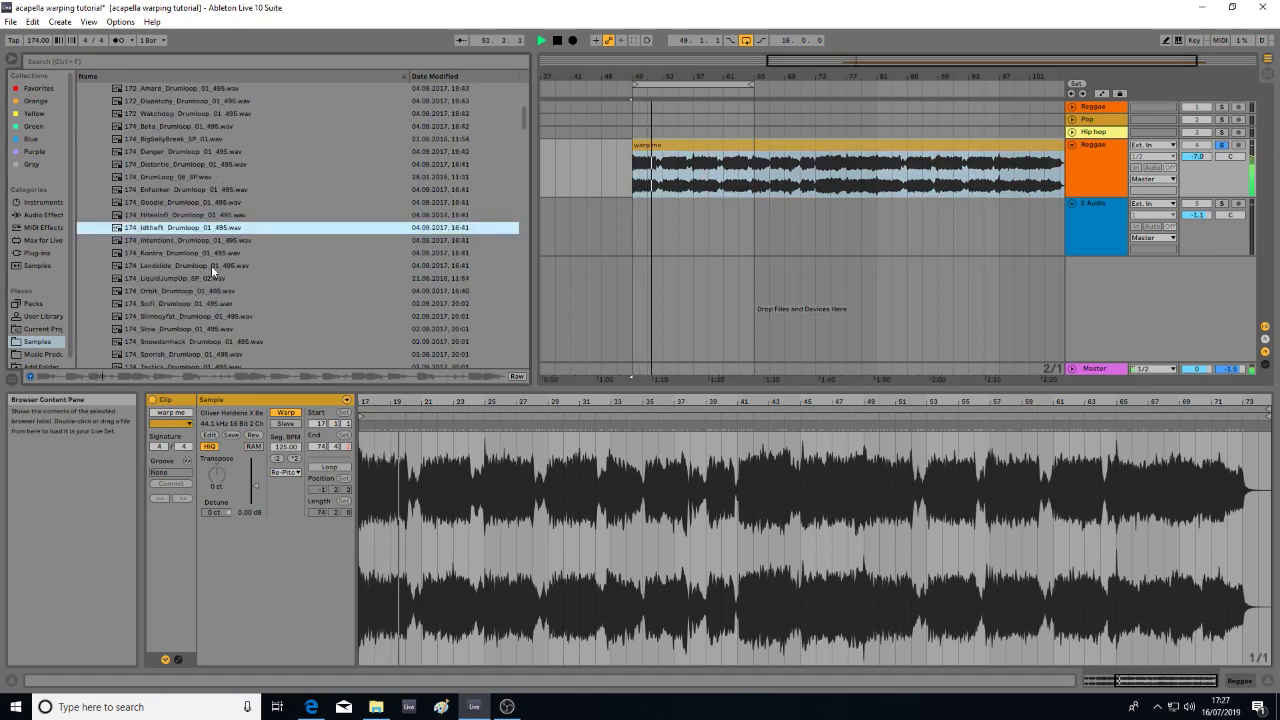
pyautogui.click(211, 265)
pyautogui.scroll(-2, 211, 265)
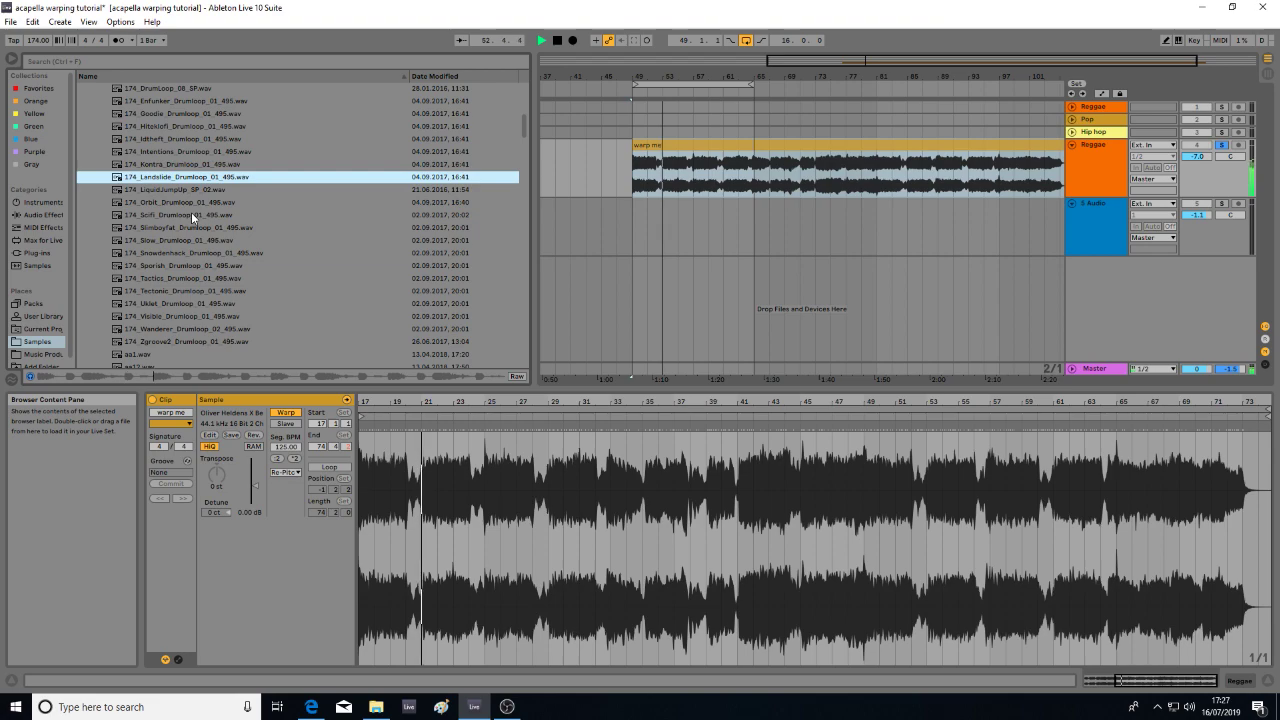
pyautogui.click(196, 225)
pyautogui.scroll(-2, 196, 222)
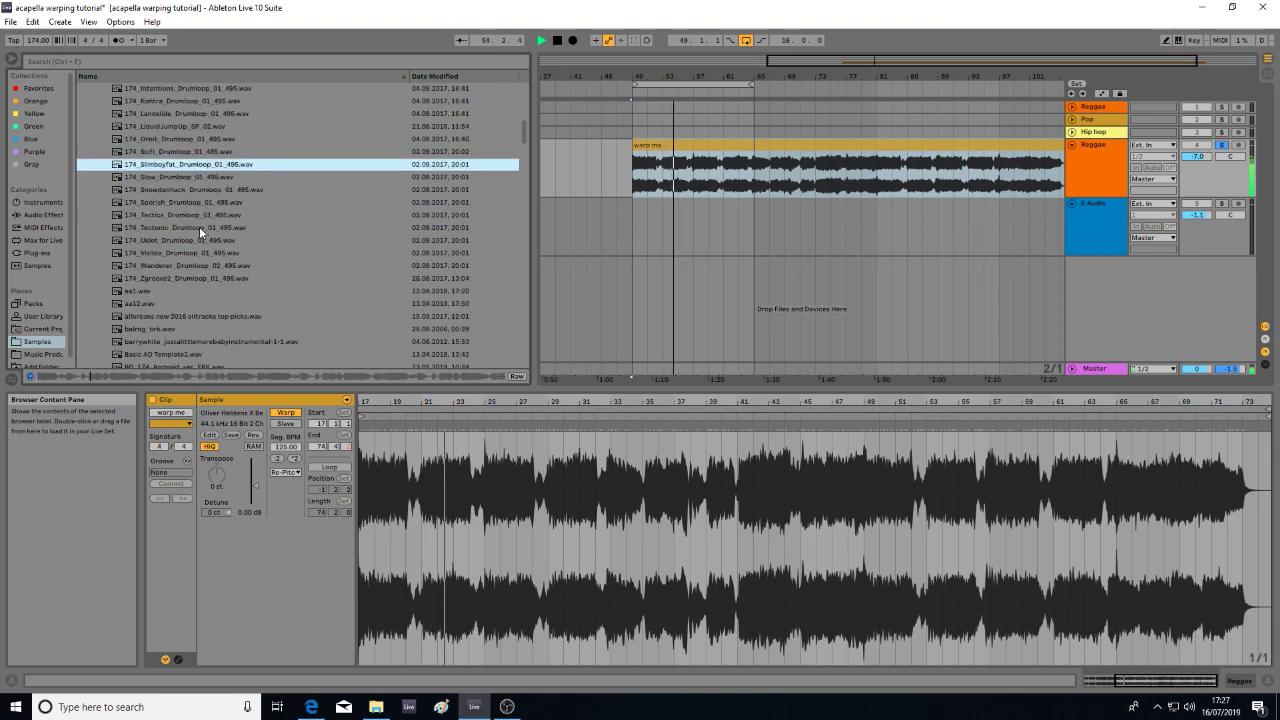
pyautogui.click(199, 226)
pyautogui.scroll(-2, 199, 226)
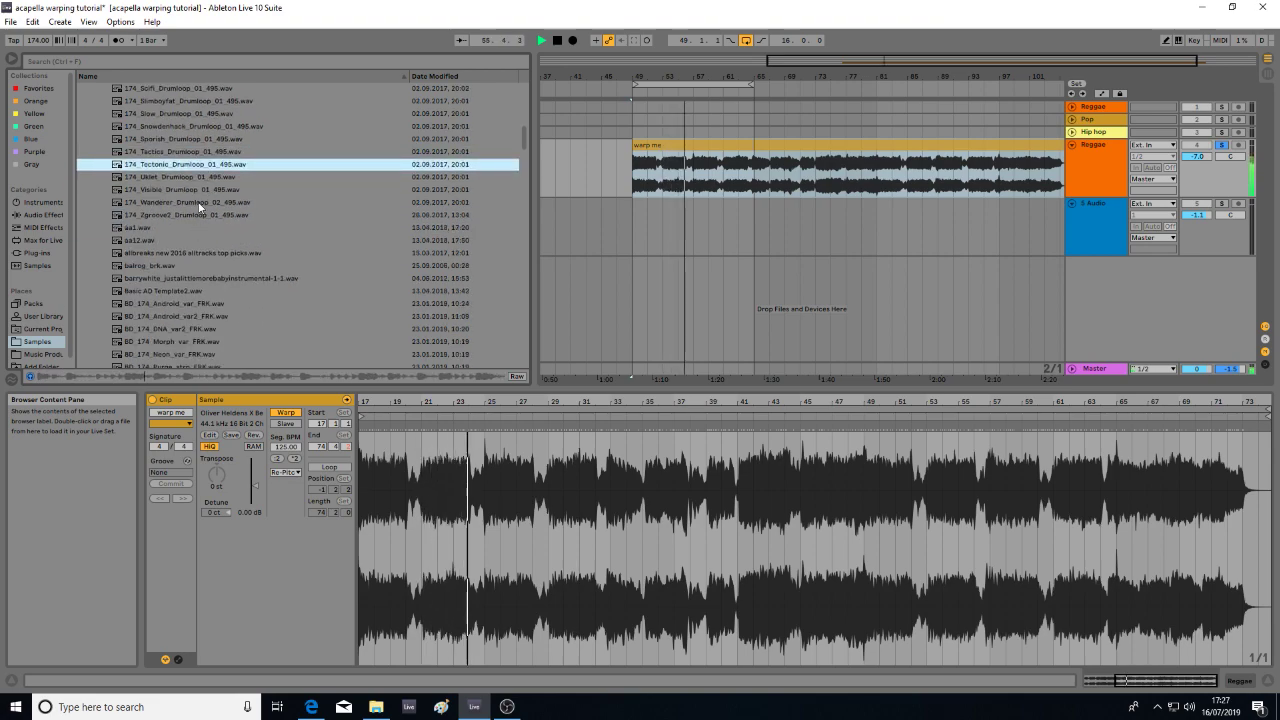
pyautogui.click(199, 204)
pyautogui.scroll(-2, 199, 207)
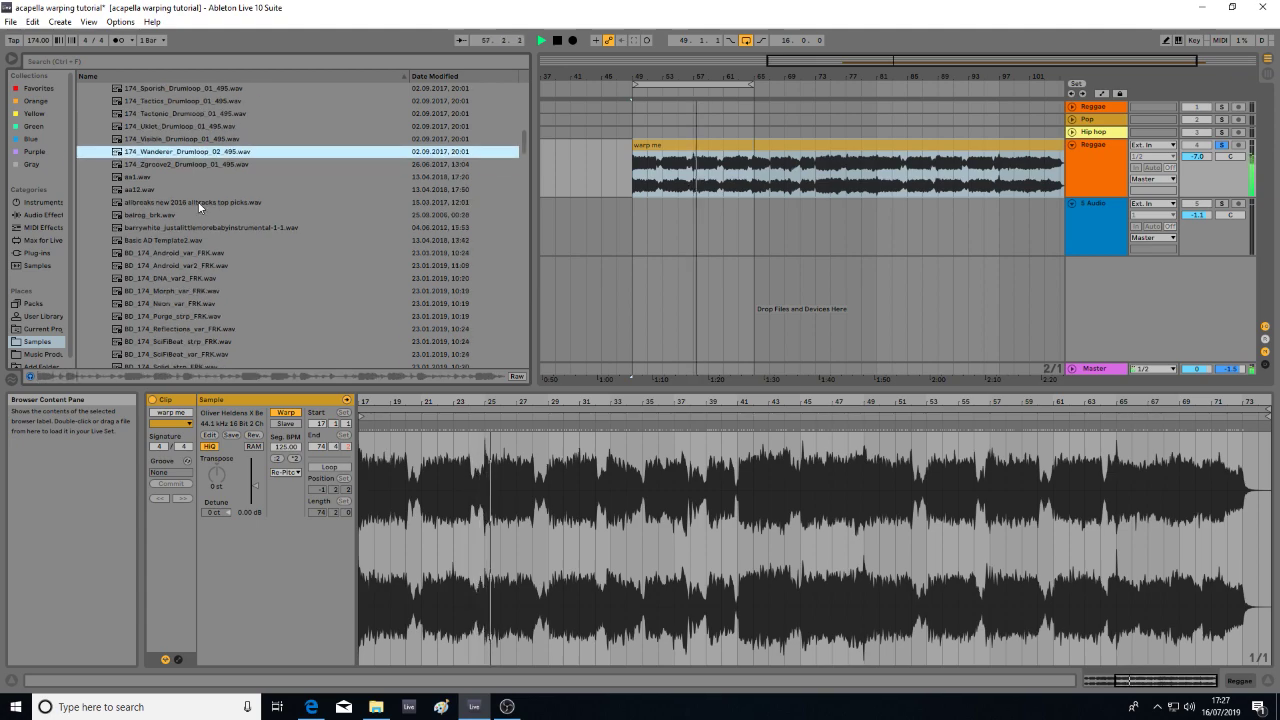
pyautogui.press('space')
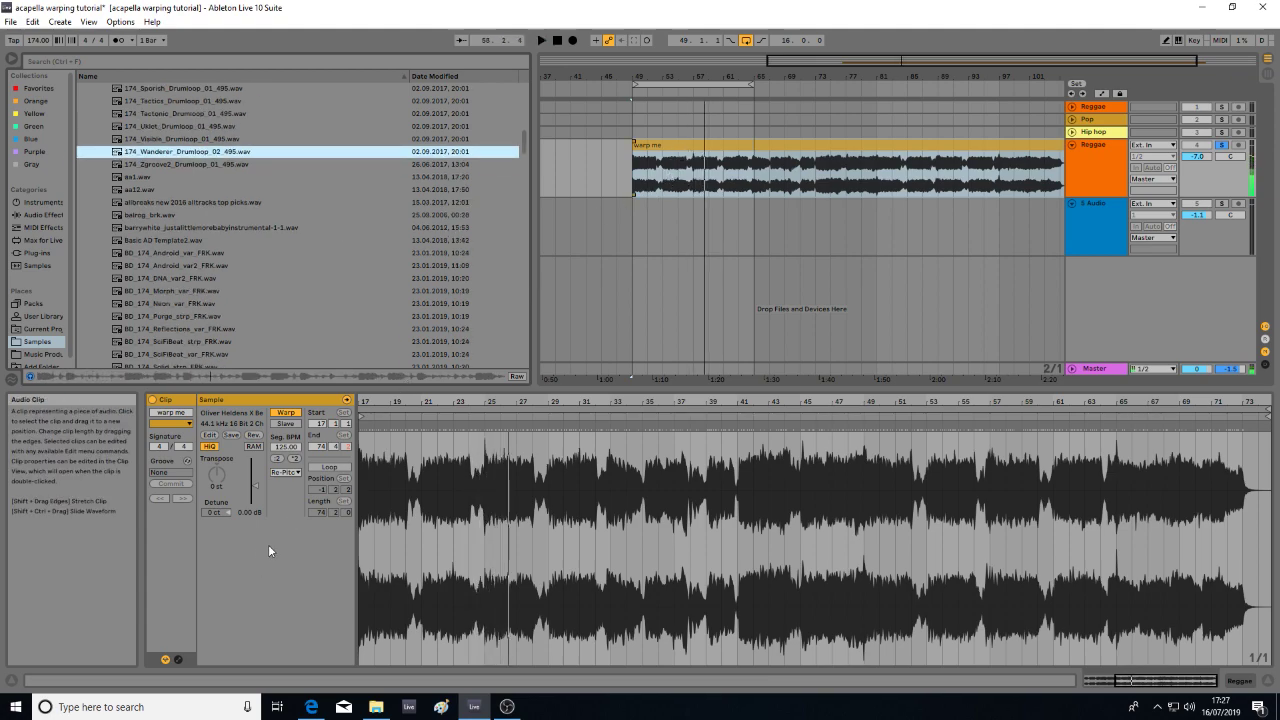
# - Change the clip's warp mode to Complex and play it from bar 49
pyautogui.click(285, 472)
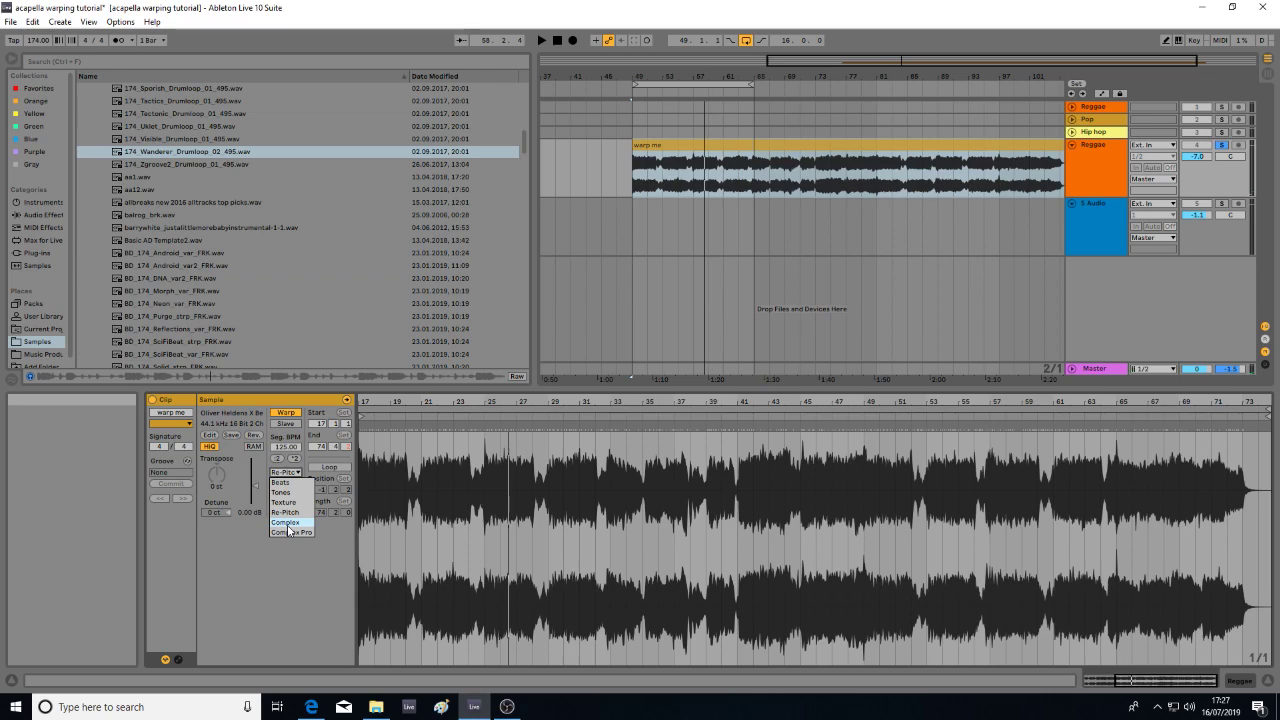
pyautogui.click(286, 523)
pyautogui.press('space')
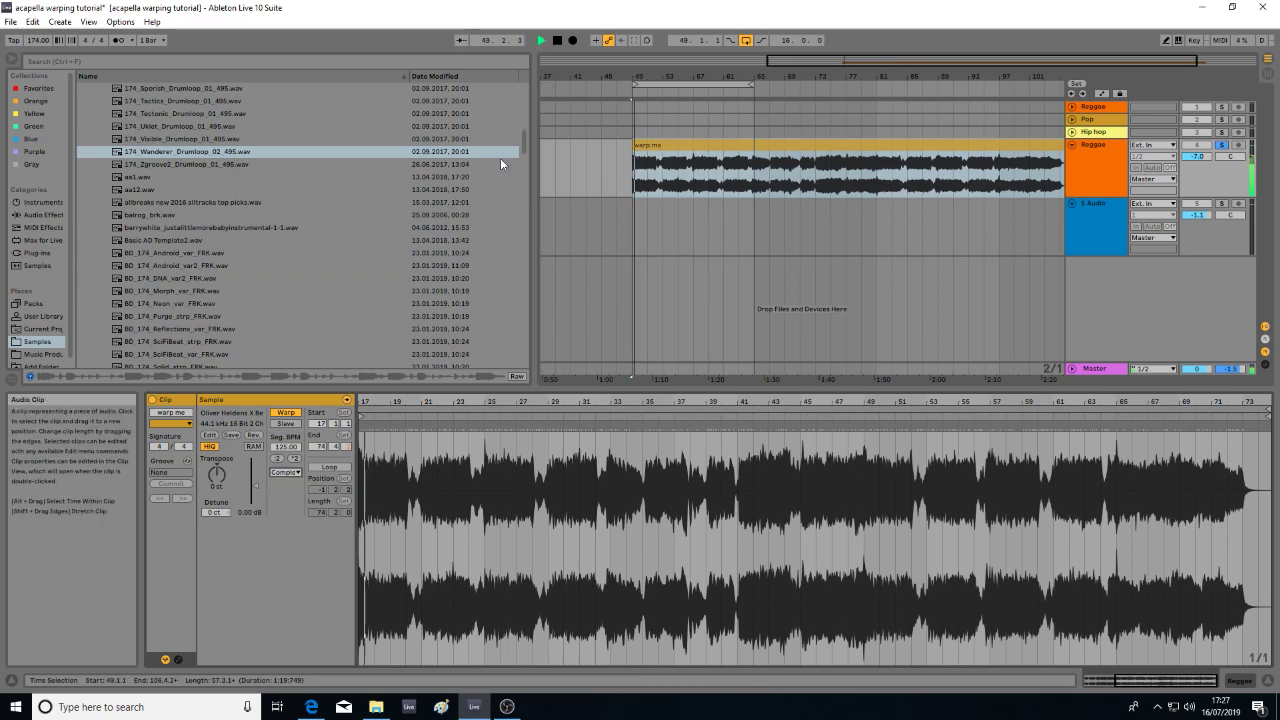
# - Preview the balrog_brk, BD_174_DNA_var2 and BD_174_Purge_strp breaks over the playing clip
pyautogui.click(206, 213)
pyautogui.scroll(-3, 203, 216)
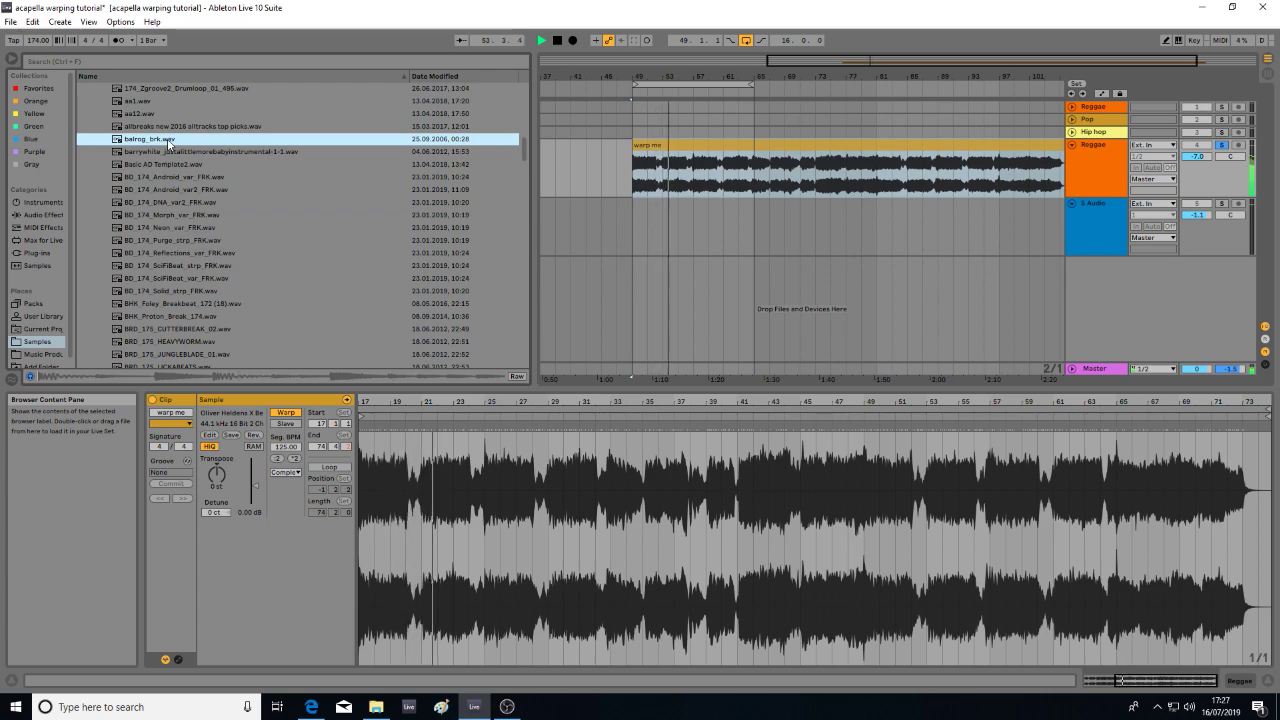
pyautogui.click(189, 203)
pyautogui.scroll(-3, 192, 199)
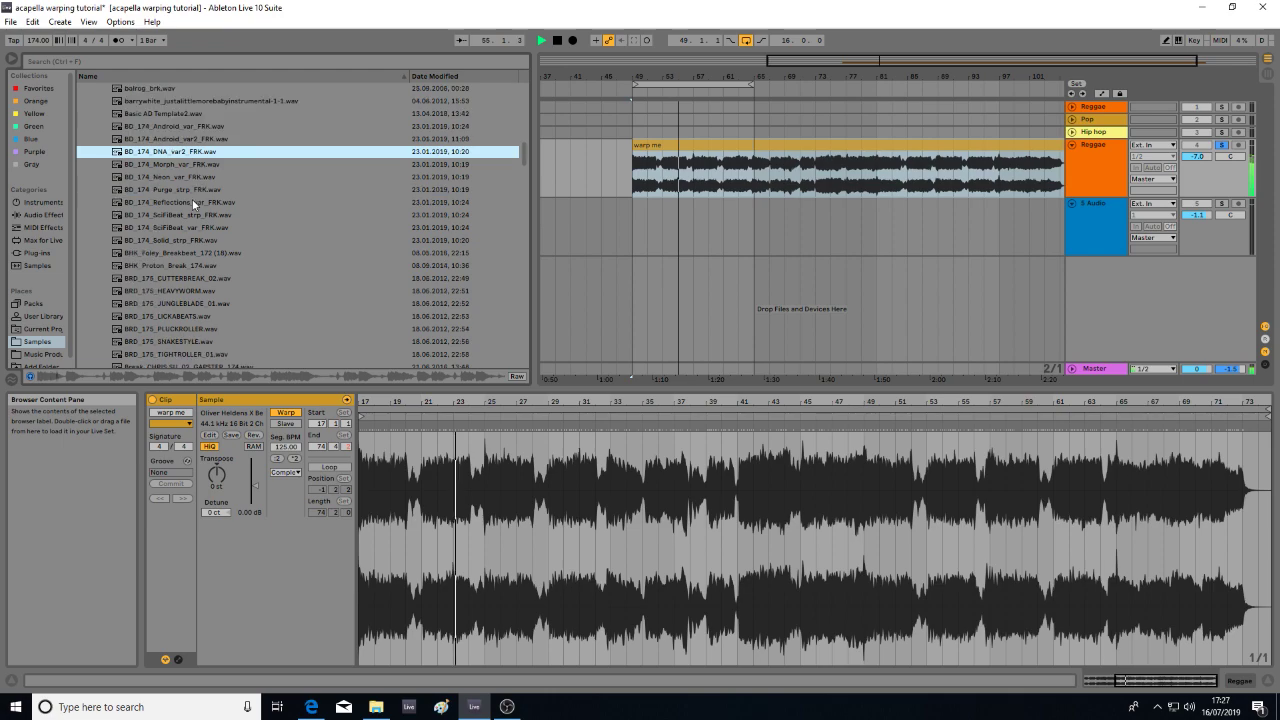
pyautogui.click(191, 178)
pyautogui.scroll(-1, 191, 178)
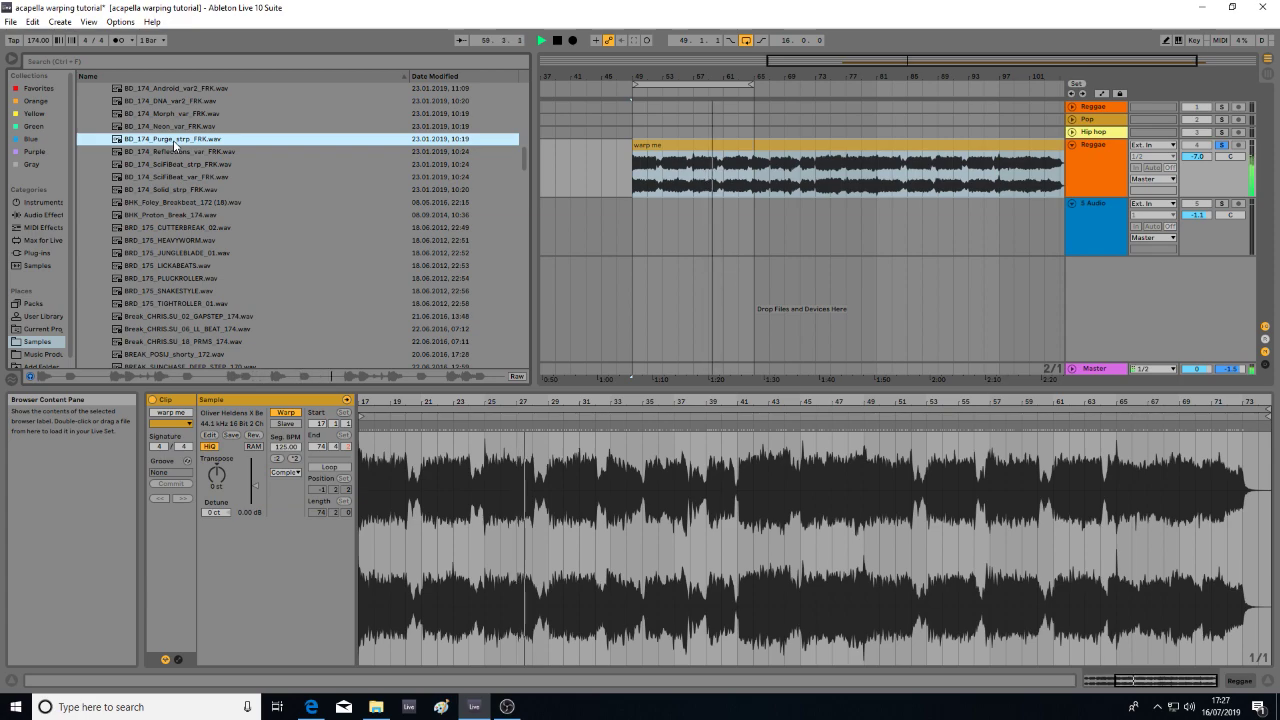
# - Cut the "warp me" clip from the Reggae track in the arrangement
pyautogui.rightClick(797, 148)
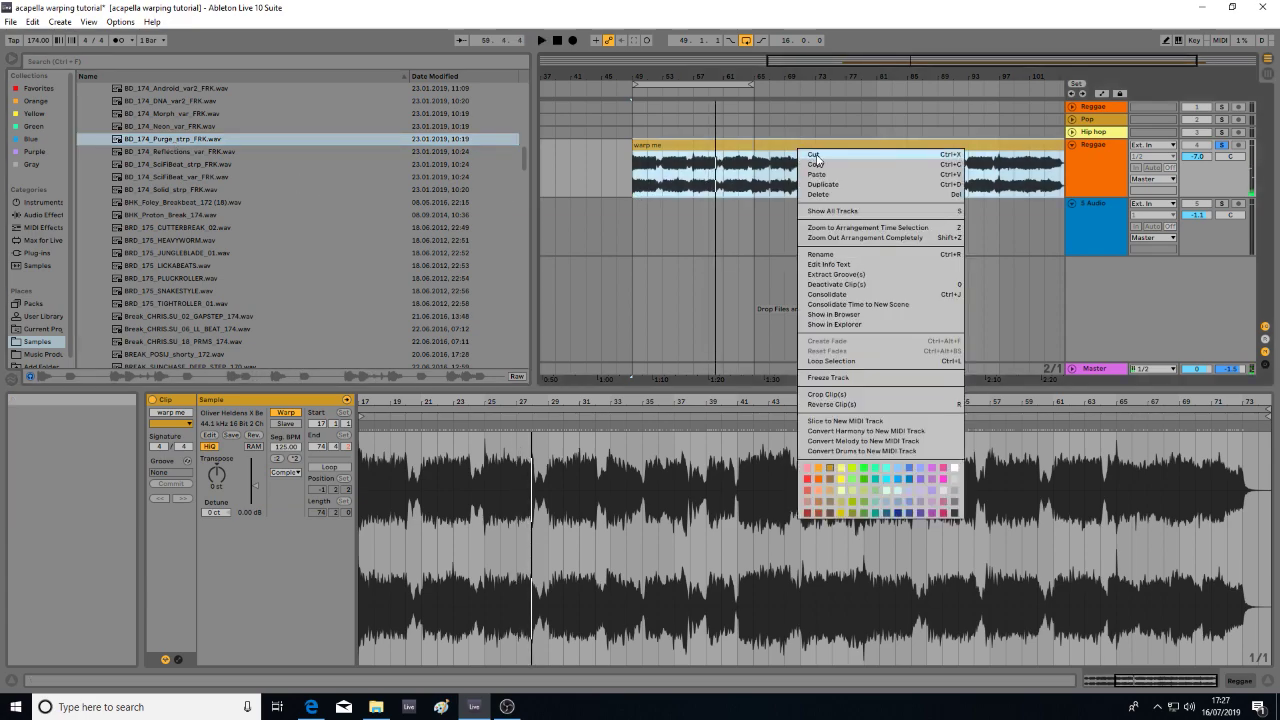
pyautogui.click(814, 155)
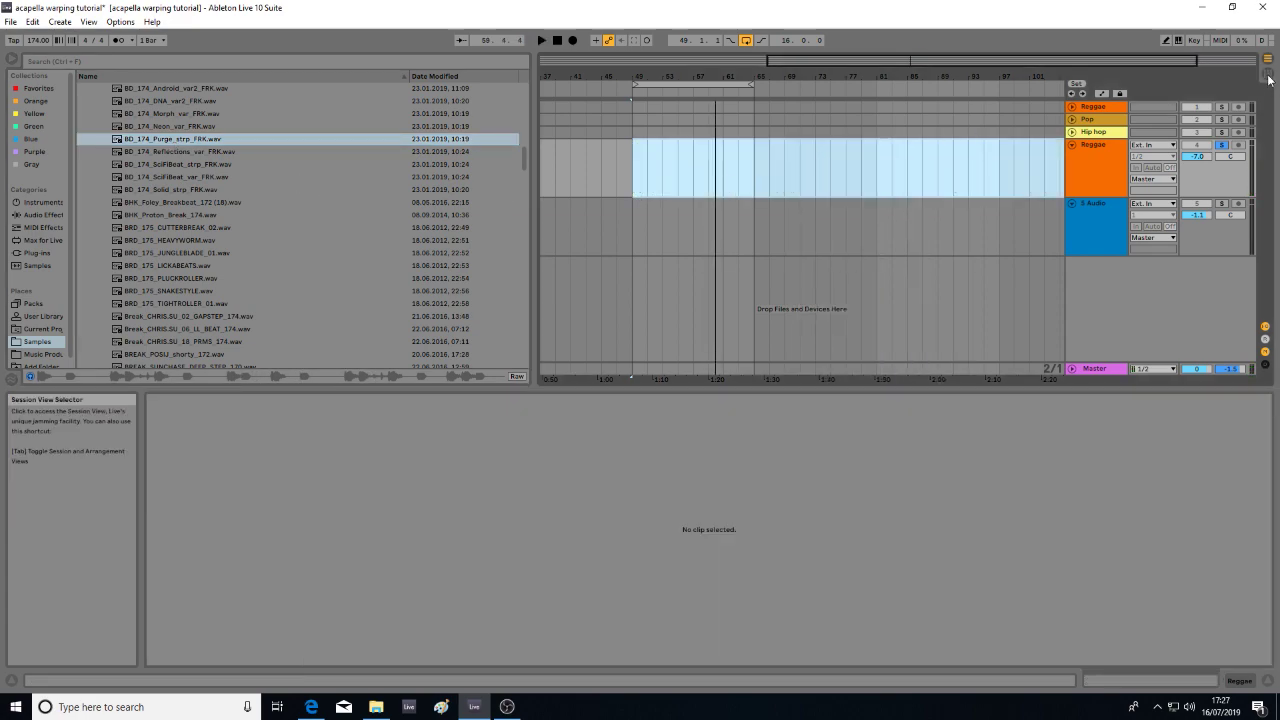
# - Copy the Pop track's blue "warp me" clip from scene 12 into the arrangement's solo Reggae track at bar 49
pyautogui.press('Tab')
pyautogui.click(772, 201)
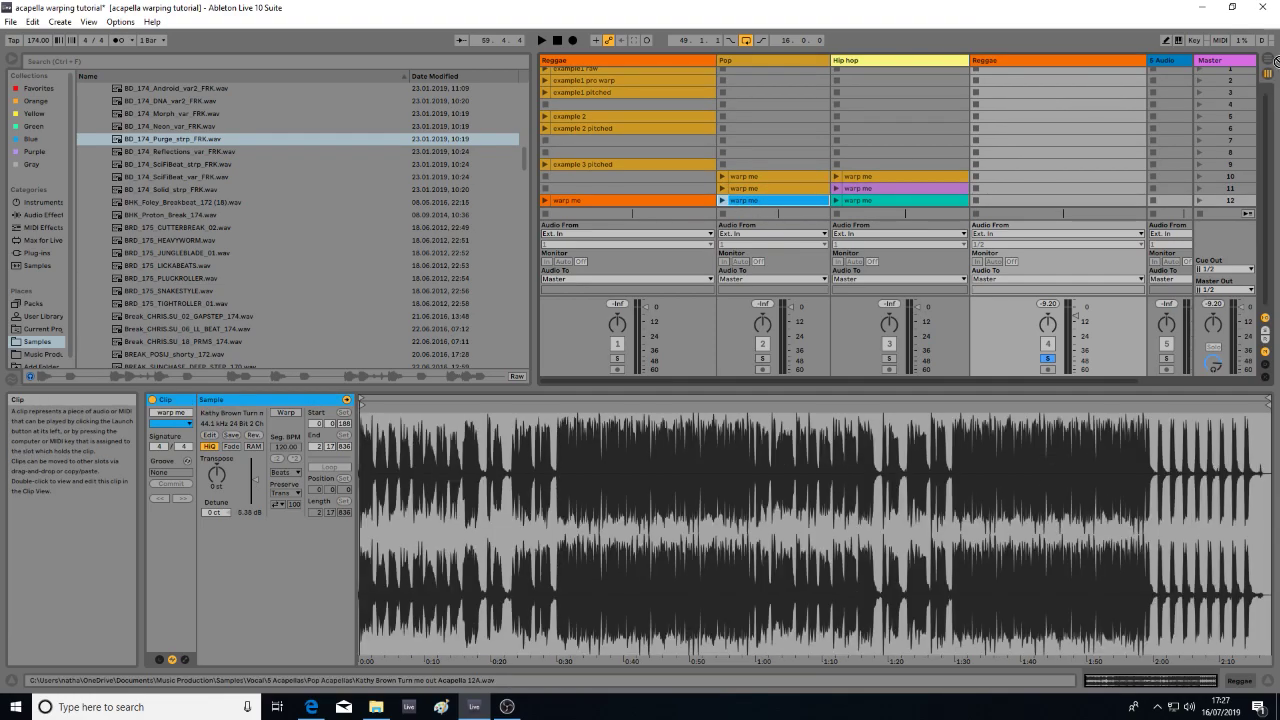
pyautogui.press('Tab')
pyautogui.hotkey('ctrl', 'v')
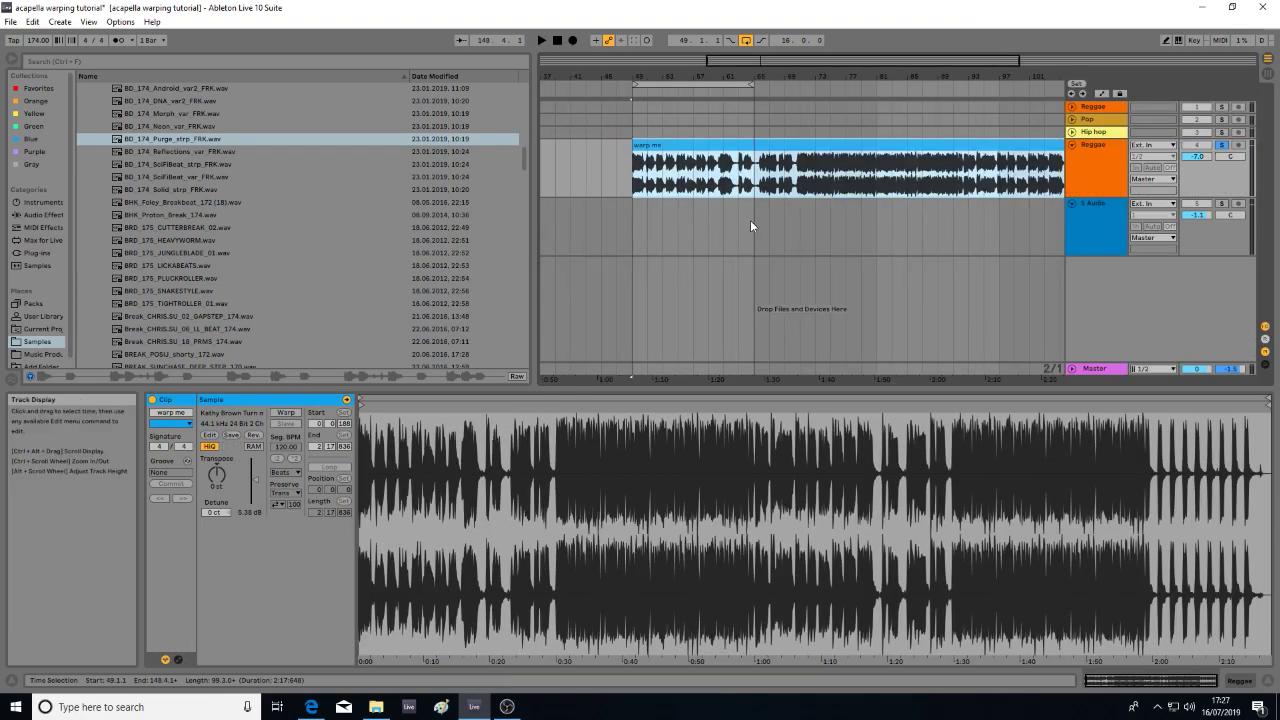
# - Play the pasted clip, shift the arrangement loop to bar 29, and move the clip's start marker to about 0:26
pyautogui.press('space')
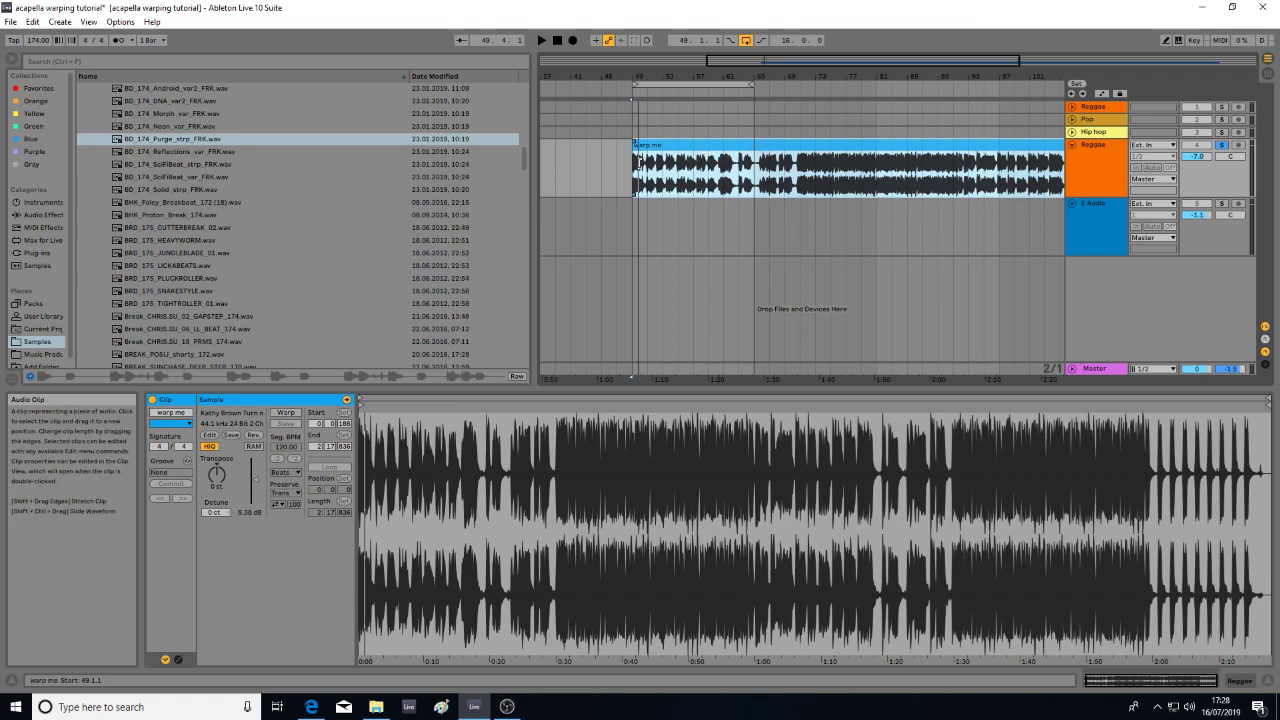
pyautogui.press('space')
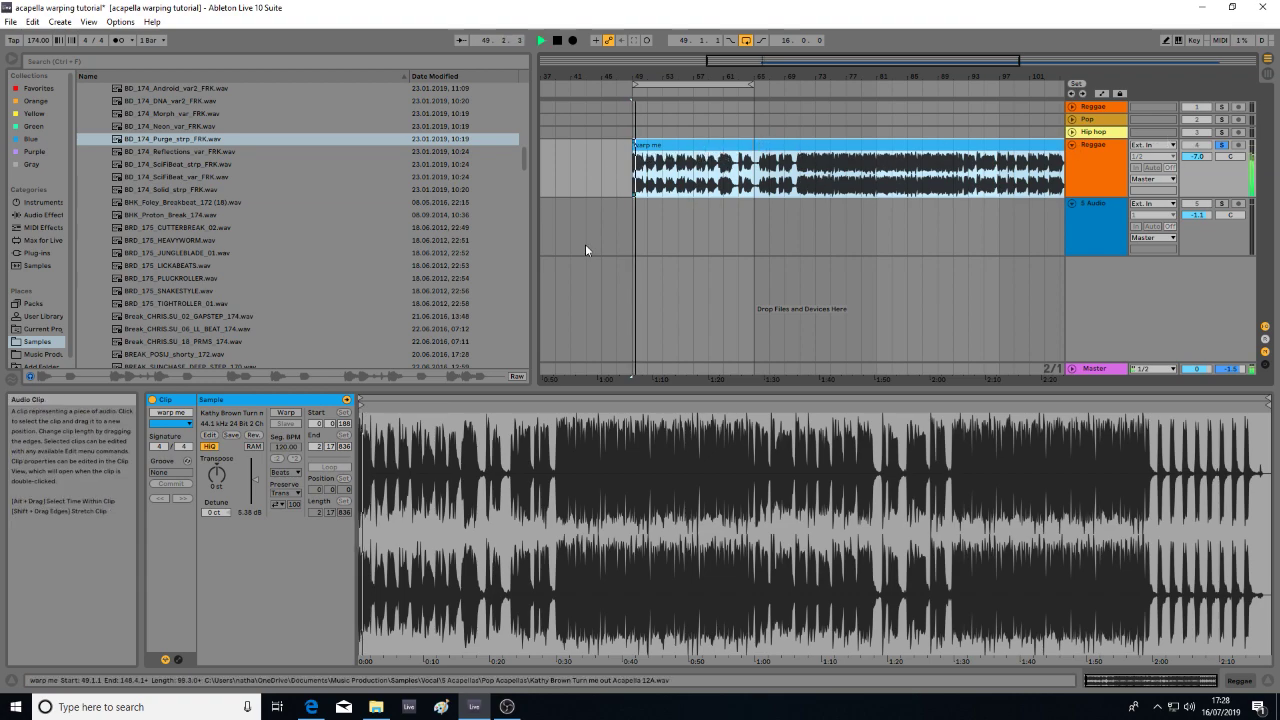
pyautogui.moveTo(381, 462); pyautogui.dragTo(381, 532)
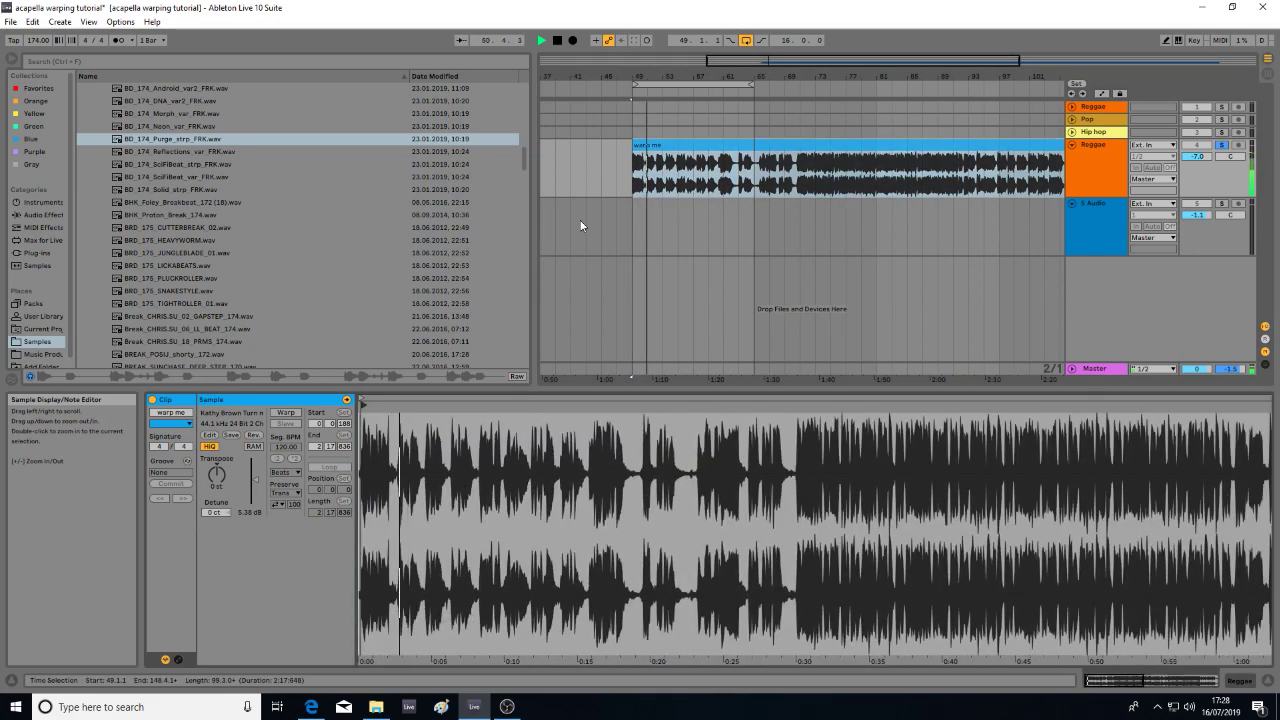
pyautogui.moveTo(727, 84); pyautogui.dragTo(574, 76)
pyautogui.click(732, 148)
pyautogui.moveTo(361, 420)
pyautogui.mouseDown()
pyautogui.moveTo(361, 456)
pyautogui.moveTo(445, 418)
pyautogui.moveTo(621, 440)
pyautogui.mouseUp()
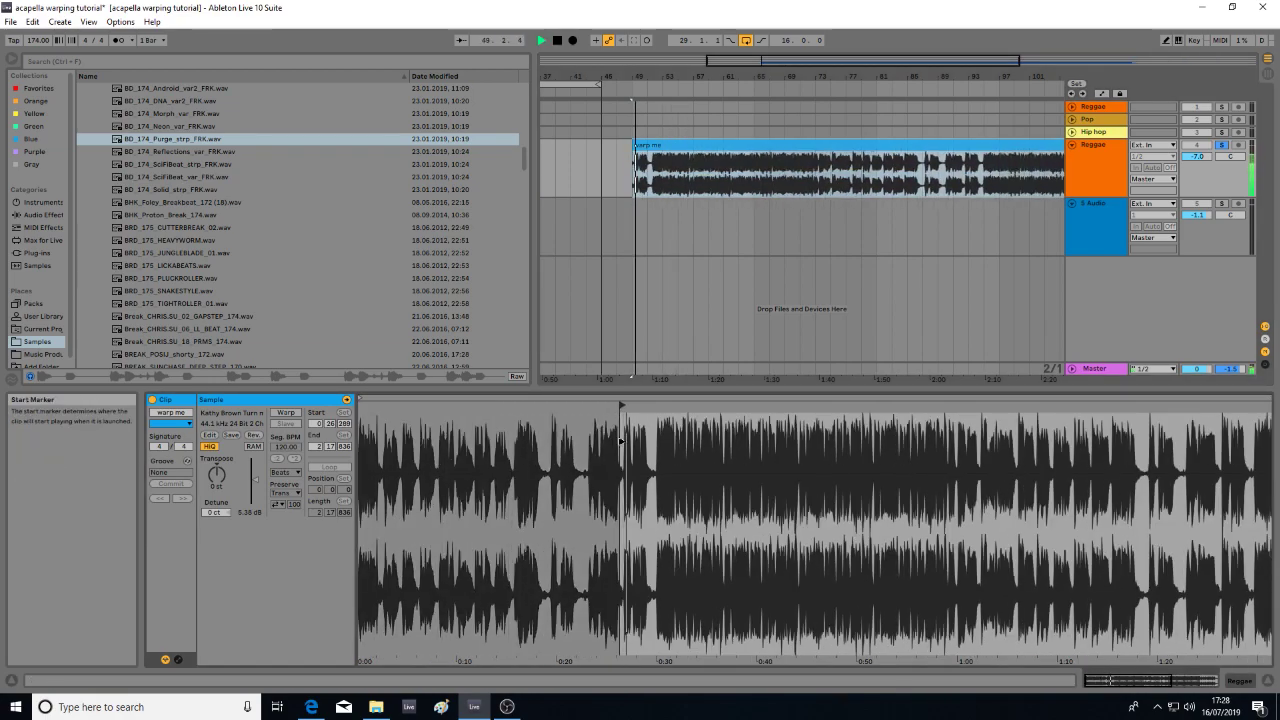
# - Refine the clip's start marker to about 0:30.640 in the zoomed waveform, replaying it to check the entry point
pyautogui.press('space')
pyautogui.moveTo(641, 443)
pyautogui.mouseDown()
pyautogui.moveTo(656, 443)
pyautogui.moveTo(656, 520)
pyautogui.moveTo(571, 522)
pyautogui.moveTo(606, 440)
pyautogui.mouseUp()
pyautogui.press('space')
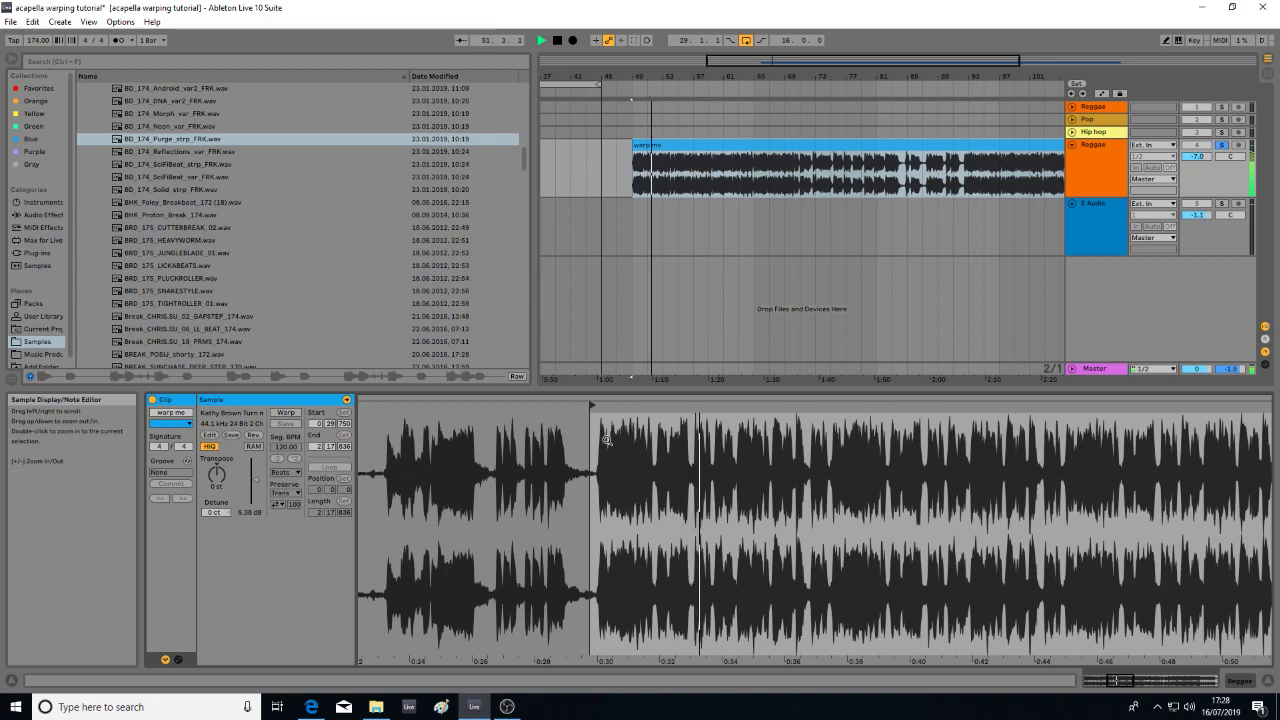
pyautogui.press('space')
pyautogui.press('space')
pyautogui.press('space')
pyautogui.moveTo(596, 446); pyautogui.dragTo(597, 505)
pyautogui.moveTo(586, 420); pyautogui.dragTo(580, 478)
pyautogui.press('space')
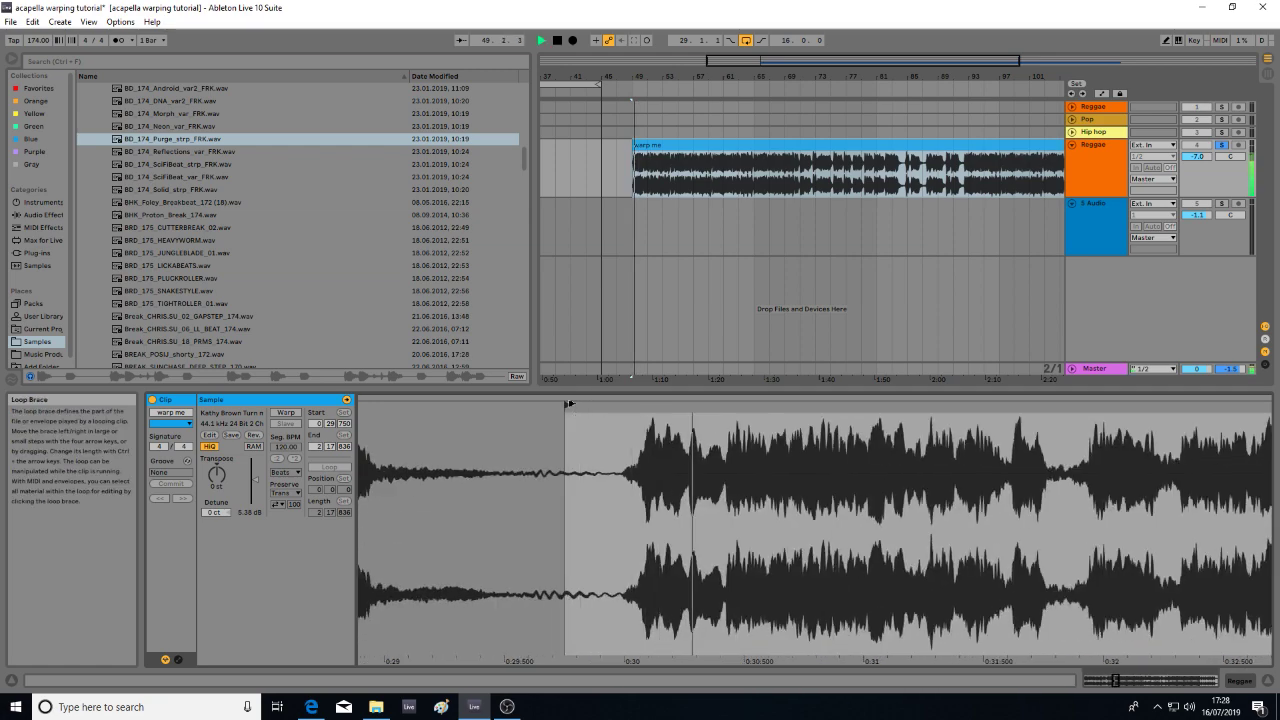
pyautogui.moveTo(567, 403); pyautogui.dragTo(826, 418)
pyautogui.press('space')
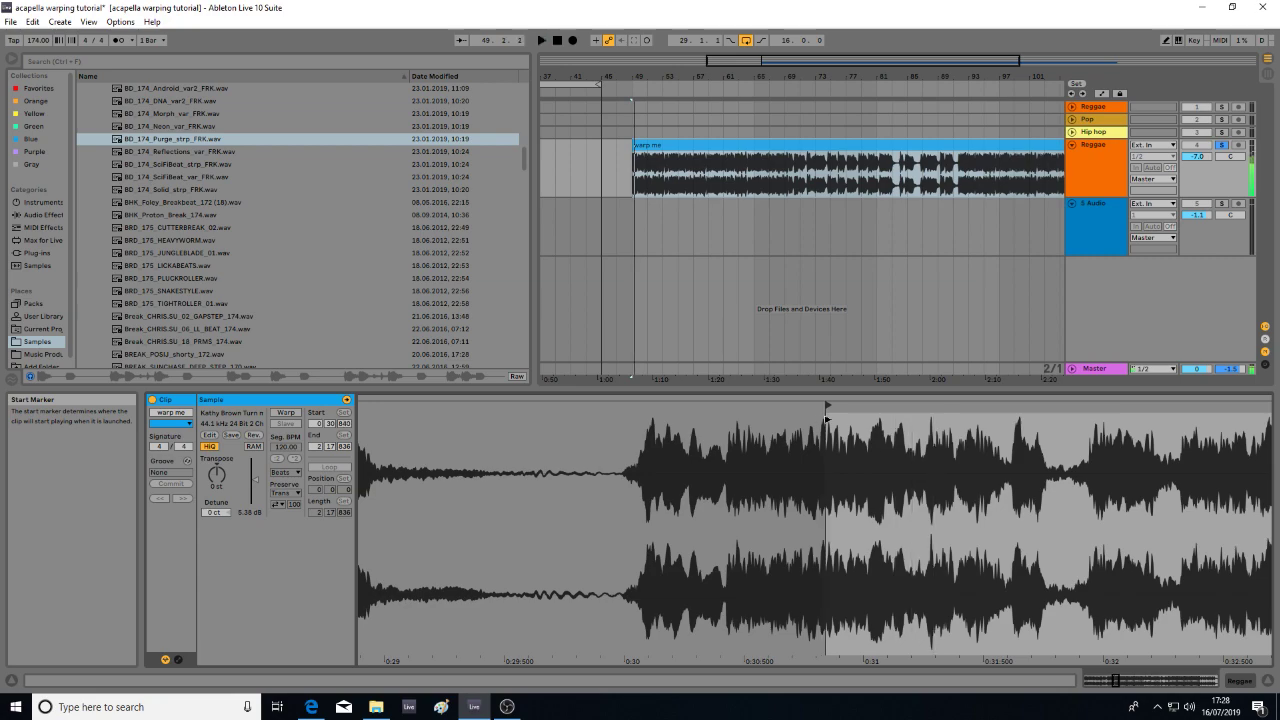
# - Turn on the metronome and lower the project tempo to 132 BPM while the clip plays
pyautogui.click(667, 146)
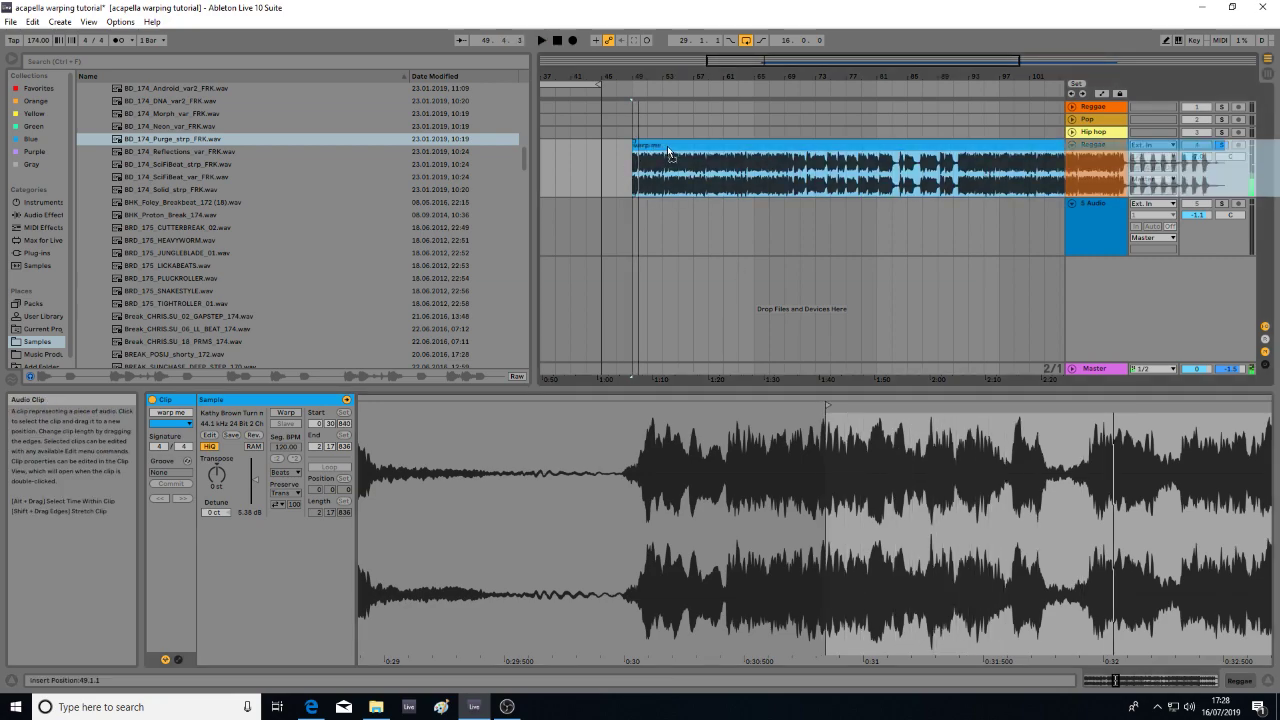
pyautogui.click(120, 41)
pyautogui.press('space')
pyautogui.moveTo(636, 76); pyautogui.dragTo(594, 94)
pyautogui.press('space')
pyautogui.moveTo(38, 41); pyautogui.dragTo(38, 84)
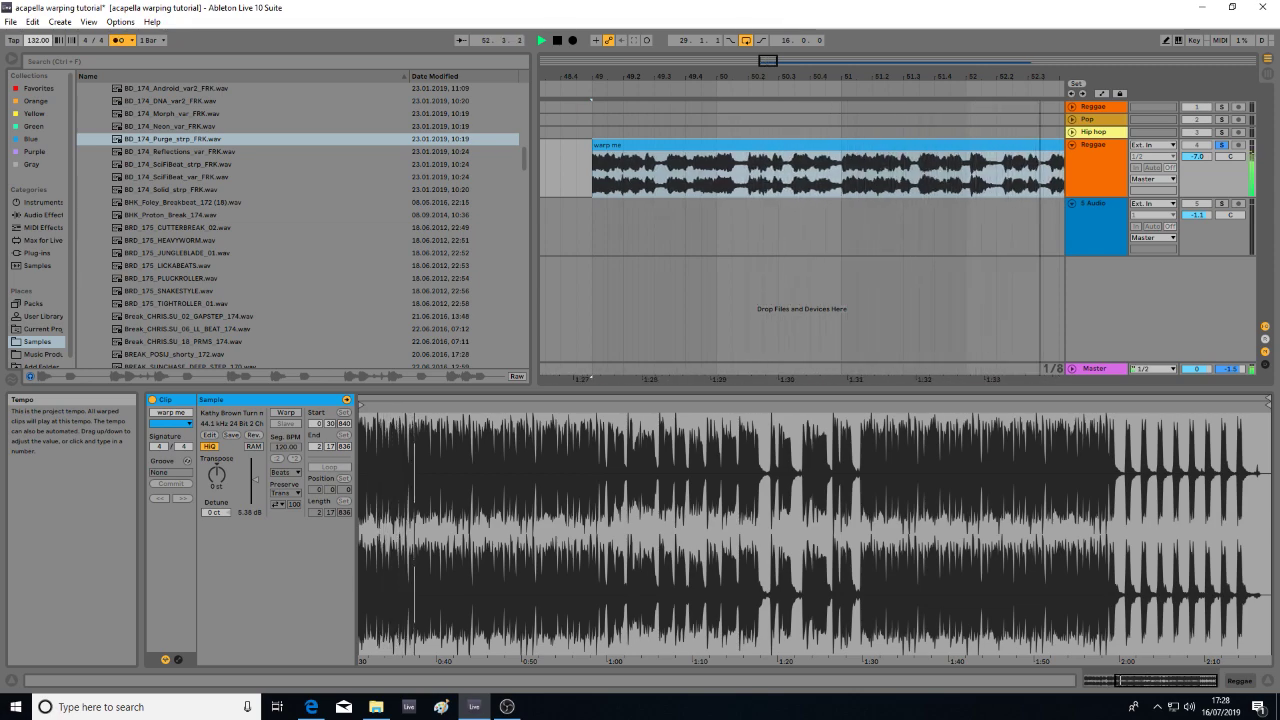
# - Lower the project tempo through 130 to 129 BPM while comparing the vocal with the beat grid
pyautogui.moveTo(38, 84); pyautogui.dragTo(38, 85)
pyautogui.moveTo(698, 77); pyautogui.dragTo(600, 38)
pyautogui.moveTo(692, 77); pyautogui.dragTo(804, 75)
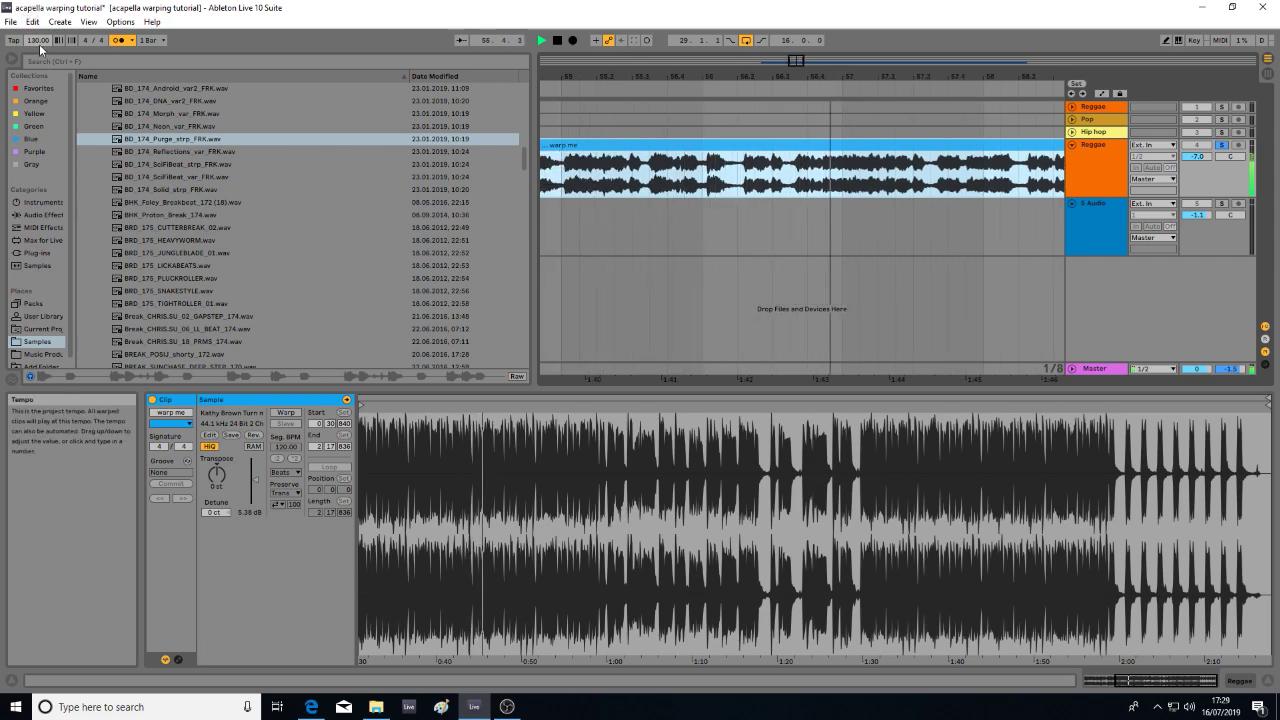
pyautogui.moveTo(38, 40); pyautogui.dragTo(38, 44)
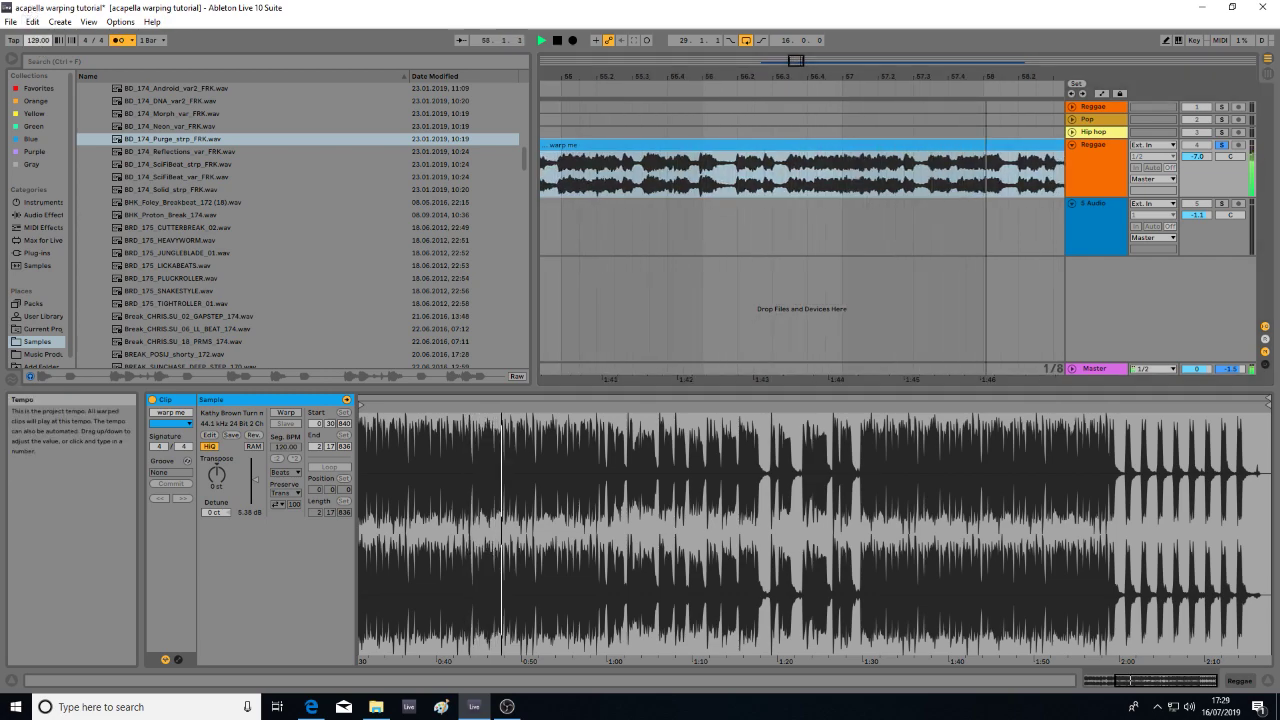
# - Enlarge the Reggae track's height and compare the playing vocal's transients with the grid from bar 60 to bar 66
pyautogui.moveTo(912, 78); pyautogui.dragTo(643, 42)
pyautogui.moveTo(764, 78); pyautogui.dragTo(622, 97)
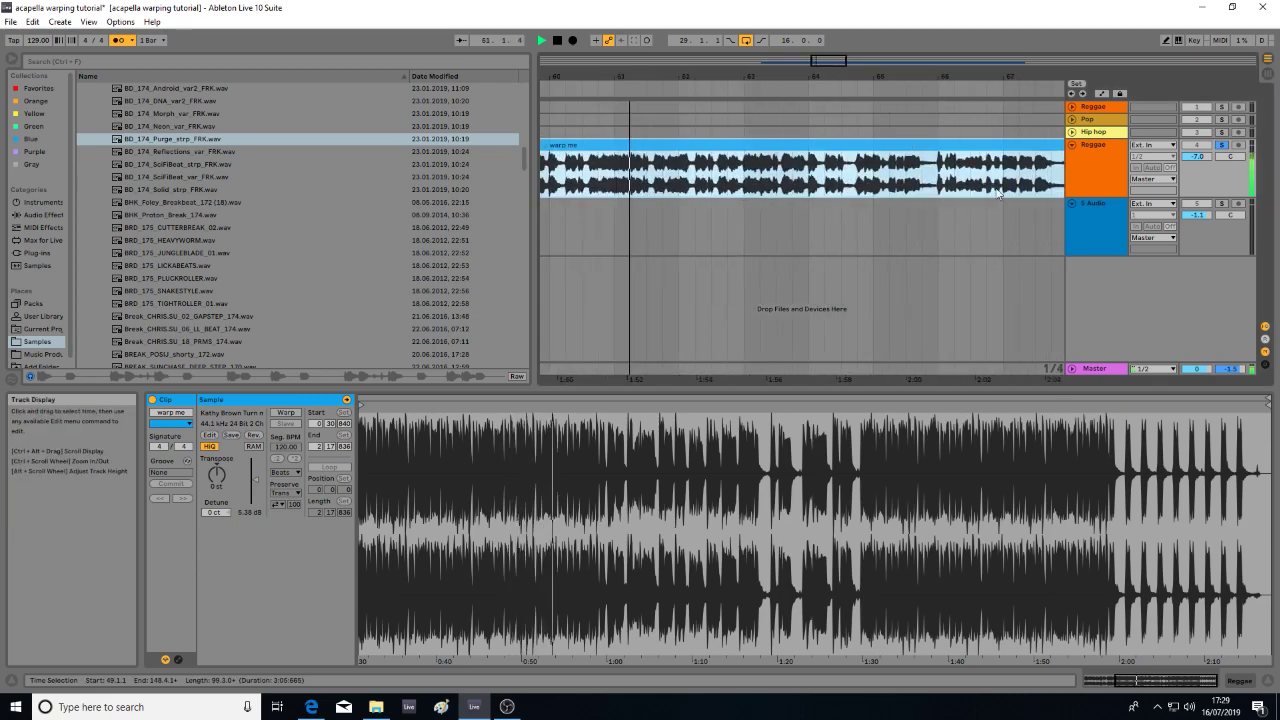
pyautogui.moveTo(1114, 227); pyautogui.dragTo(1114, 277)
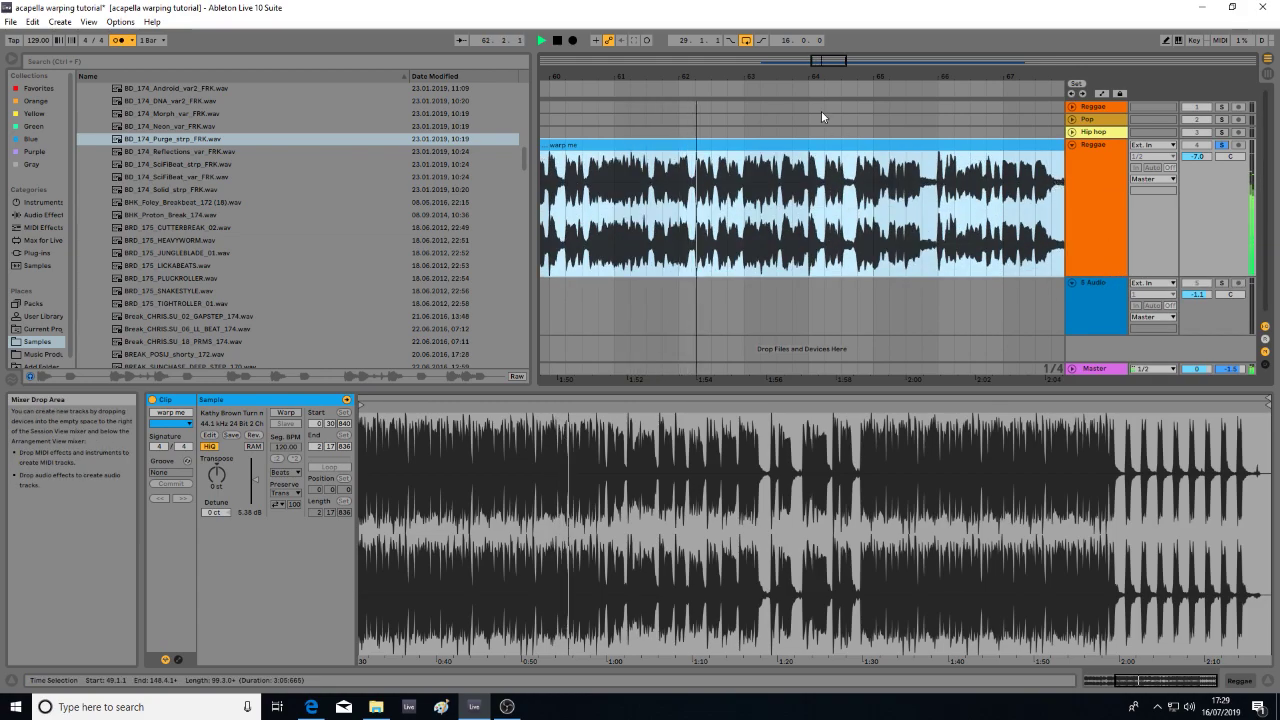
pyautogui.moveTo(744, 76); pyautogui.dragTo(744, 136)
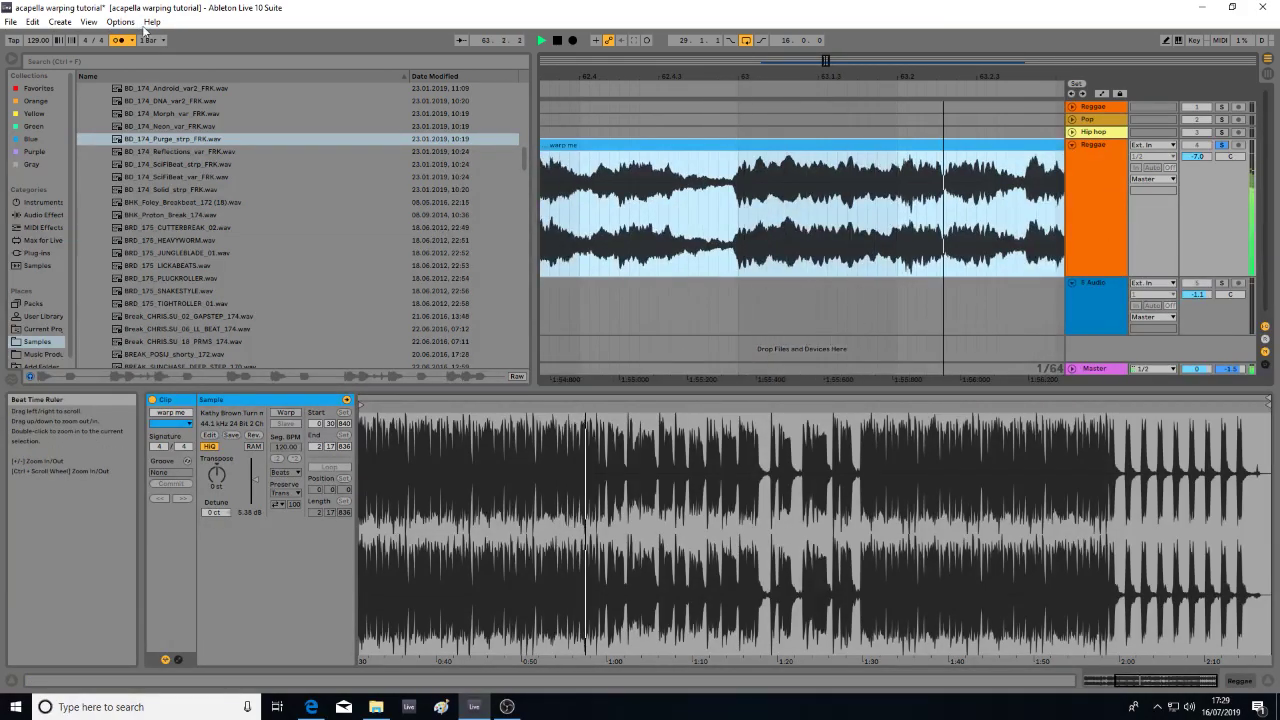
pyautogui.moveTo(657, 78); pyautogui.dragTo(657, 30)
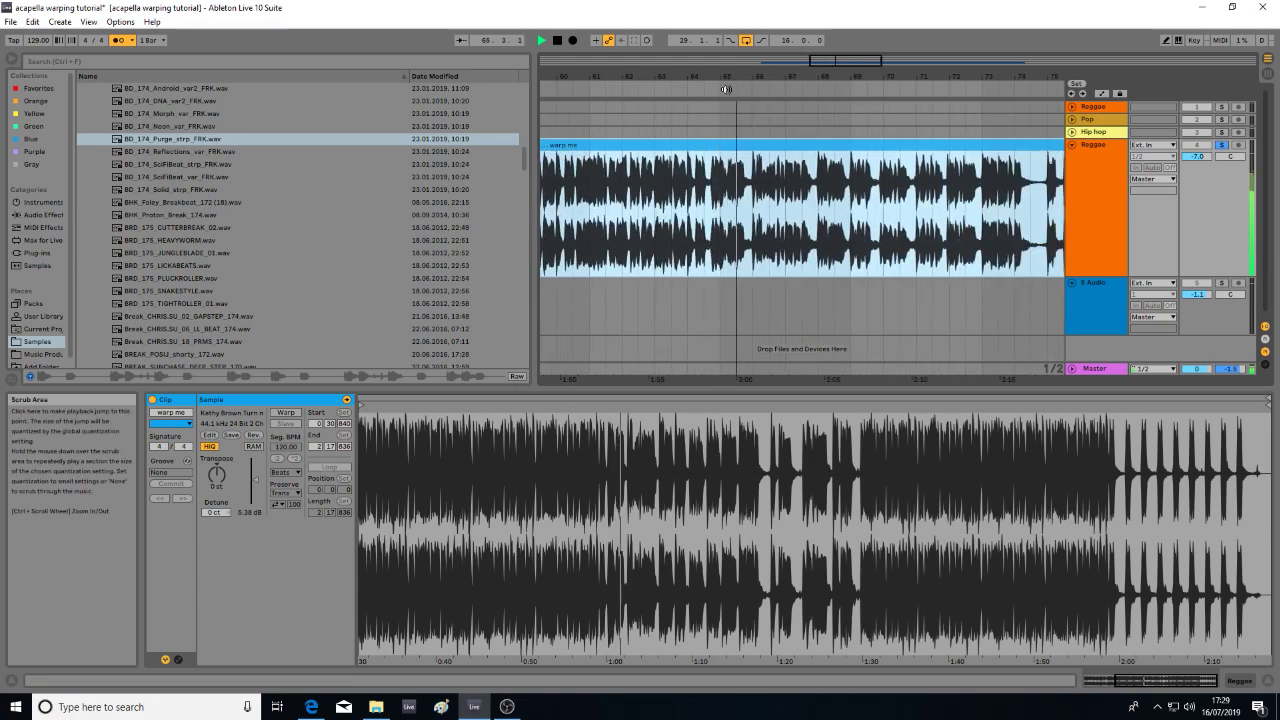
pyautogui.press('space')
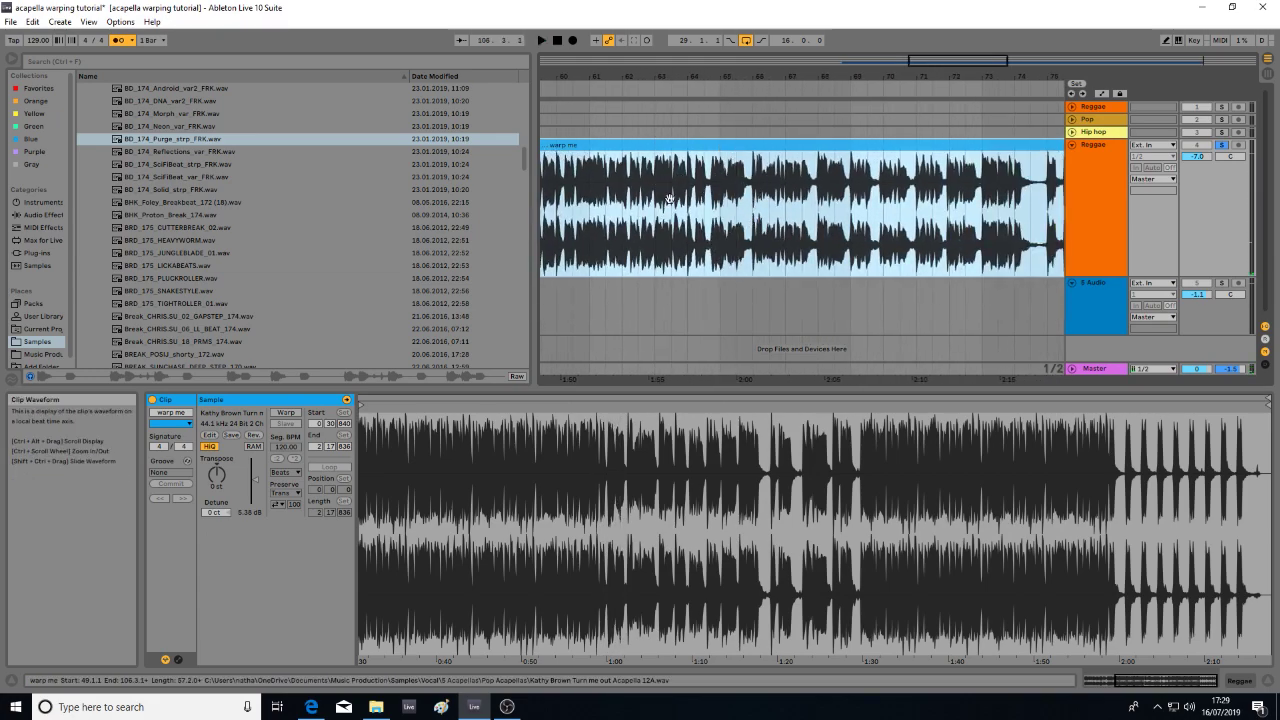
# - Split the "warp me" clip at bar 66 and delete the part before it
pyautogui.click(750, 126)
pyautogui.press('space')
pyautogui.press('space')
pyautogui.click(752, 203)
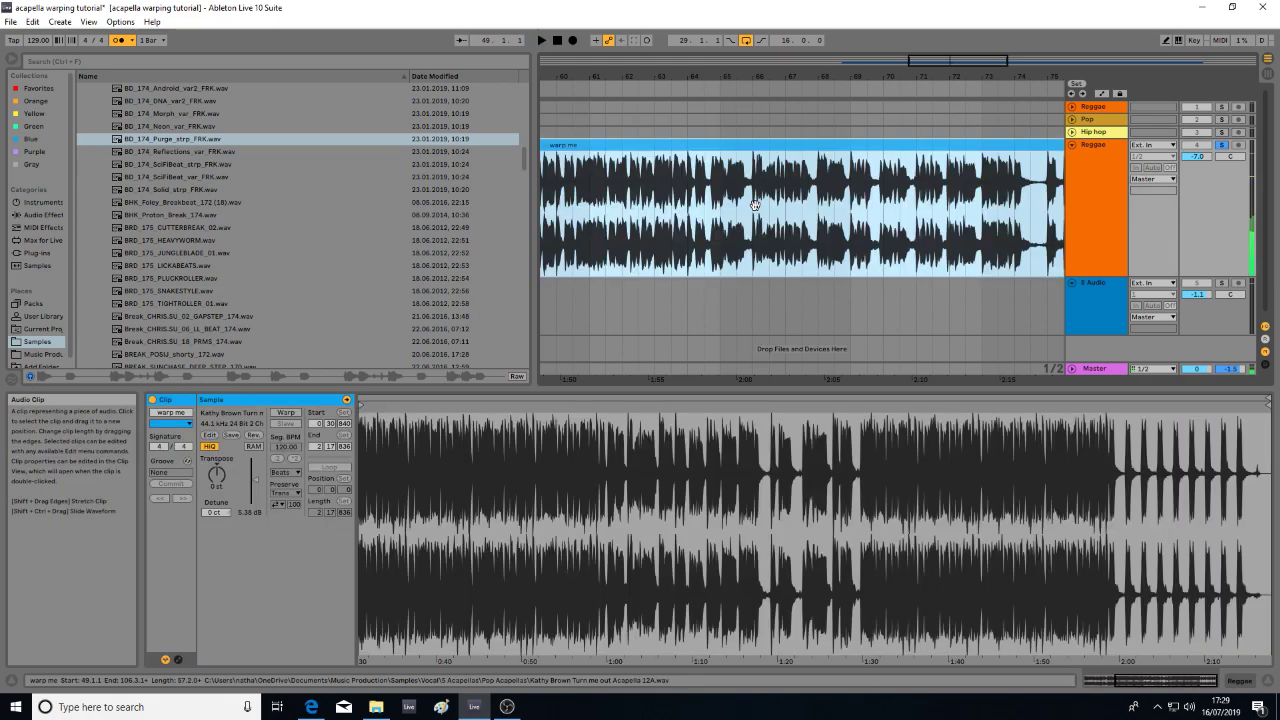
pyautogui.click(750, 274)
pyautogui.press('space')
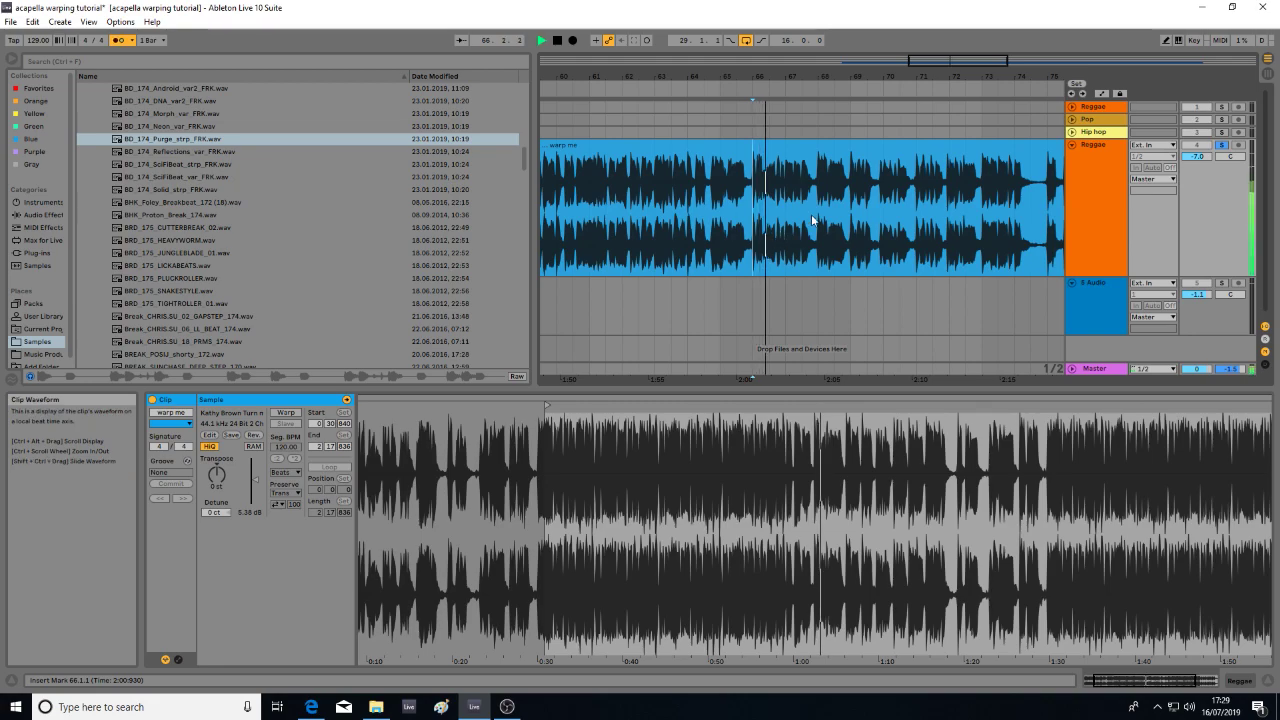
pyautogui.press('space')
pyautogui.hotkey('ctrl', 'e')
pyautogui.click(724, 149)
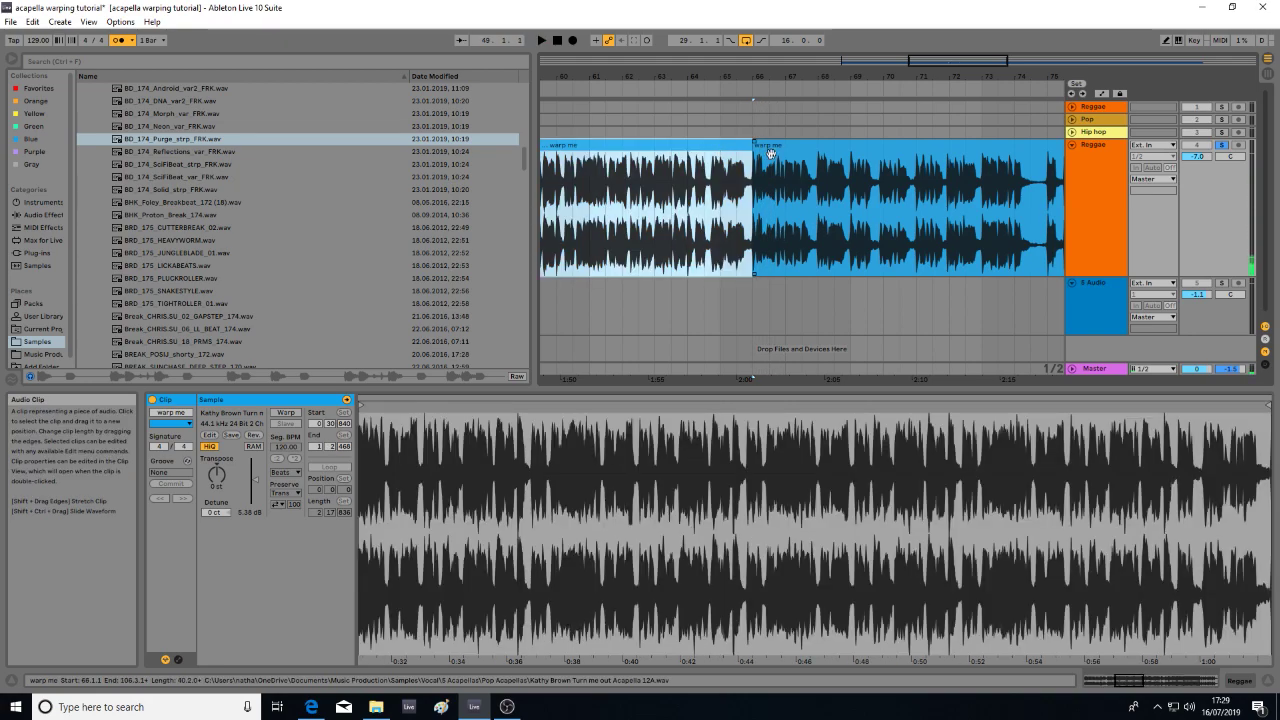
pyautogui.press('Delete')
# - Move the remaining clip's start marker to the vocal onset at about 1:02.44, replaying the entry to check it
pyautogui.click(770, 149)
pyautogui.press('space')
pyautogui.press('space')
pyautogui.press('space')
pyautogui.moveTo(376, 449); pyautogui.dragTo(620, 449)
pyautogui.moveTo(468, 452)
pyautogui.mouseDown()
pyautogui.moveTo(455, 560)
pyautogui.moveTo(606, 560)
pyautogui.mouseUp()
pyautogui.press('space')
pyautogui.press('space')
pyautogui.moveTo(575, 405); pyautogui.dragTo(504, 405)
pyautogui.press('space')
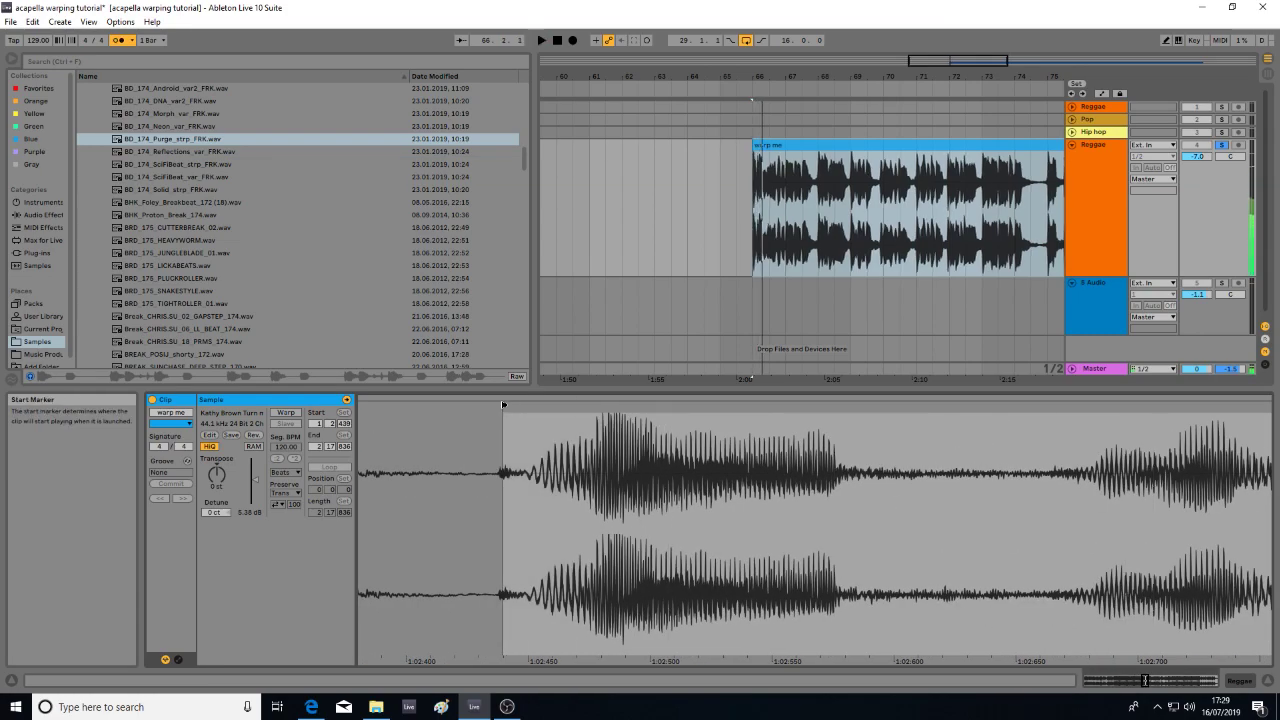
# - Play the middle of the trimmed clip against the metronome and set the project tempo to 128 BPM
pyautogui.press('space')
pyautogui.moveTo(816, 76); pyautogui.dragTo(940, 38)
pyautogui.click(946, 213)
pyautogui.press('space')
pyautogui.press('space')
pyautogui.click(41, 42)
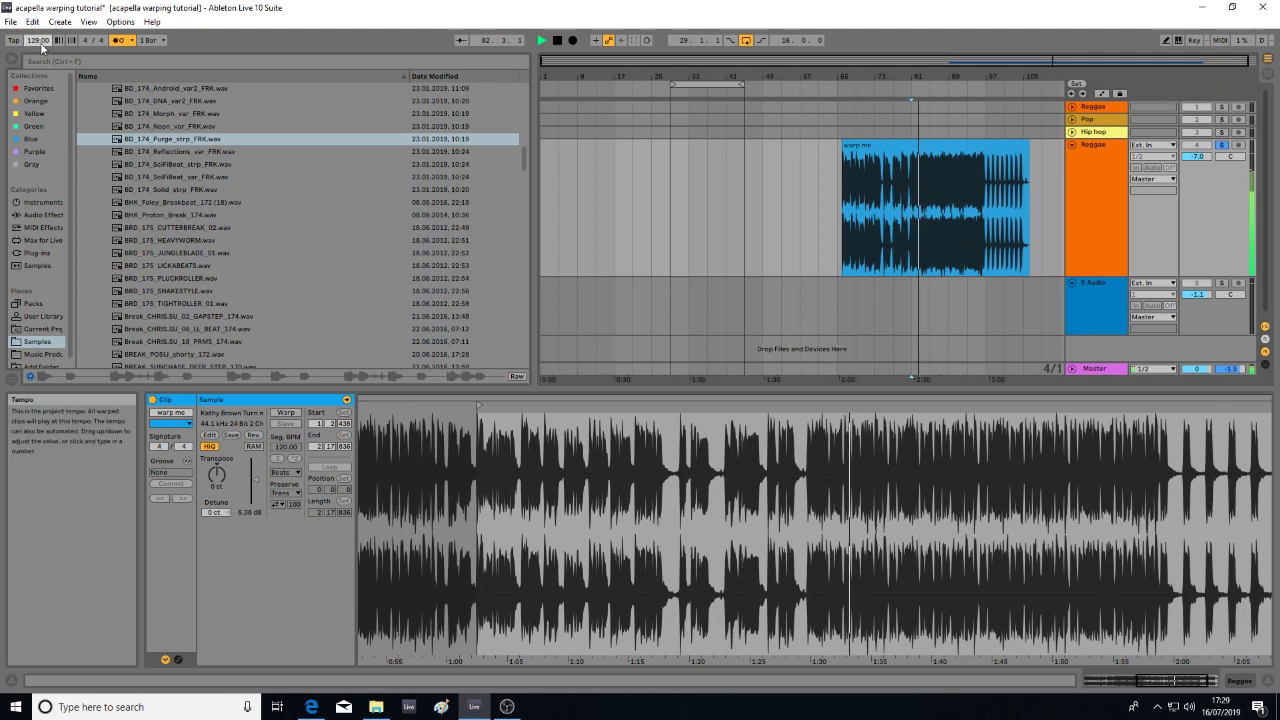
pyautogui.write('128')
pyautogui.press('Return')
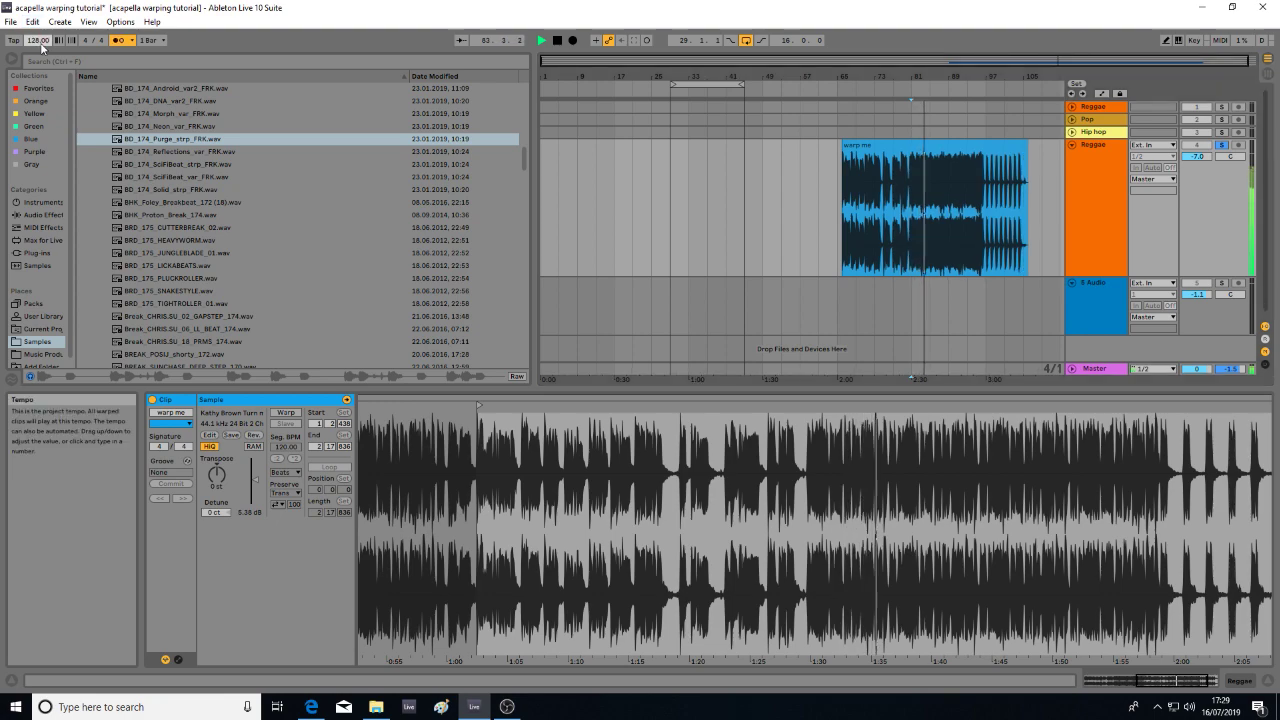
# - Play the clip's closing phrases from bar 97 to check their timing against the metronome and grid
pyautogui.press('space')
pyautogui.moveTo(993, 77); pyautogui.dragTo(988, 150)
pyautogui.click(942, 203)
pyautogui.click(932, 227)
pyautogui.press('space')
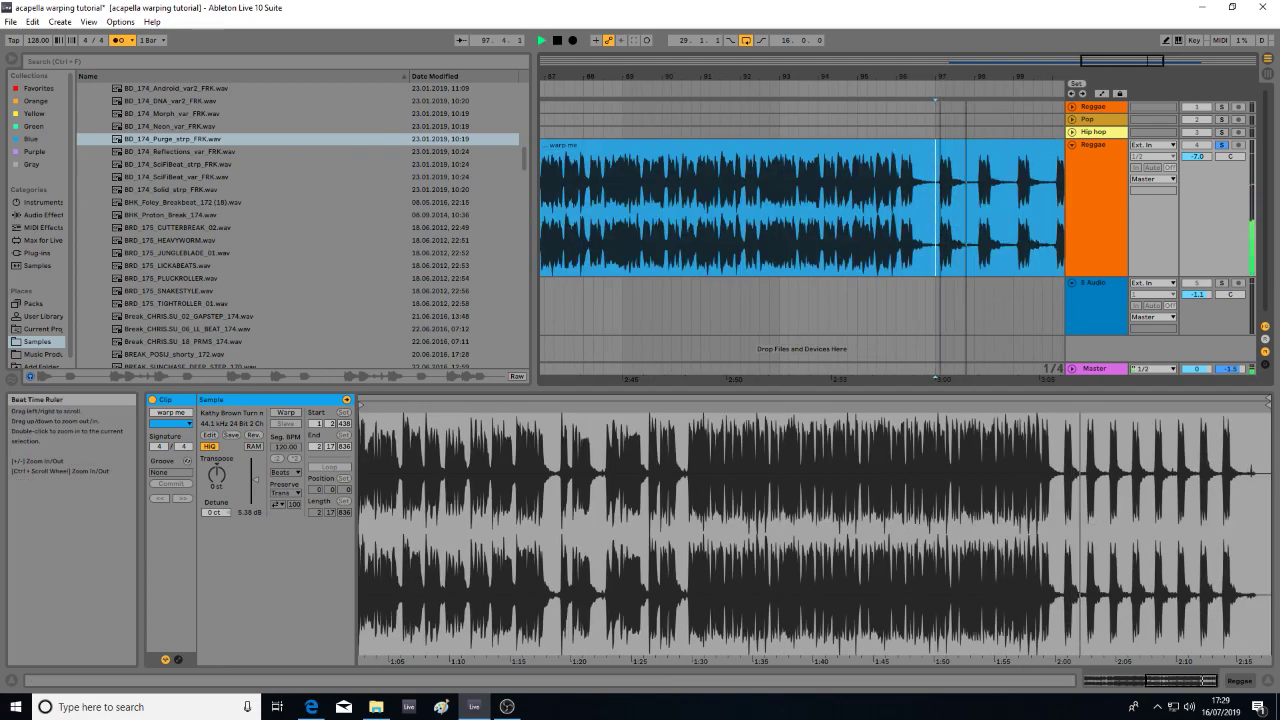
pyautogui.moveTo(951, 77); pyautogui.dragTo(951, 36)
pyautogui.press('space')
# - Play the clip from its start and examine how its transients line up with the grid at bars 71 to 73
pyautogui.click(801, 158)
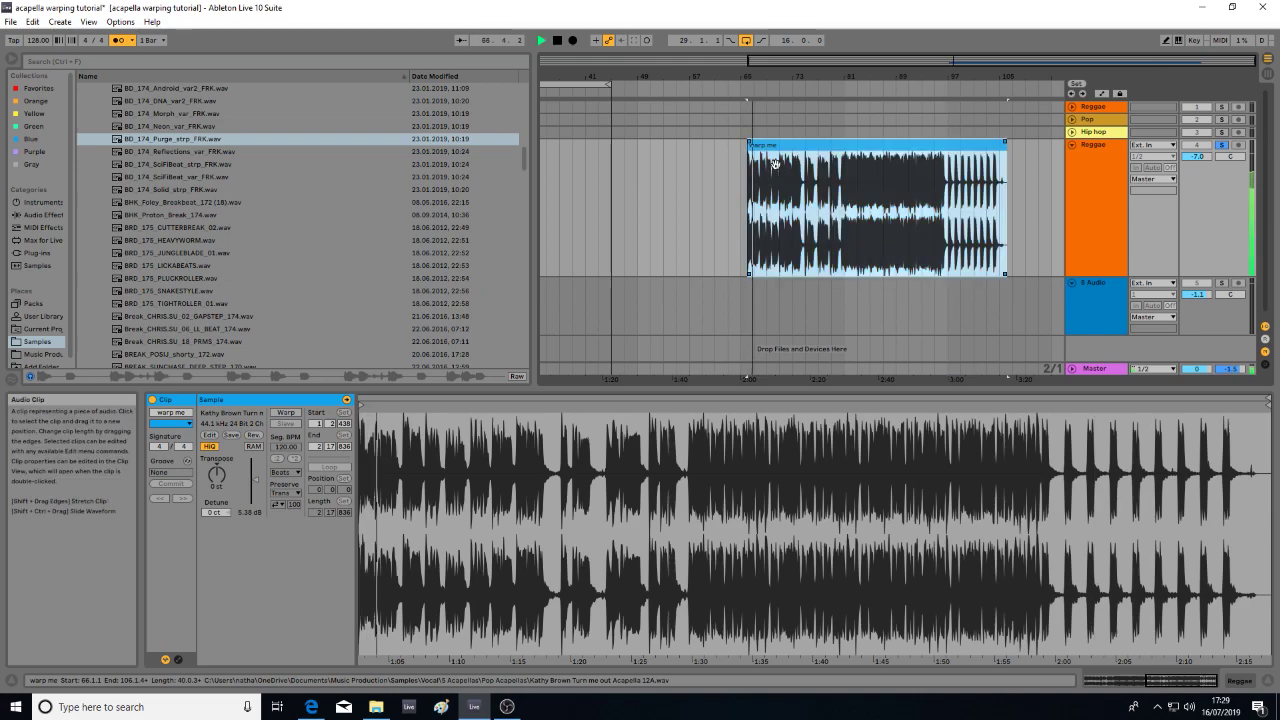
pyautogui.moveTo(771, 77); pyautogui.dragTo(639, 77)
pyautogui.moveTo(727, 77); pyautogui.dragTo(727, 148)
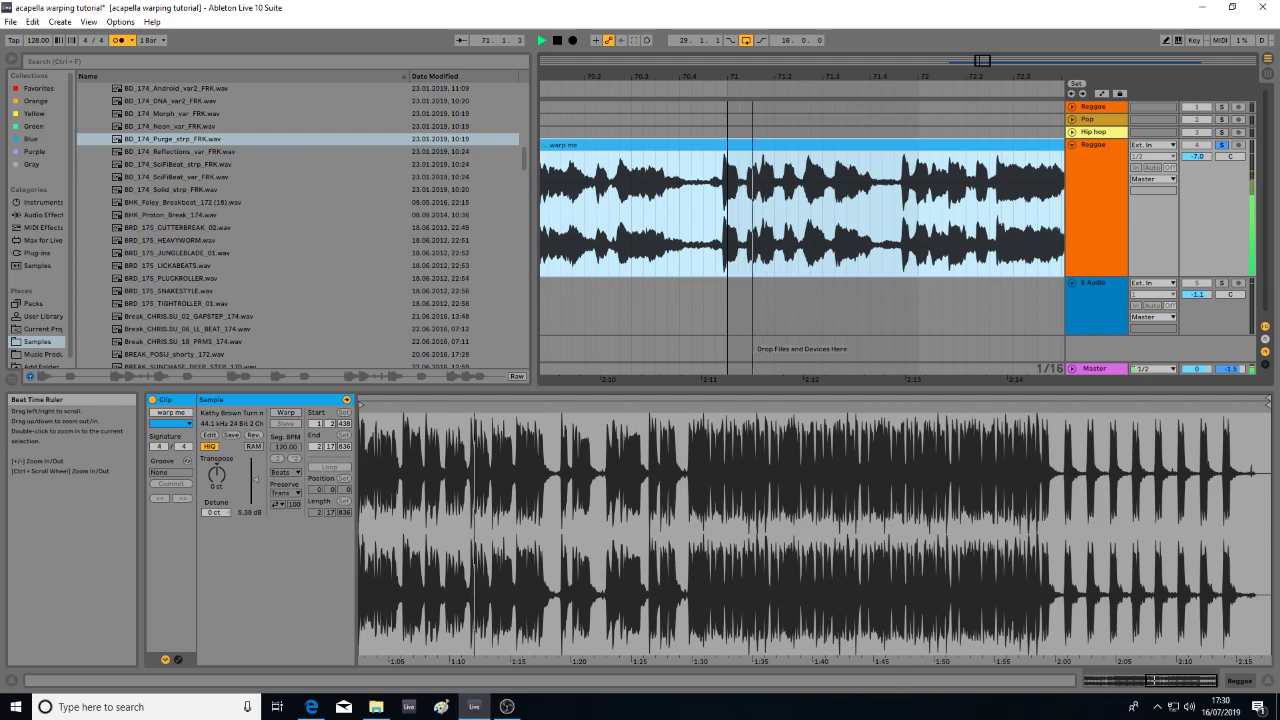
pyautogui.moveTo(727, 148); pyautogui.dragTo(628, 128)
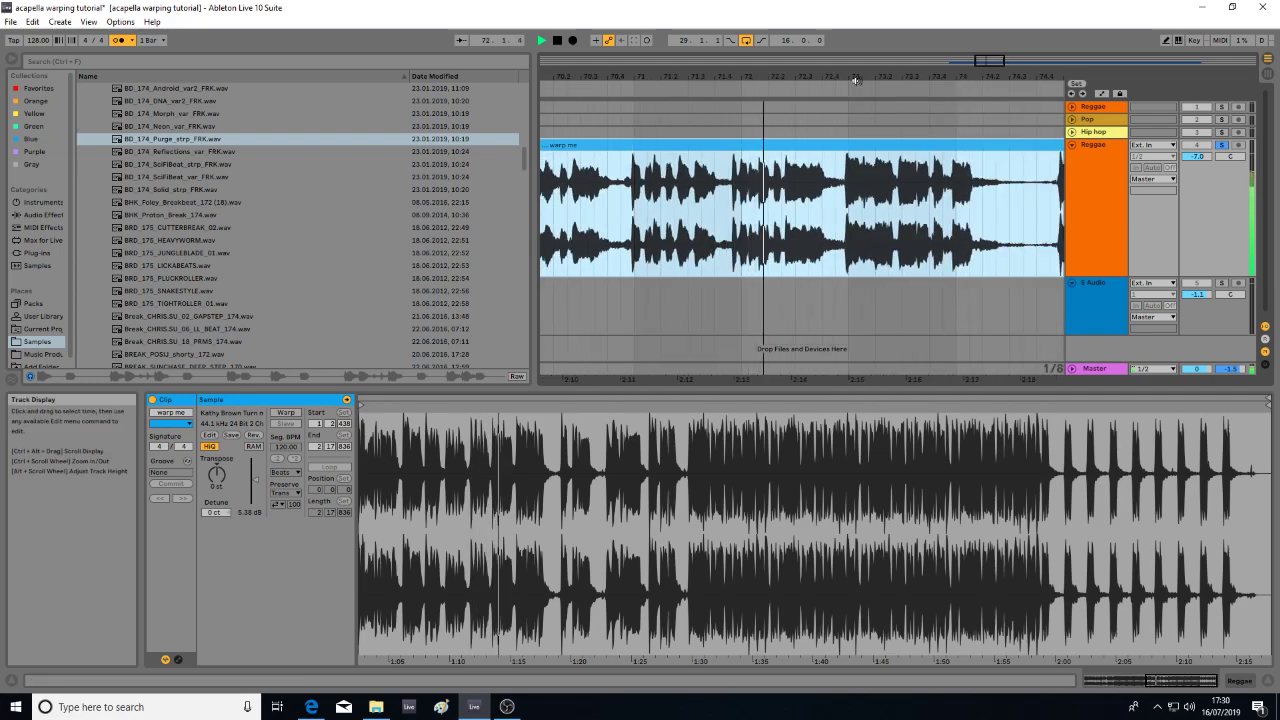
pyautogui.moveTo(850, 77); pyautogui.dragTo(850, 151)
# - Stop playback and set the project tempo to 128.50 BPM so the vocal onset lines up with bar 73
pyautogui.click(38, 41)
pyautogui.press('space')
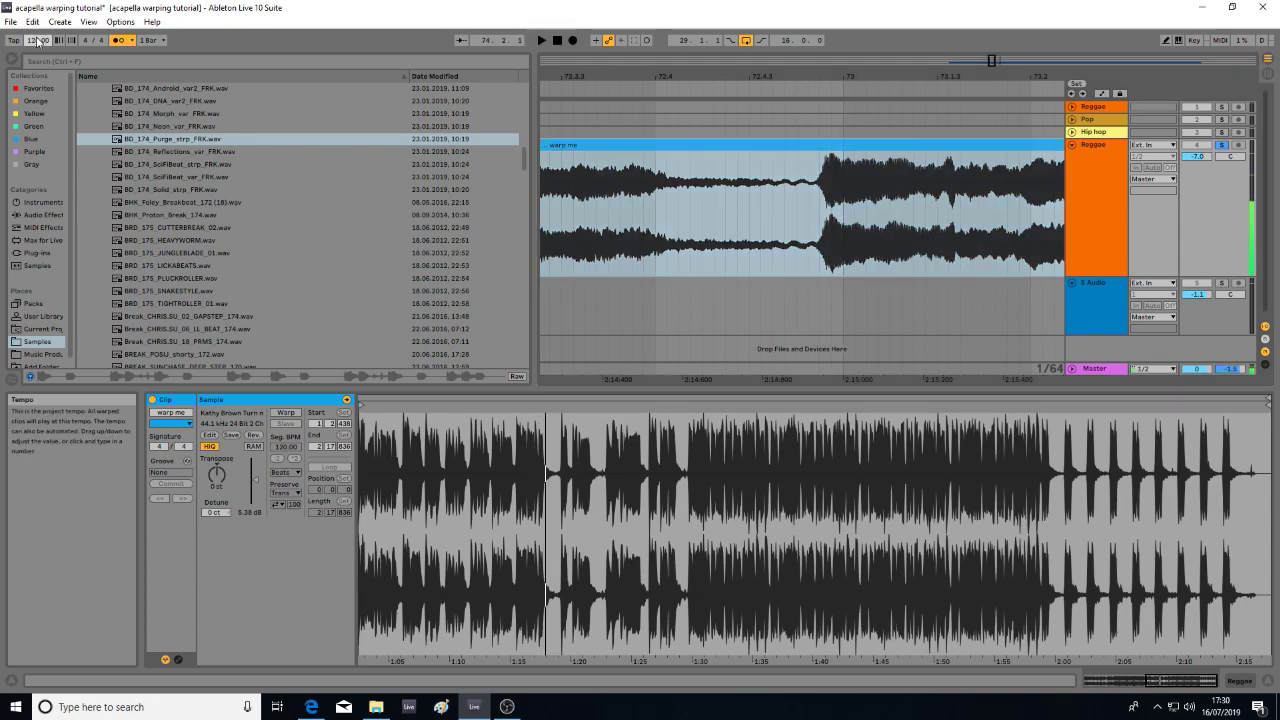
pyautogui.press('Return')
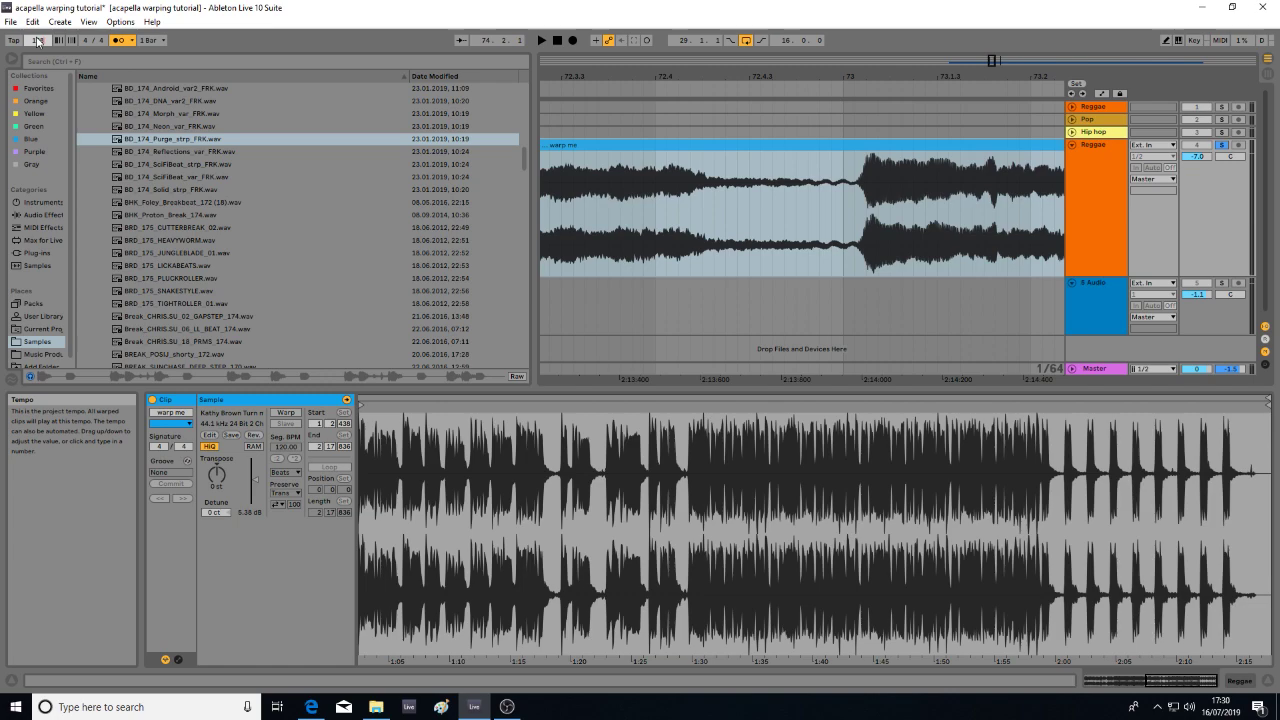
pyautogui.press('Return')
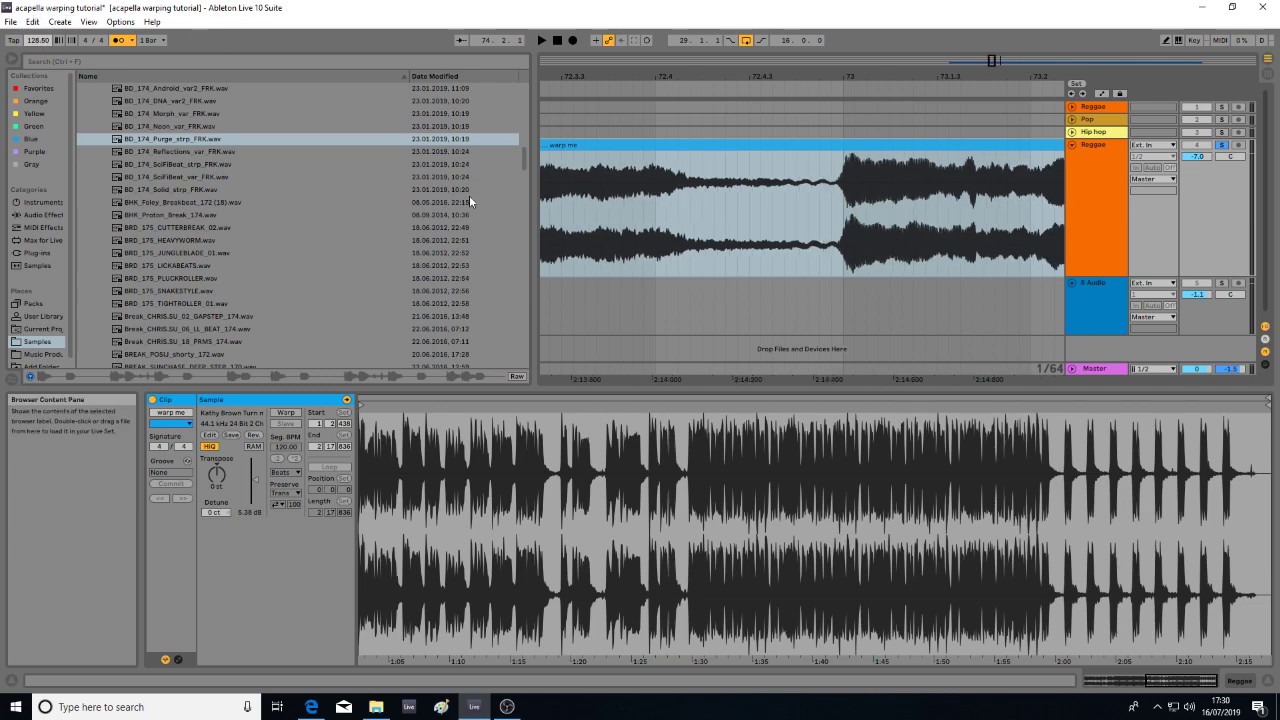
# - Duplicate the "warp me" clip to bar 5 on the same track and turn on warping for the copy
pyautogui.moveTo(866, 76); pyautogui.dragTo(866, 24)
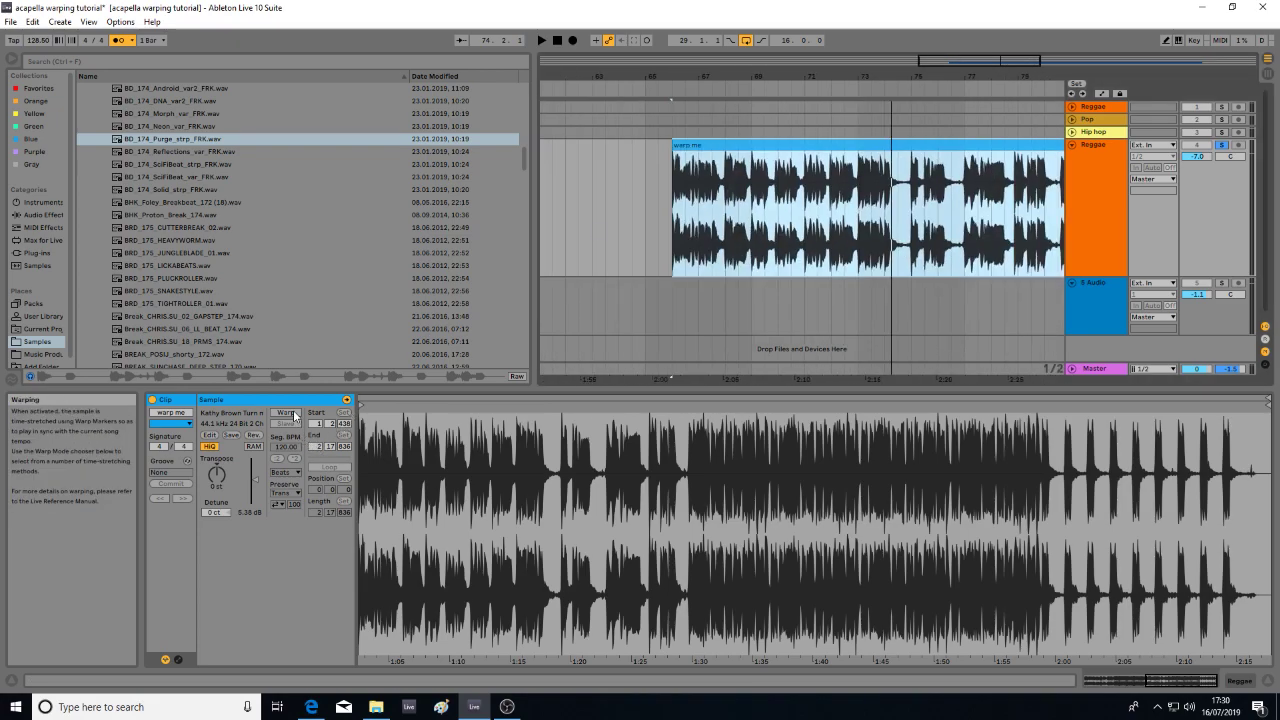
pyautogui.moveTo(874, 76); pyautogui.dragTo(874, 36)
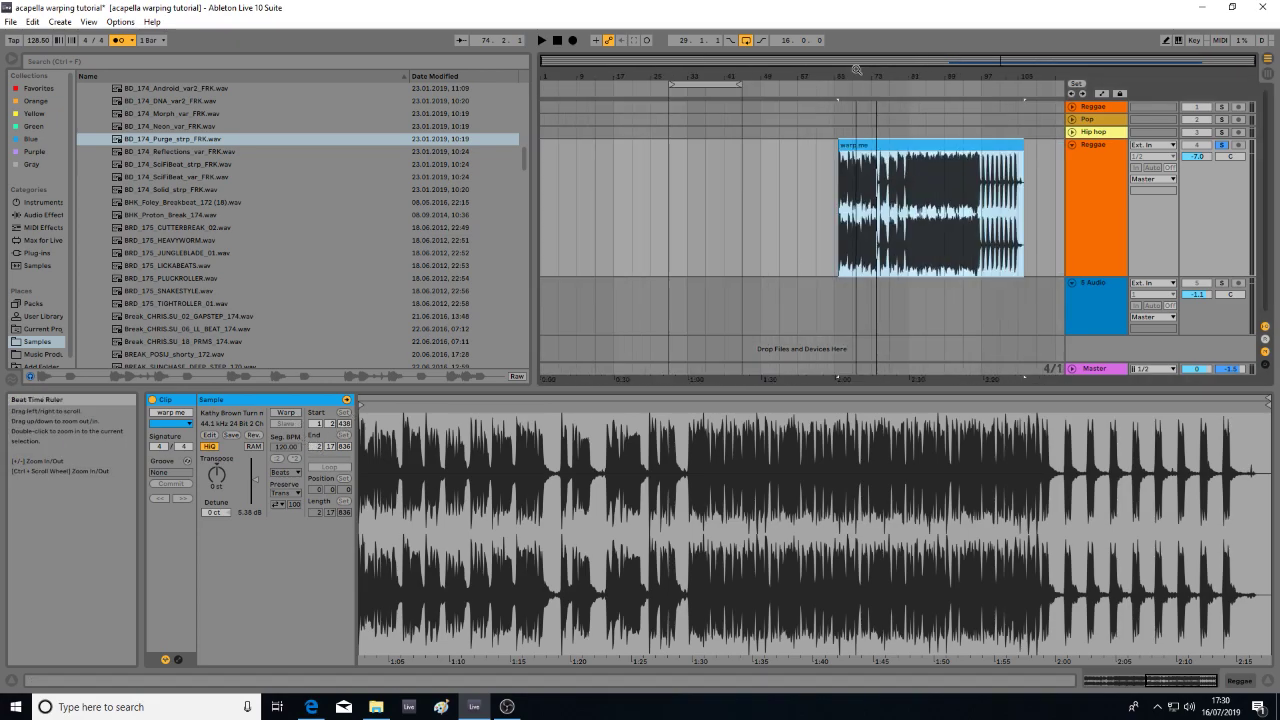
pyautogui.moveTo(880, 146); pyautogui.dragTo(600, 146)
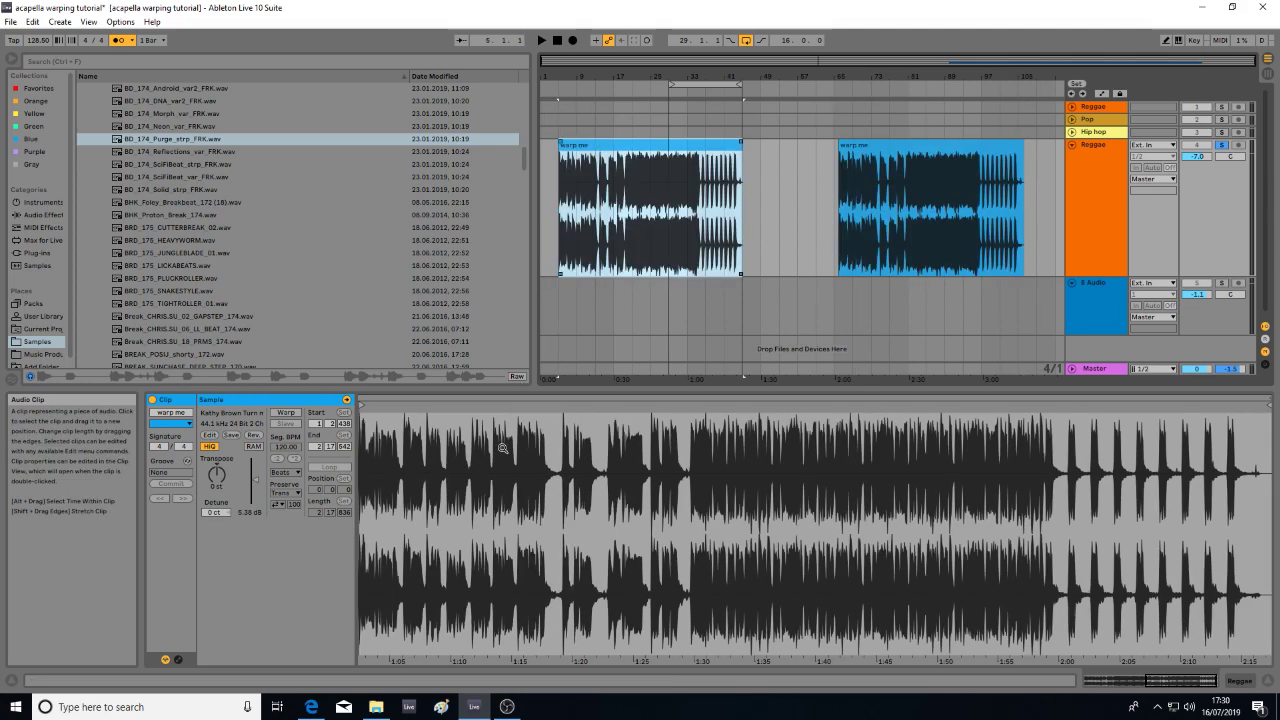
pyautogui.click(287, 416)
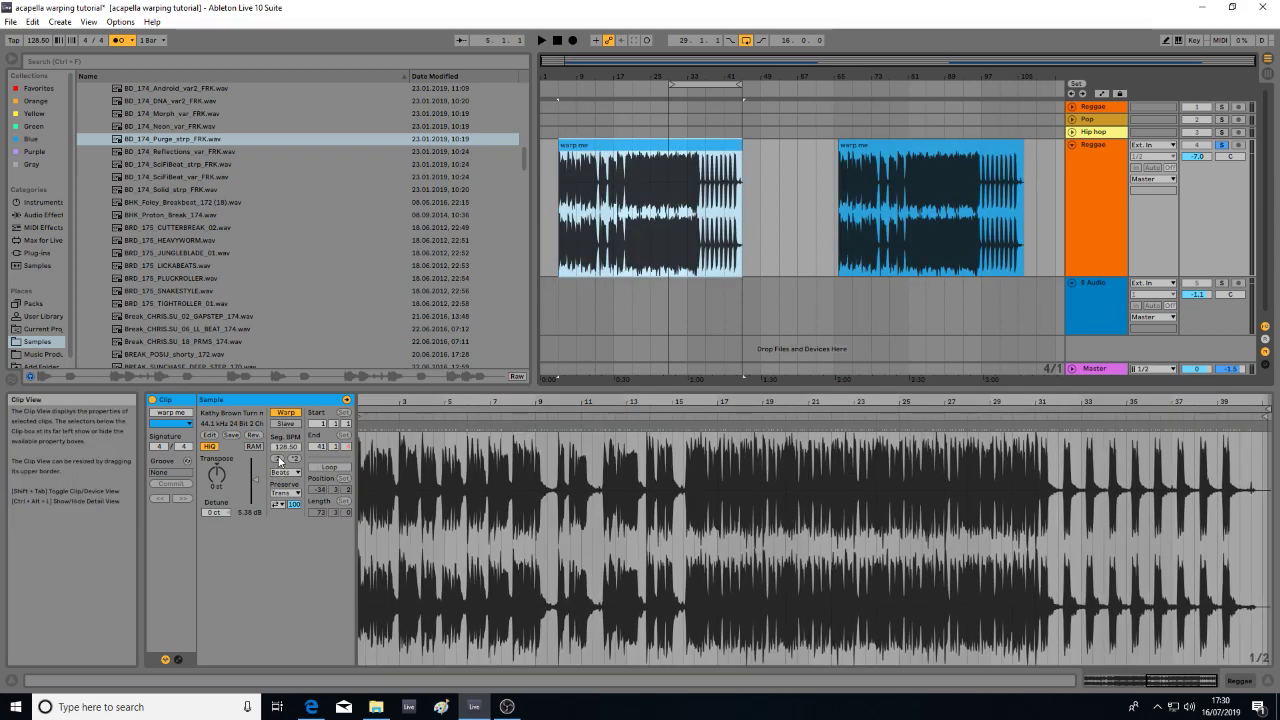
# - Try halving the warped copy's original tempo, setting it to 65 BPM, and doubling it to 130 BPM
pyautogui.click(279, 459)
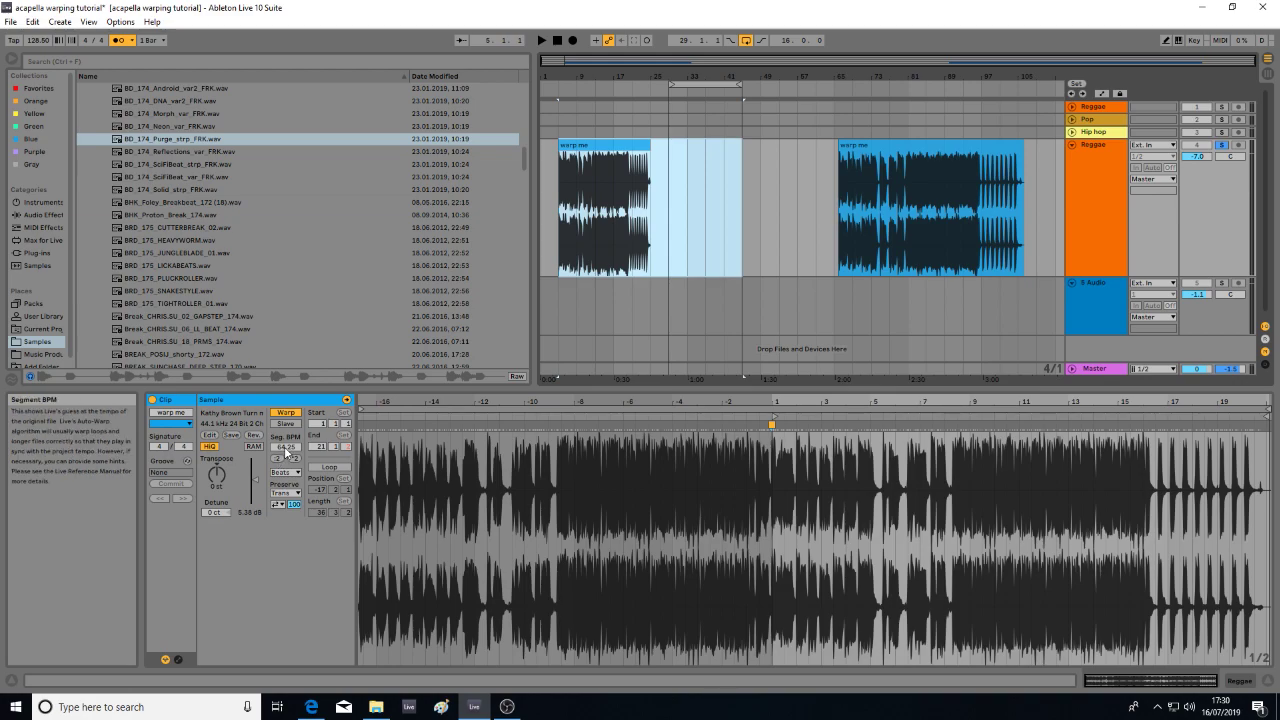
pyautogui.hotkey('ctrl', 'z')
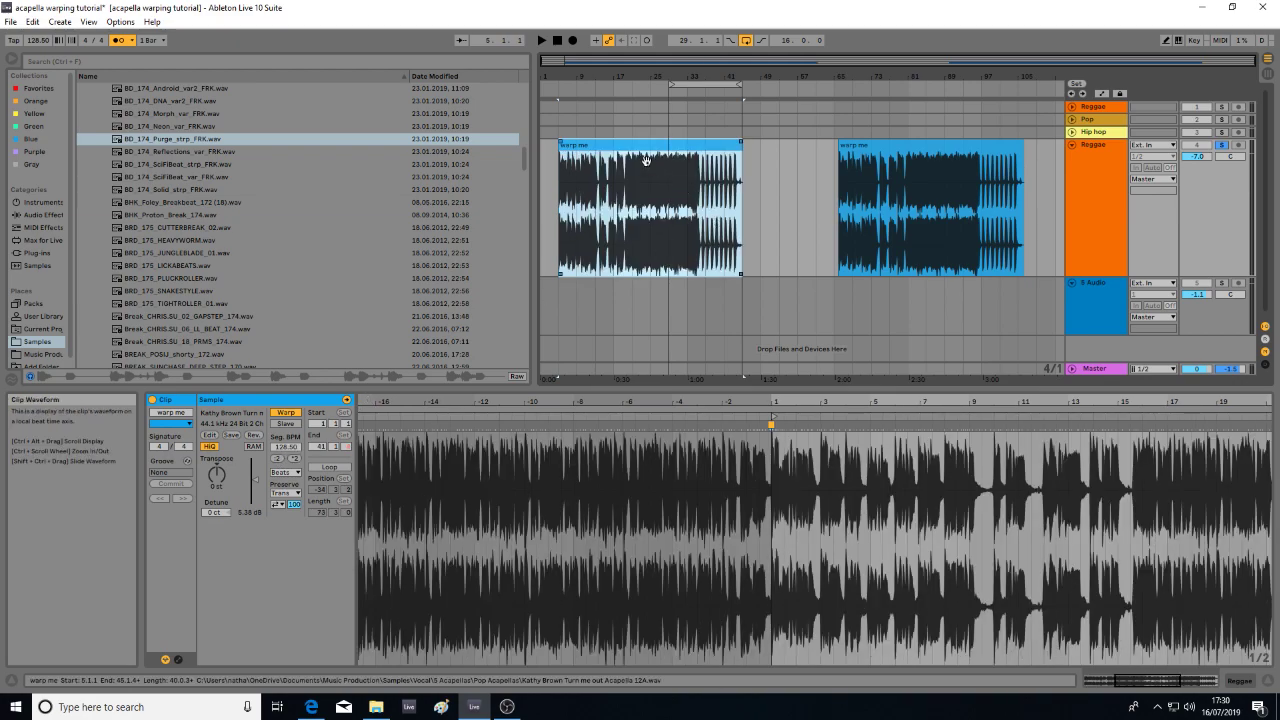
pyautogui.click(281, 459)
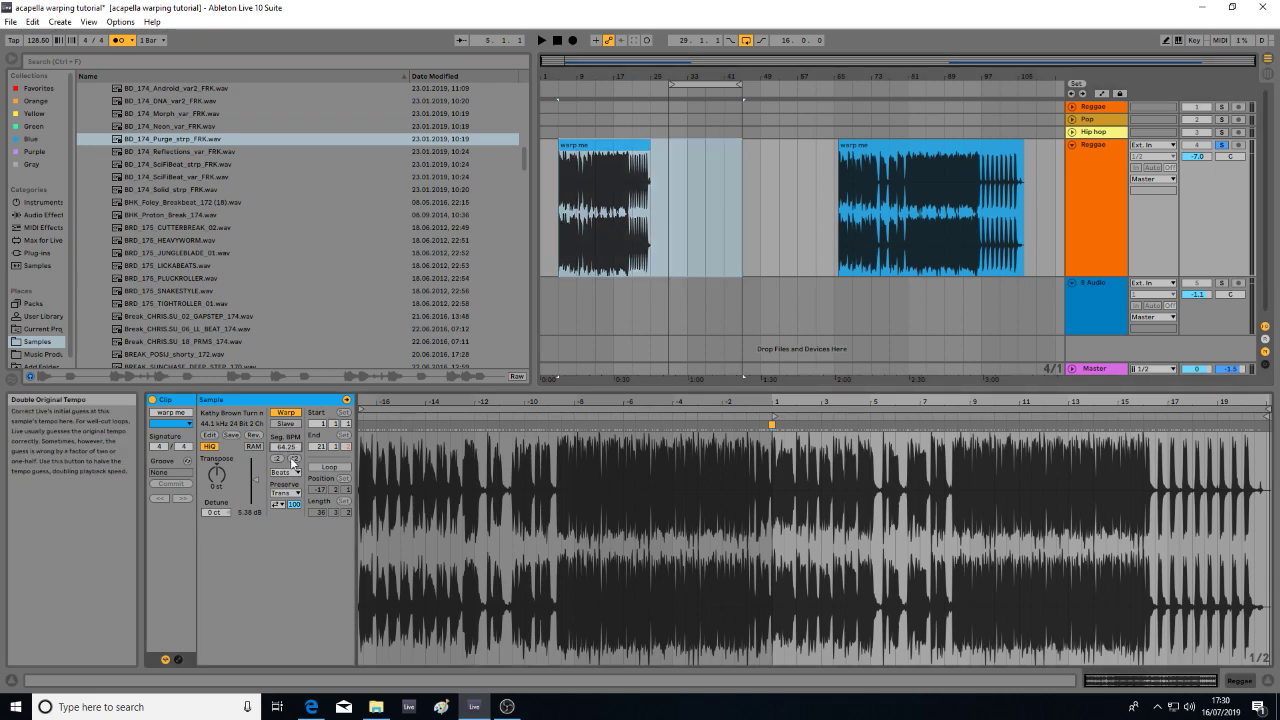
pyautogui.press('Return')
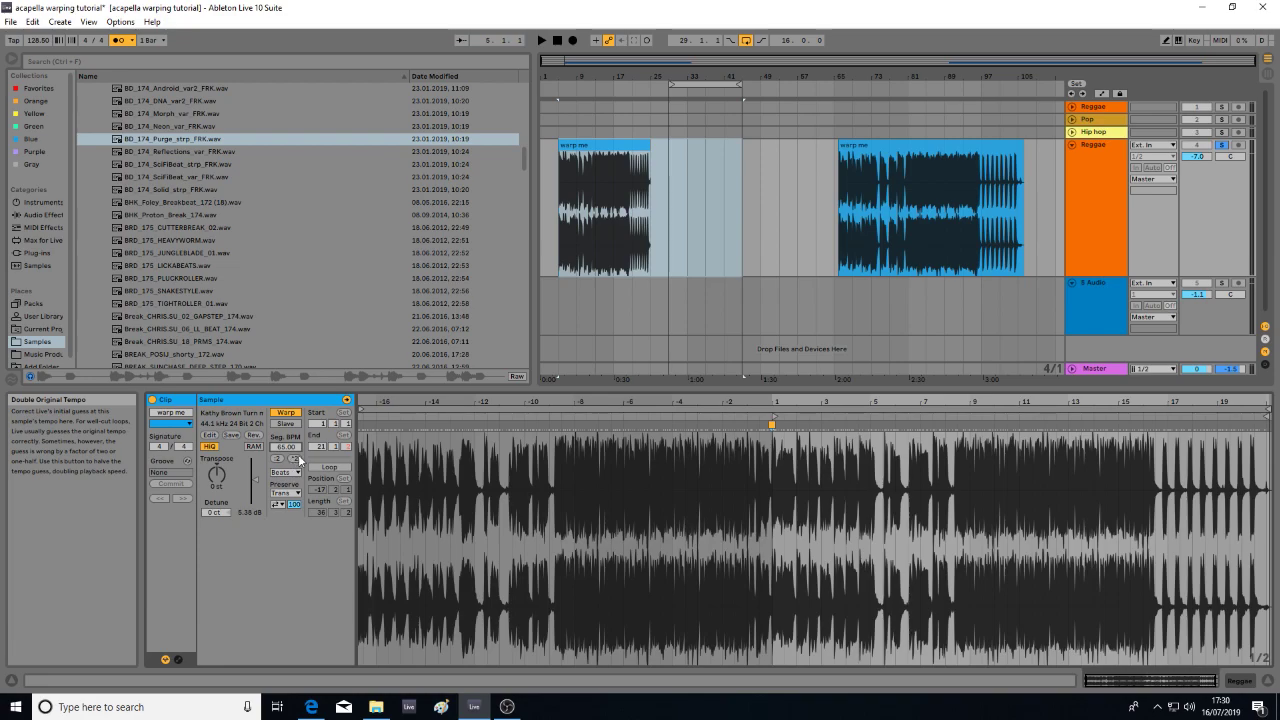
pyautogui.click(295, 459)
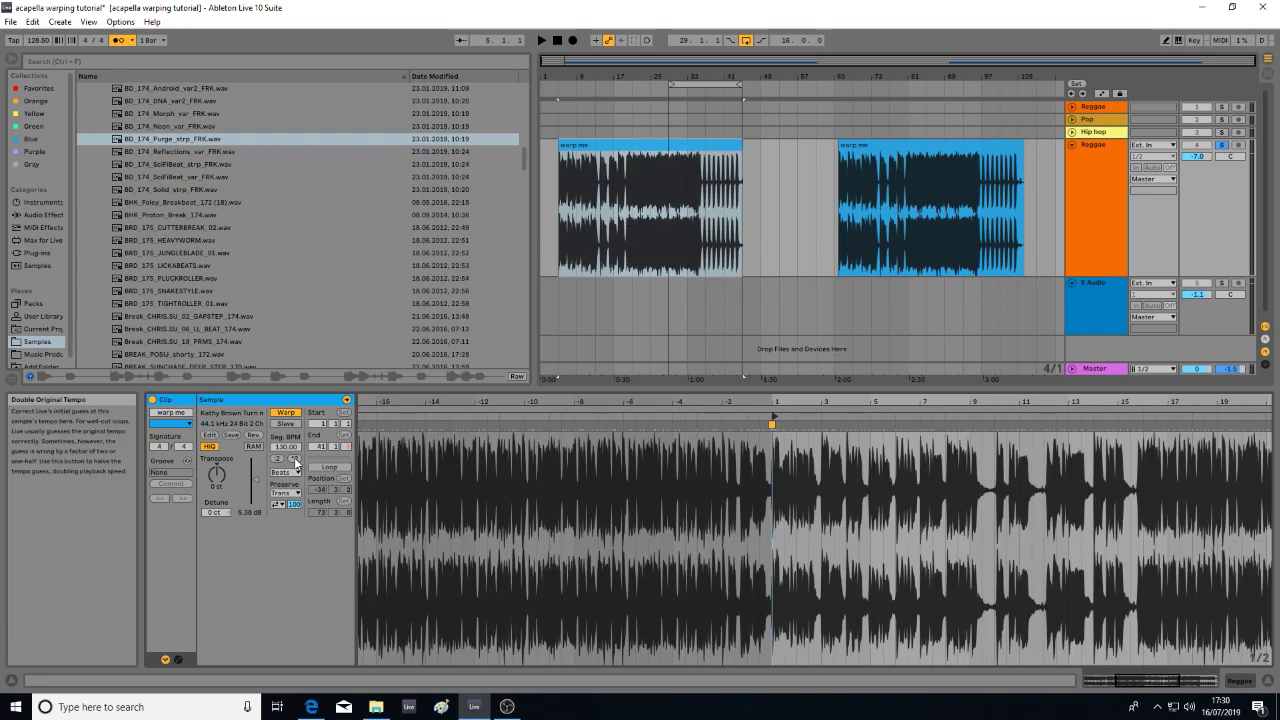
# - Try halving the copy's original tempo again, setting it to 64 BPM, and doubling it to 128 BPM
pyautogui.click(279, 459)
pyautogui.click(289, 451)
pyautogui.write('64')
pyautogui.press('Return')
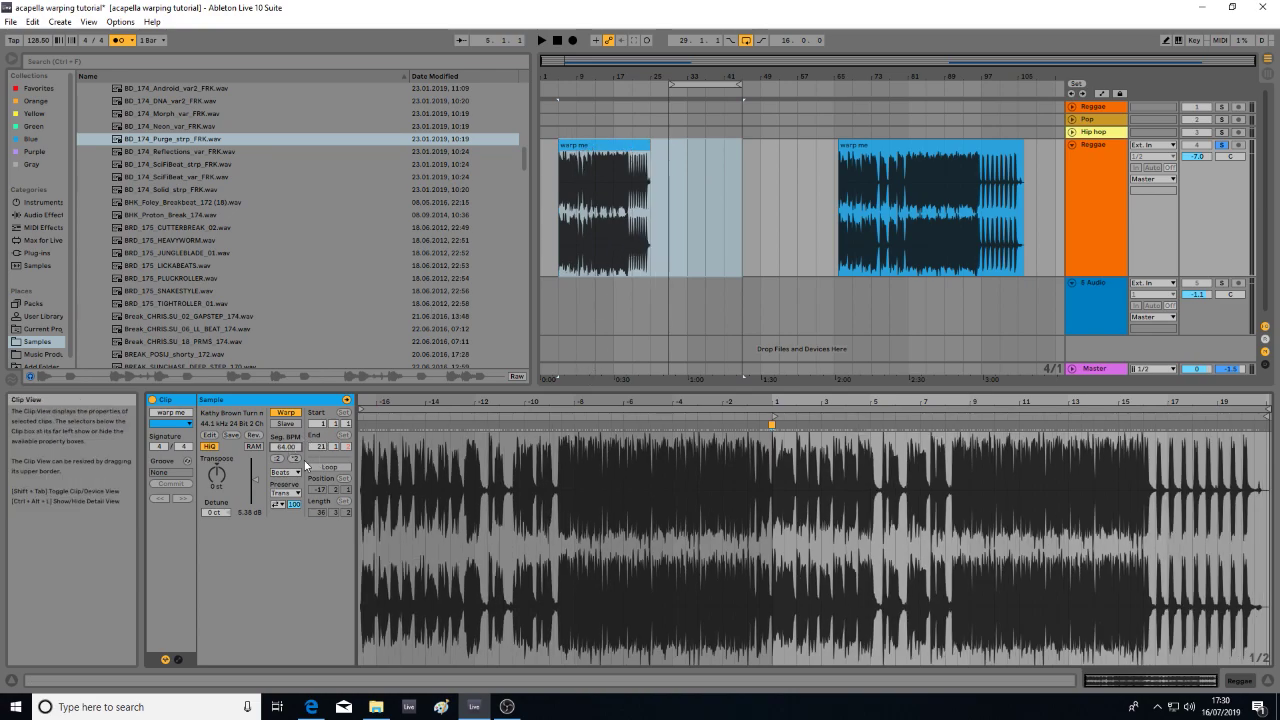
pyautogui.click(295, 459)
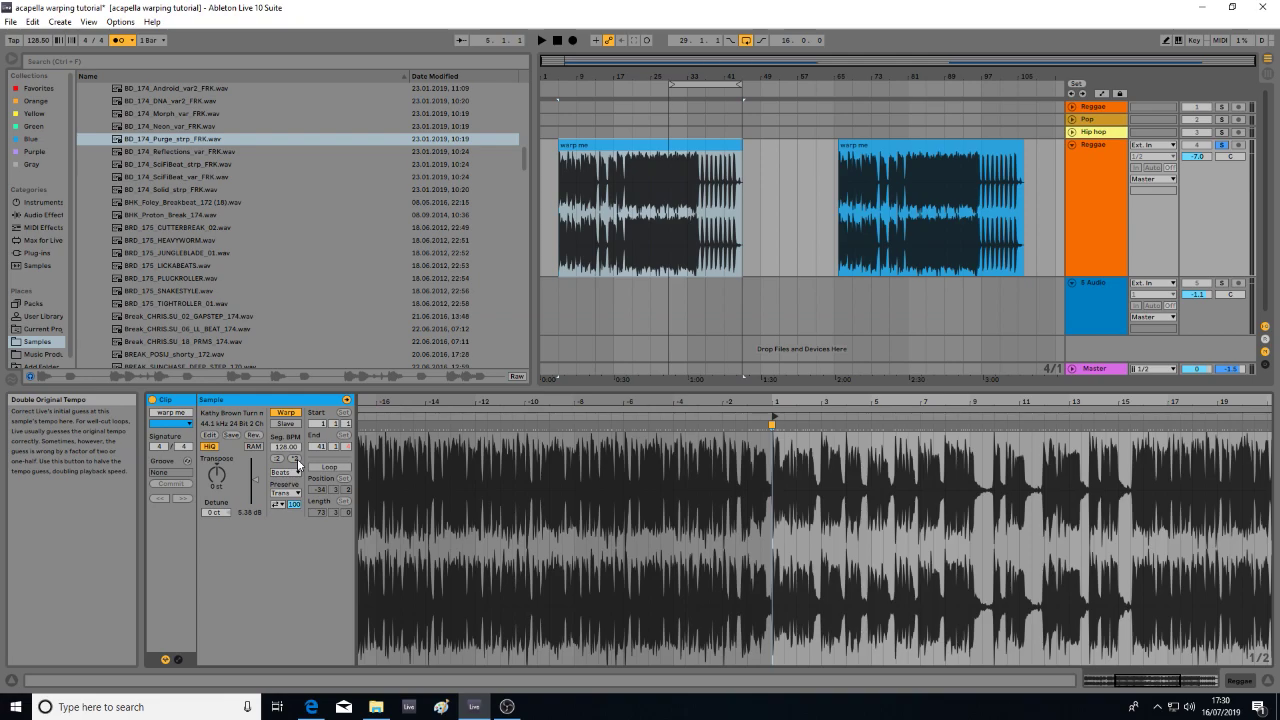
# - Try an original tempo of 64.50 BPM for the copy, double it to 129 BPM, and halve it again
pyautogui.hotkey('ctrl', 'z')
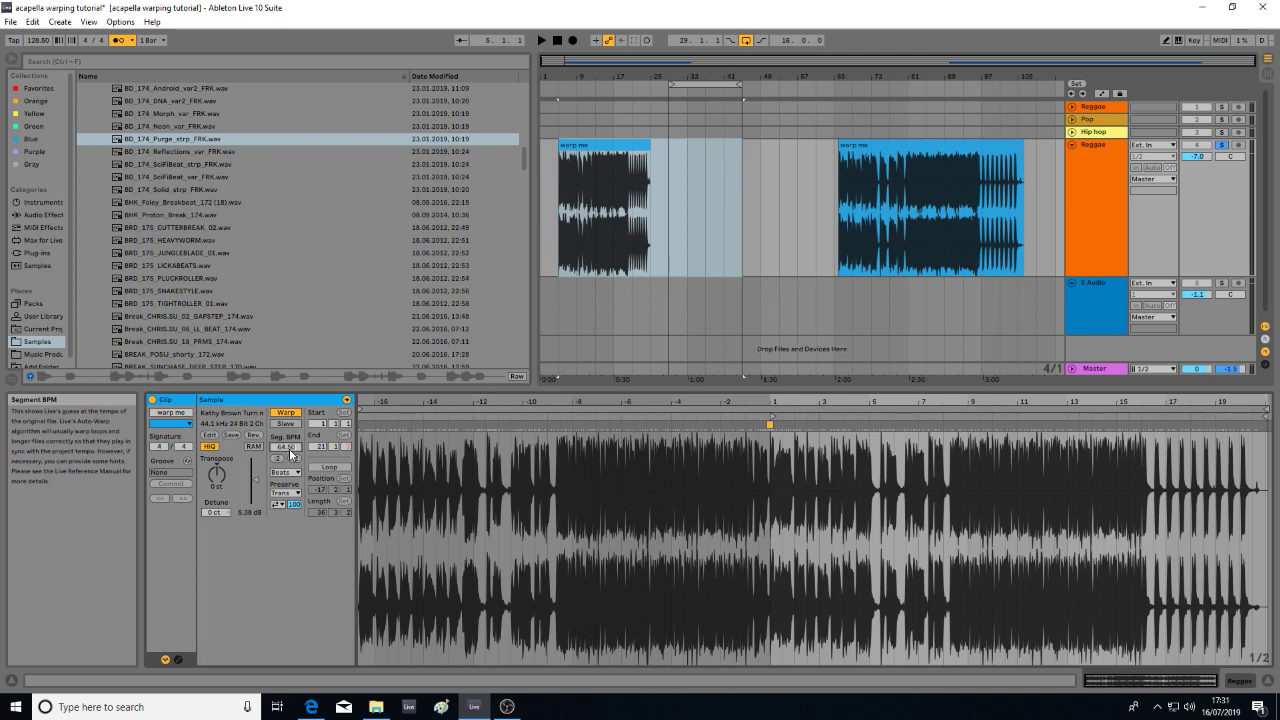
pyautogui.press('Return')
pyautogui.click(294, 459)
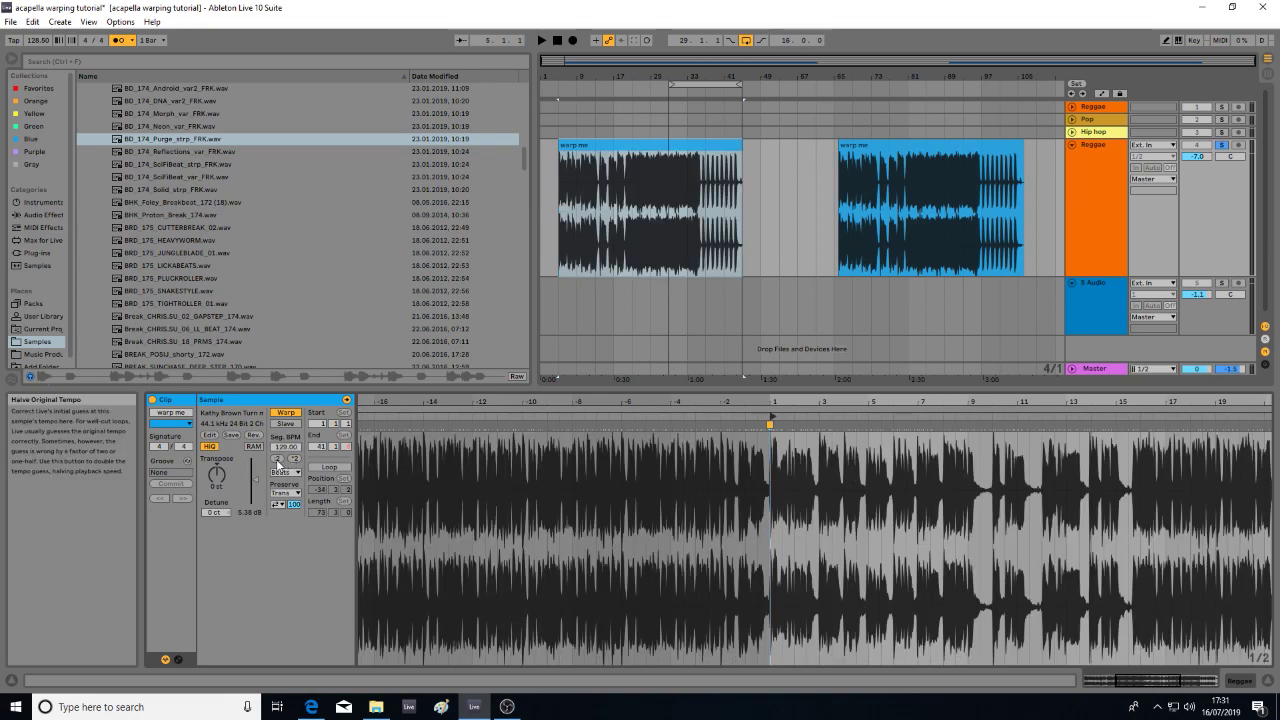
pyautogui.click(653, 144)
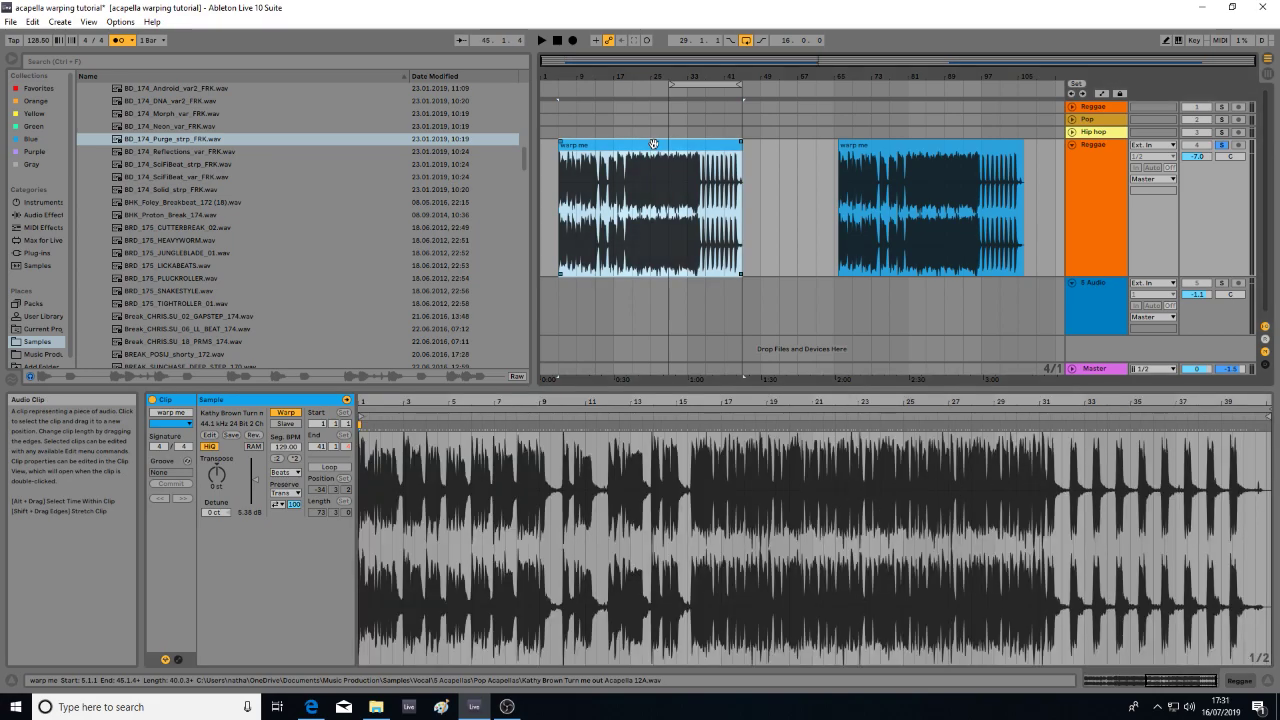
pyautogui.click(277, 460)
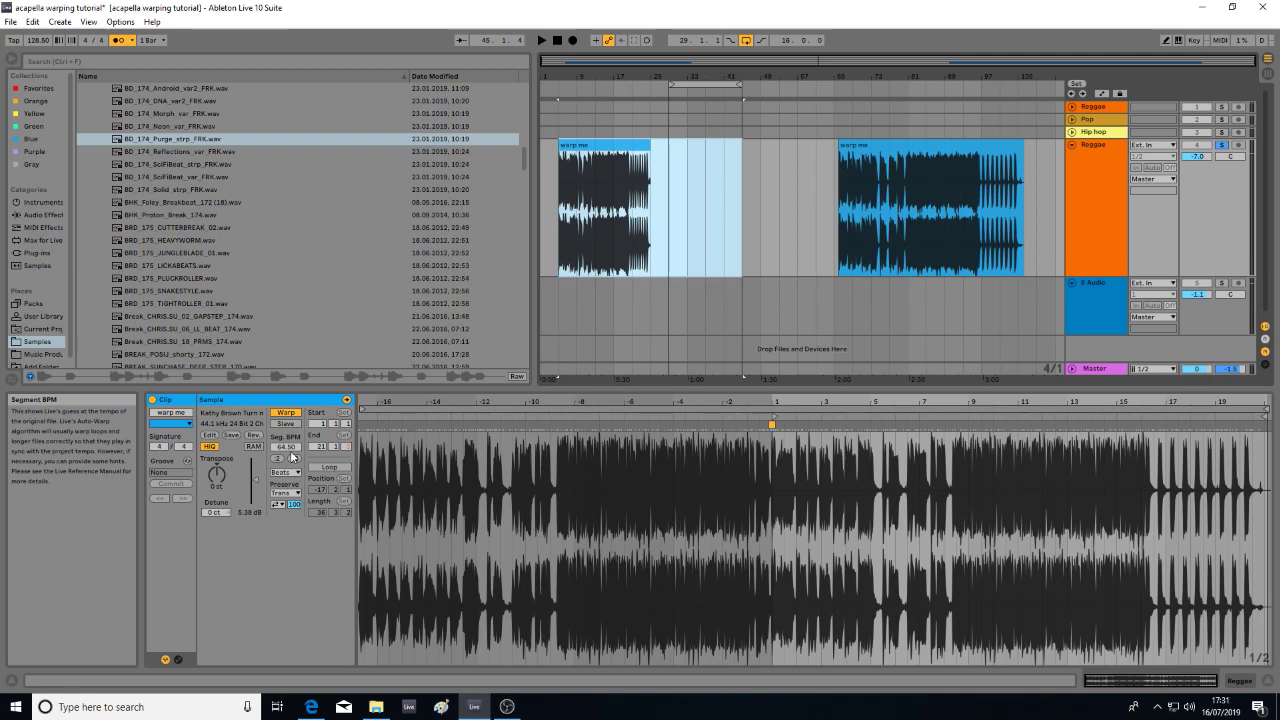
# - Delete the warped "warp me" copy at bar 5
pyautogui.rightClick(604, 150)
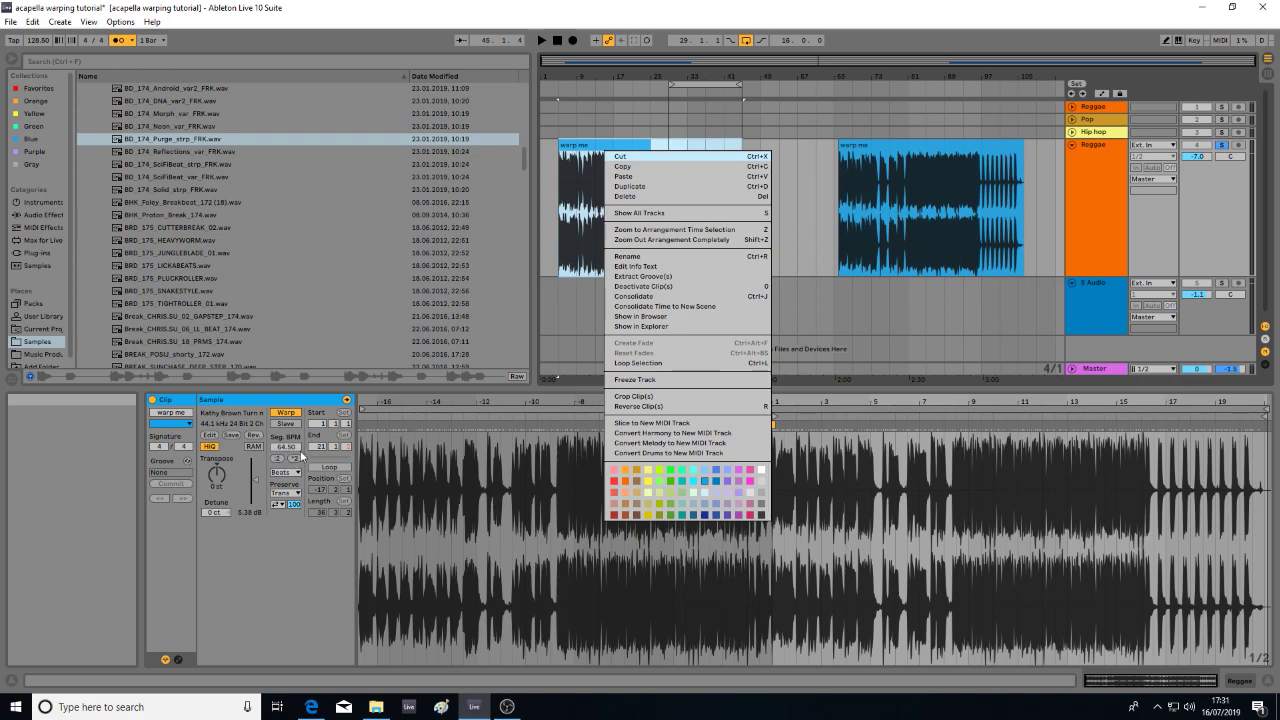
pyautogui.click(600, 149)
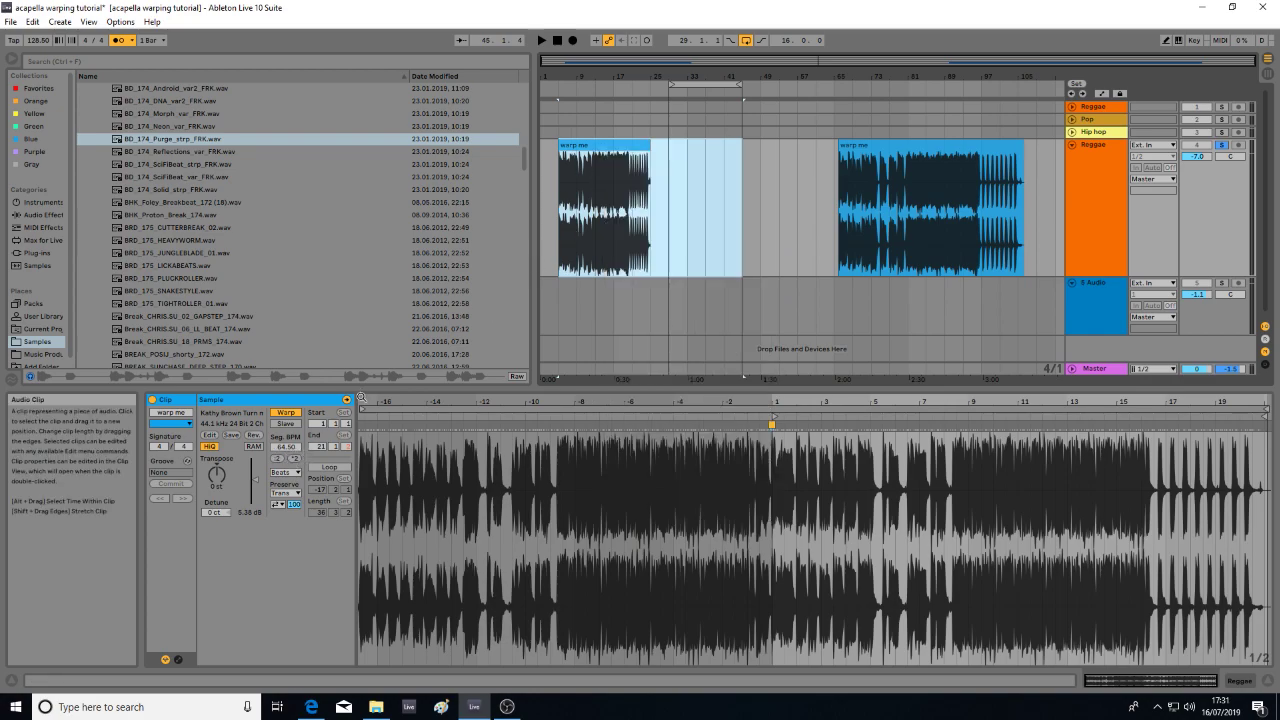
pyautogui.rightClick(625, 146)
pyautogui.click(644, 197)
# - Play the original "warp me" clip from its start and again from about bar 80 to check its timing
pyautogui.click(932, 147)
pyautogui.press('space')
pyautogui.moveTo(886, 77); pyautogui.dragTo(761, 155)
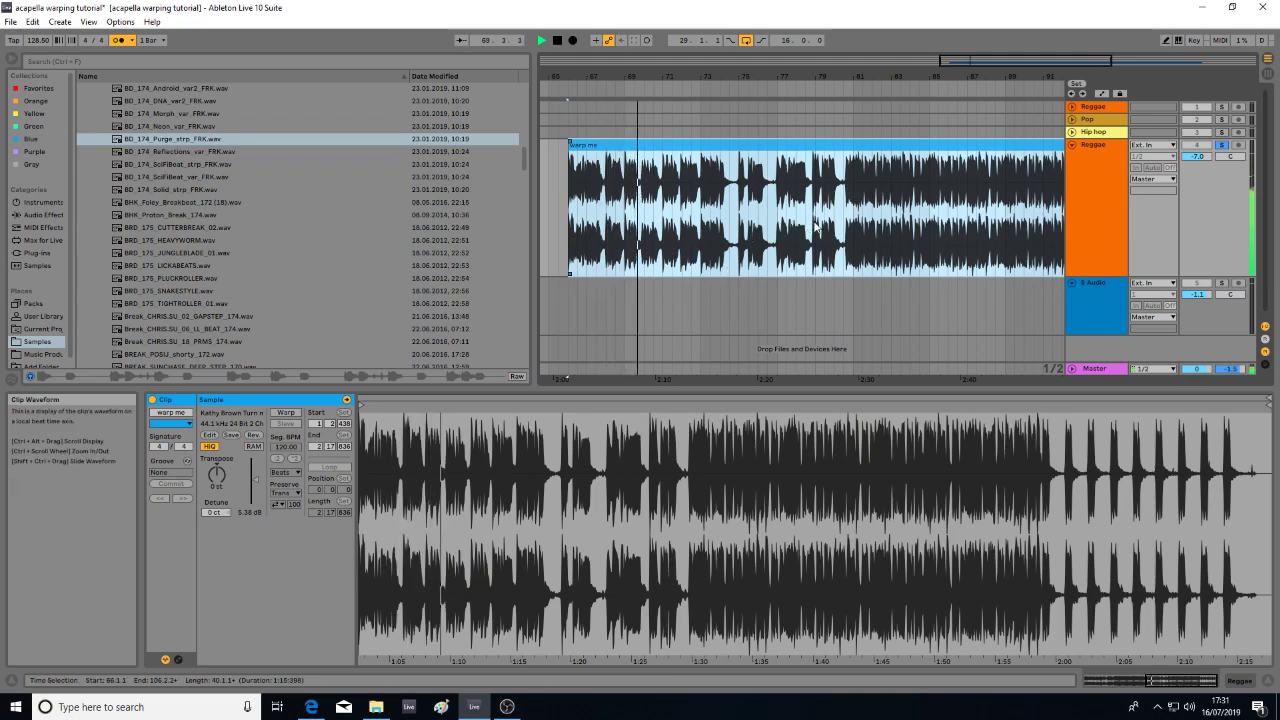
pyautogui.click(846, 224)
pyautogui.press('space')
pyautogui.press('space')
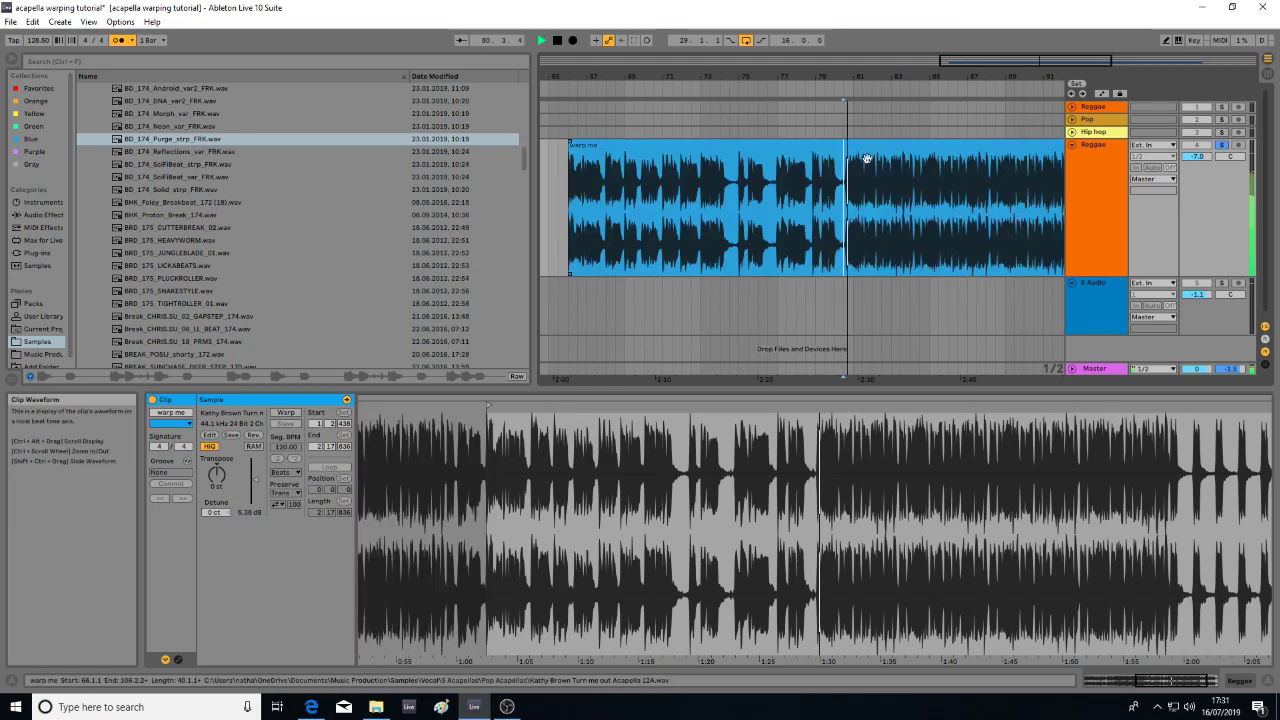
# - Play the clip from bar 94 and from its closing phrases near bar 97 to check their timing
pyautogui.moveTo(865, 77)
pyautogui.mouseDown()
pyautogui.moveTo(865, 150)
pyautogui.moveTo(860, 78)
pyautogui.moveTo(751, 77)
pyautogui.mouseUp()
pyautogui.moveTo(890, 79); pyautogui.dragTo(858, 145)
pyautogui.click(837, 223)
pyautogui.press('space')
pyautogui.press('space')
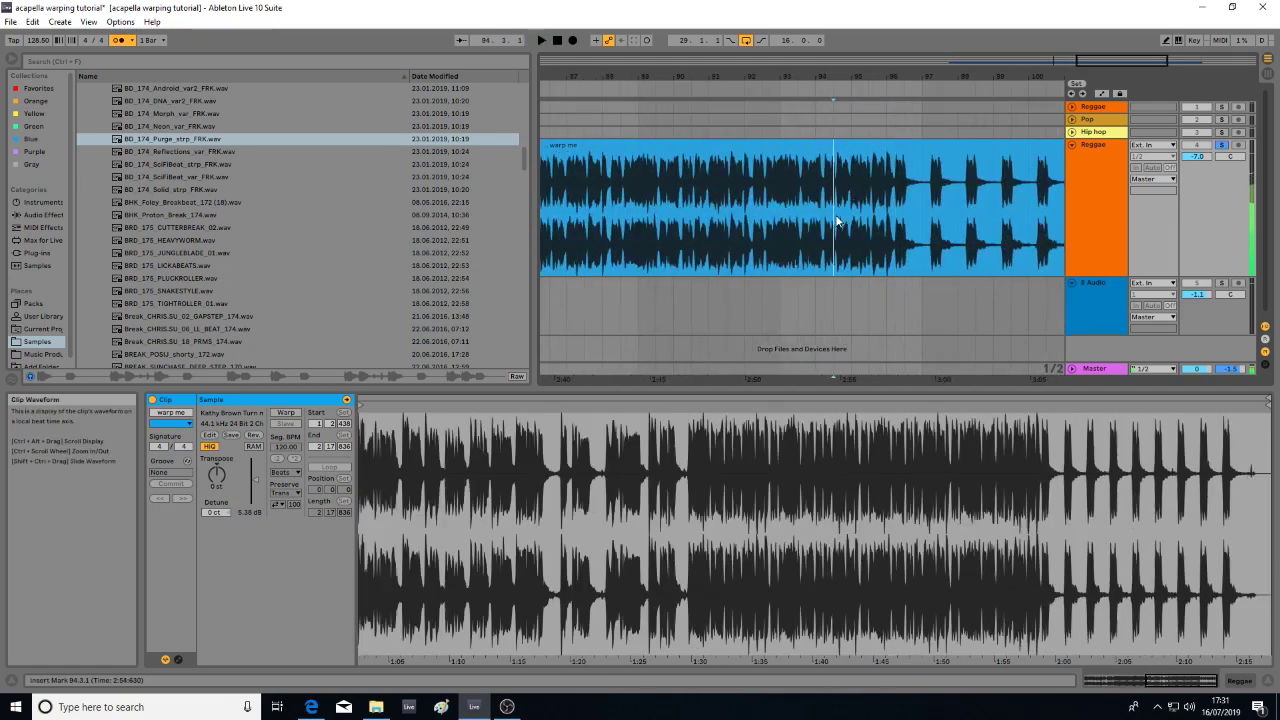
pyautogui.click(922, 210)
pyautogui.press('space')
pyautogui.press('space')
pyautogui.moveTo(968, 77)
pyautogui.mouseDown()
pyautogui.moveTo(968, 146)
pyautogui.moveTo(960, 77)
pyautogui.mouseUp()
pyautogui.press('space')
# - Extend the clip's start back to bar 33 to include the earlier part of the acapella, and play from there
pyautogui.moveTo(838, 145); pyautogui.dragTo(500, 147)
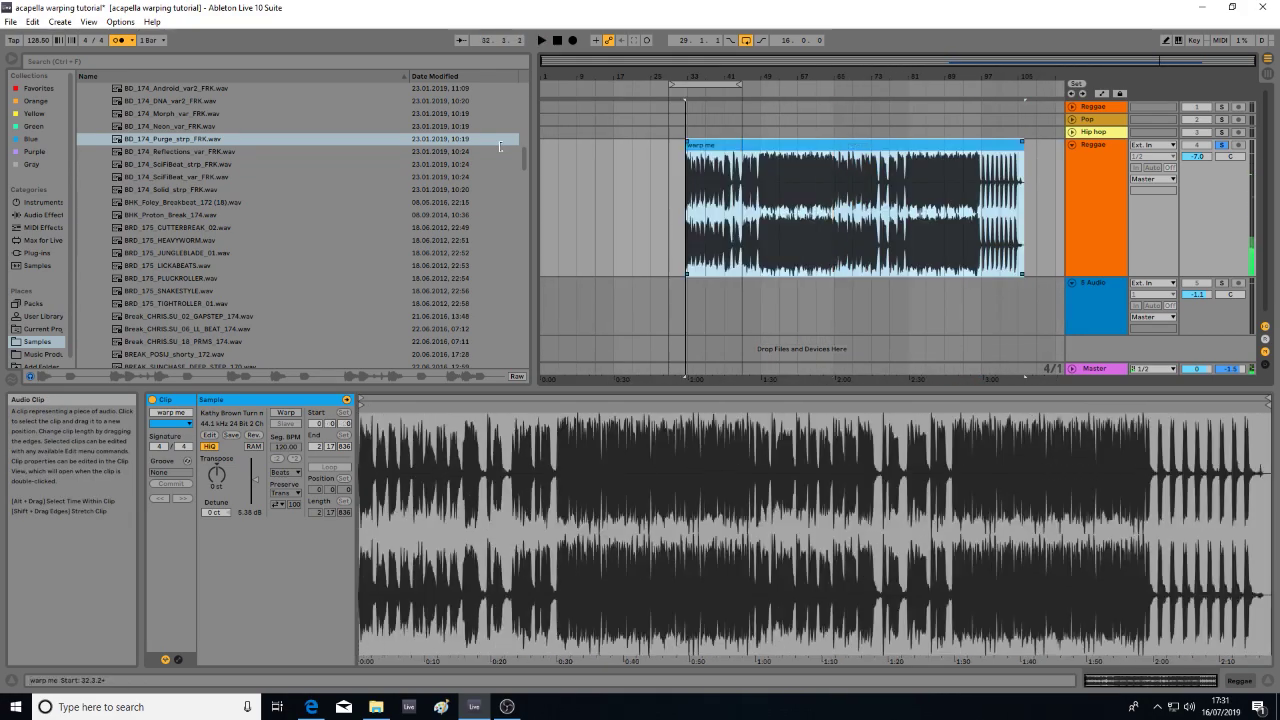
pyautogui.moveTo(686, 77); pyautogui.dragTo(707, 148)
pyautogui.press('space')
pyautogui.press('space')
pyautogui.press('space')
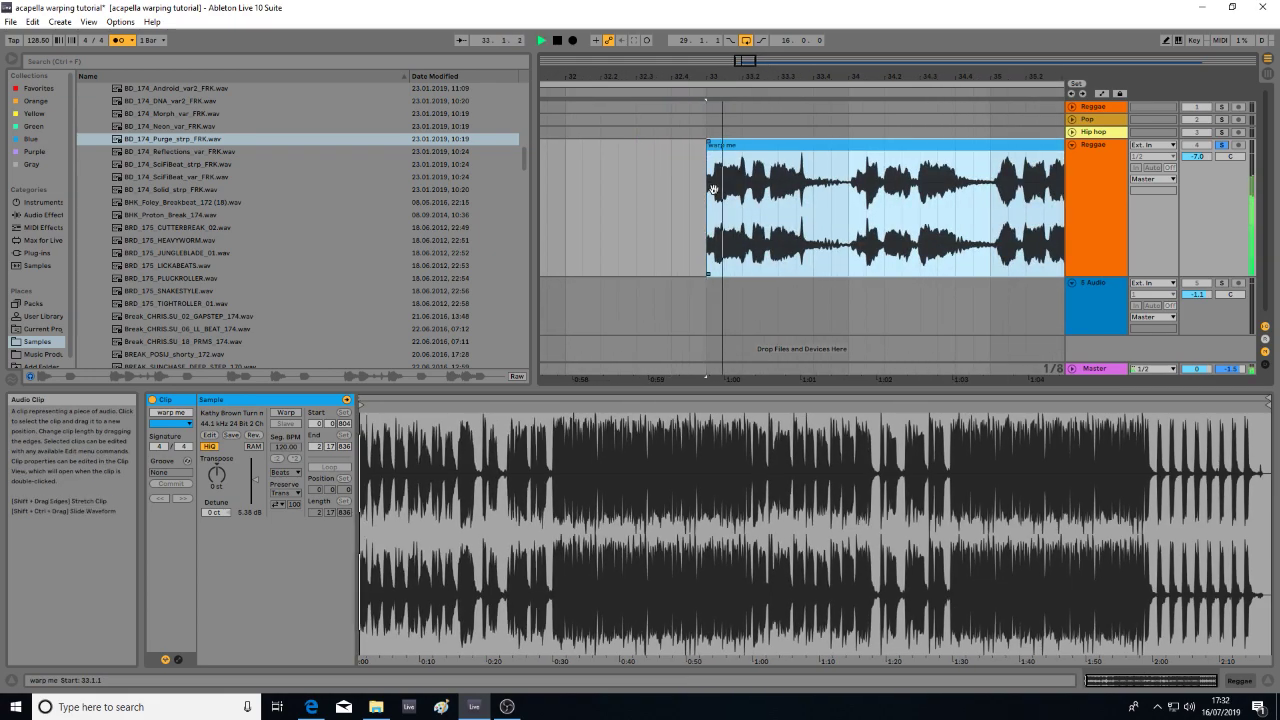
# - Move the clip's start marker to the vocal onset at about 0.9 seconds into the sample
pyautogui.press('space')
pyautogui.click(389, 428)
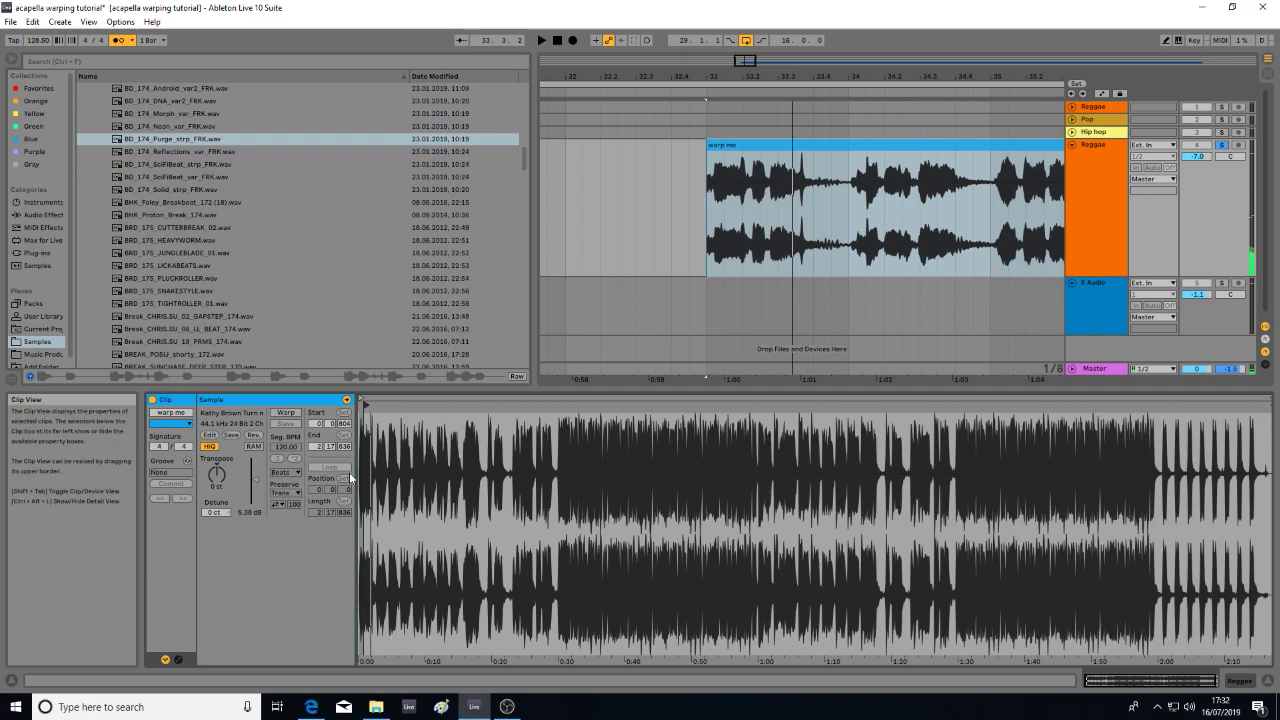
pyautogui.moveTo(363, 455); pyautogui.dragTo(368, 625)
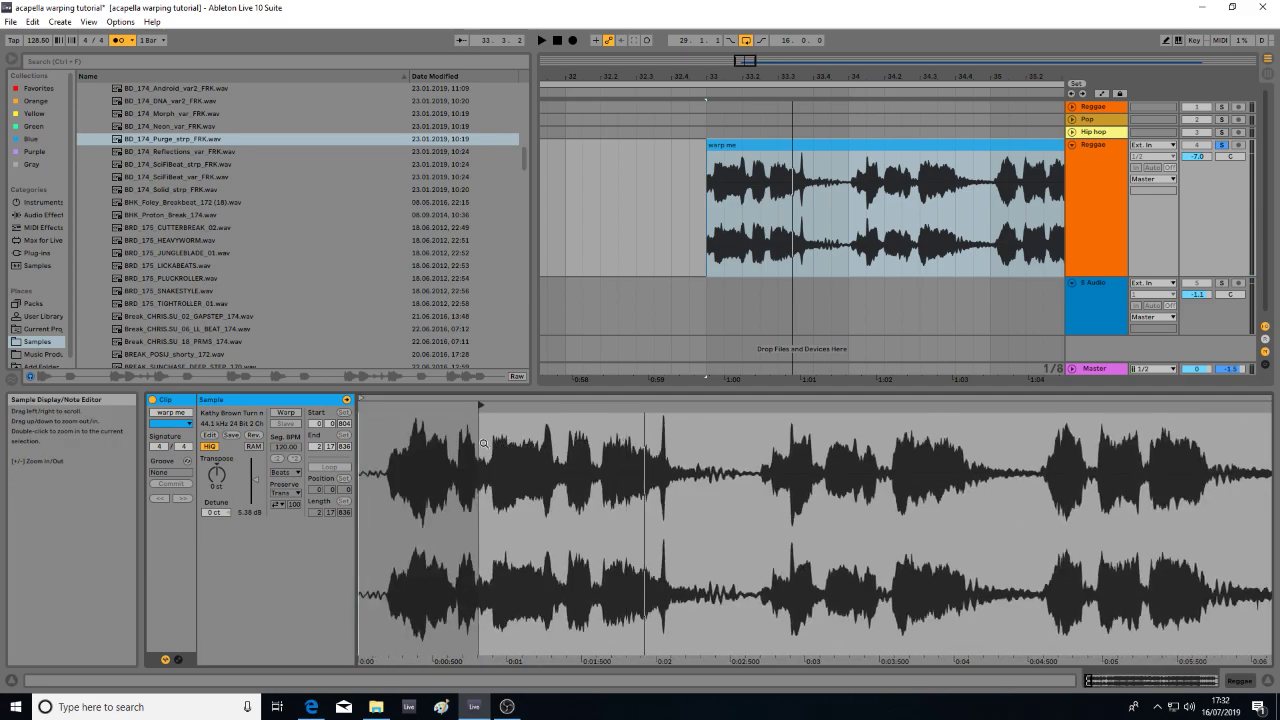
pyautogui.moveTo(490, 445); pyautogui.dragTo(490, 538)
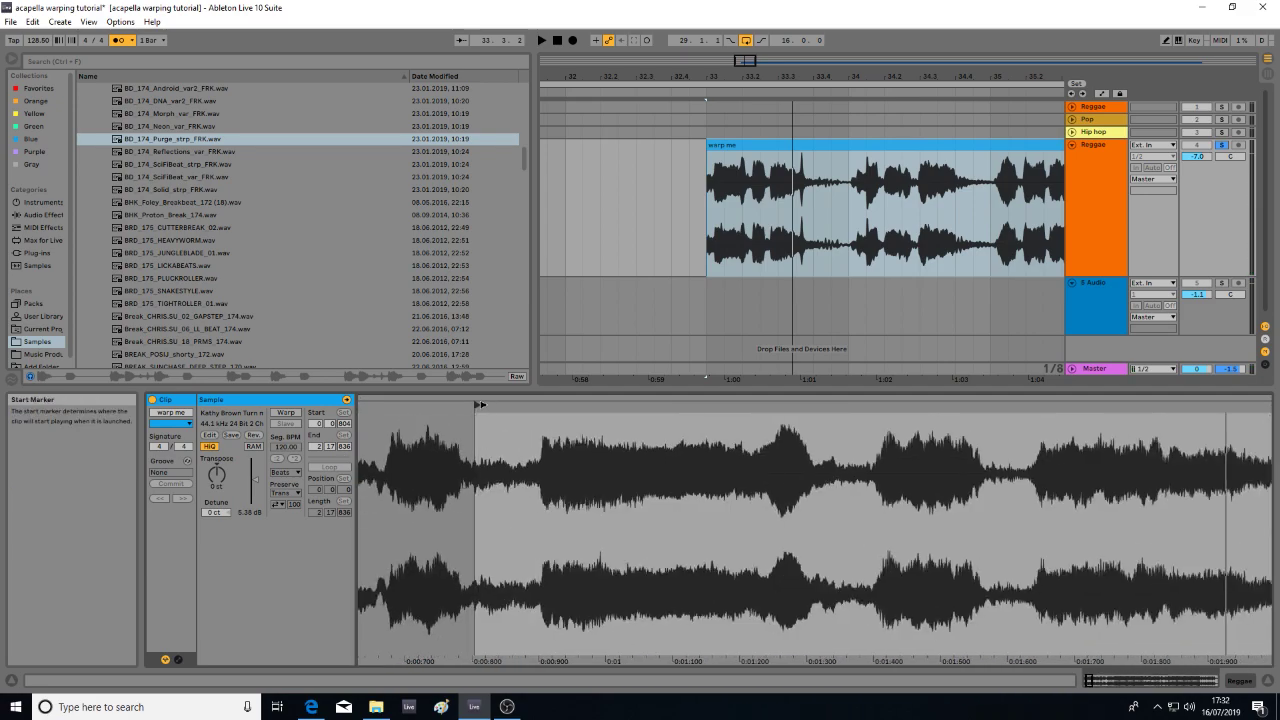
pyautogui.moveTo(489, 404); pyautogui.dragTo(544, 408)
# - Play the clip from its new start and move the 16-bar arrangement loop to begin at bar 13
pyautogui.press('space')
pyautogui.click(874, 145)
pyautogui.moveTo(885, 77); pyautogui.dragTo(885, 20)
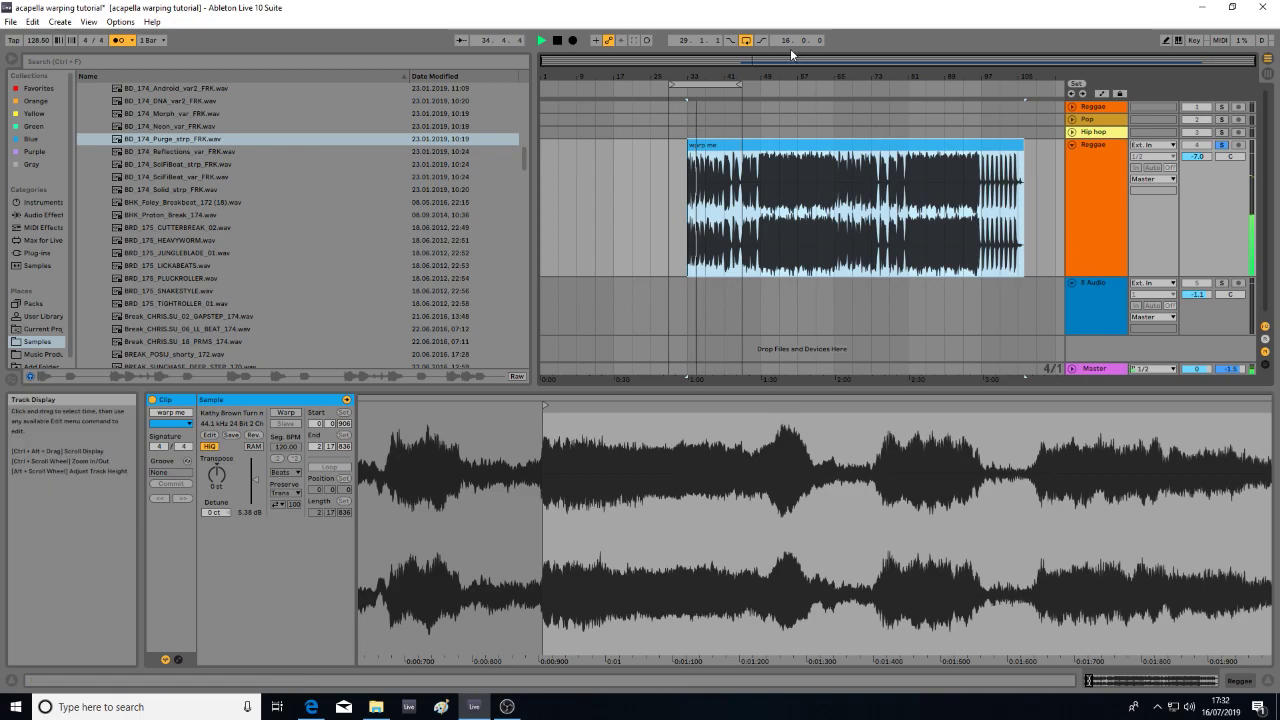
pyautogui.moveTo(702, 84); pyautogui.dragTo(628, 84)
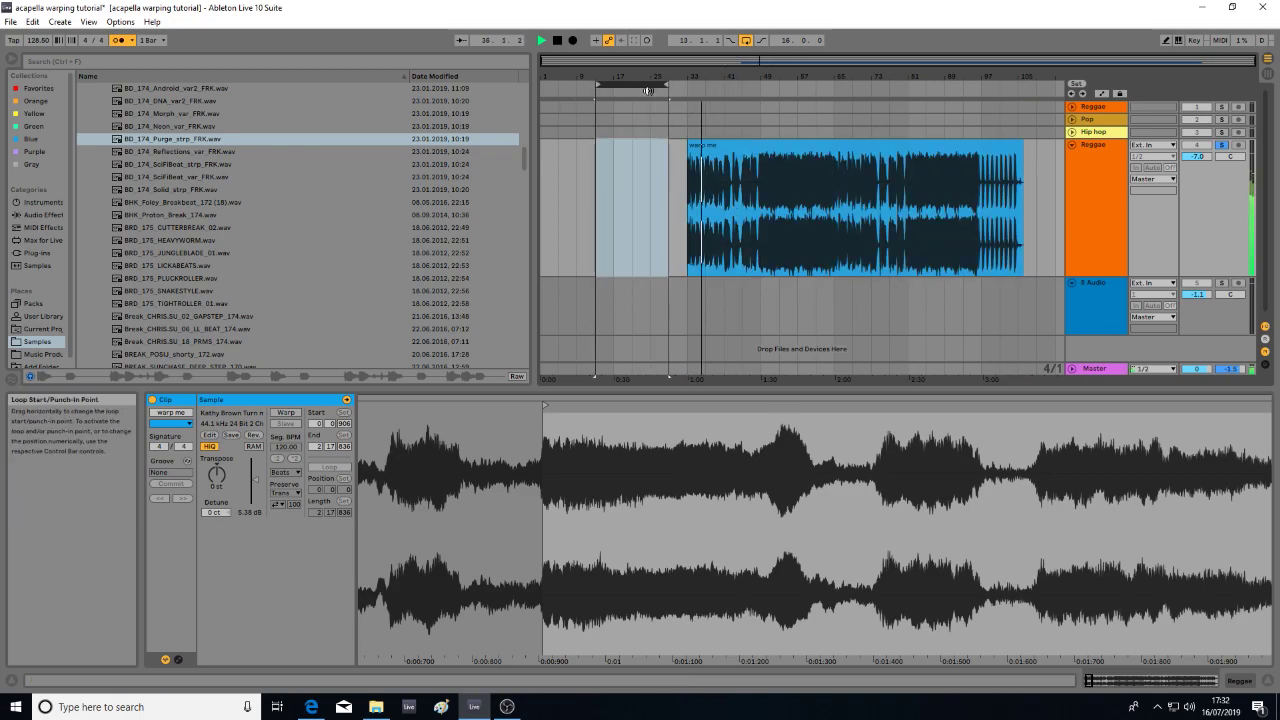
pyautogui.moveTo(906, 76); pyautogui.dragTo(906, 120)
pyautogui.press('space')
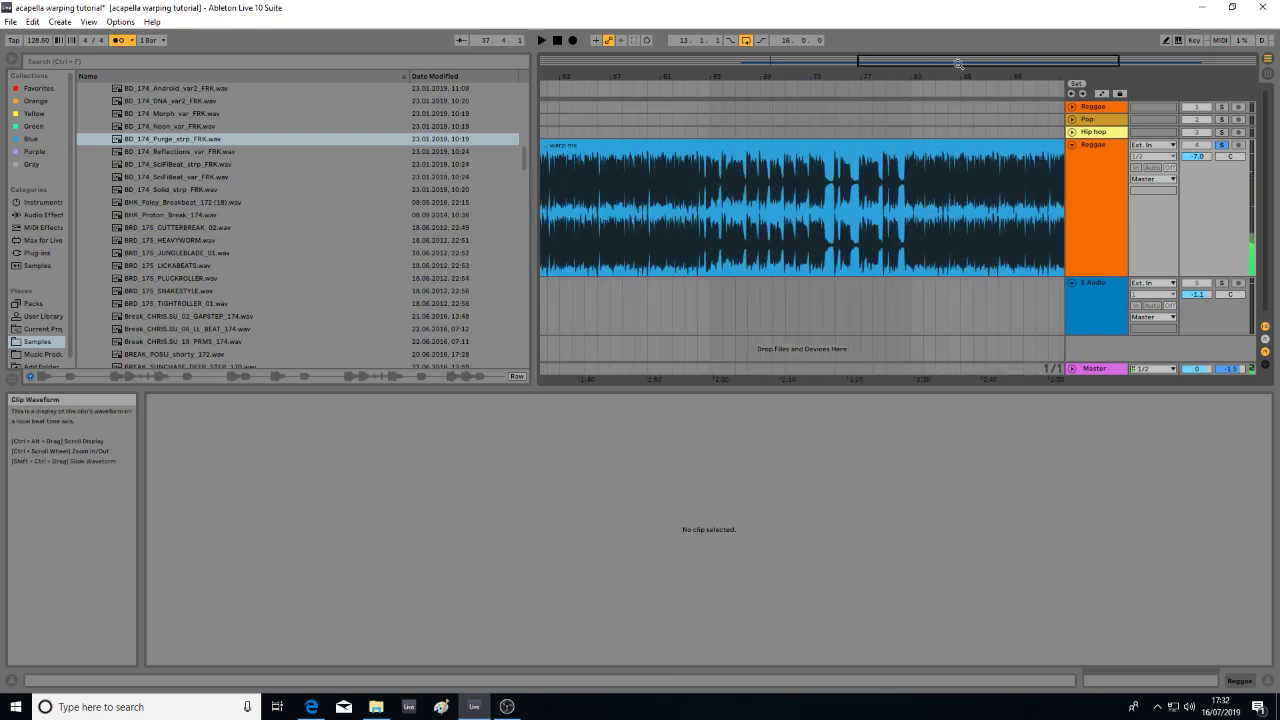
# - Play the clip from bar 78 to check how its phrases line up with the metronome and grid
pyautogui.moveTo(966, 65); pyautogui.dragTo(1046, 65)
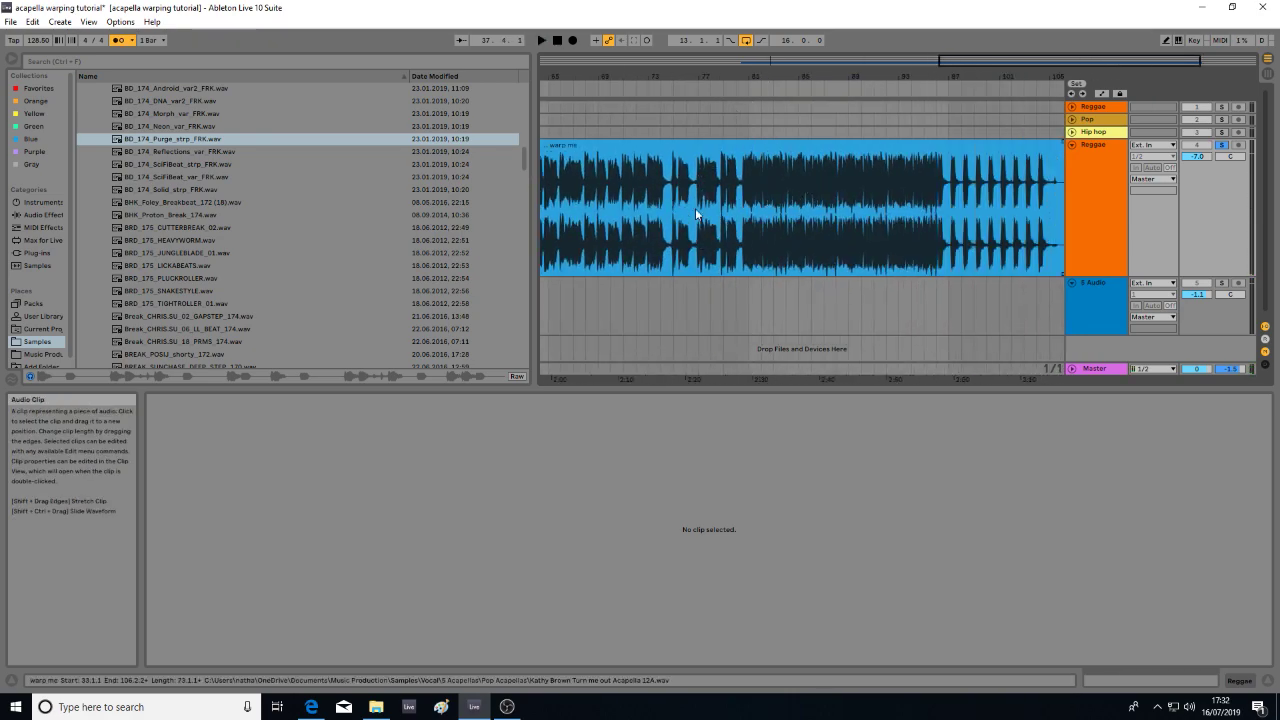
pyautogui.click(710, 210)
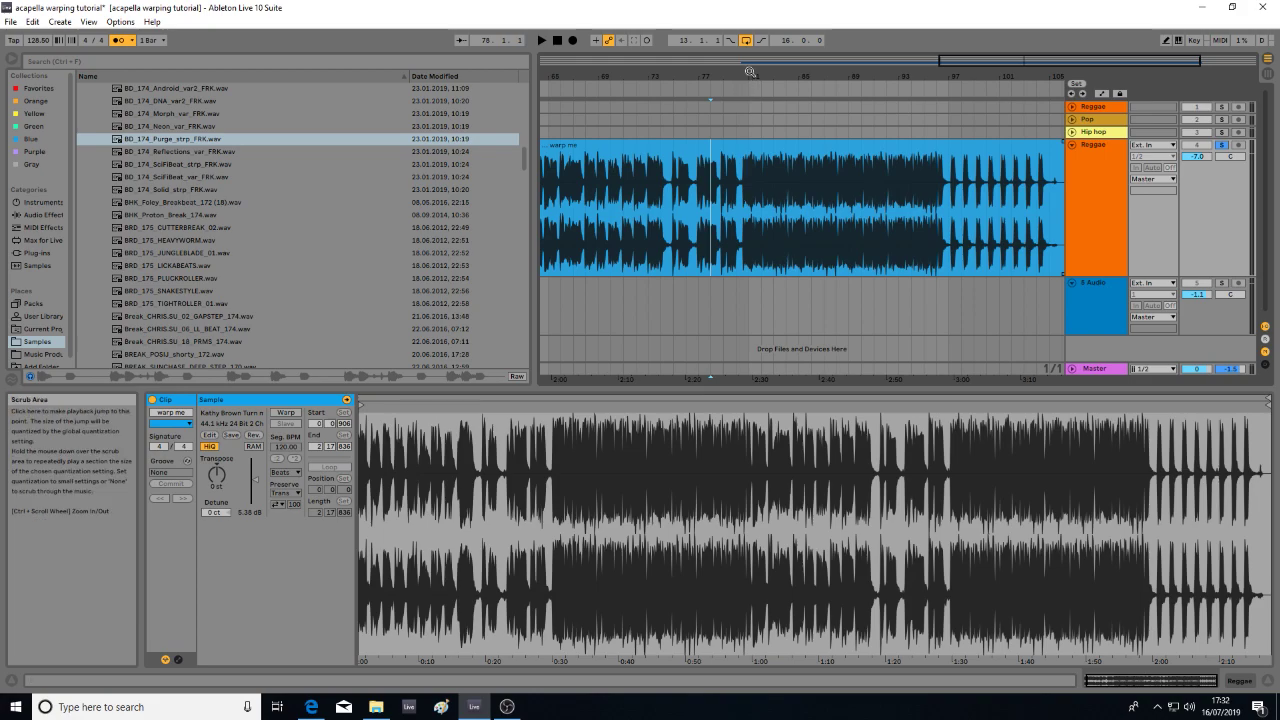
pyautogui.moveTo(752, 75); pyautogui.dragTo(752, 140)
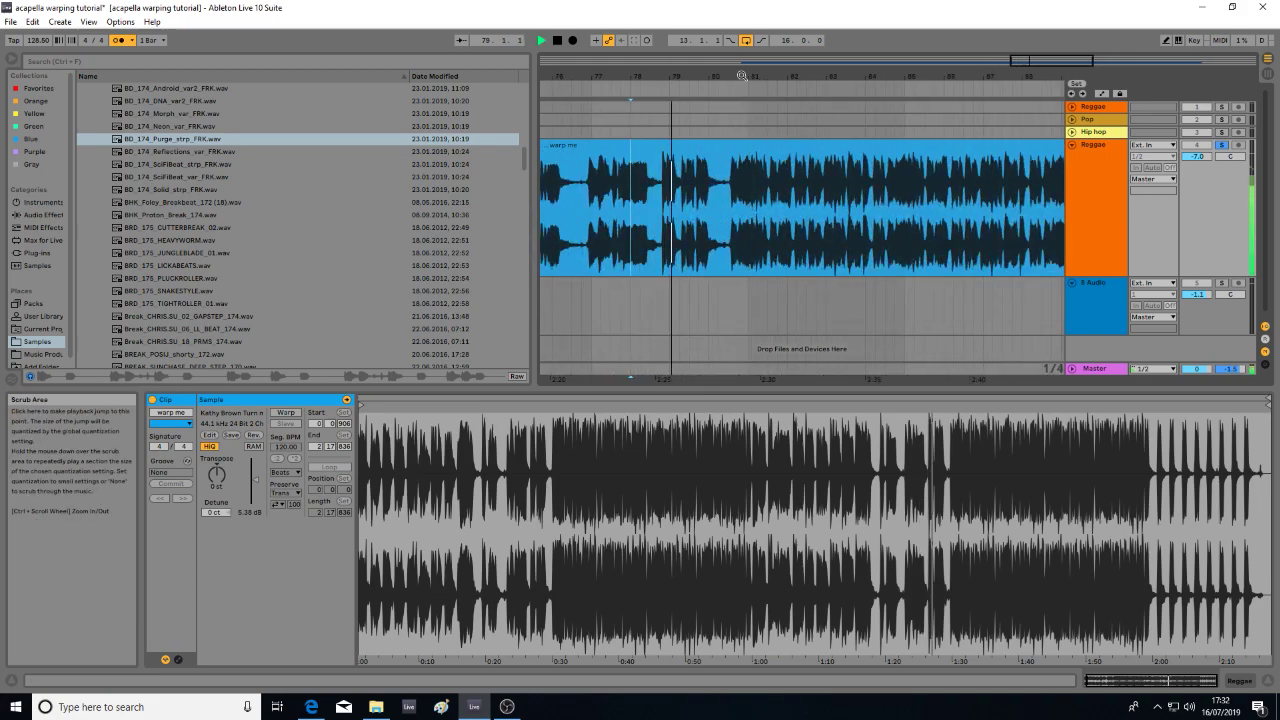
pyautogui.moveTo(738, 75); pyautogui.dragTo(790, 75)
pyautogui.click(706, 84)
# - Play the clip from bar 49 to check the timing where the dense vocal section begins
pyautogui.moveTo(706, 75)
pyautogui.mouseDown()
pyautogui.moveTo(706, 155)
pyautogui.moveTo(706, 95)
pyautogui.mouseUp()
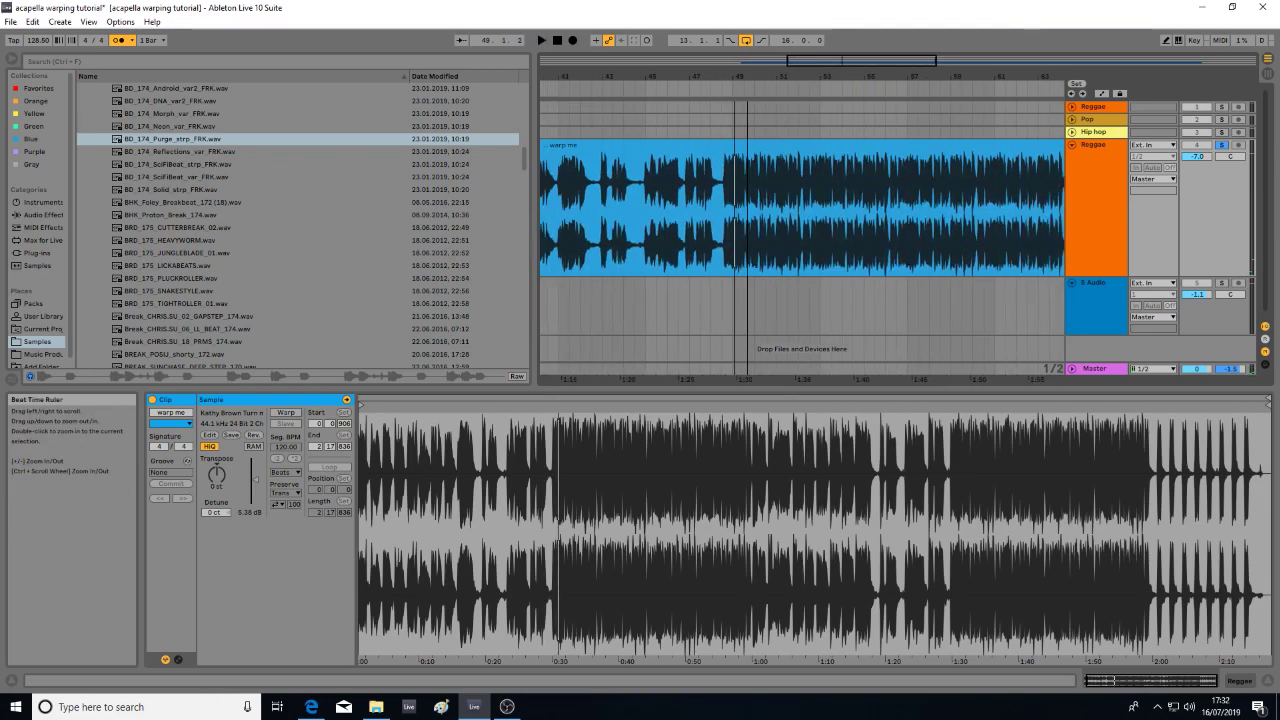
pyautogui.click(733, 204)
pyautogui.click(733, 210)
pyautogui.press('space')
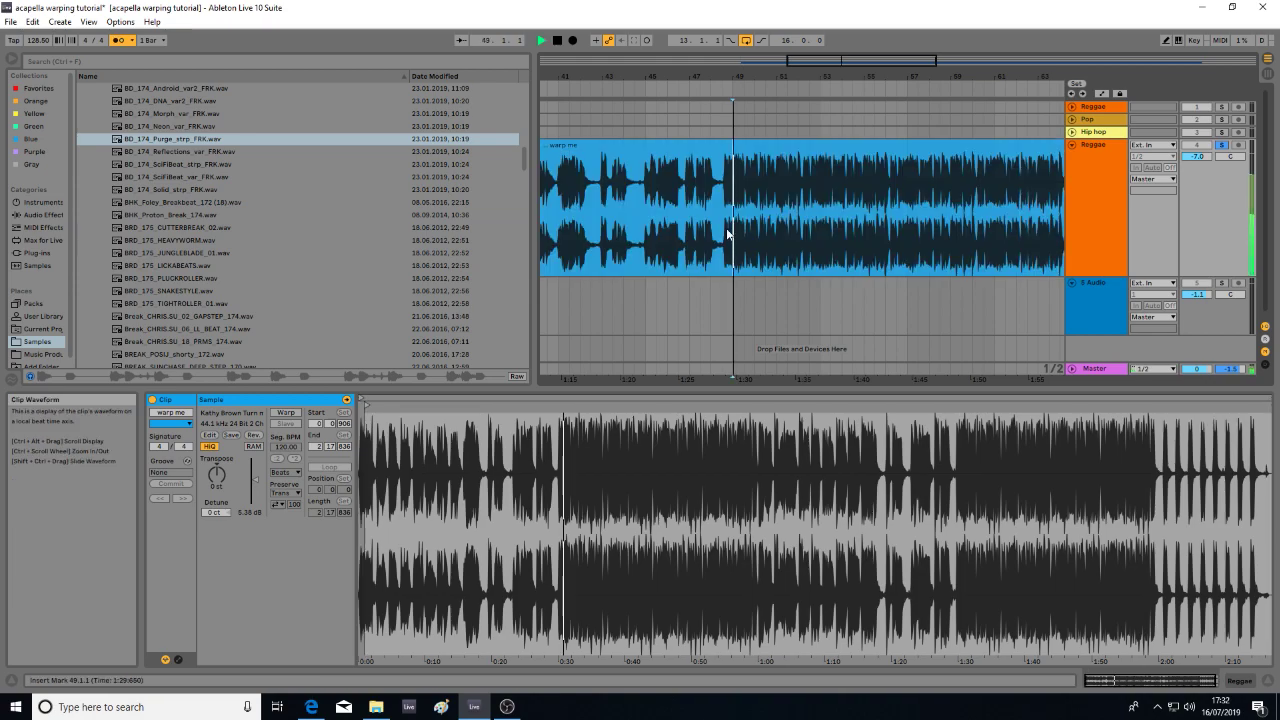
pyautogui.moveTo(737, 76)
pyautogui.mouseDown()
pyautogui.moveTo(737, 120)
pyautogui.moveTo(737, 76)
pyautogui.mouseUp()
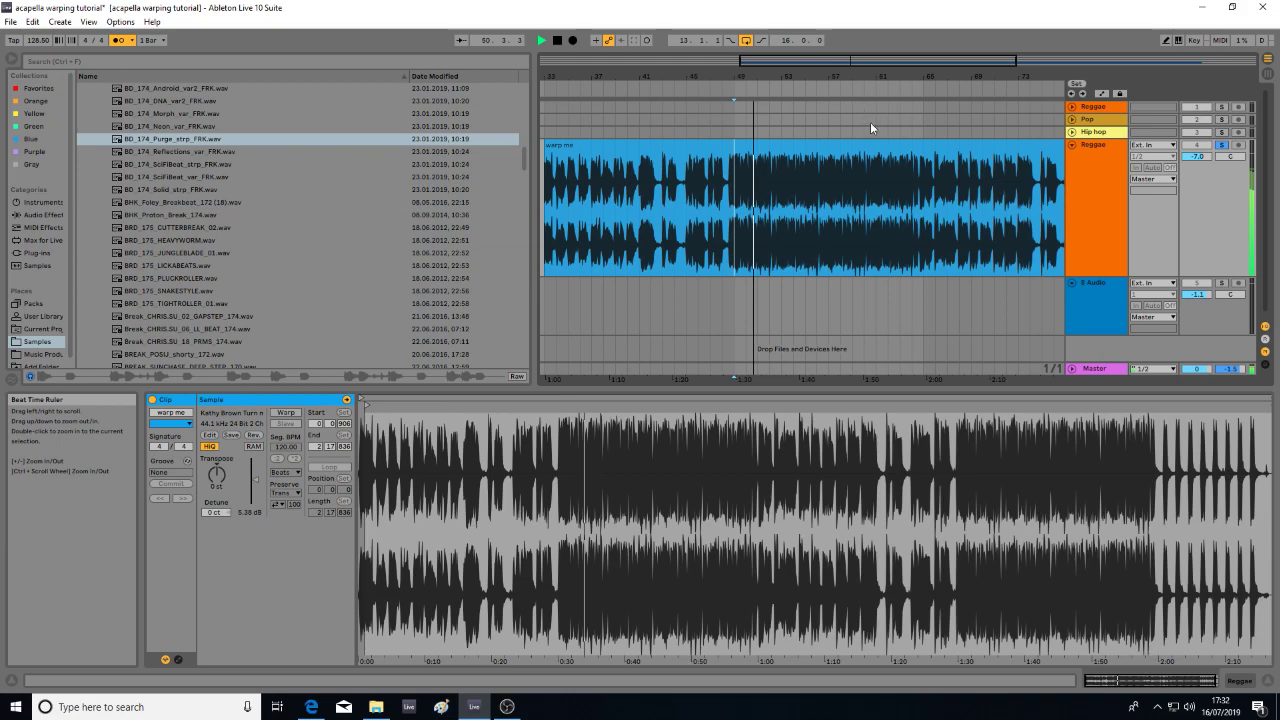
pyautogui.press('space')
# - Try a project tempo of 129 BPM against the vocal onset at bar 66, and undo it
pyautogui.moveTo(928, 76); pyautogui.dragTo(900, 125)
pyautogui.moveTo(735, 78); pyautogui.dragTo(742, 150)
pyautogui.press('space')
pyautogui.doubleClick(729, 203)
pyautogui.click(738, 211)
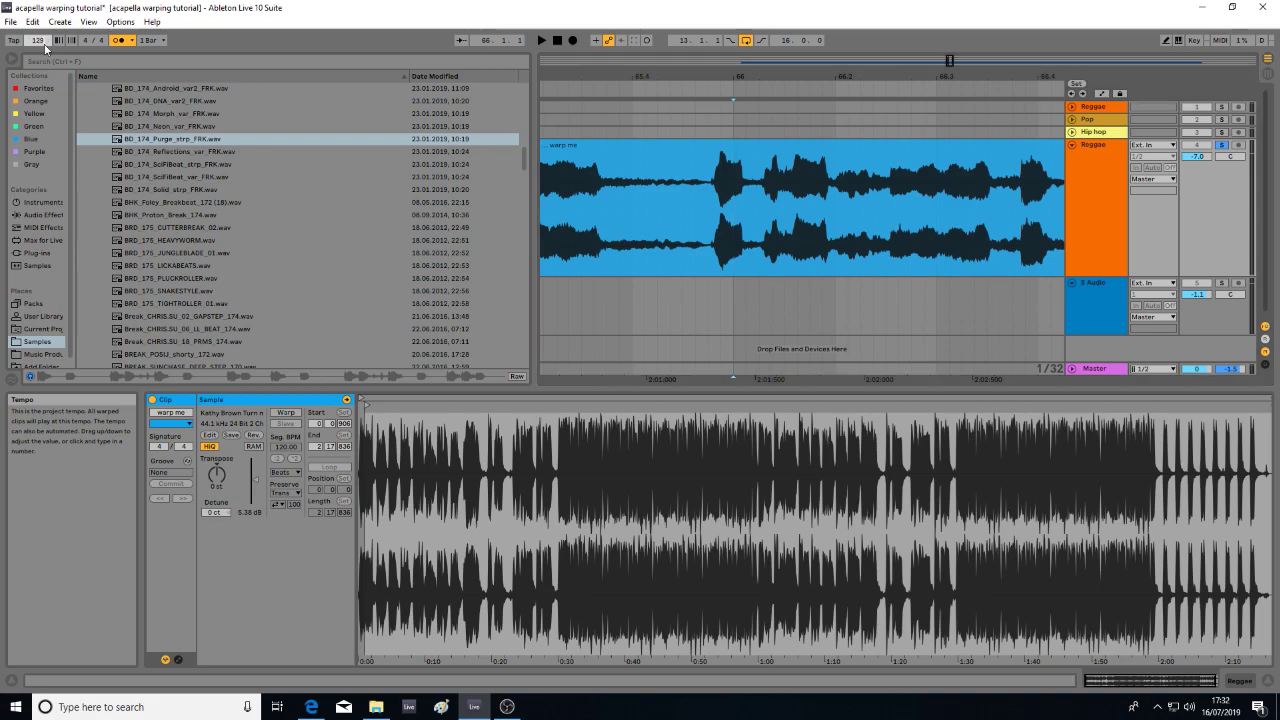
pyautogui.press('Return')
pyautogui.hotkey('ctrl', 'z')
# - Try a project tempo of 128.65 BPM and play the clip from bar 66 to check the vocal onset
pyautogui.press('Return')
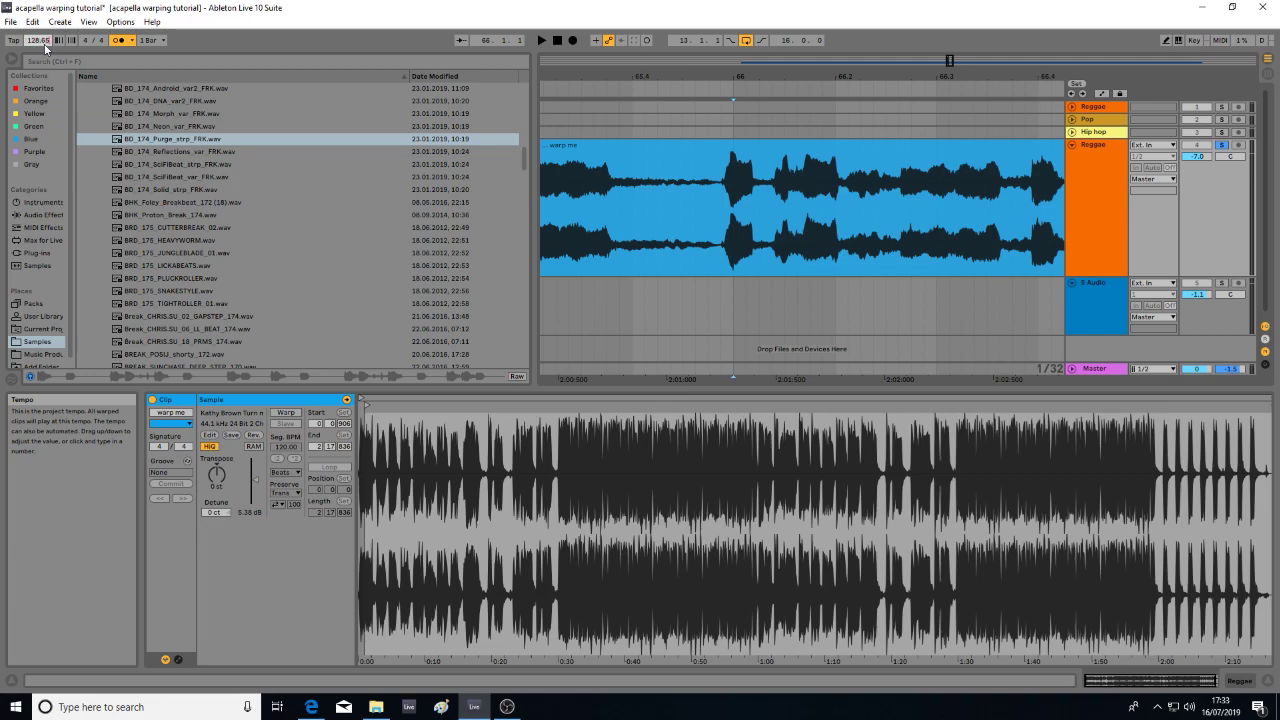
pyautogui.press('Return')
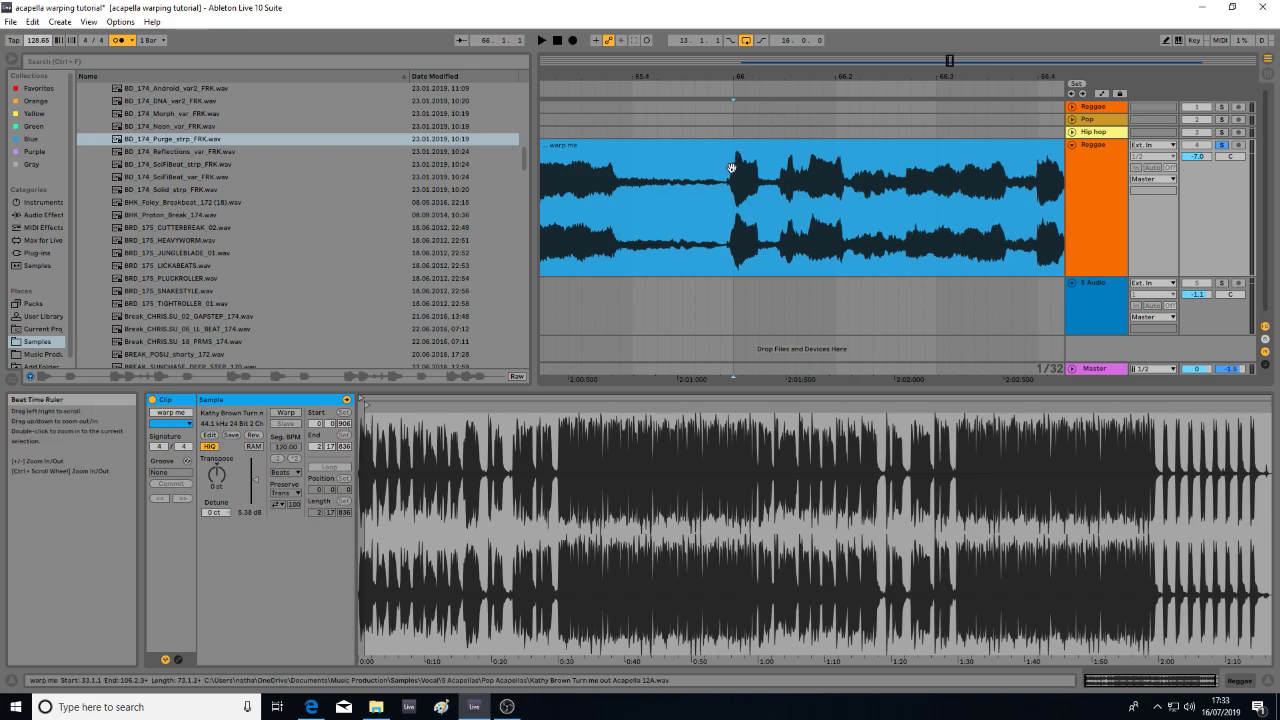
pyautogui.click(733, 224)
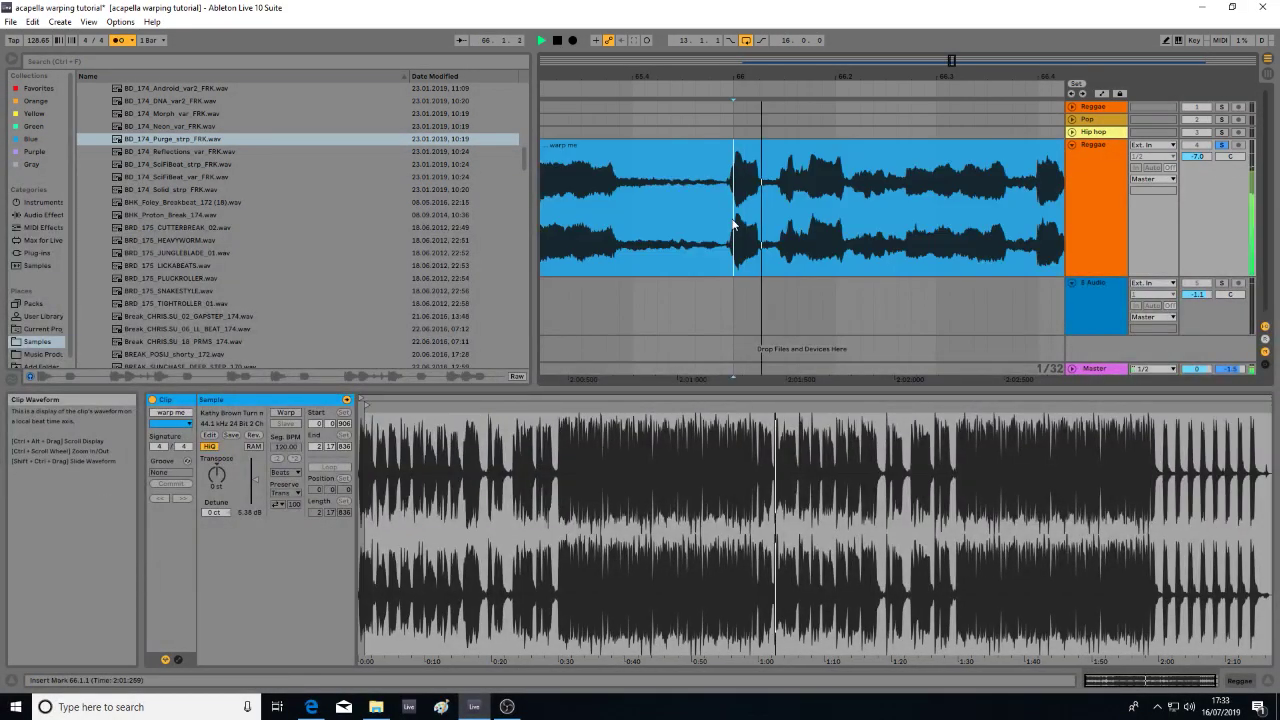
# - Set the project tempo to 128.70 BPM and start playback to compare the vocal with the metronome
pyautogui.click(36, 42)
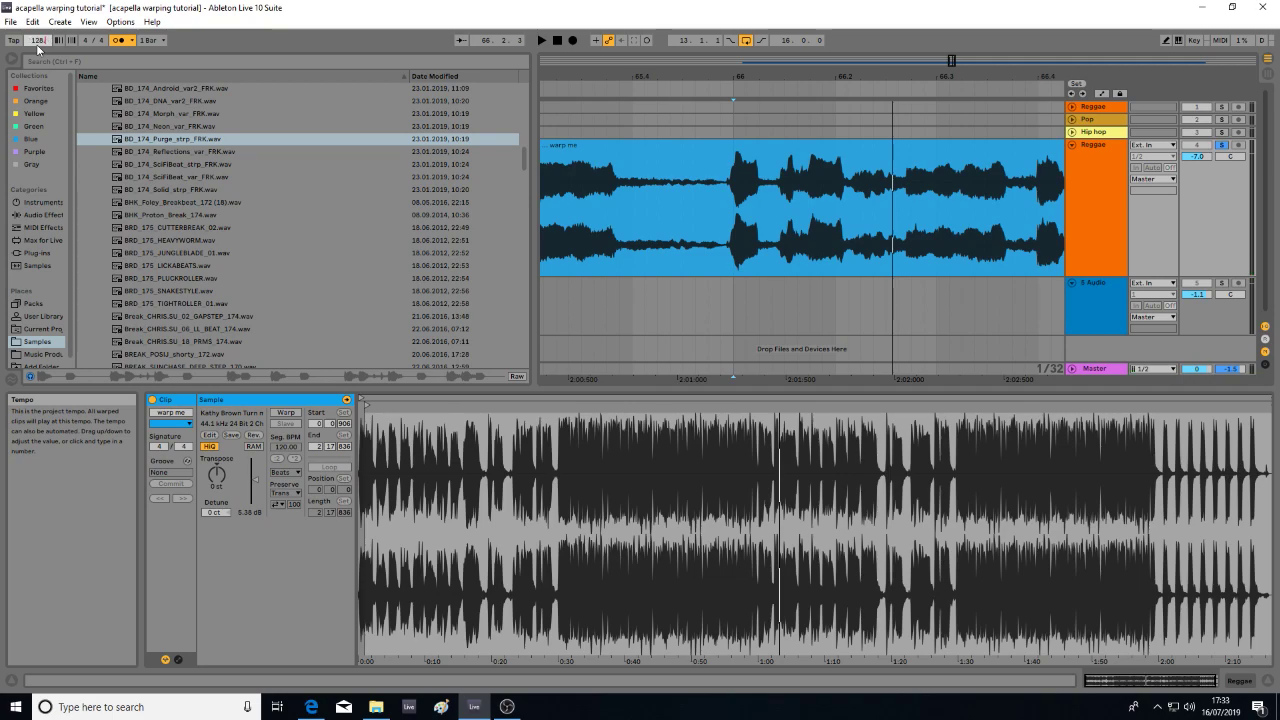
pyautogui.press('Return')
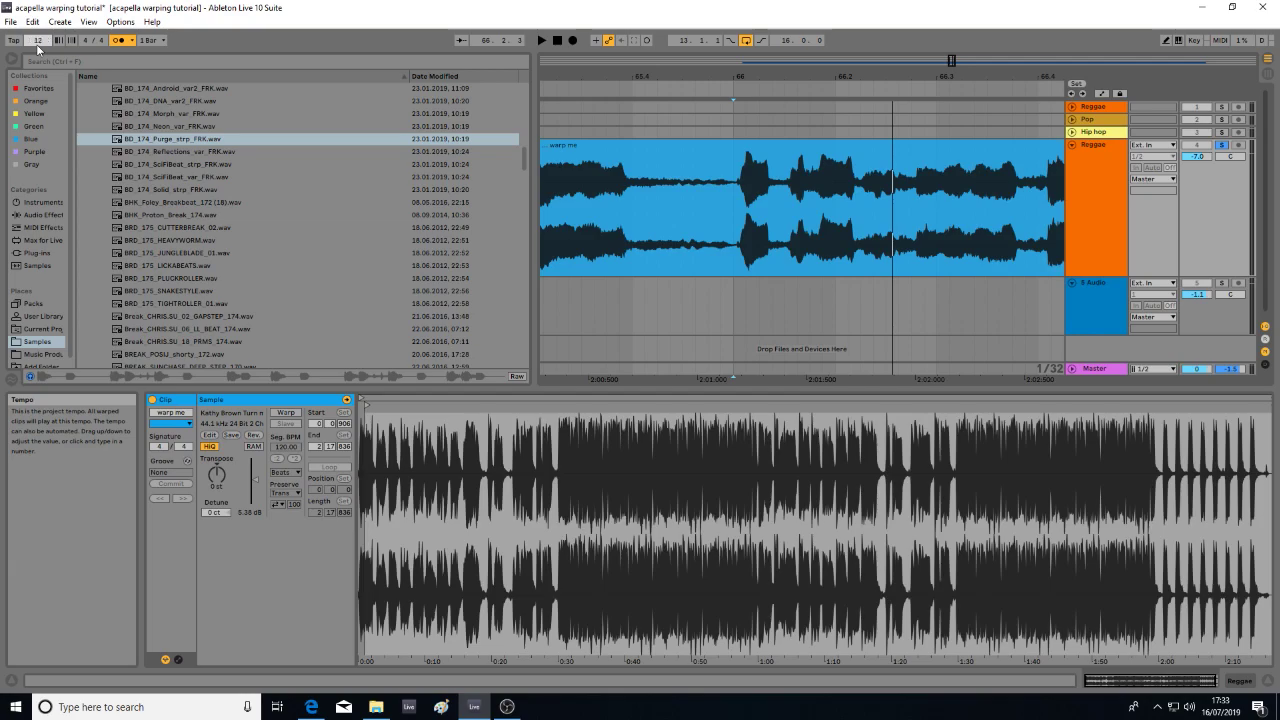
pyautogui.press('space')
# - Play the clip from bar 81 to check whether the dense vocal section stays in time with the metronome
pyautogui.moveTo(844, 76); pyautogui.dragTo(844, 20)
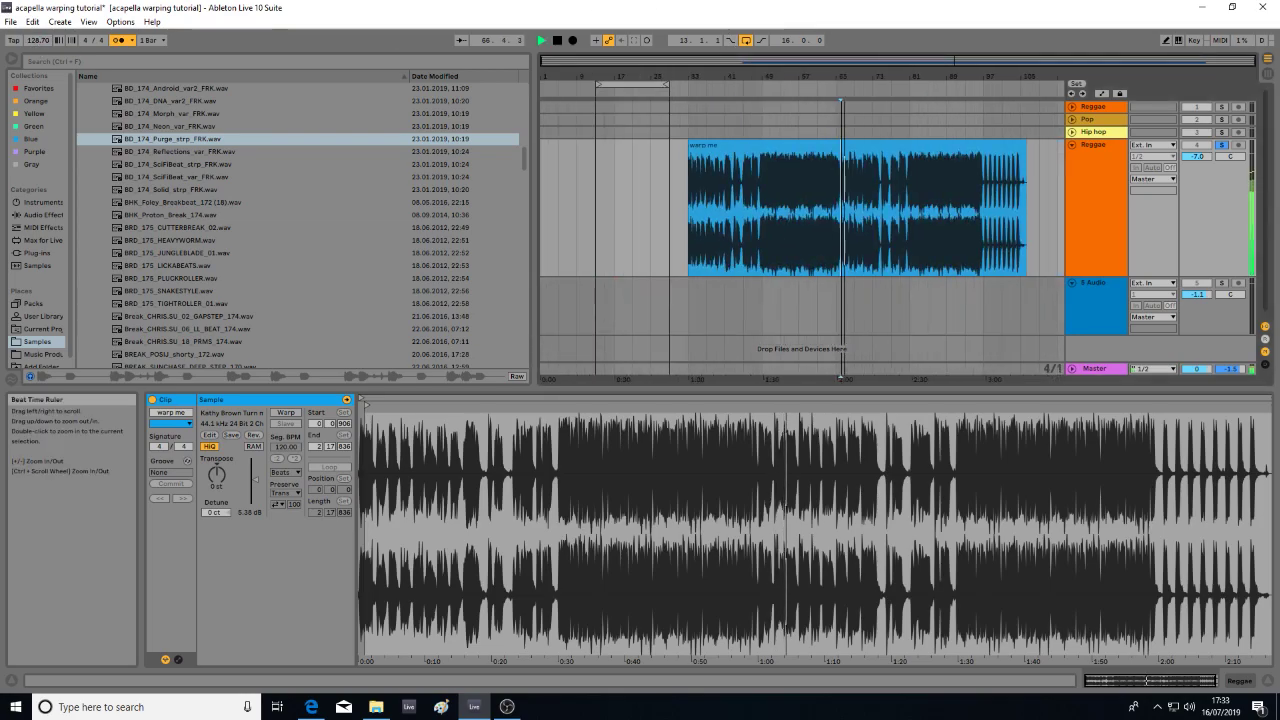
pyautogui.moveTo(912, 76); pyautogui.dragTo(699, 168)
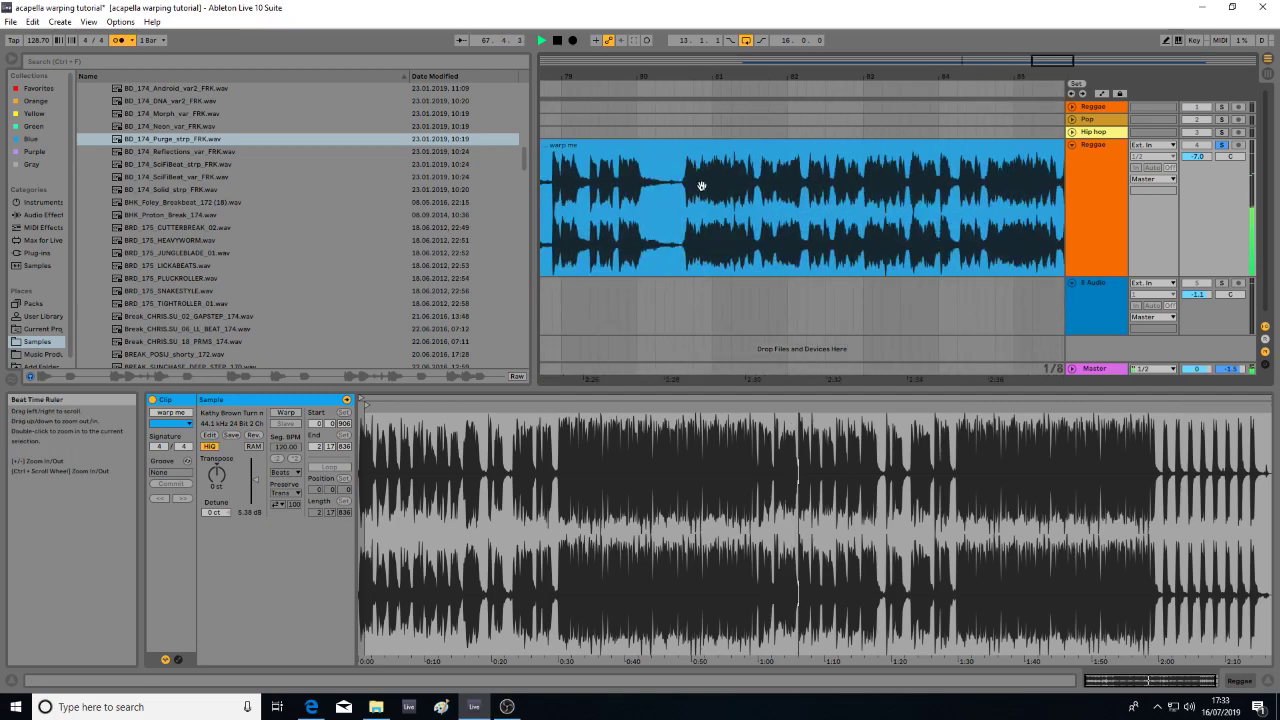
pyautogui.click(713, 230)
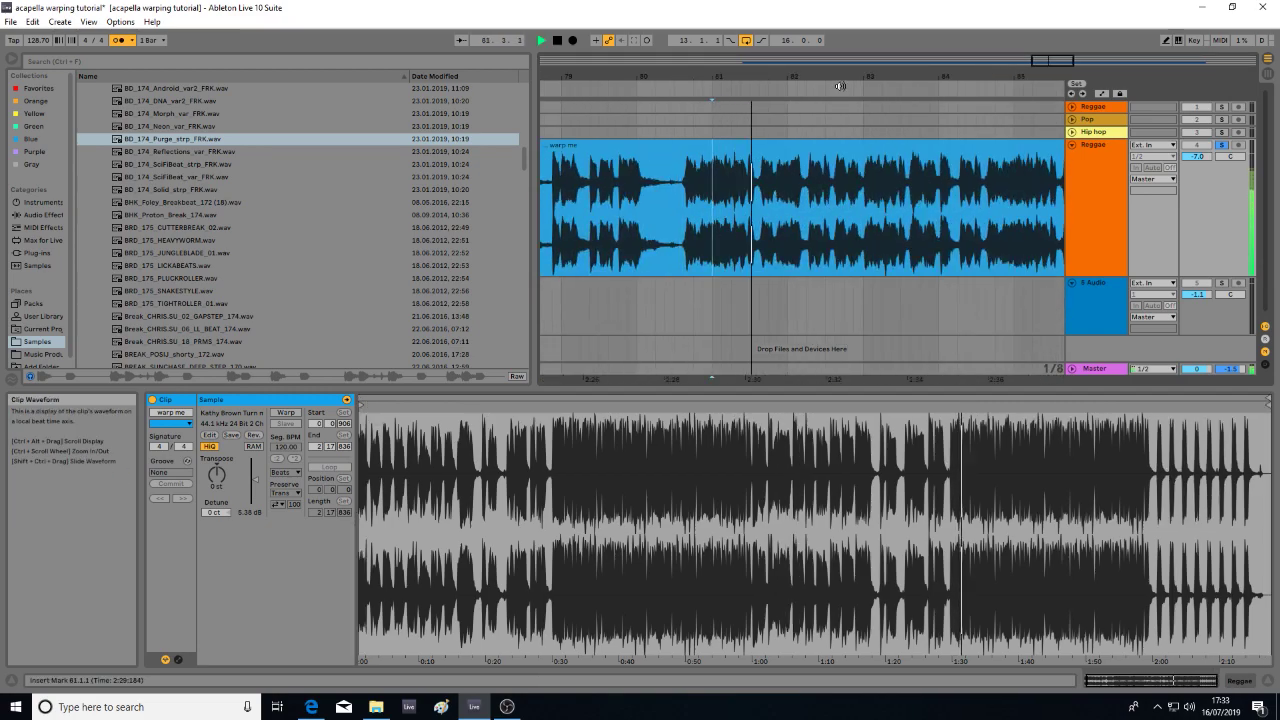
pyautogui.moveTo(788, 82)
pyautogui.mouseDown()
pyautogui.moveTo(790, 110)
pyautogui.moveTo(829, 12)
pyautogui.mouseUp()
pyautogui.click(810, 170)
pyautogui.press('space')
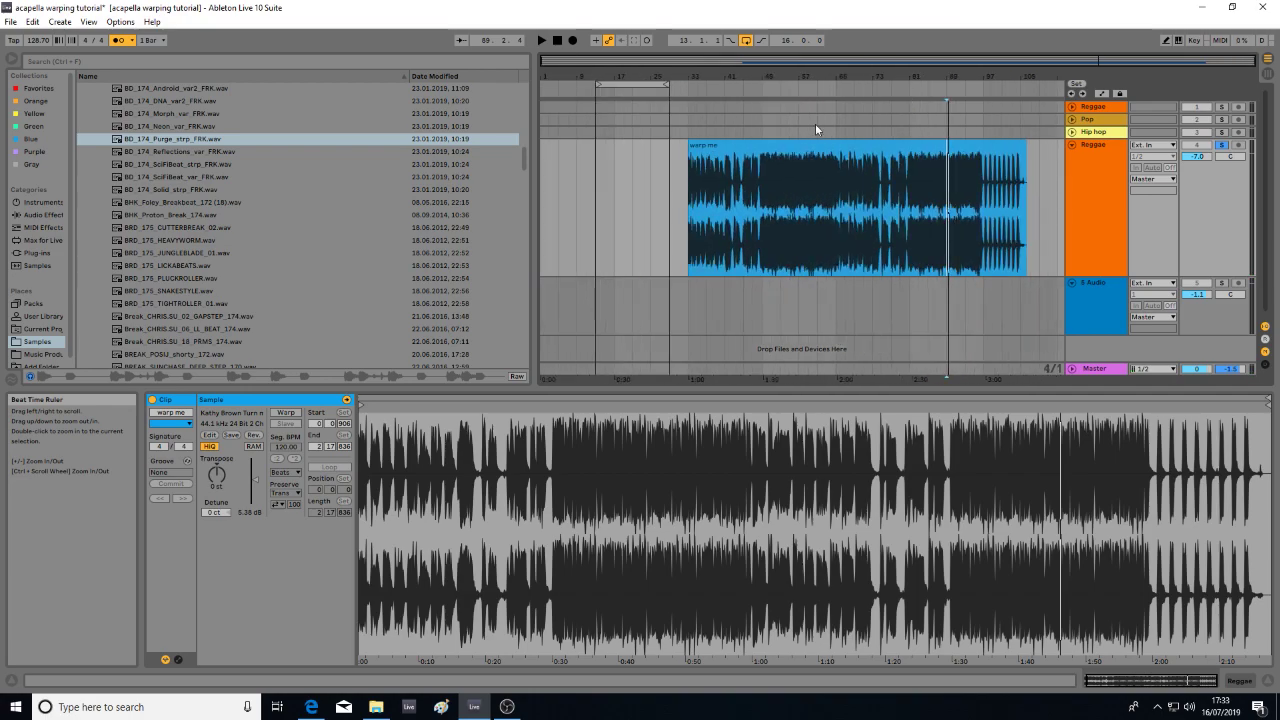
# - Turn on Warp for the whole warp me clip at the 128.70 BPM project tempo and play it from its start
pyautogui.click(780, 148)
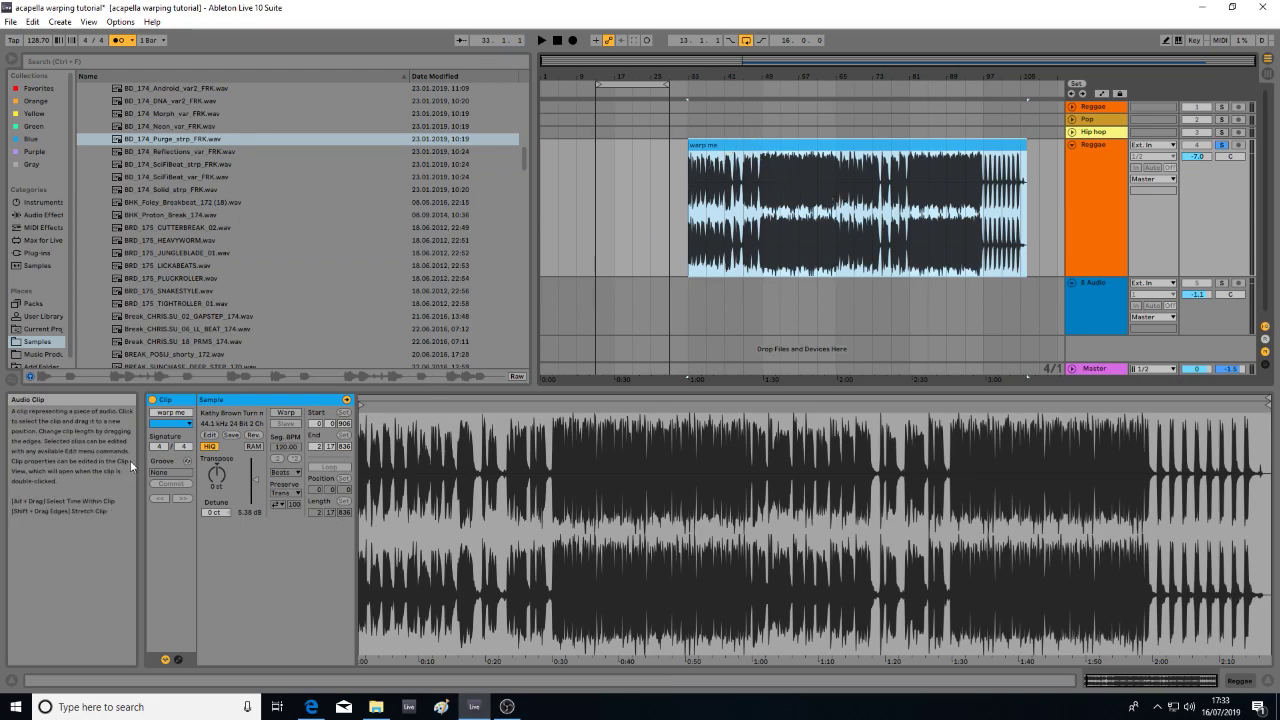
pyautogui.click(287, 413)
pyautogui.click(287, 413)
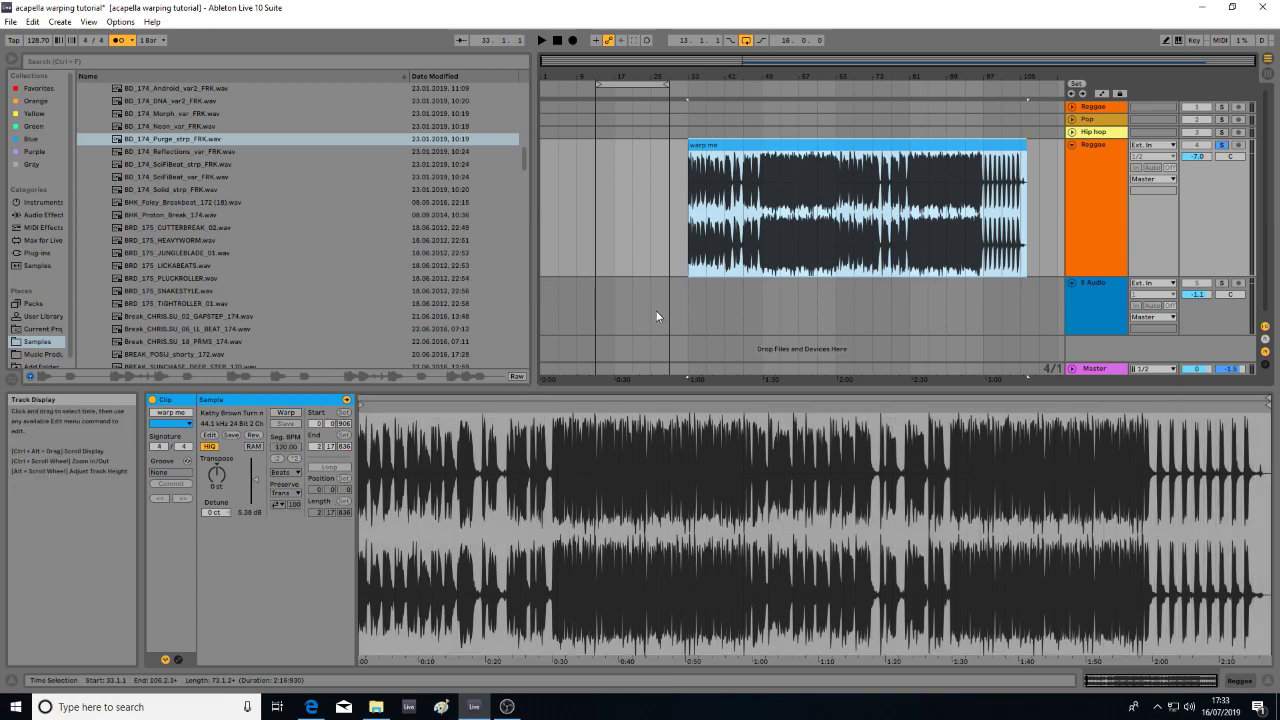
pyautogui.hotkey('ctrl', 'z')
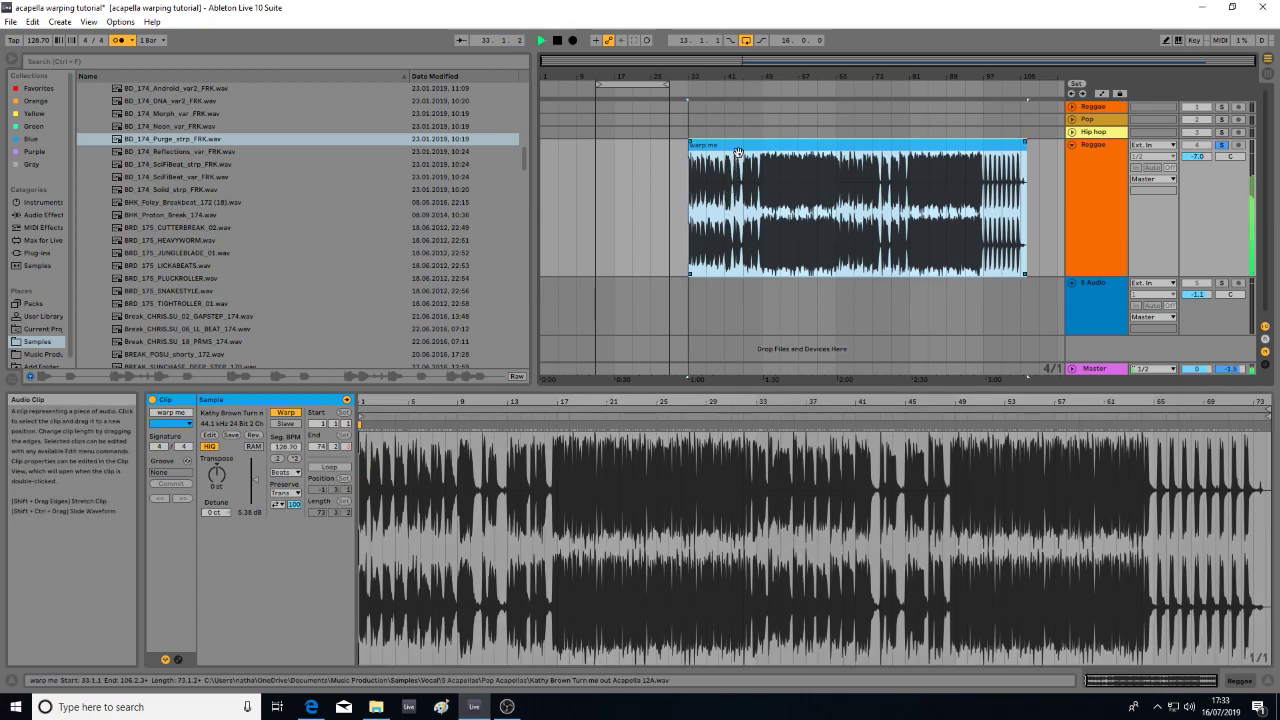
# - Play the warped sample around its bars 17, 28 and 41 to check the vocal's timing along the clip
pyautogui.moveTo(441, 402); pyautogui.dragTo(450, 470)
pyautogui.moveTo(557, 401); pyautogui.dragTo(582, 450)
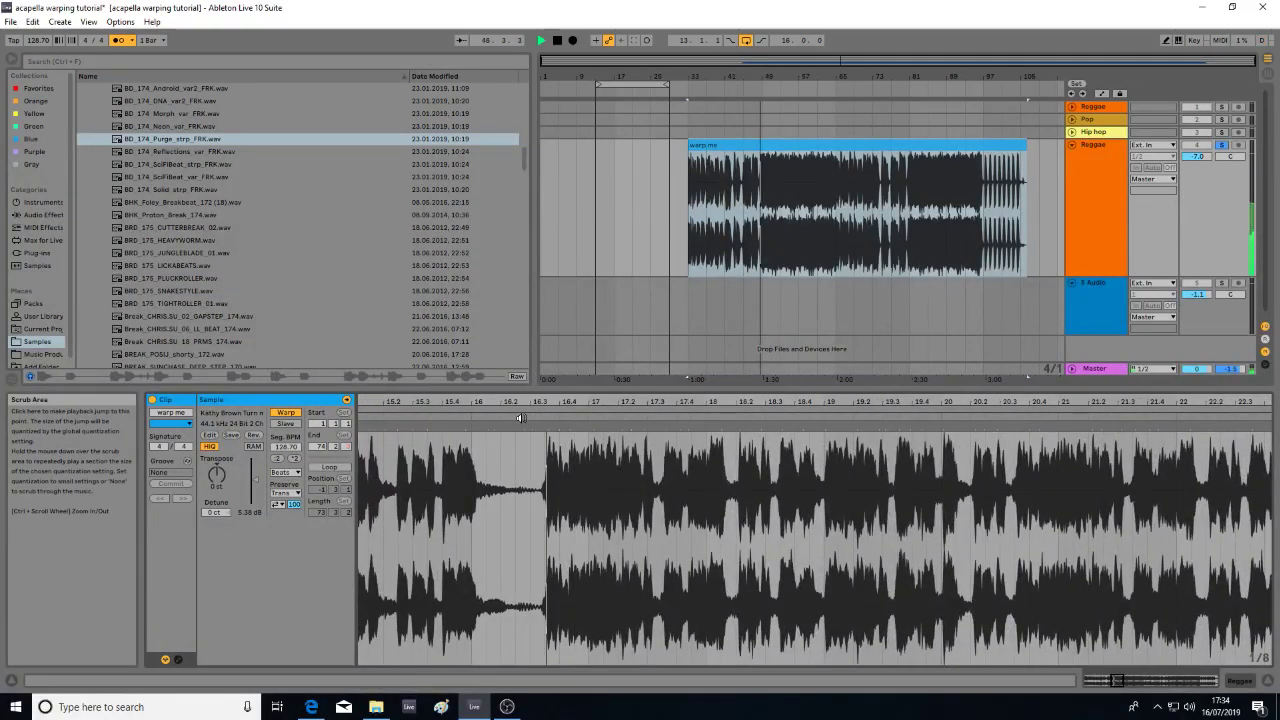
pyautogui.press('space')
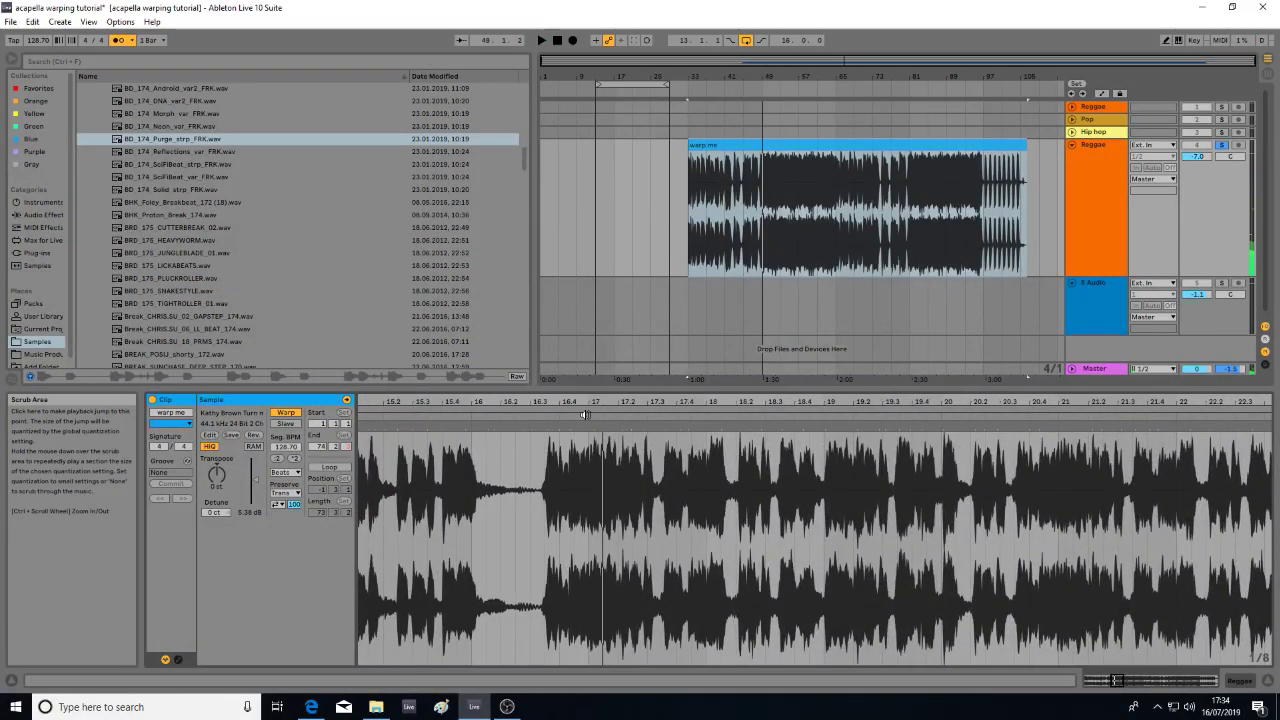
pyautogui.moveTo(586, 403); pyautogui.dragTo(590, 350)
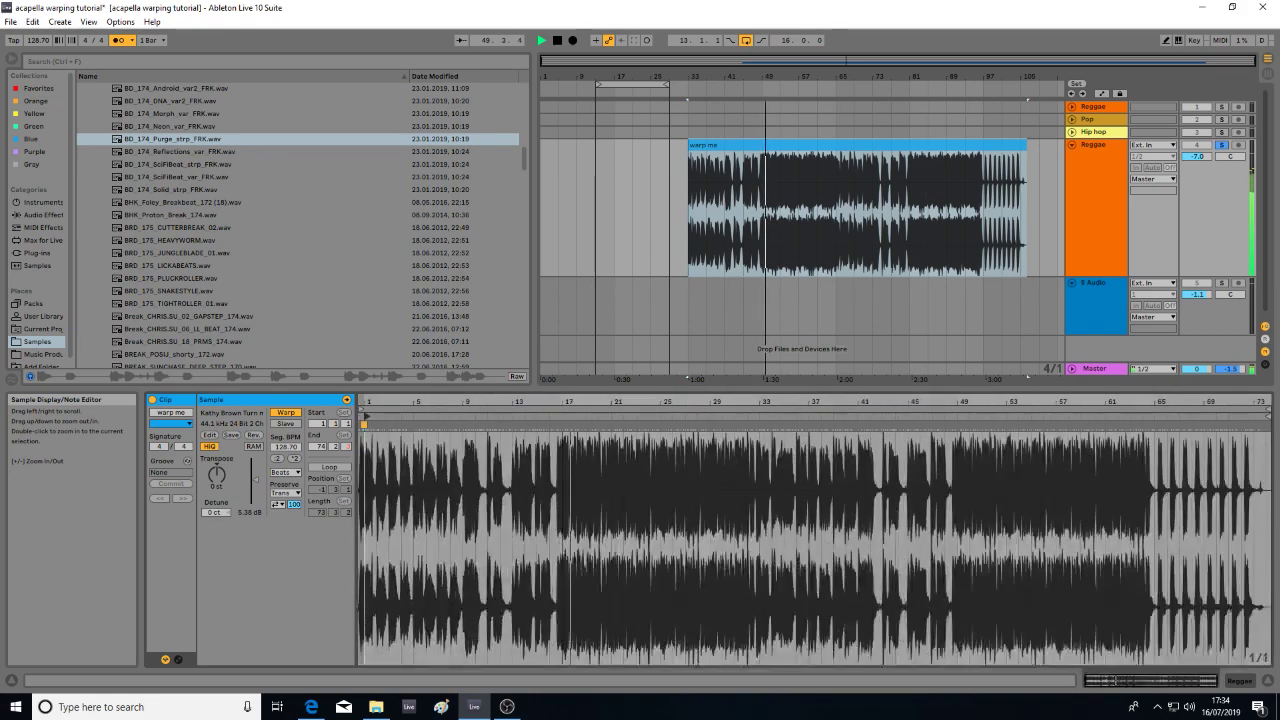
pyautogui.click(701, 420)
pyautogui.moveTo(707, 404)
pyautogui.mouseDown()
pyautogui.moveTo(707, 445)
pyautogui.moveTo(707, 404)
pyautogui.mouseUp()
pyautogui.click(857, 419)
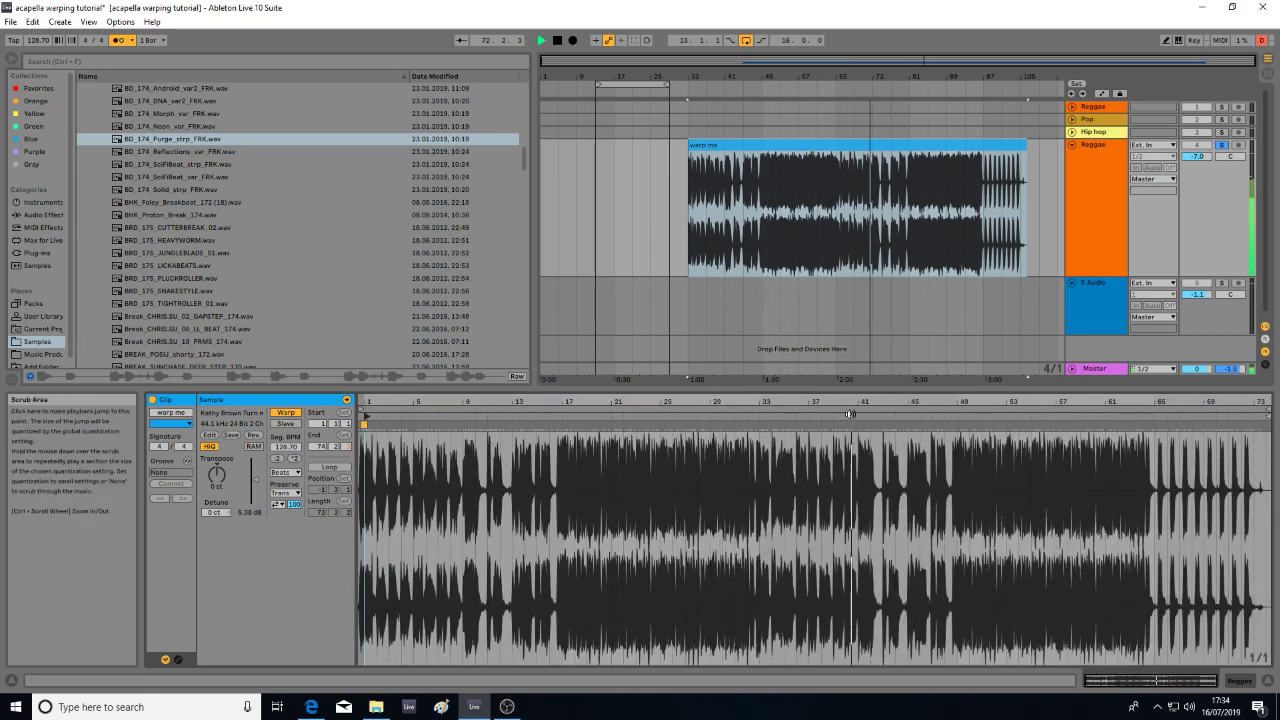
# - Try aligning the vocal onset at the sample's bar 41 to the grid with a warp marker, and undo it
pyautogui.moveTo(862, 409); pyautogui.dragTo(804, 420)
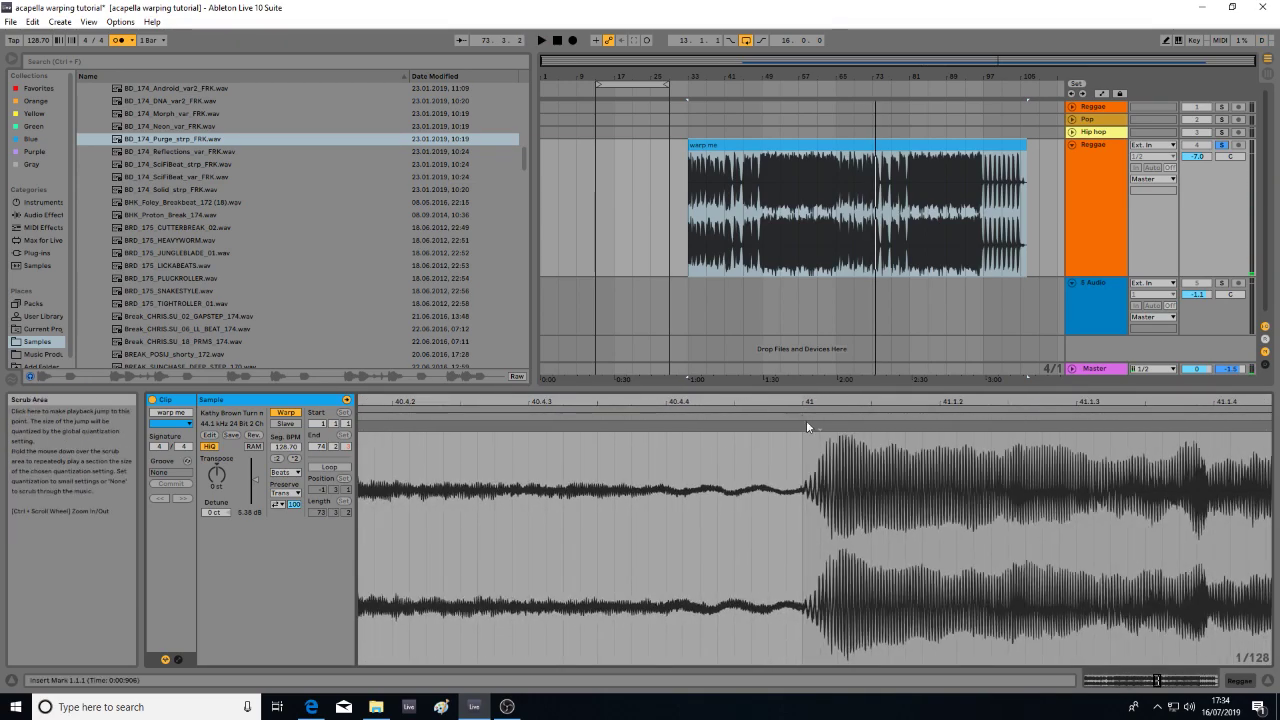
pyautogui.click(804, 426)
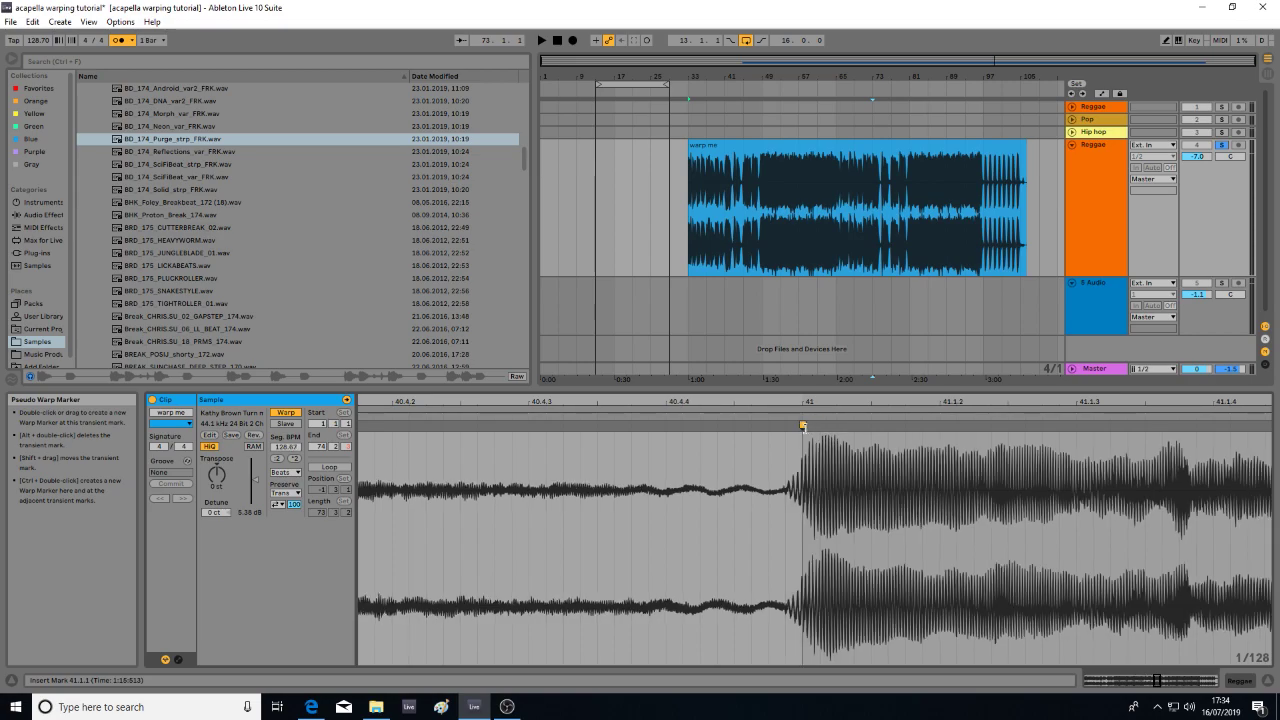
pyautogui.hotkey('ctrl', 'z')
# - Play the sample from bar 41 through to bar 49 to check how its phrases line up with the metronome
pyautogui.moveTo(810, 403); pyautogui.dragTo(810, 375)
pyautogui.click(1085, 403)
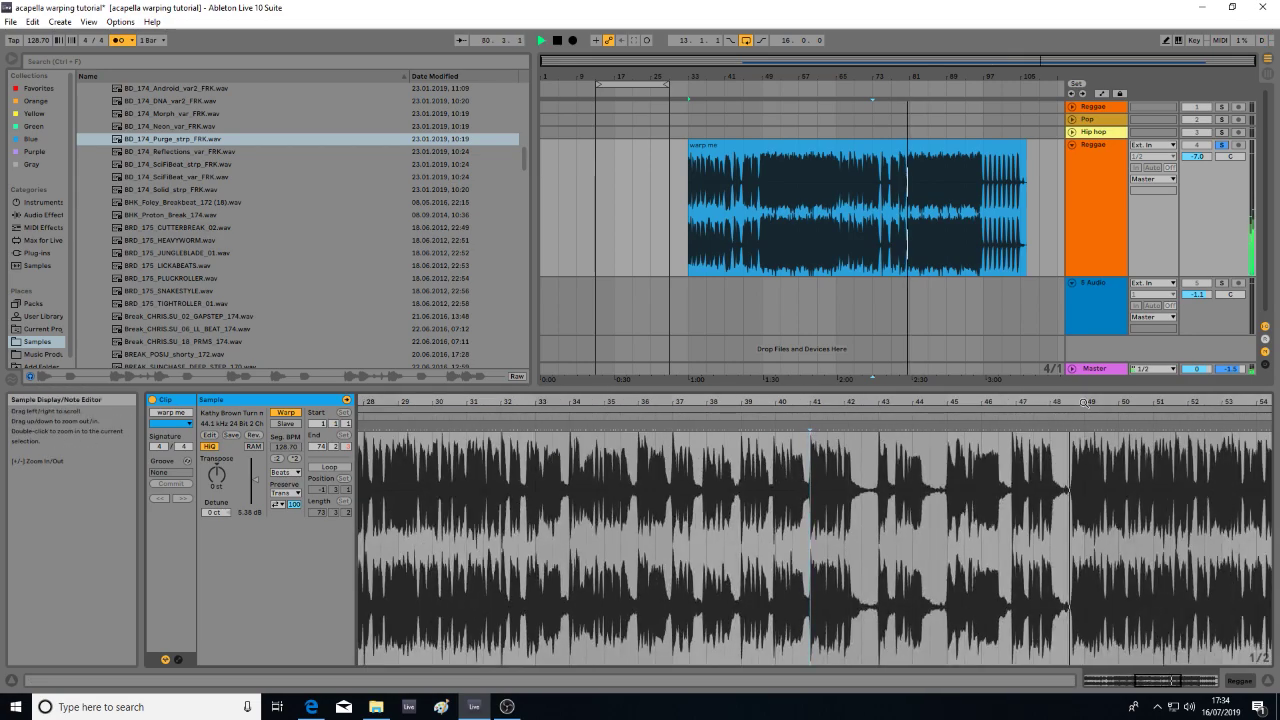
pyautogui.moveTo(1085, 403); pyautogui.dragTo(1085, 375)
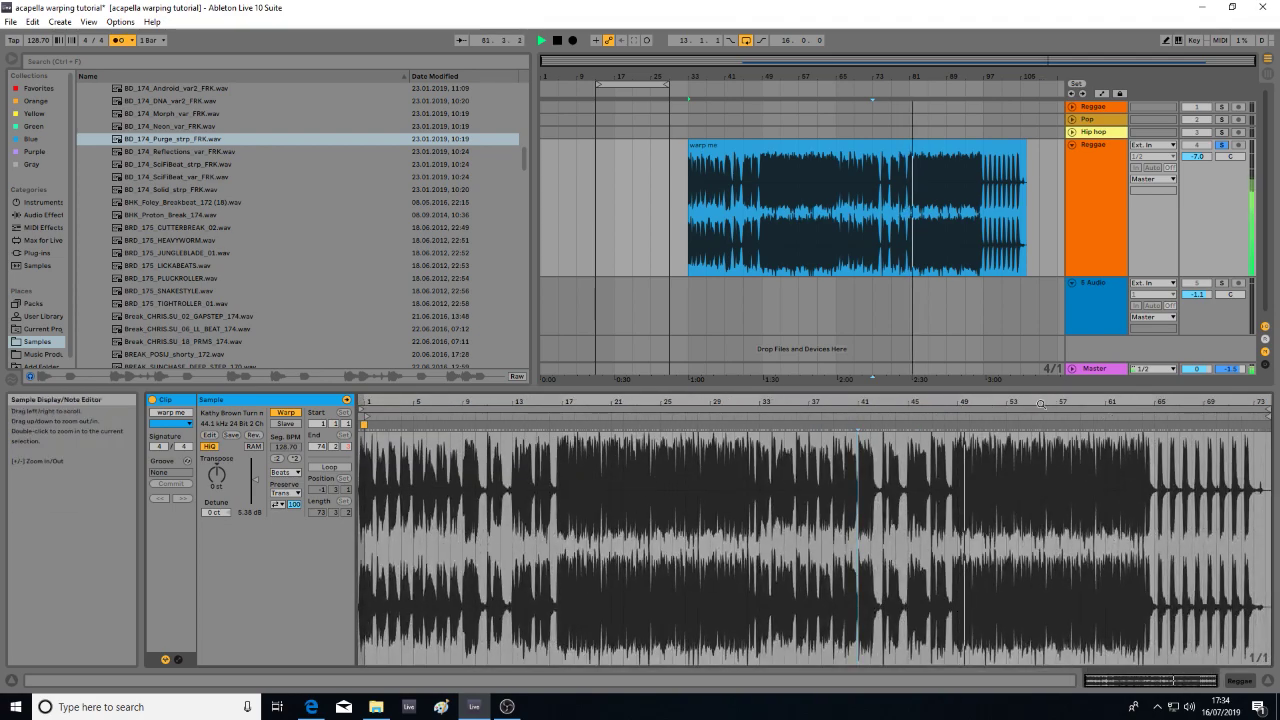
pyautogui.press('space')
pyautogui.moveTo(970, 403); pyautogui.dragTo(950, 378)
pyautogui.click(864, 420)
pyautogui.moveTo(865, 402)
pyautogui.mouseDown()
pyautogui.moveTo(865, 440)
pyautogui.moveTo(865, 400)
pyautogui.mouseUp()
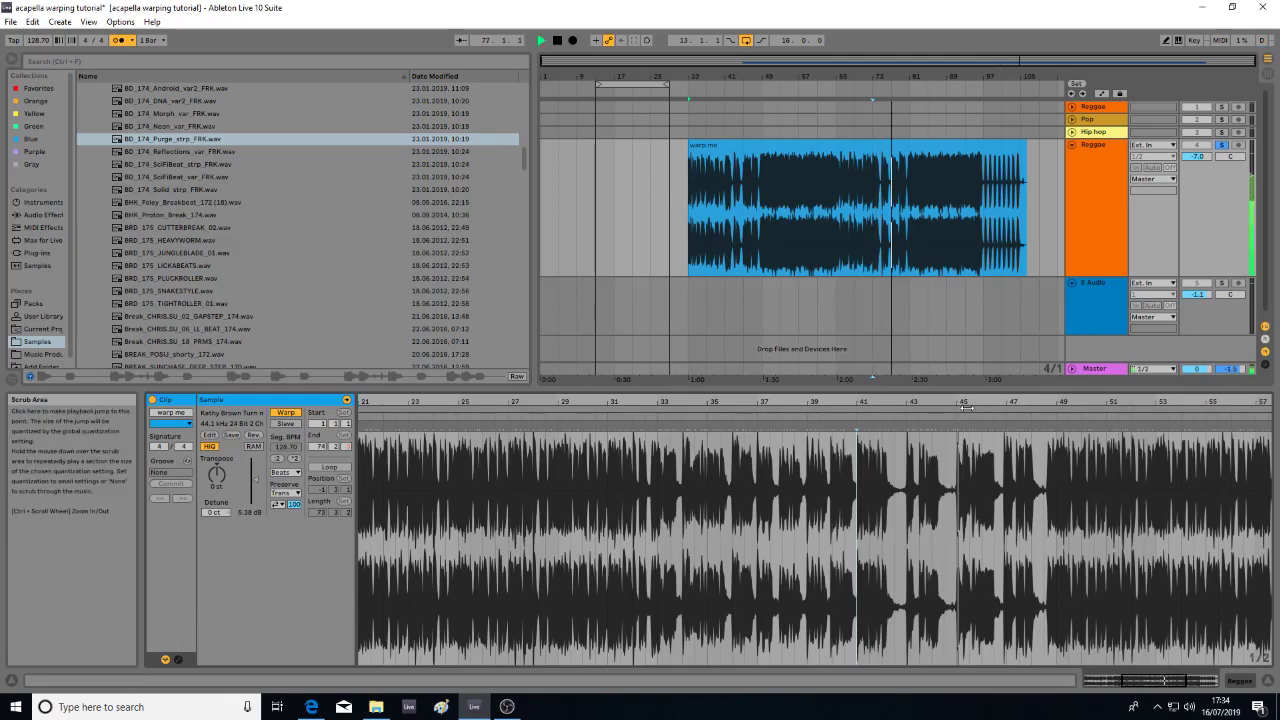
pyautogui.moveTo(947, 417); pyautogui.dragTo(781, 440)
pyautogui.press('space')
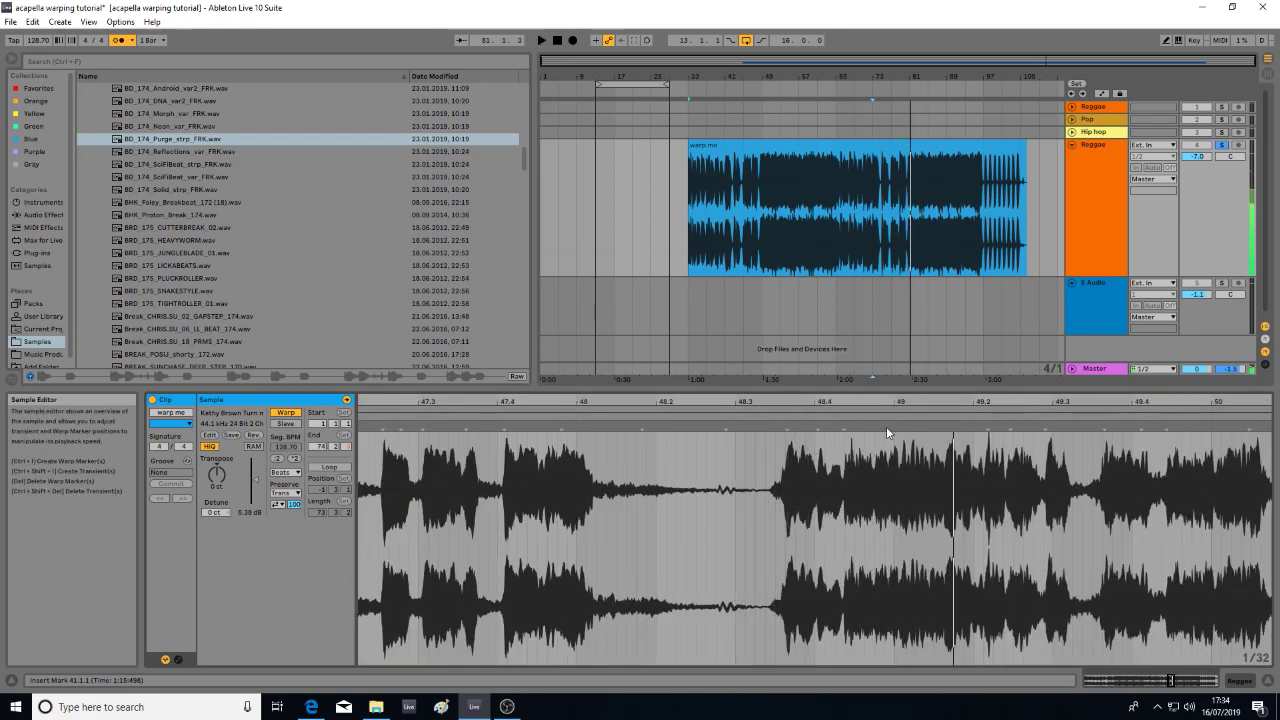
# - Try snapping the transient just before the sample's bar 49 onto the bar line with a warp marker, and play it
pyautogui.click(889, 477)
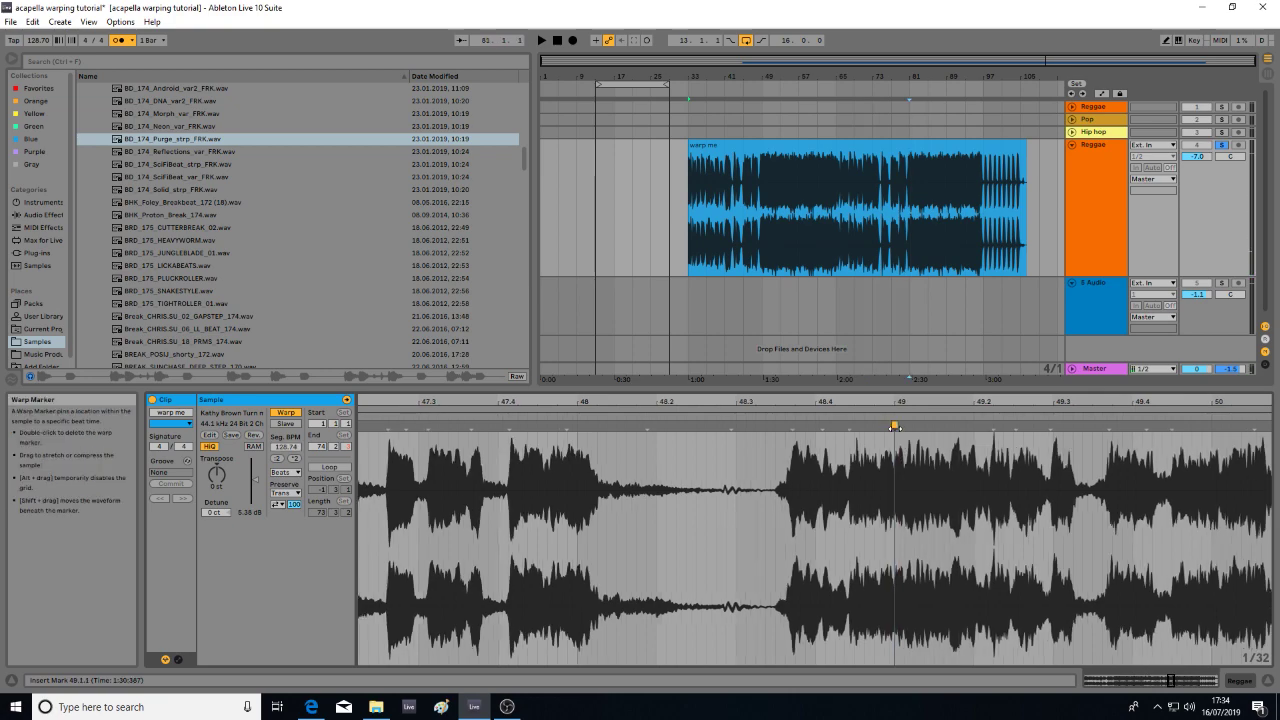
pyautogui.click(834, 414)
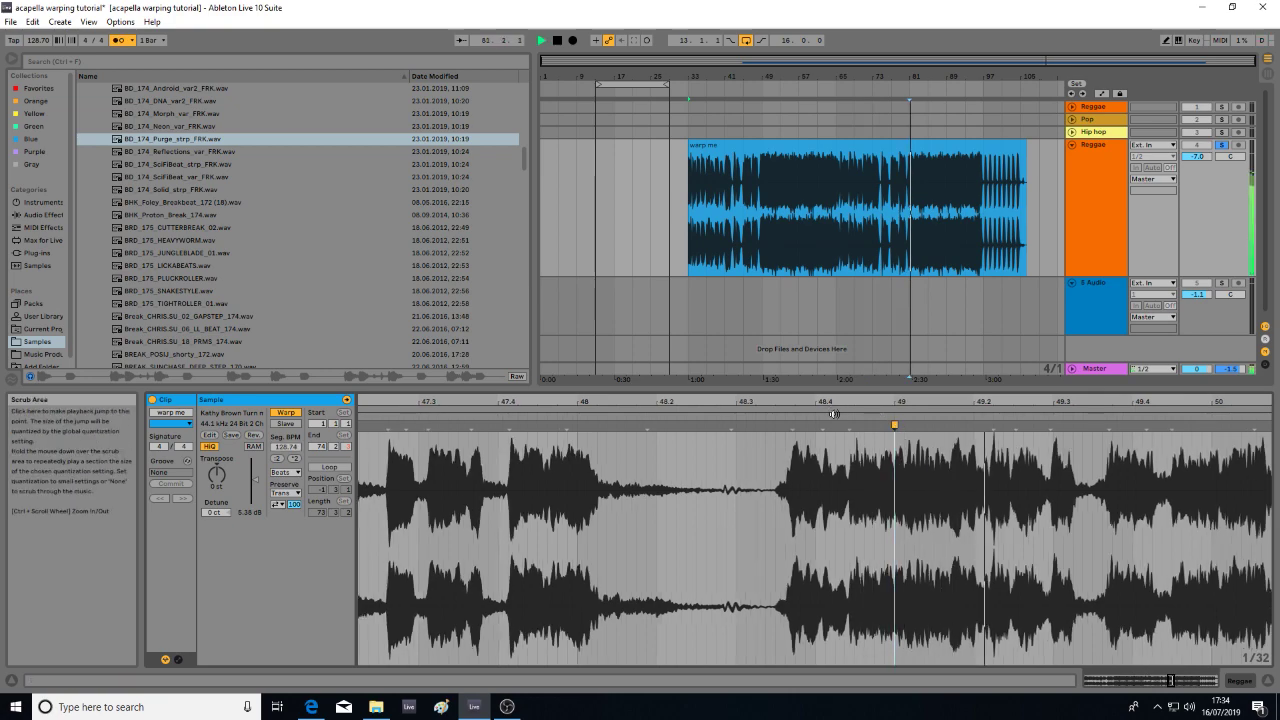
pyautogui.press('space')
# - Try pulling the audio just after the sample's bar 49 back onto the bar line with a warp marker, and undo it
pyautogui.click(914, 468)
pyautogui.moveTo(913, 426); pyautogui.dragTo(893, 425)
pyautogui.click(591, 418)
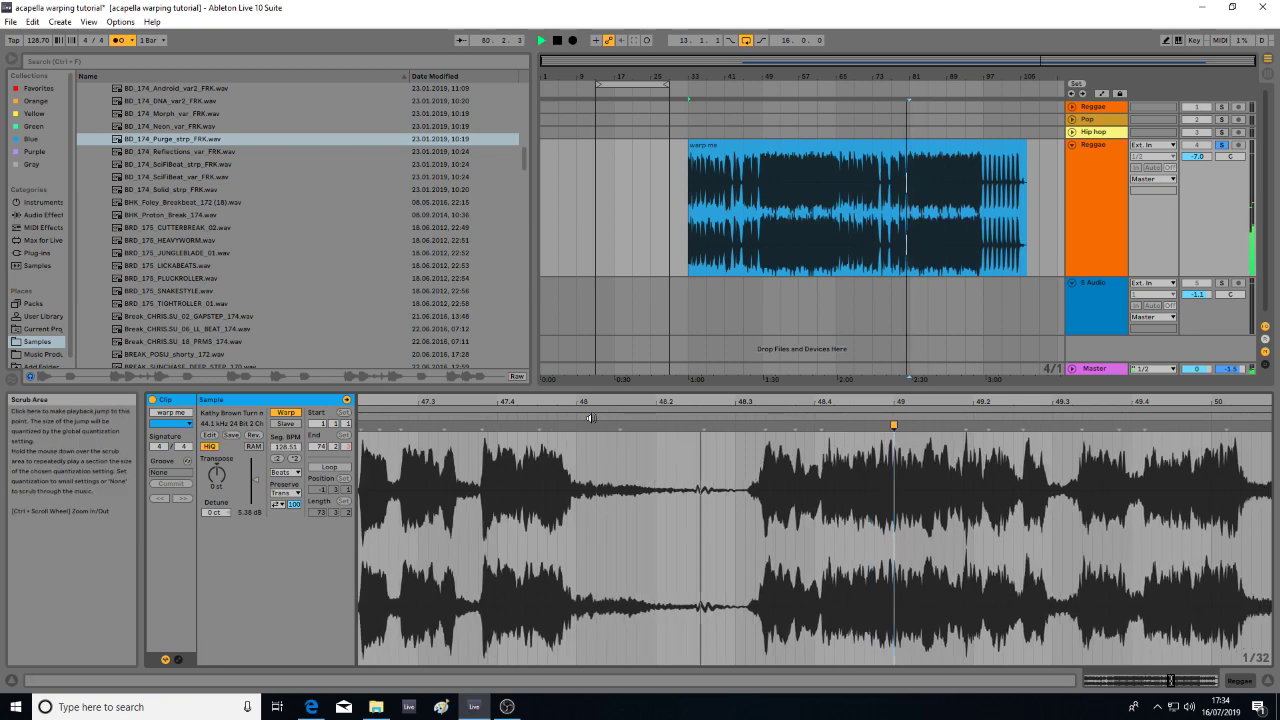
pyautogui.press('space')
pyautogui.hotkey('ctrl', 'z')
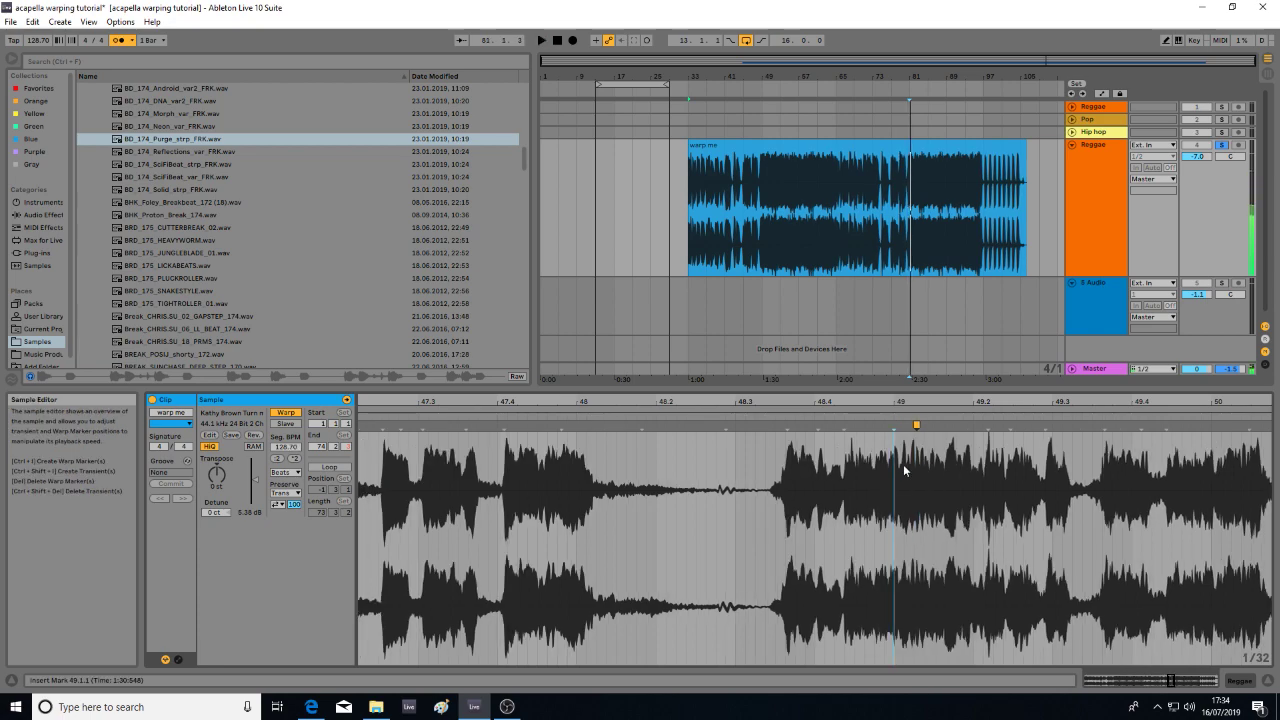
# - Recheck playback at the sample's bar 49, and warp the transient just after beat 49.2 back onto that beat
pyautogui.click(895, 413)
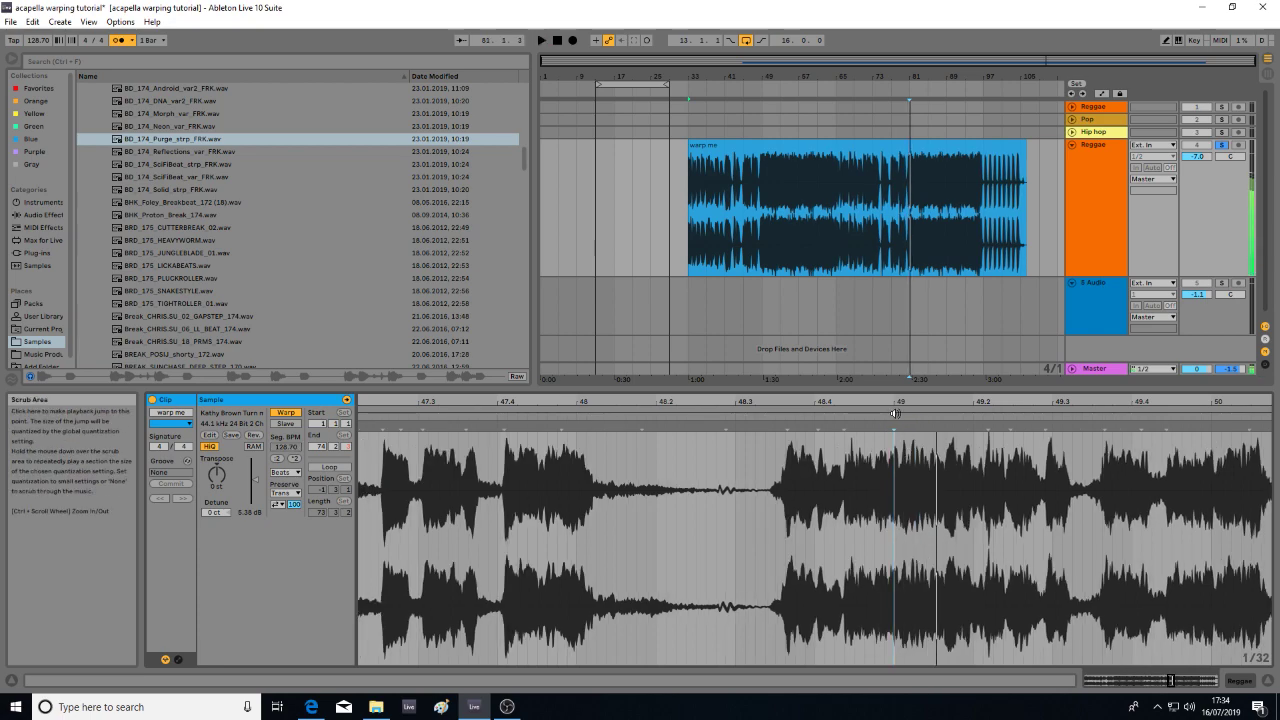
pyautogui.press('space')
pyautogui.click(887, 417)
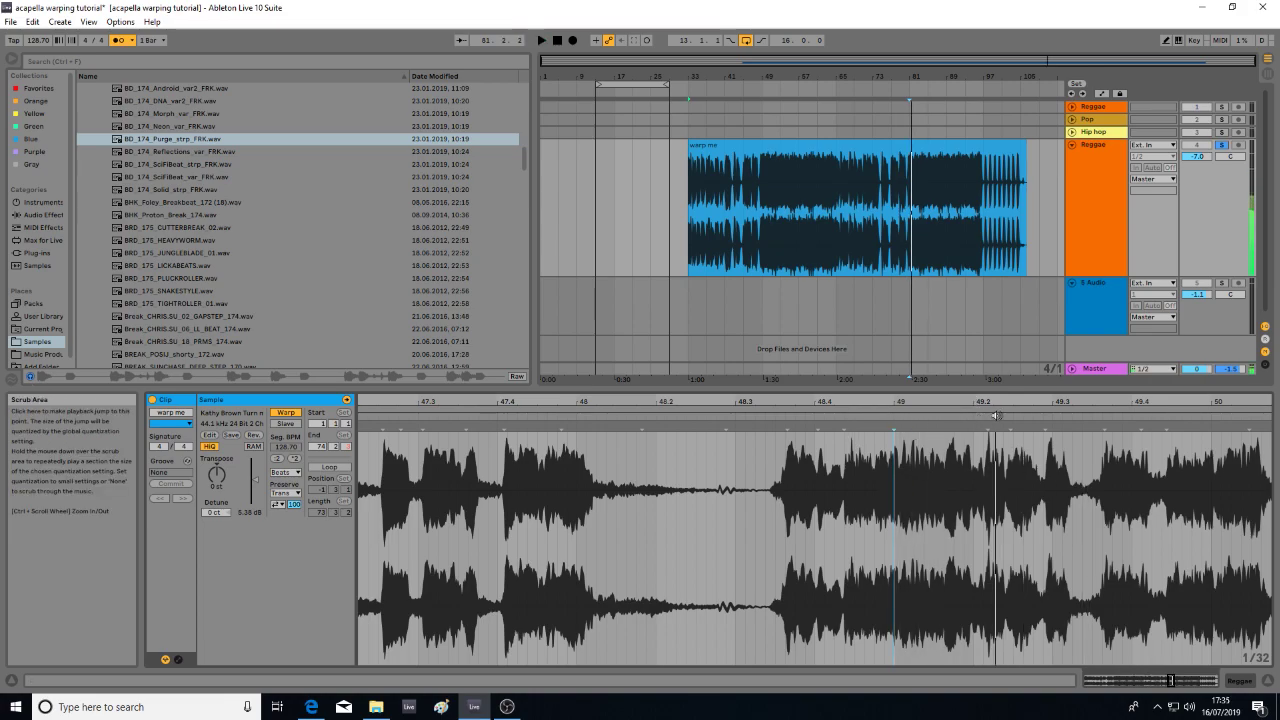
pyautogui.scroll(3, 985, 450)
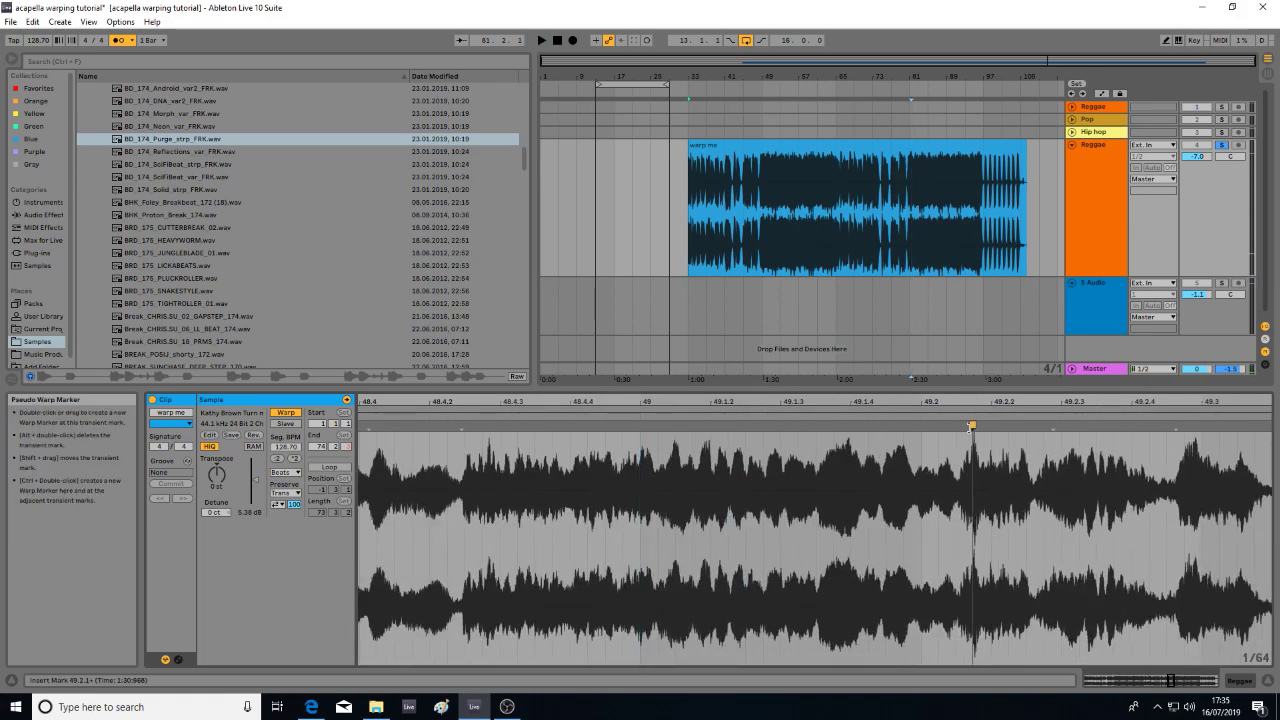
pyautogui.moveTo(970, 425); pyautogui.dragTo(920, 425)
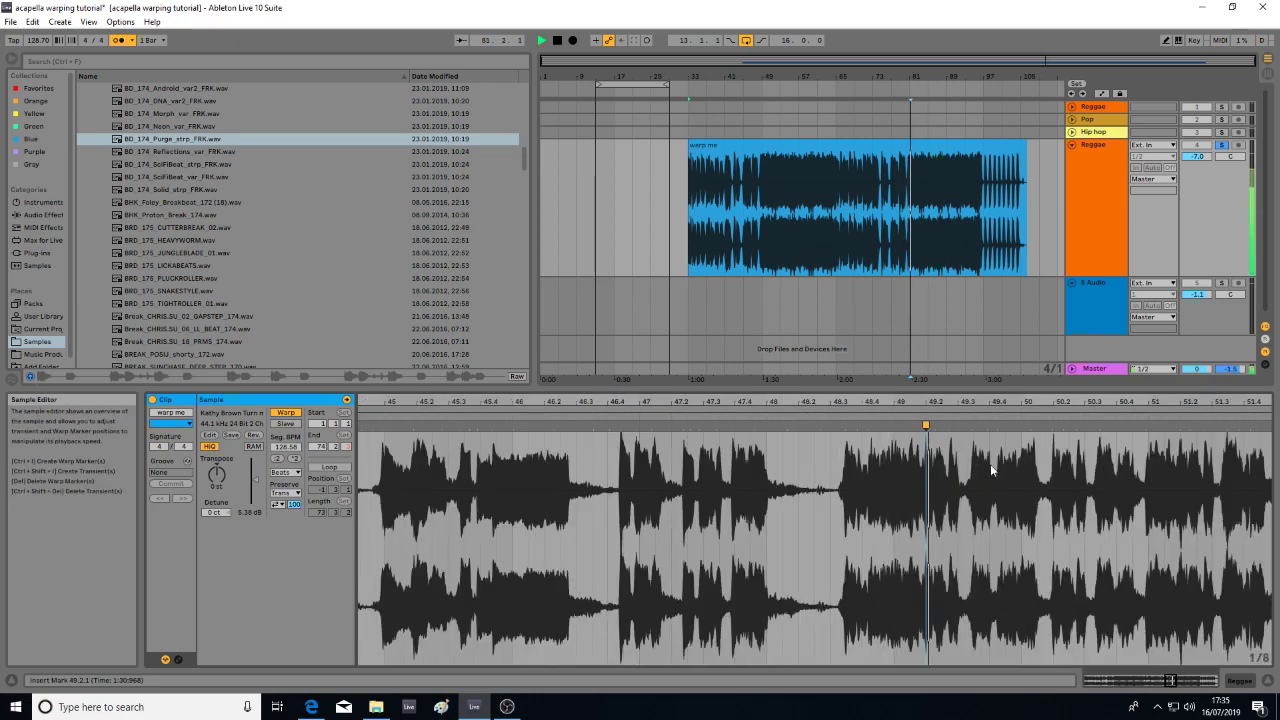
# - Spot-check the warped acapella's playback around the sample's bars 28, 41 and 60 against the metronome
pyautogui.moveTo(967, 402); pyautogui.dragTo(967, 330)
pyautogui.press('space')
pyautogui.press('space')
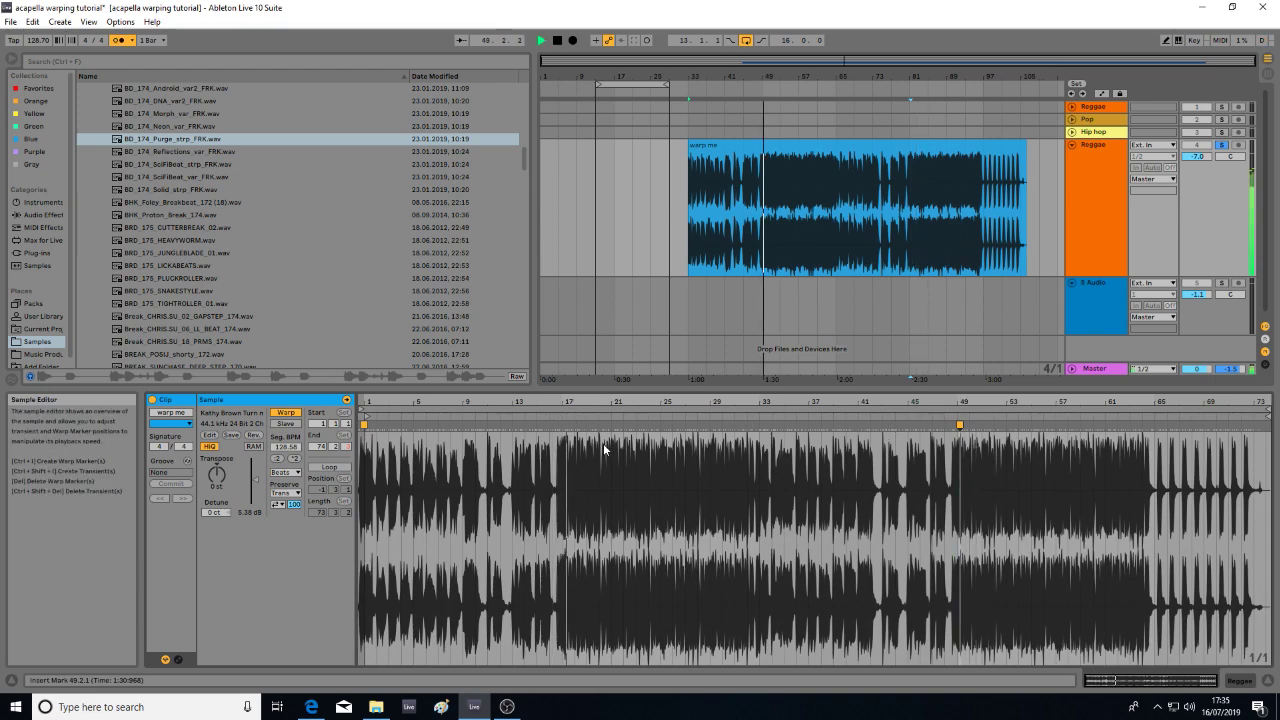
pyautogui.click(701, 417)
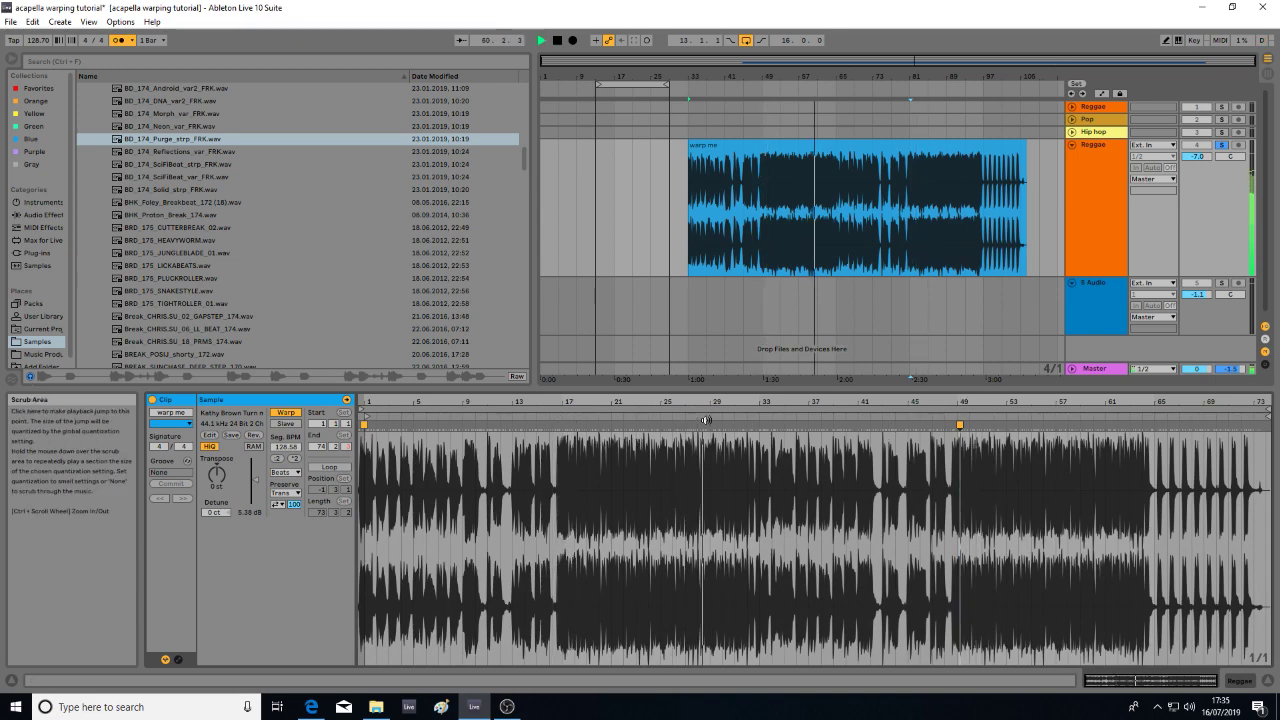
pyautogui.click(856, 417)
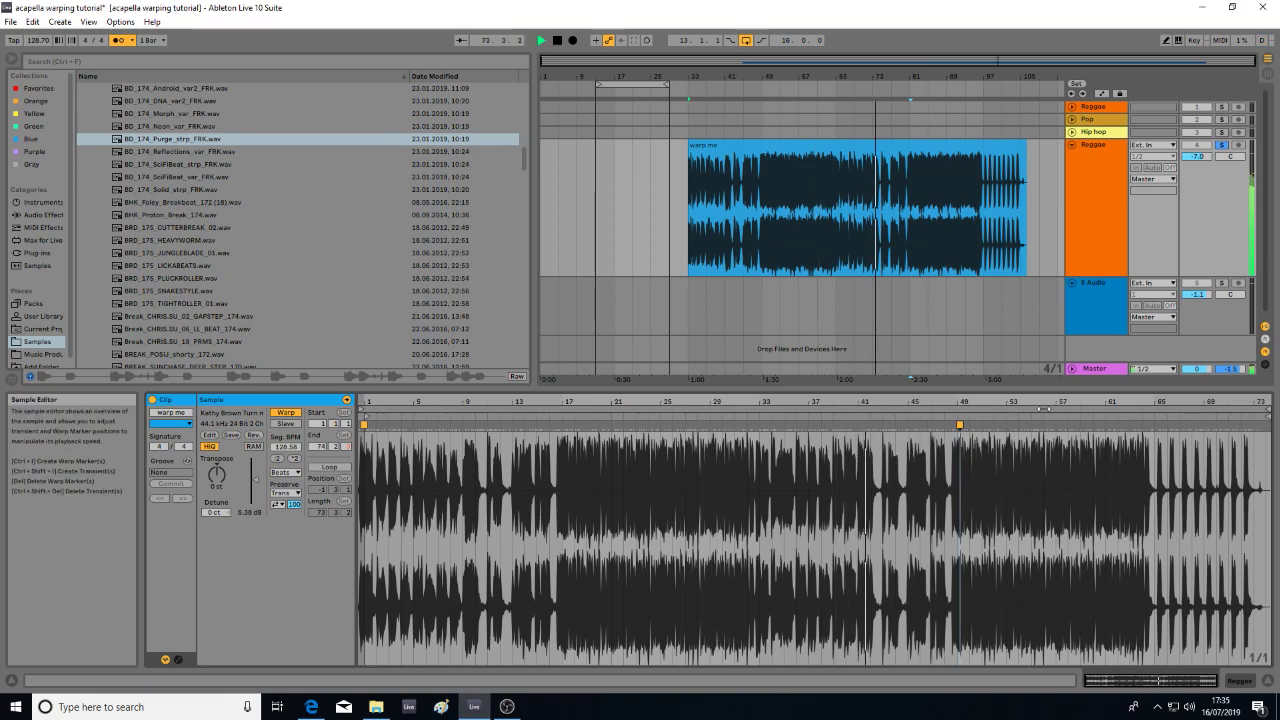
pyautogui.click(1101, 417)
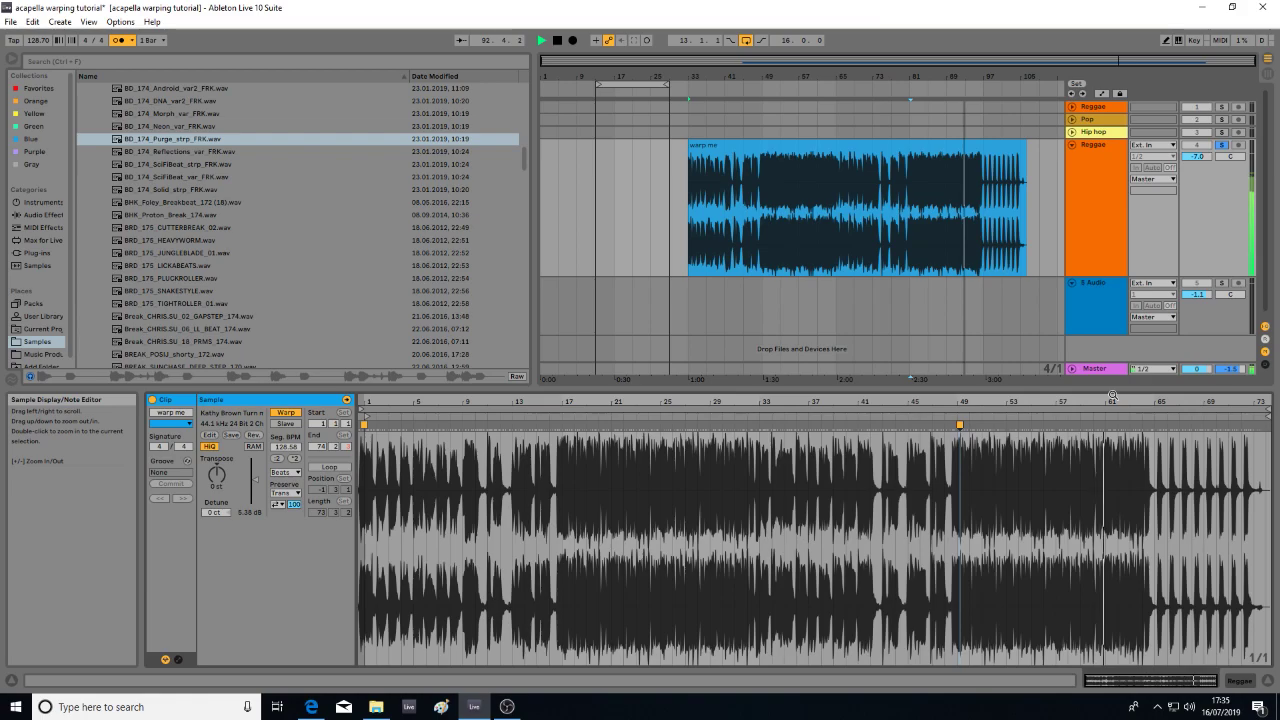
# - Check the timing of the acapella's closing phrases by playing around the sample's bars 64 and 71
pyautogui.moveTo(1109, 399); pyautogui.dragTo(981, 427)
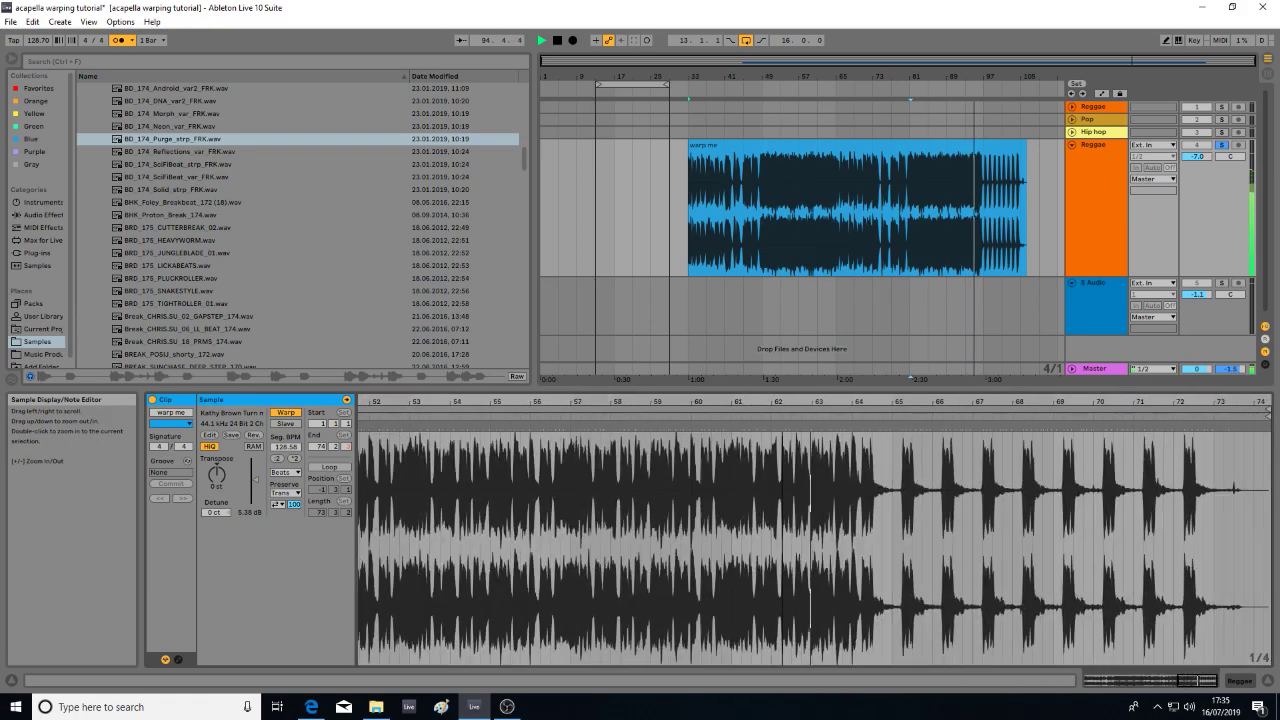
pyautogui.click(883, 415)
pyautogui.moveTo(911, 402); pyautogui.dragTo(981, 400)
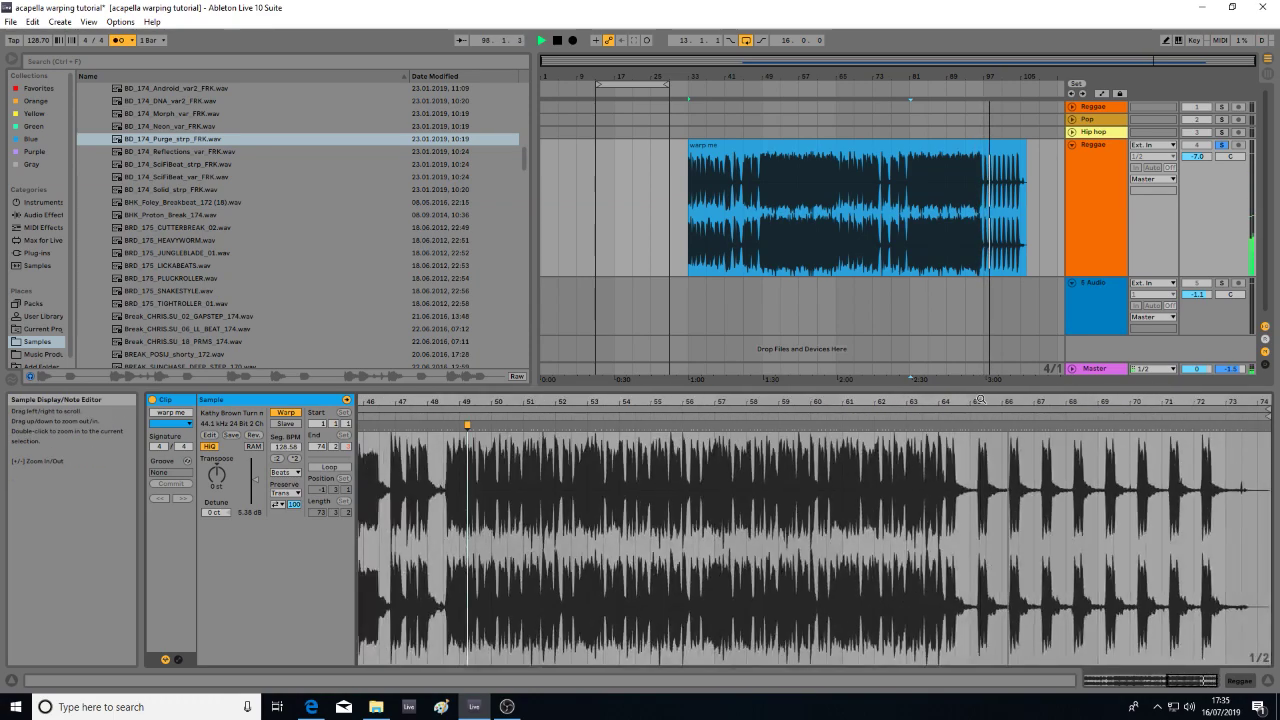
pyautogui.click(1179, 414)
pyautogui.moveTo(1212, 402); pyautogui.dragTo(880, 250)
# - Extend the acapella clip's start back to 32.3.1 in the arrangement and play it from there
pyautogui.click(815, 145)
pyautogui.press('space')
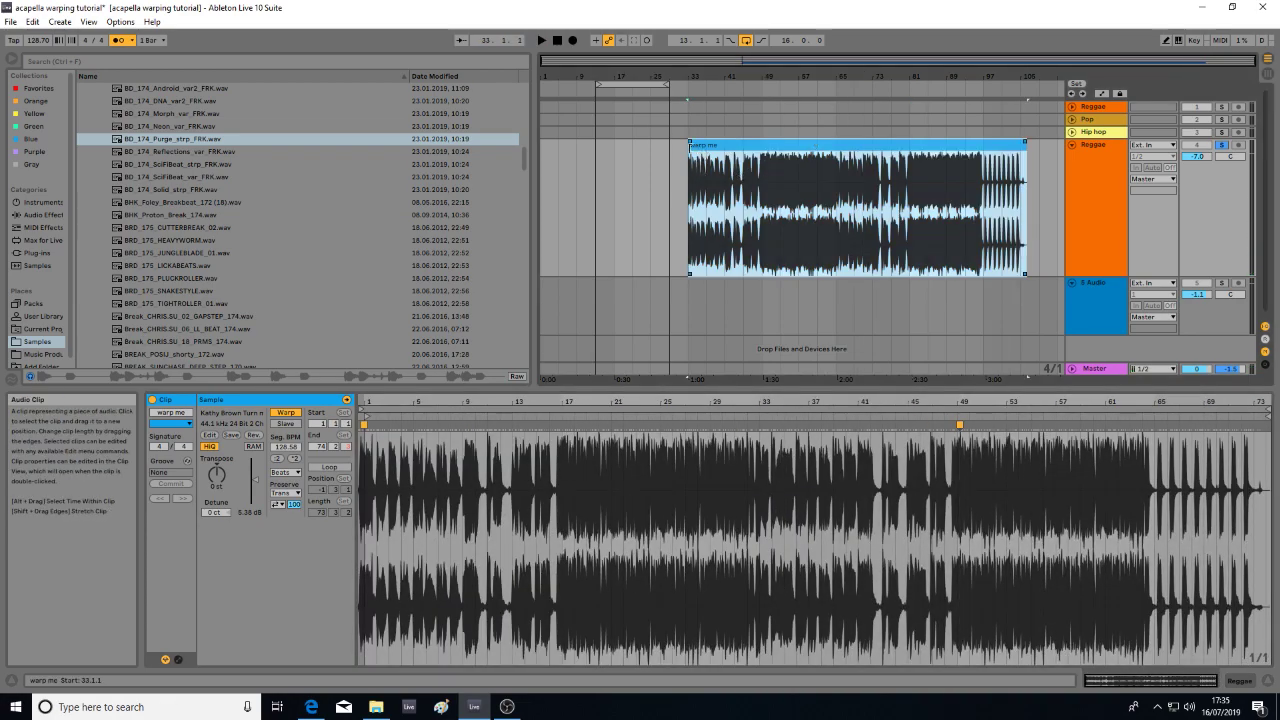
pyautogui.press('space')
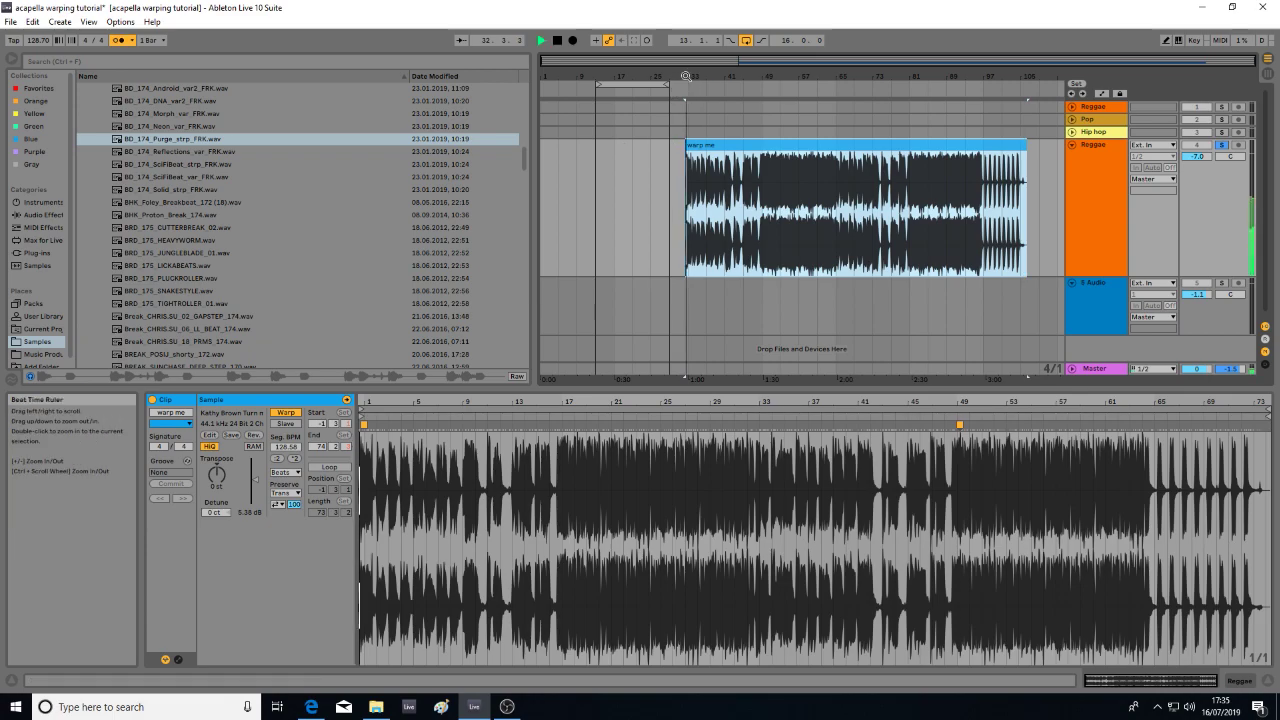
# - Set the acapella clip's warp mode to Complex and the project tempo to 174 BPM
pyautogui.click(285, 472)
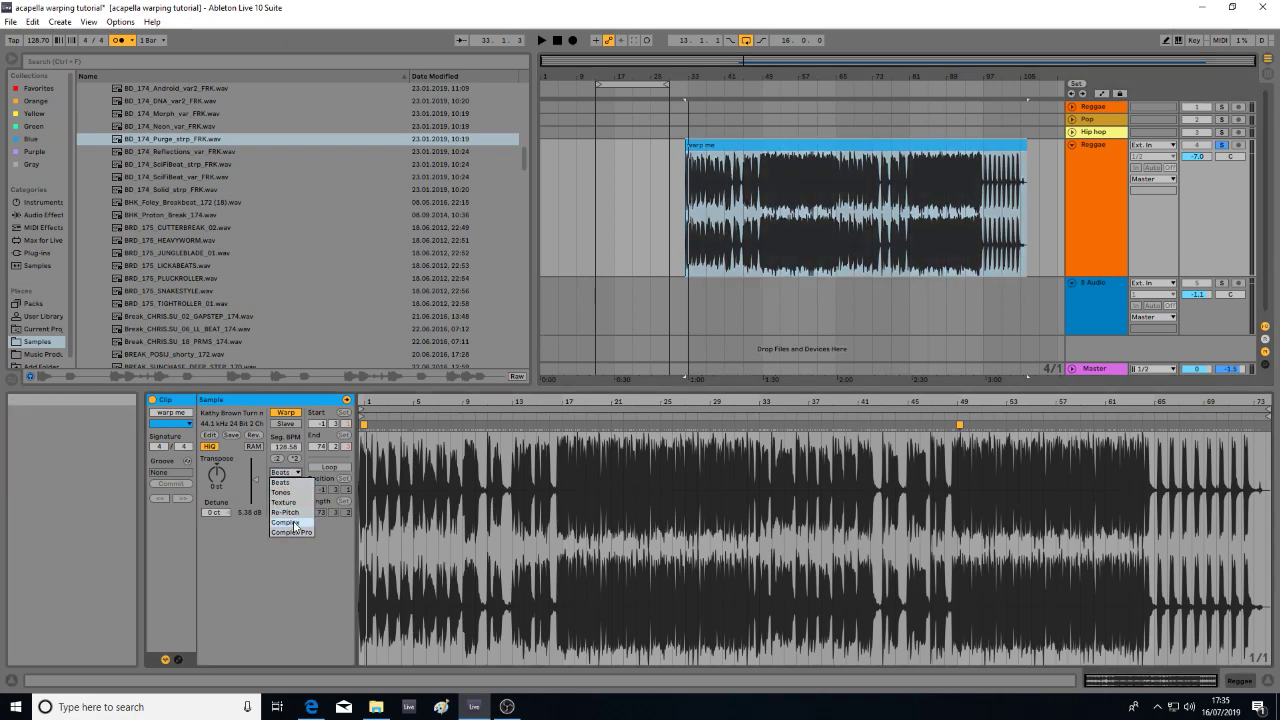
pyautogui.click(285, 522)
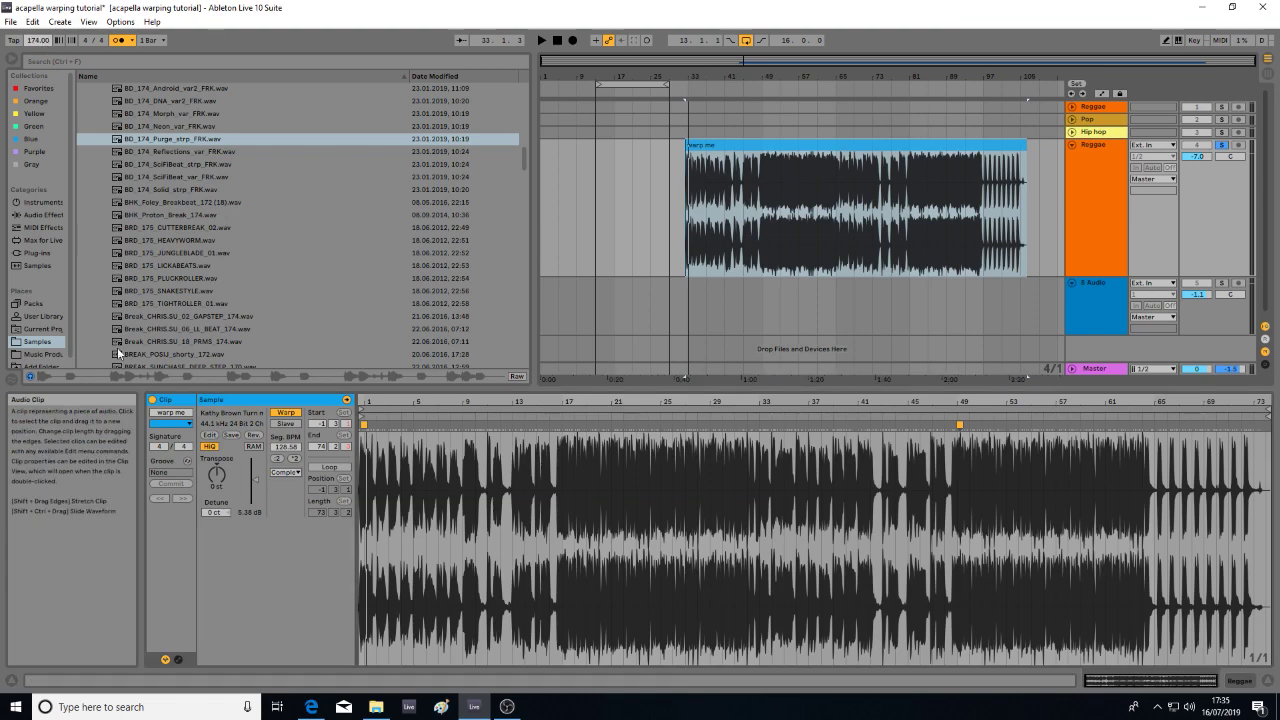
# - With the metronome off, play the acapella while previewing the BRD_175_LICKABEATS, BRD_175_PLUCKROLLER and BREAK_POSIJ_shorty_172 drum breaks
pyautogui.click(818, 157)
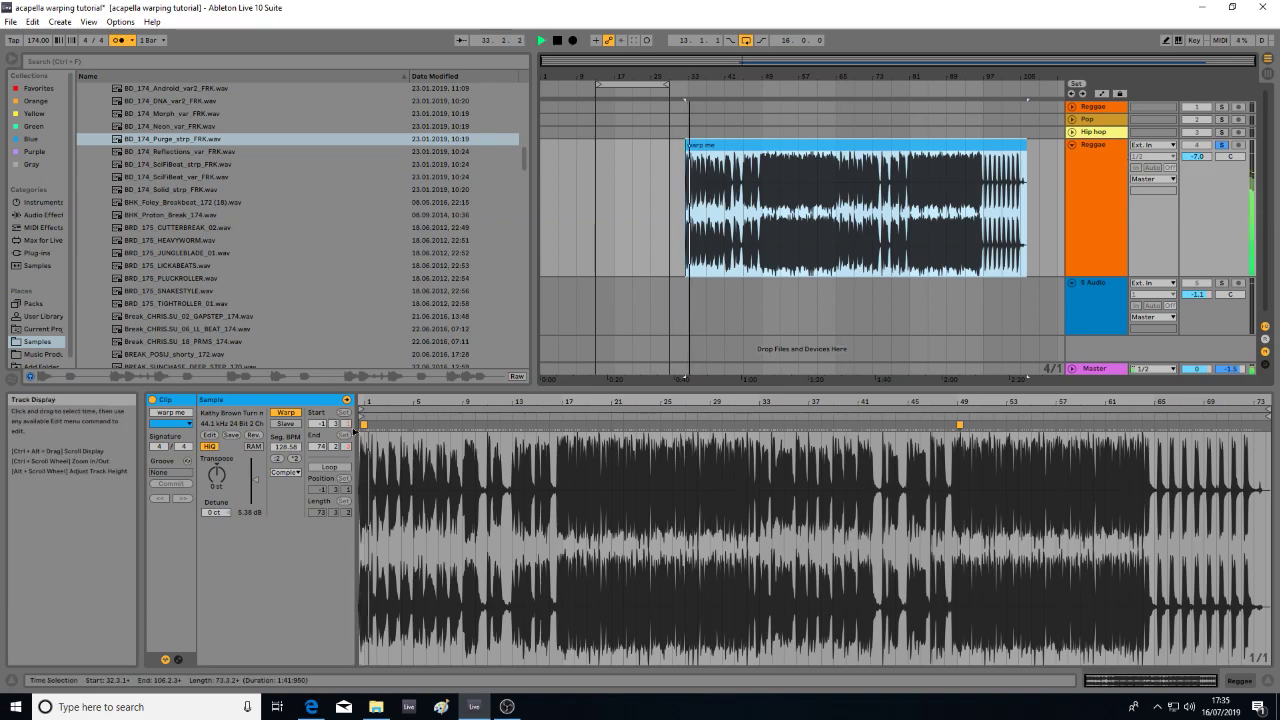
pyautogui.click(239, 267)
pyautogui.scroll(-2, 242, 316)
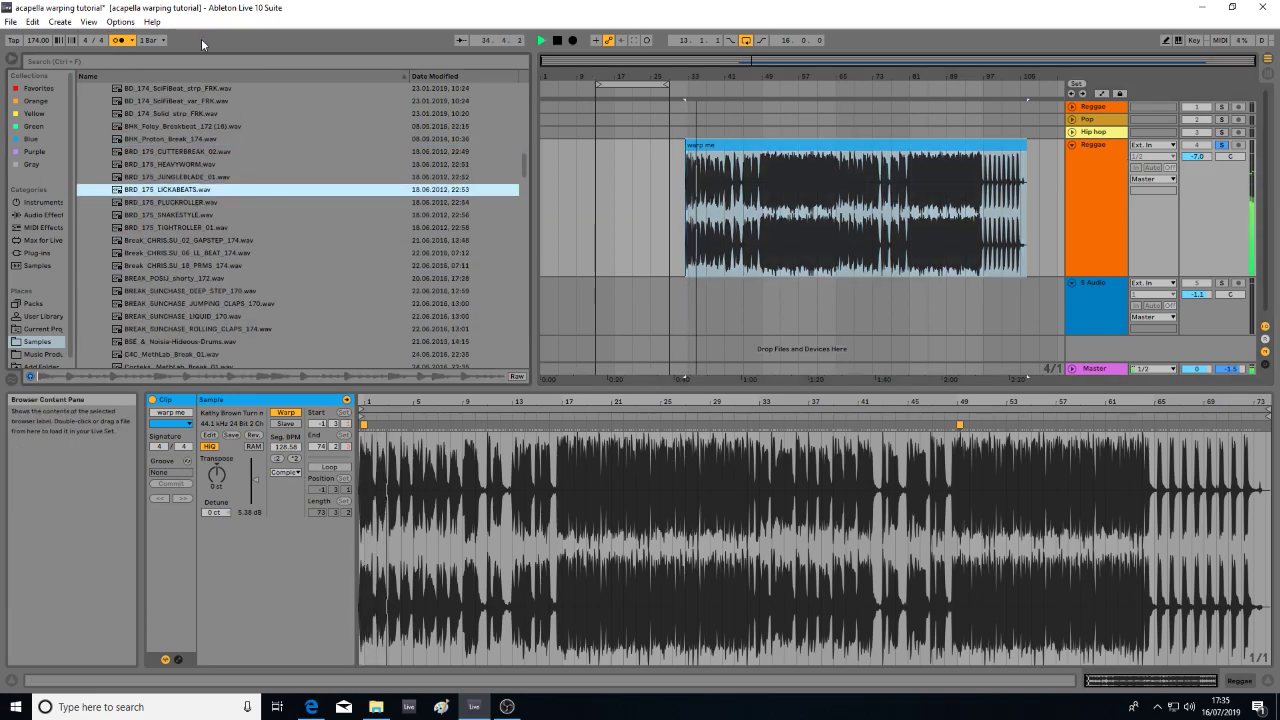
pyautogui.click(119, 41)
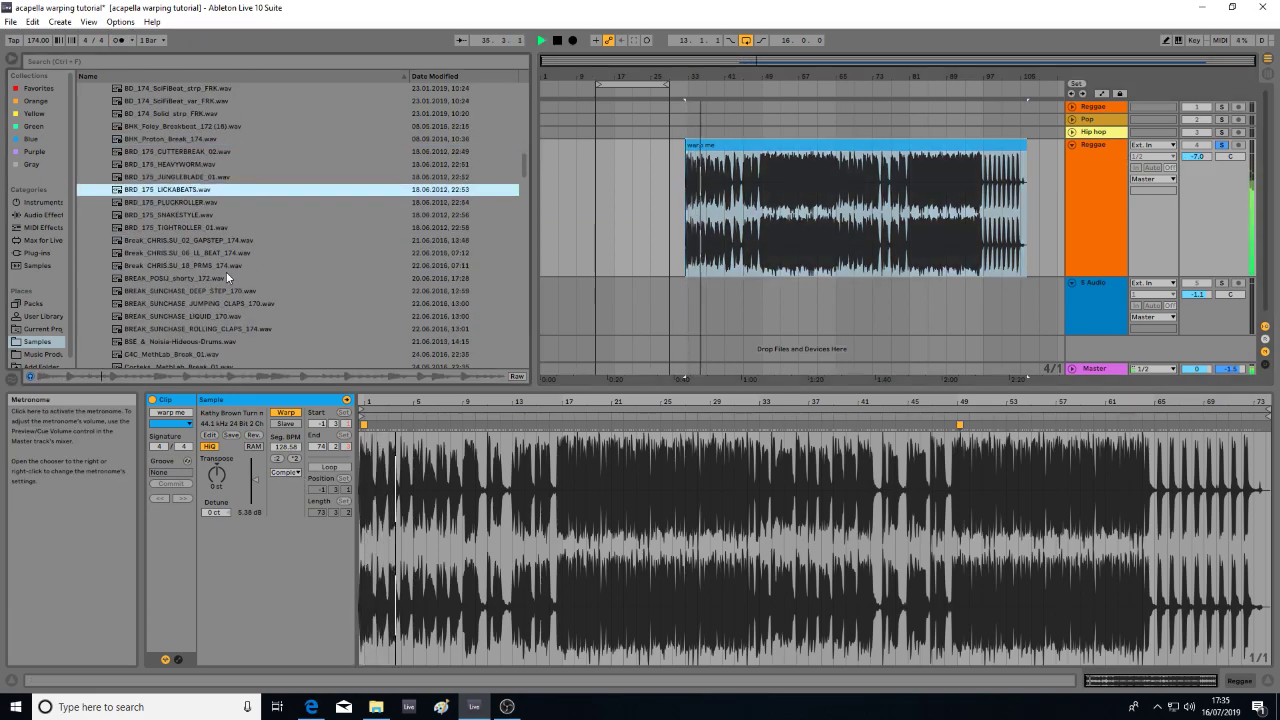
pyautogui.click(204, 205)
pyautogui.scroll(-2, 203, 294)
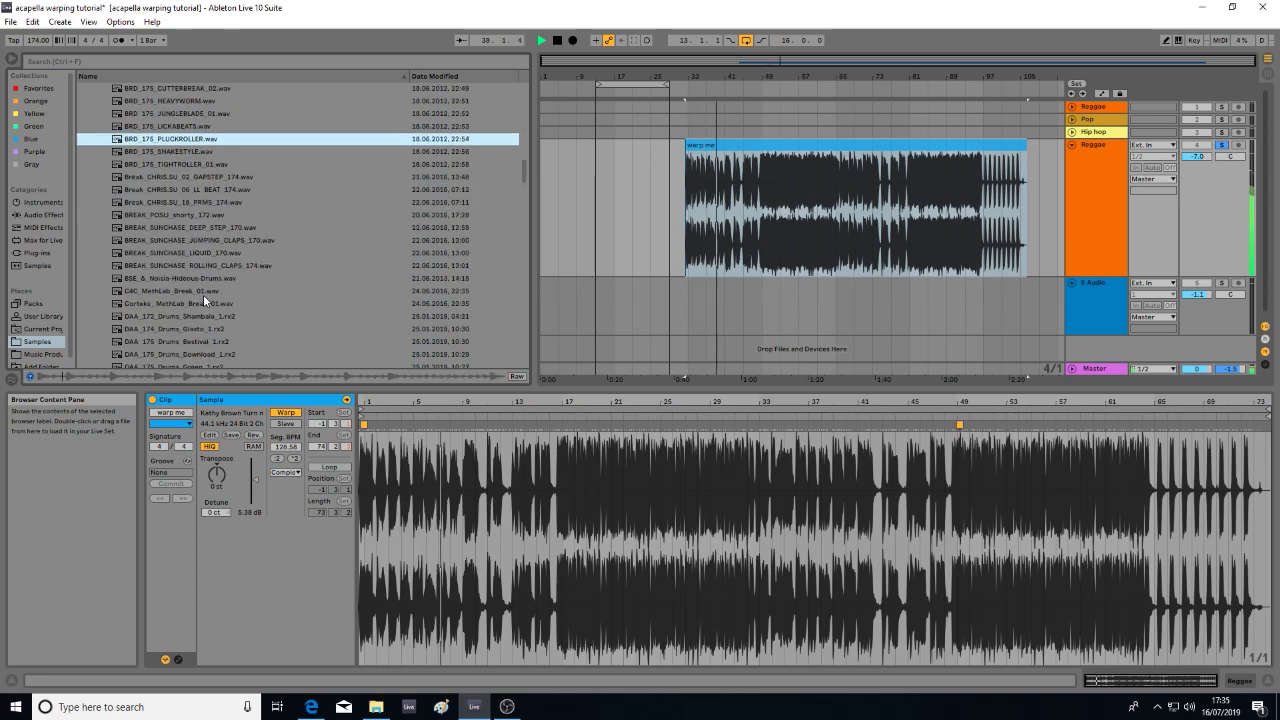
pyautogui.click(217, 216)
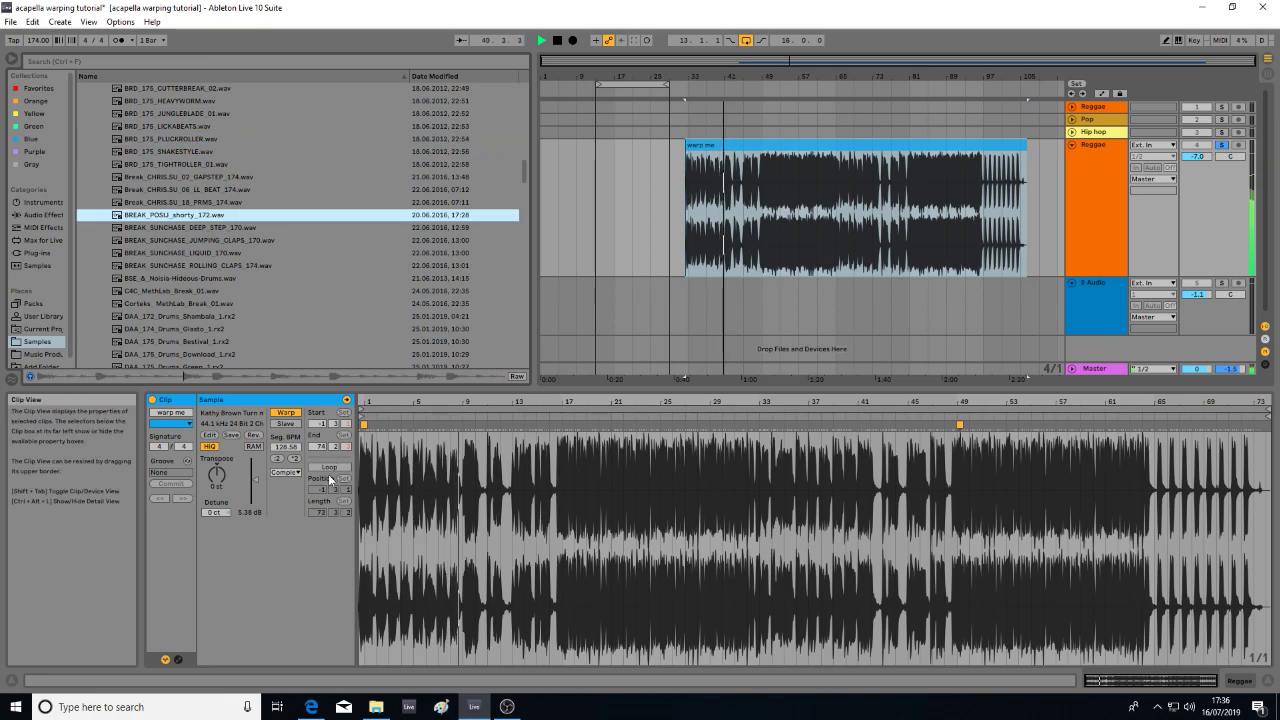
# - Try the Re-Pitch warp mode on the acapella clip, and set the playback position to bar 49
pyautogui.click(295, 472)
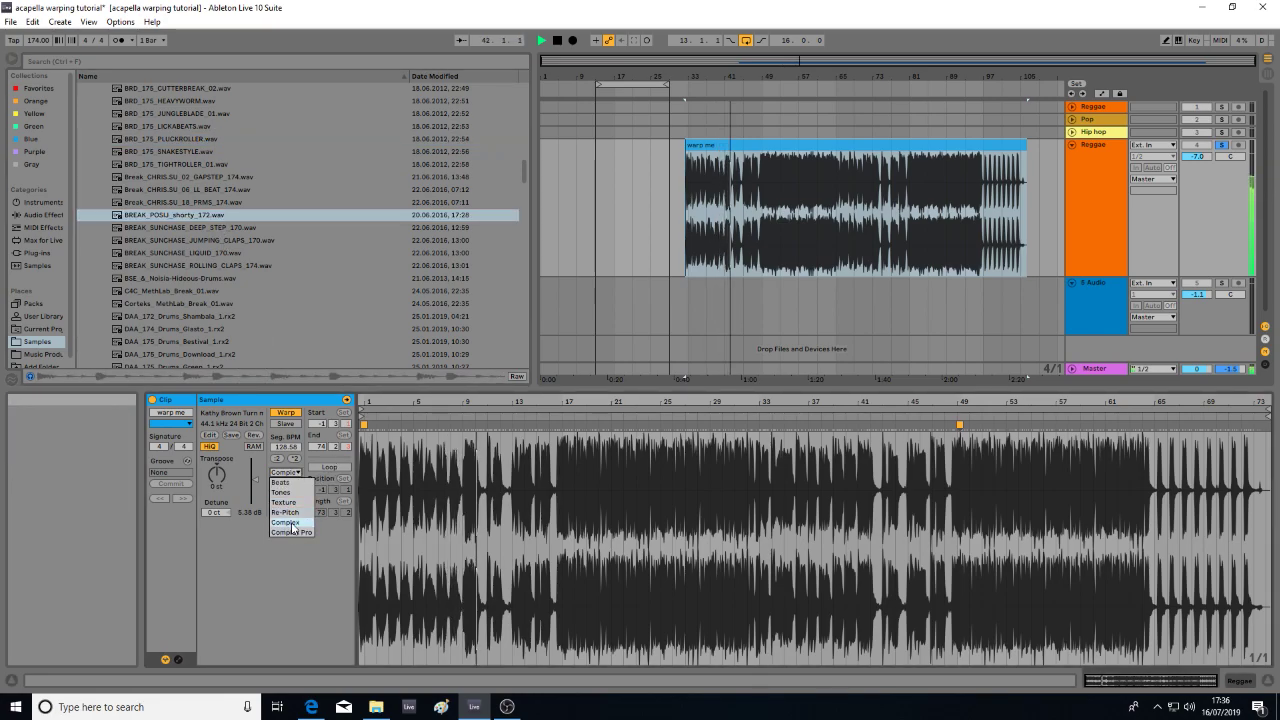
pyautogui.click(296, 517)
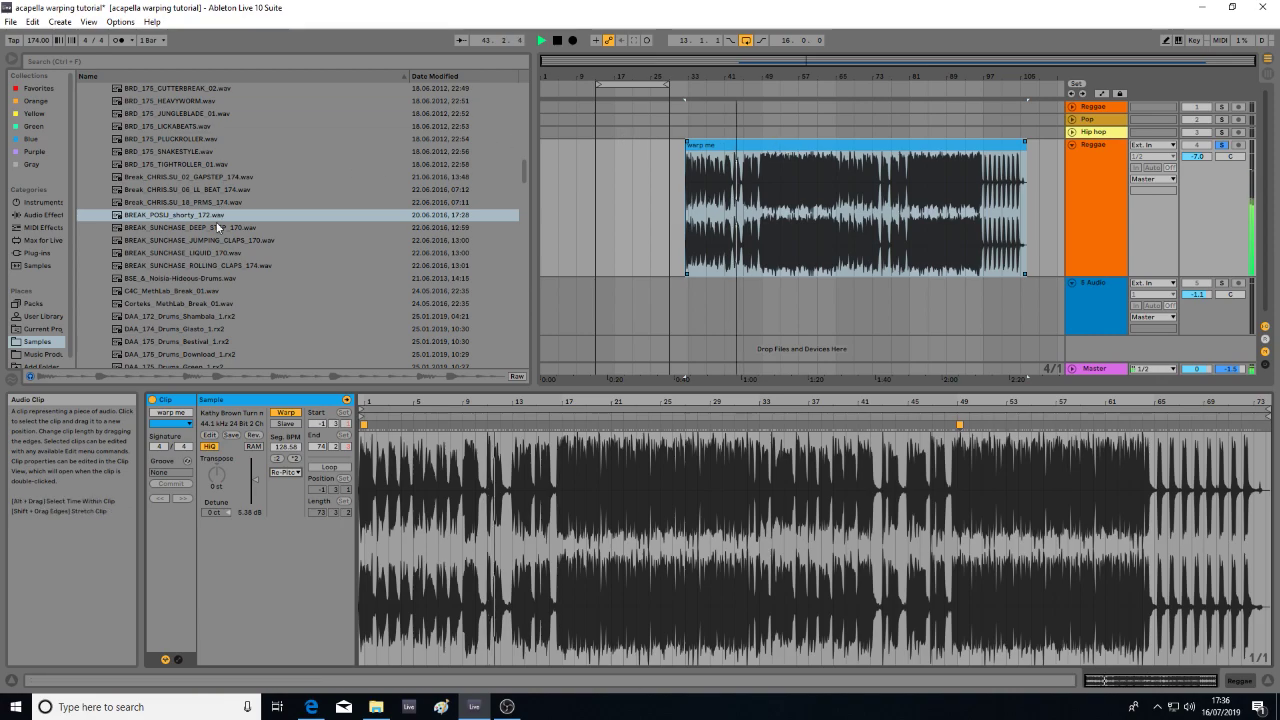
pyautogui.click(795, 147)
pyautogui.press('space')
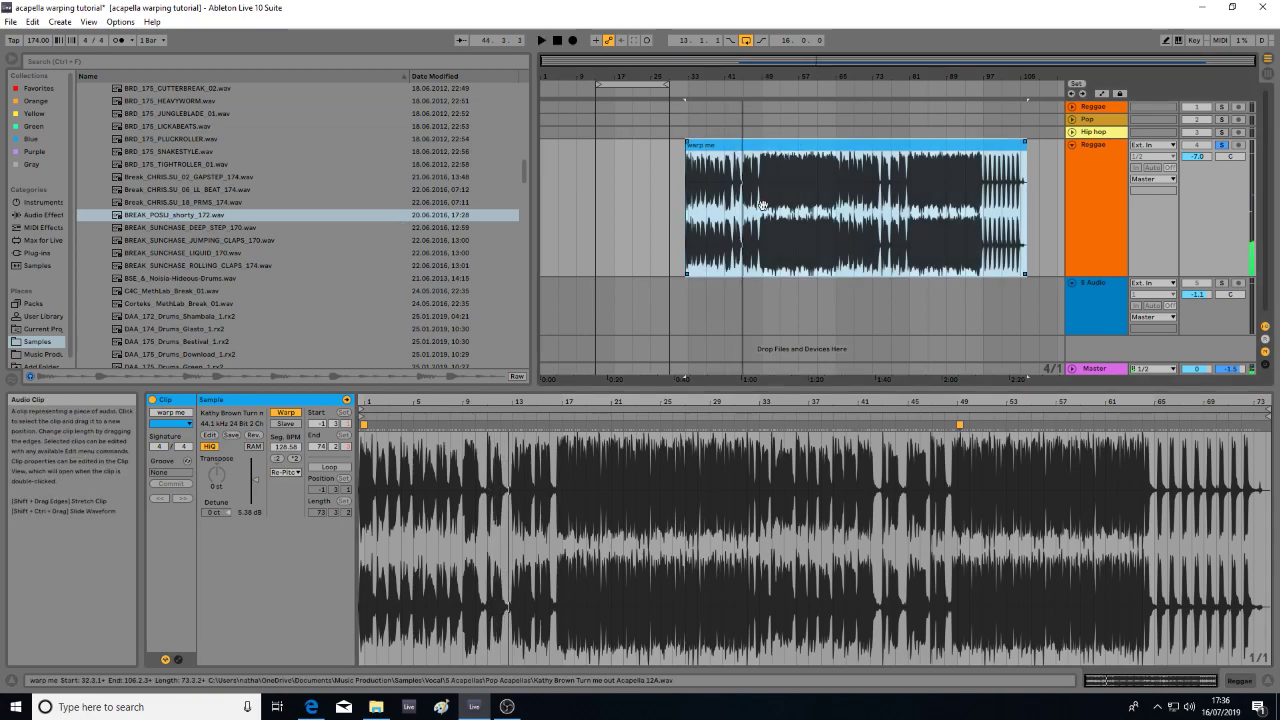
pyautogui.click(762, 238)
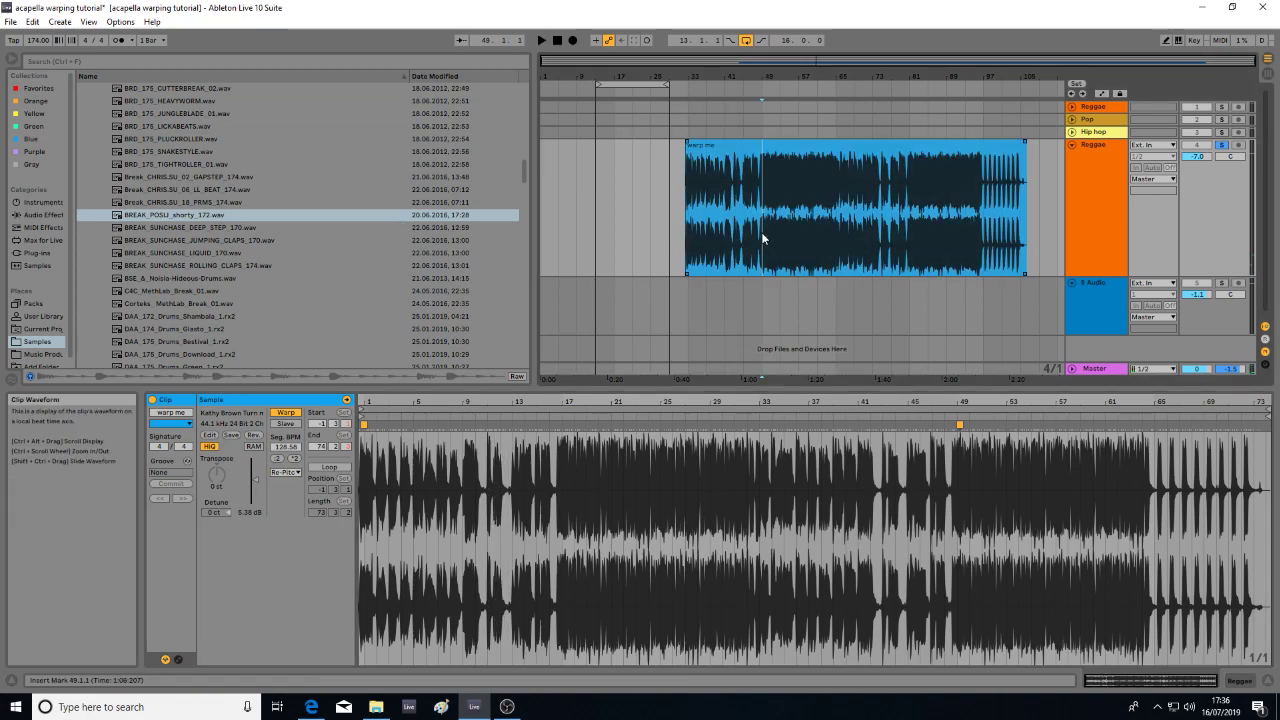
# - Play the acapella from bar 49 while previewing the BREAK_SUNCHASE_LIQUID_170, BREAK_SUNCHASE_JUMPING_CLAPS_170 and BRD_175_JUNGLEBLADE_01 breaks
pyautogui.click(219, 252)
pyautogui.scroll(-3, 243, 225)
pyautogui.click(243, 166)
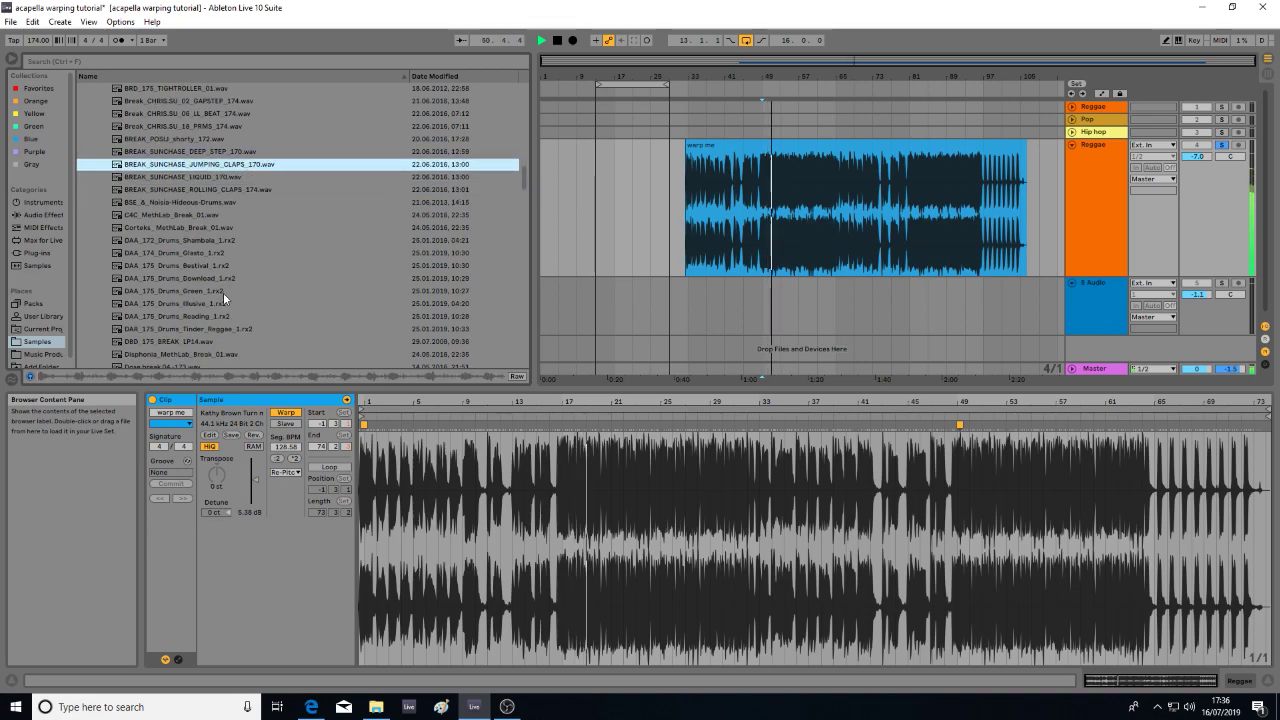
pyautogui.scroll(4, 223, 291)
pyautogui.click(206, 191)
pyautogui.scroll(1, 206, 216)
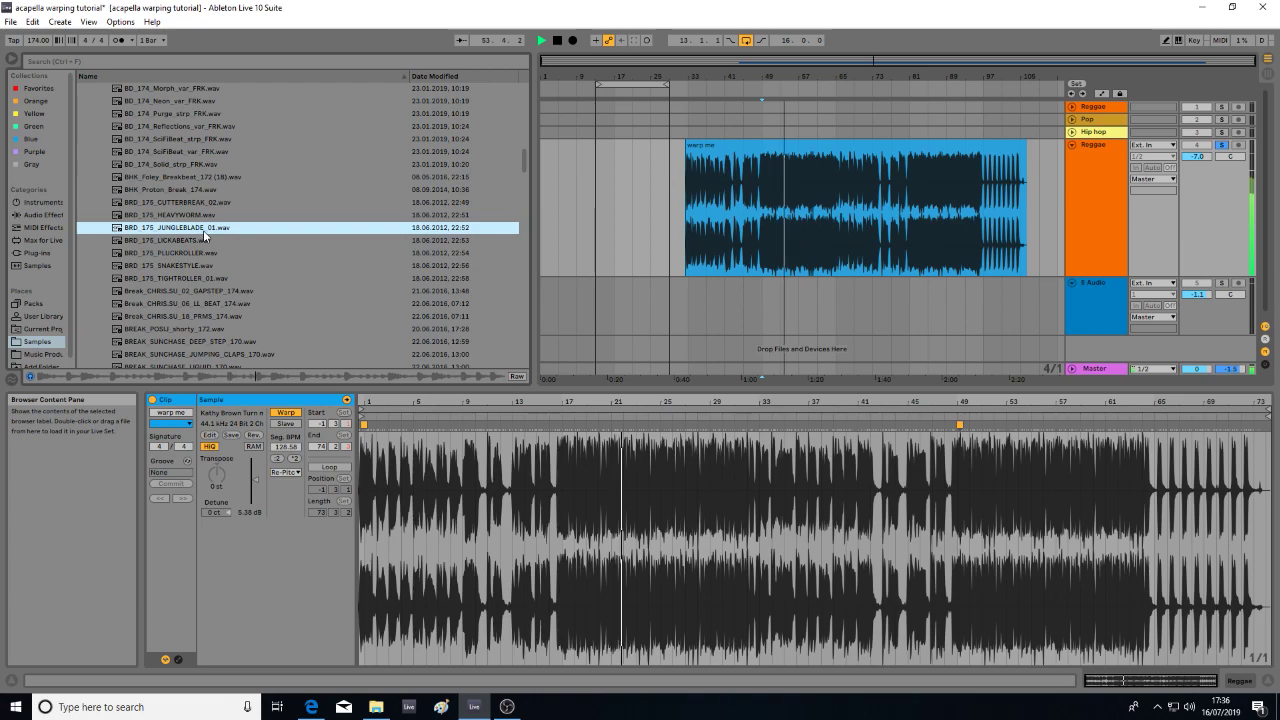
# - Set the acapella clip's warp mode to Complex and preview the BRD_175_JUNGLEBLADE_01 break alongside it
pyautogui.click(285, 472)
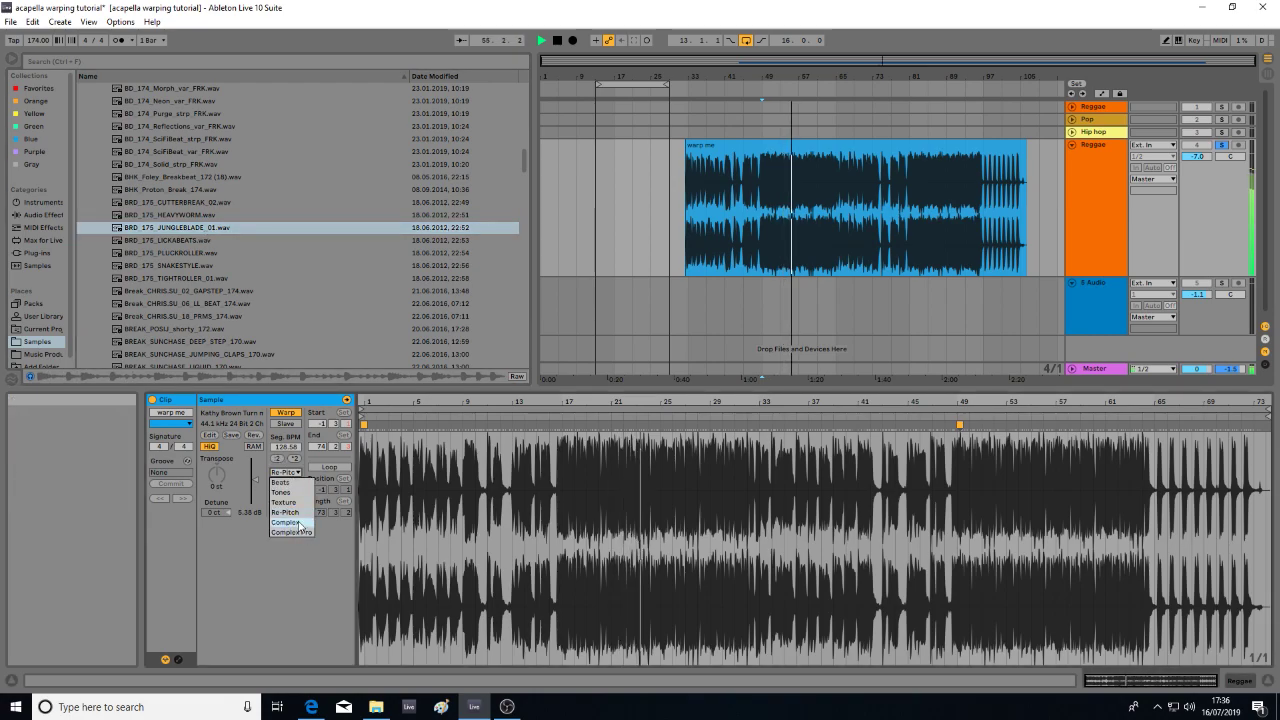
pyautogui.click(287, 516)
pyautogui.click(208, 229)
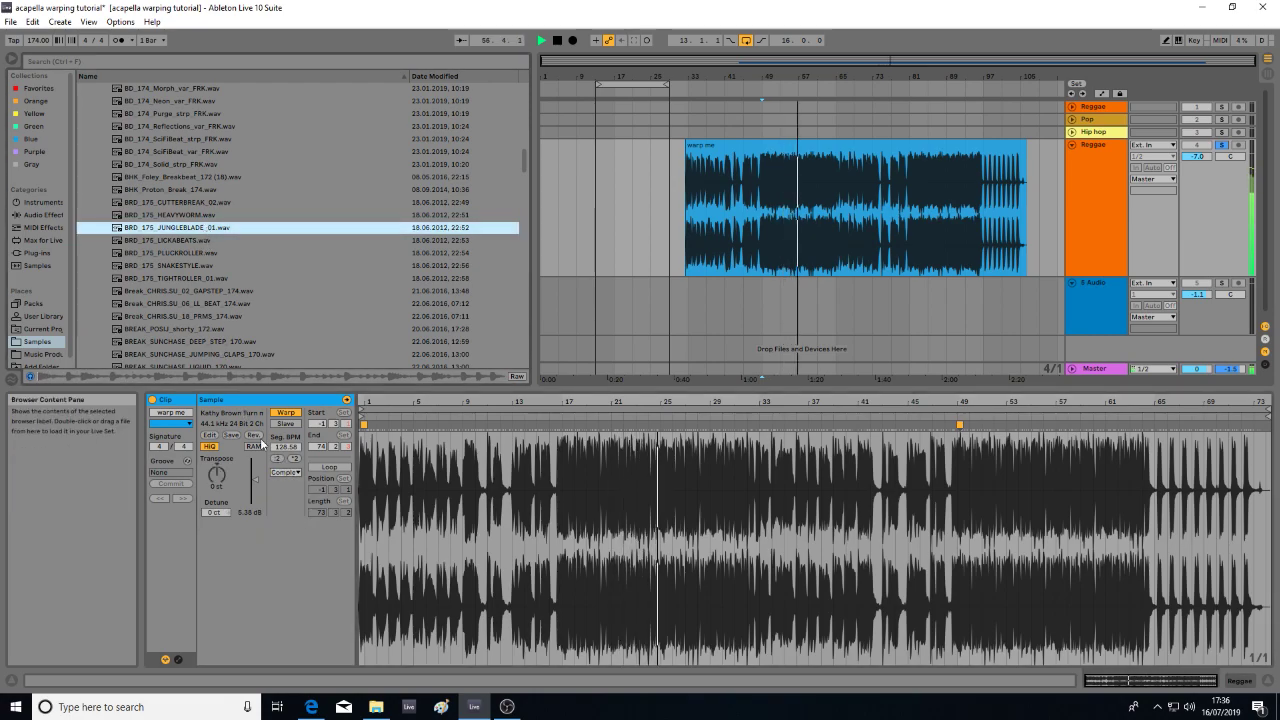
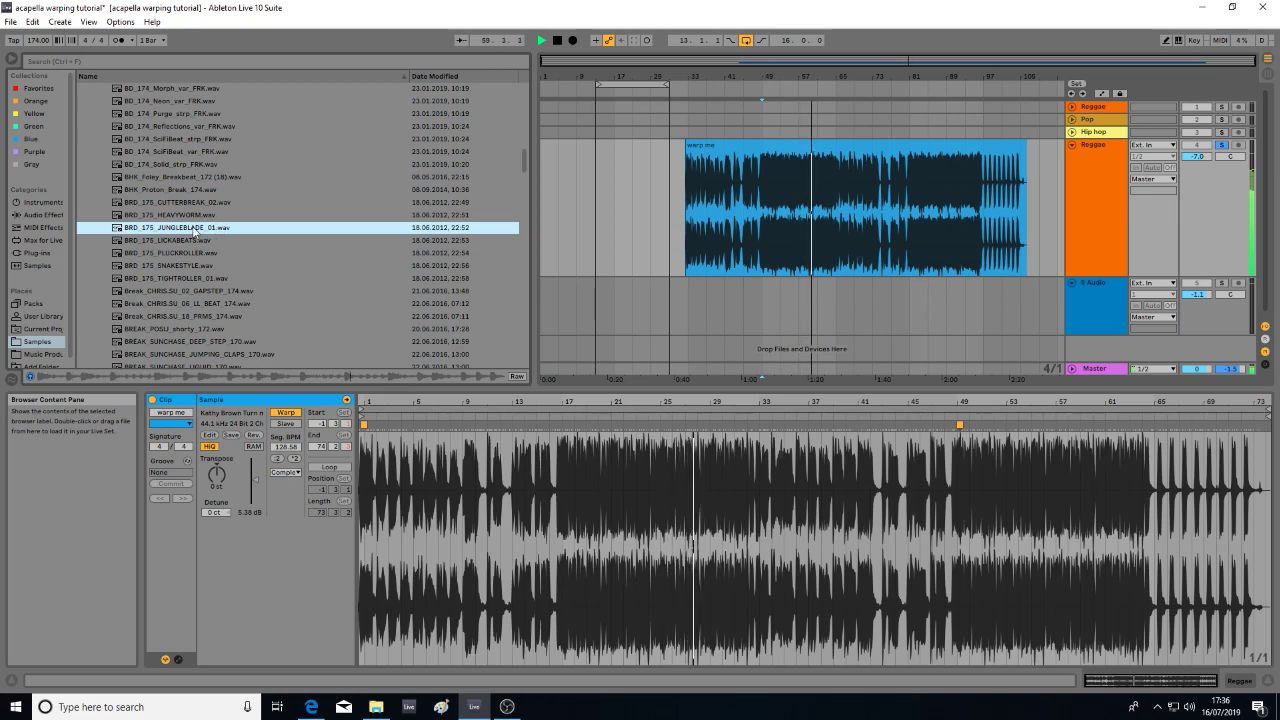
# - Stop playback and delete the pop acapella clip from the arrangement
pyautogui.press('space')
pyautogui.rightClick(848, 154)
pyautogui.click(862, 159)
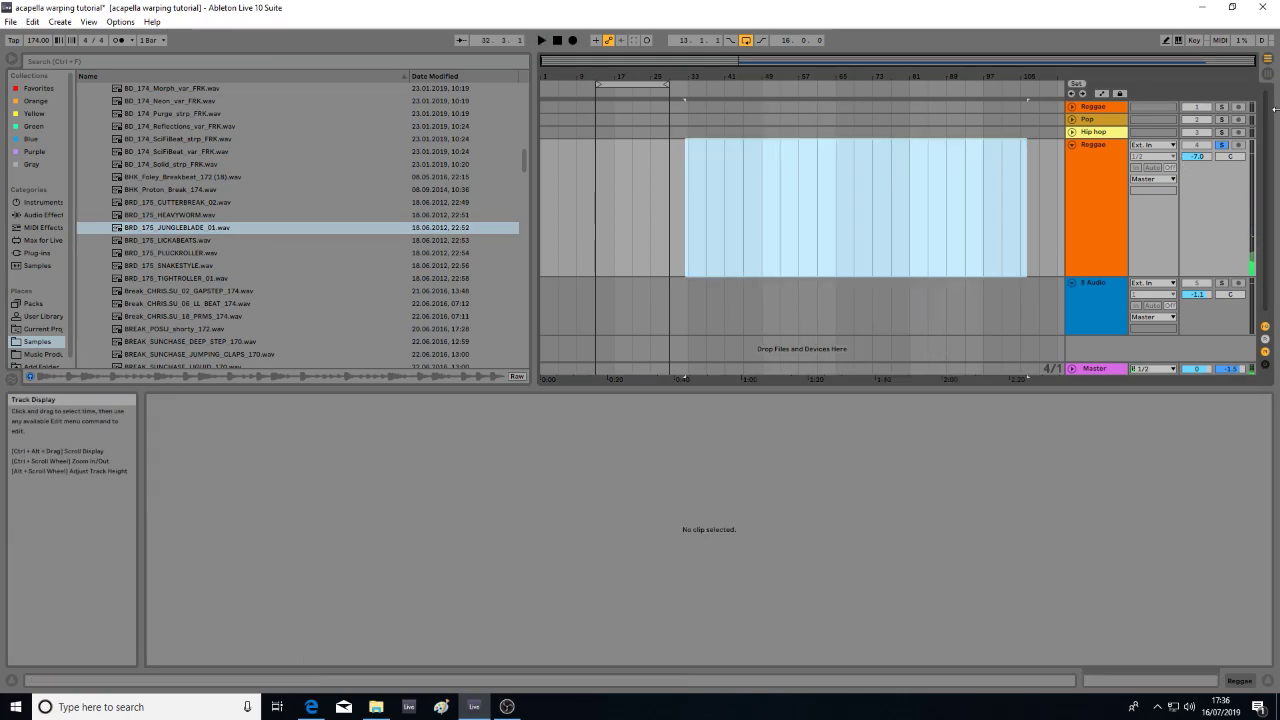
# - Copy the Hip hop track's "warp me" clip from scene 10 into the arrangement at bar 41, and play it
pyautogui.click(1268, 74)
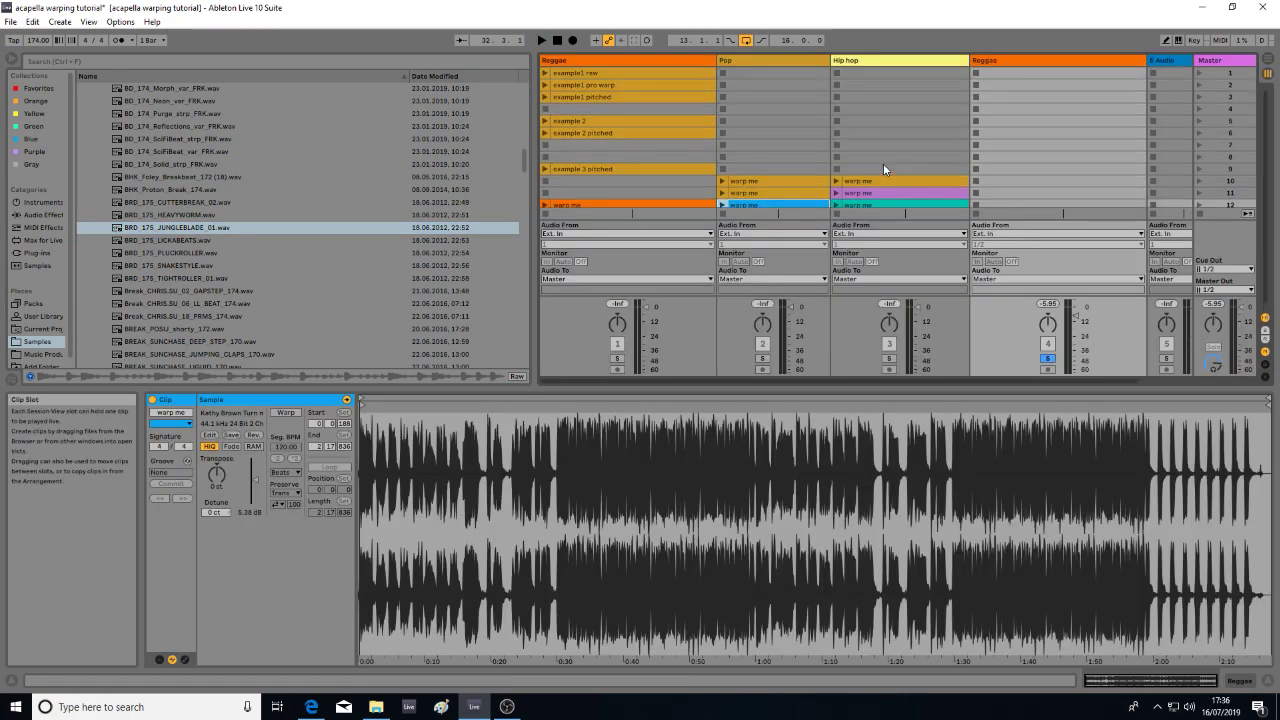
pyautogui.moveTo(884, 177); pyautogui.dragTo(727, 190)
pyautogui.press('Tab')
pyautogui.press('space')
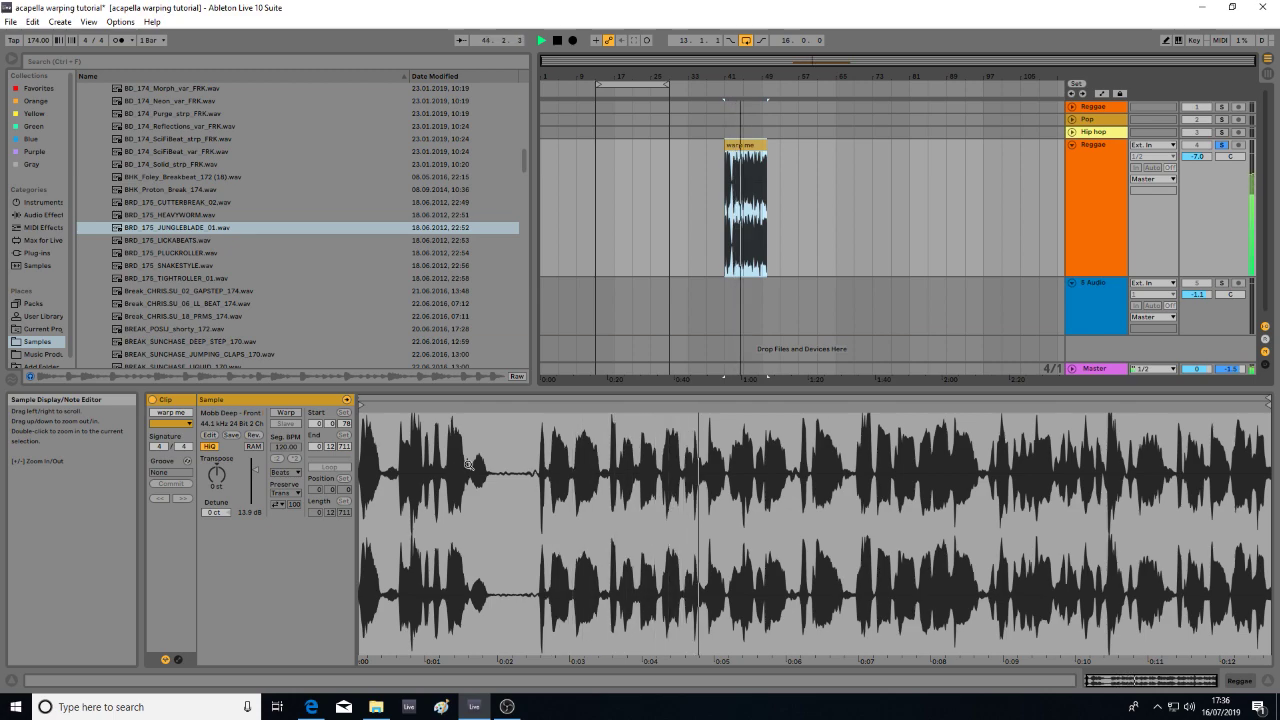
# - Move the hip hop acapella clip to bar 49 and play it from its start
pyautogui.hotkey('ctrl', 'd')
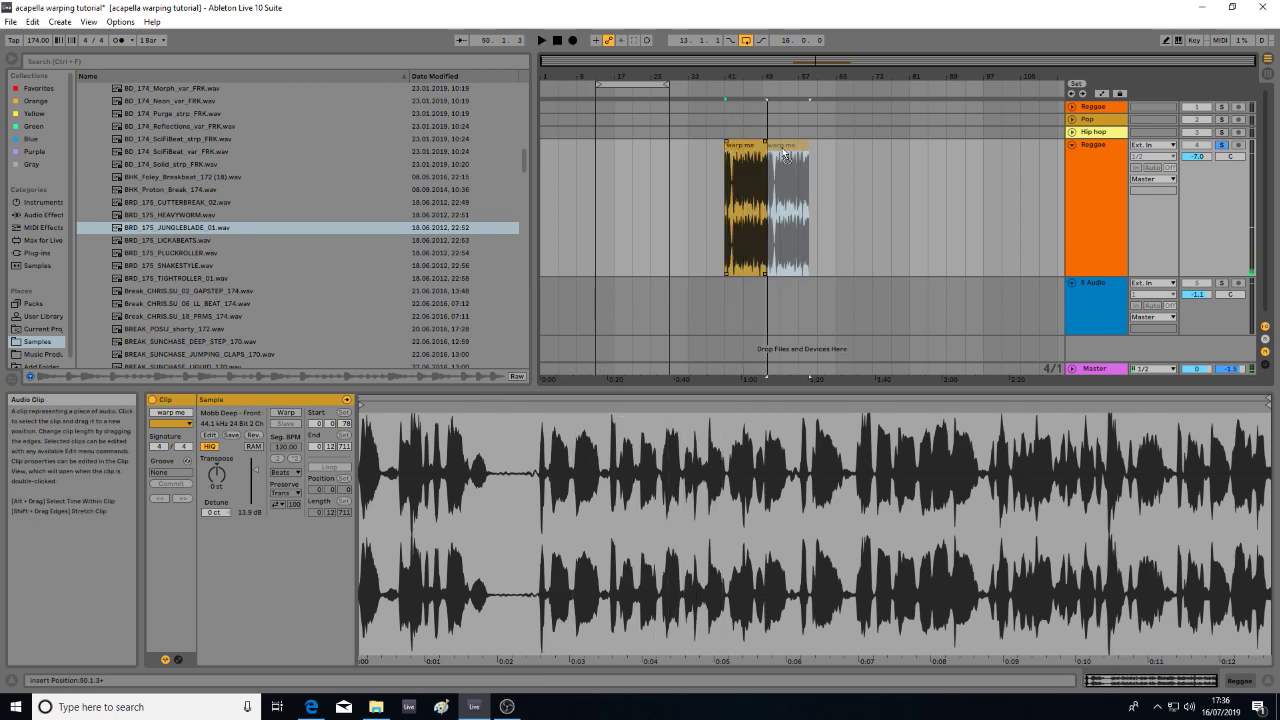
pyautogui.press('Delete')
pyautogui.press('space')
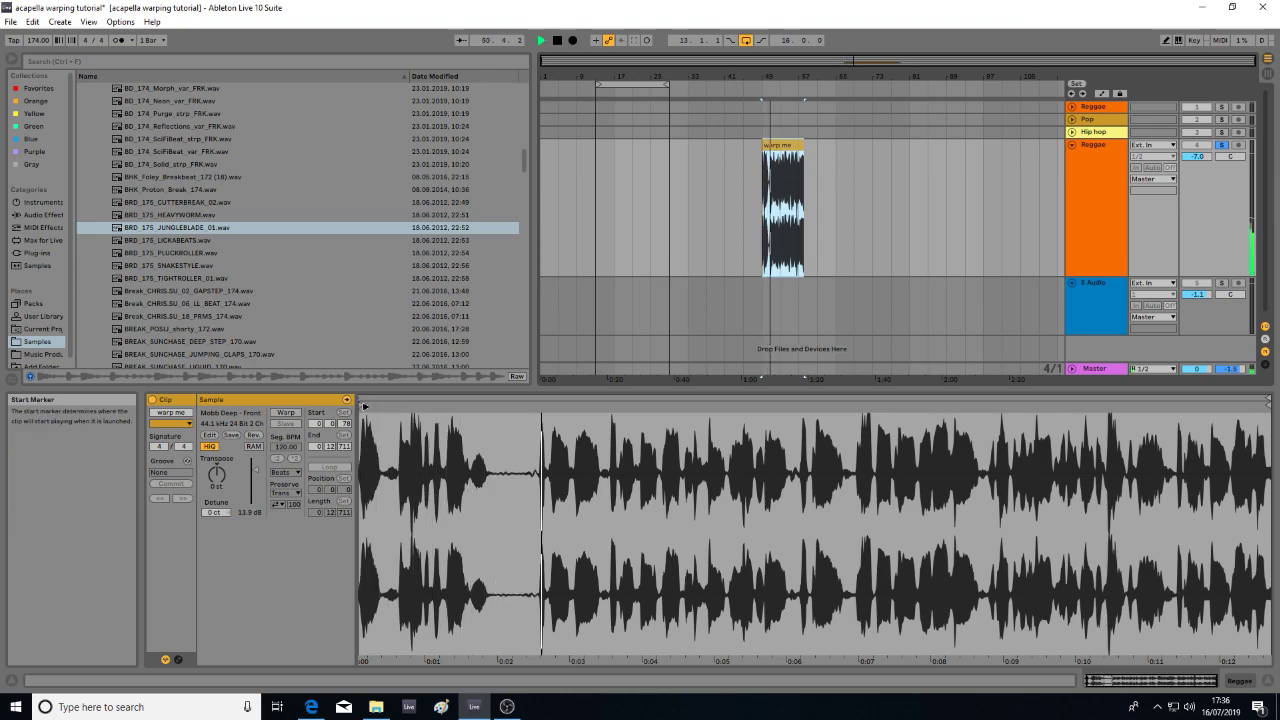
# - Move the hip hop clip's start marker to the phrase beginning at about 0:03, and play from there
pyautogui.press('space')
pyautogui.moveTo(365, 407)
pyautogui.mouseDown()
pyautogui.moveTo(576, 431)
pyautogui.moveTo(584, 486)
pyautogui.moveTo(584, 445)
pyautogui.mouseUp()
pyautogui.press('space')
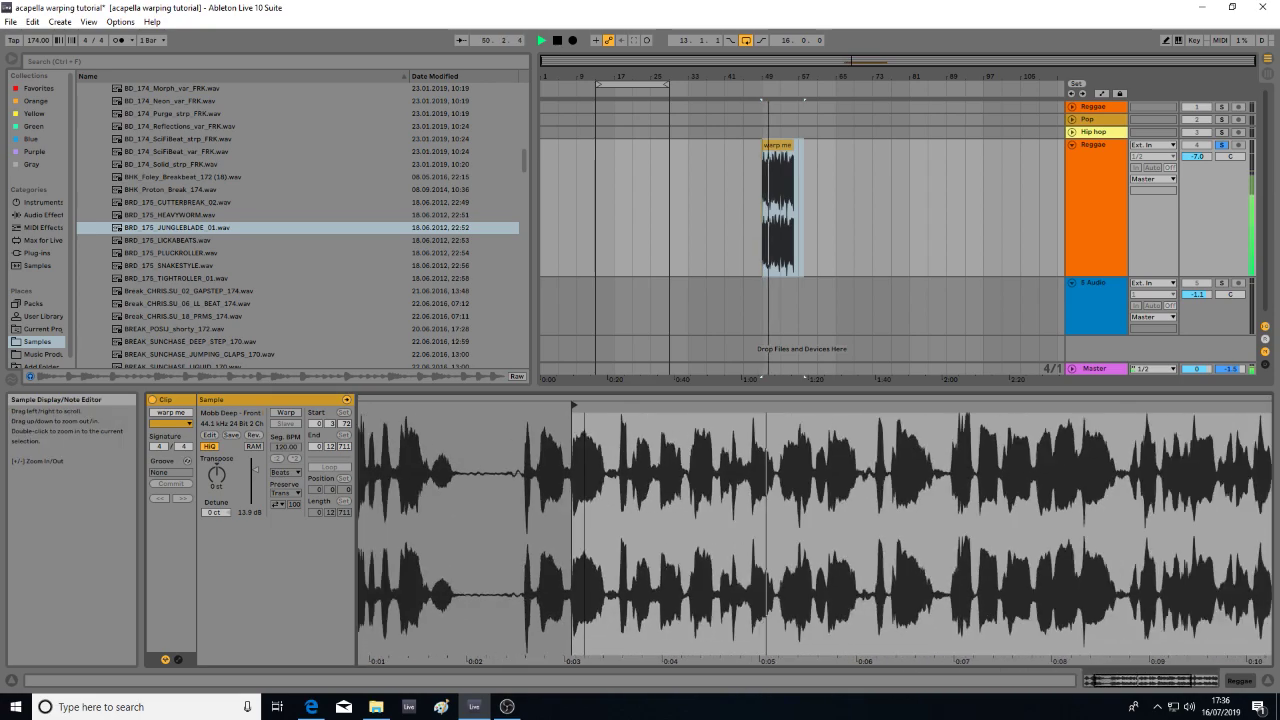
# - Play the hip hop clip against the metronome, and nudge its start in the arrangement to 49.1.3
pyautogui.moveTo(770, 77); pyautogui.dragTo(741, 172)
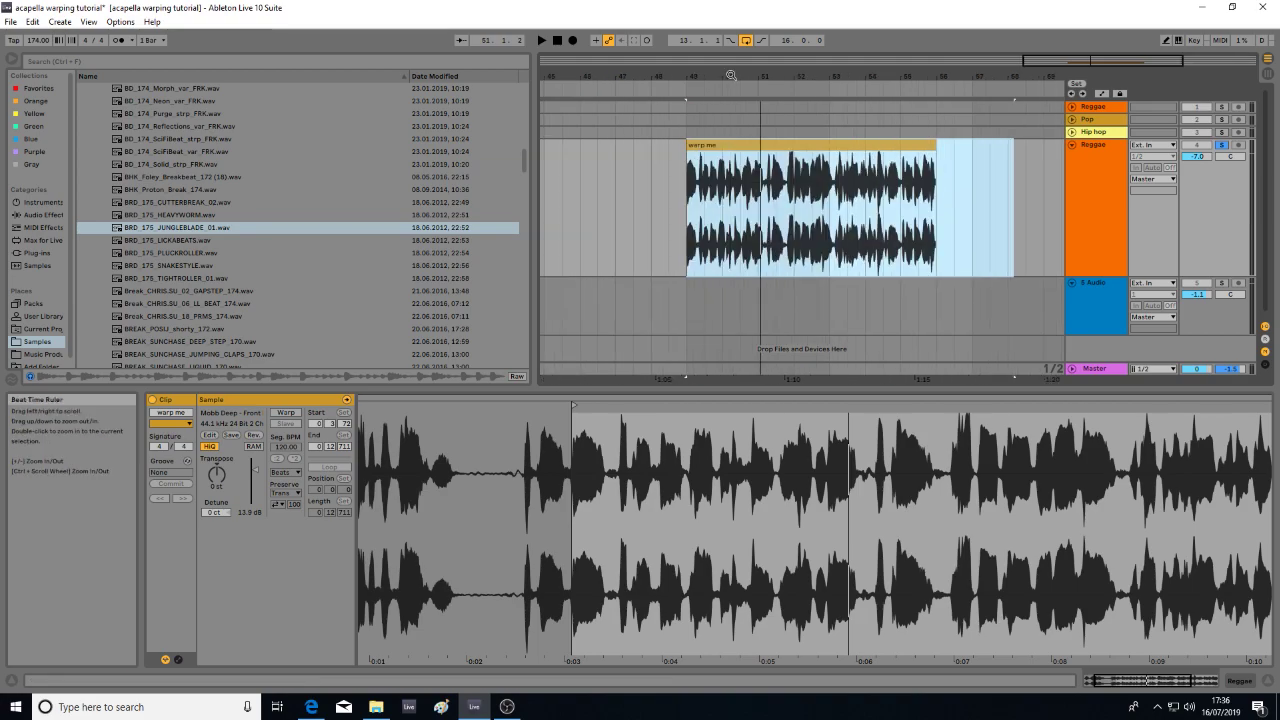
pyautogui.press('space')
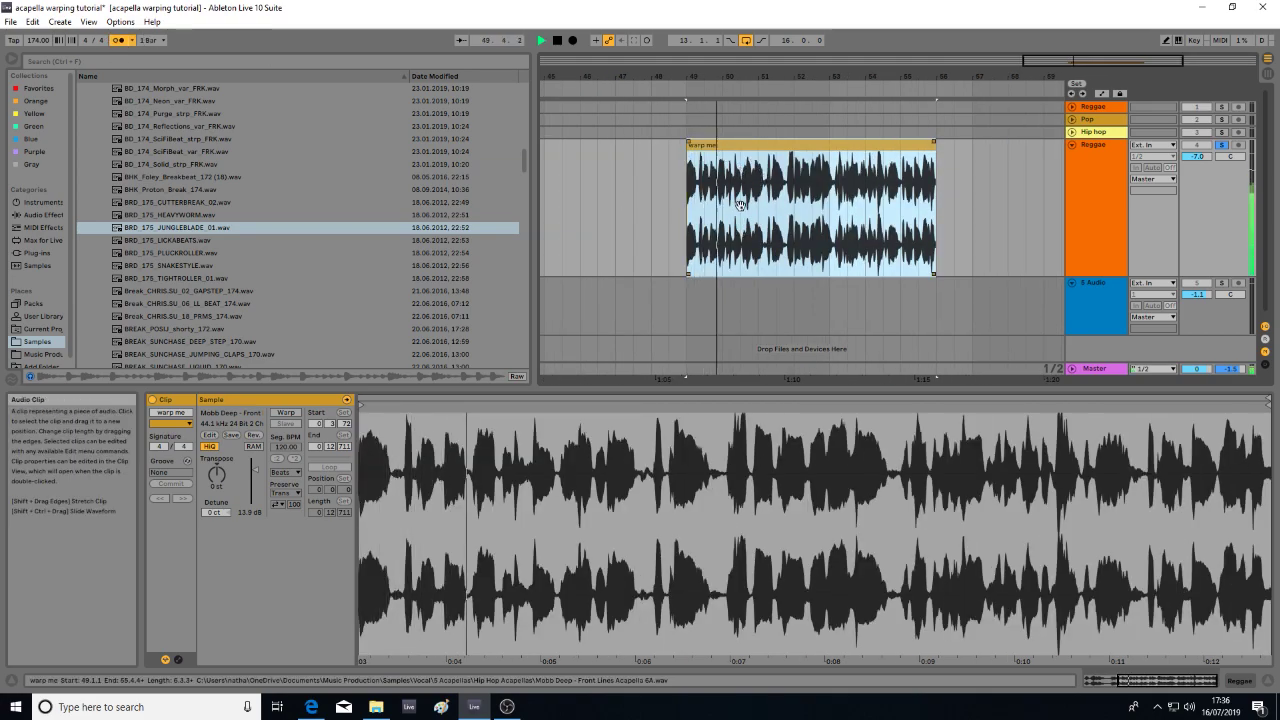
pyautogui.moveTo(724, 76); pyautogui.dragTo(724, 116)
pyautogui.press('space')
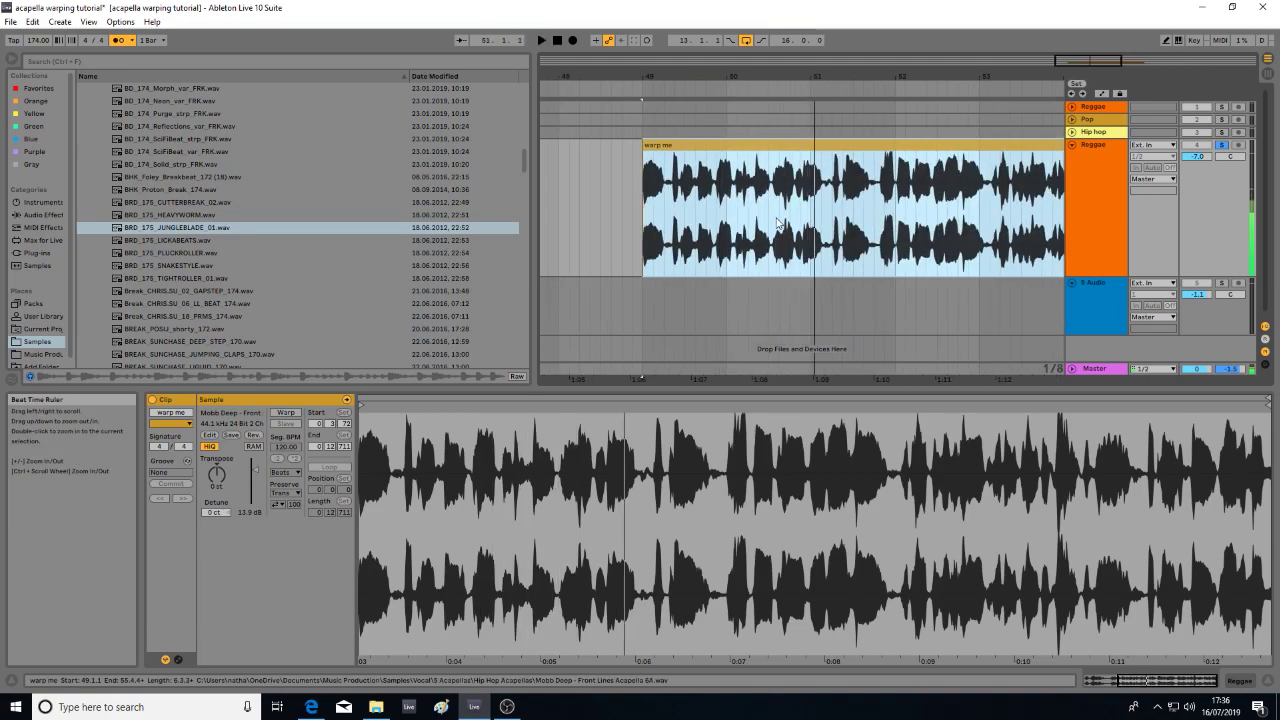
pyautogui.moveTo(797, 203); pyautogui.dragTo(804, 202)
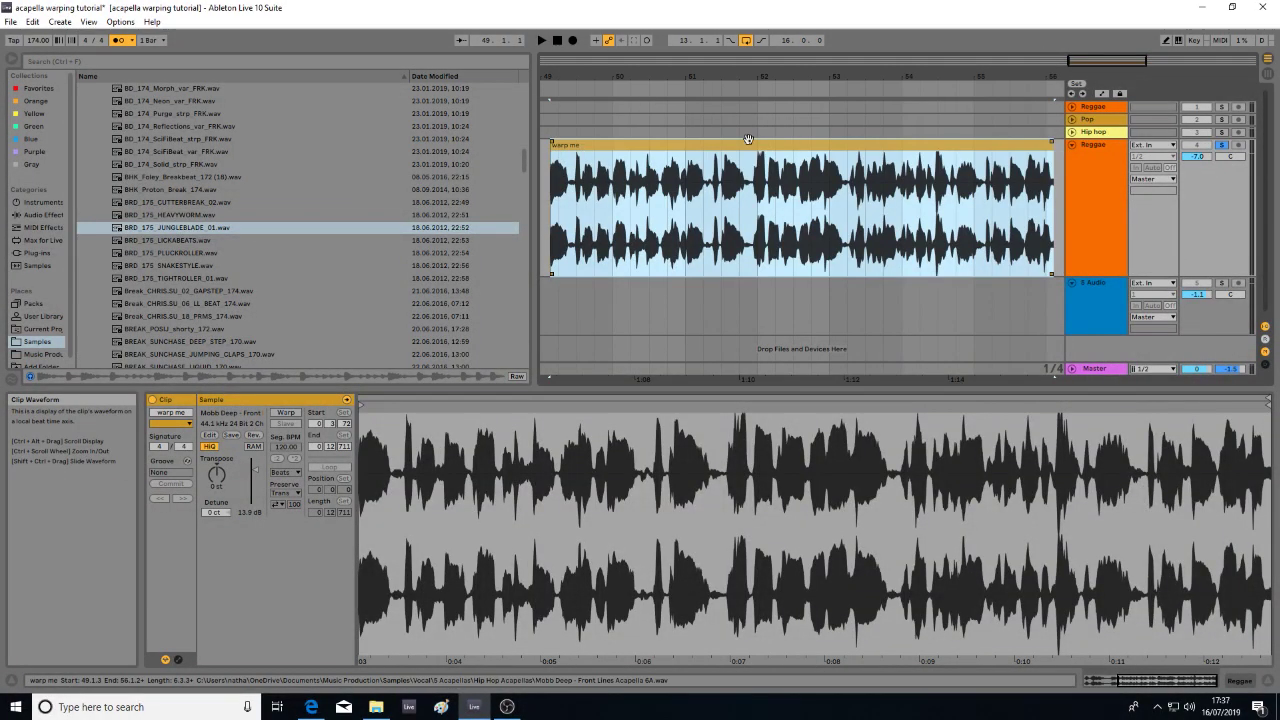
pyautogui.press('space')
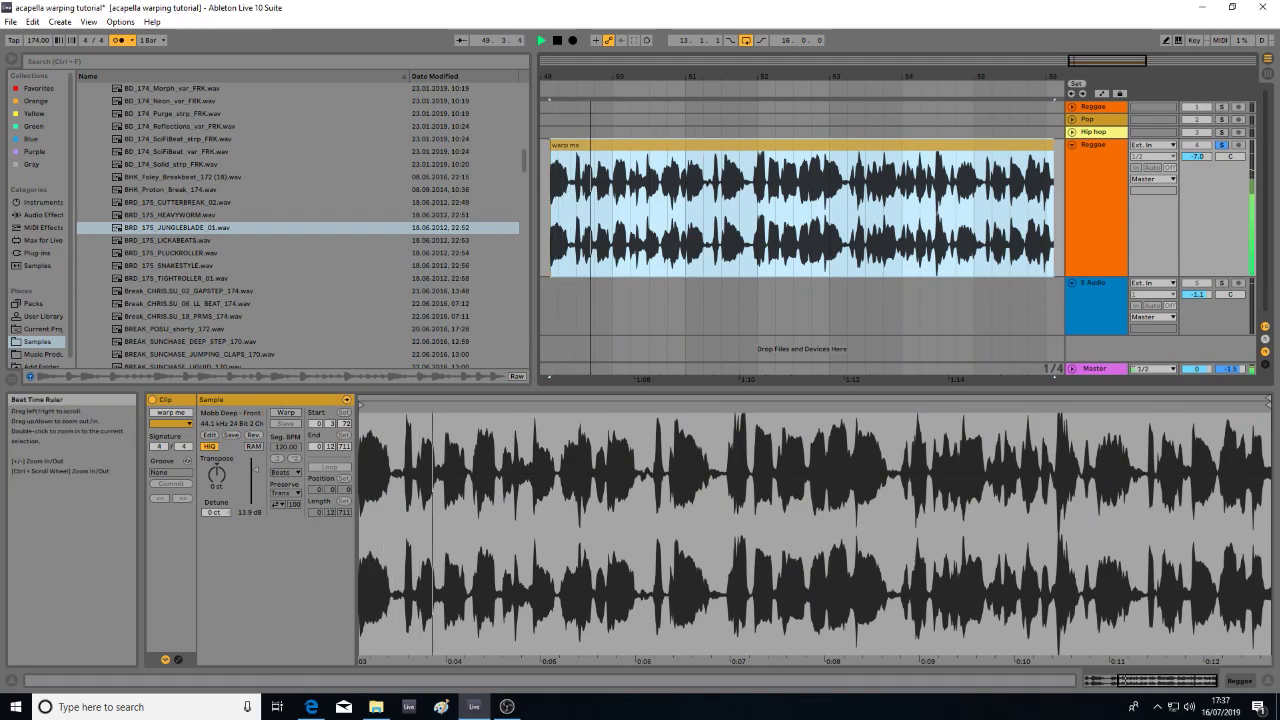
# - Move the hip hop clip to start at 49.1.1 in the arrangement and play it against the metronome
pyautogui.hscroll(-3, 773, 175)
pyautogui.moveTo(794, 153); pyautogui.dragTo(784, 153)
pyautogui.press('space')
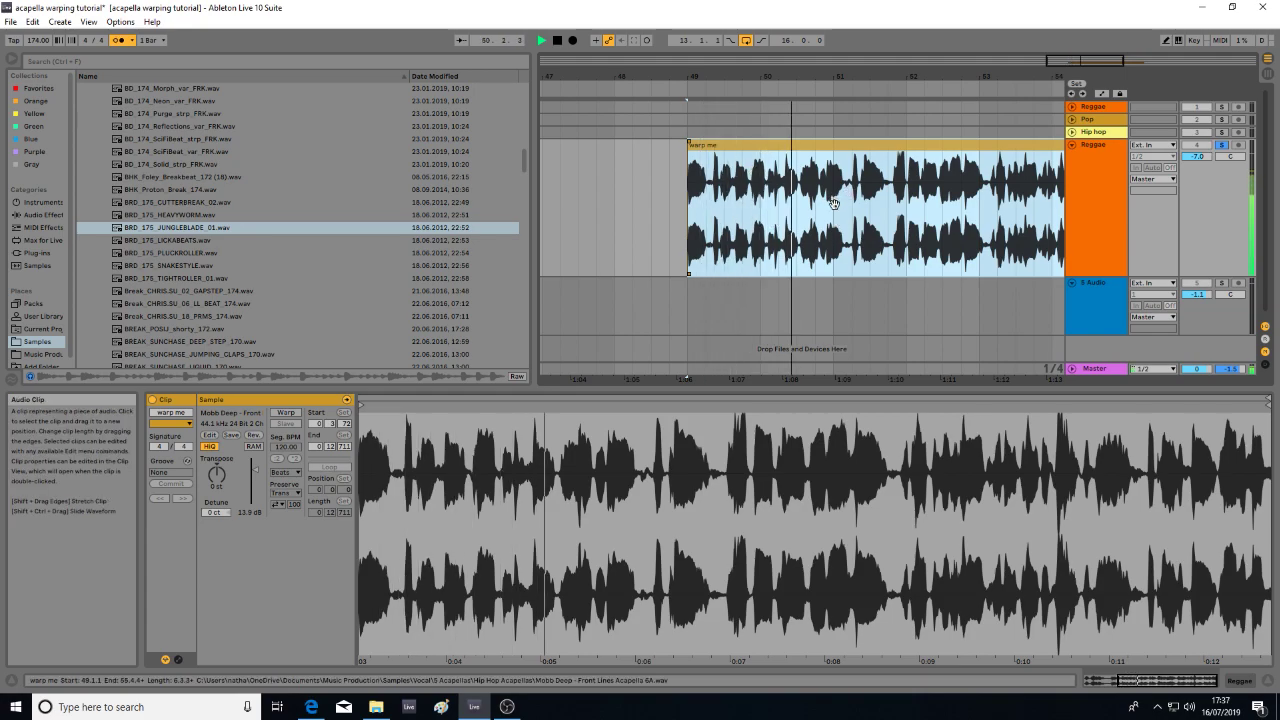
pyautogui.press('space')
# - Set the project tempo to 182 BPM and play the hip hop clip from bar 49 against the metronome
pyautogui.moveTo(837, 81); pyautogui.dragTo(801, 198)
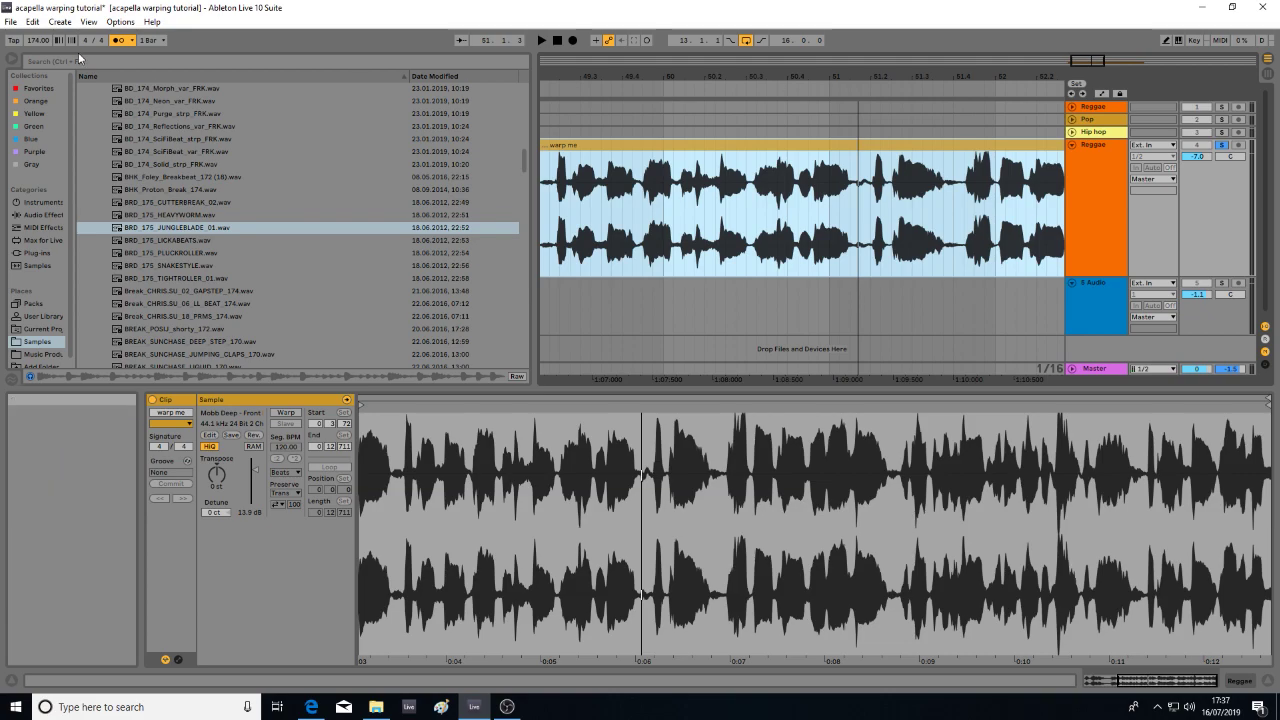
pyautogui.moveTo(38, 40); pyautogui.dragTo(38, 33)
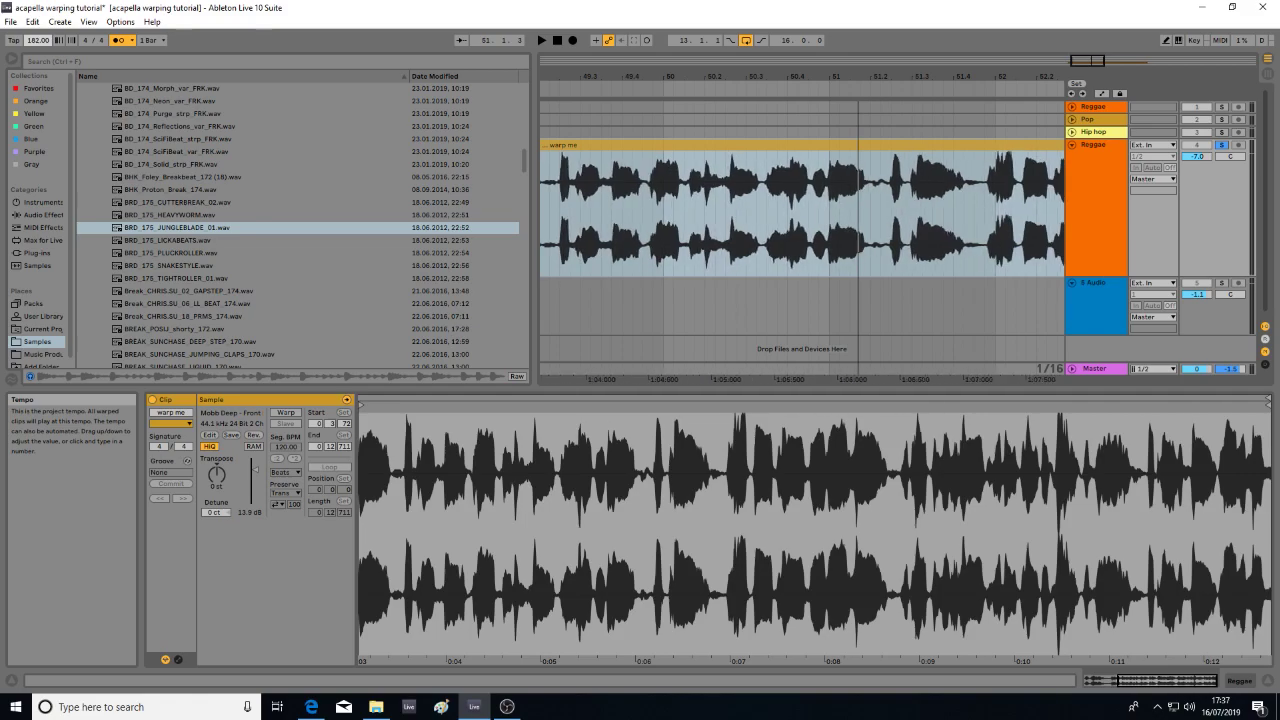
pyautogui.moveTo(678, 75); pyautogui.dragTo(678, 38)
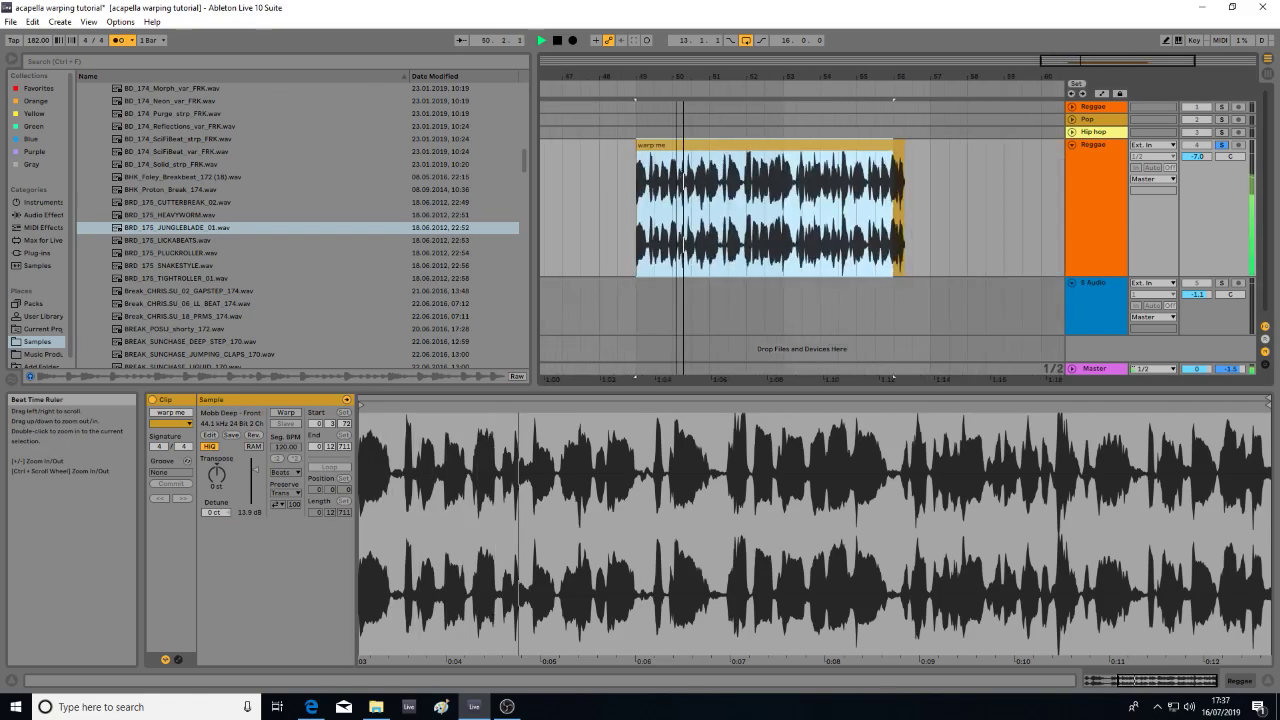
pyautogui.click(745, 155)
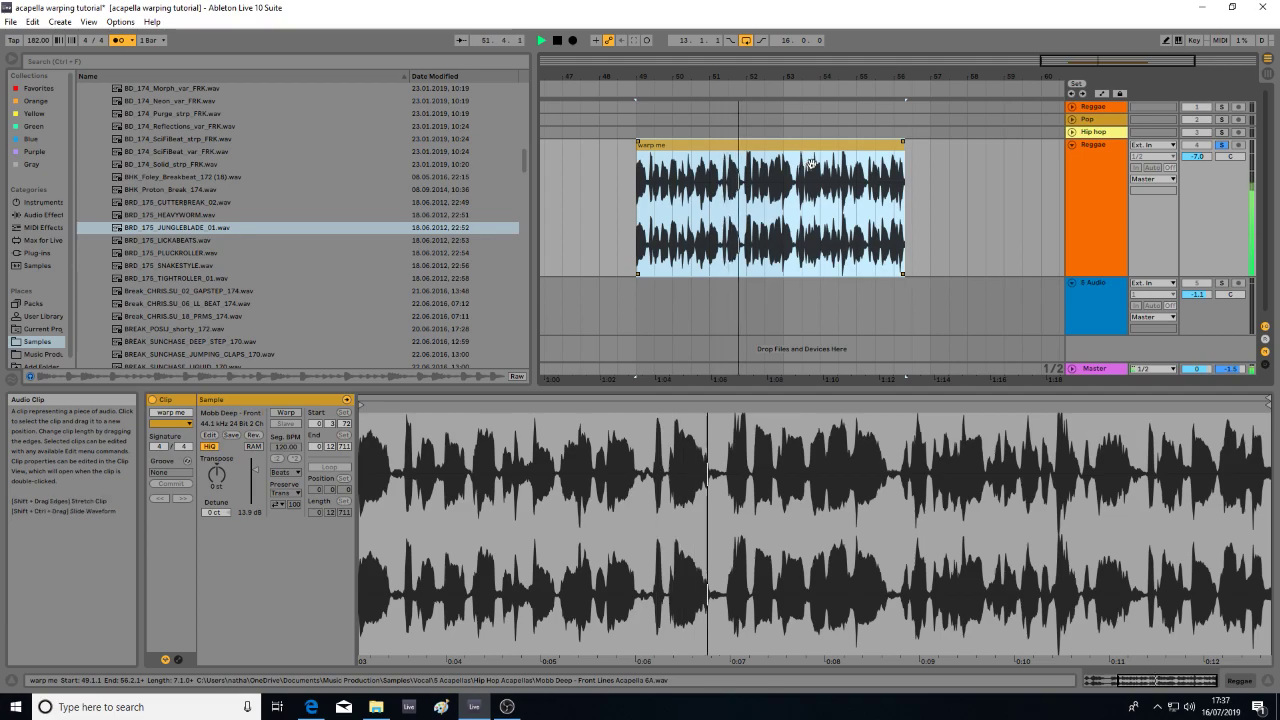
pyautogui.press('space')
# - Enable warping on the hip hop clip, pin a warp marker at 3.1.1, and check it against the metronome
pyautogui.moveTo(404, 456); pyautogui.dragTo(403, 420)
pyautogui.click(286, 412)
pyautogui.press('space')
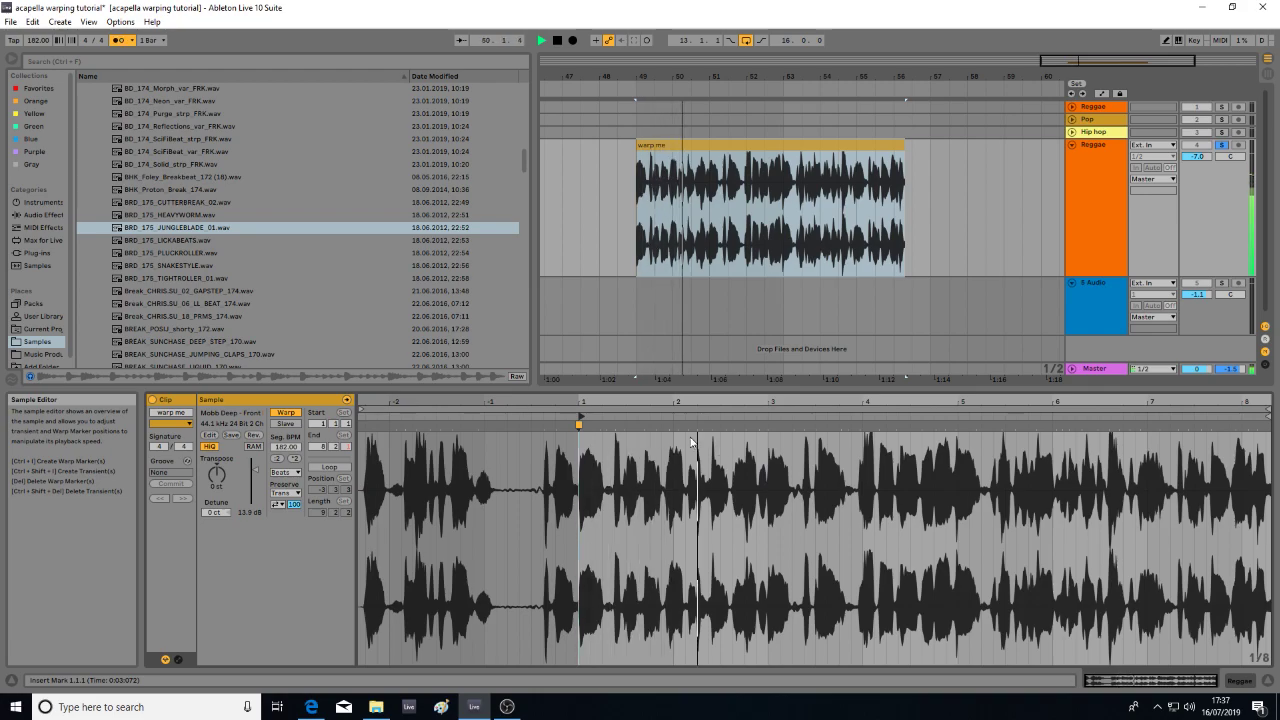
pyautogui.press('space')
pyautogui.moveTo(770, 406)
pyautogui.mouseDown()
pyautogui.moveTo(775, 447)
pyautogui.moveTo(780, 376)
pyautogui.mouseUp()
pyautogui.doubleClick(775, 428)
pyautogui.press('space')
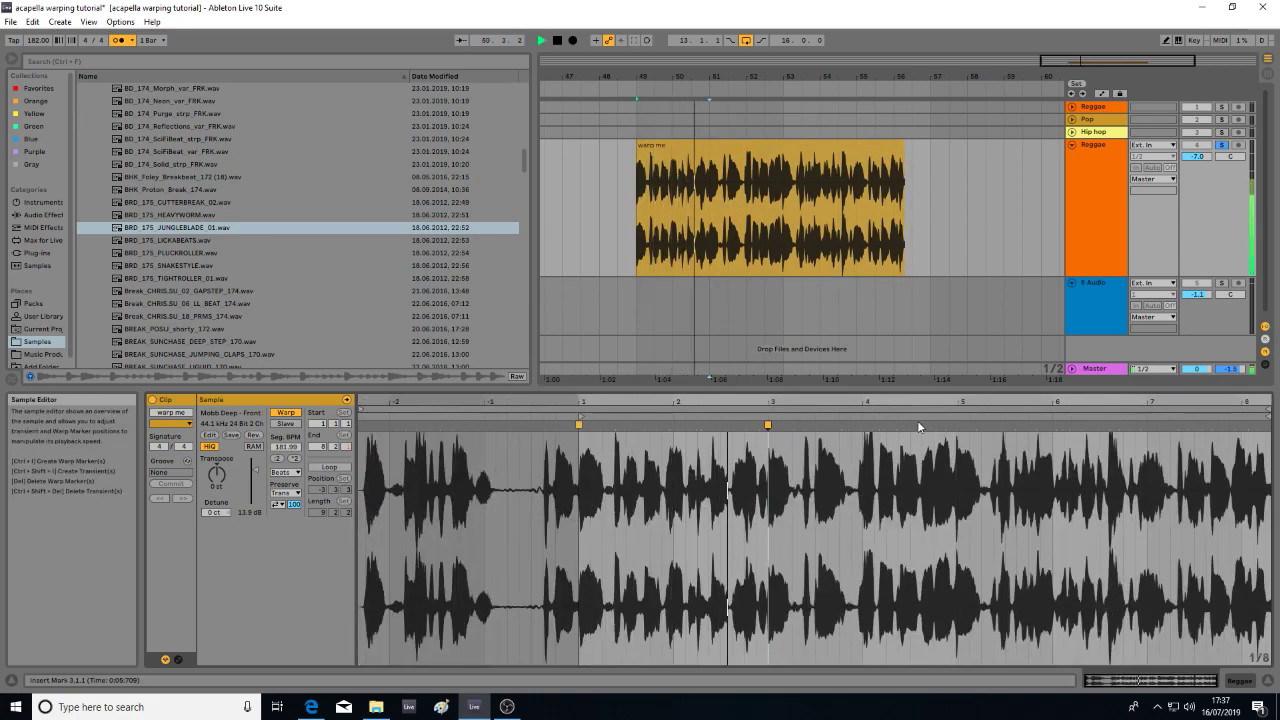
# - Pin warp markers on the vocal transients at bars 5 and 7 of the clip, and check the timing by playing
pyautogui.moveTo(962, 405)
pyautogui.mouseDown()
pyautogui.moveTo(962, 446)
pyautogui.moveTo(955, 400)
pyautogui.mouseUp()
pyautogui.press('space')
pyautogui.press('space')
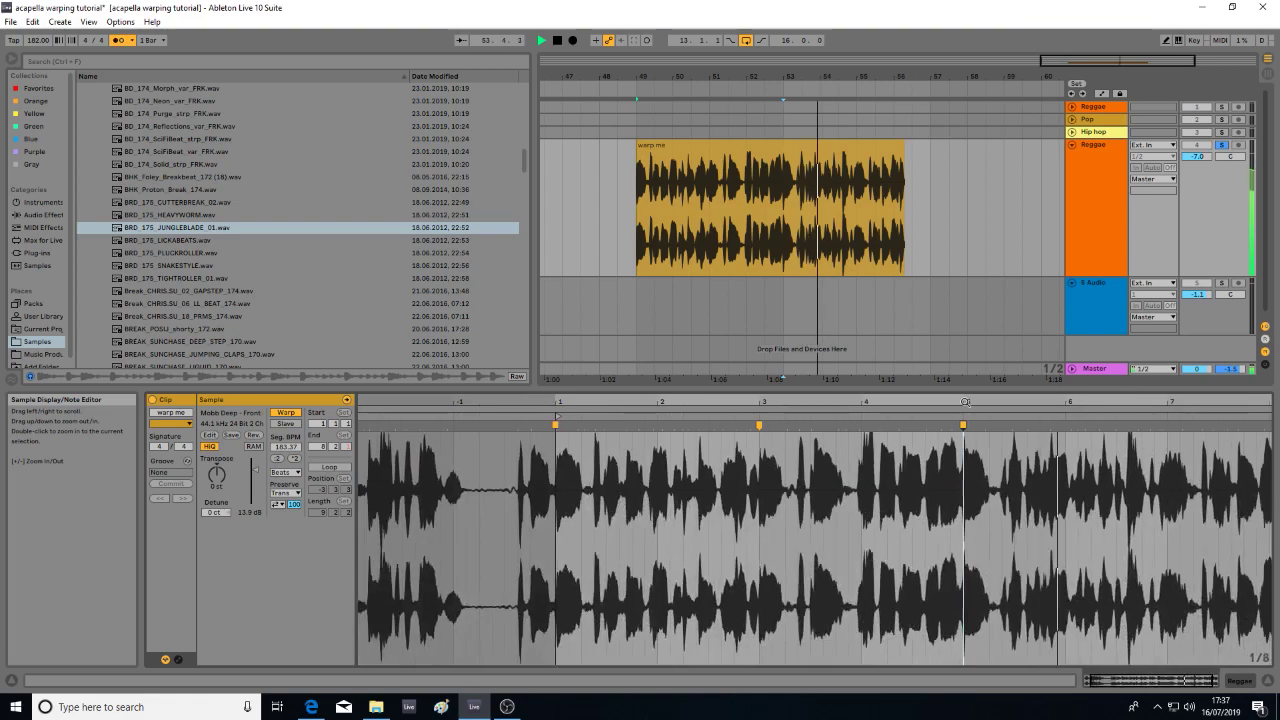
pyautogui.moveTo(1173, 401); pyautogui.dragTo(1144, 438)
pyautogui.click(863, 415)
pyautogui.press('space')
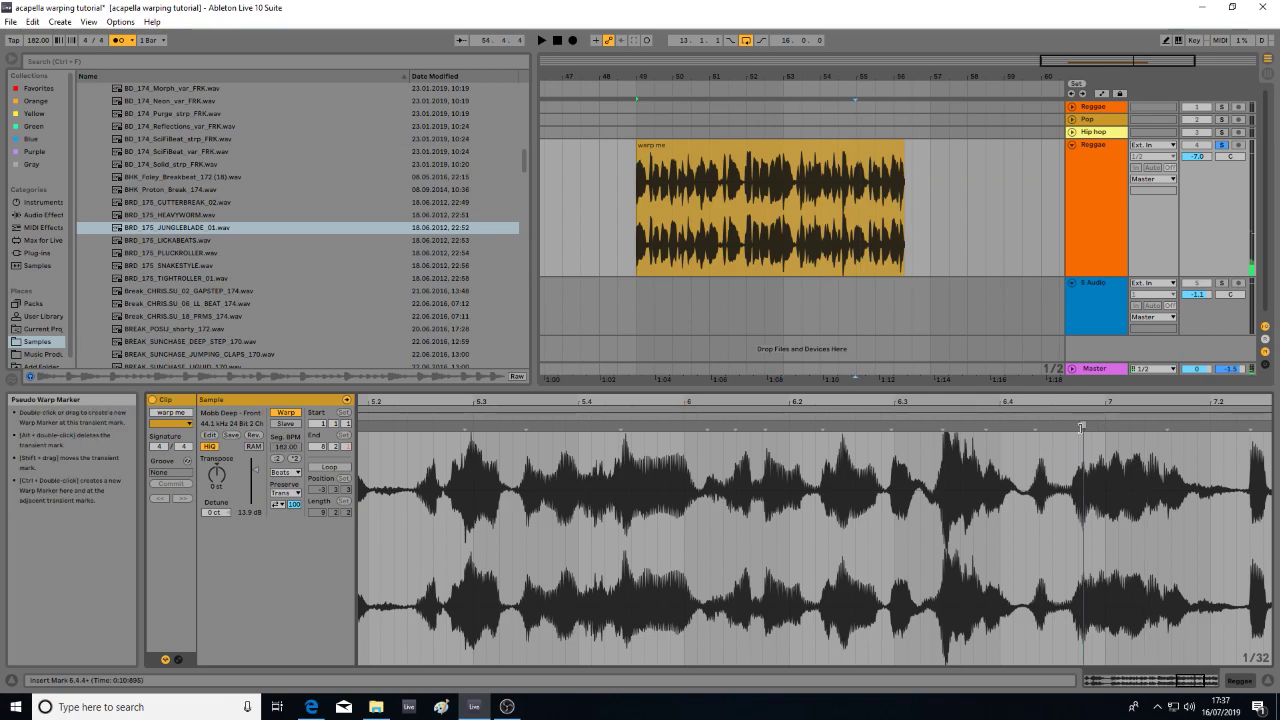
pyautogui.moveTo(1088, 428); pyautogui.dragTo(1104, 426)
pyautogui.doubleClick(977, 407)
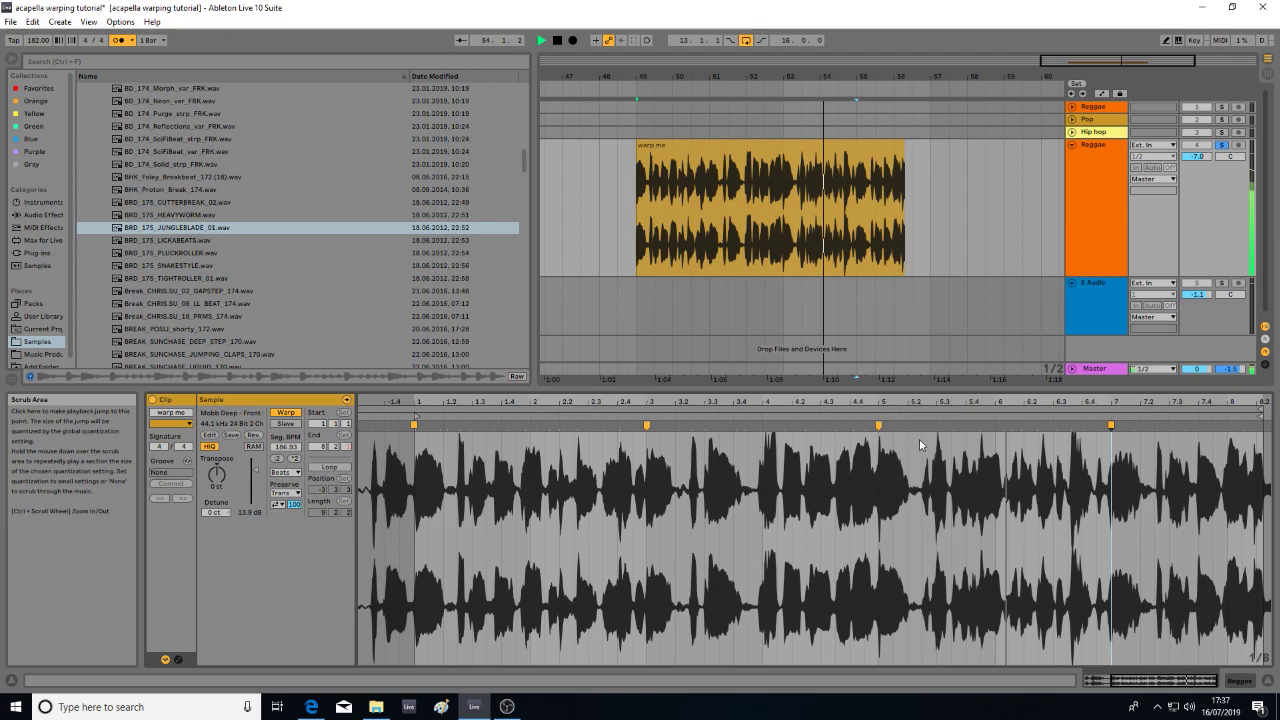
pyautogui.press('space')
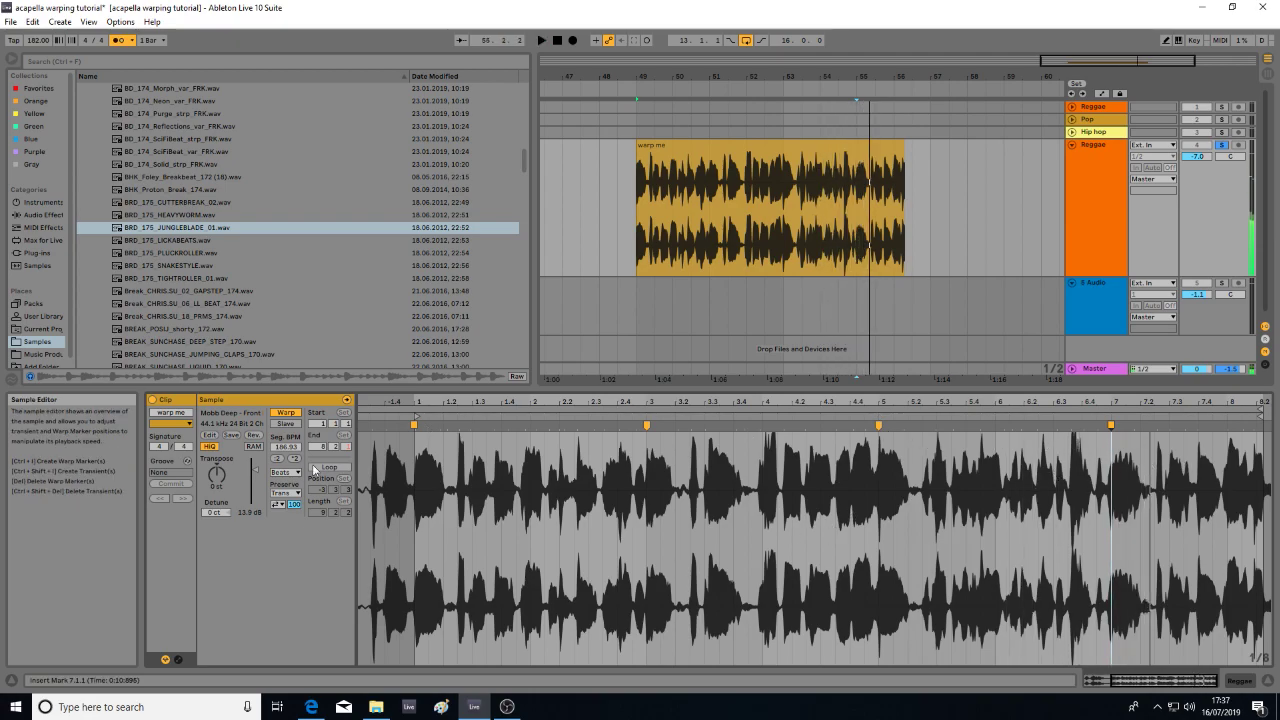
# - Change the hip hop clip's warp mode to Complex and play the clip from its start
pyautogui.click(285, 472)
pyautogui.click(287, 523)
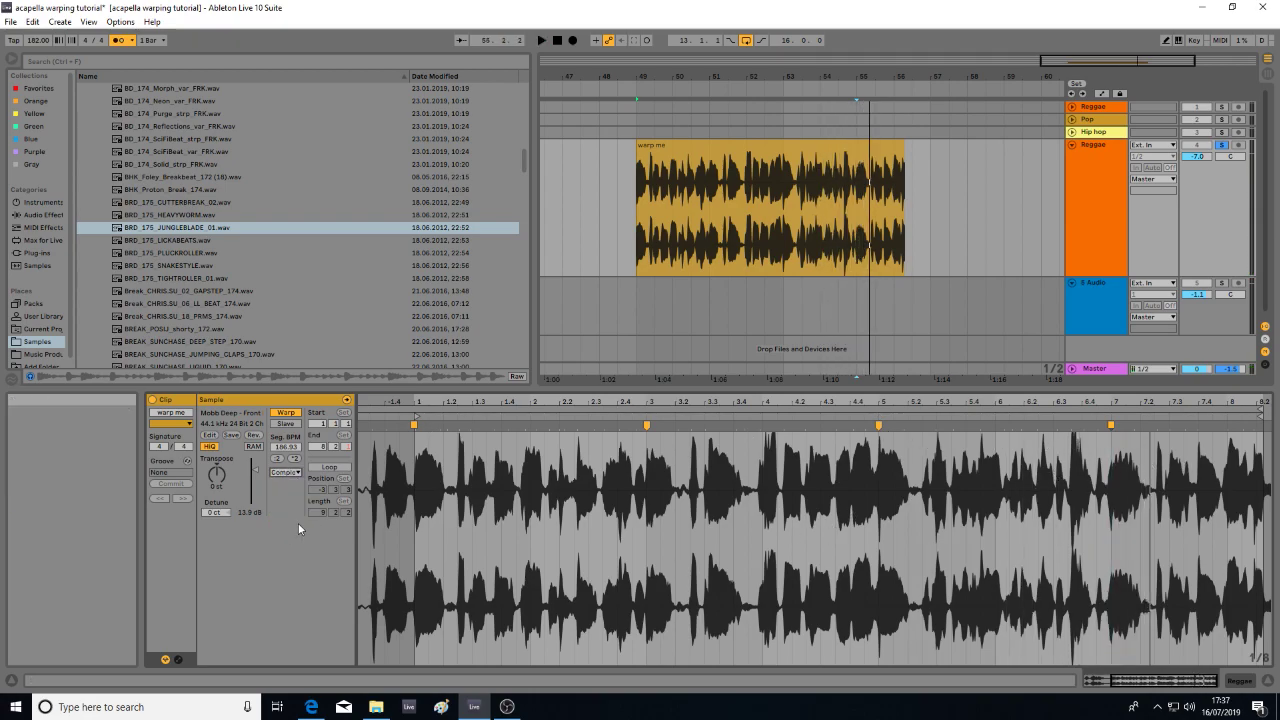
pyautogui.click(740, 195)
pyautogui.press('space')
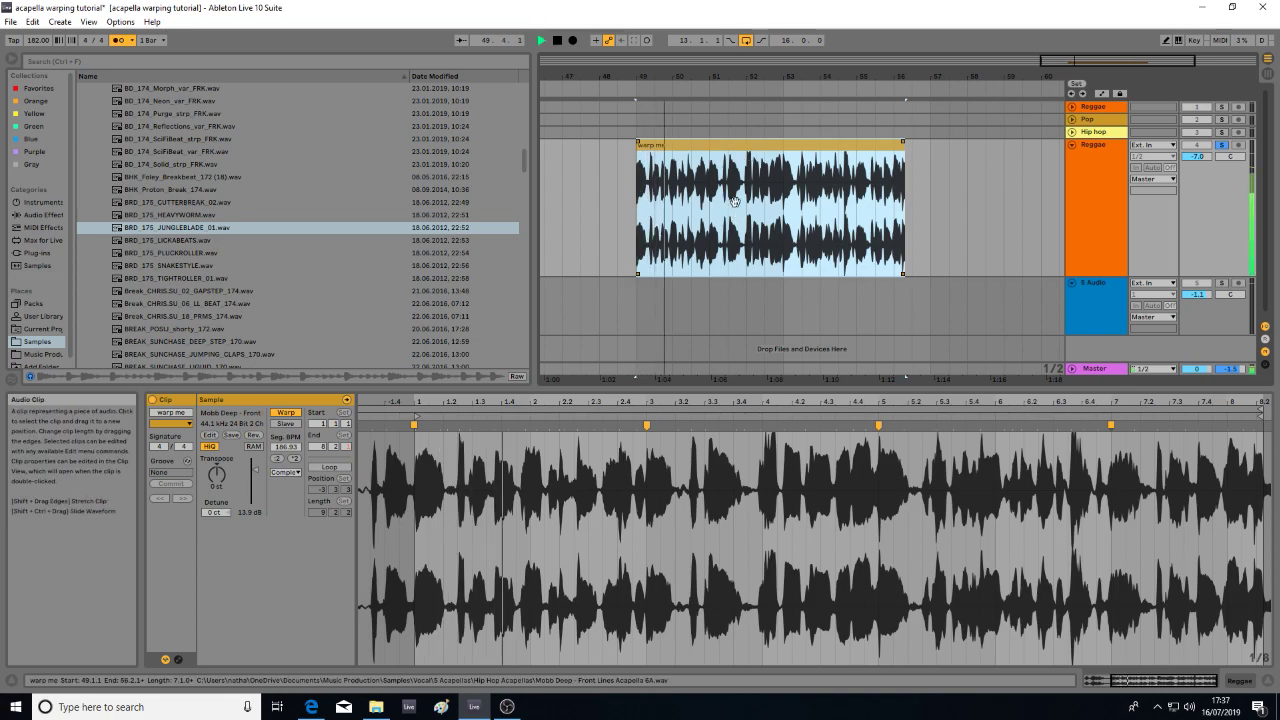
pyautogui.moveTo(706, 73); pyautogui.dragTo(750, 73)
pyautogui.press('space')
# - Extend the hip hop clip's start back to 46.3.3 to include the opening phrase, and play from there
pyautogui.moveTo(711, 200); pyautogui.dragTo(663, 200)
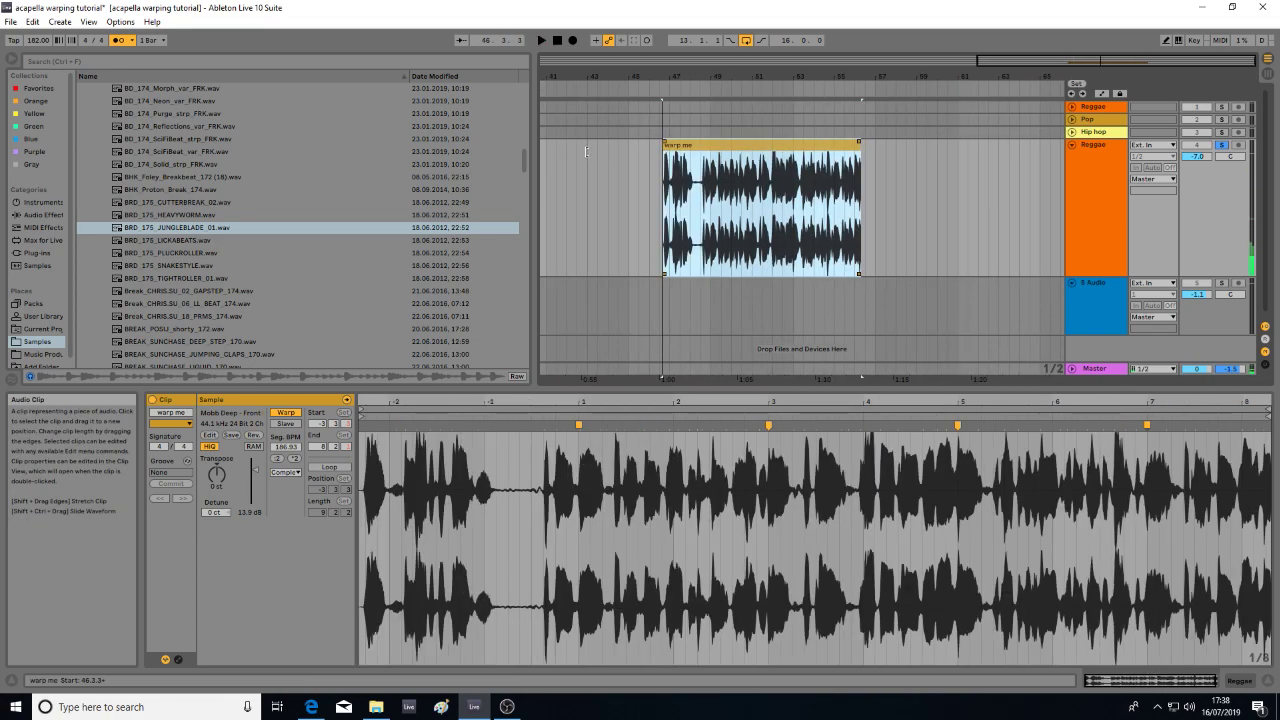
pyautogui.moveTo(664, 70); pyautogui.dragTo(664, 77)
pyautogui.click(693, 117)
pyautogui.press('space')
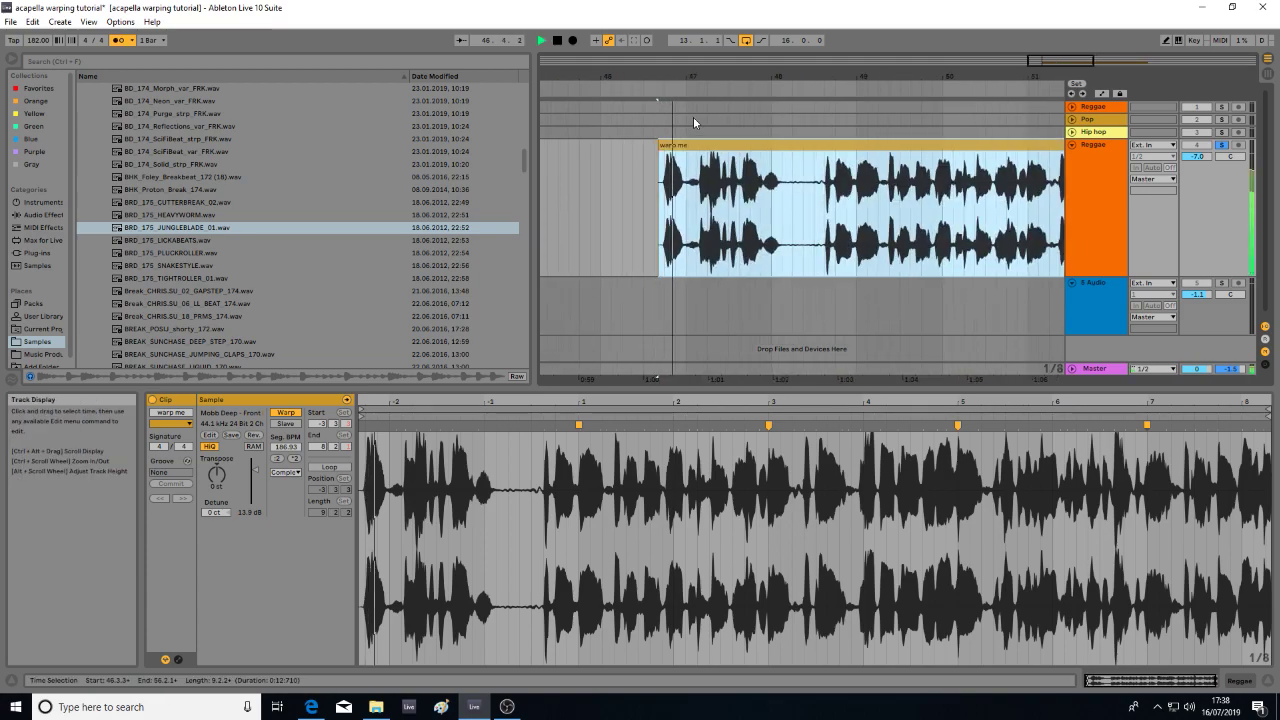
pyautogui.press('space')
# - Try shifting the opening phrase with a warp marker at -2.3.1 and another at -2.4.1, deleting each after listening
pyautogui.moveTo(427, 405); pyautogui.dragTo(425, 451)
pyautogui.press('space')
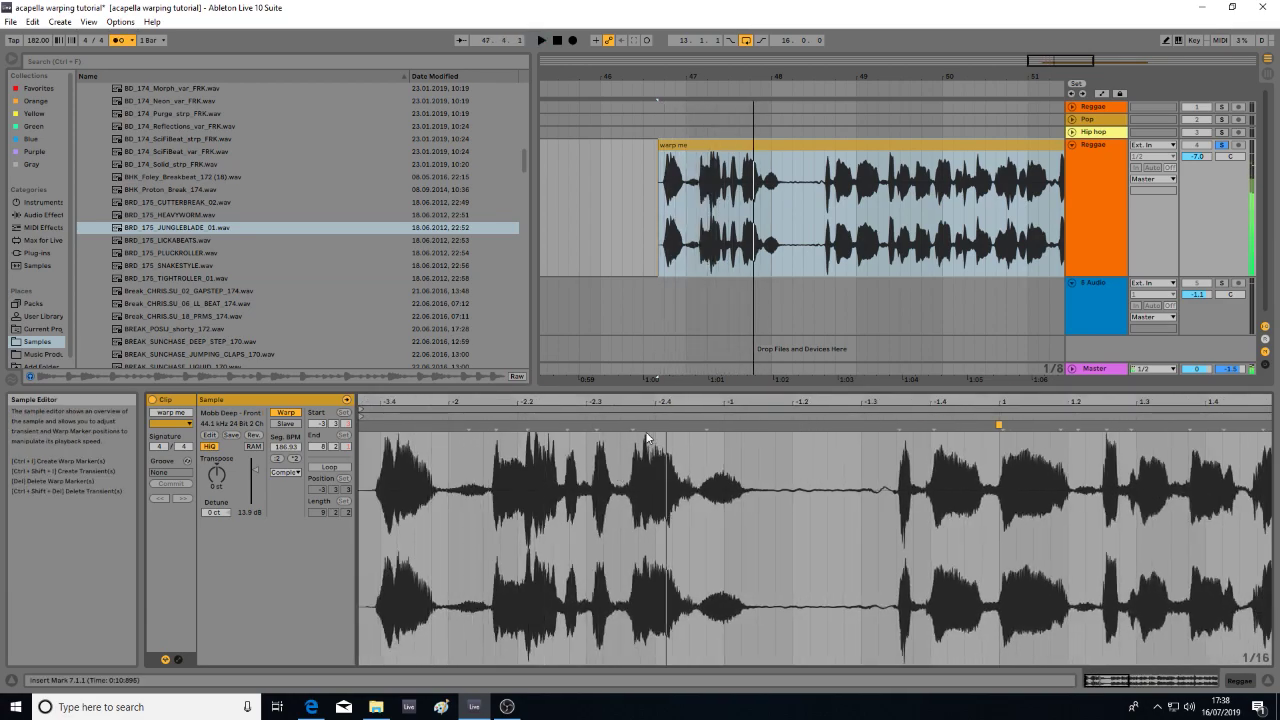
pyautogui.moveTo(633, 426); pyautogui.dragTo(587, 426)
pyautogui.press('space')
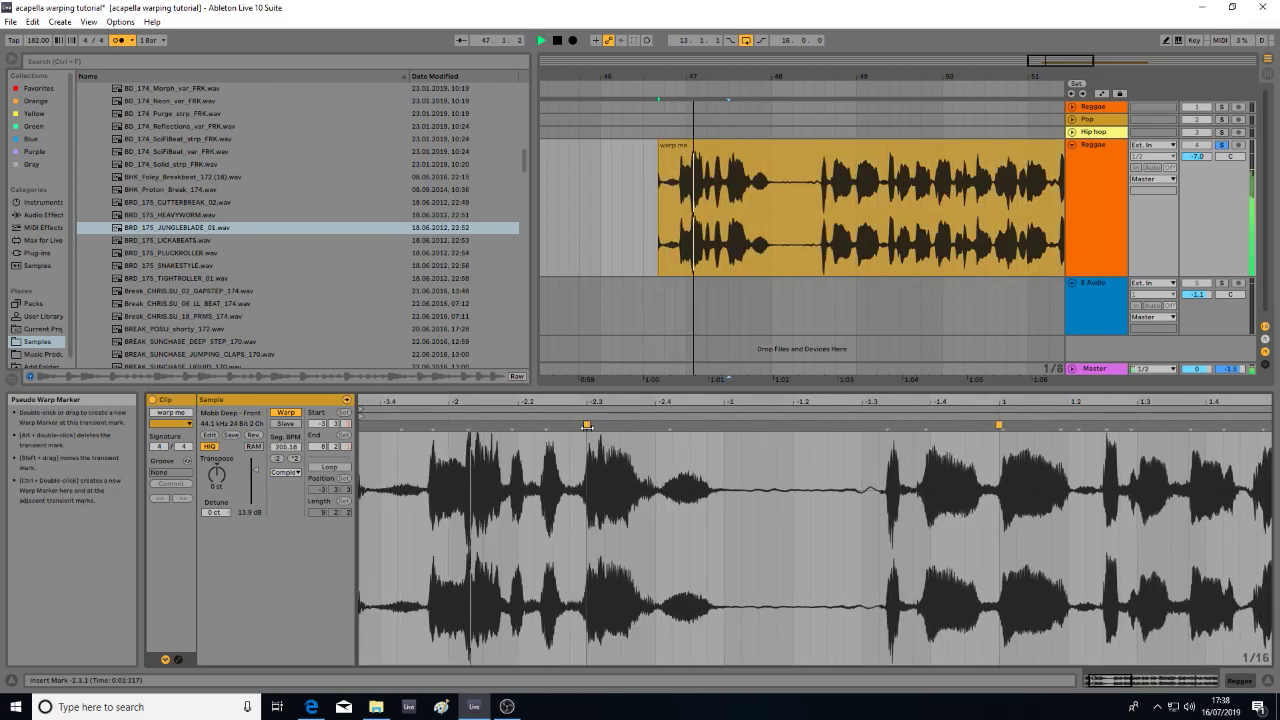
pyautogui.doubleClick(587, 426)
pyautogui.moveTo(633, 426); pyautogui.dragTo(654, 426)
pyautogui.press('space')
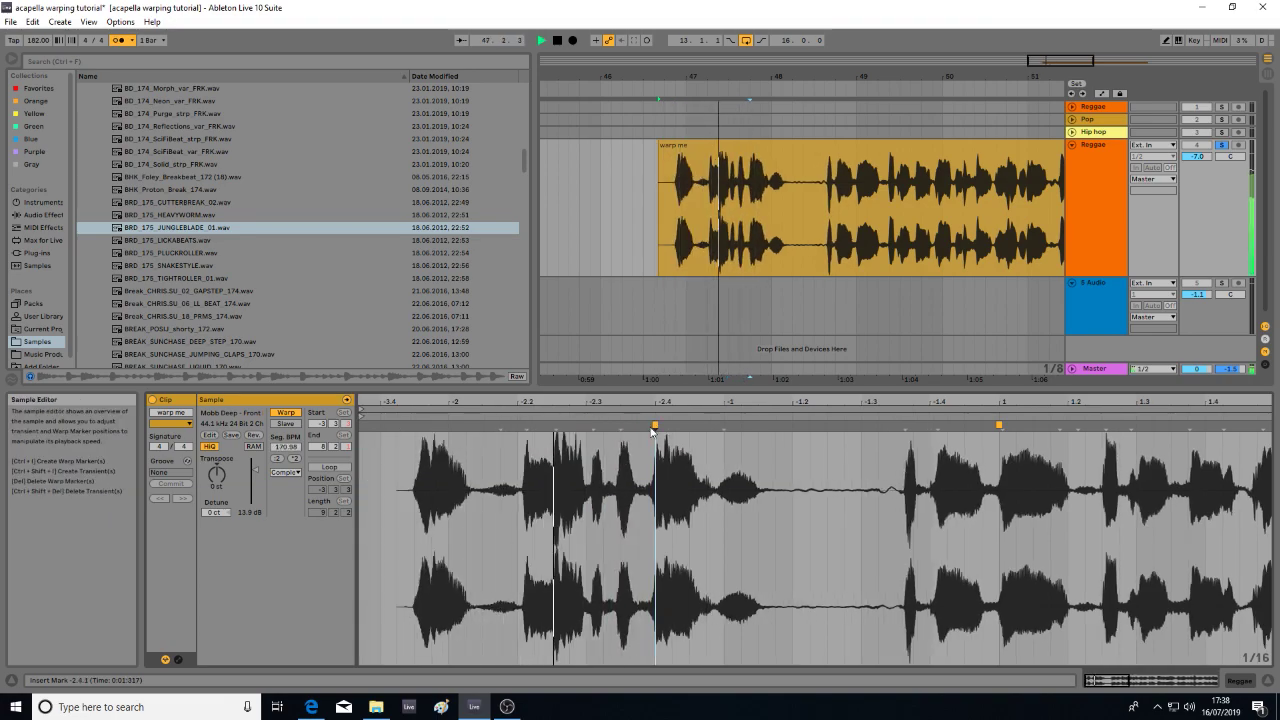
pyautogui.doubleClick(655, 426)
pyautogui.press('space')
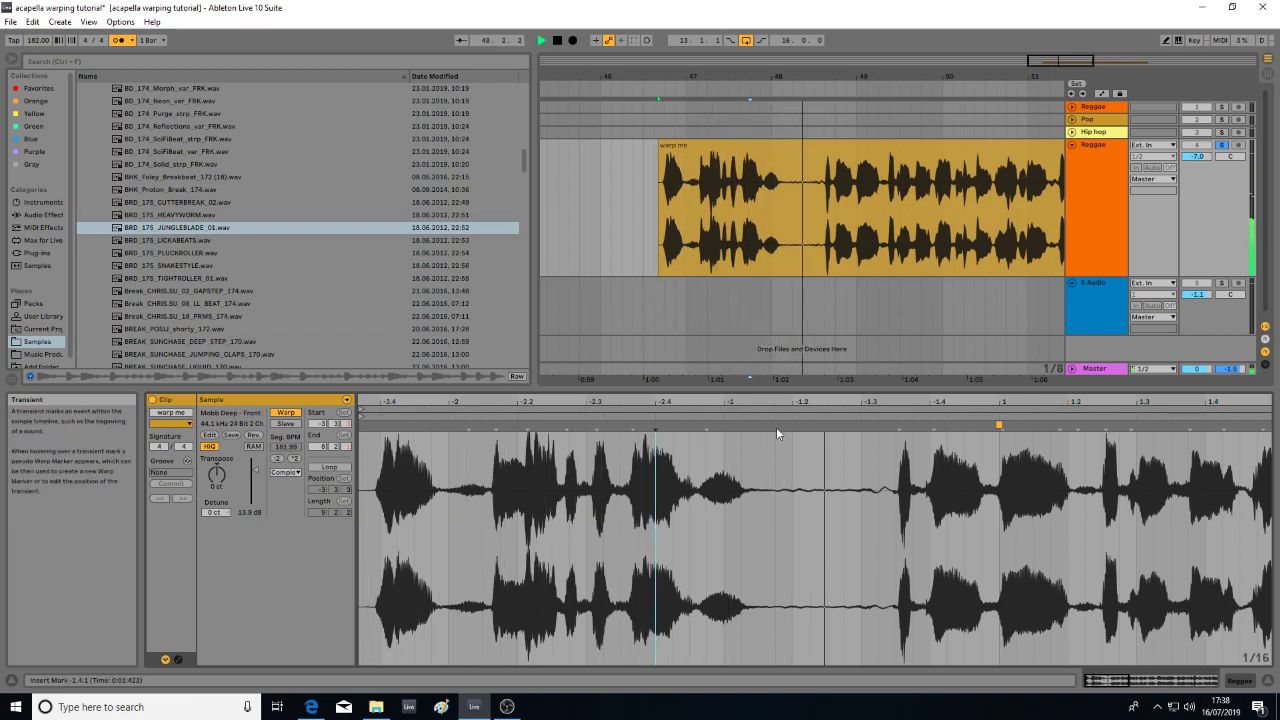
# - Select the hip hop clip from bar 49 to bar 53 and loop those four bars during playback
pyautogui.moveTo(368, 440); pyautogui.dragTo(368, 405)
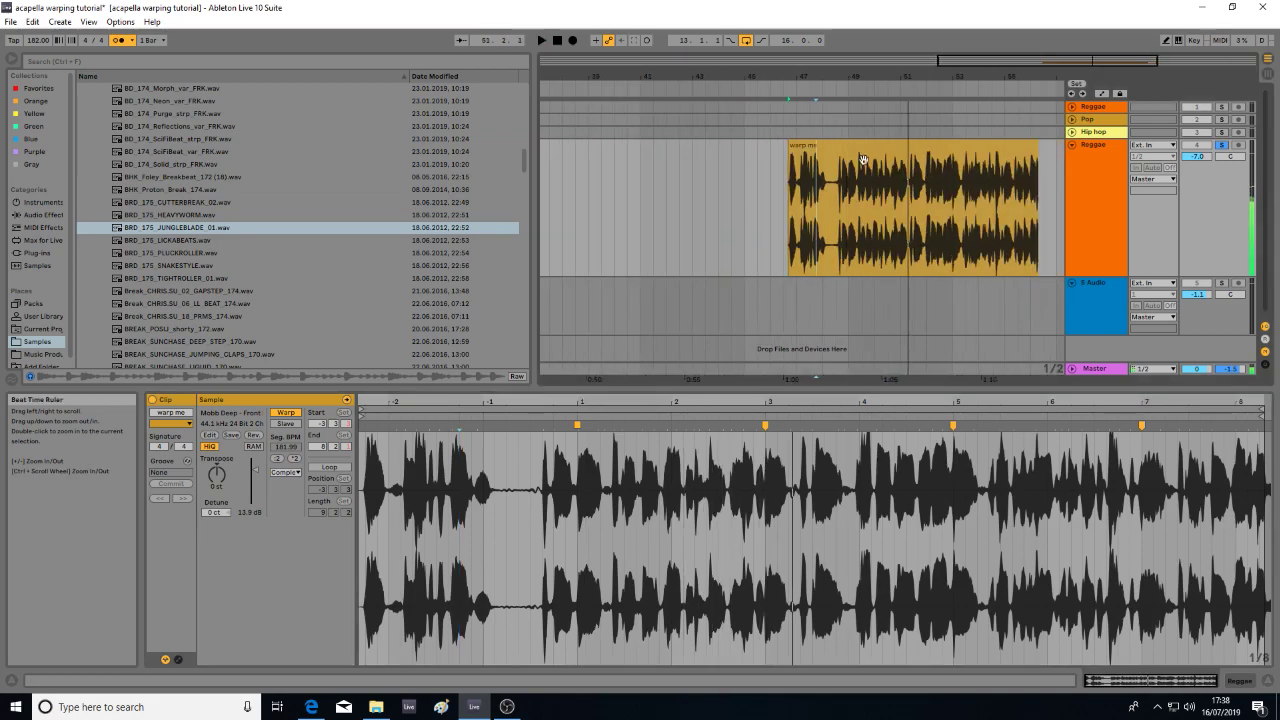
pyautogui.click(845, 212)
pyautogui.press('space')
pyautogui.moveTo(942, 216); pyautogui.dragTo(952, 213)
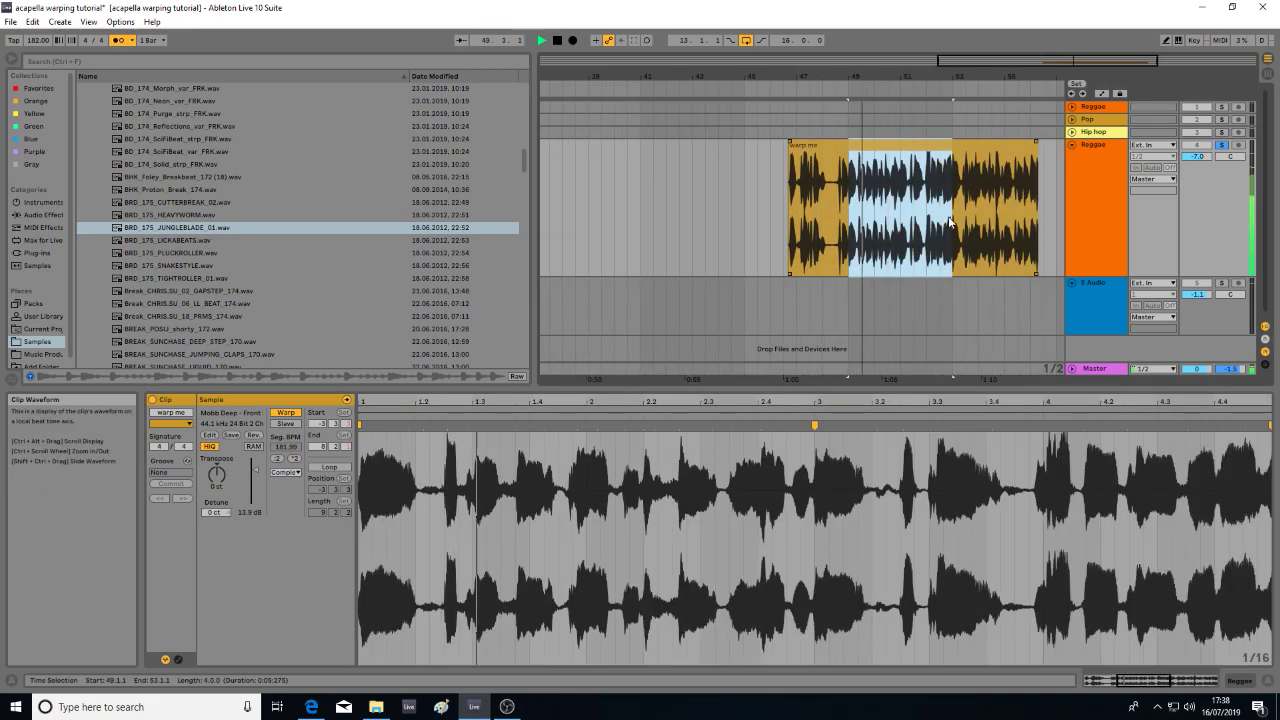
pyautogui.hotkey('ctrl', 'l')
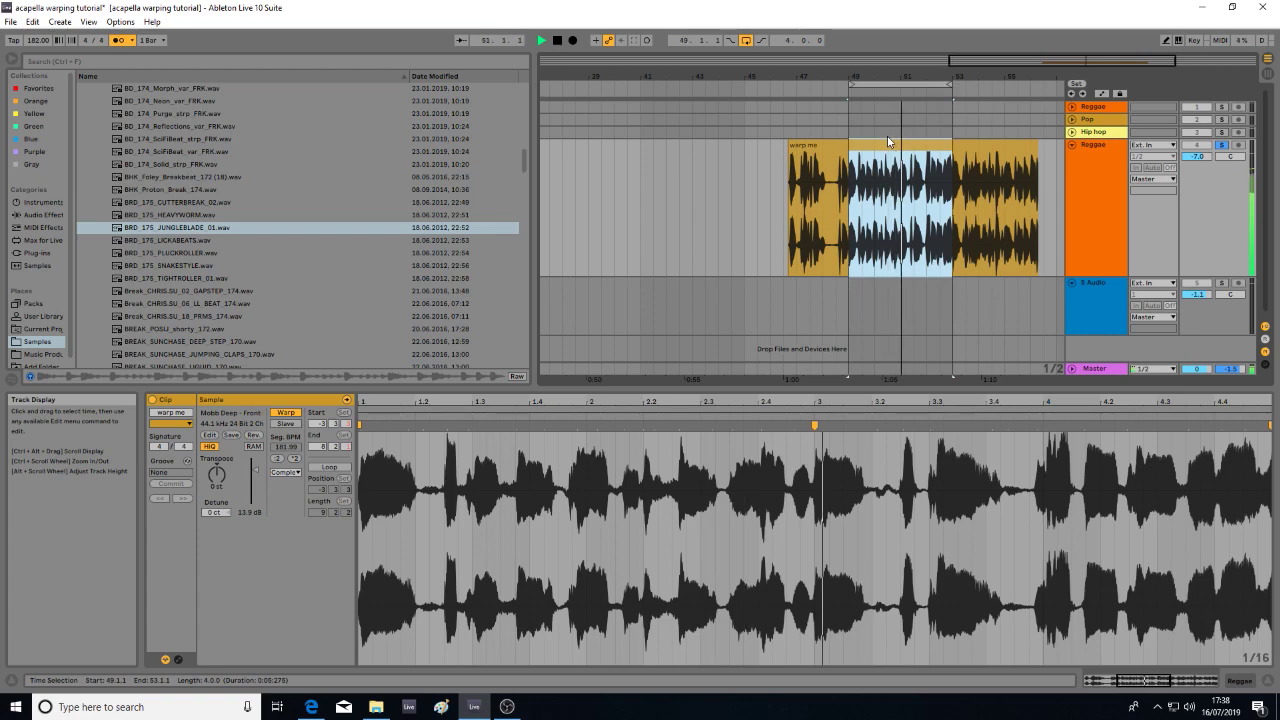
# - Set the project tempo to 174 BPM with the metronome off, and preview BRD_175_JUNGLEBLADE_01.wav and BRD_175_PLUCKROLLER.wav over the loop
pyautogui.click(33, 43)
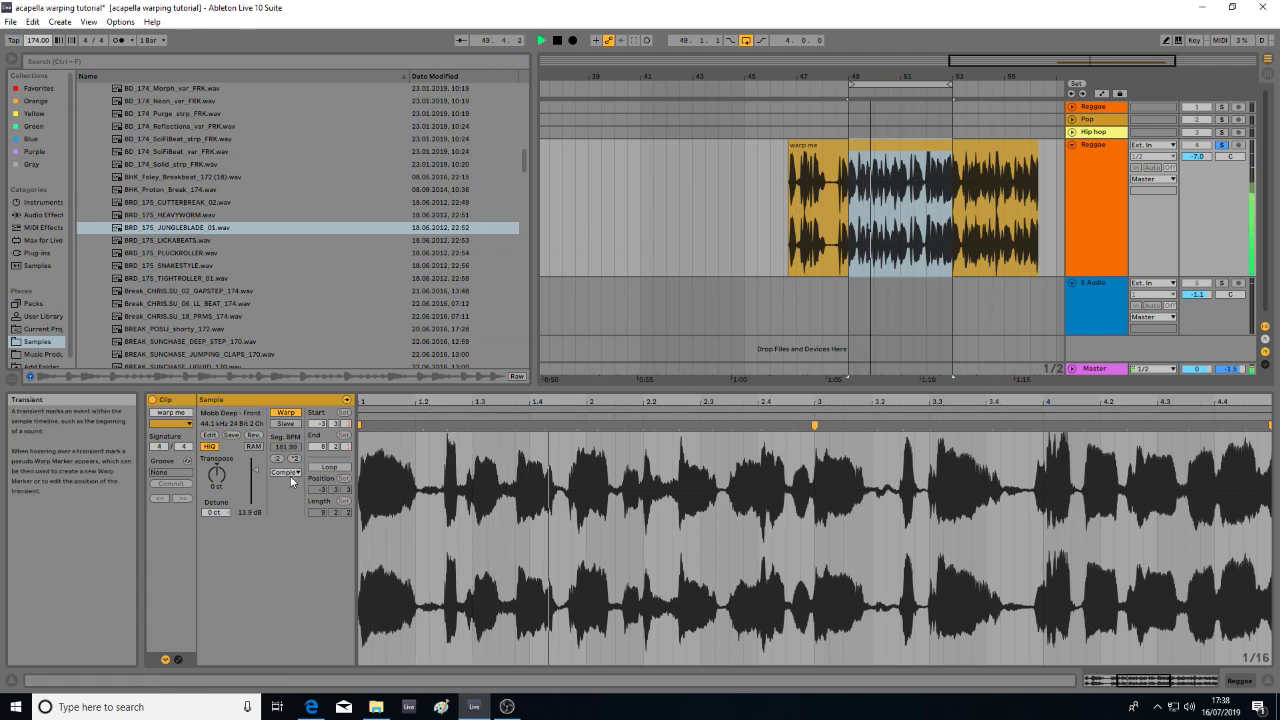
pyautogui.click(227, 227)
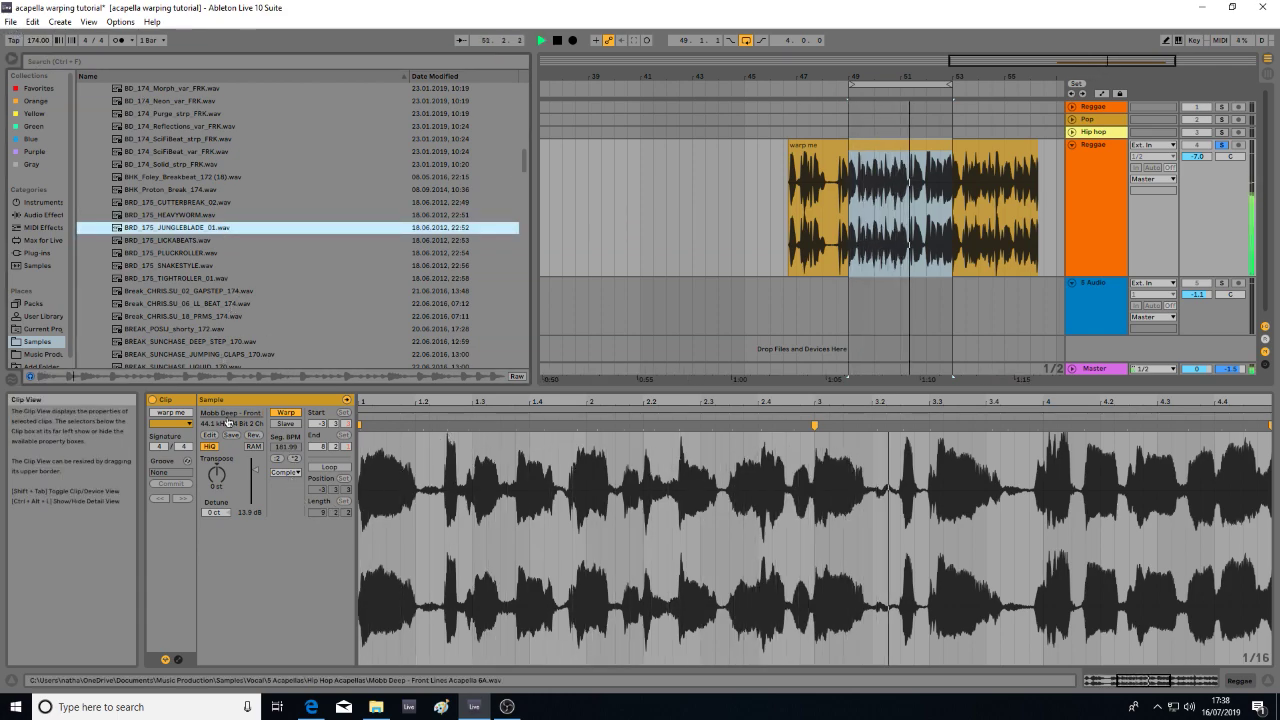
pyautogui.click(193, 256)
pyautogui.scroll(-3, 205, 245)
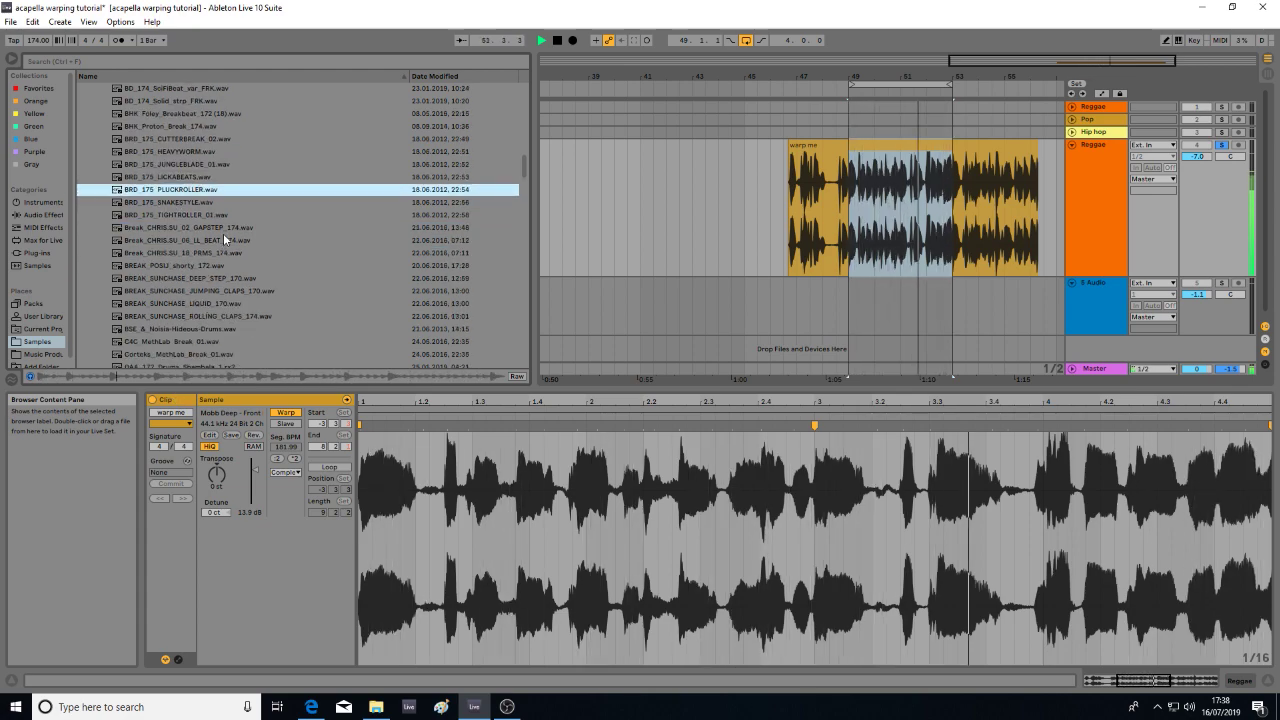
# - Change the clip's warp mode to Re-Pitch and preview Break_CHRIS.SU_18_PRMS_174.wav and BREAK_SUNCHASE_DEEP_STEP_170.wav over it
pyautogui.click(285, 472)
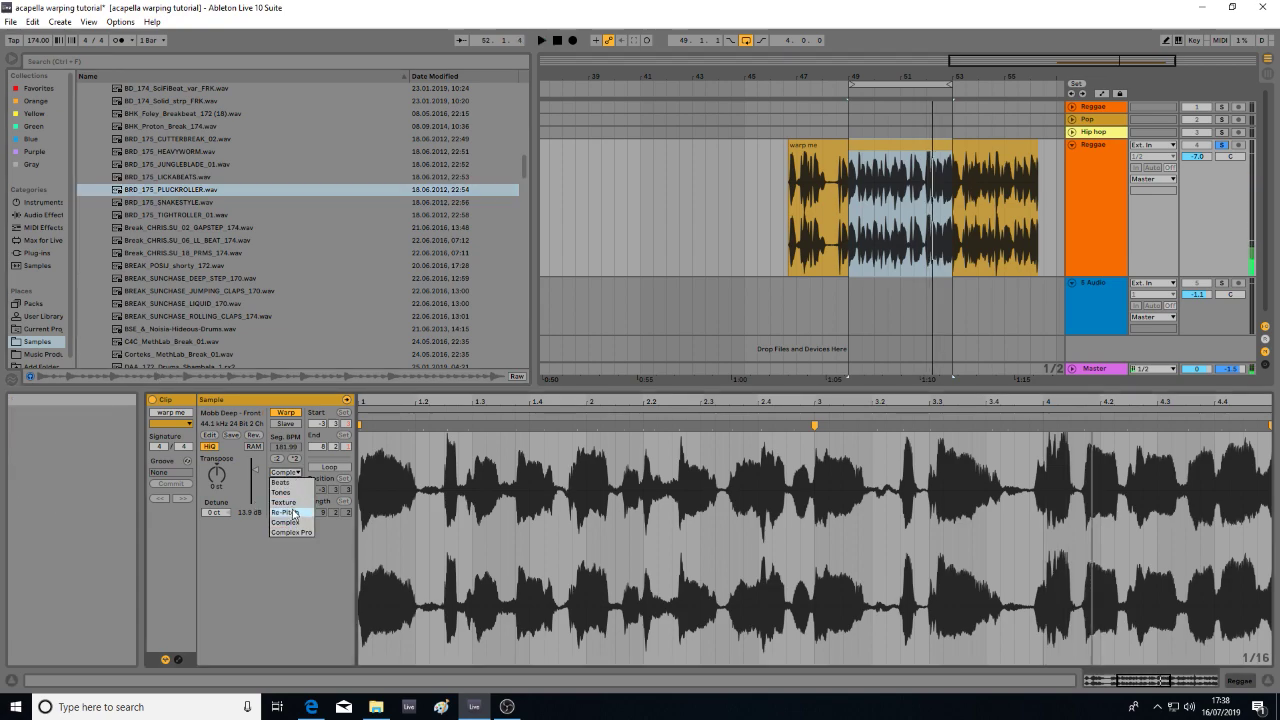
pyautogui.click(293, 512)
pyautogui.press('space')
pyautogui.click(220, 253)
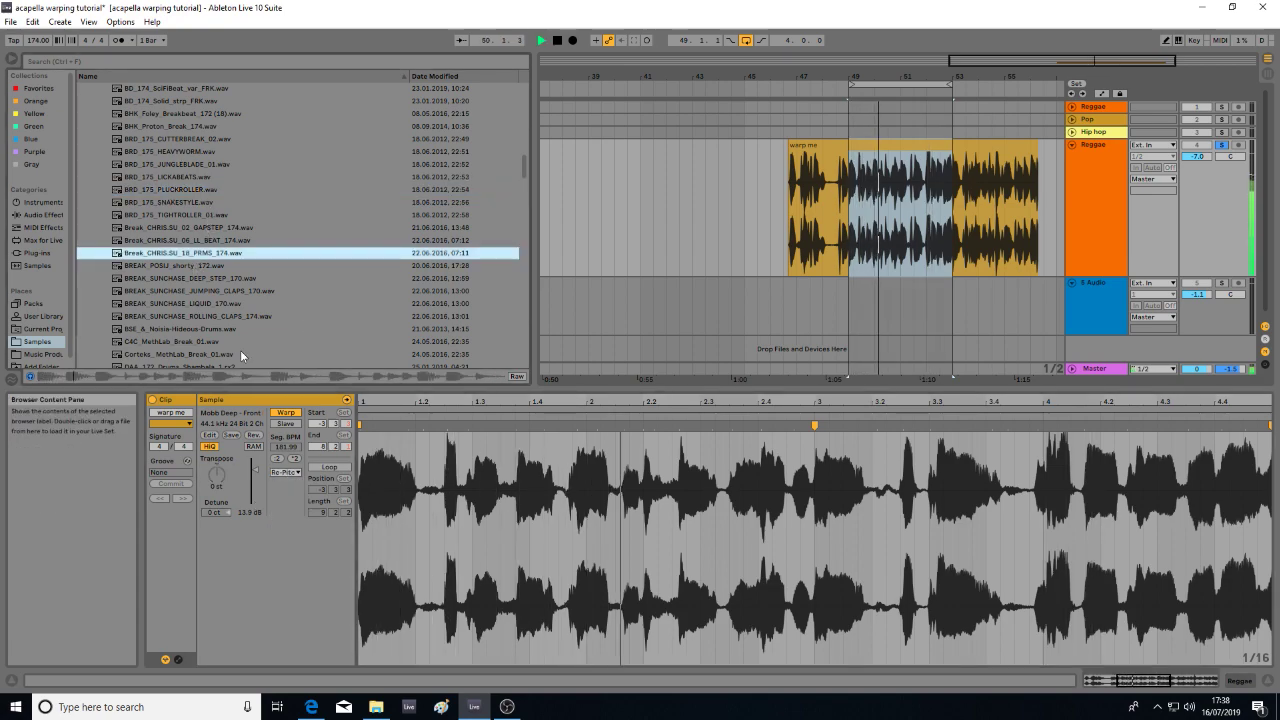
pyautogui.click(200, 278)
pyautogui.scroll(-3, 230, 290)
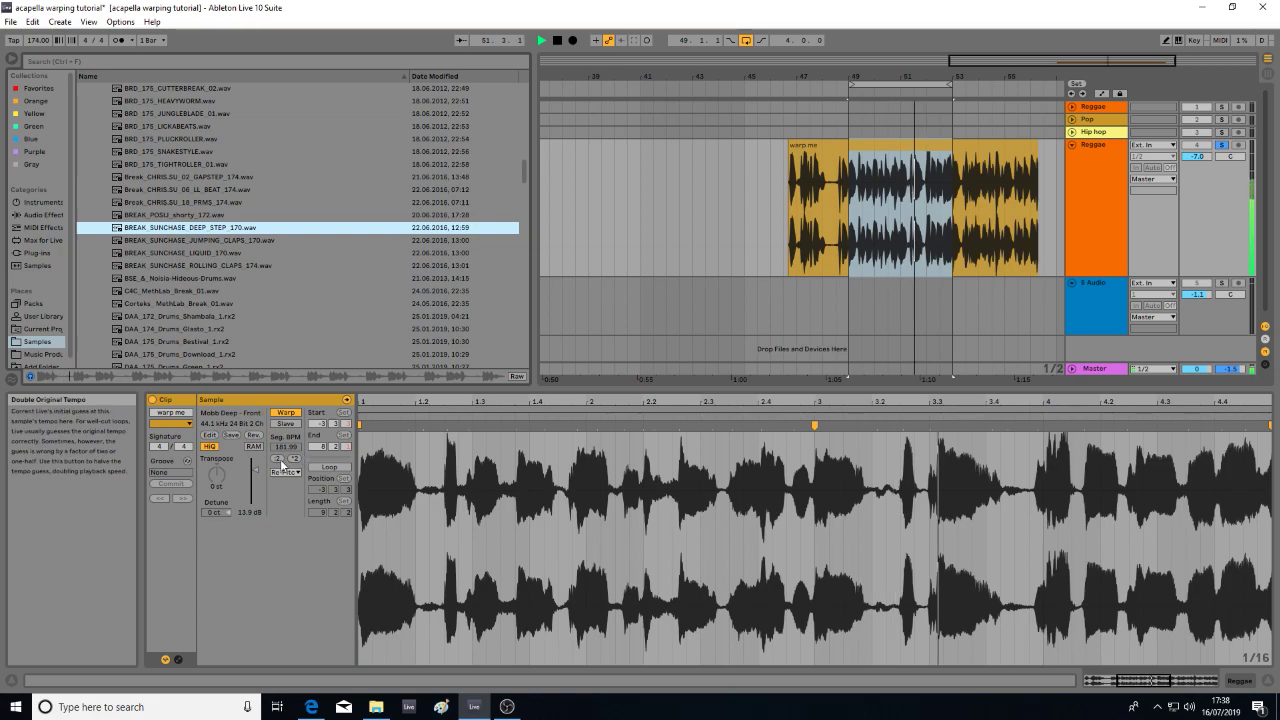
# - Halve the clip's segment tempo and play from bar 49, and double it twice to compare half-time and double-time playback
pyautogui.click(277, 458)
pyautogui.doubleClick(855, 168)
pyautogui.click(852, 211)
pyautogui.press('space')
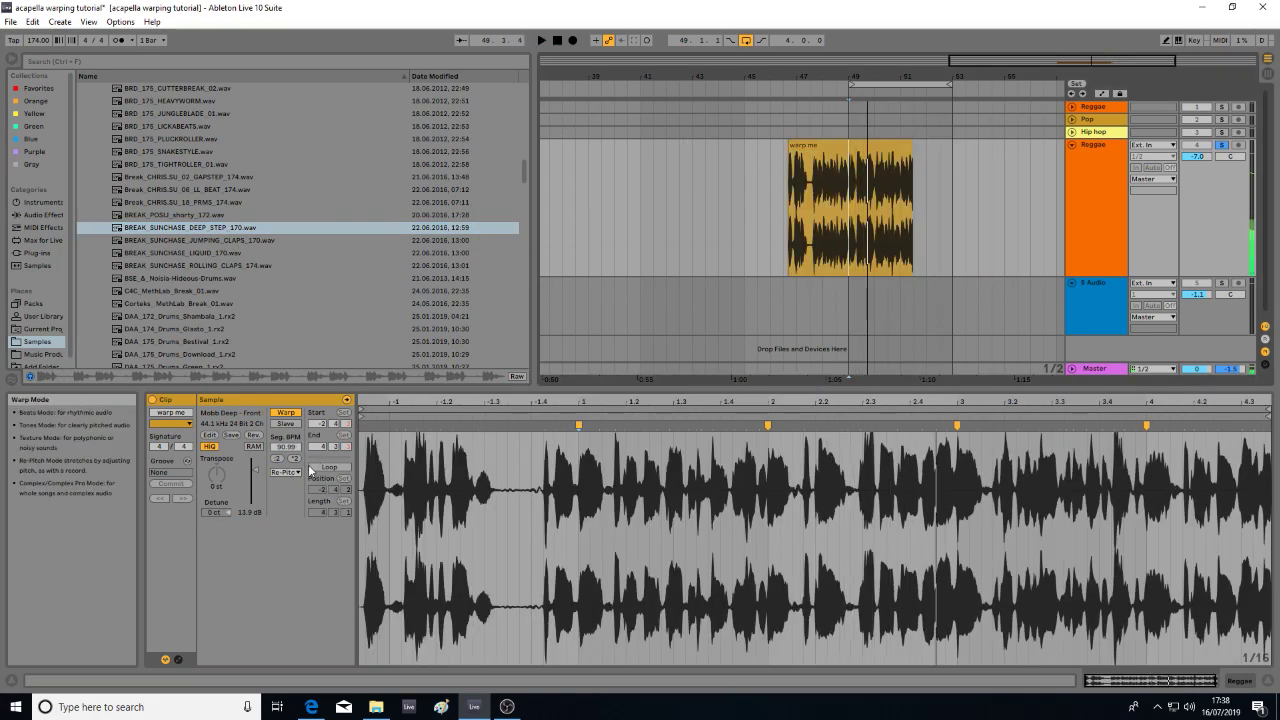
pyautogui.click(293, 458)
pyautogui.press('space')
pyautogui.click(294, 458)
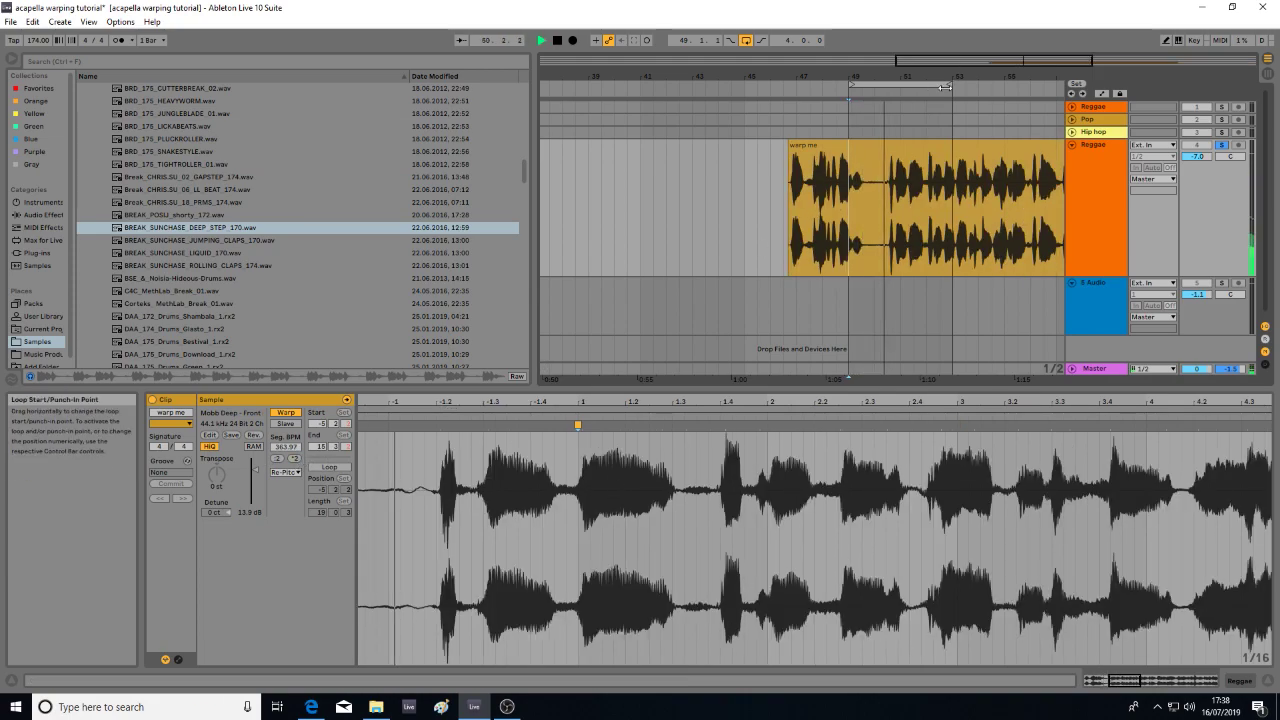
# - Extend the arrangement loop to six bars, undo the clip's last tempo doubling, and play from bar 49
pyautogui.moveTo(947, 84); pyautogui.dragTo(1006, 84)
pyautogui.press('space')
pyautogui.hotkey('ctrl', 'z')
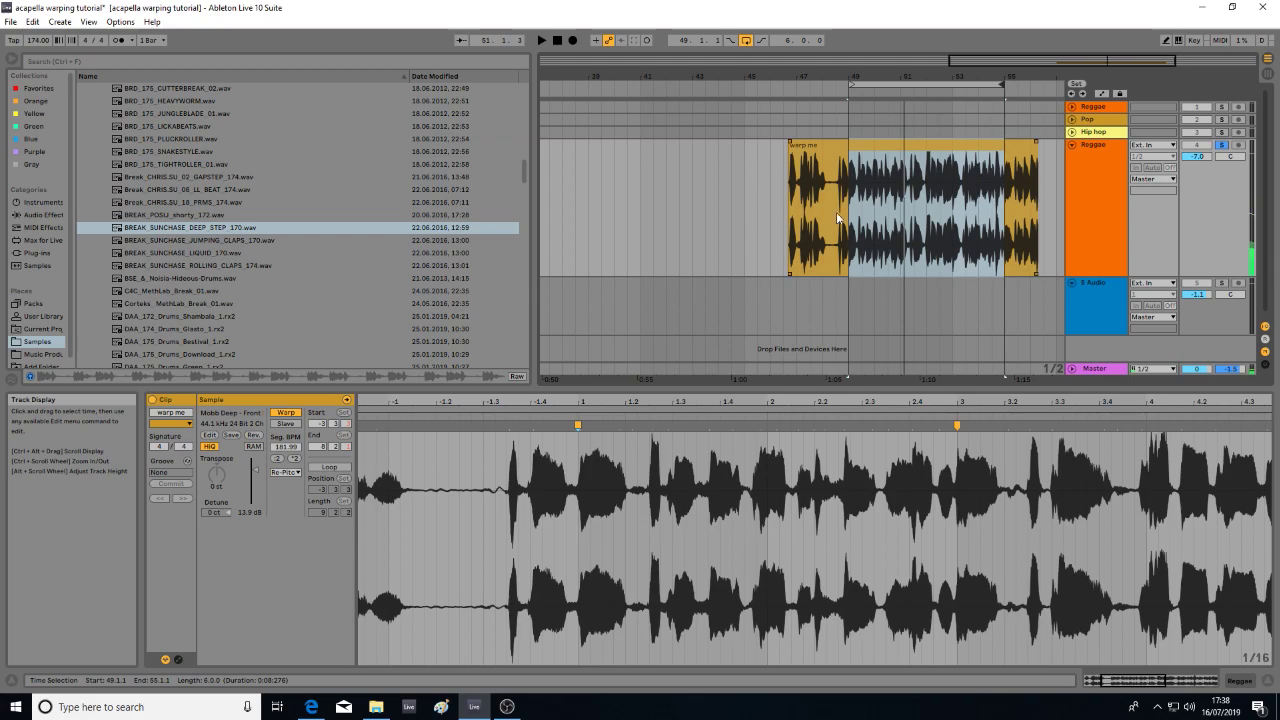
pyautogui.click(842, 146)
pyautogui.click(849, 196)
pyautogui.press('space')
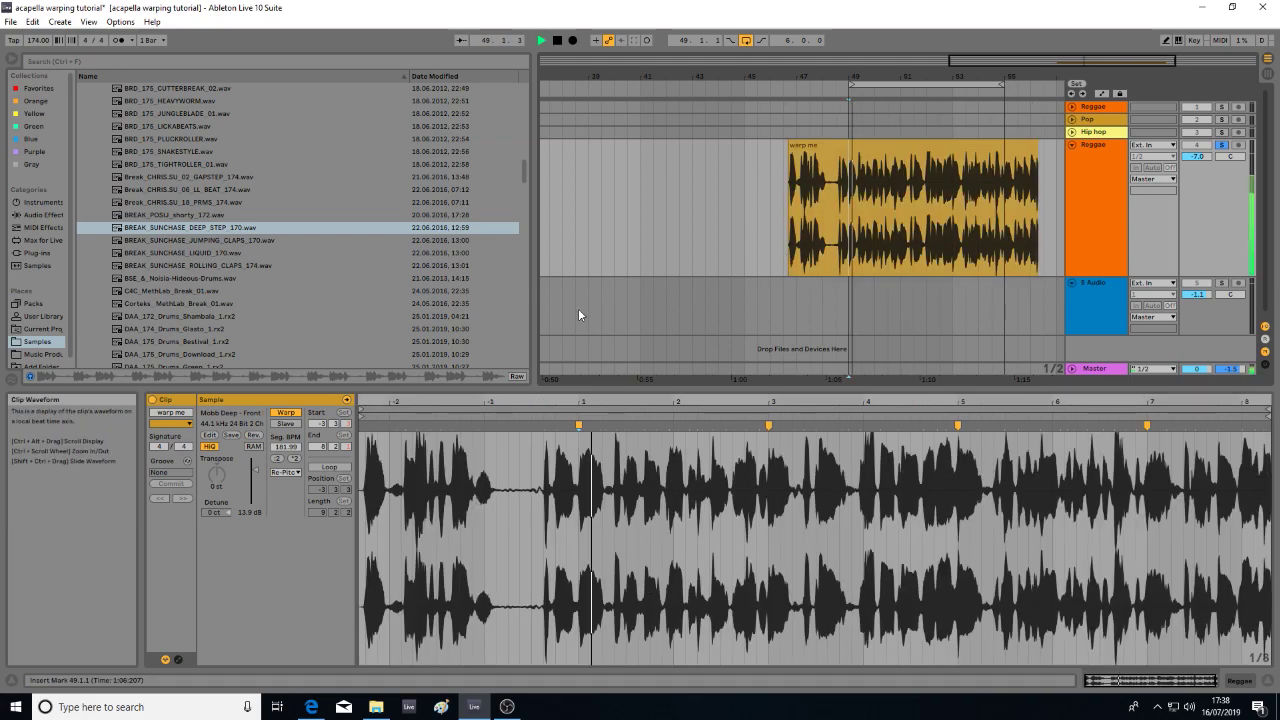
# - Switch the hip hop clip's warp mode back to Complex and play the loop
pyautogui.press('space')
pyautogui.click(283, 472)
pyautogui.click(303, 522)
pyautogui.press('space')
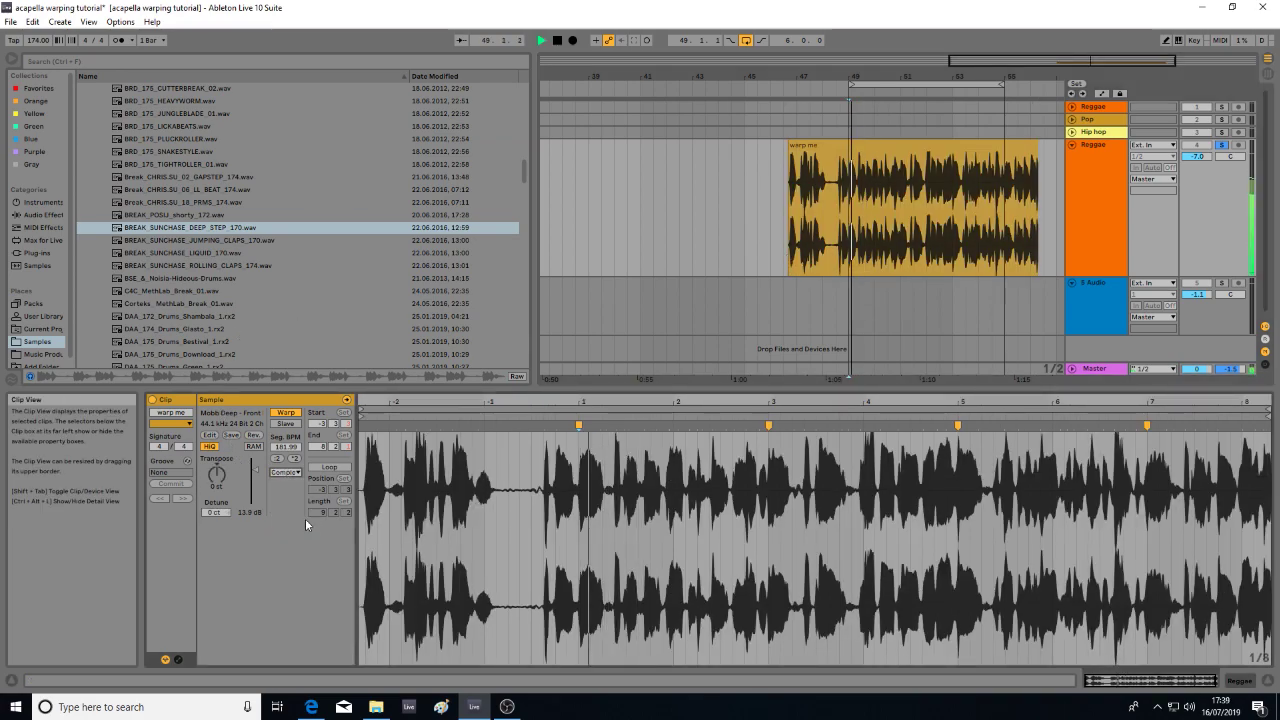
# - Halve the clip's segment tempo to 90.99 BPM and double it twice to 363.97 BPM during playback
pyautogui.click(279, 459)
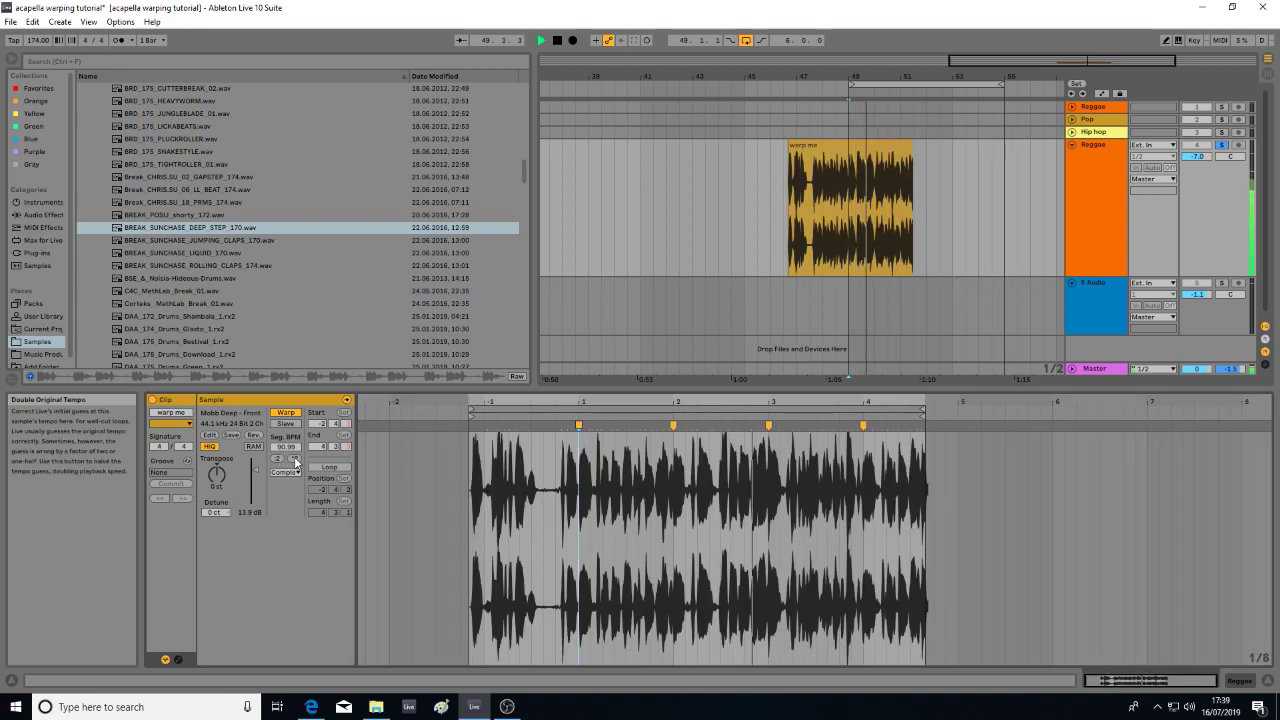
pyautogui.click(294, 459)
pyautogui.click(294, 459)
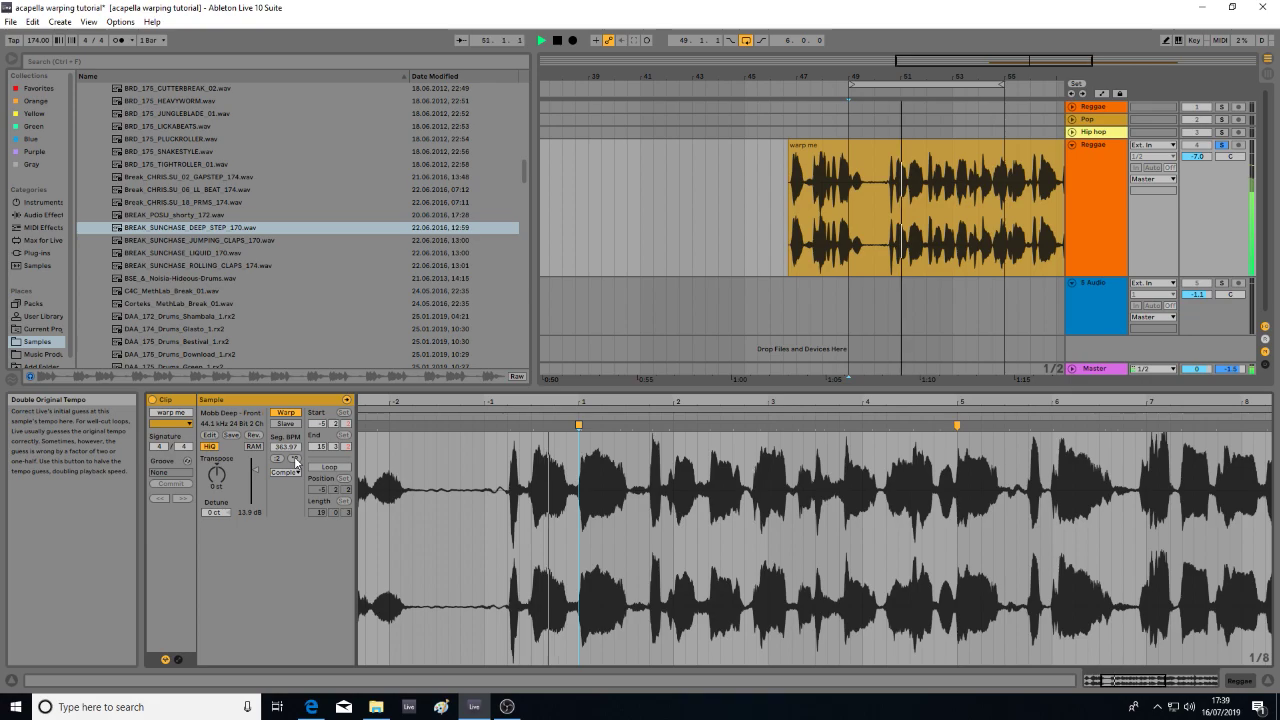
# - Halve the clip's segment tempo to 181.99 BPM and preview BREAK_SUNCHASE_LIQUID_170.wav over it
pyautogui.click(280, 460)
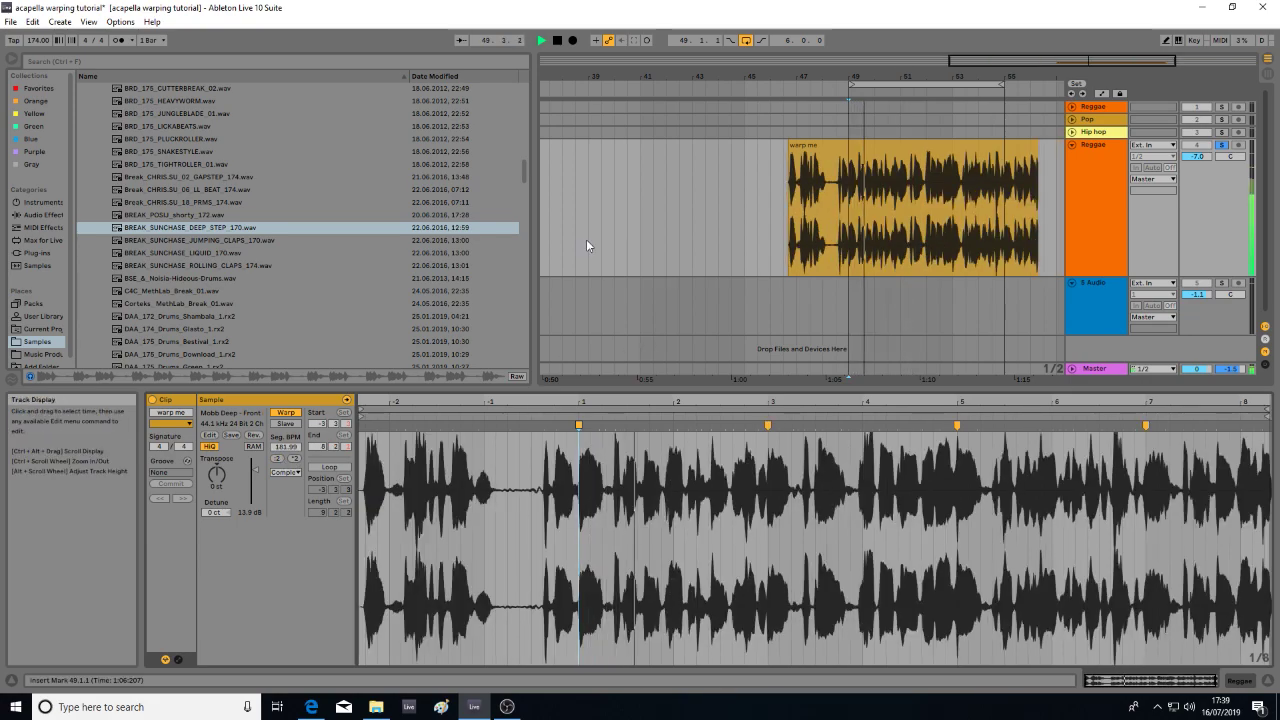
pyautogui.click(190, 253)
pyautogui.scroll(-1, 219, 290)
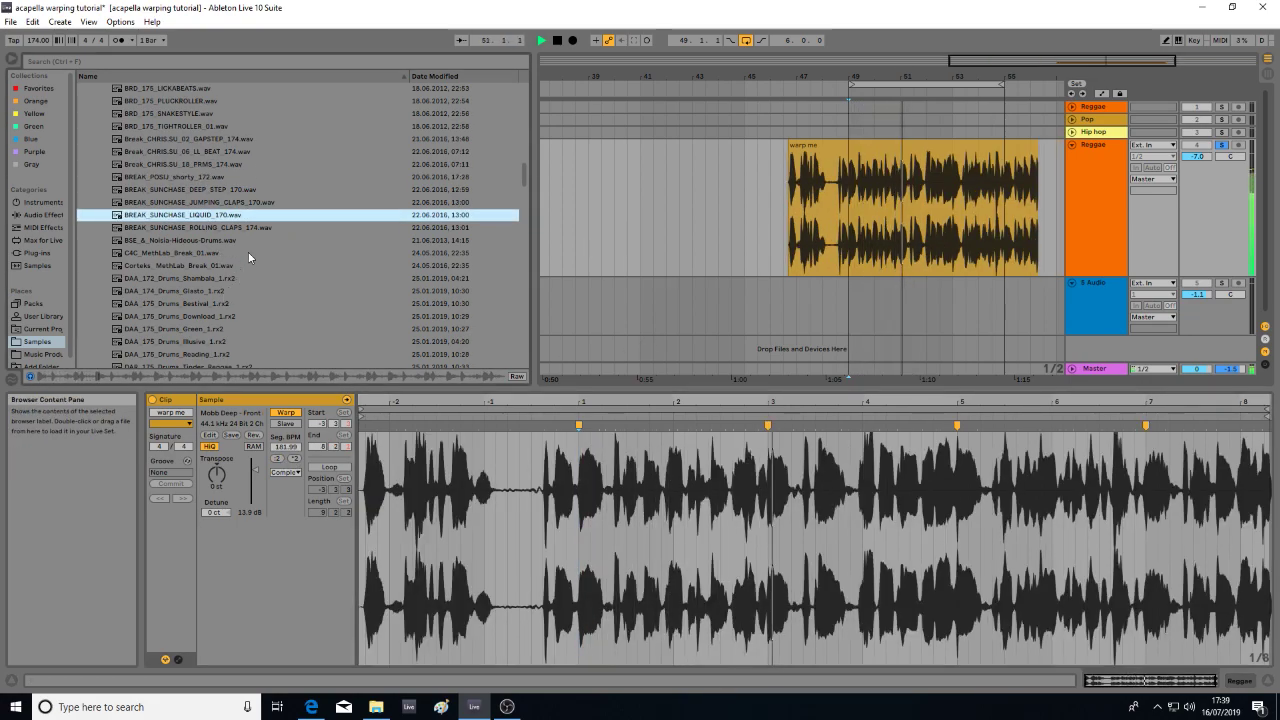
# - Stop playback and delete the Mobb Deep clip from the lower Reggae track in the arrangement
pyautogui.press('space')
pyautogui.click(1032, 144)
pyautogui.press('Delete')
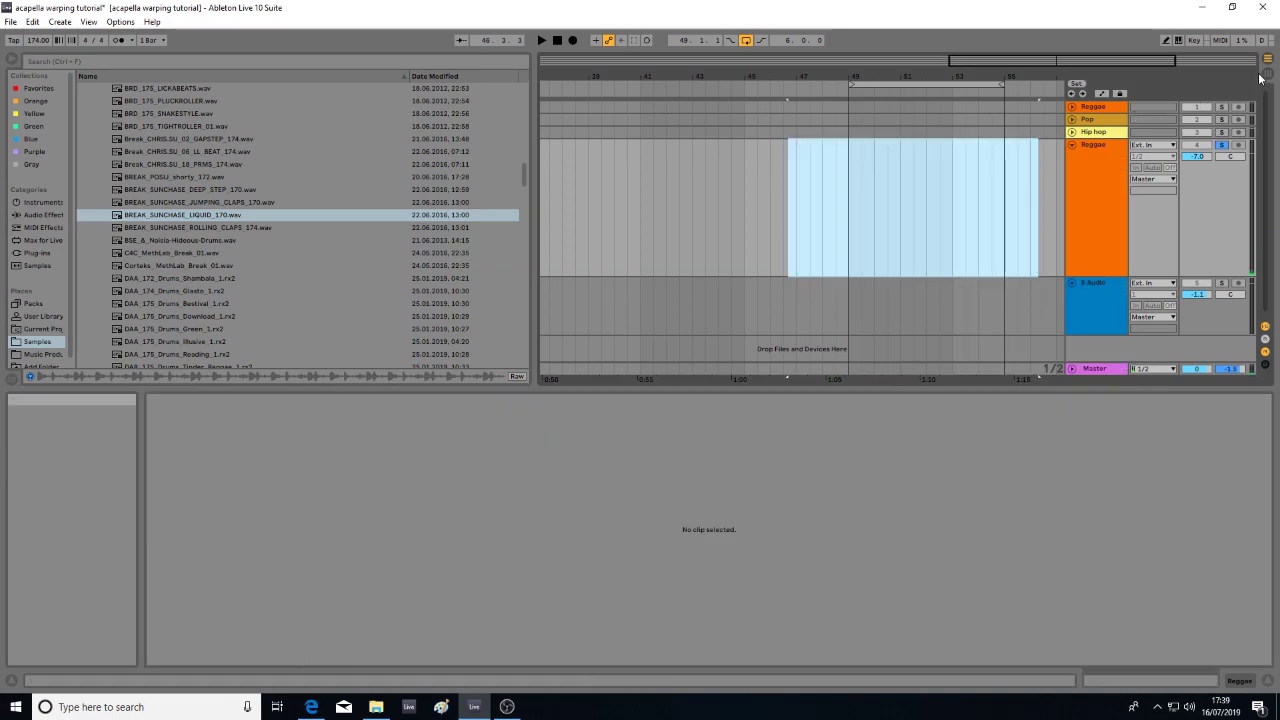
# - Copy the purple Big L "warp me" clip from the Hip hop track onto the arrangement's lower Reggae track and play it
pyautogui.click(1266, 76)
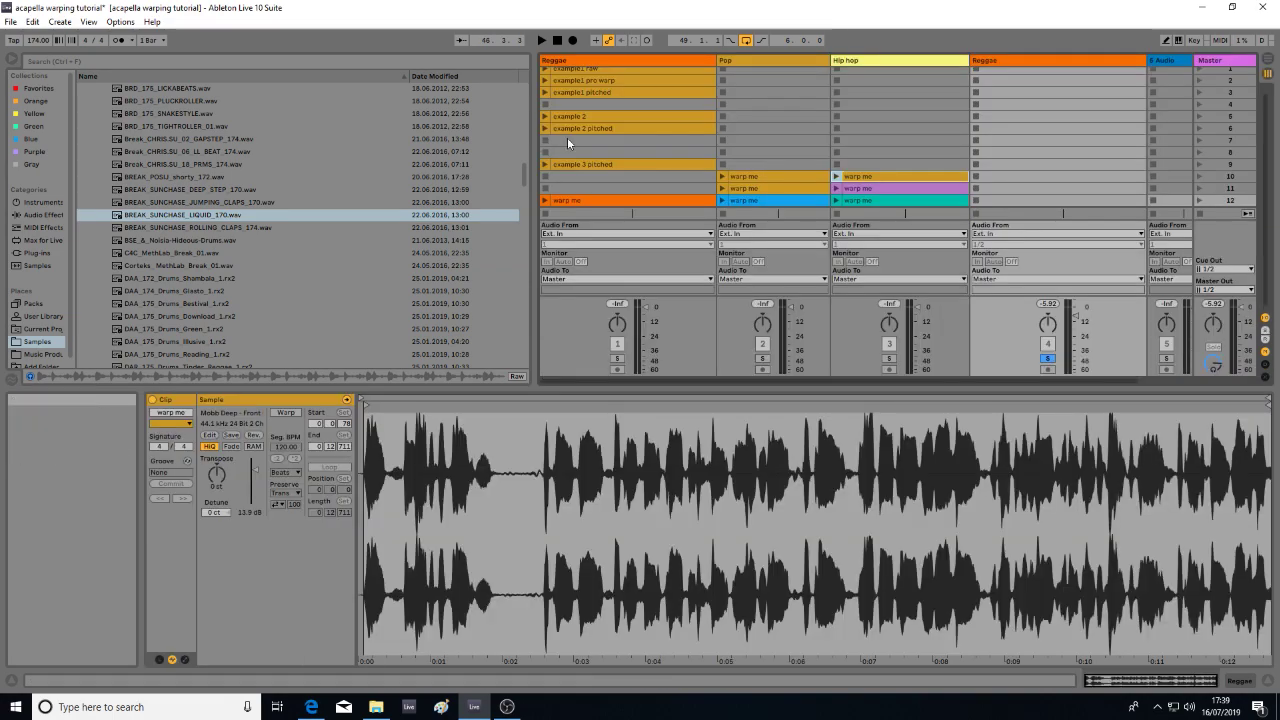
pyautogui.click(835, 188)
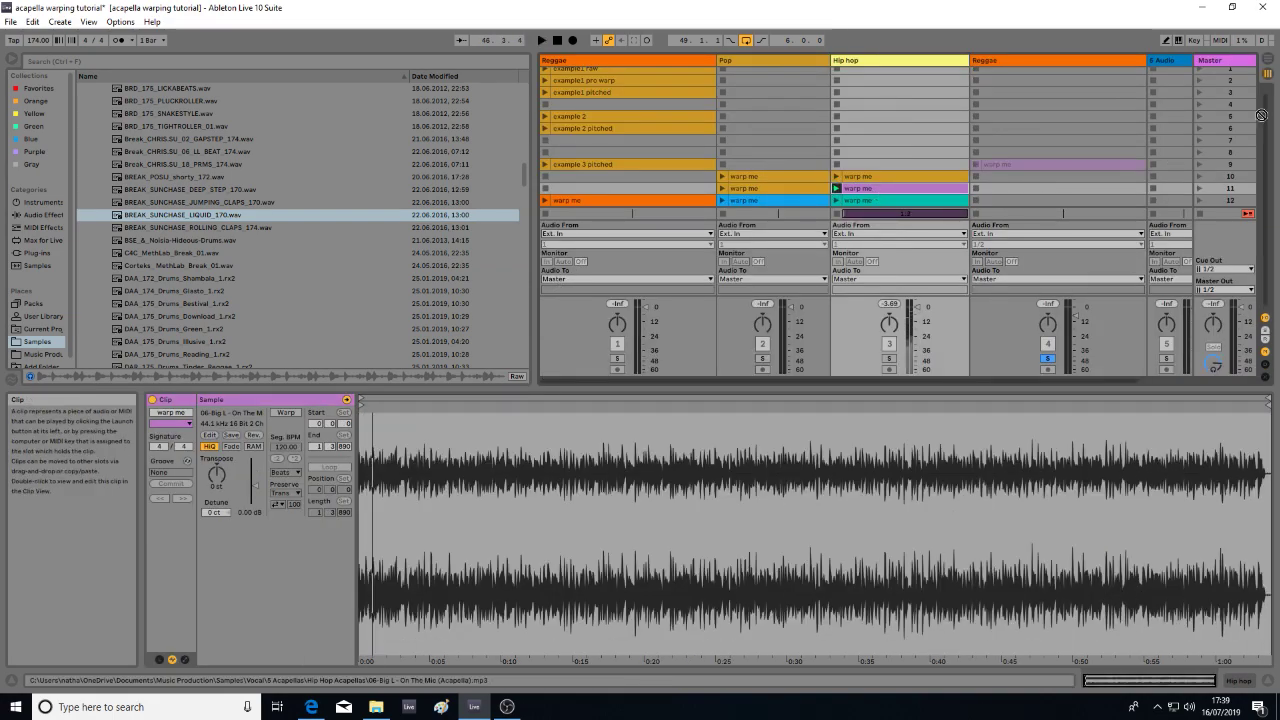
pyautogui.moveTo(1271, 61); pyautogui.dragTo(668, 194)
pyautogui.press('space')
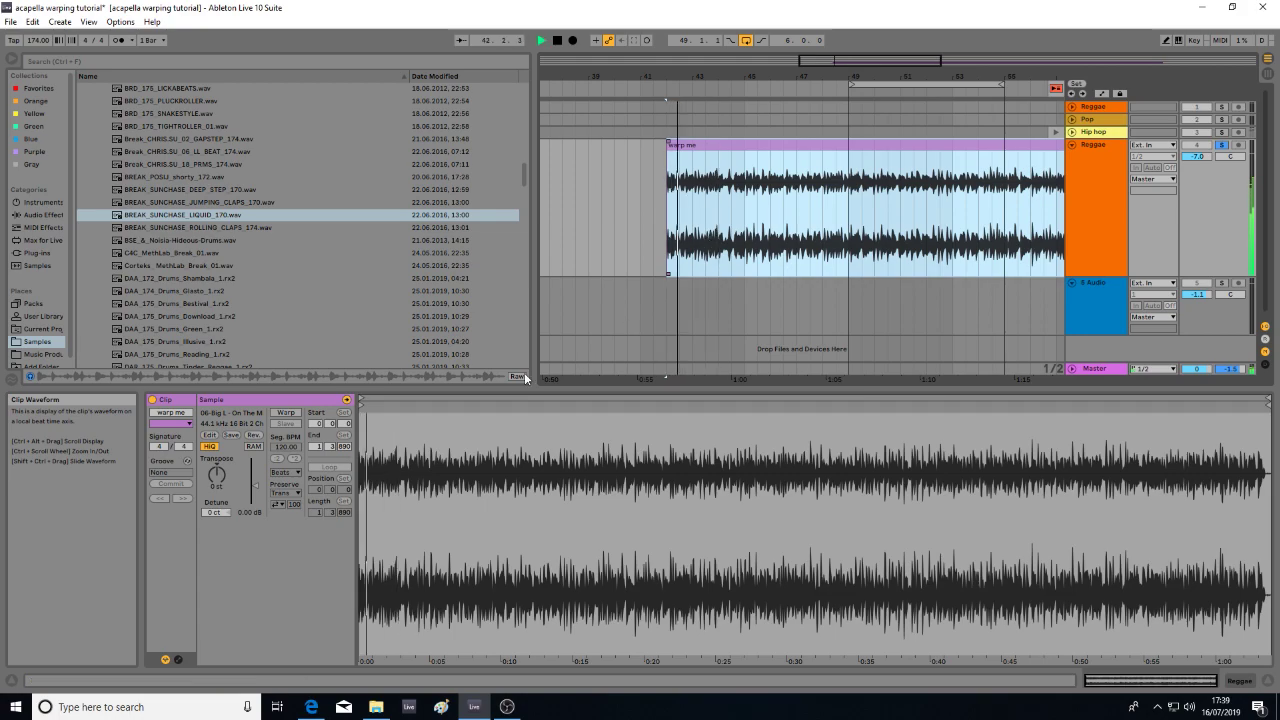
# - Move the Big L clip's start marker to the vocal hit at about one second and play from there
pyautogui.press('space')
pyautogui.moveTo(365, 399)
pyautogui.mouseDown()
pyautogui.moveTo(364, 437)
pyautogui.moveTo(591, 420)
pyautogui.moveTo(620, 436)
pyautogui.mouseUp()
pyautogui.press('space')
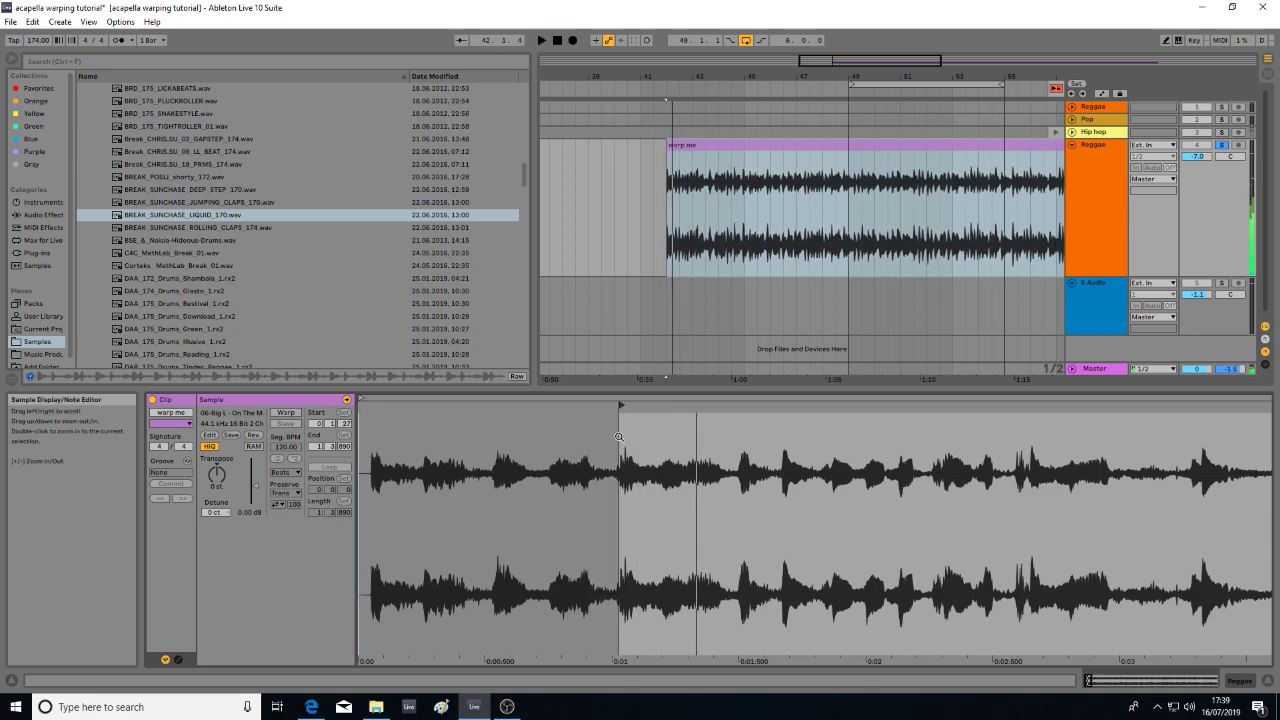
# - Turn on the metronome and move the Big L clip to start at bar 41, playing it against the click
pyautogui.click(117, 41)
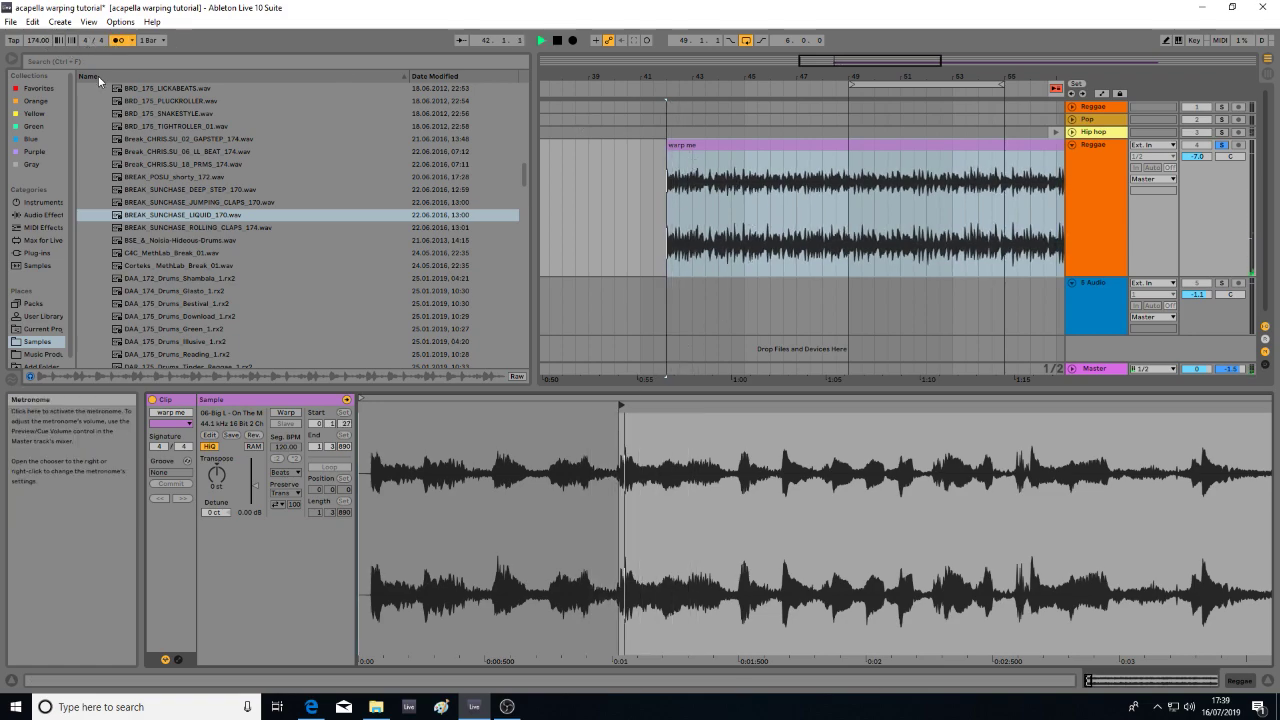
pyautogui.click(739, 147)
pyautogui.moveTo(740, 149); pyautogui.dragTo(717, 149)
pyautogui.moveTo(649, 78); pyautogui.dragTo(690, 110)
pyautogui.press('space')
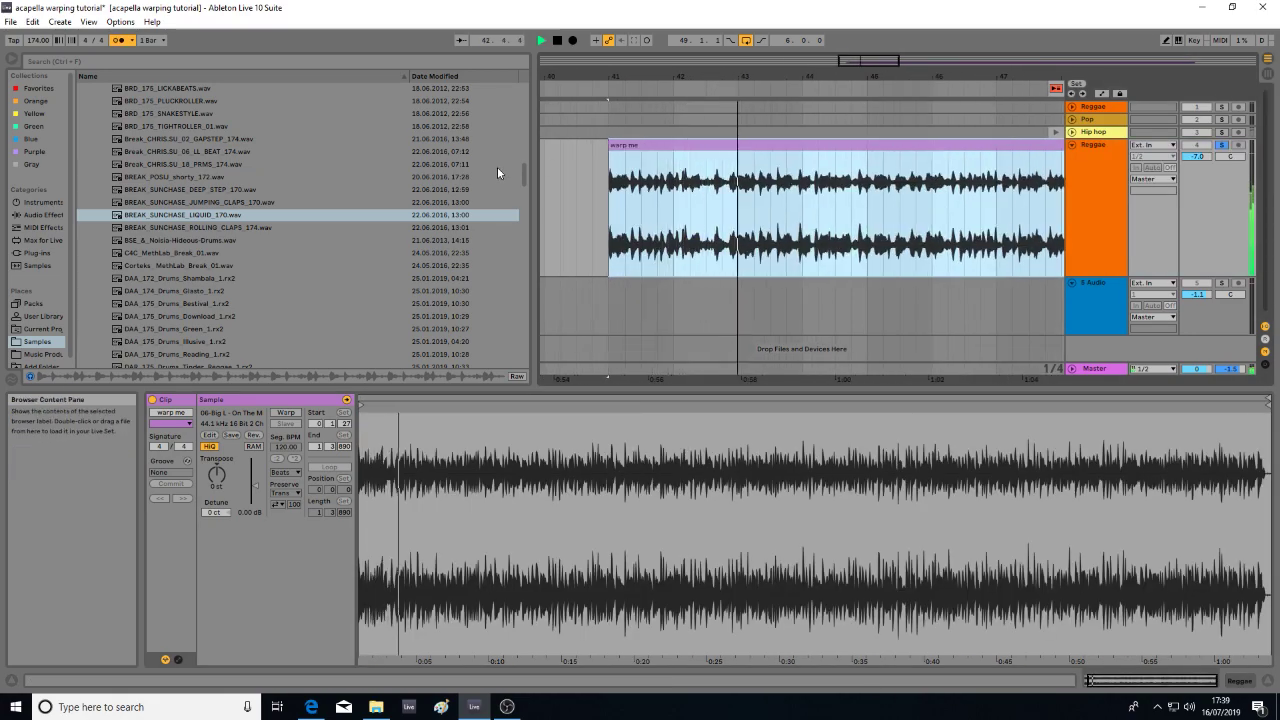
# - Set a two-bar arrangement loop over the start of the clip from bar 41 and play it
pyautogui.press('space')
pyautogui.moveTo(609, 206); pyautogui.dragTo(740, 218)
pyautogui.press('space')
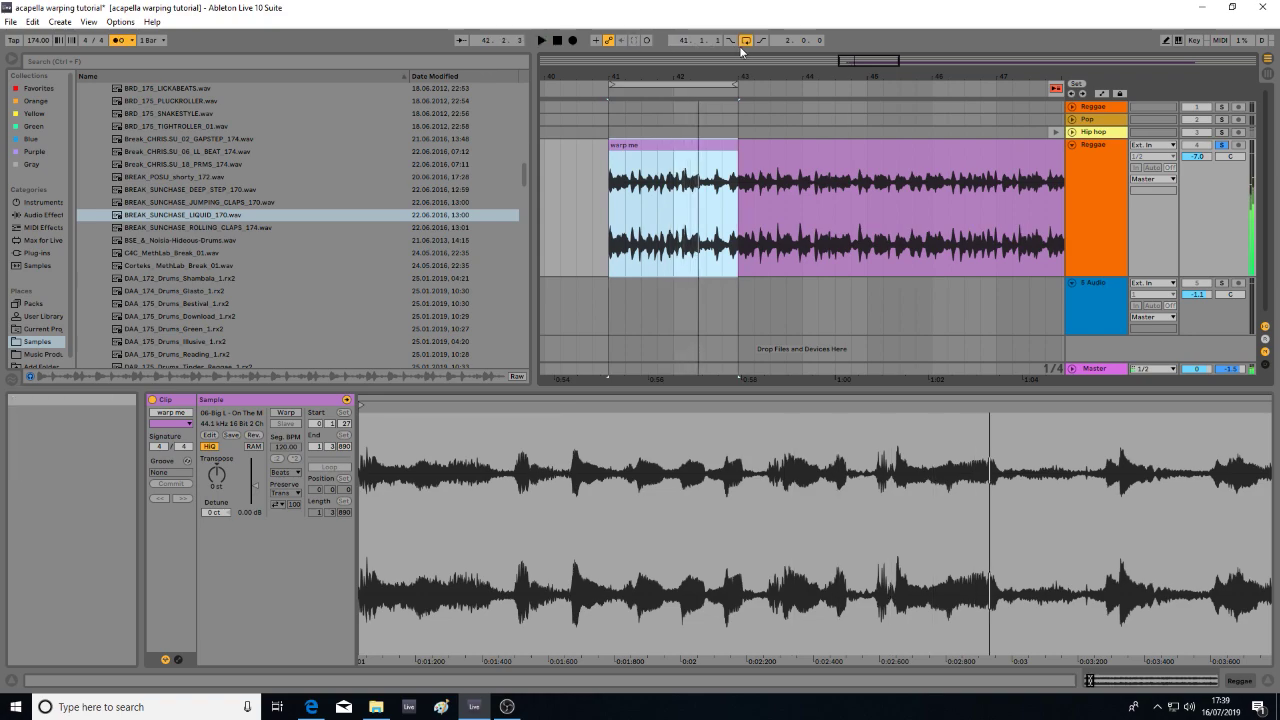
pyautogui.click(746, 42)
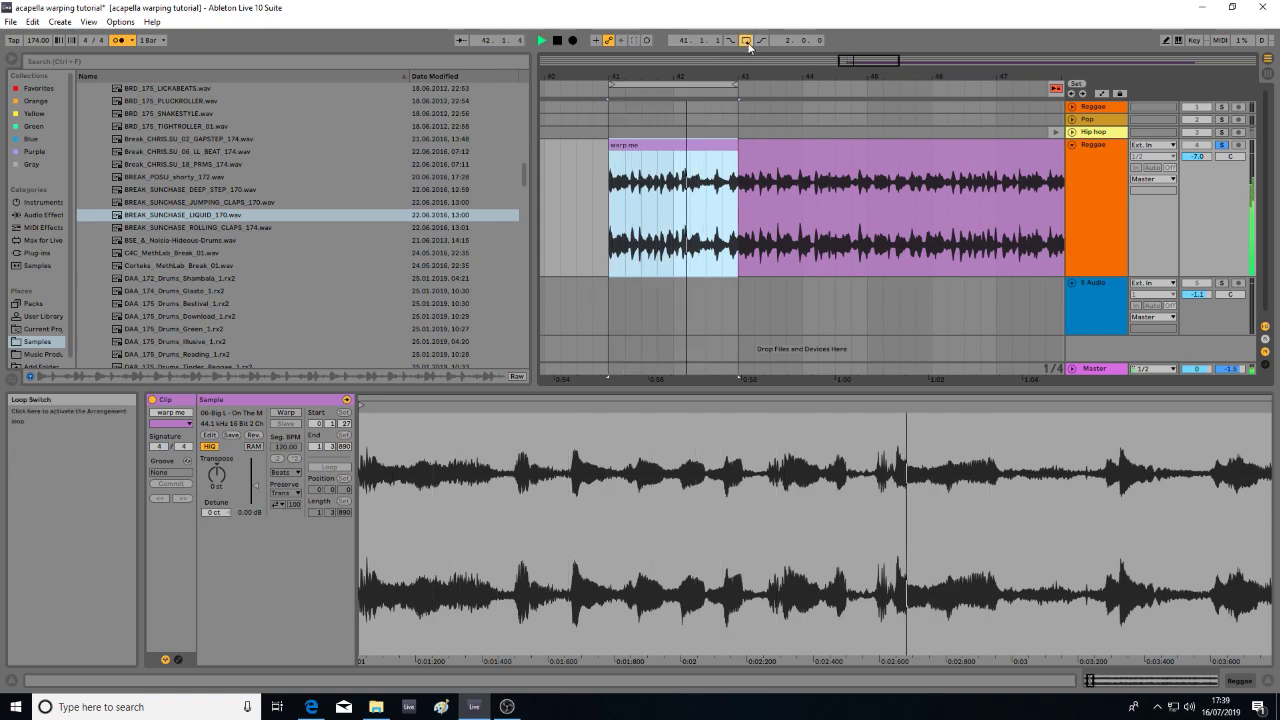
pyautogui.moveTo(628, 76); pyautogui.dragTo(629, 89)
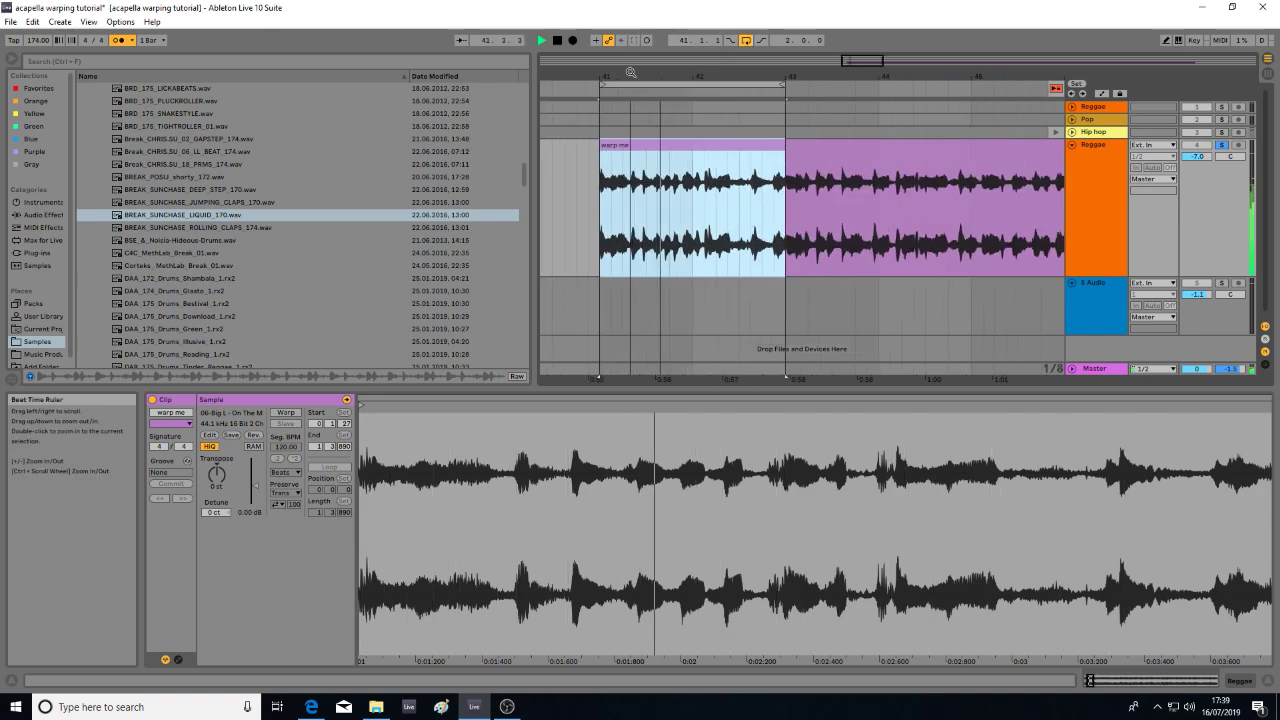
# - Set the project tempo to 185 BPM and move the two-bar loop forward to bar 43
pyautogui.click(38, 41)
pyautogui.write('192')
pyautogui.press('Return')
pyautogui.moveTo(38, 41); pyautogui.dragTo(38, 34)
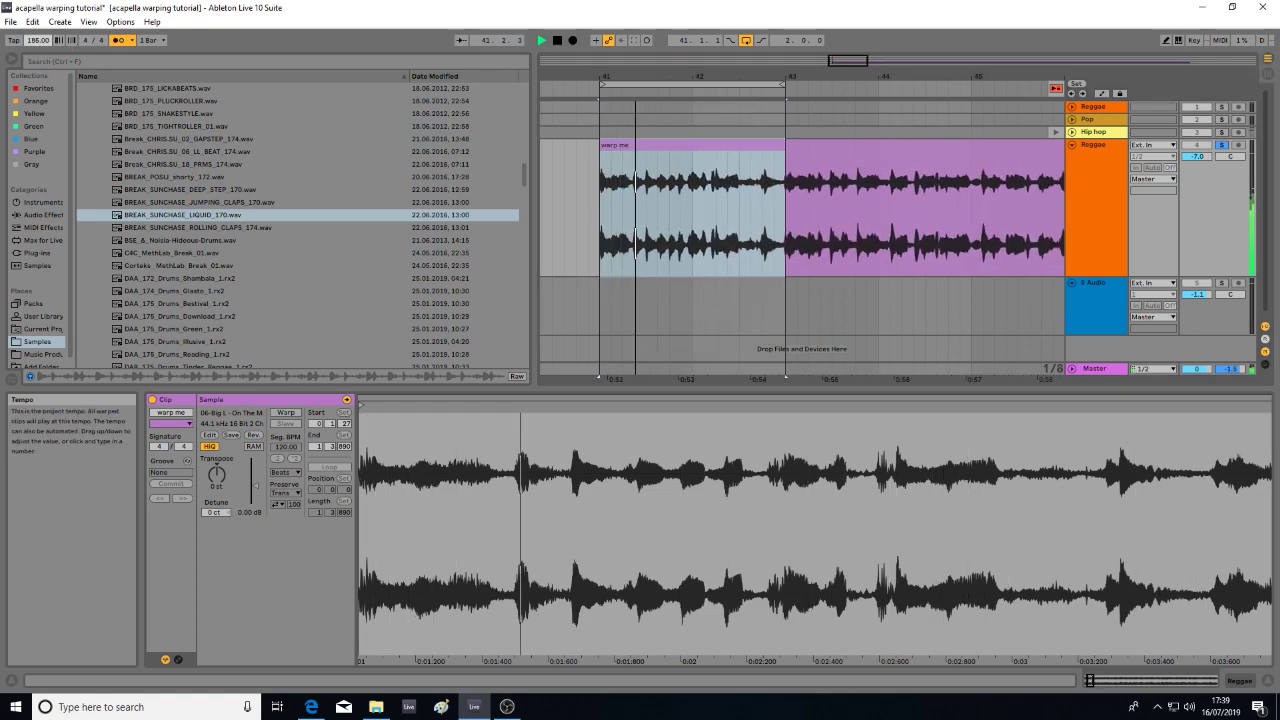
pyautogui.click(651, 85)
pyautogui.press('Up')
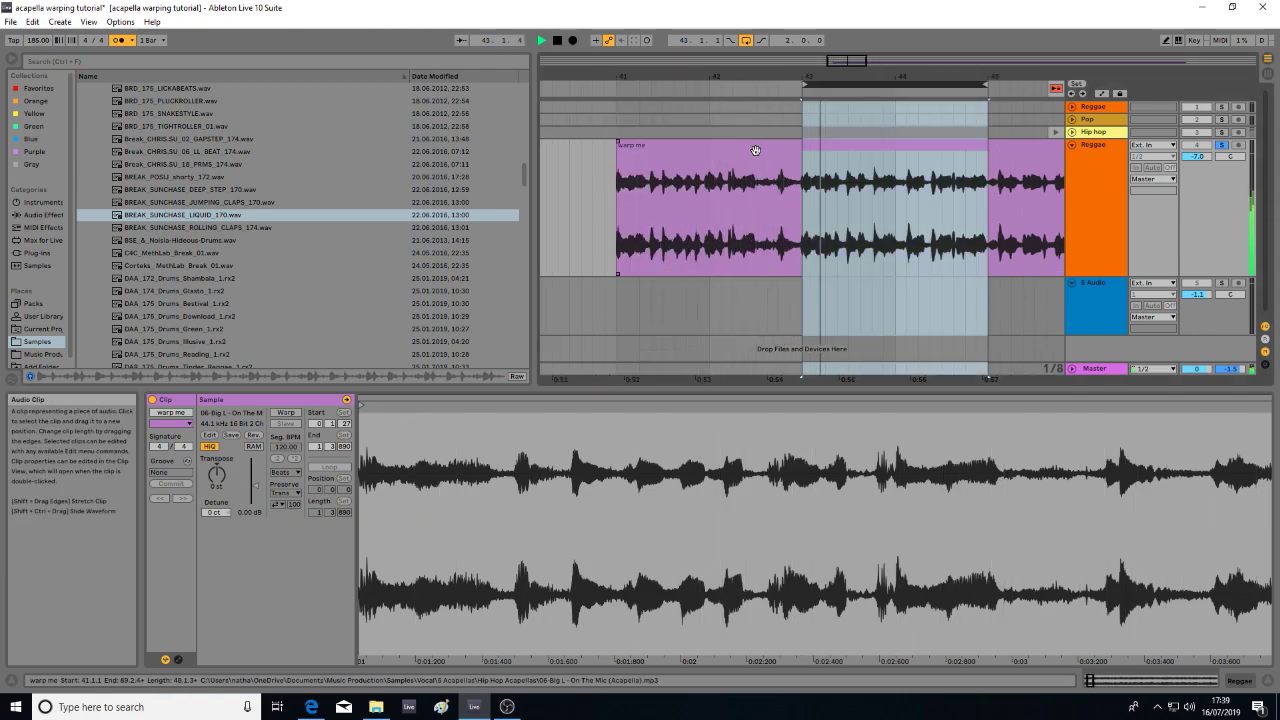
# - Stop playback and set the arrangement loop to four bars starting at bar 41
pyautogui.moveTo(931, 76); pyautogui.dragTo(718, 36)
pyautogui.press('space')
pyautogui.moveTo(707, 85); pyautogui.dragTo(611, 85)
pyautogui.click(711, 149)
pyautogui.click(721, 84)
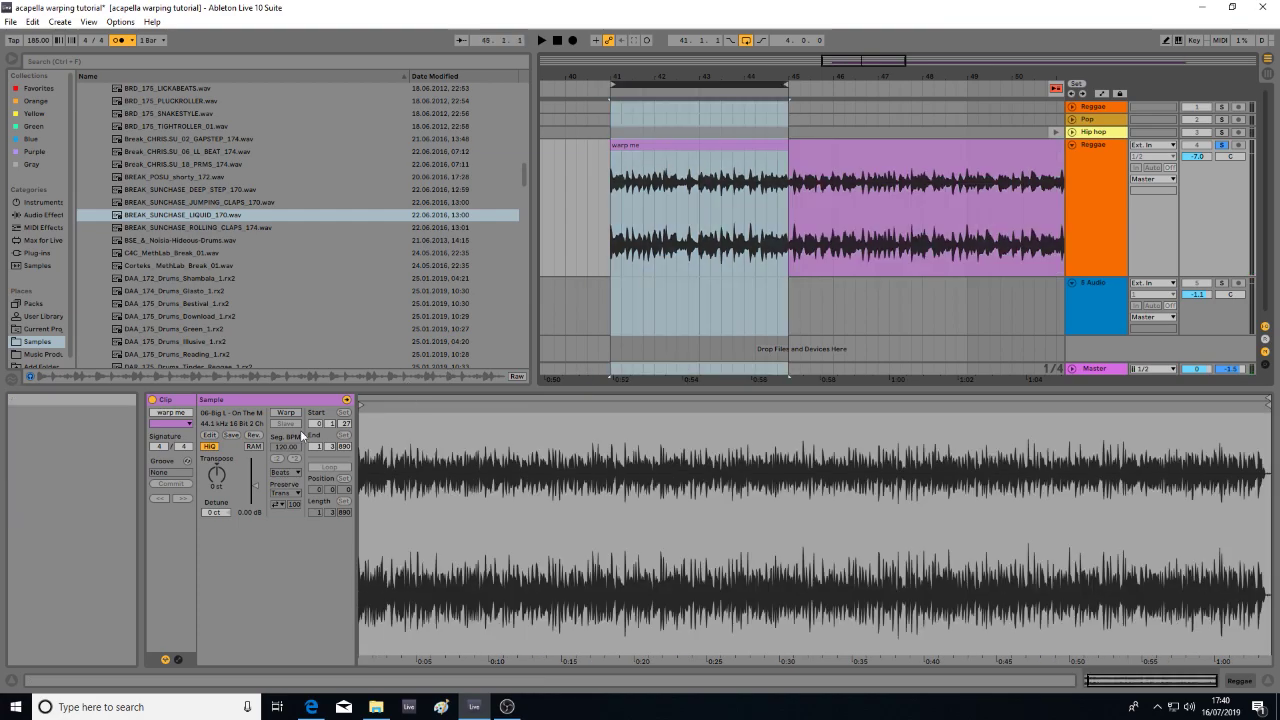
# - Turn on warping for the Big L clip, play the loop, and set its warp mode to Complex
pyautogui.click(287, 413)
pyautogui.press('space')
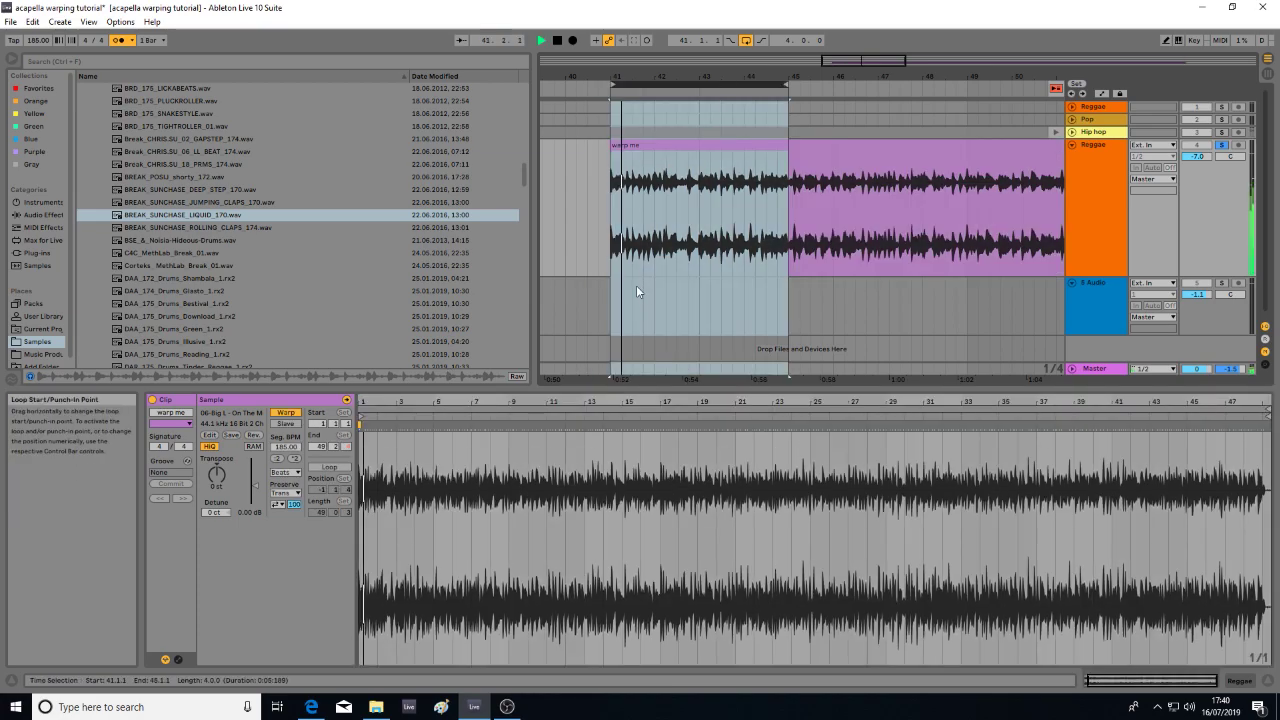
pyautogui.click(285, 472)
pyautogui.click(285, 525)
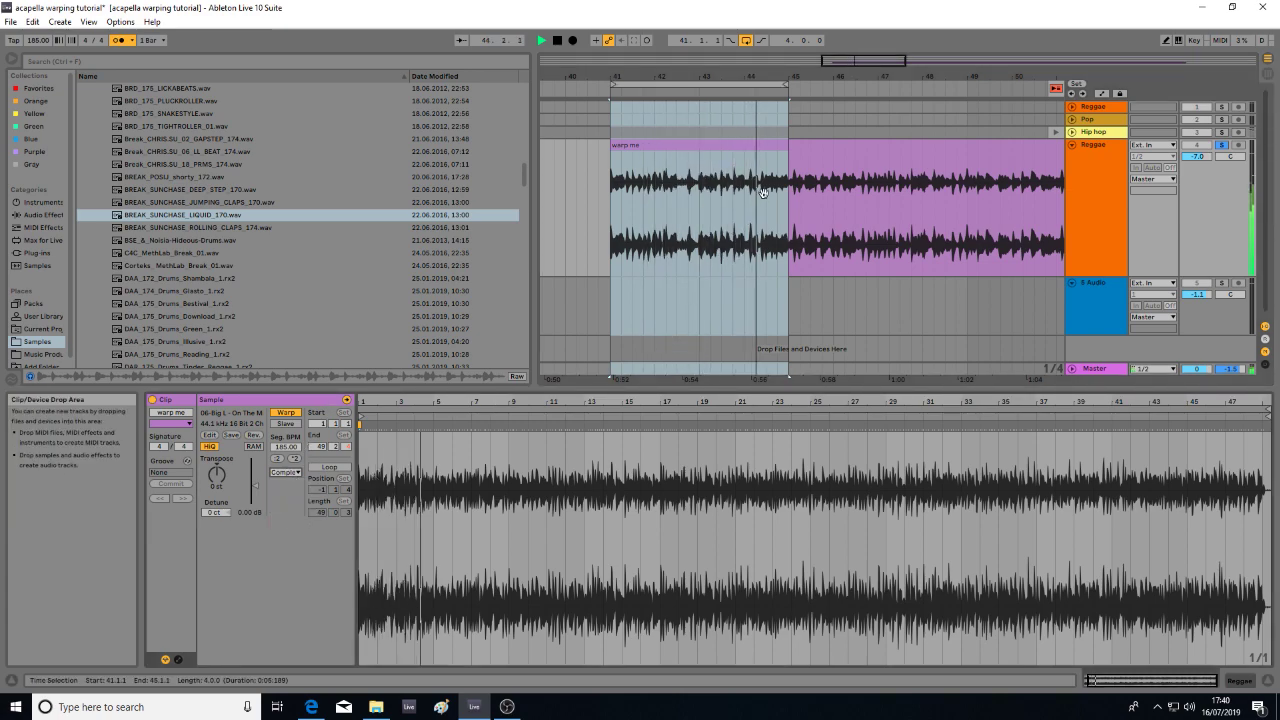
# - Move the four-bar loop forward to bar 45 to check the timing, and turn arrangement looping off
pyautogui.click(762, 85)
pyautogui.press('Up')
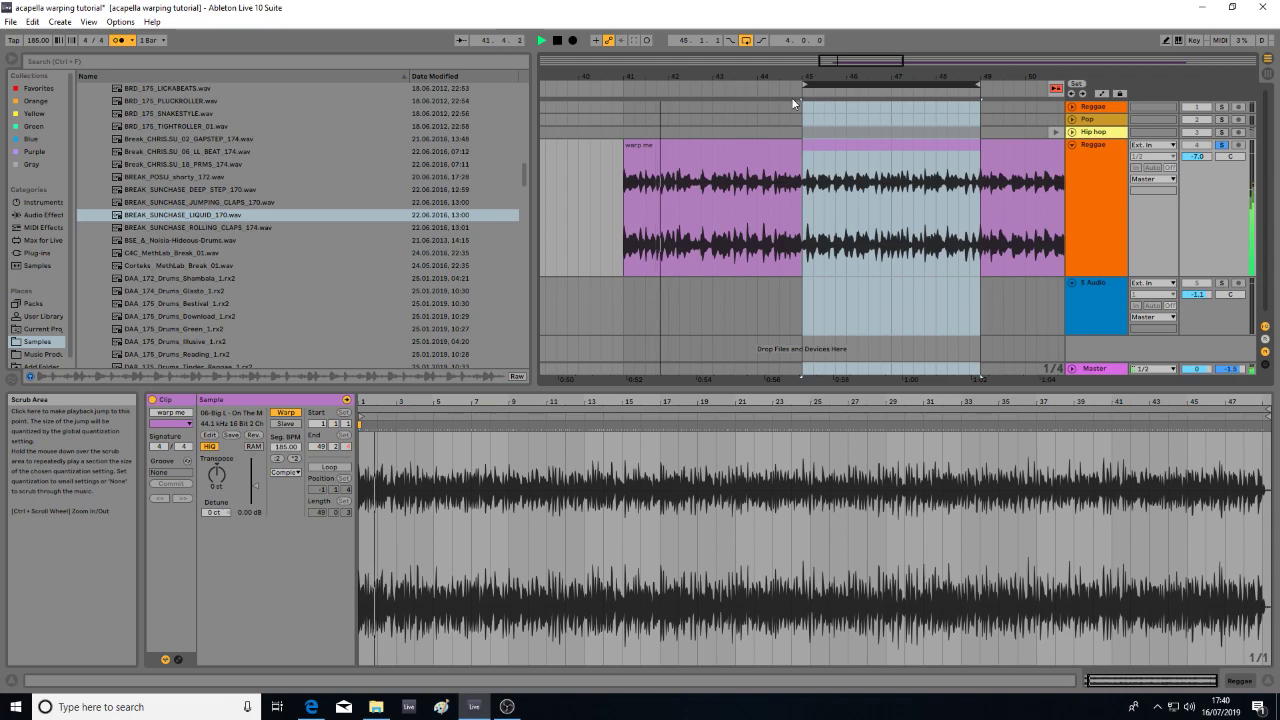
pyautogui.moveTo(429, 401)
pyautogui.mouseDown()
pyautogui.moveTo(429, 505)
pyautogui.moveTo(429, 401)
pyautogui.mouseUp()
pyautogui.press('space')
pyautogui.click(748, 43)
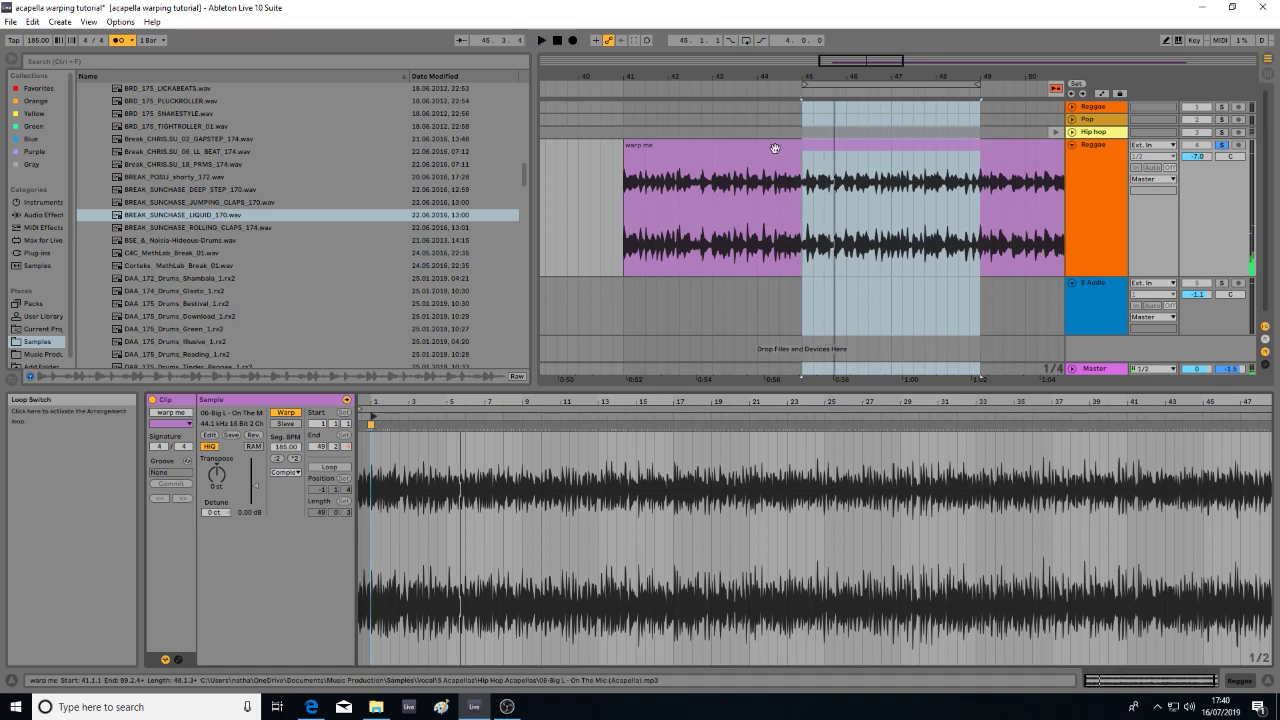
# - Play the whole clip from its start and pin a warp marker at the clip's bar 9
pyautogui.click(772, 146)
pyautogui.press('space')
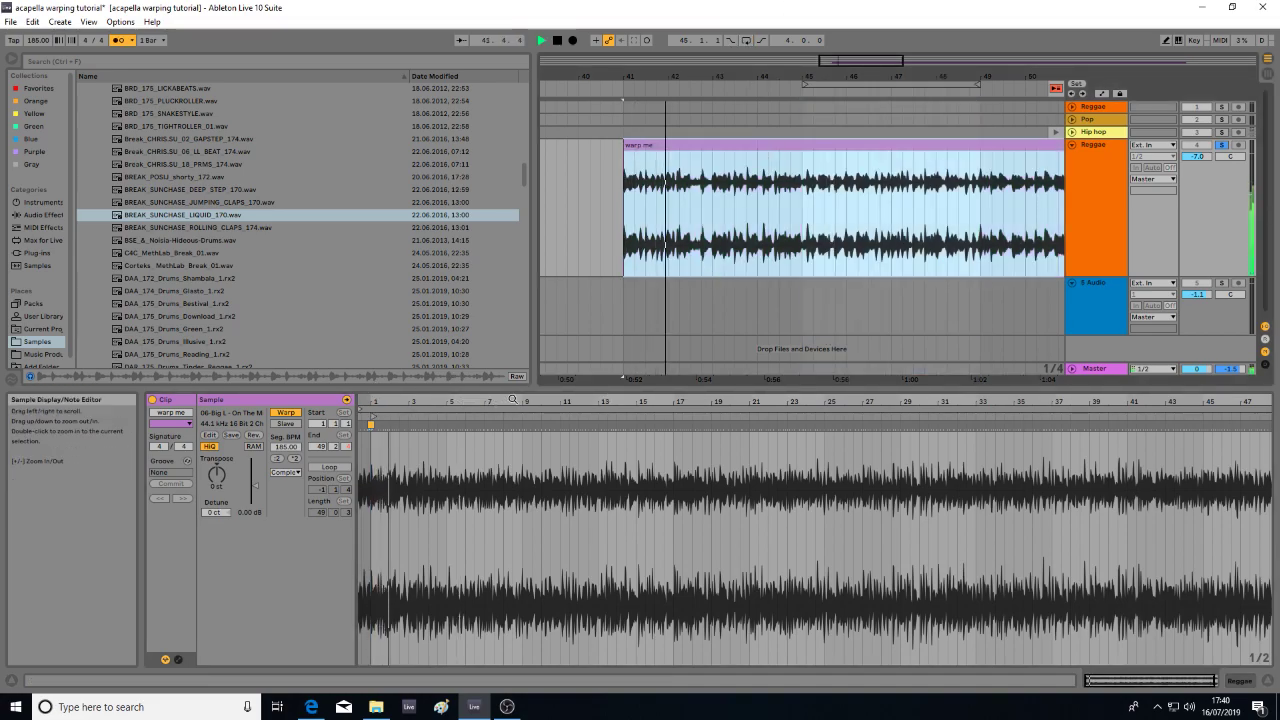
pyautogui.moveTo(529, 402); pyautogui.dragTo(630, 505)
pyautogui.moveTo(573, 402)
pyautogui.mouseDown()
pyautogui.moveTo(560, 428)
pyautogui.moveTo(560, 275)
pyautogui.mouseUp()
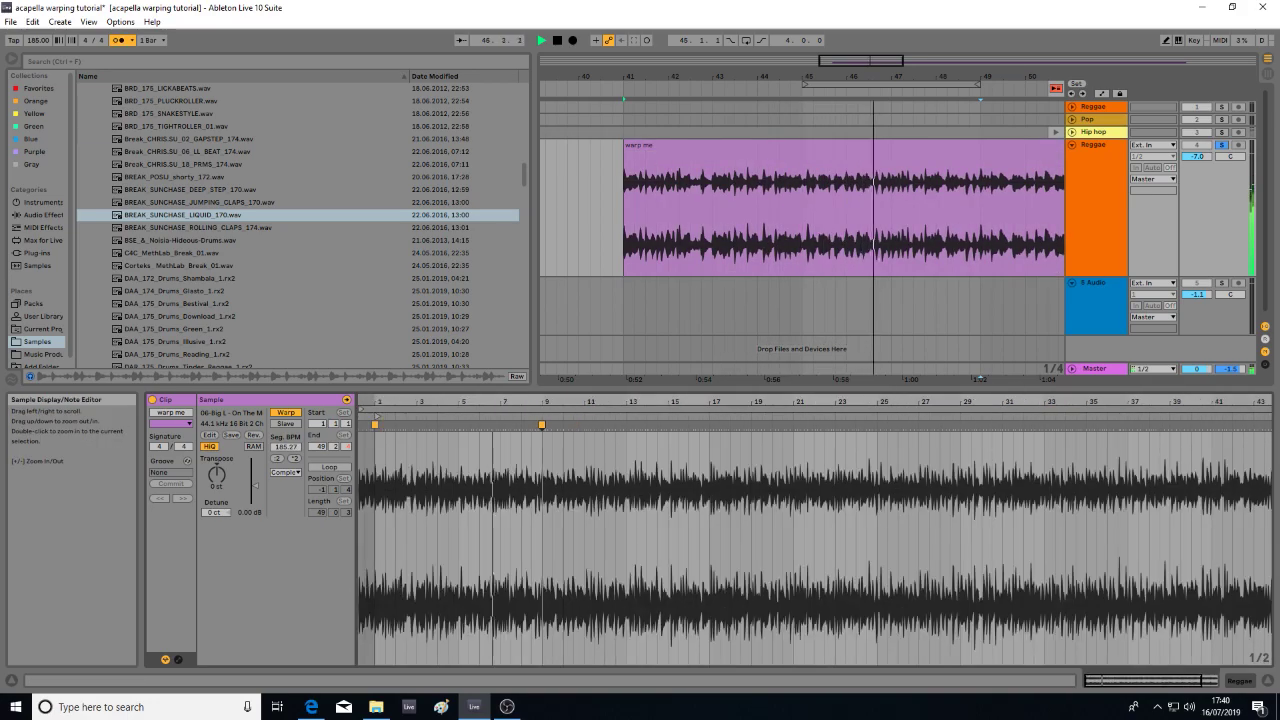
# - Try to add a warp marker at the clip's bar 17 and undo it
pyautogui.moveTo(709, 402); pyautogui.dragTo(709, 510)
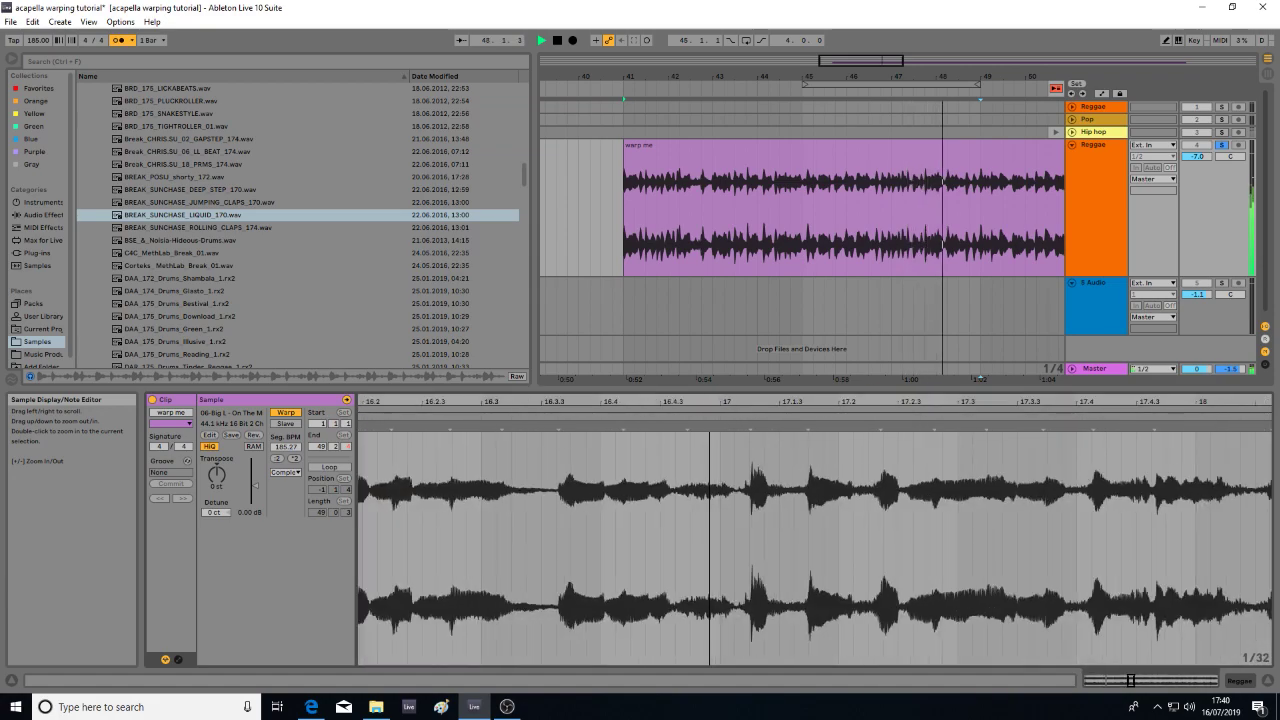
pyautogui.moveTo(743, 426)
pyautogui.mouseDown()
pyautogui.moveTo(725, 426)
pyautogui.moveTo(725, 300)
pyautogui.moveTo(725, 328)
pyautogui.mouseUp()
pyautogui.hotkey('ctrl', 'z')
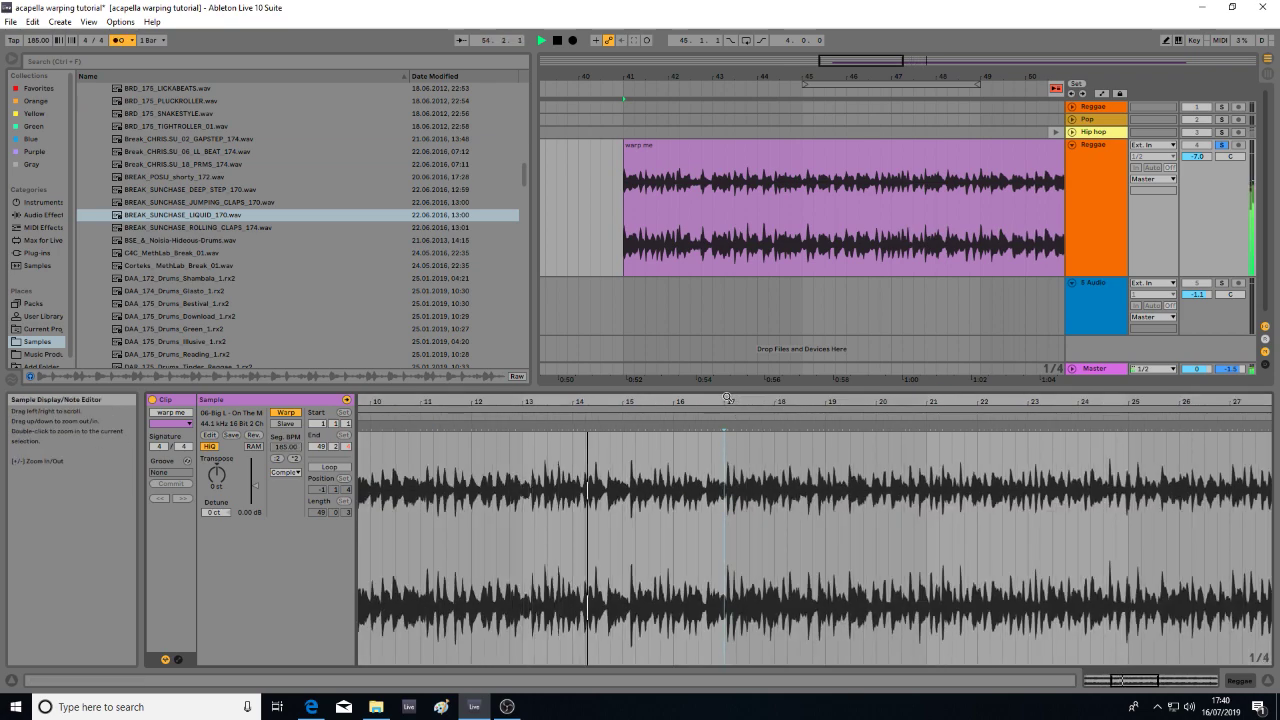
# - Check the vocal timing past bar 17, stop playback, and pin a warp marker at the clip's bar 21
pyautogui.moveTo(727, 401); pyautogui.dragTo(707, 428)
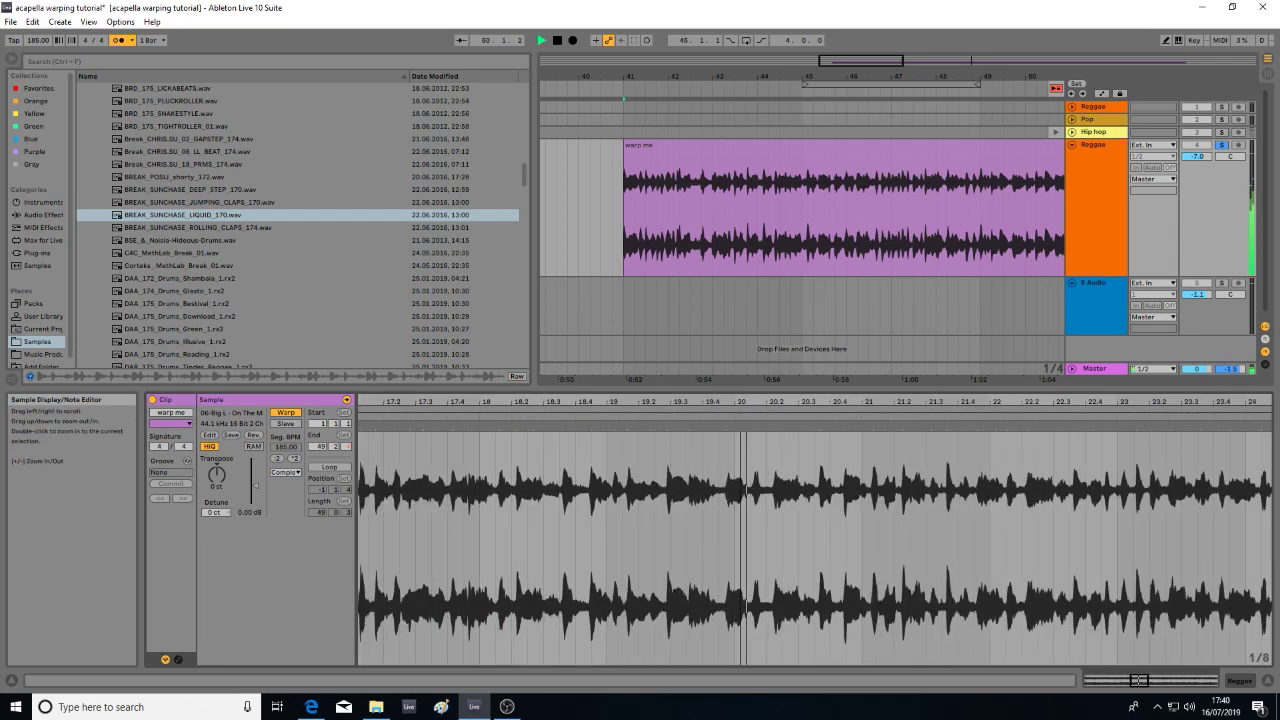
pyautogui.press('space')
pyautogui.click(785, 416)
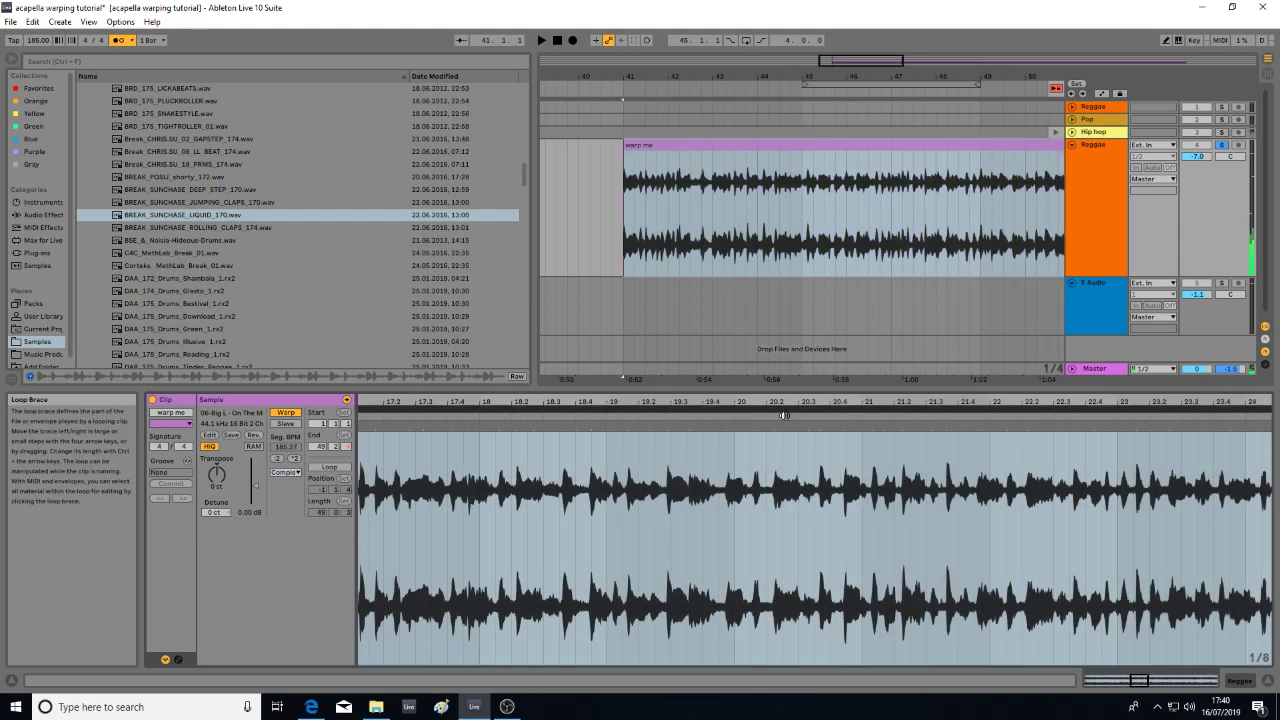
pyautogui.moveTo(853, 403)
pyautogui.mouseDown()
pyautogui.moveTo(853, 430)
pyautogui.moveTo(876, 427)
pyautogui.moveTo(876, 328)
pyautogui.mouseUp()
pyautogui.doubleClick(833, 426)
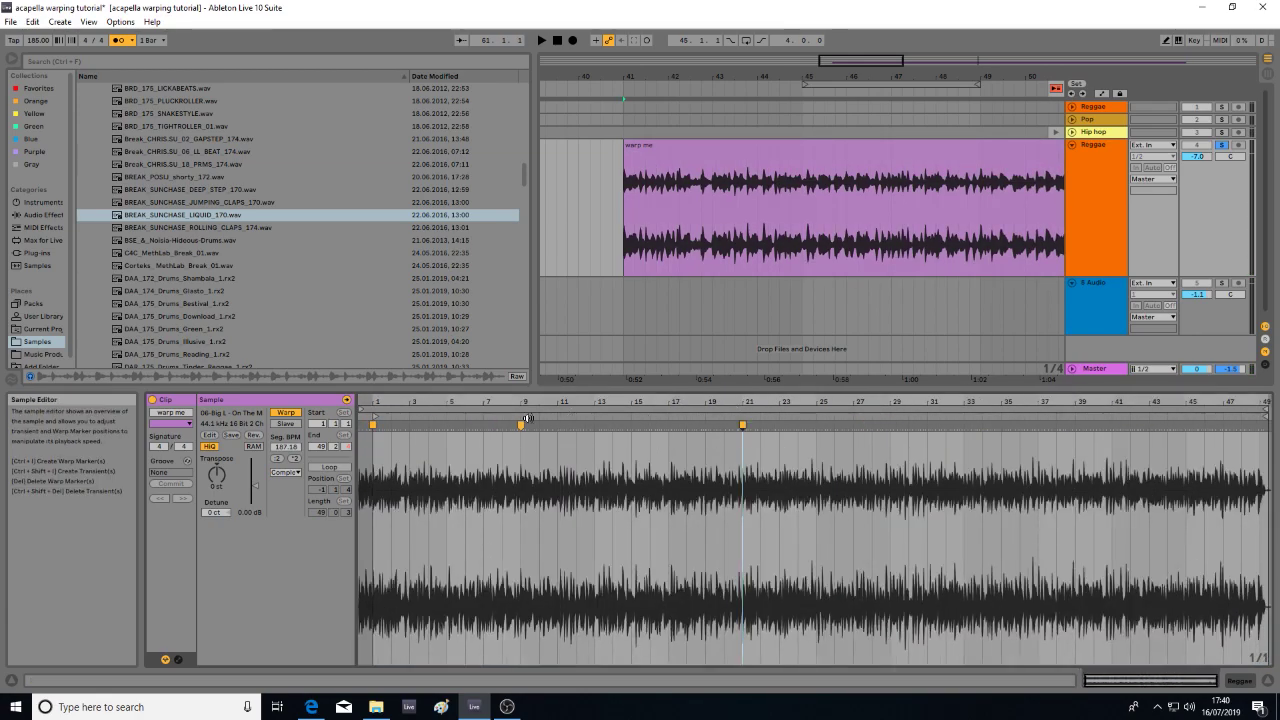
# - Play on through the clip and pin warp markers at its bars 29 and 33
pyautogui.click(521, 590)
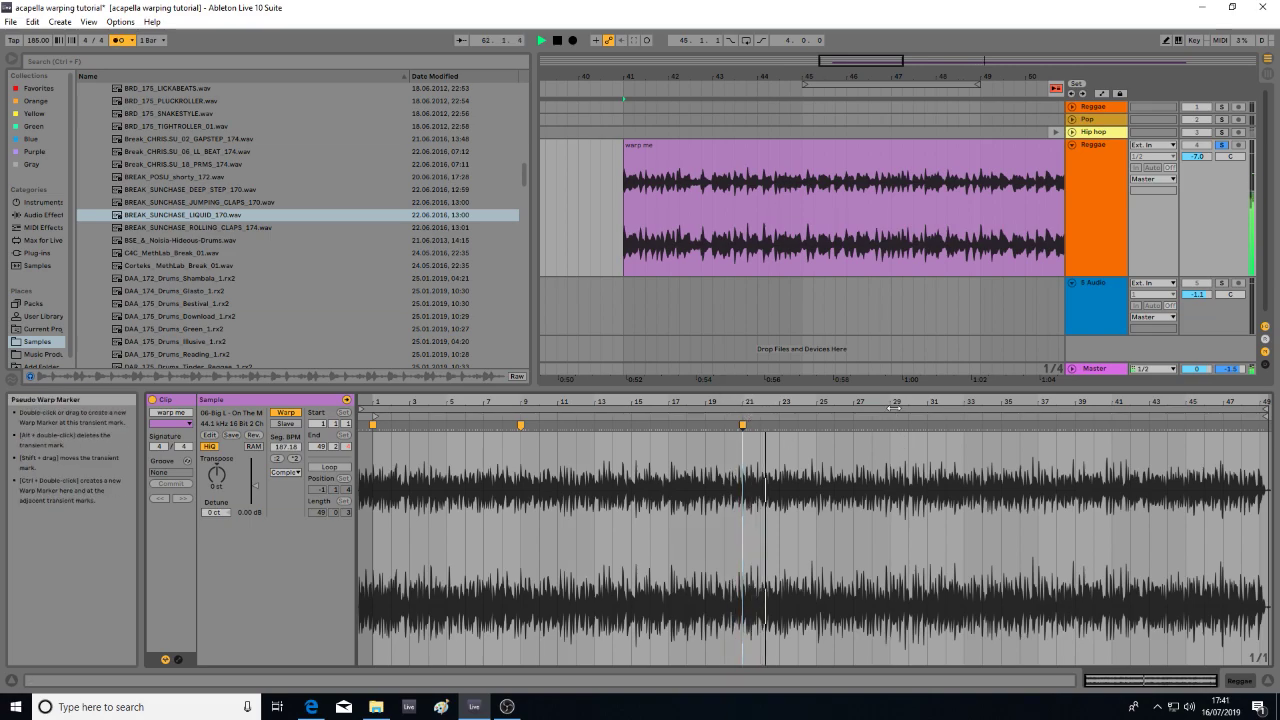
pyautogui.moveTo(893, 408)
pyautogui.mouseDown()
pyautogui.moveTo(822, 425)
pyautogui.moveTo(826, 342)
pyautogui.mouseUp()
pyautogui.doubleClick(828, 425)
pyautogui.moveTo(954, 401); pyautogui.dragTo(954, 462)
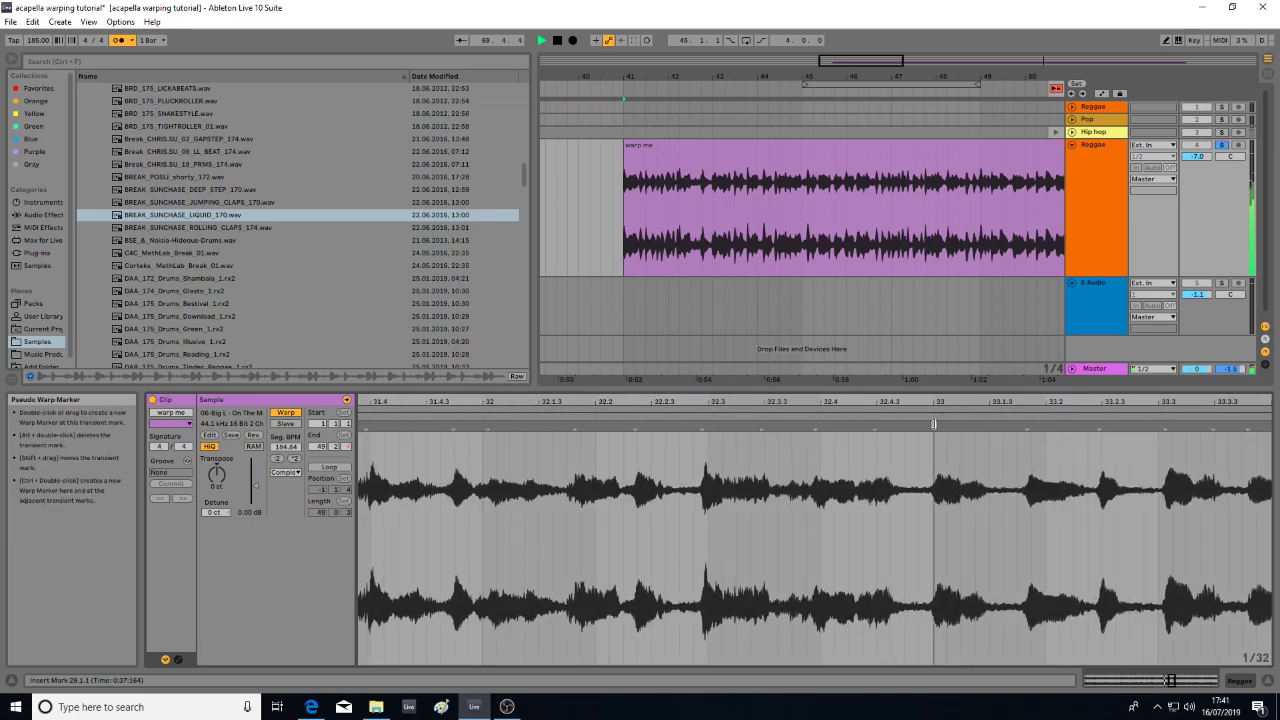
pyautogui.doubleClick(934, 425)
pyautogui.moveTo(941, 402); pyautogui.dragTo(941, 362)
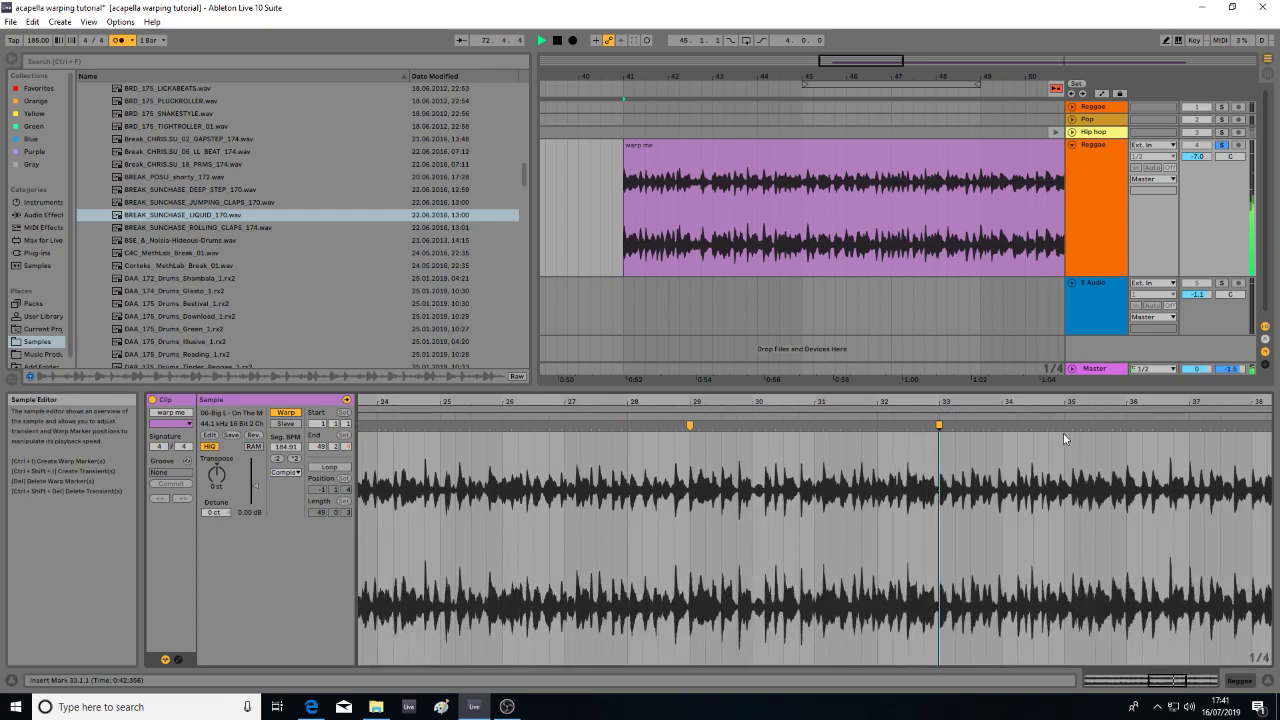
# - Pin a warp marker at the clip's bar 38 and listen on through the following bars
pyautogui.moveTo(1063, 403); pyautogui.dragTo(1114, 441)
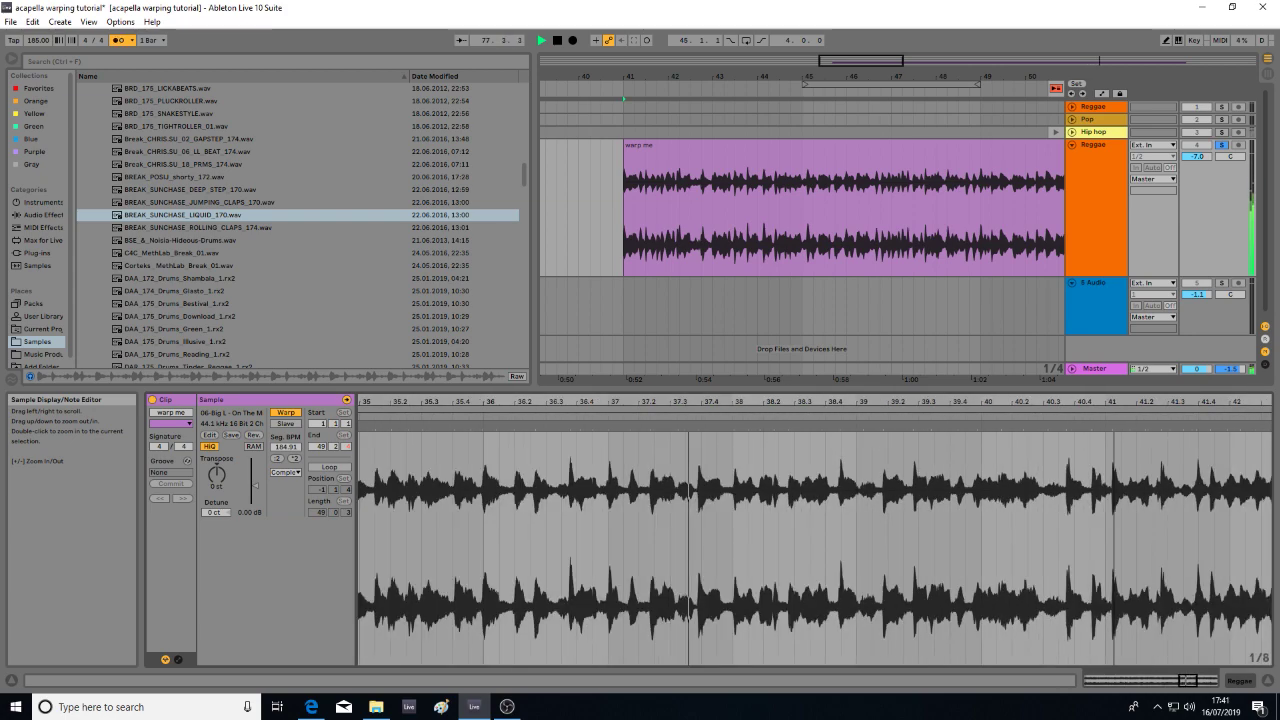
pyautogui.click(732, 423)
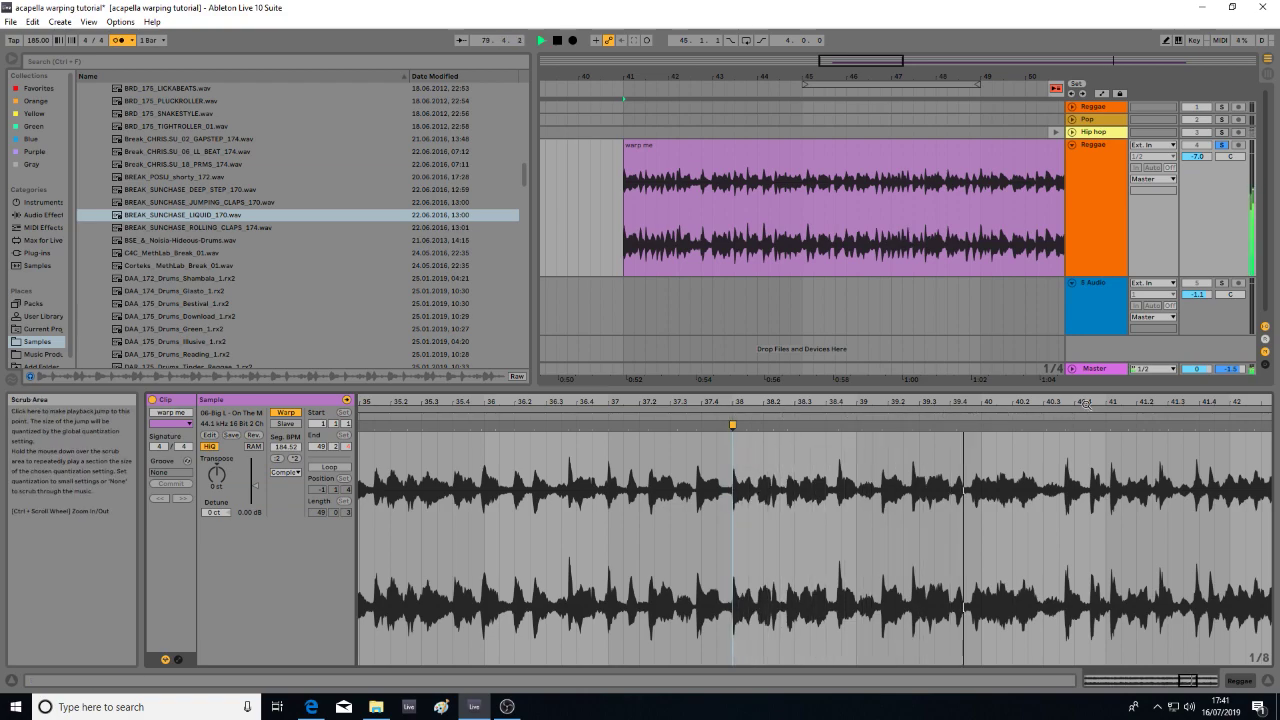
pyautogui.moveTo(1130, 450); pyautogui.dragTo(546, 445)
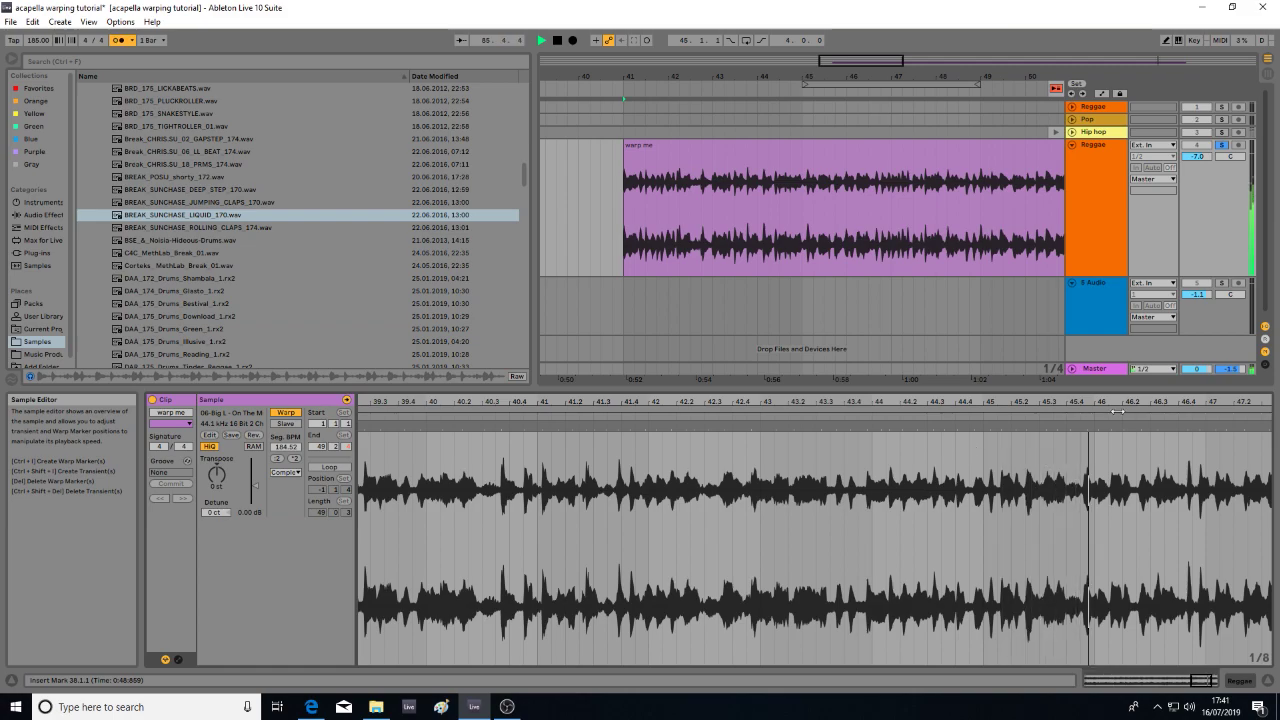
# - Replay the section after bar 38 to check its timing and add a warp marker at the clip's bar 41
pyautogui.press('space')
pyautogui.press('space')
pyautogui.moveTo(881, 402); pyautogui.dragTo(881, 350)
pyautogui.press('space')
pyautogui.click(894, 415)
pyautogui.moveTo(1008, 401); pyautogui.dragTo(1006, 452)
pyautogui.click(953, 442)
pyautogui.moveTo(954, 401)
pyautogui.mouseDown()
pyautogui.moveTo(953, 456)
pyautogui.moveTo(956, 361)
pyautogui.mouseUp()
pyautogui.press('space')
pyautogui.doubleClick(971, 425)
# - Shift the bar 41 warp marker slightly later during playback, and delete it
pyautogui.press('space')
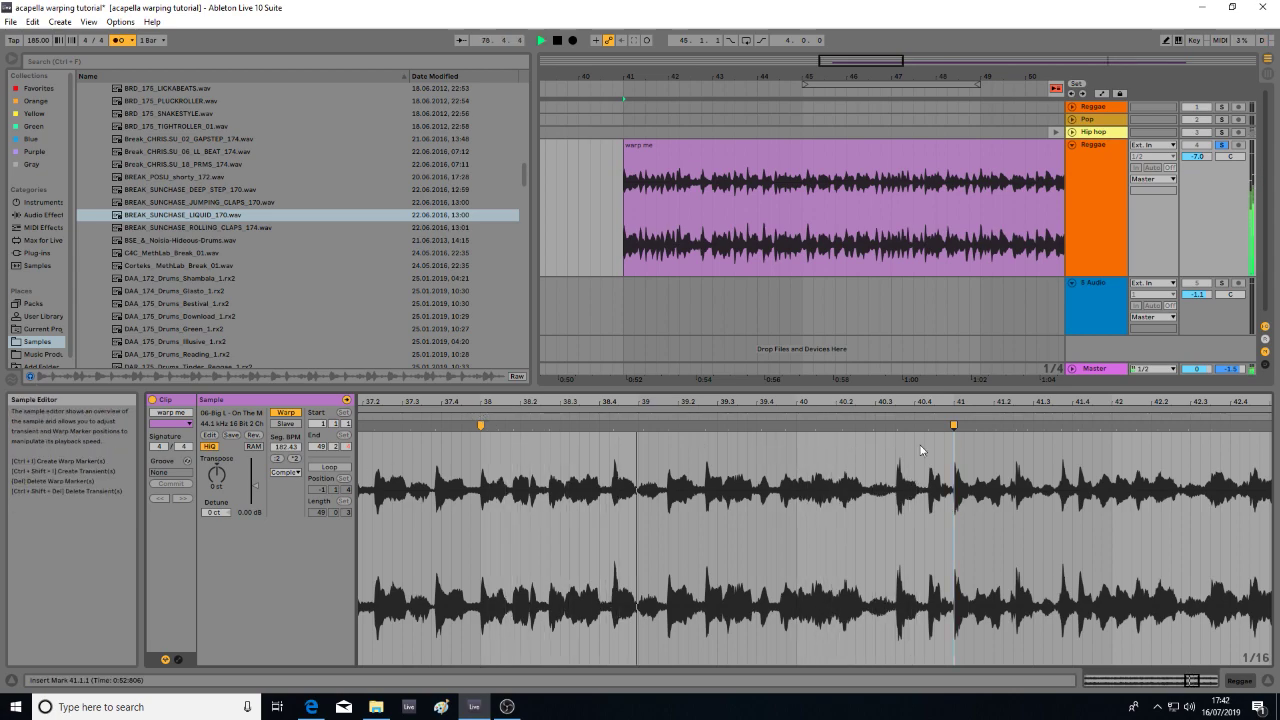
pyautogui.moveTo(954, 425); pyautogui.dragTo(964, 425)
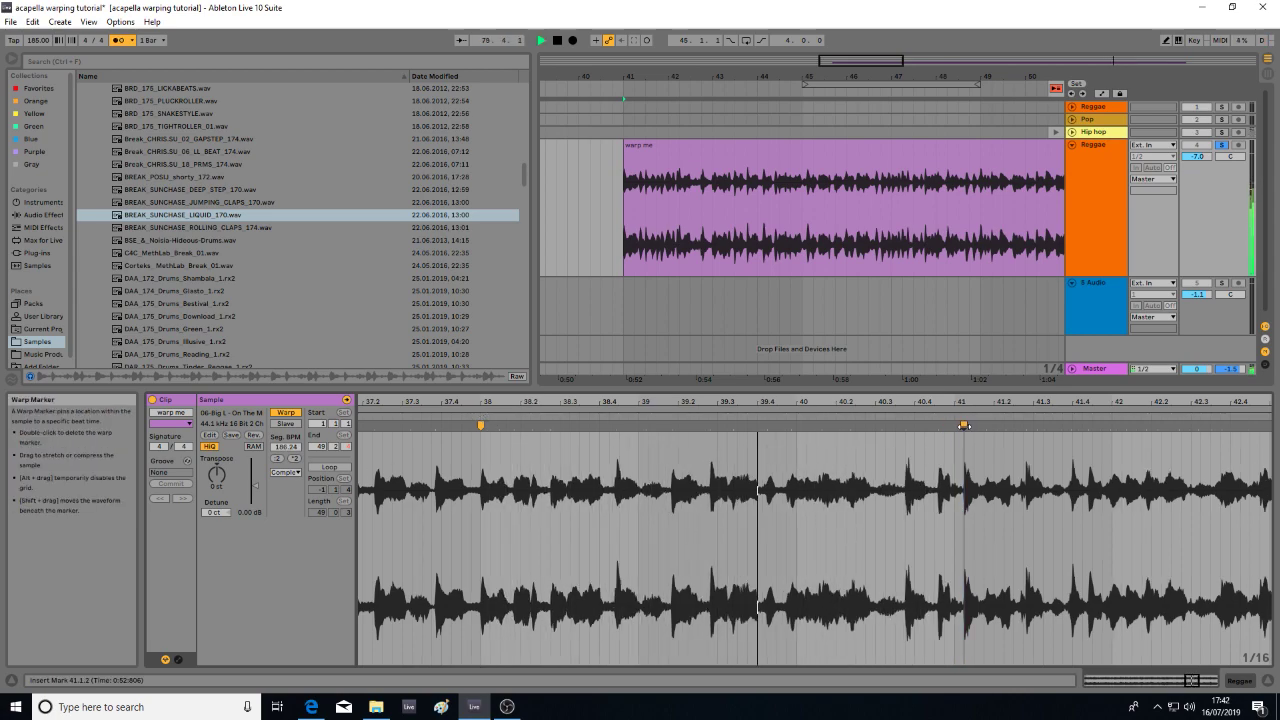
pyautogui.doubleClick(964, 425)
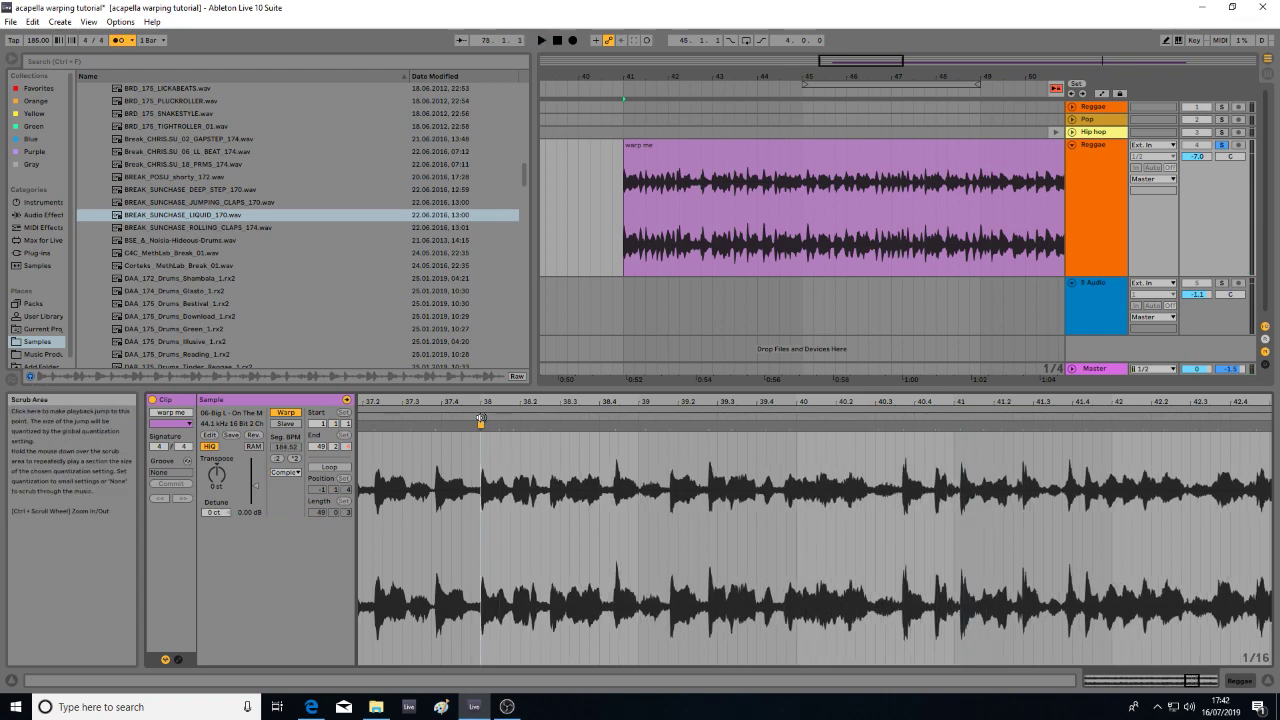
# - Replay the clip from its bar 38 and pin a warp marker at 39.2
pyautogui.press('space')
pyautogui.moveTo(566, 402); pyautogui.dragTo(726, 360)
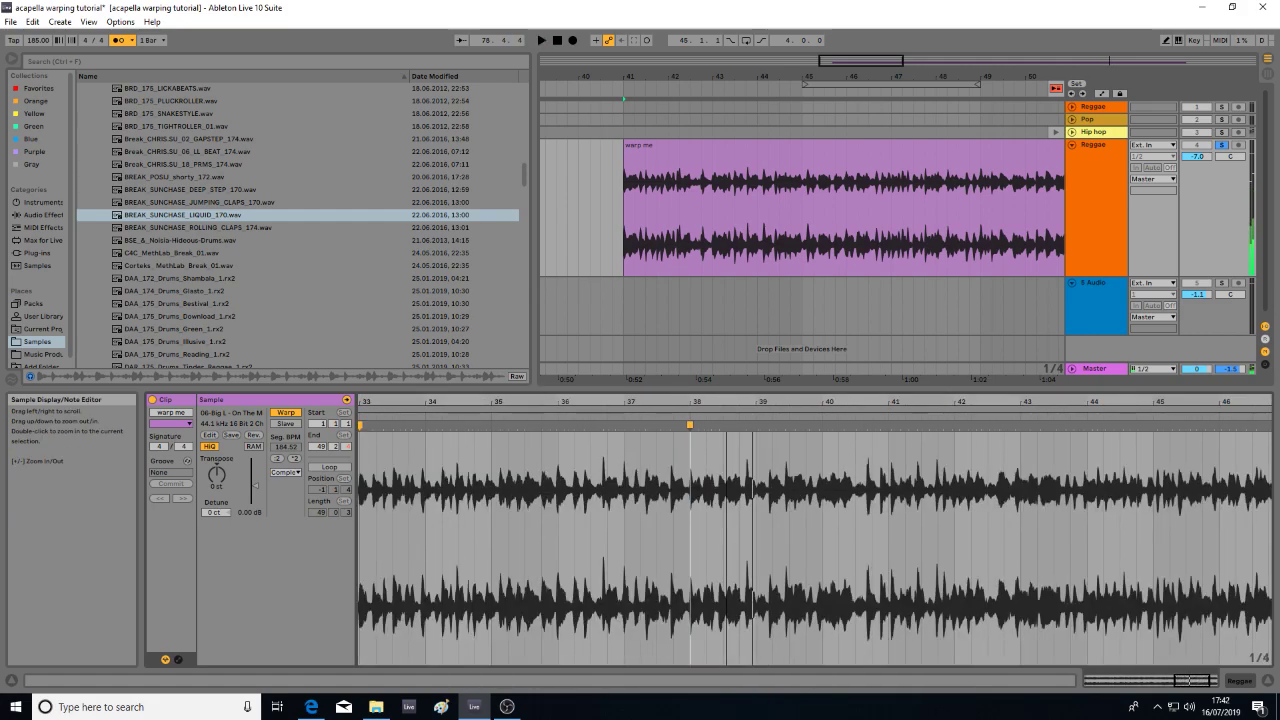
pyautogui.click(478, 418)
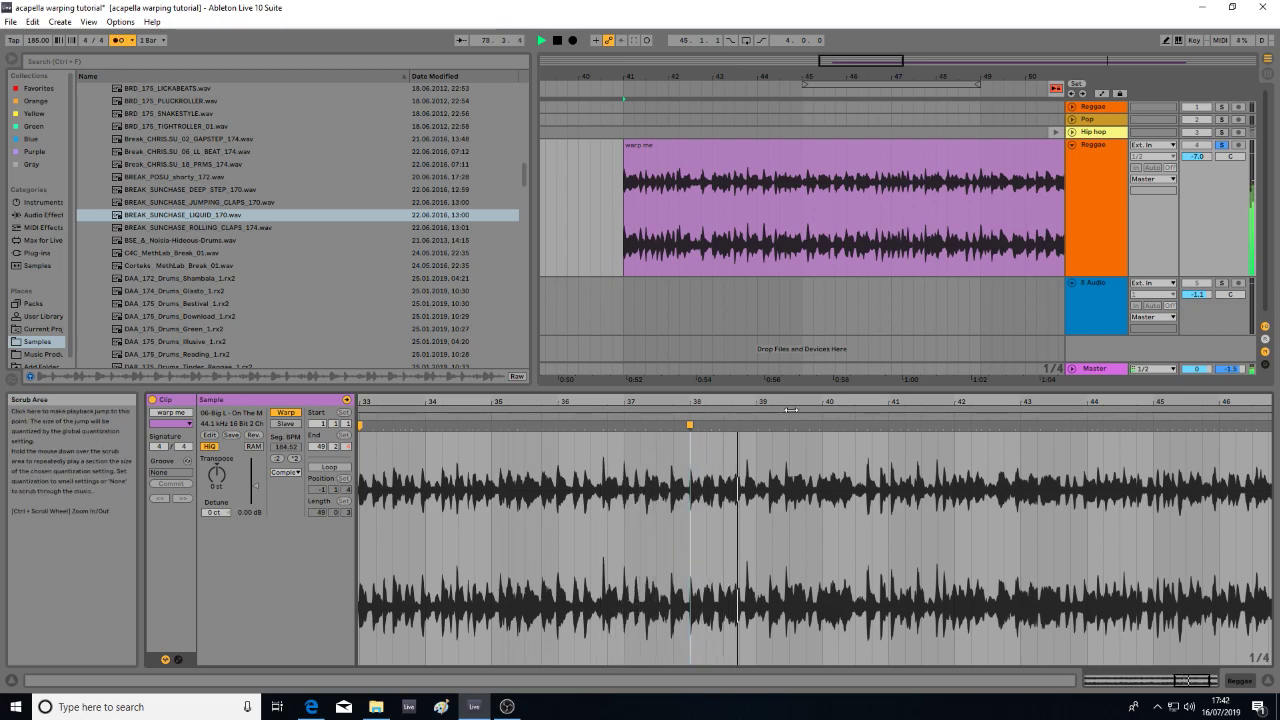
pyautogui.moveTo(757, 403); pyautogui.dragTo(645, 414)
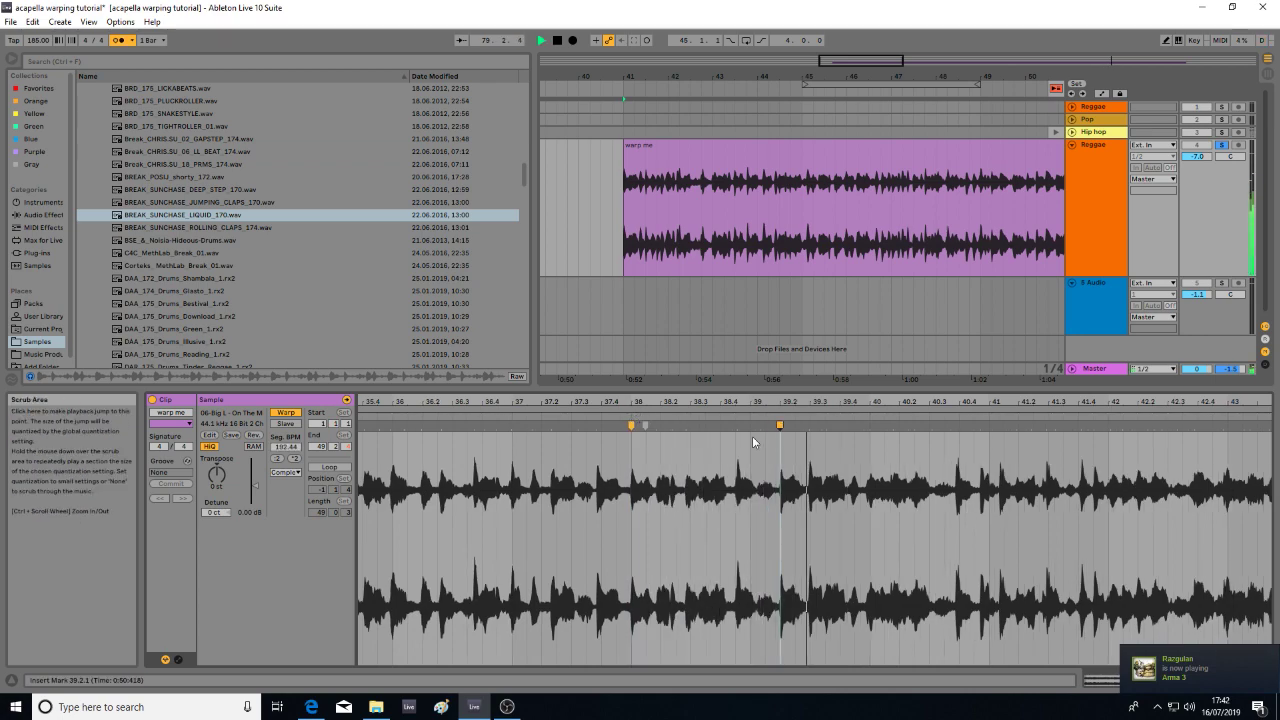
# - Play on to the clip's bar 43, pin a warp marker there and listen from it
pyautogui.moveTo(757, 403); pyautogui.dragTo(327, 403)
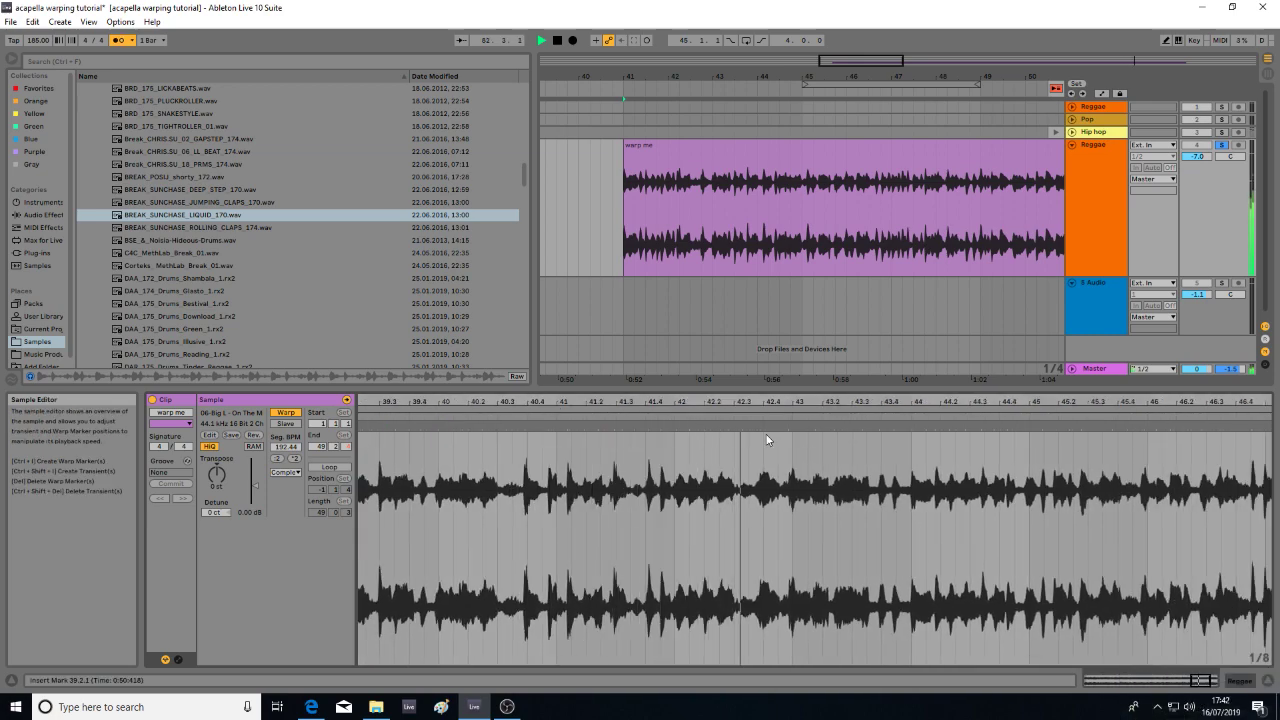
pyautogui.click(792, 417)
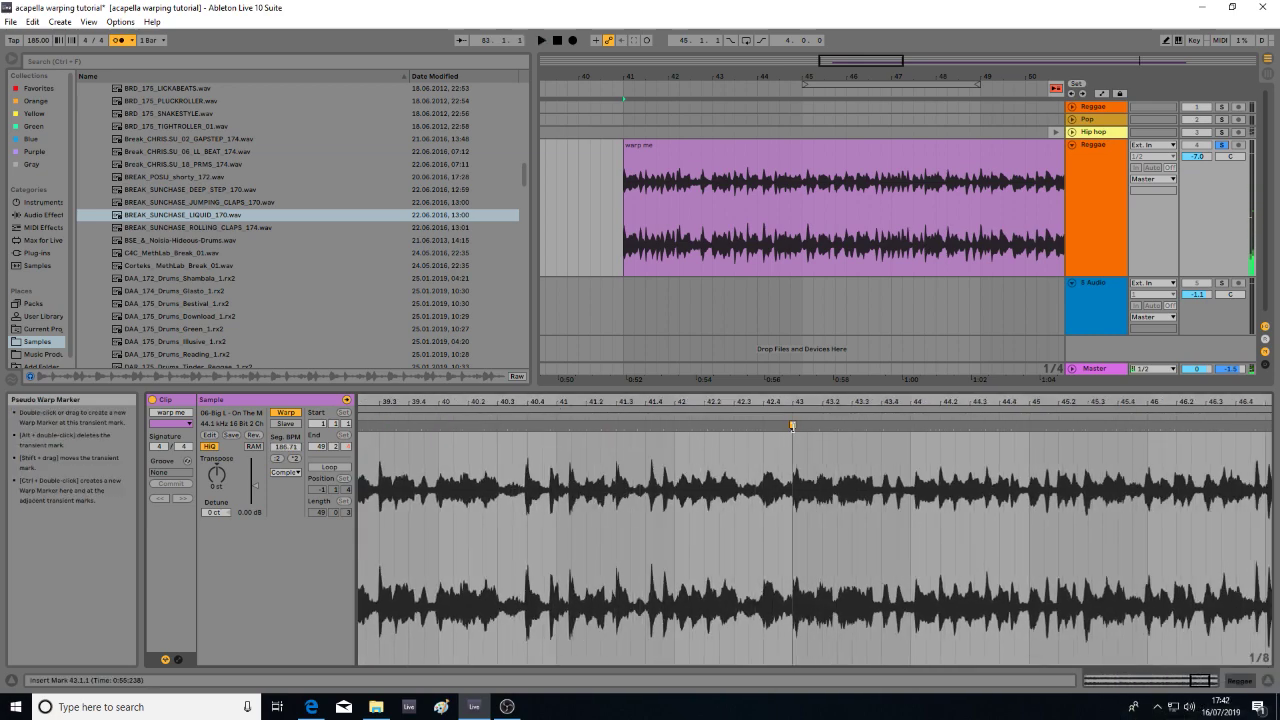
pyautogui.click(792, 417)
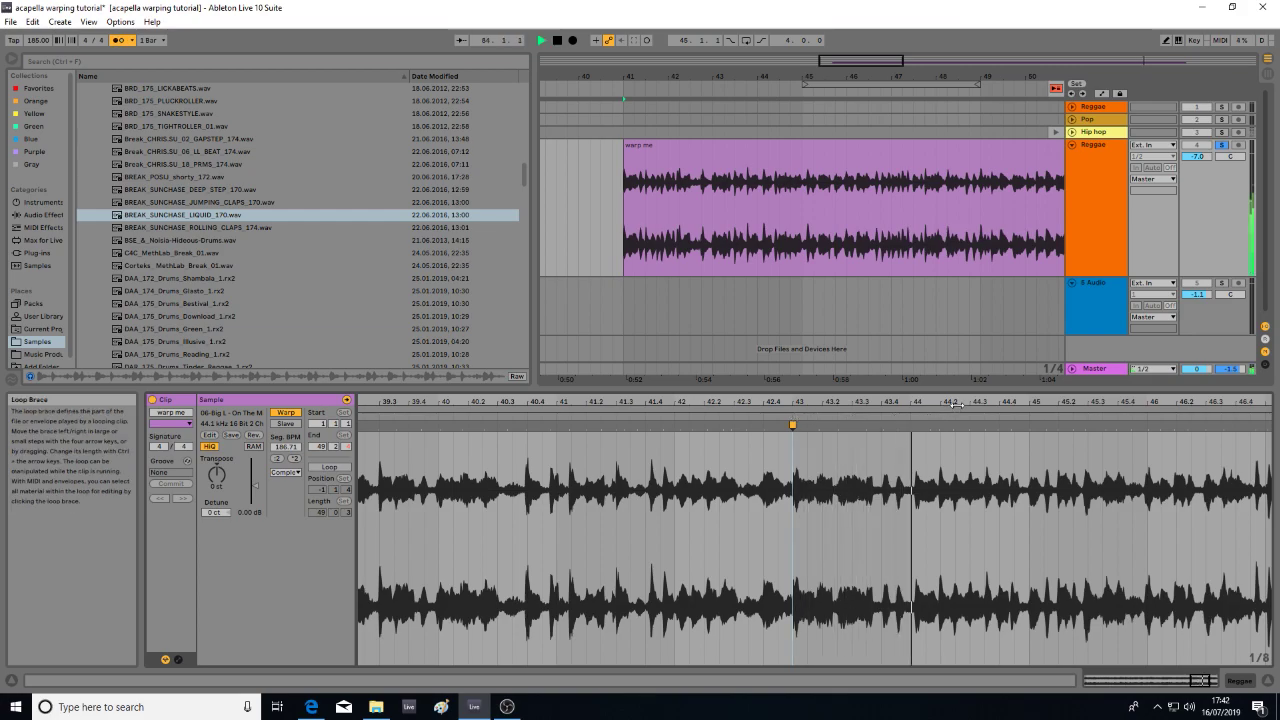
# - Pin warp markers at the clip's bars 45 and 47 and listen through to the end
pyautogui.press('space')
pyautogui.moveTo(836, 404)
pyautogui.mouseDown()
pyautogui.moveTo(840, 431)
pyautogui.moveTo(842, 352)
pyautogui.mouseUp()
pyautogui.doubleClick(842, 427)
pyautogui.click(842, 416)
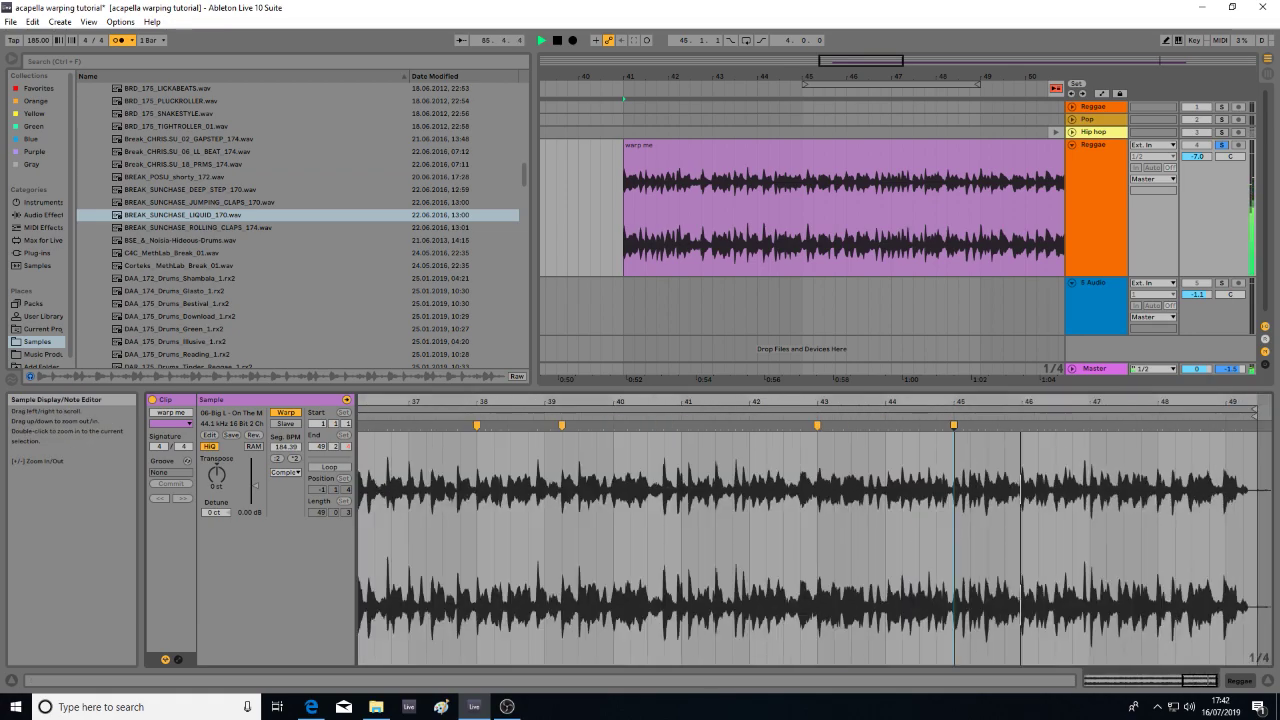
pyautogui.moveTo(1091, 404); pyautogui.dragTo(1091, 460)
pyautogui.click(1084, 420)
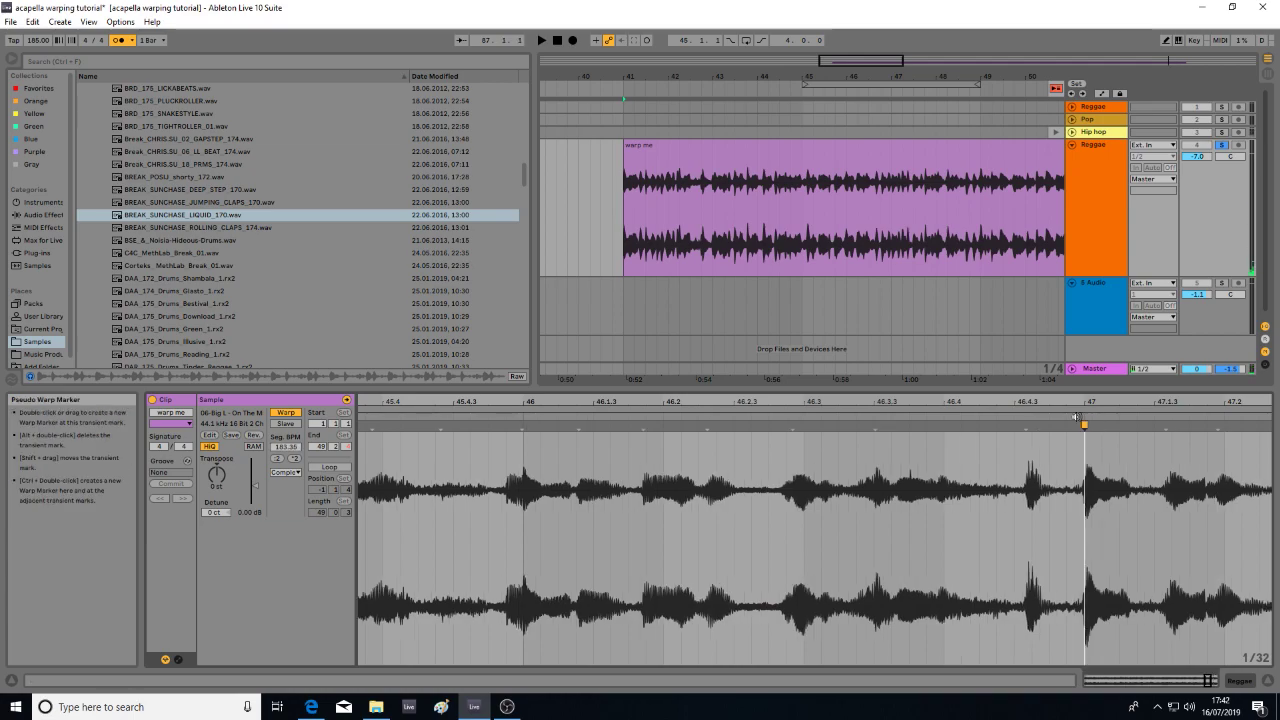
pyautogui.moveTo(1076, 404); pyautogui.dragTo(975, 132)
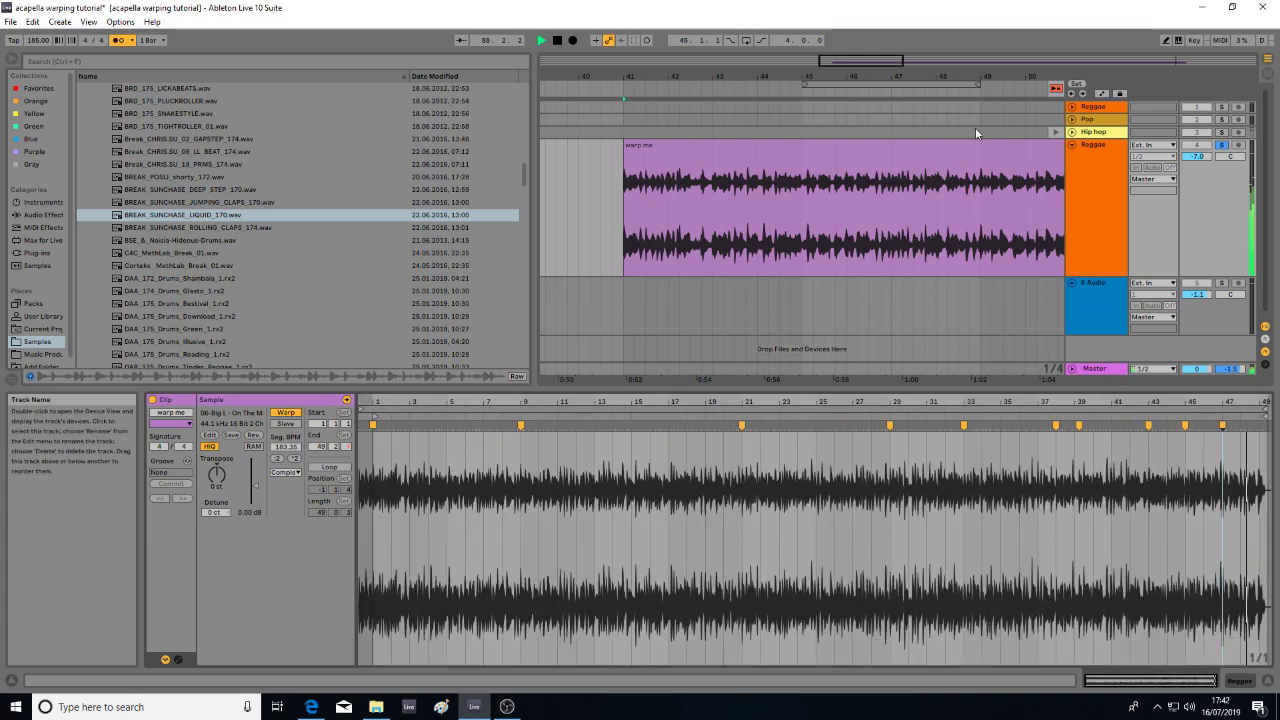
# - Loop the whole warp me clip in the arrangement and play it from its start
pyautogui.moveTo(975, 80); pyautogui.dragTo(743, 28)
pyautogui.press('space')
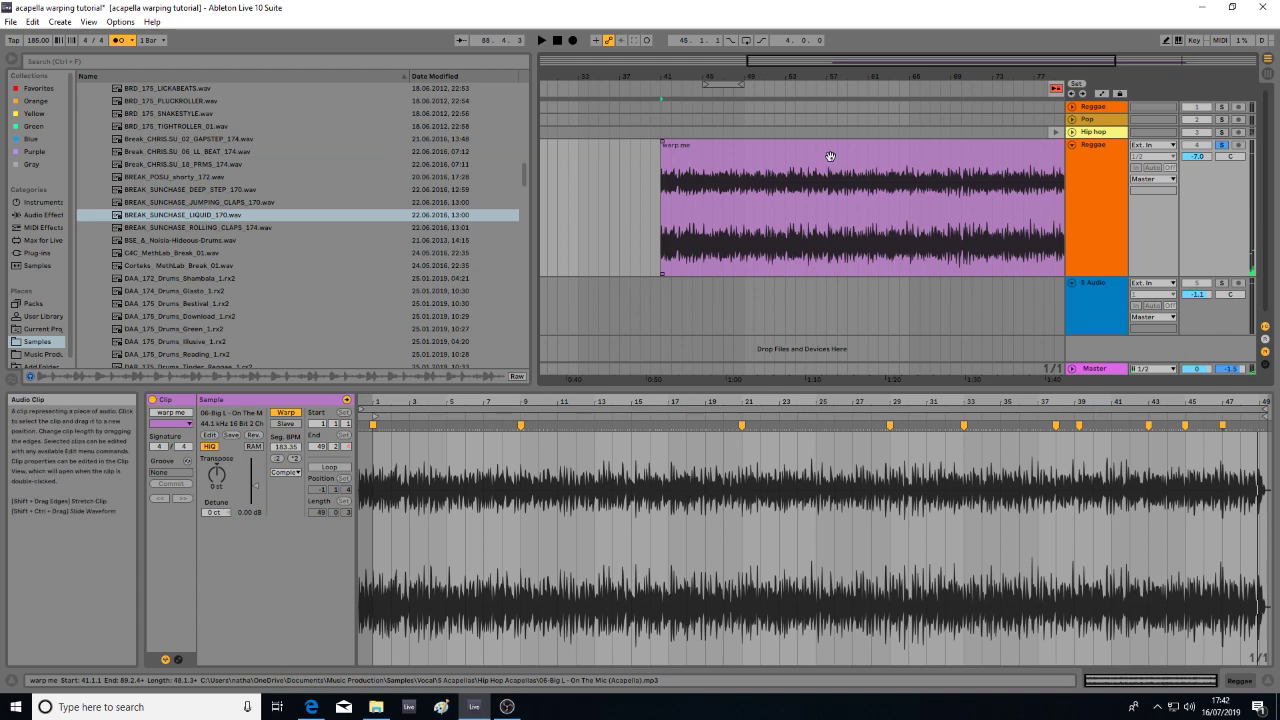
pyautogui.click(830, 152)
pyautogui.press('space')
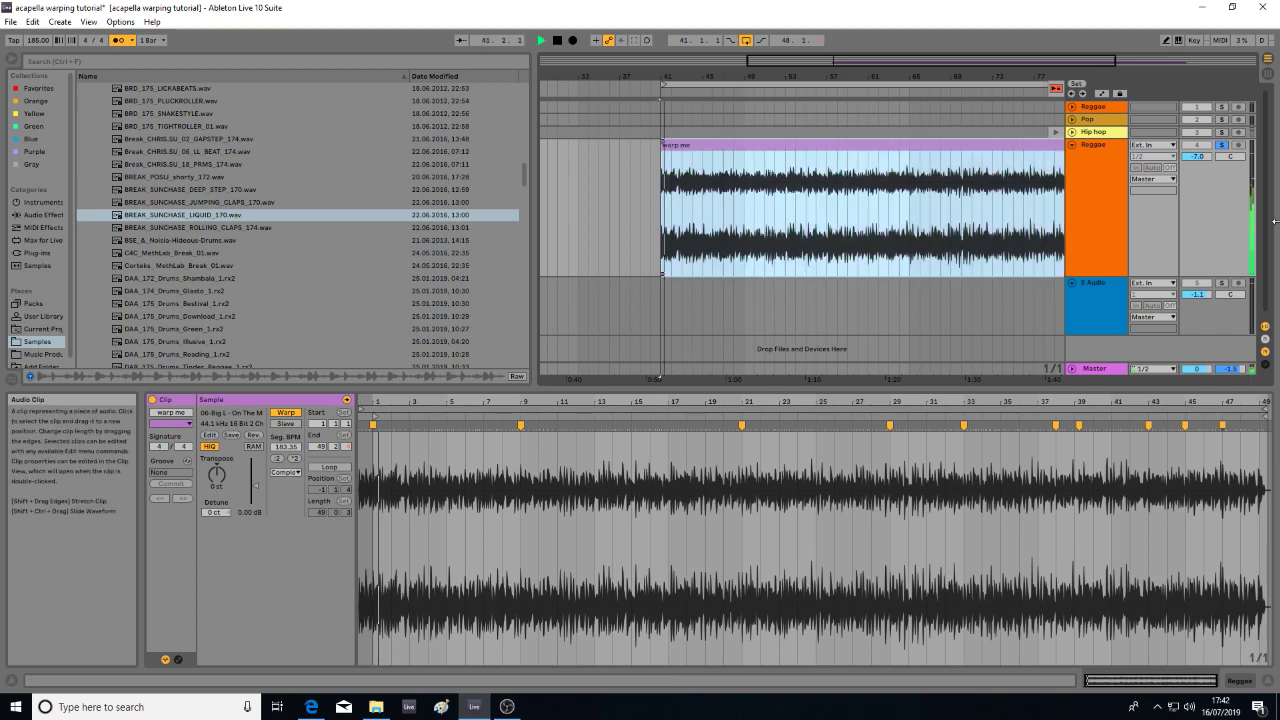
# - Raise the acapella track's volume to -1.4 dB and preview C4C_MethLab_Break_01.wav over it with the metronome off
pyautogui.moveTo(1202, 160); pyautogui.dragTo(1202, 132)
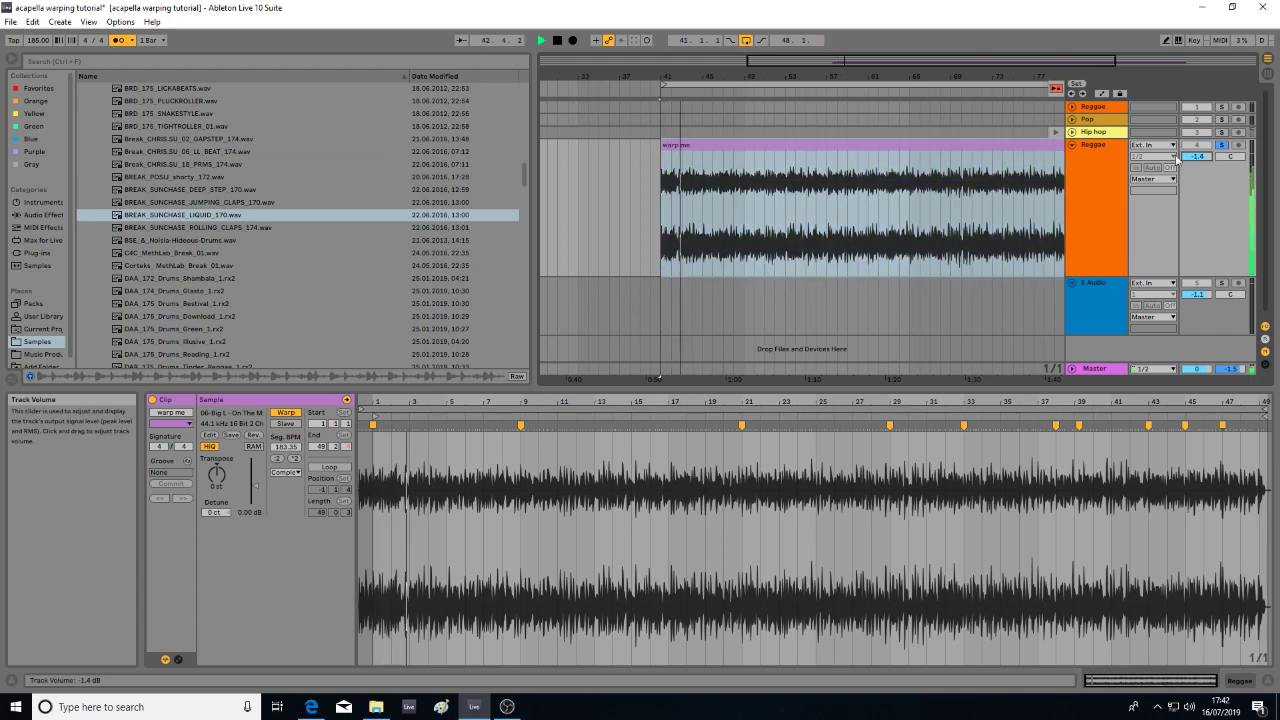
pyautogui.click(117, 40)
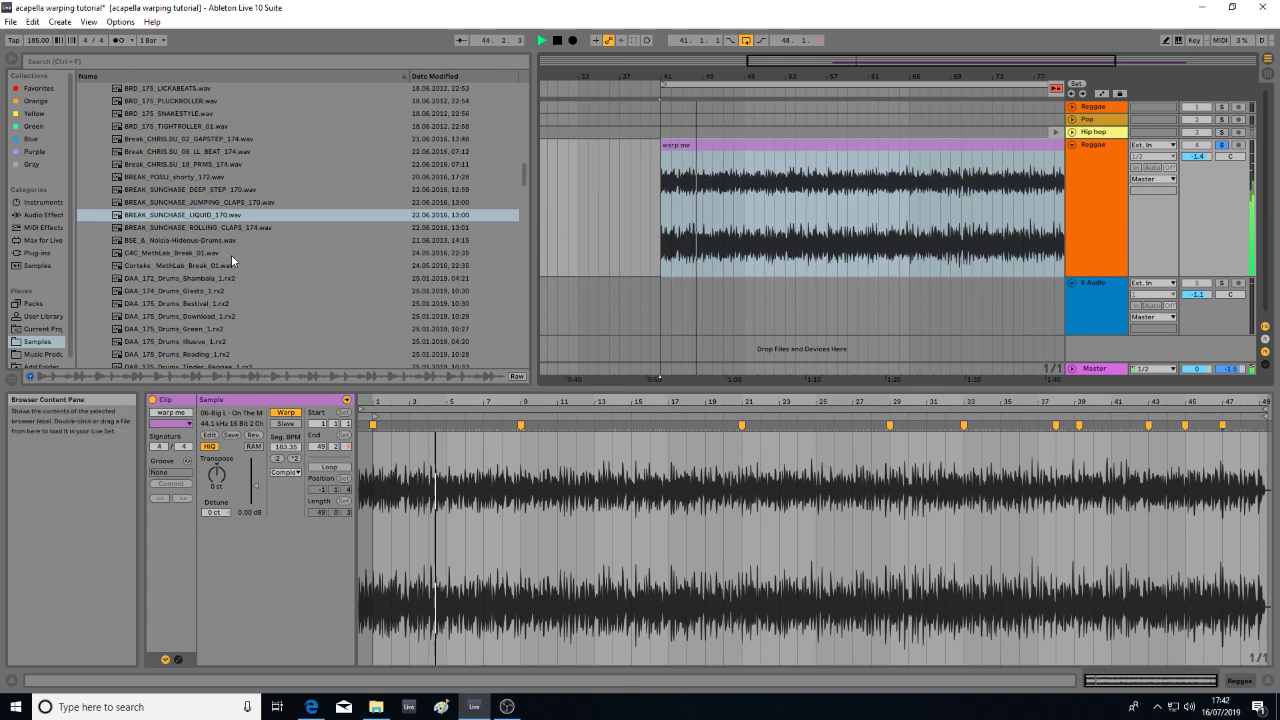
pyautogui.click(270, 253)
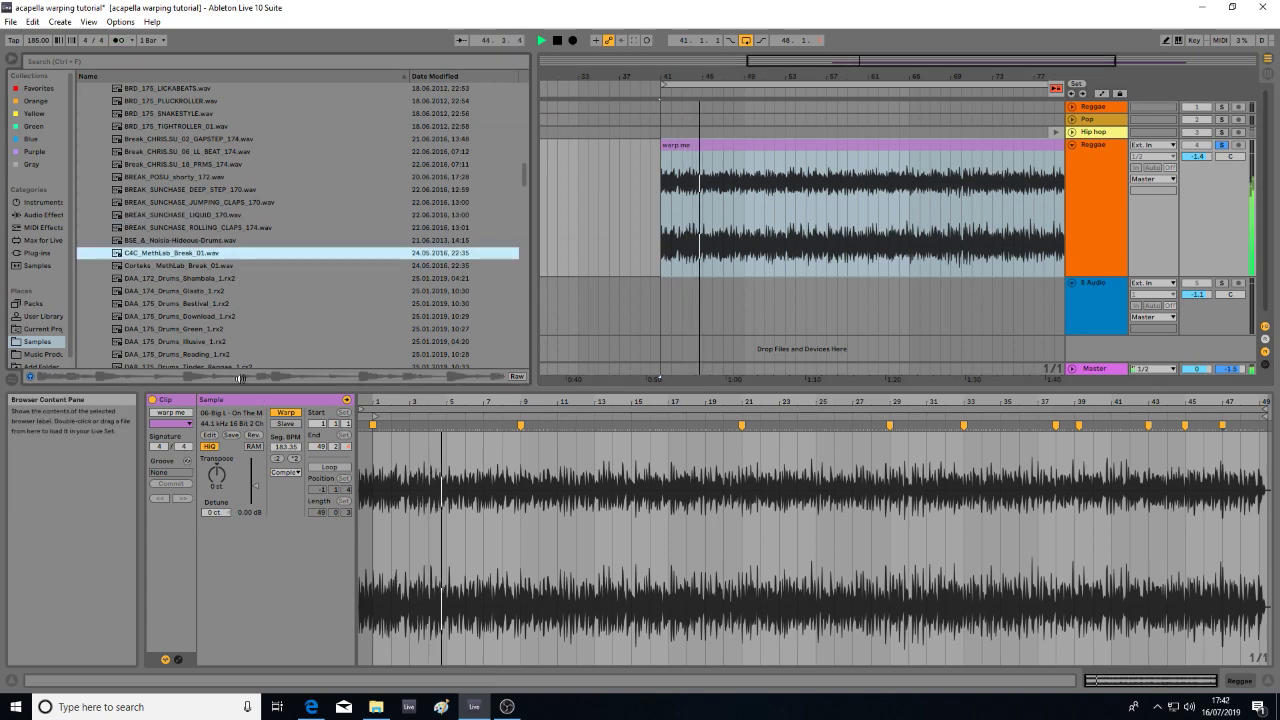
# - Set the project tempo to 174 BPM, replay the acapella and change its warp mode to Complex Pro
pyautogui.click(38, 40)
pyautogui.press('space')
pyautogui.click(818, 146)
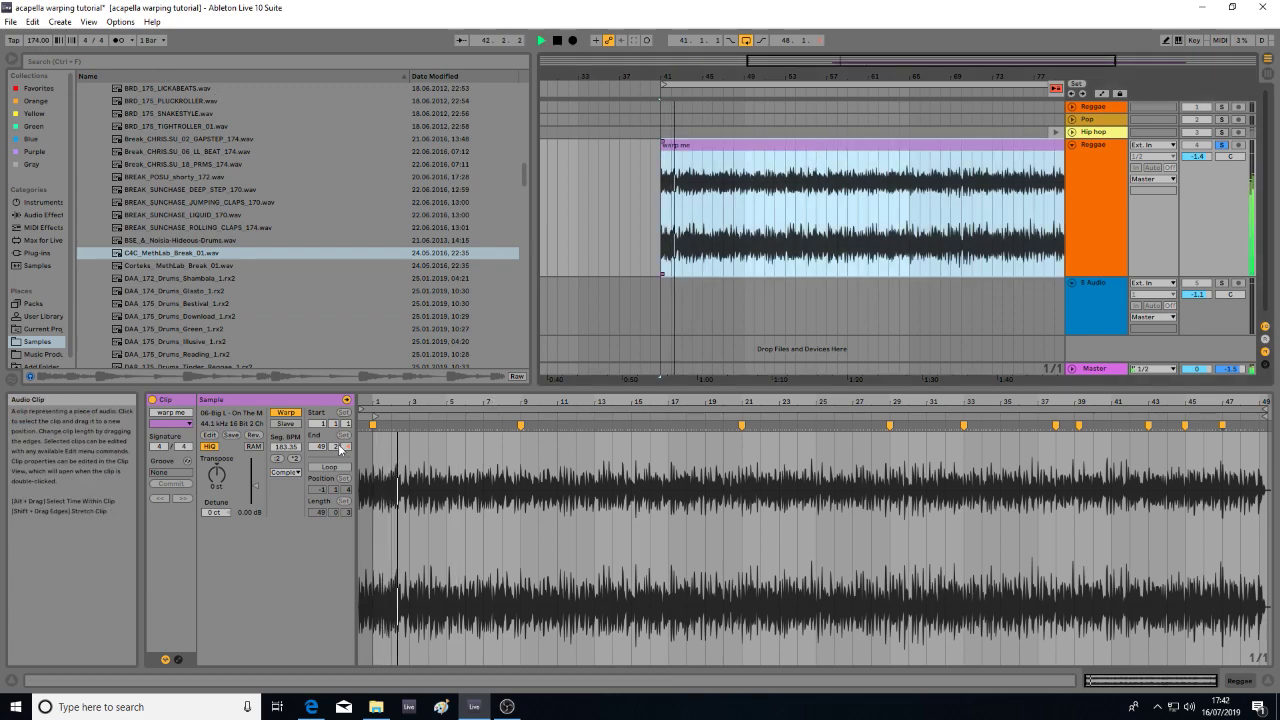
pyautogui.click(285, 472)
pyautogui.click(301, 533)
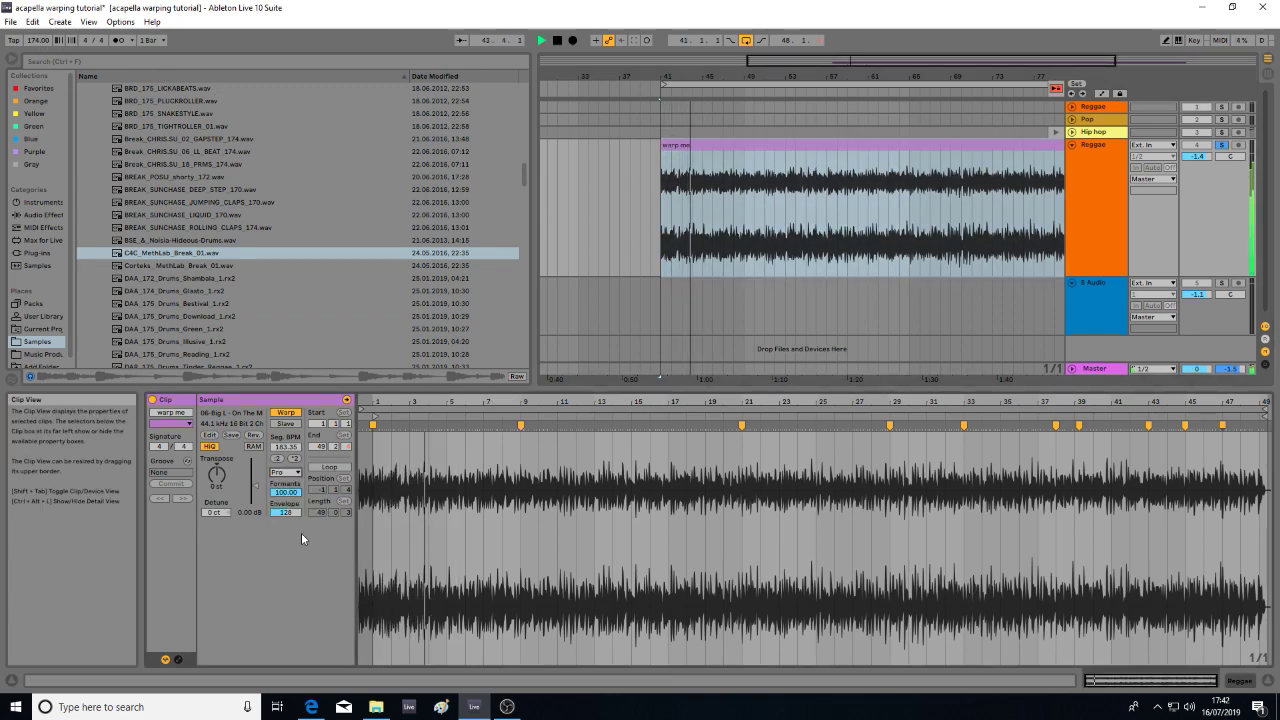
# - Audition drum breaks over the acapella, including DAA_172_Drums_Shambala_1.rx2, Dose break 10 -172.wav, Drum Loop 4.wav and Drum Loop 8 (4).wav
pyautogui.click(732, 141)
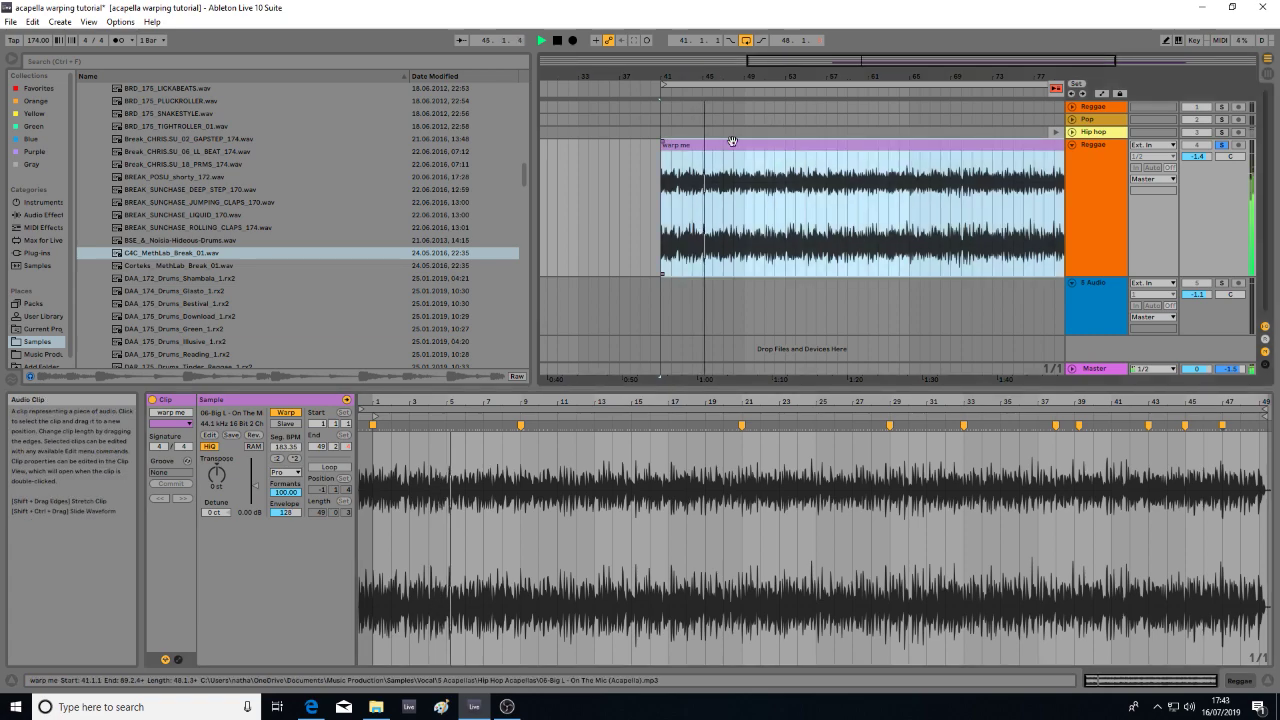
pyautogui.click(119, 41)
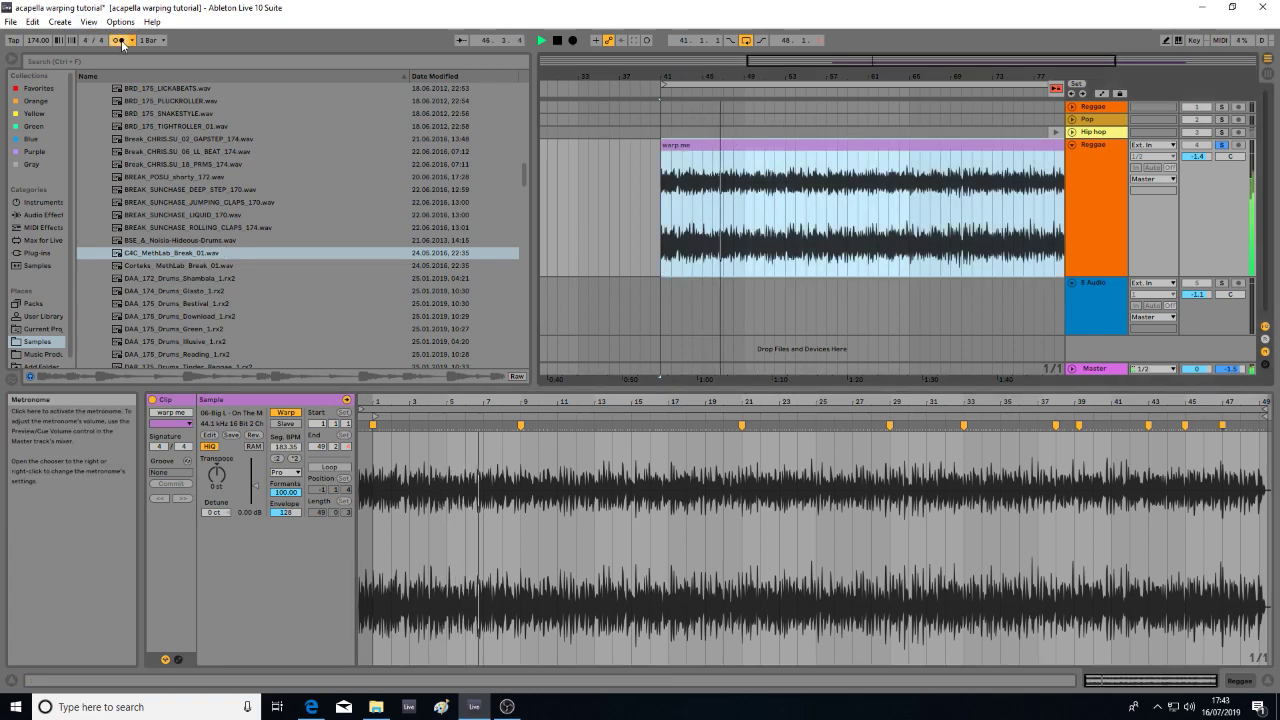
pyautogui.click(200, 278)
pyautogui.scroll(-2, 243, 318)
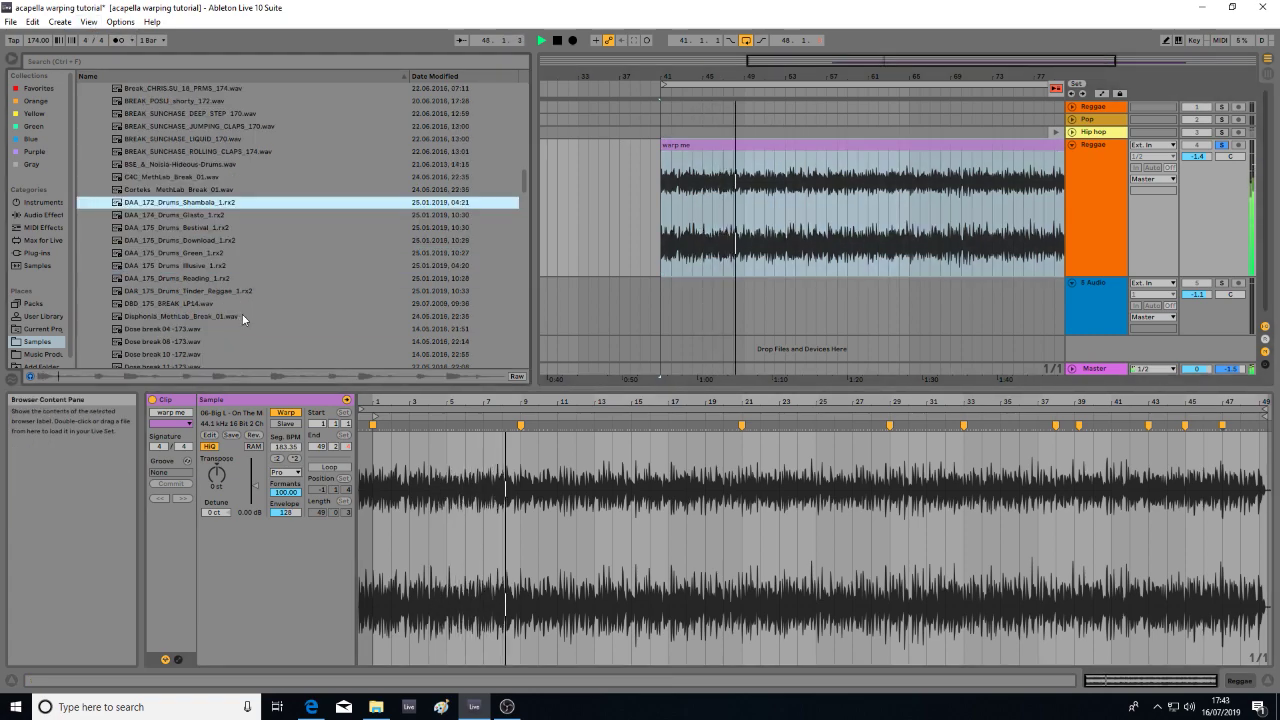
pyautogui.click(218, 265)
pyautogui.scroll(-2, 219, 264)
pyautogui.click(219, 265)
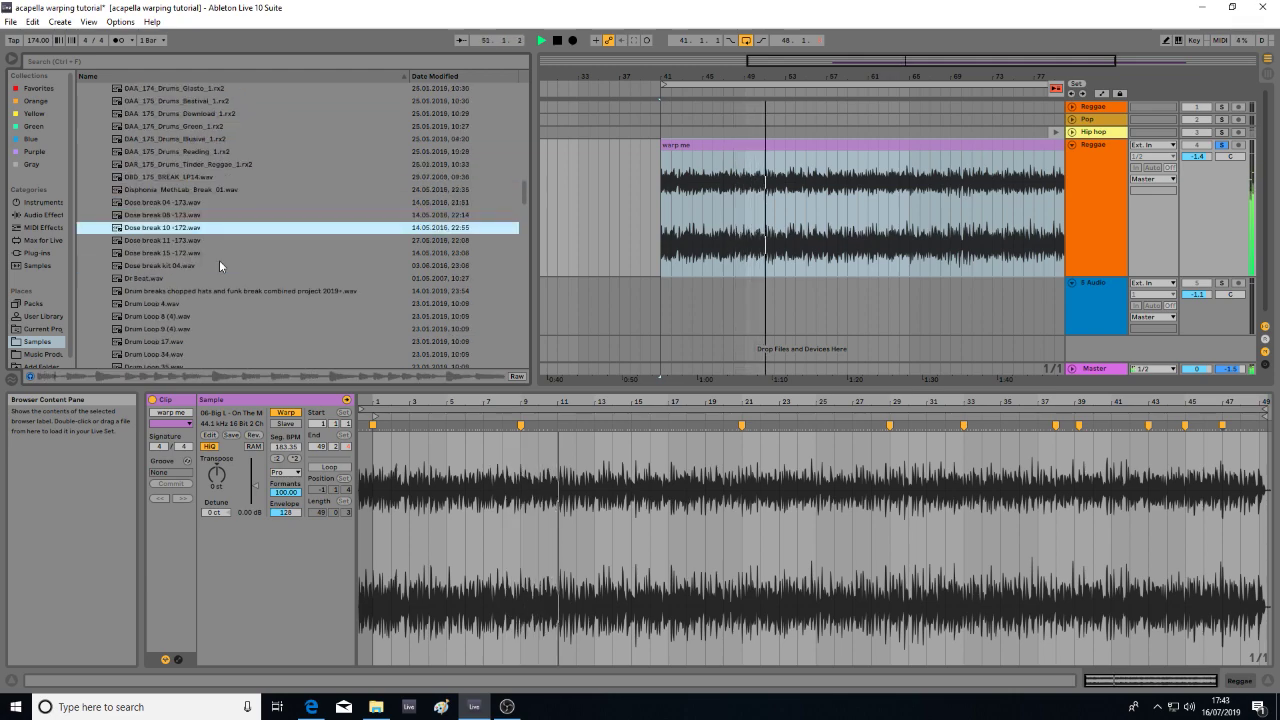
pyautogui.scroll(-2, 219, 265)
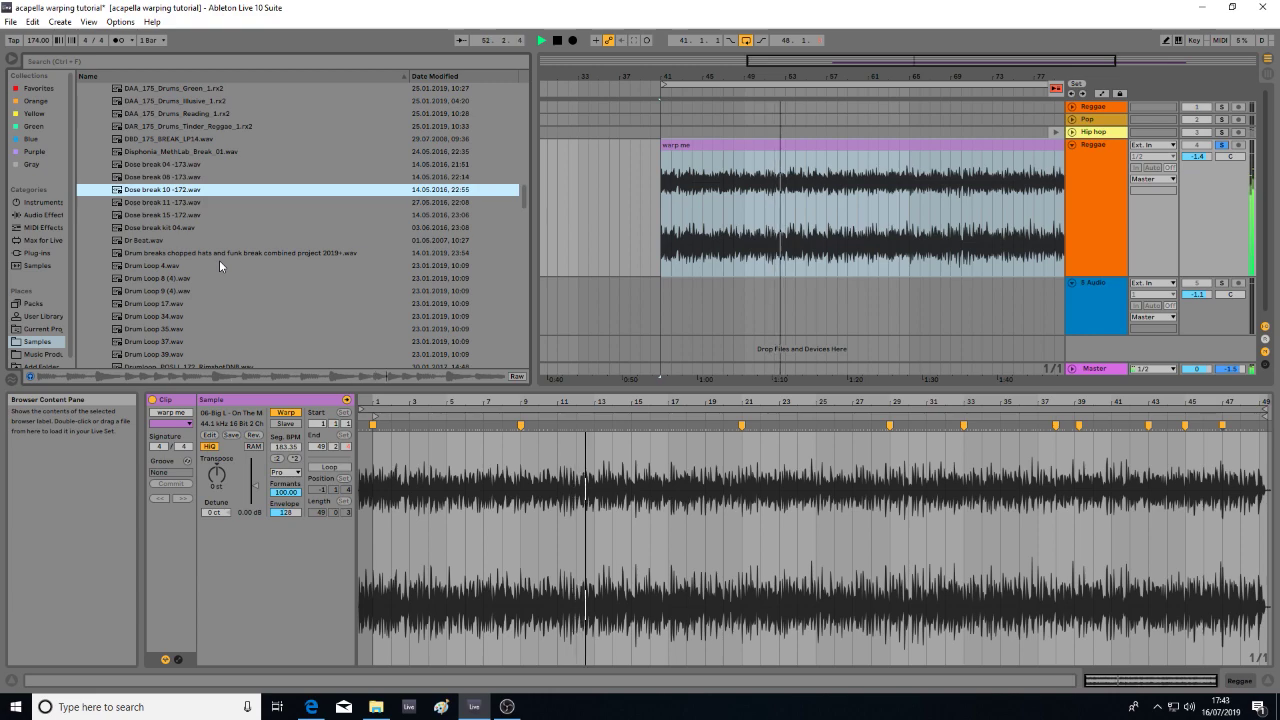
pyautogui.click(220, 265)
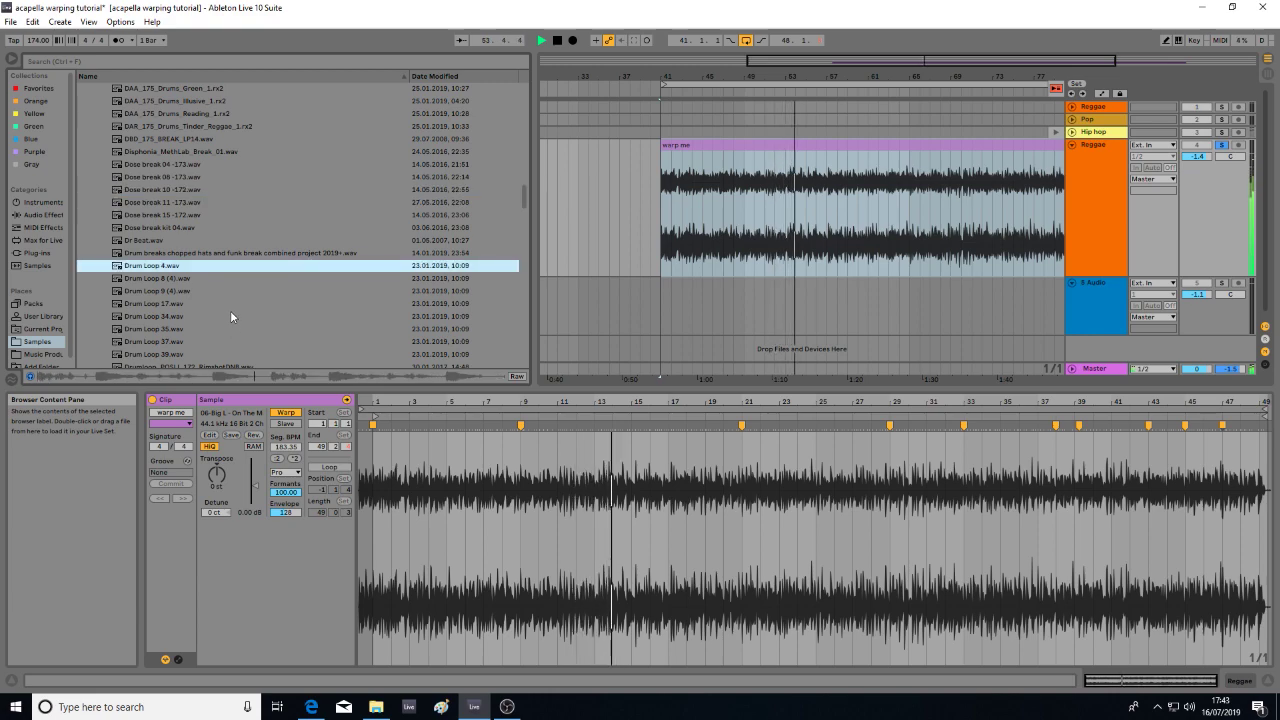
pyautogui.press('Down')
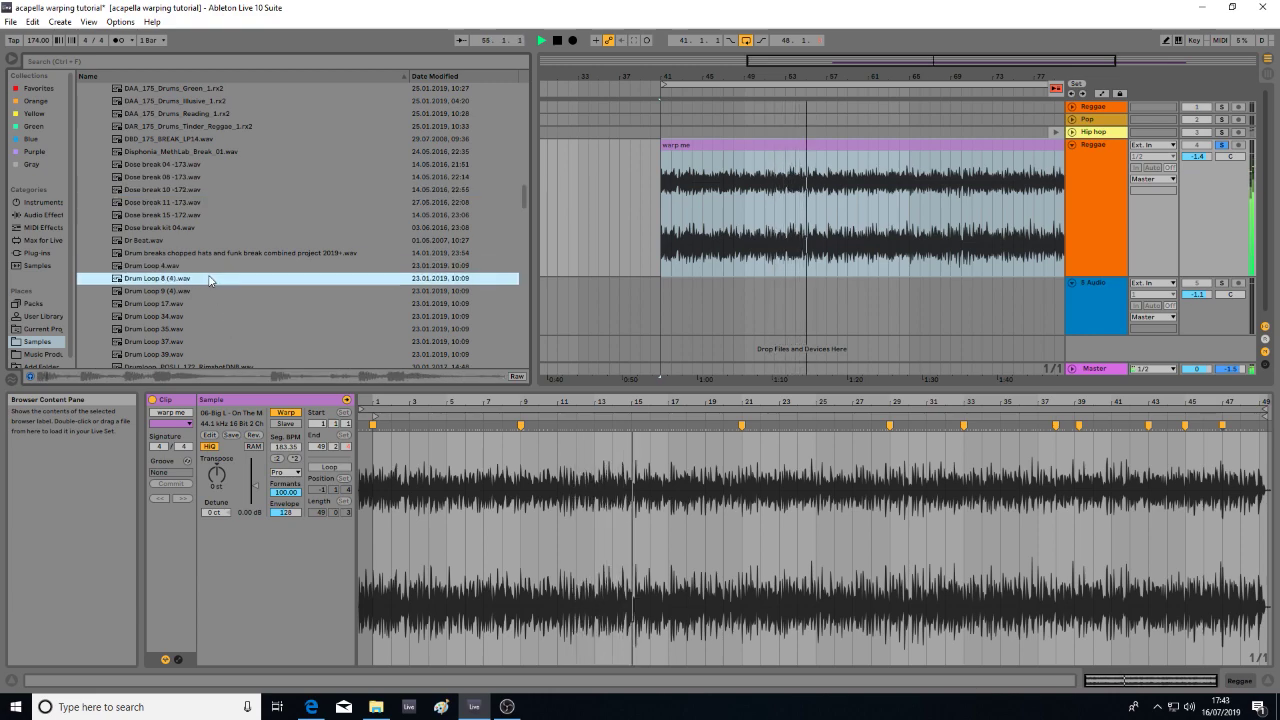
# - Try doubling and halving the acapella clip's original tempo while playing it back
pyautogui.click(295, 458)
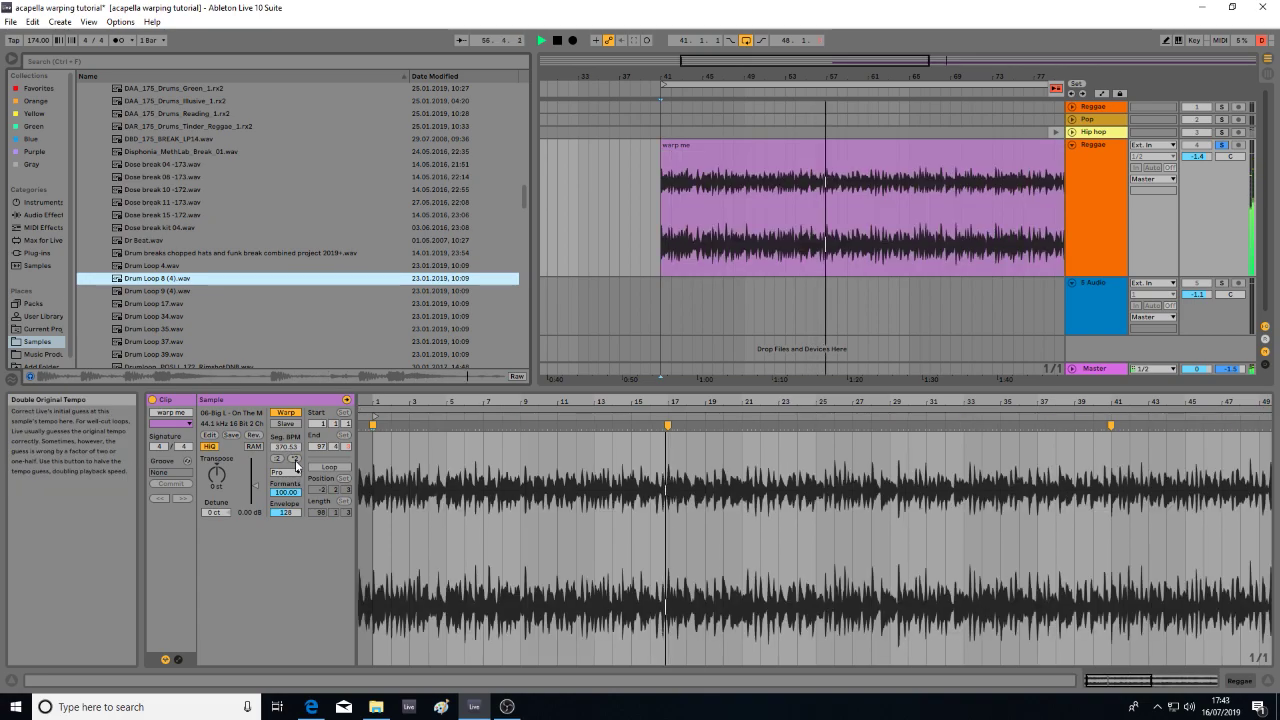
pyautogui.click(753, 157)
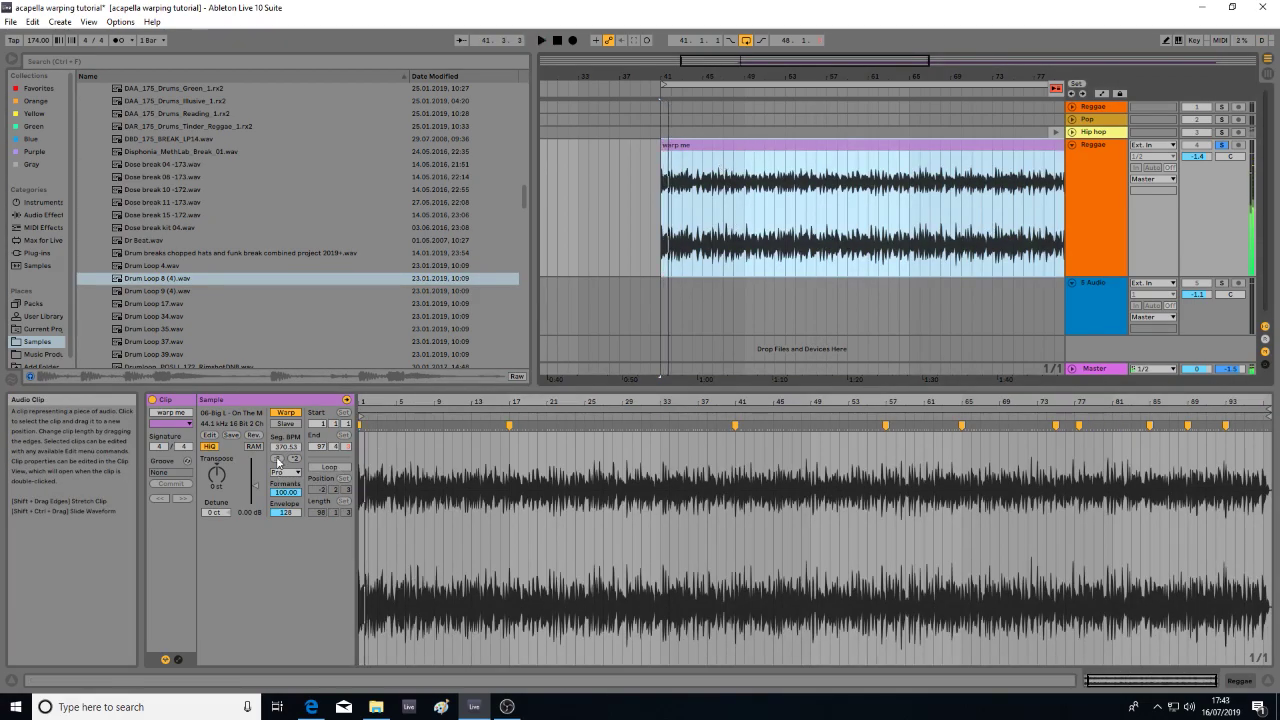
pyautogui.click(279, 459)
pyautogui.click(279, 460)
pyautogui.press('space')
pyautogui.press('space')
pyautogui.click(294, 459)
pyautogui.press('space')
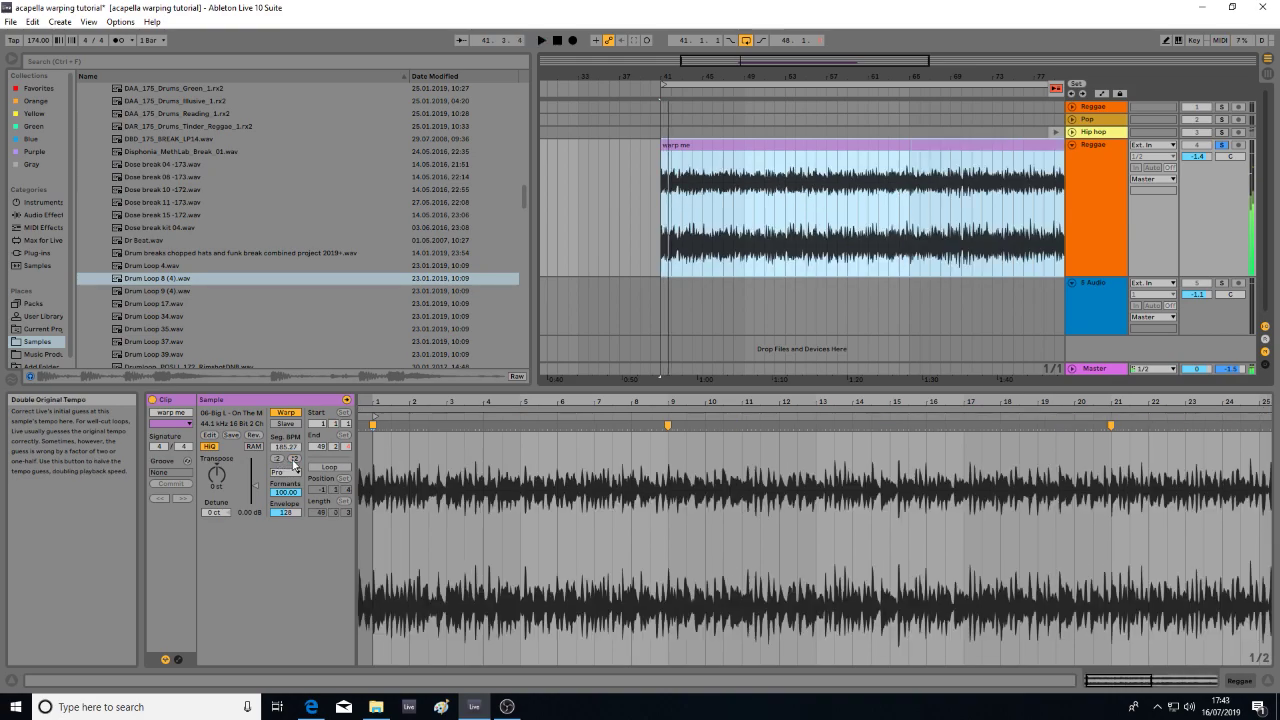
# - Change the acapella's warp mode to Re-Pitch and replay the clip from its start
pyautogui.click(295, 475)
pyautogui.click(294, 513)
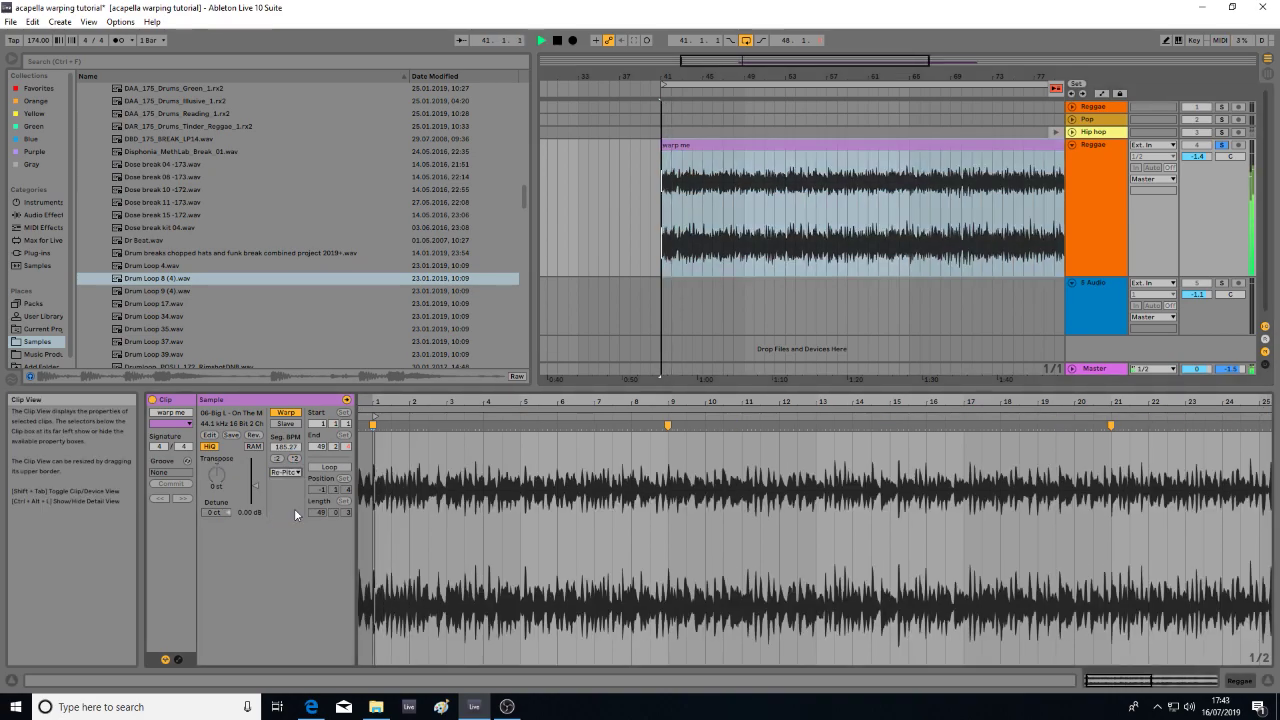
pyautogui.press('space')
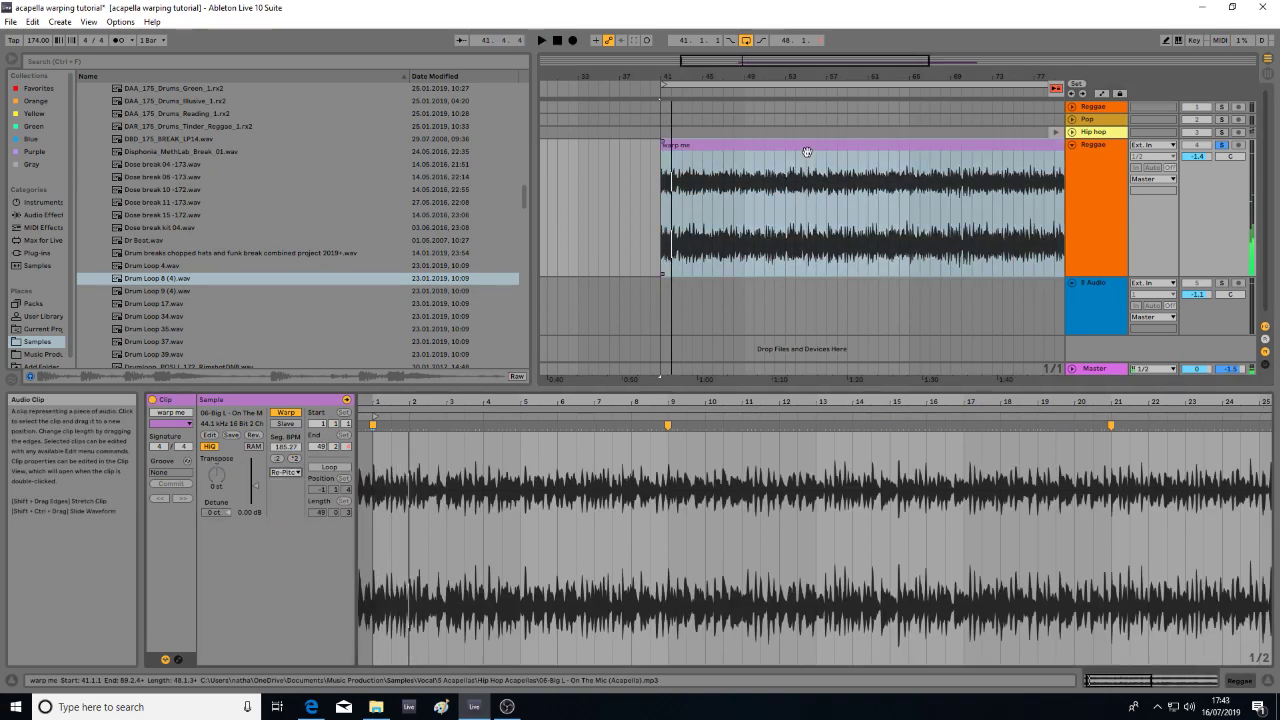
pyautogui.click(805, 147)
pyautogui.press('space')
# - Audition Drum Loop 4.wav, EAC_LOOP_015_172BPM.wav and the EED_DrumLoop_175 loops 01, 10 and 20 over the acapella, then stop playback
pyautogui.click(168, 266)
pyautogui.scroll(-5, 149, 264)
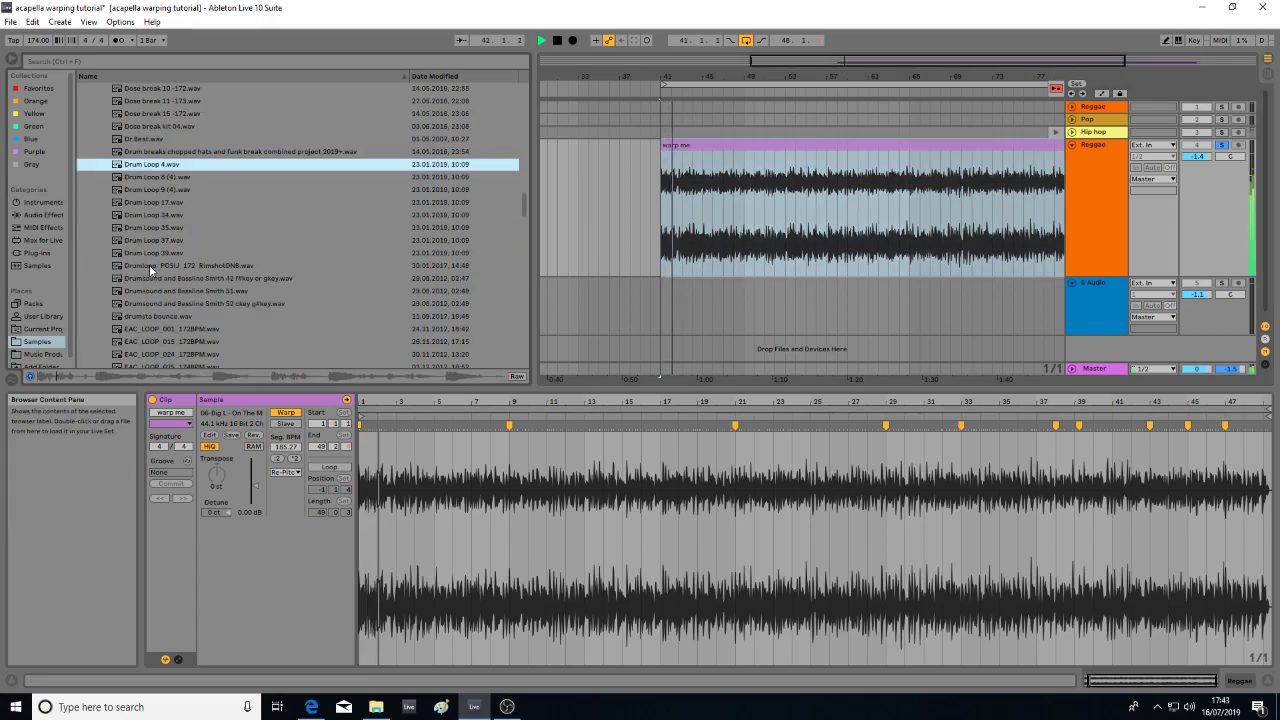
pyautogui.click(211, 254)
pyautogui.scroll(-2, 207, 273)
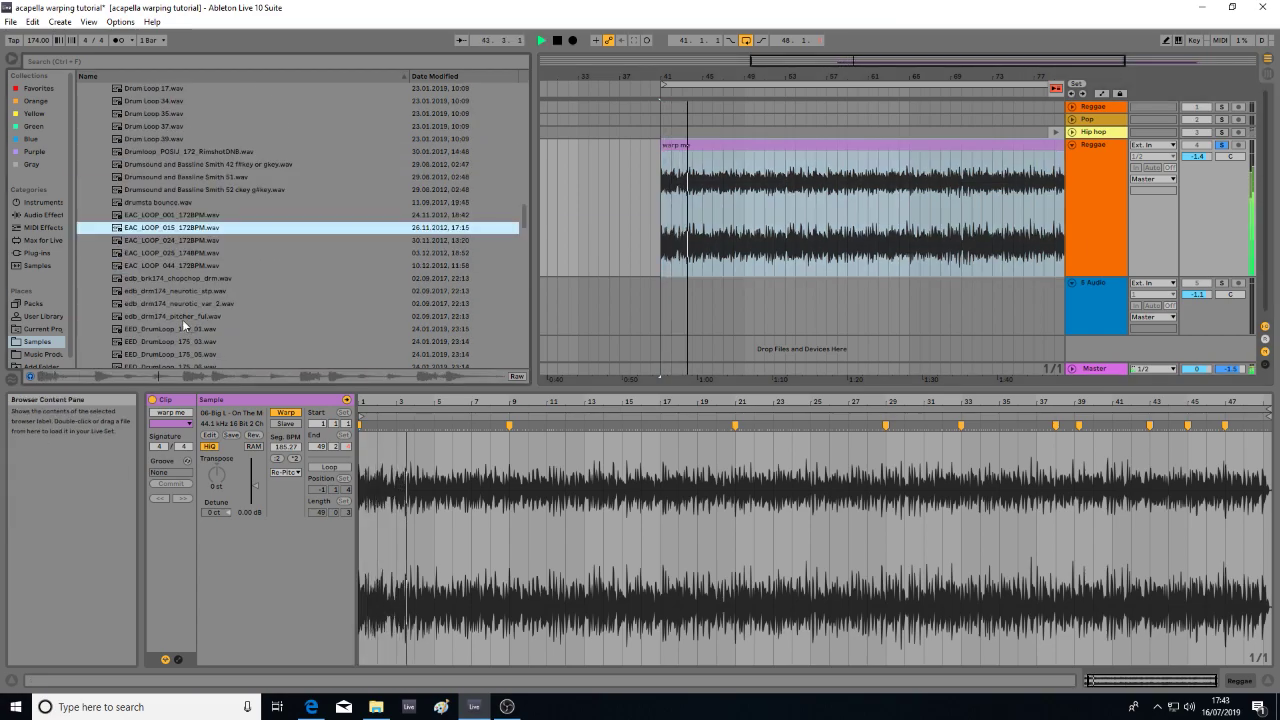
pyautogui.click(183, 283)
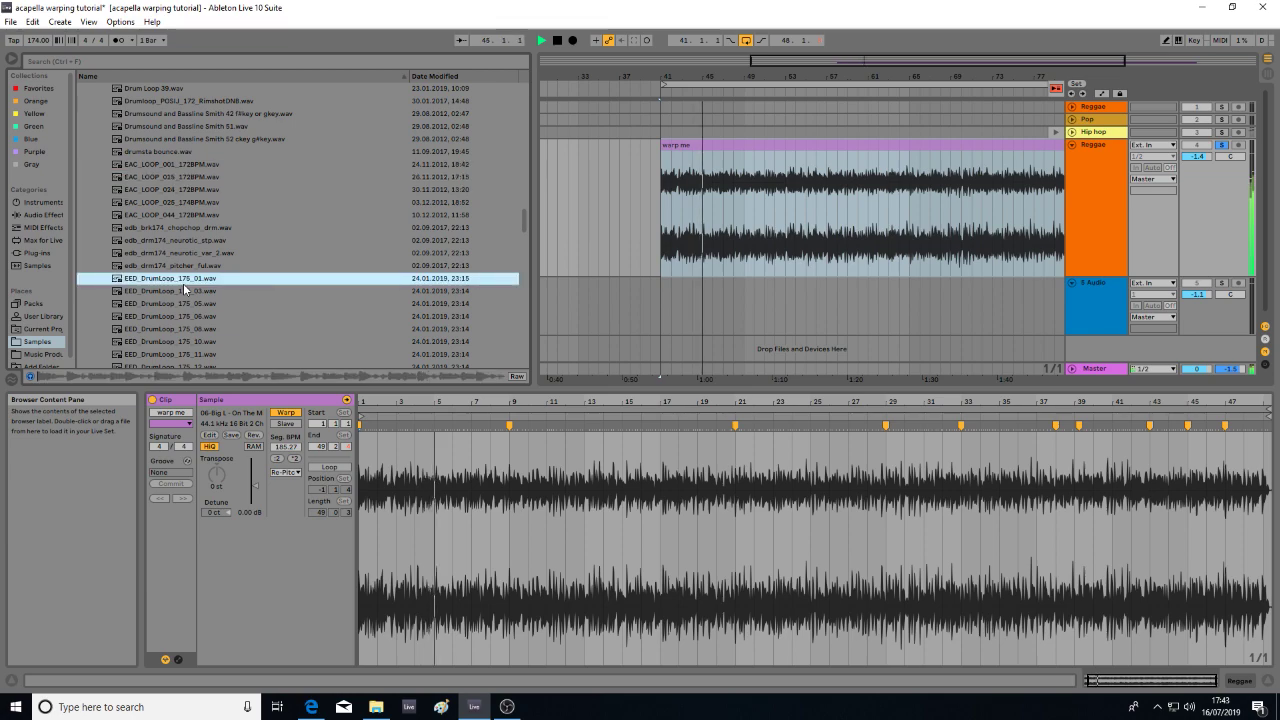
pyautogui.scroll(-2, 183, 283)
pyautogui.click(179, 254)
pyautogui.scroll(-2, 179, 254)
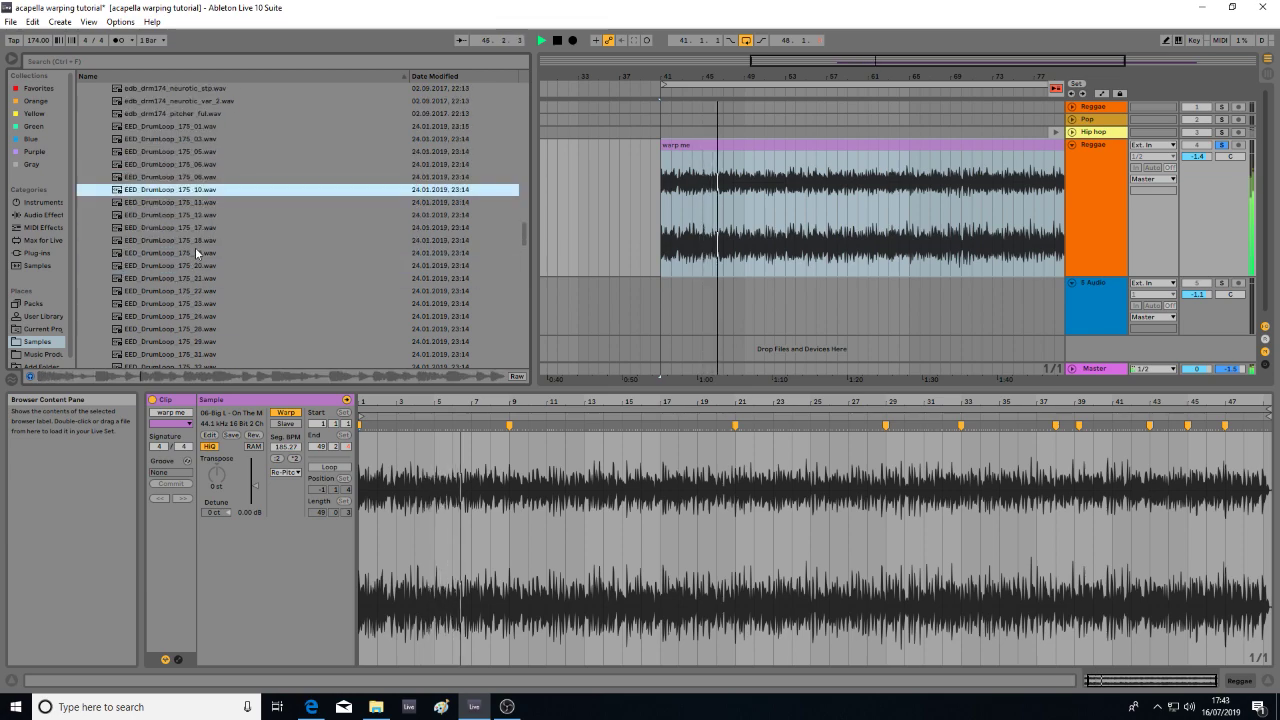
pyautogui.click(203, 261)
pyautogui.scroll(-2, 203, 259)
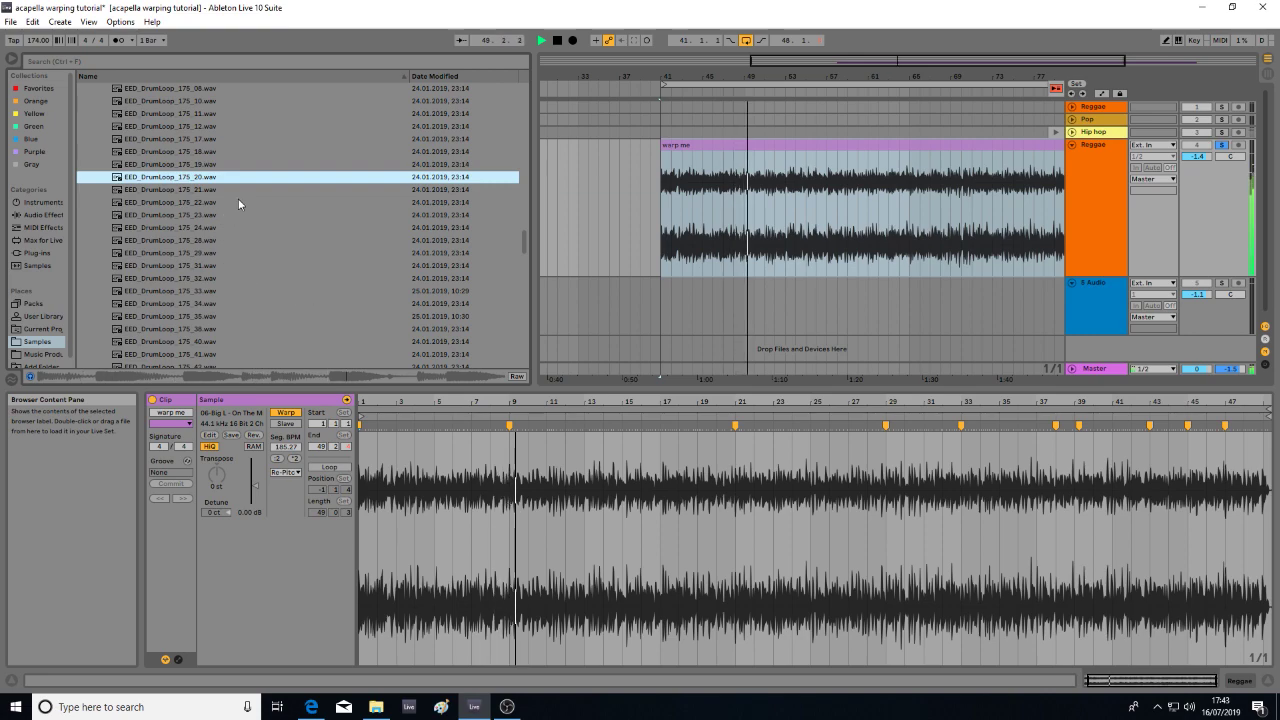
pyautogui.press('space')
pyautogui.click(1035, 147)
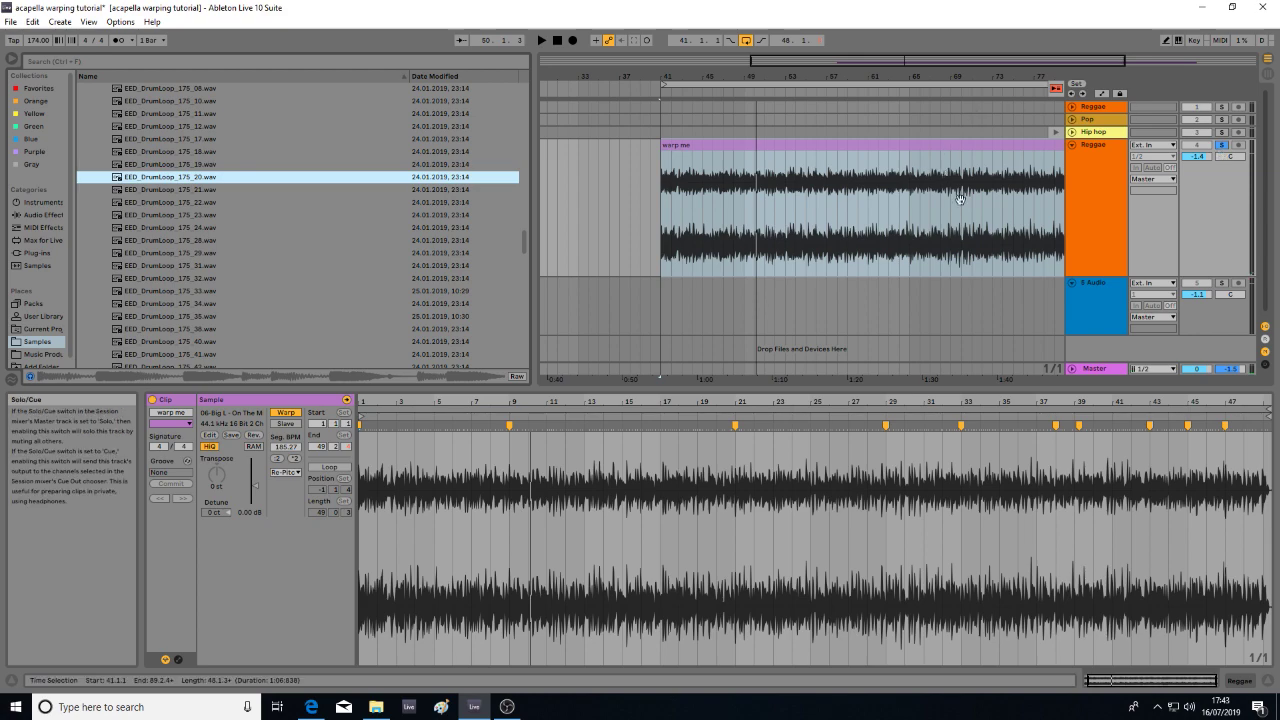
pyautogui.moveTo(858, 76); pyautogui.dragTo(858, 18)
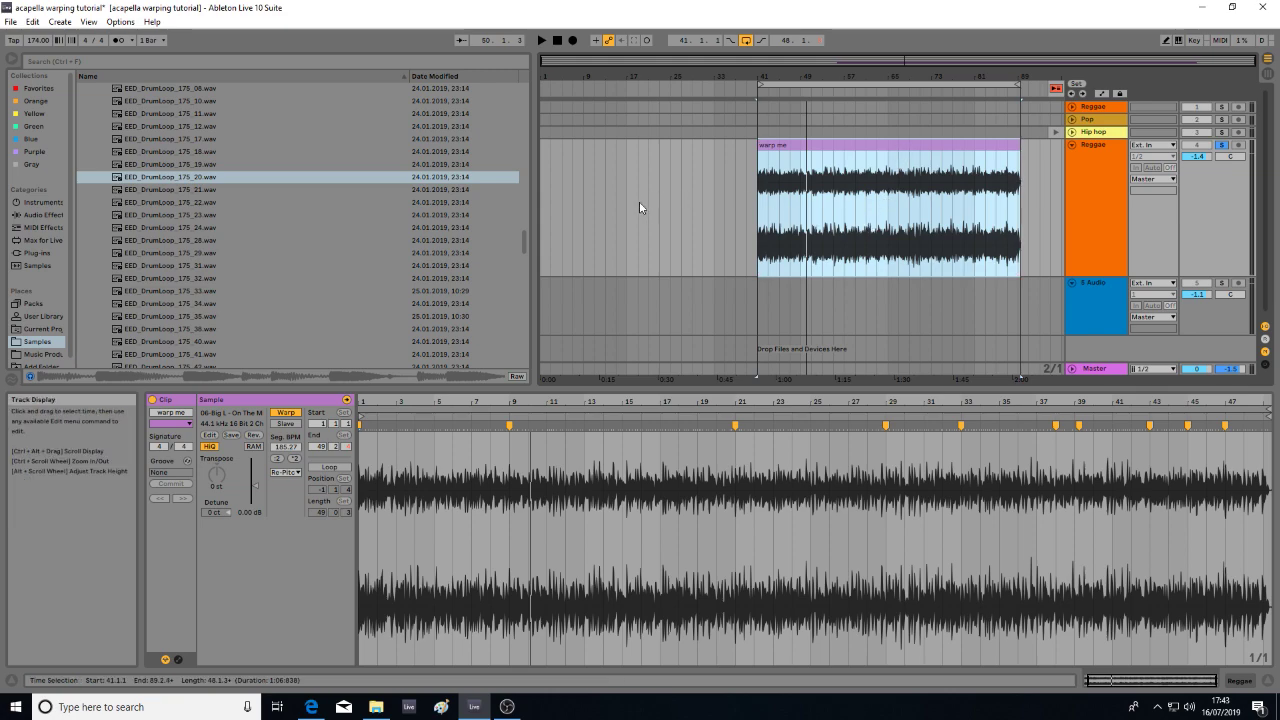
pyautogui.moveTo(890, 76); pyautogui.dragTo(823, 76)
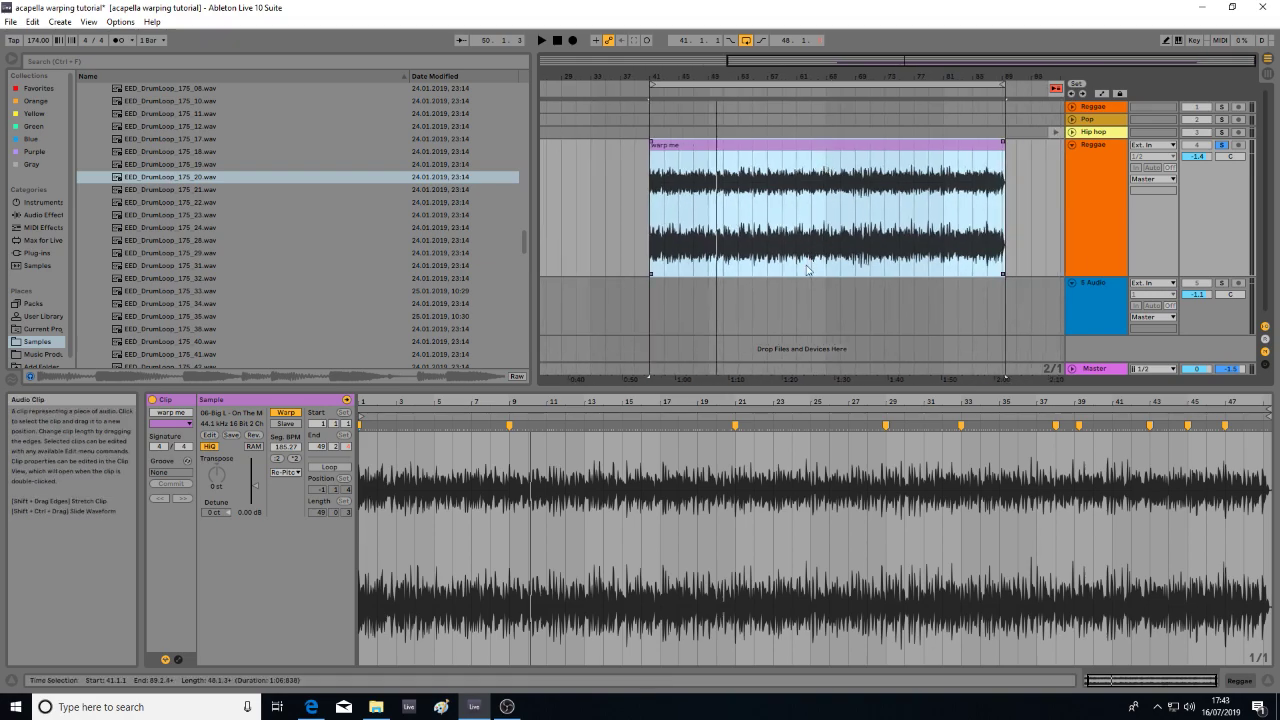
pyautogui.click(507, 707)
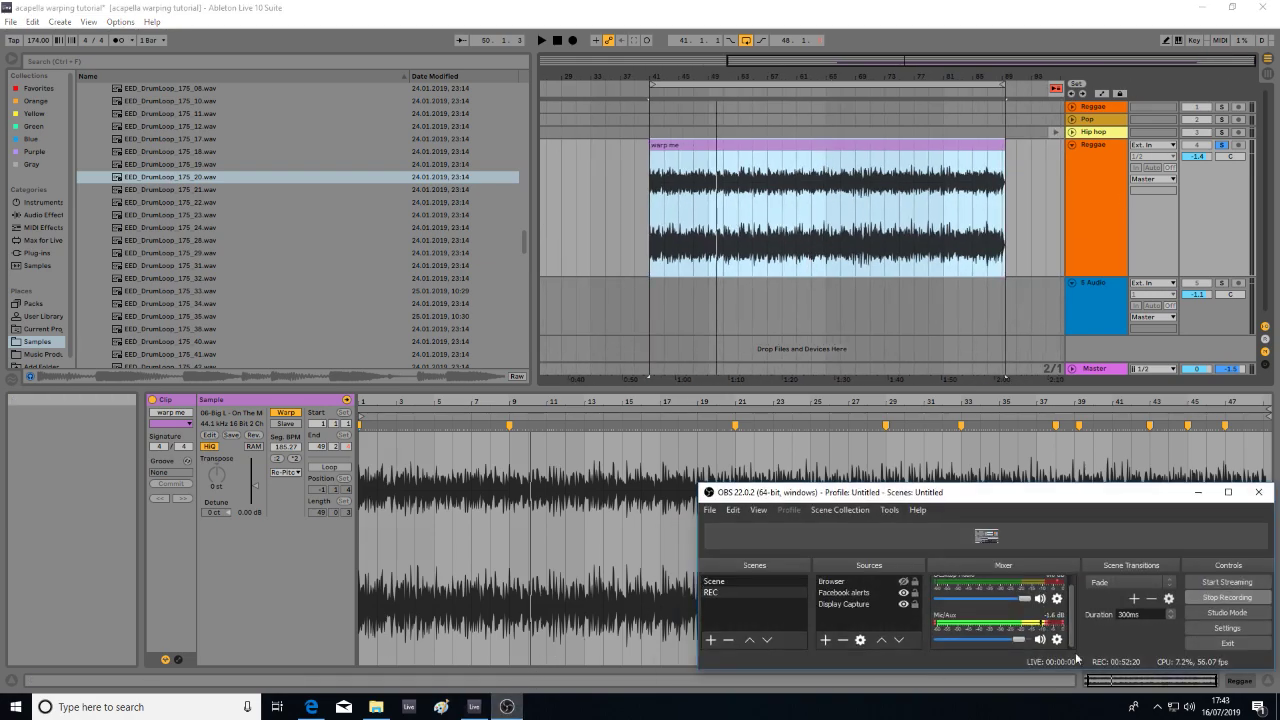